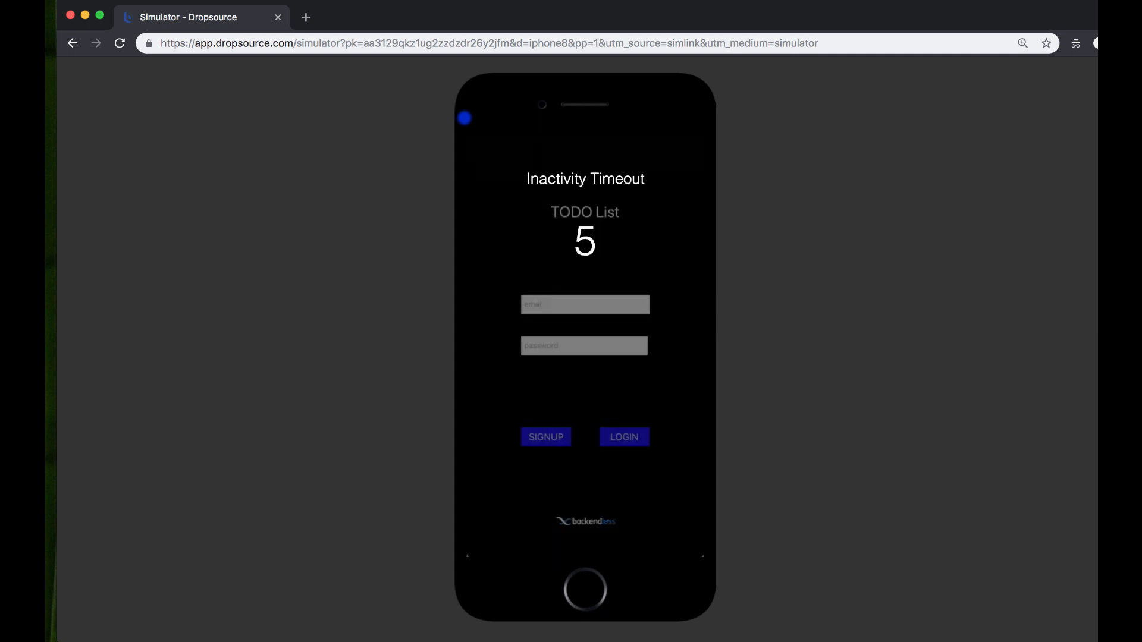
- Dismiss the simulator's inactivity timeout and focus the TODO List login email field
{"action": "left_click", "coordinate": [693, 282]}
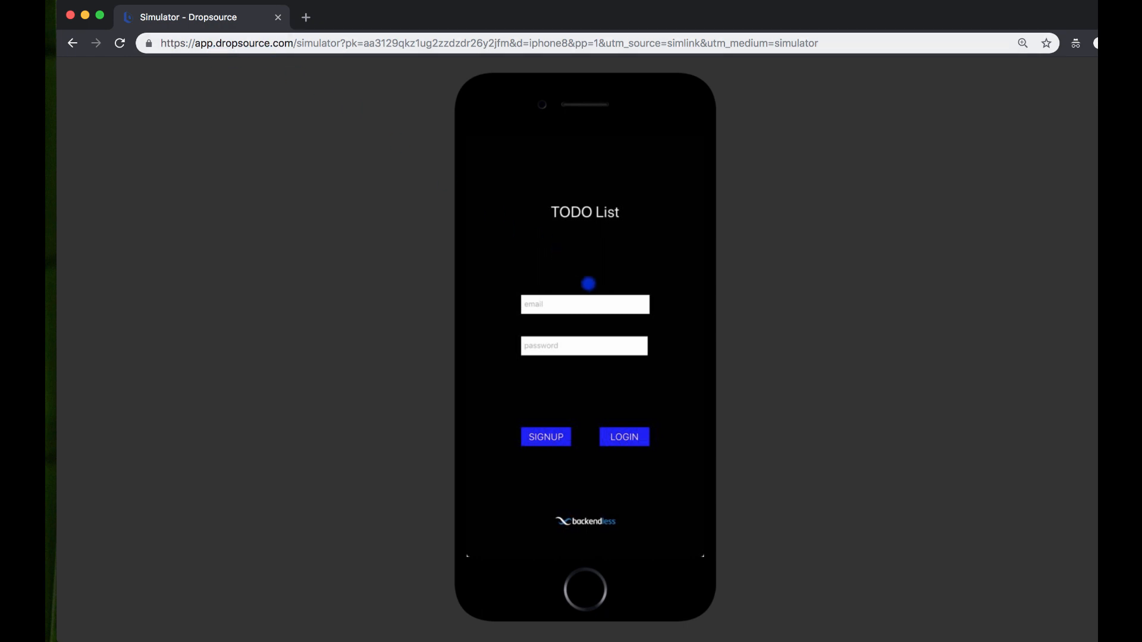
{"action": "left_click", "coordinate": [590, 304]}
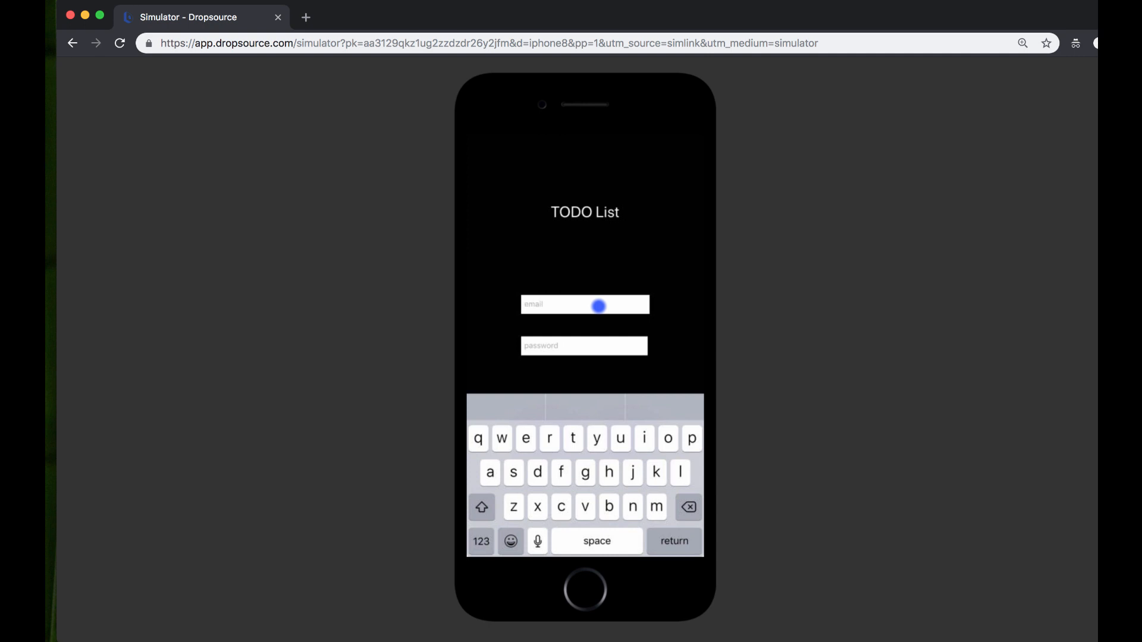
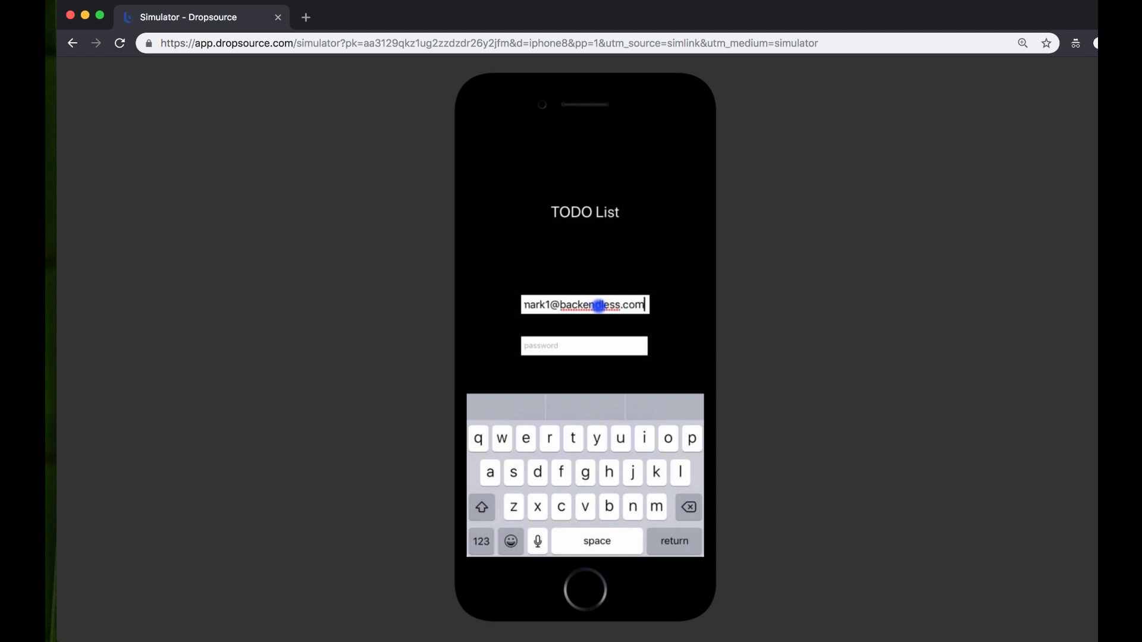
- Enter the account password, log in, and narrow the simulator beside the data table
{"action": "left_click", "coordinate": [589, 348]}
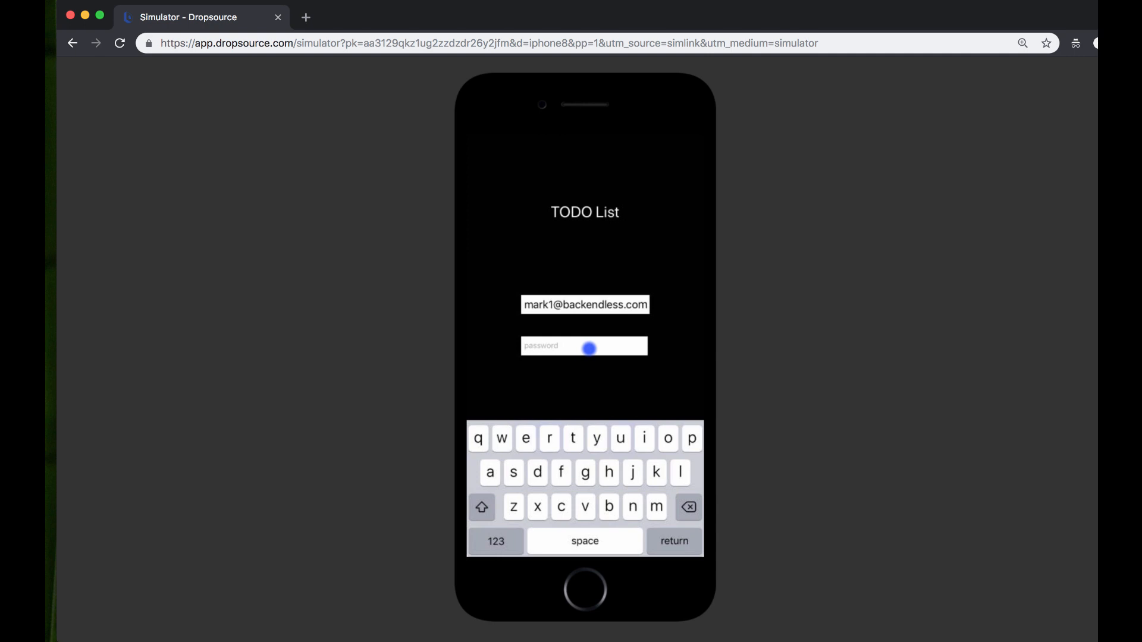
{"action": "type", "text": "12345"}
{"action": "left_click", "coordinate": [676, 539]}
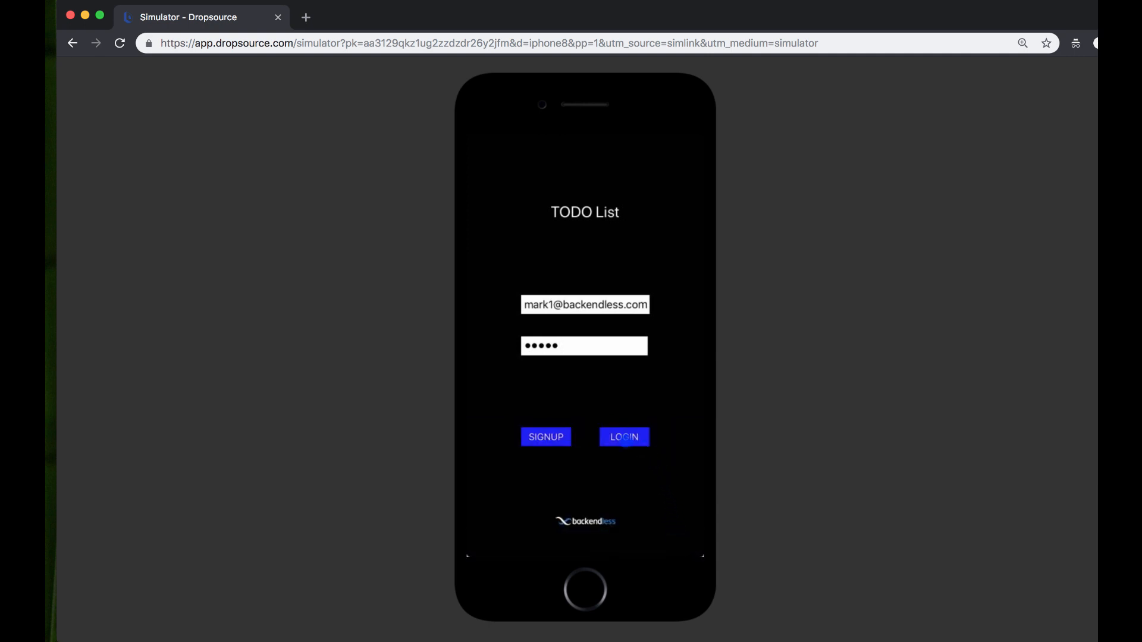
{"action": "left_click", "coordinate": [620, 436]}
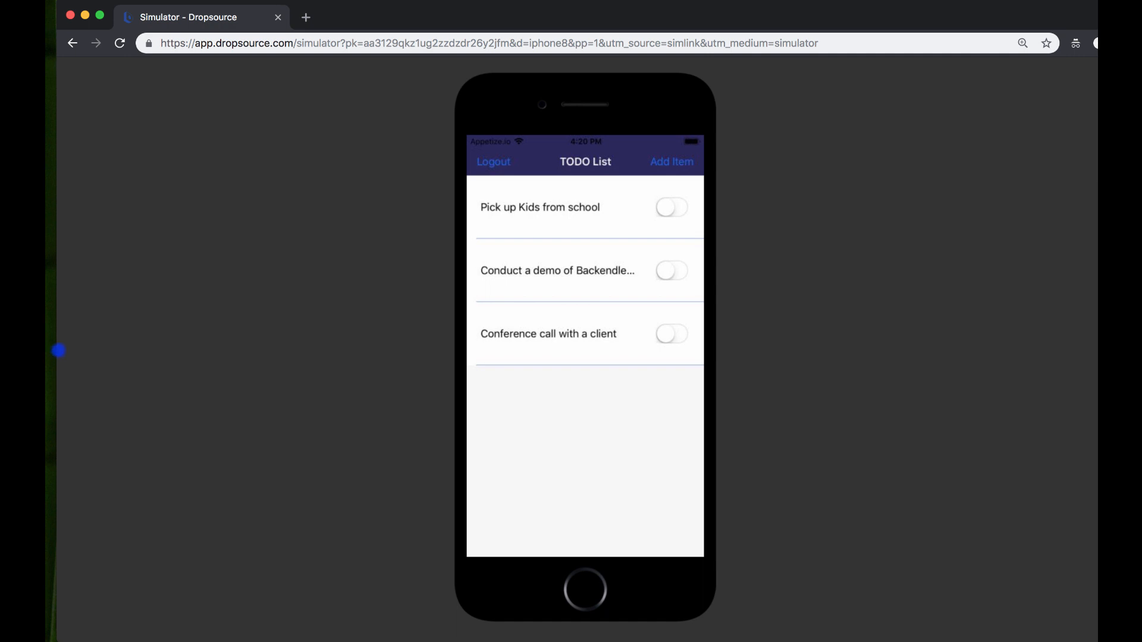
{"action": "left_click_drag", "start_coordinate": [57, 351], "coordinate": [660, 355]}
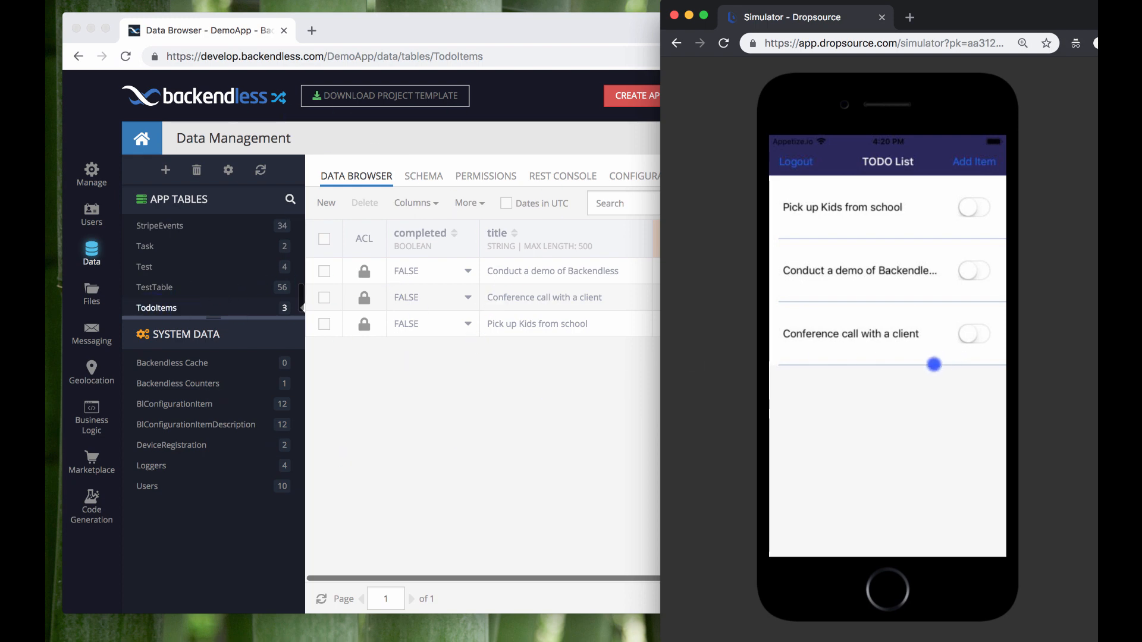
- Add a new item with the text 'Conduct a demo of the ToDo app' and save it
{"action": "left_click", "coordinate": [974, 162]}
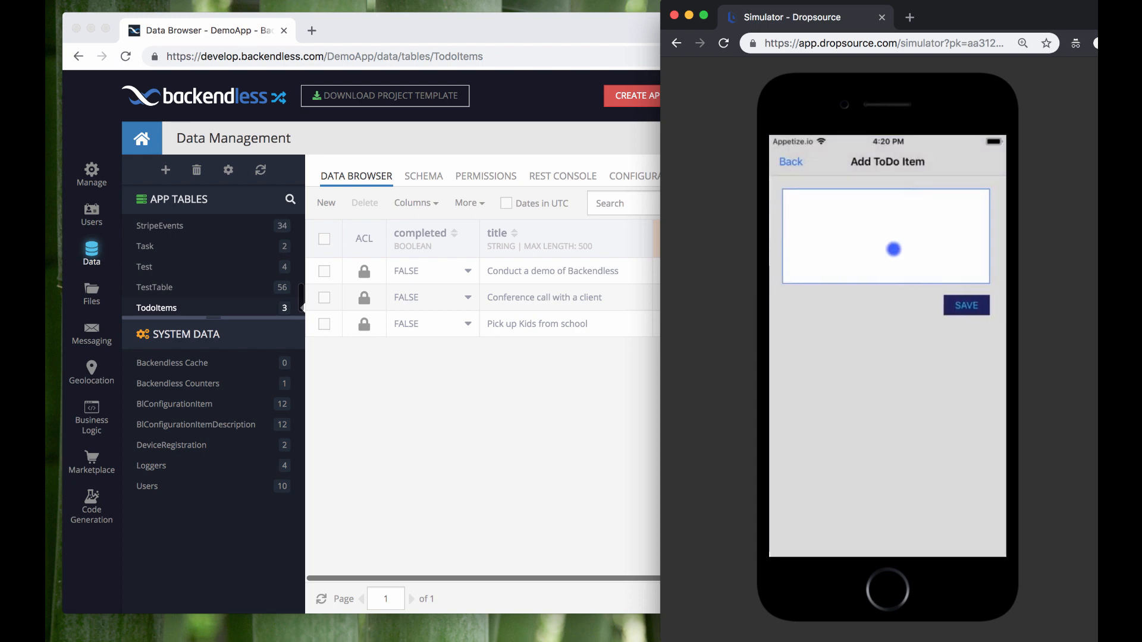
{"action": "left_click", "coordinate": [888, 229]}
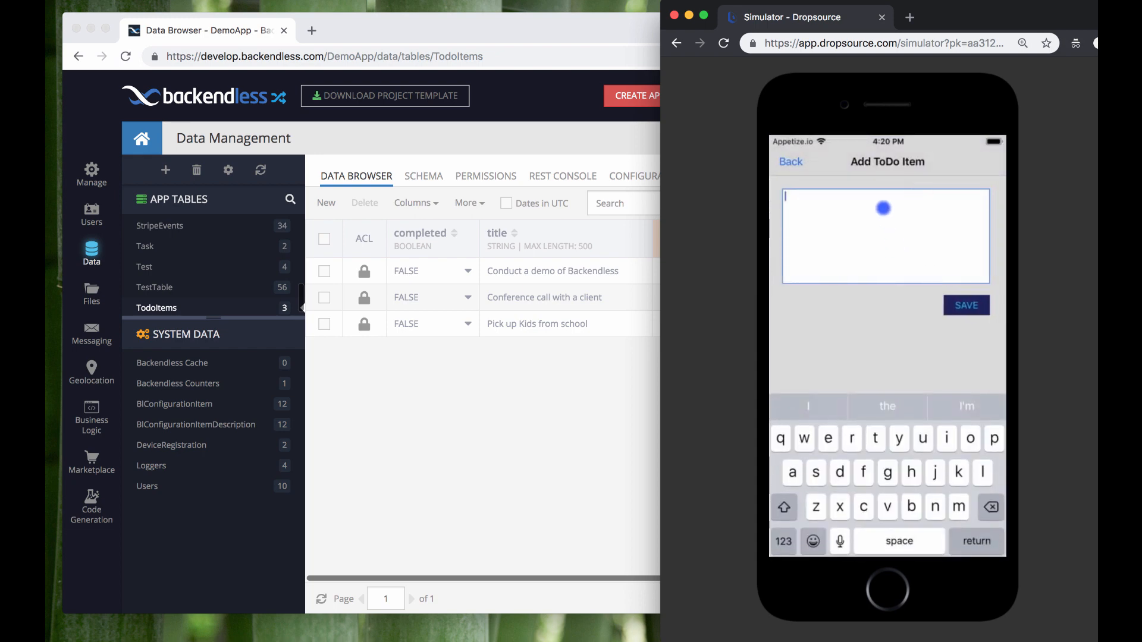
{"action": "type", "text": "Conduc"}
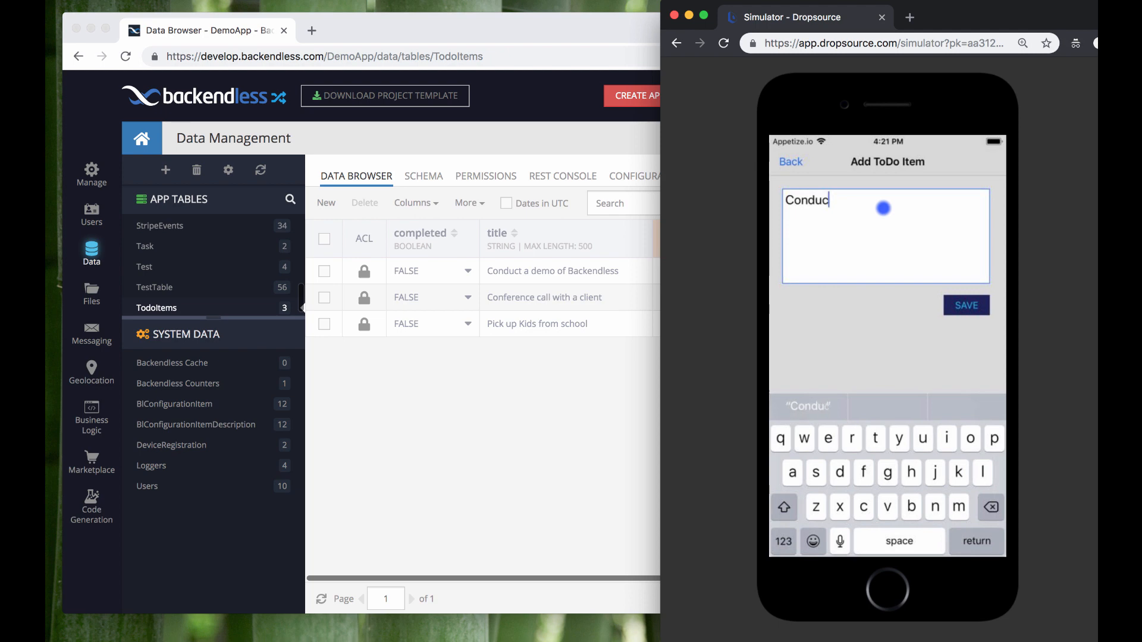
{"action": "type", "text": "t a demo o"}
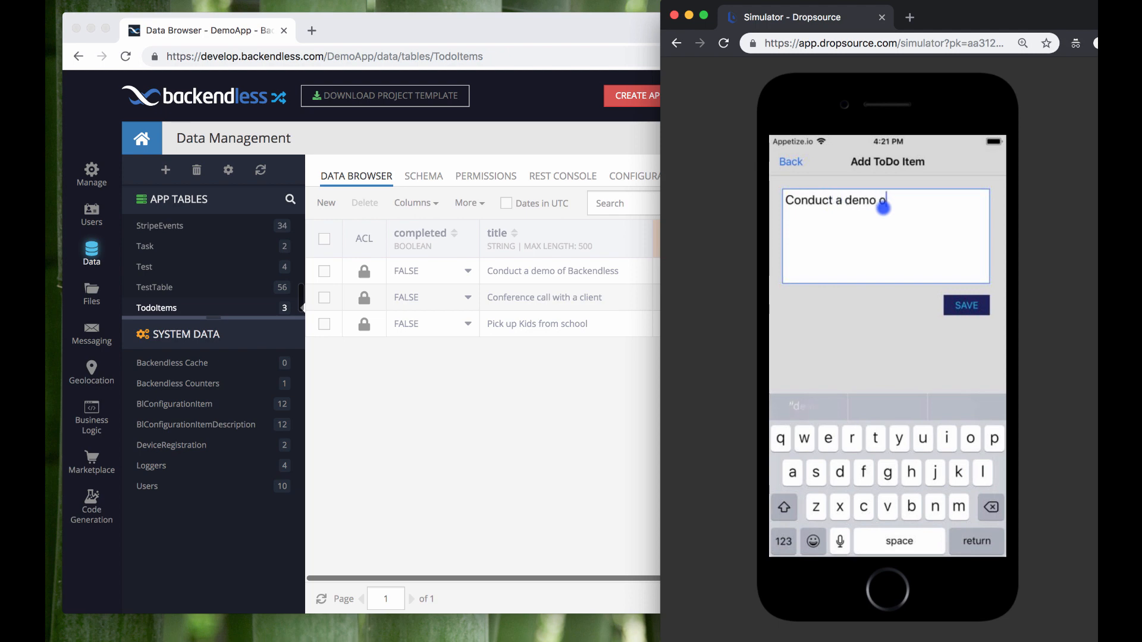
{"action": "type", "text": "f the ToDo app"}
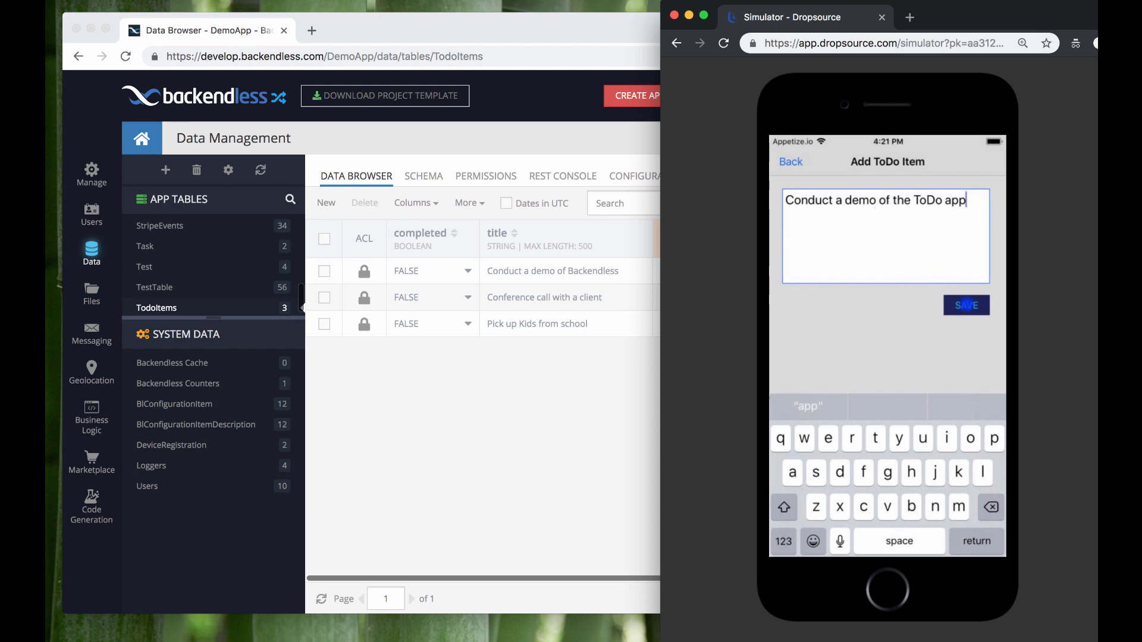
{"action": "left_click", "coordinate": [967, 305]}
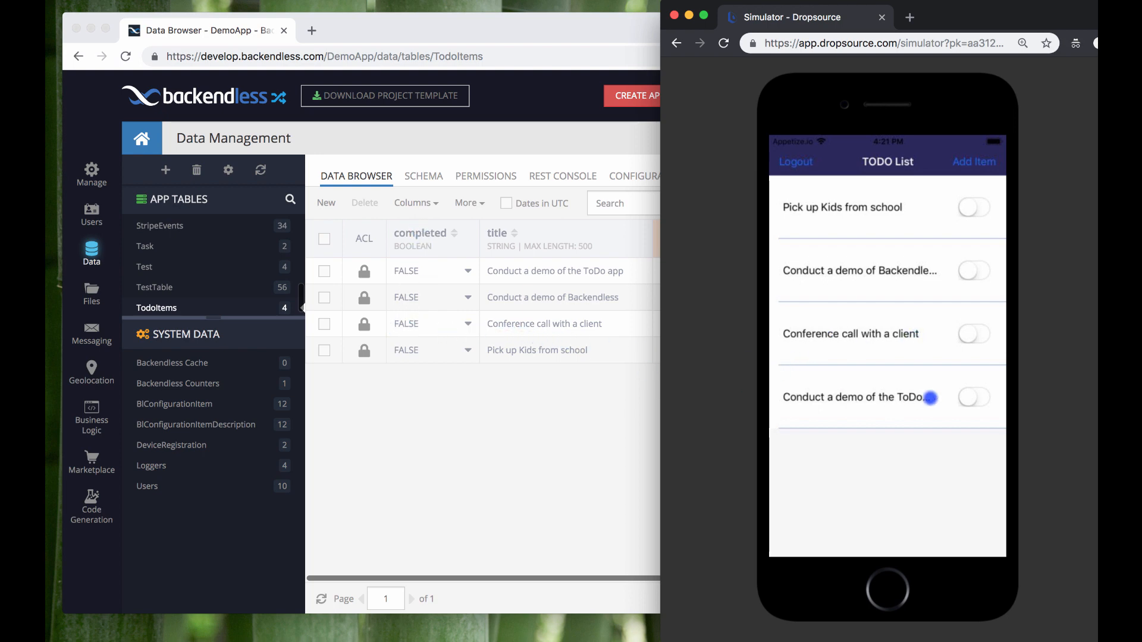
- Toggle the Conference call task complete, off, then complete again
{"action": "left_click", "coordinate": [971, 336]}
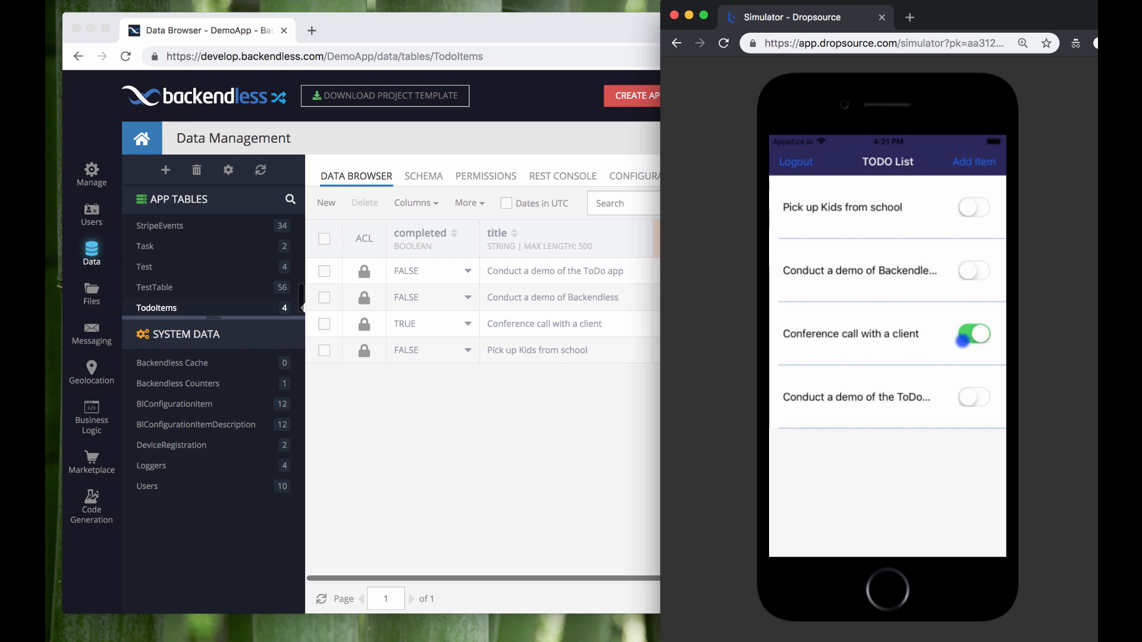
{"action": "left_click", "coordinate": [974, 335]}
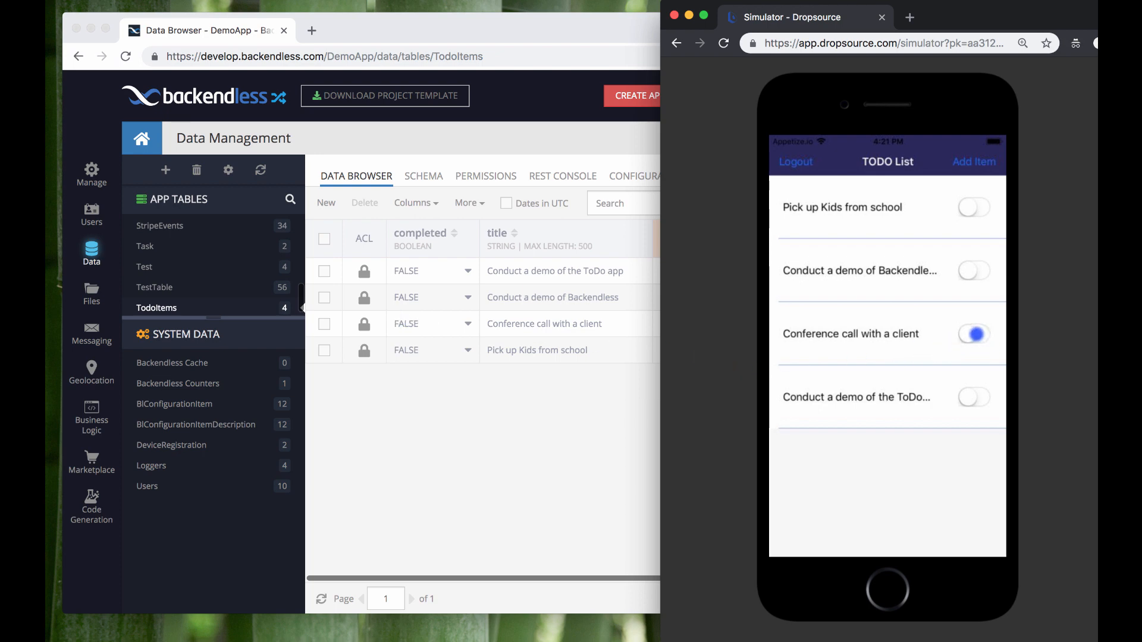
{"action": "left_click", "coordinate": [974, 334]}
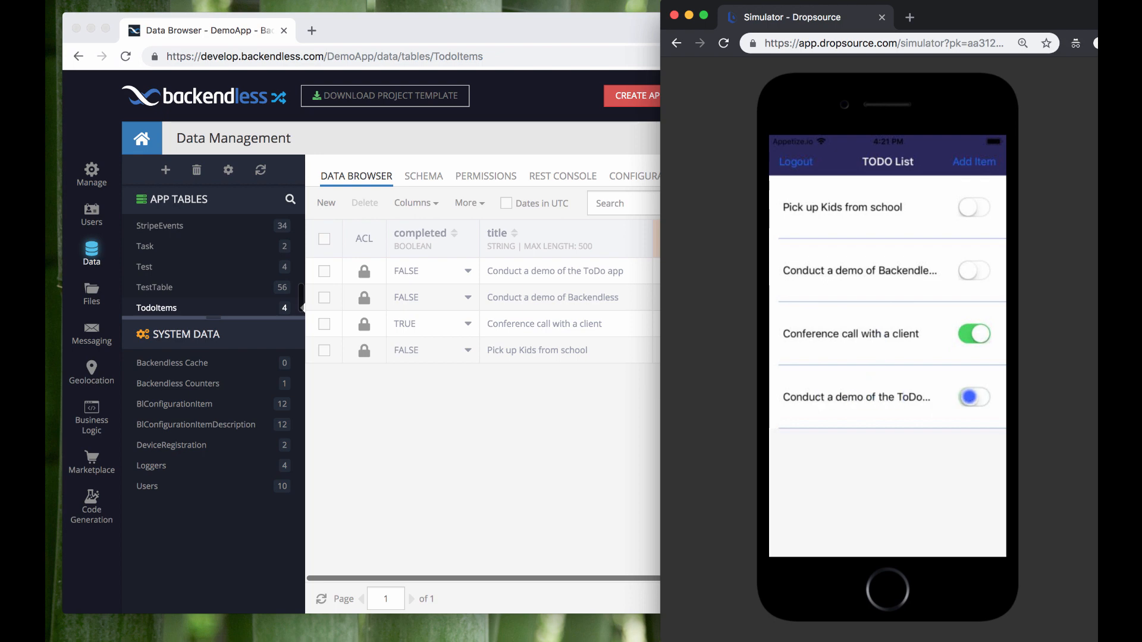
- Mark the ToDo app demo task complete, swipe-delete it, and log out
{"action": "left_click", "coordinate": [970, 397]}
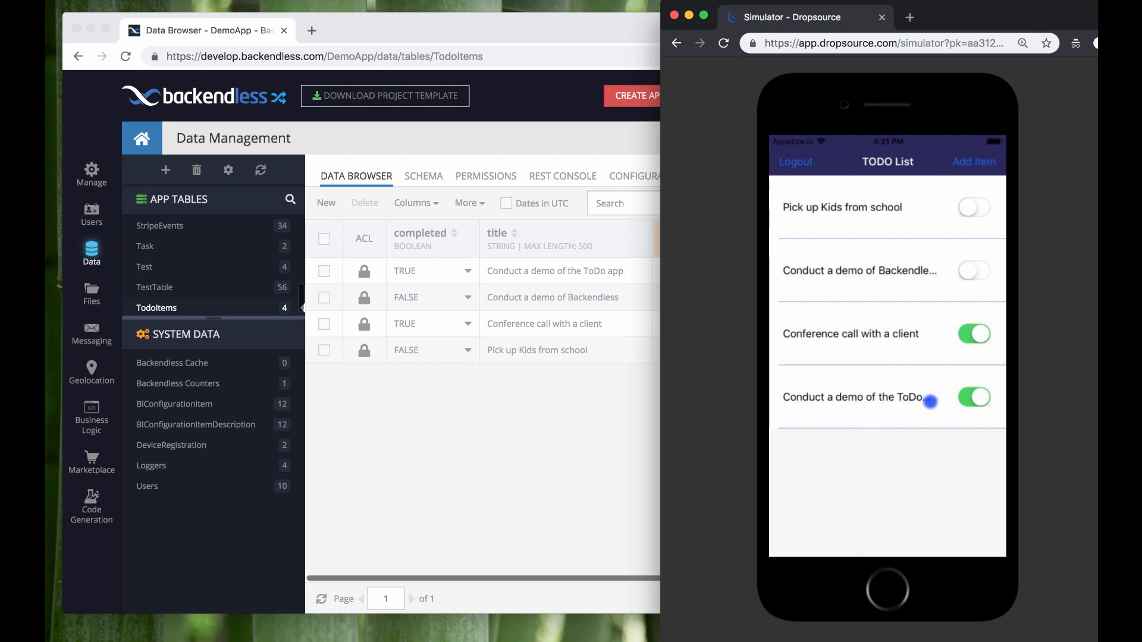
{"action": "left_click_drag", "start_coordinate": [930, 400], "coordinate": [768, 403]}
{"action": "left_click", "coordinate": [982, 397]}
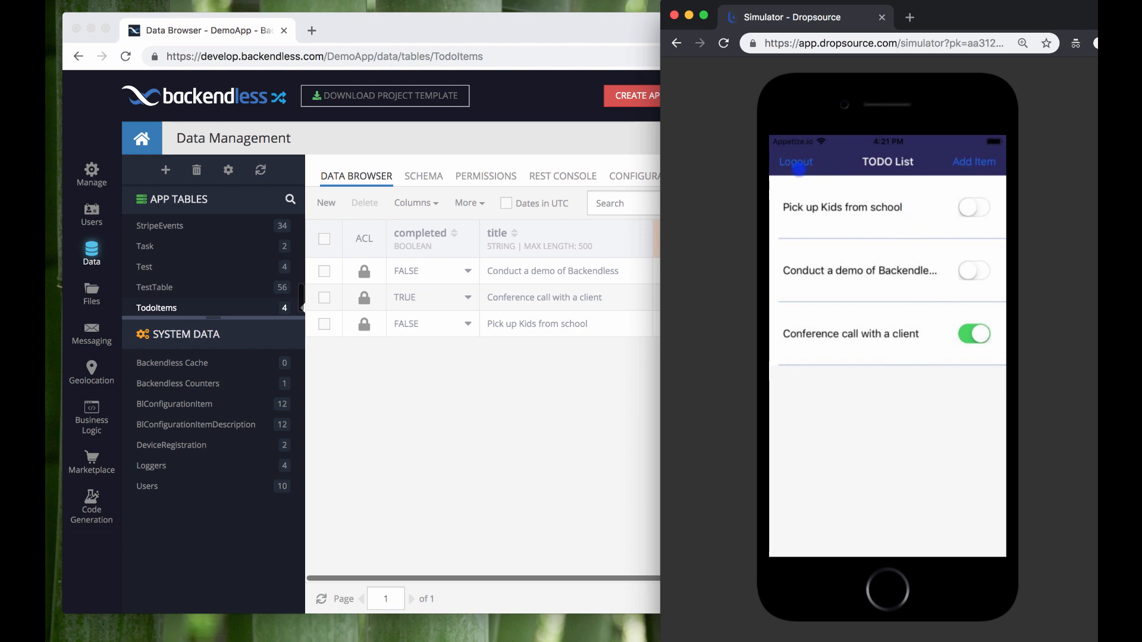
{"action": "left_click", "coordinate": [791, 164]}
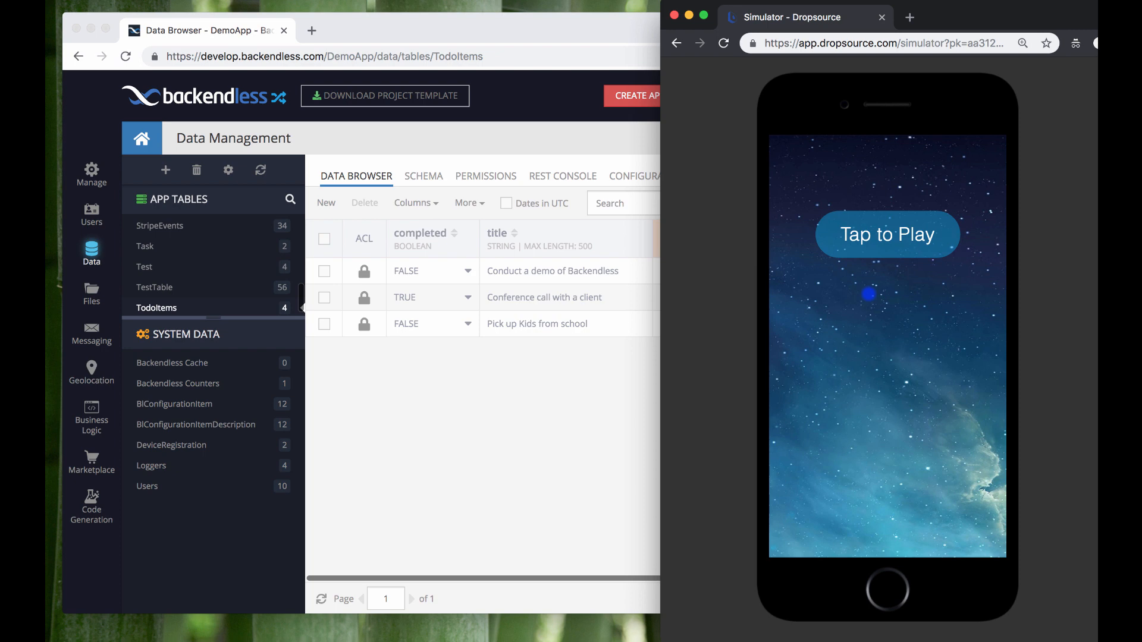
- Relaunch the app, mark Pick up Kids from school complete, then open Add Item and go back
{"action": "left_click", "coordinate": [889, 238]}
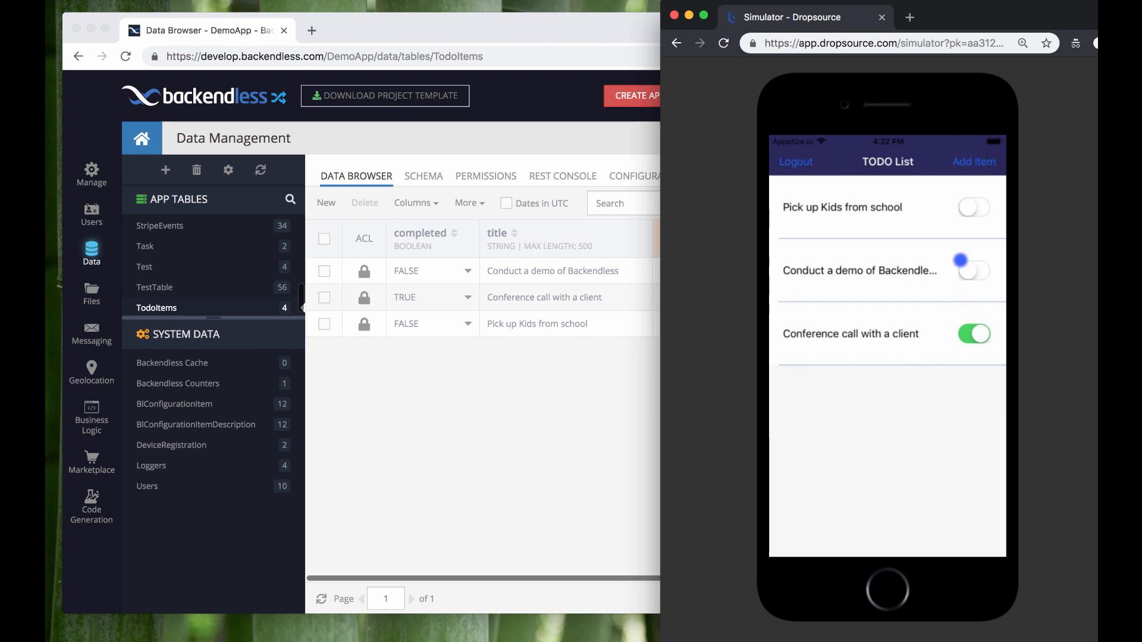
{"action": "left_click", "coordinate": [968, 208]}
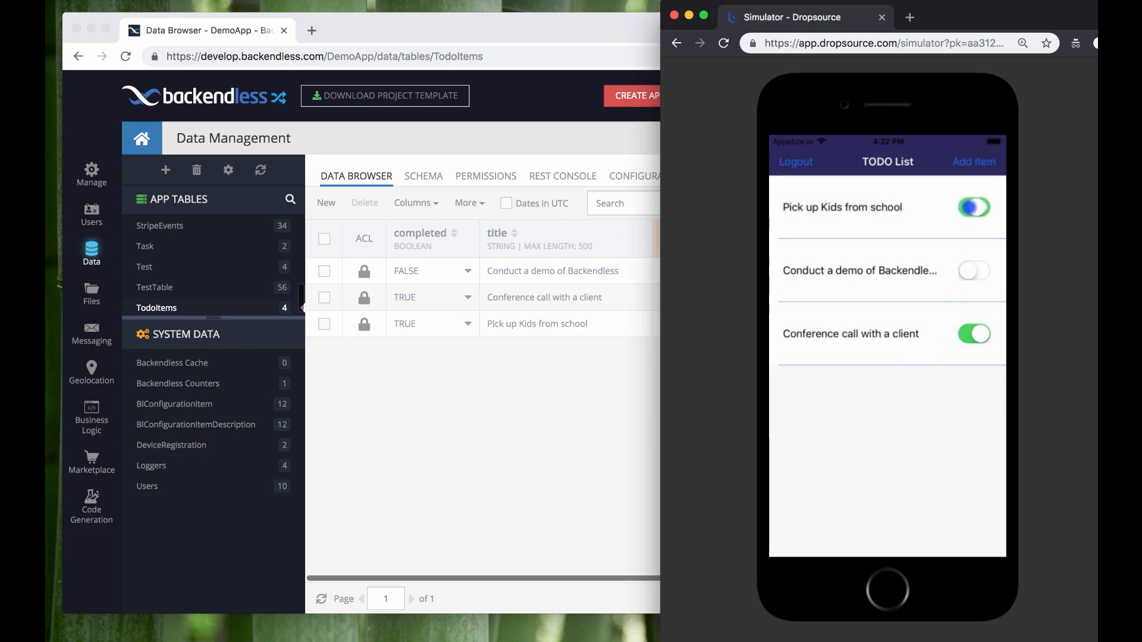
{"action": "left_click", "coordinate": [977, 166]}
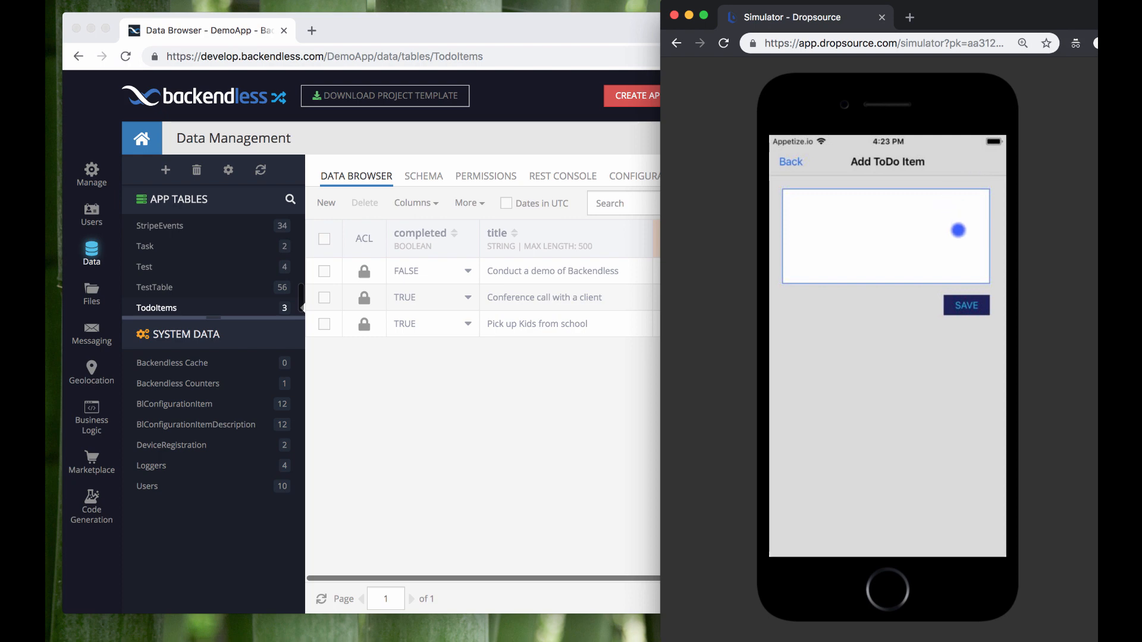
{"action": "left_click", "coordinate": [791, 161]}
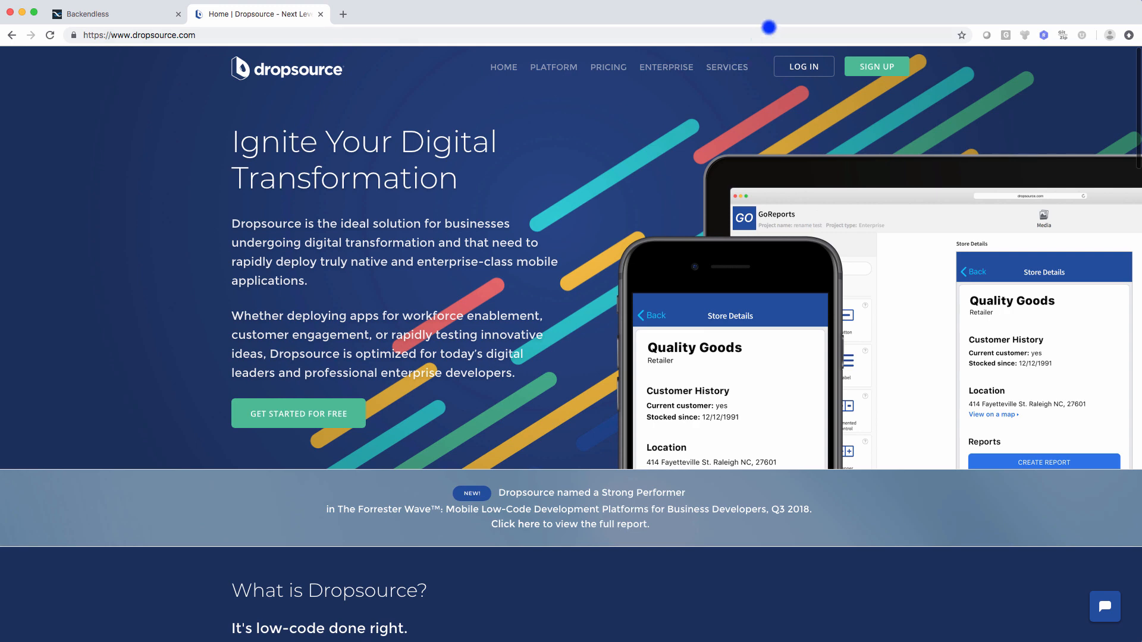
- Sign in and start a new app project with the iOS platform and Blank template
{"action": "left_click", "coordinate": [800, 65]}
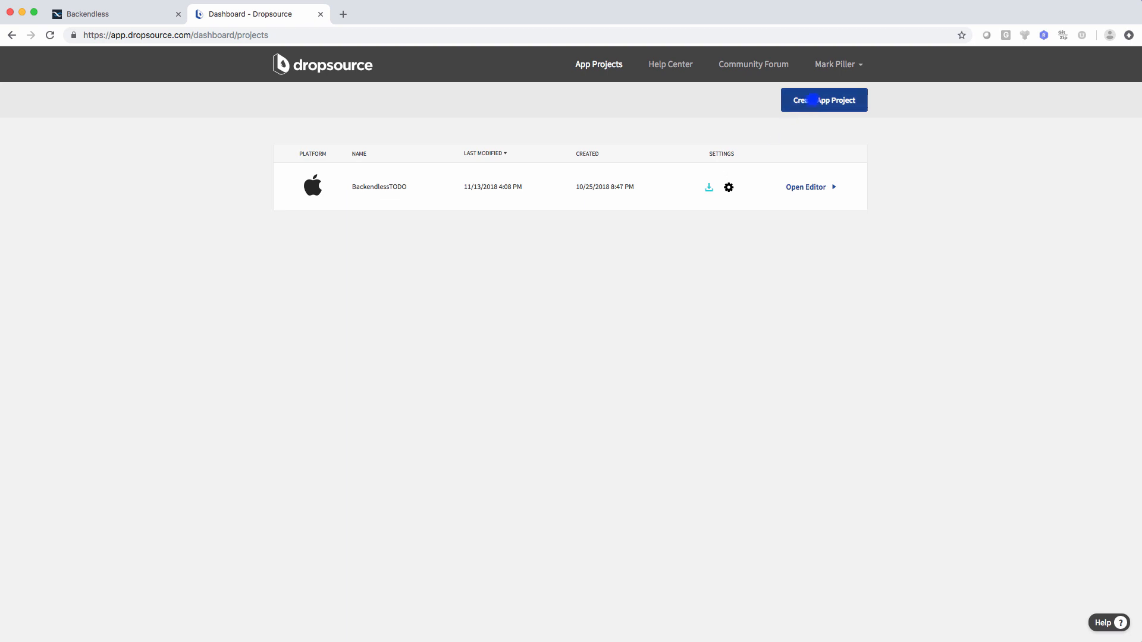
{"action": "left_click", "coordinate": [799, 100]}
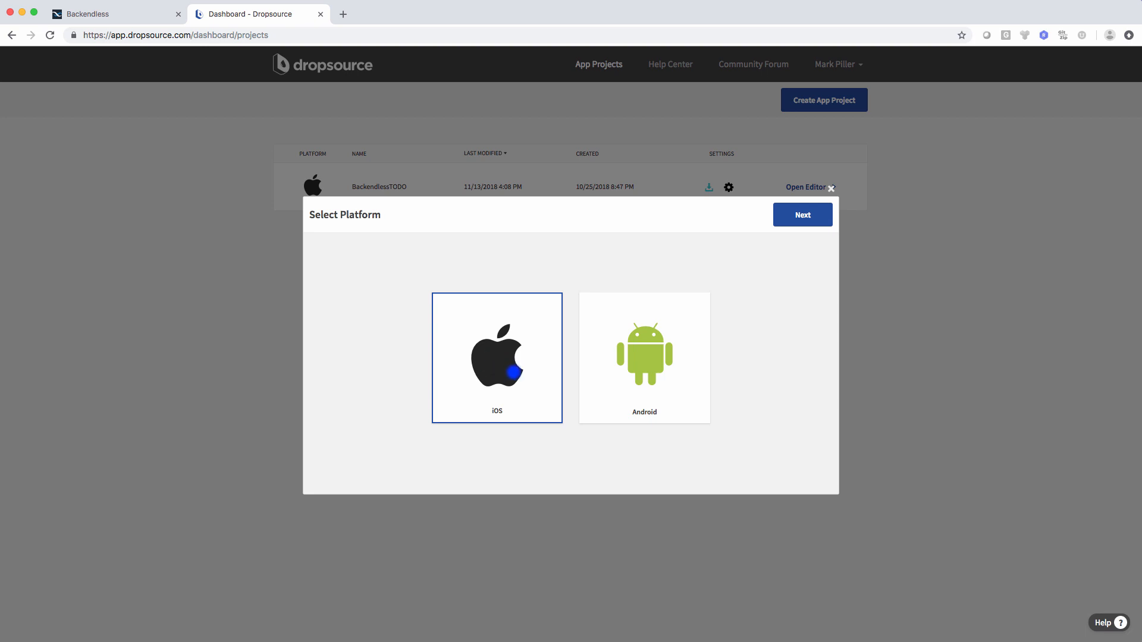
{"action": "left_click", "coordinate": [801, 215]}
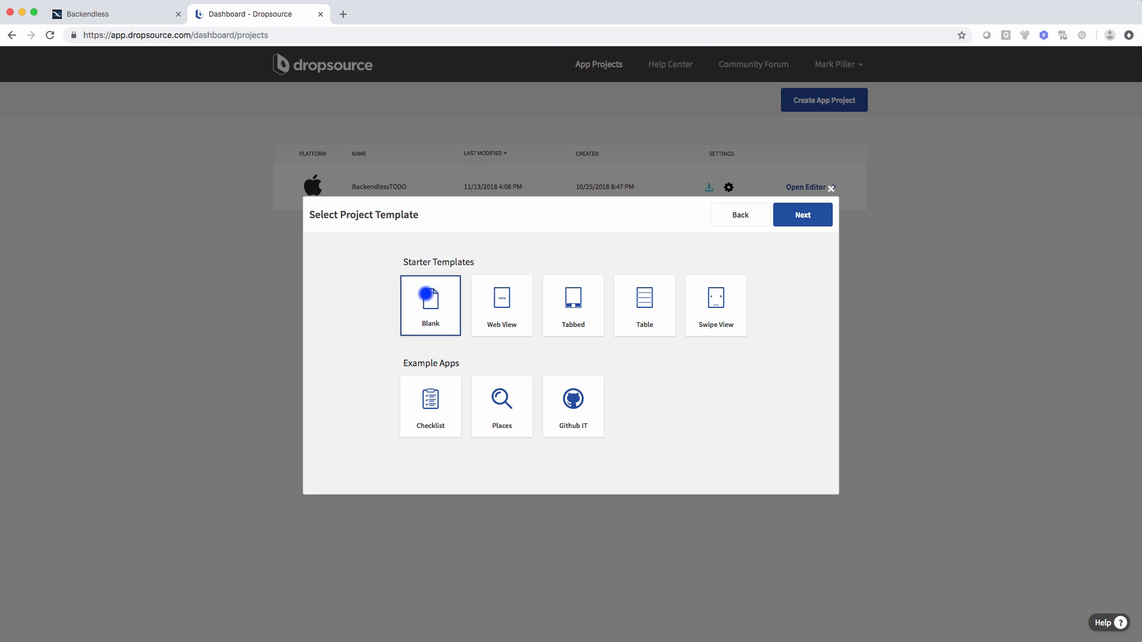
{"action": "left_click", "coordinate": [802, 215]}
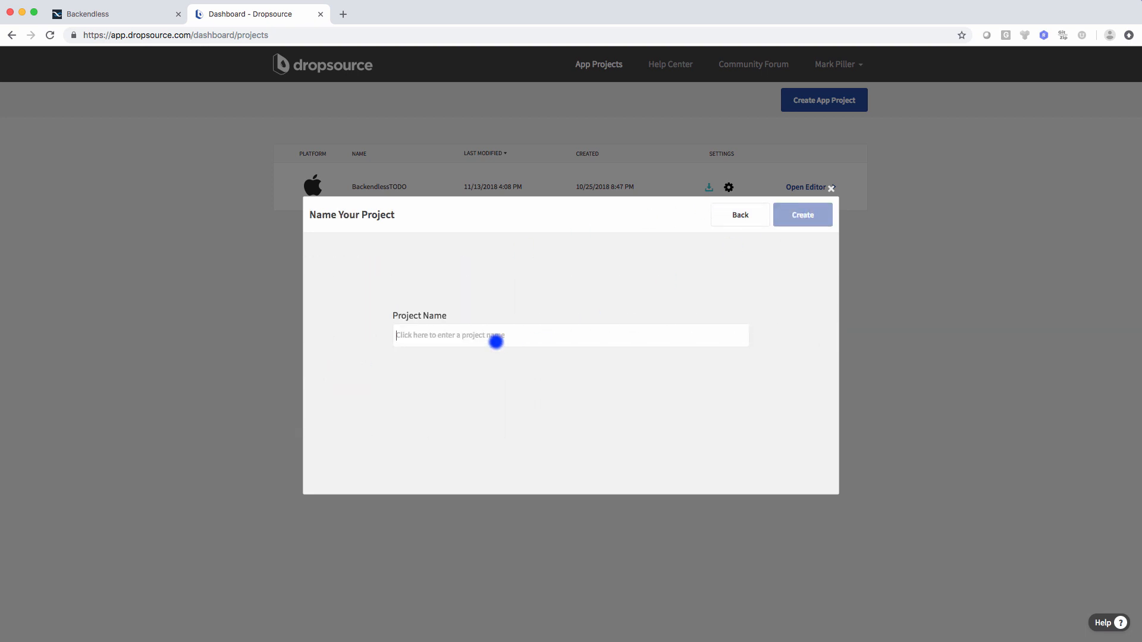
- Name the project ToDoApp and create it
{"action": "type", "text": "d"}
{"action": "key", "text": "BackSpace"}
{"action": "type", "text": "ToDoApp"}
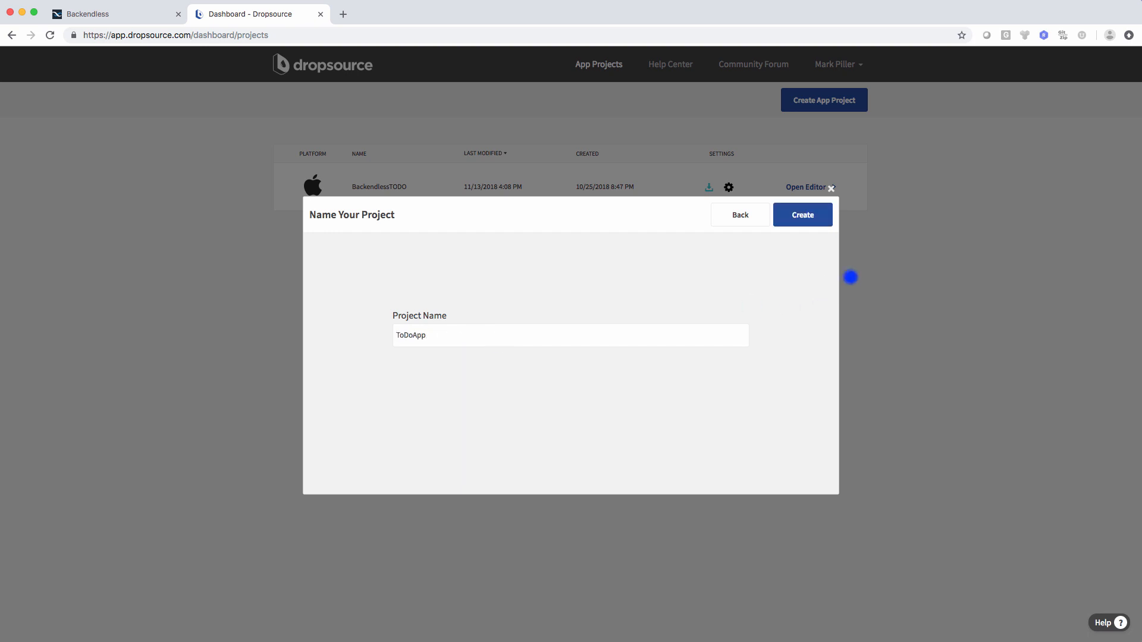
{"action": "left_click", "coordinate": [811, 219]}
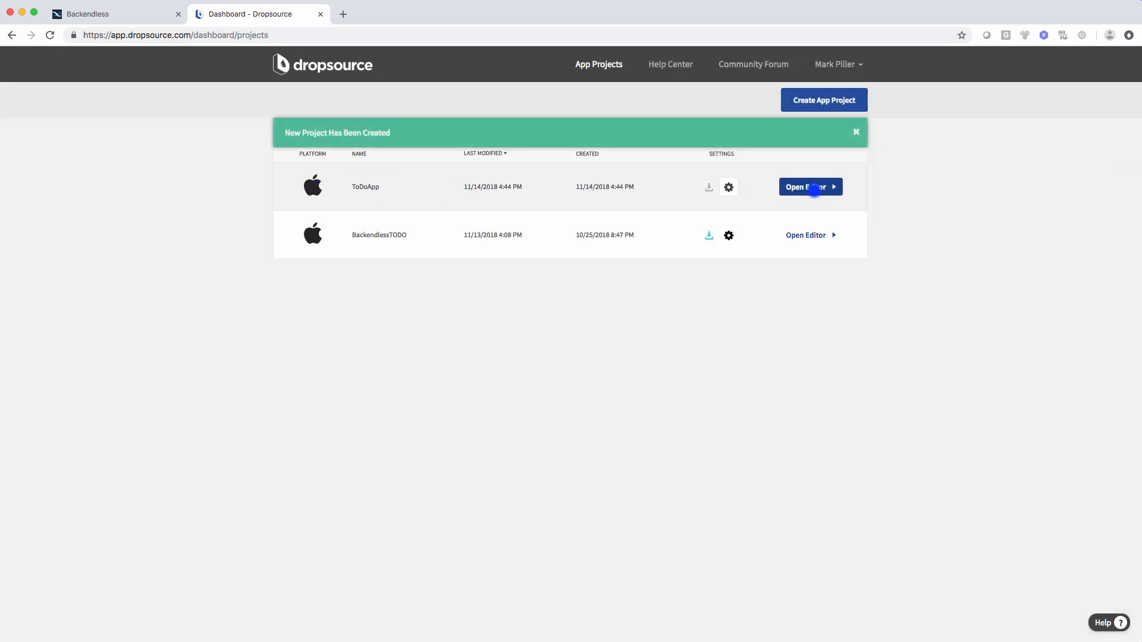
- Open the ToDoApp project, look through Elements and Device Variables, then show the empty Page List
{"action": "left_click", "coordinate": [807, 188]}
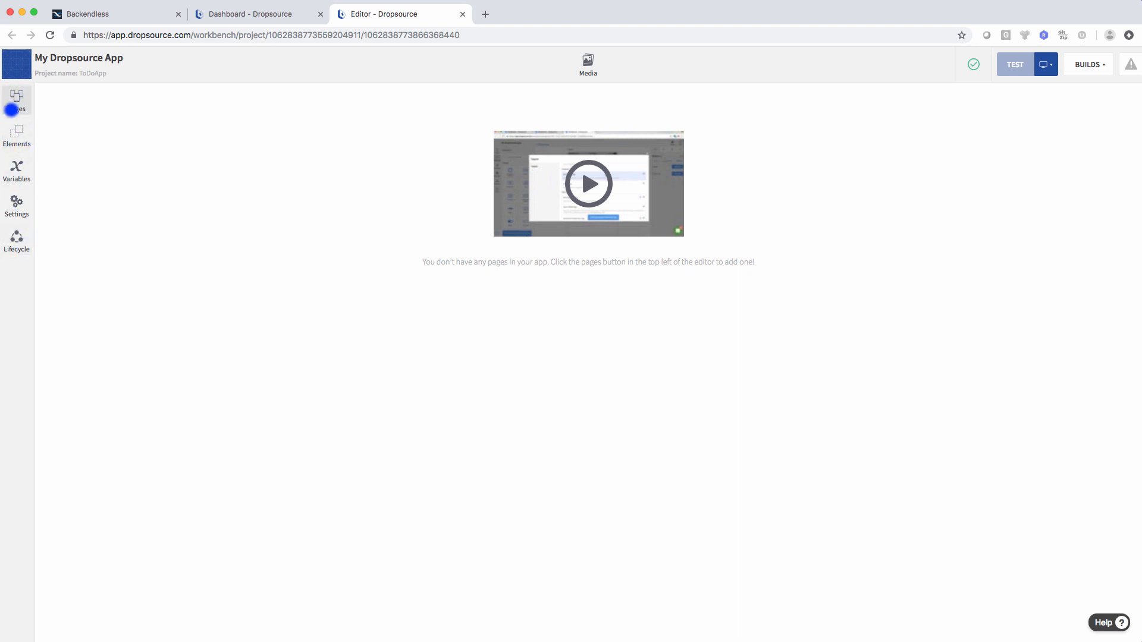
{"action": "left_click", "coordinate": [17, 132]}
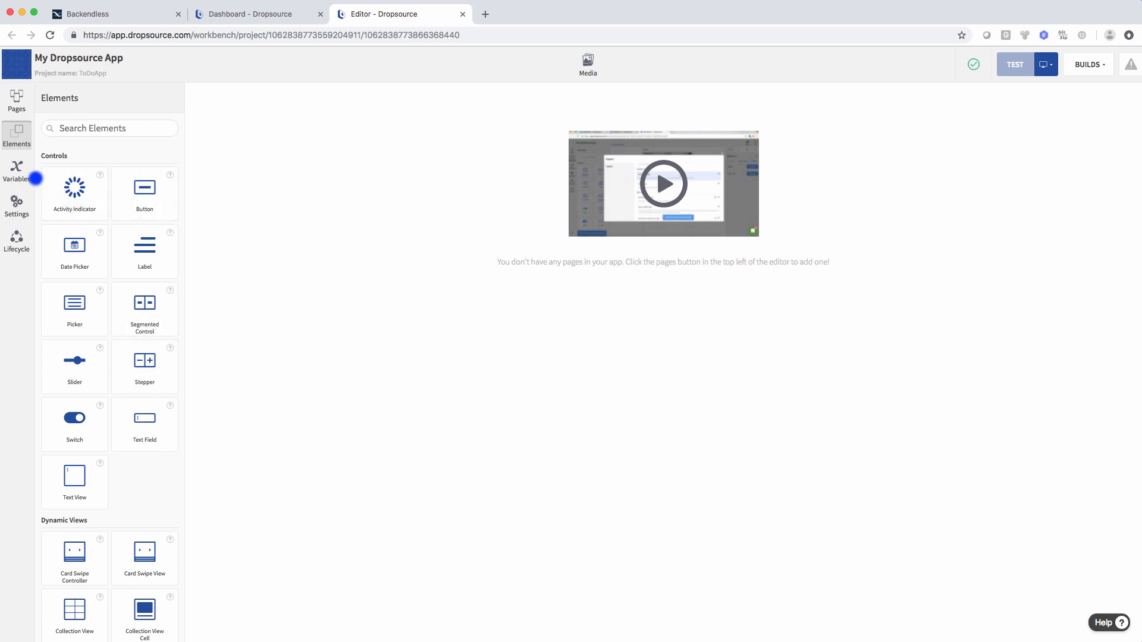
{"action": "left_click", "coordinate": [16, 170]}
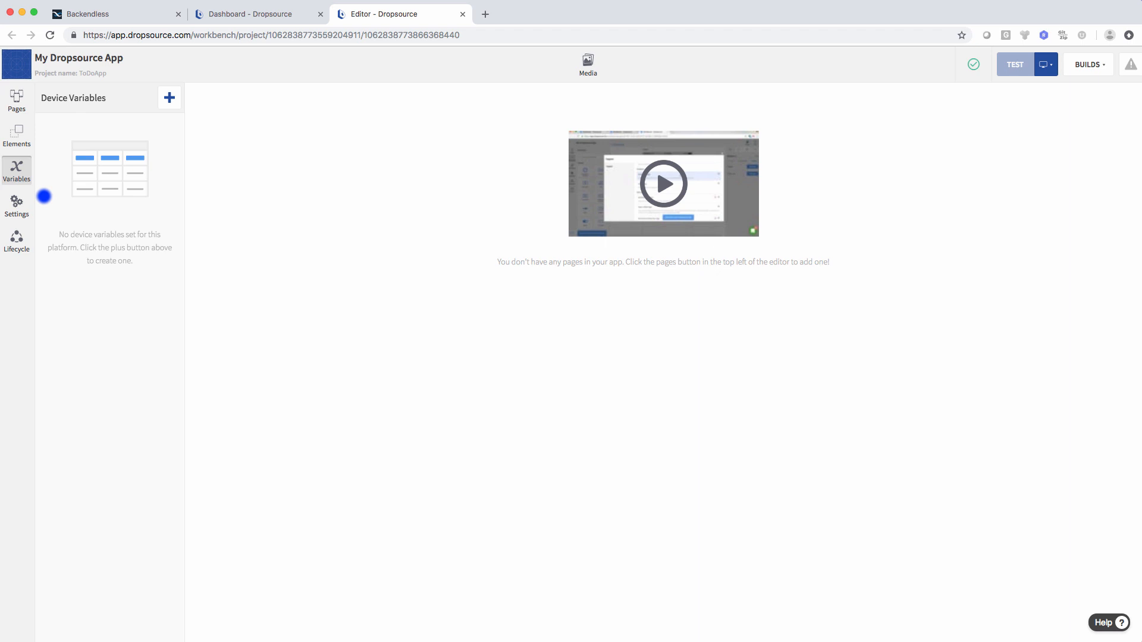
{"action": "left_click", "coordinate": [16, 98]}
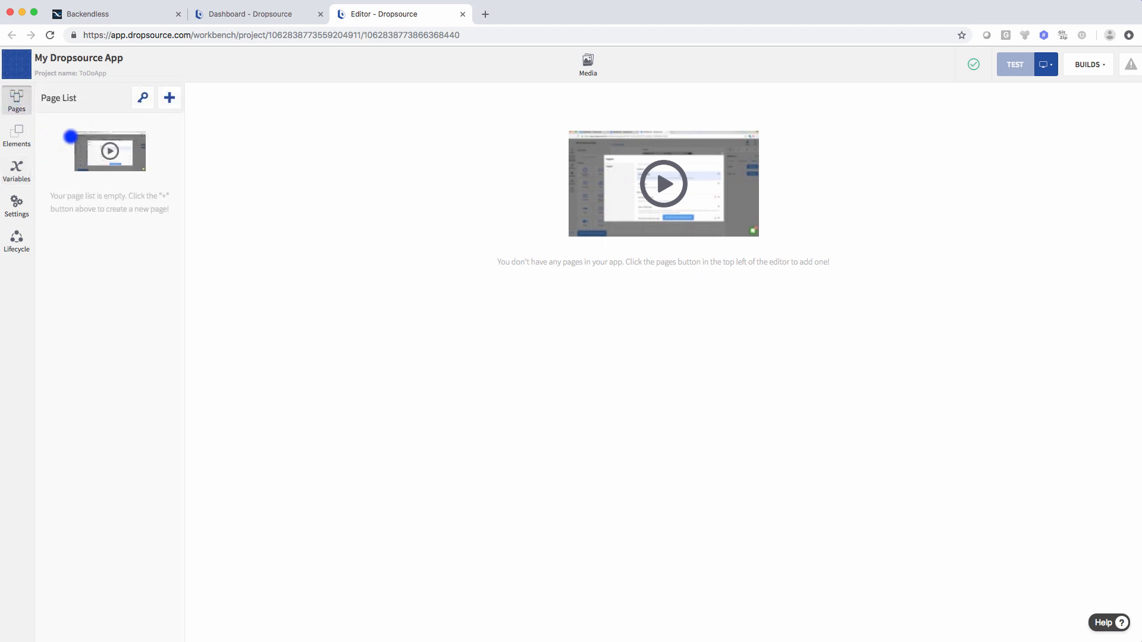
{"action": "left_click", "coordinate": [168, 97]}
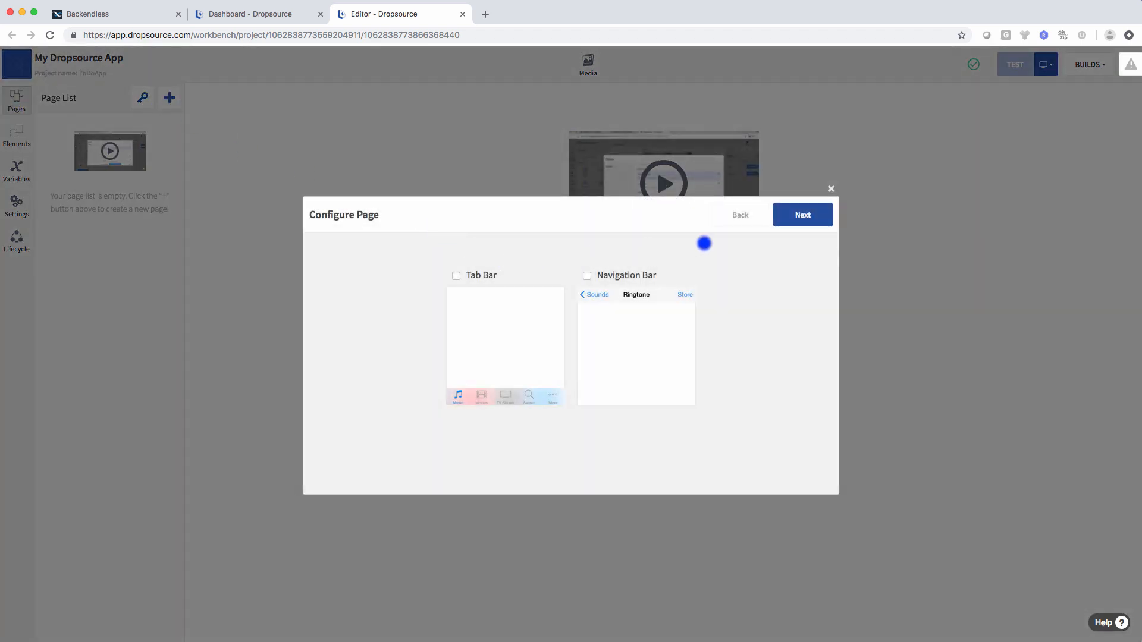
- Create a new page named Landing
{"action": "left_click", "coordinate": [797, 216]}
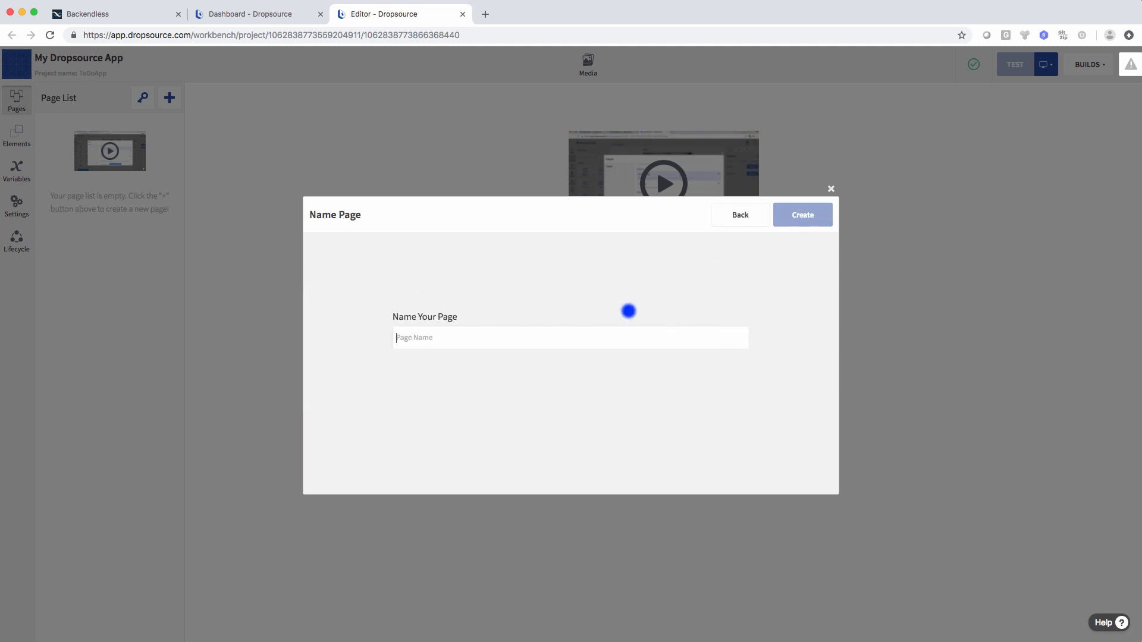
{"action": "left_click", "coordinate": [528, 345]}
{"action": "type", "text": "Landing"}
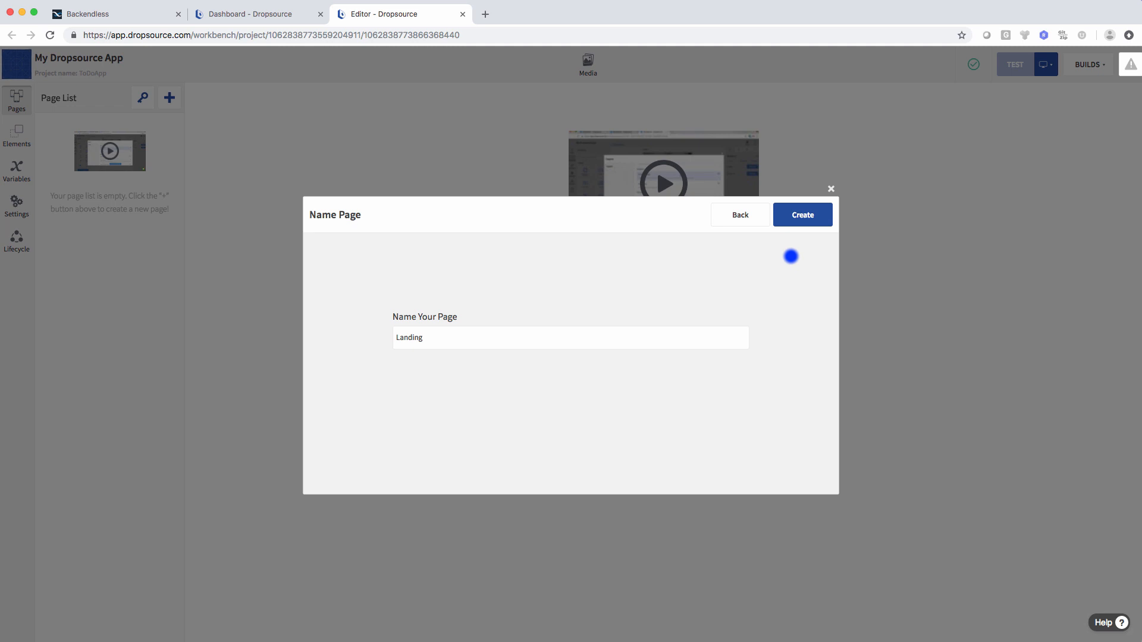
{"action": "left_click", "coordinate": [797, 217]}
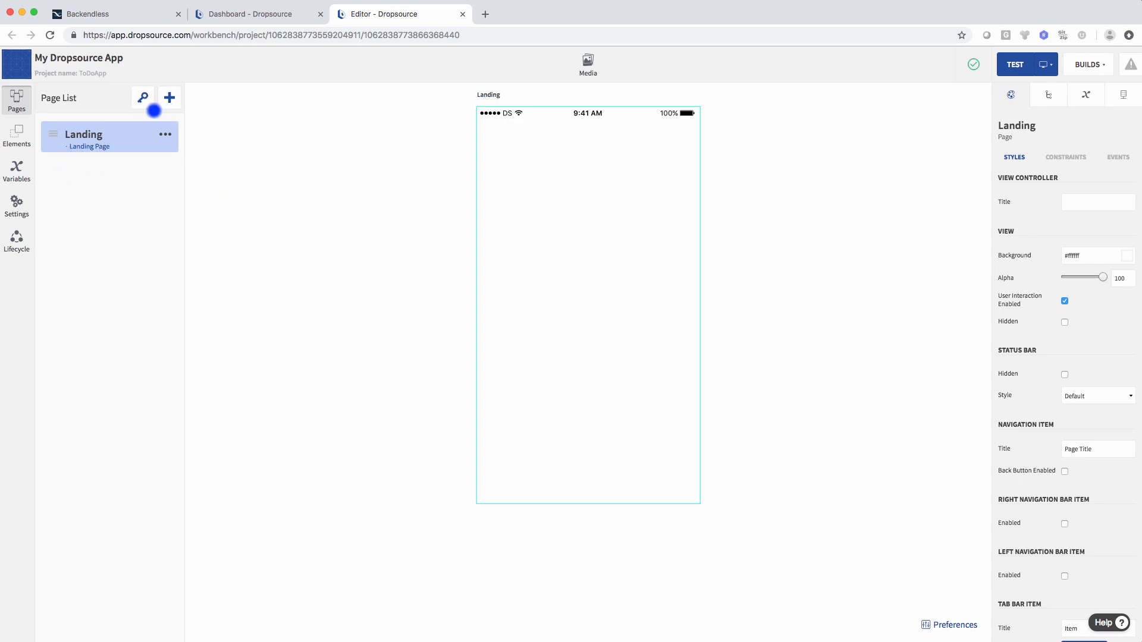
- Set Landing as the app's Landing Page in the key pages settings
{"action": "left_click", "coordinate": [143, 97]}
{"action": "left_click", "coordinate": [456, 272]}
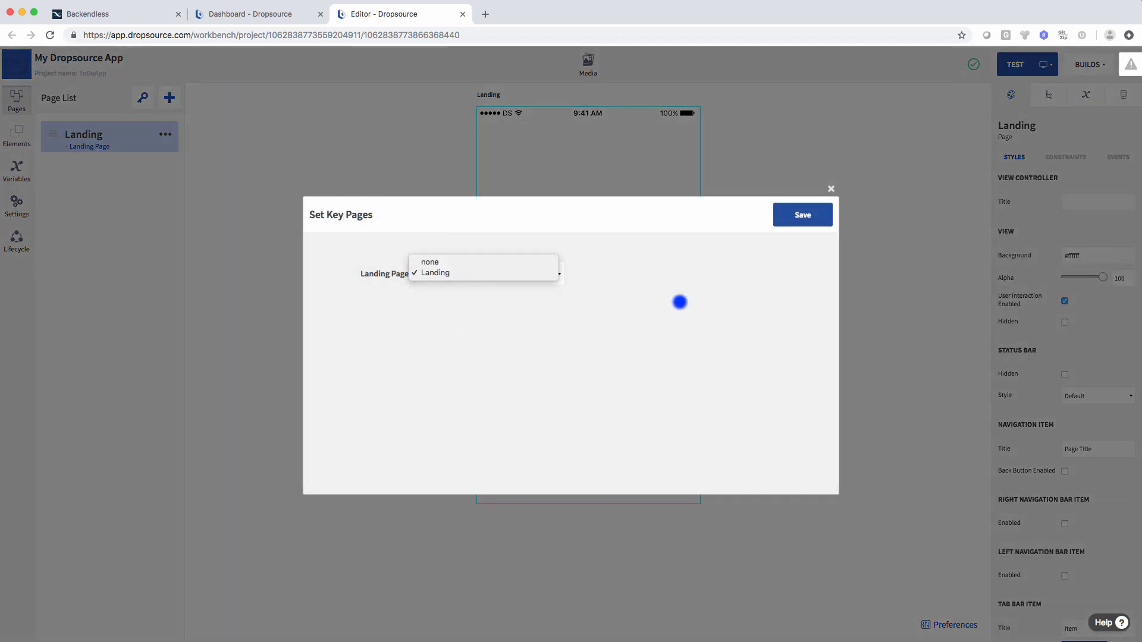
{"action": "left_click", "coordinate": [454, 274]}
{"action": "left_click", "coordinate": [824, 221]}
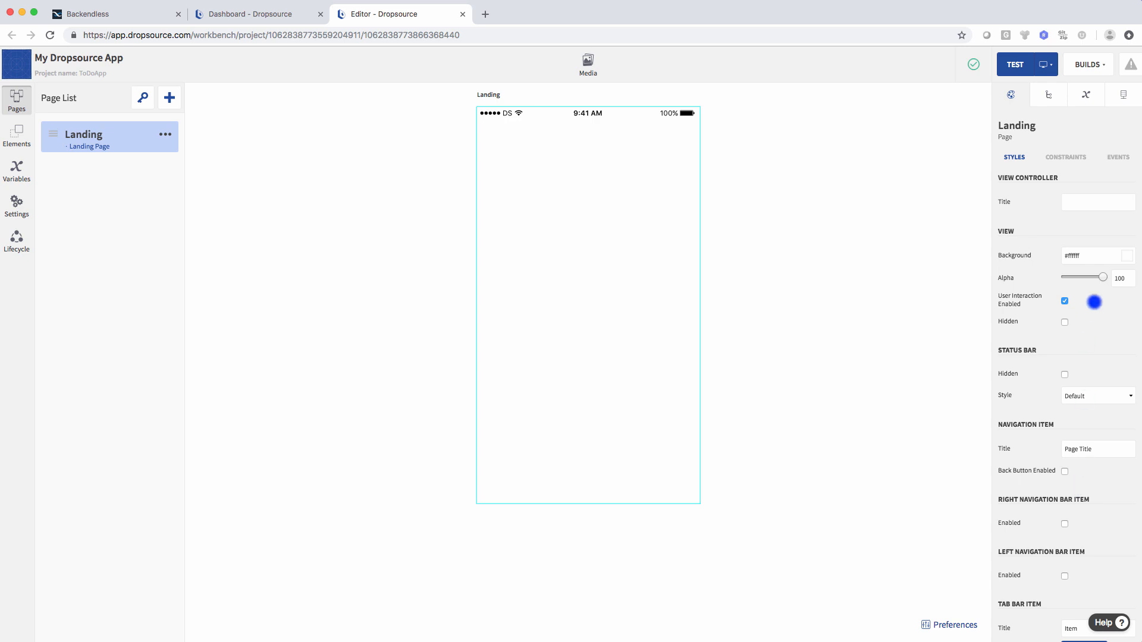
- Set the Landing page background to black, rgba(0, 0, 0, 1.00), and show the elements library
{"action": "left_click", "coordinate": [1126, 256]}
{"action": "left_click_drag", "start_coordinate": [1106, 262], "coordinate": [966, 403]}
{"action": "left_click", "coordinate": [966, 403]}
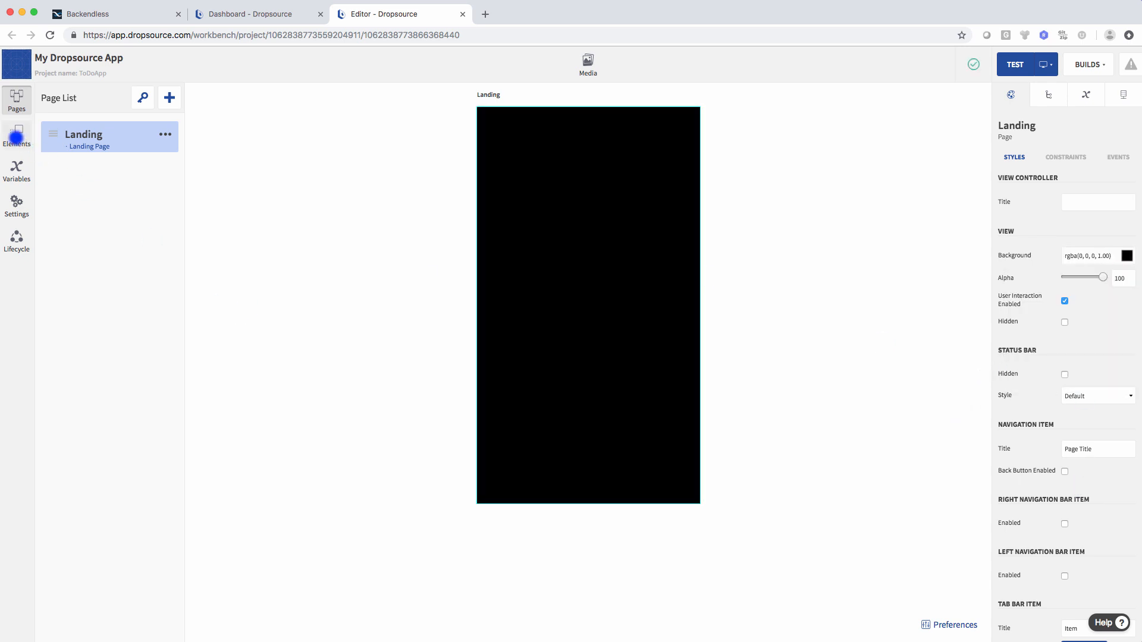
{"action": "left_click", "coordinate": [16, 138]}
{"action": "scroll", "coordinate": [141, 302], "scroll_direction": "down", "scroll_amount": 5}
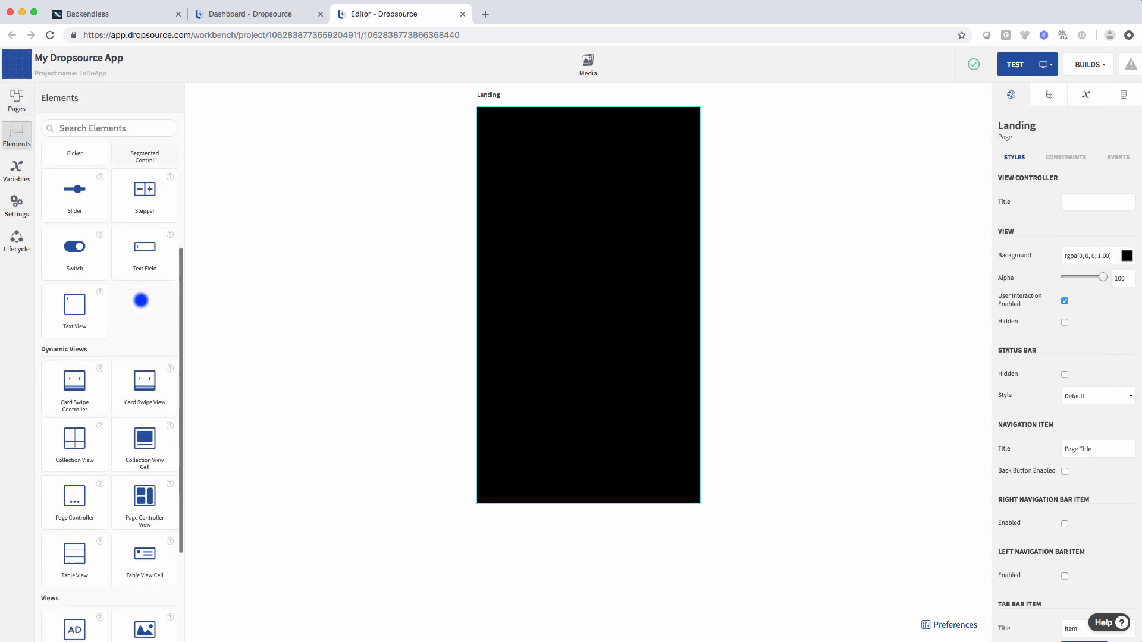
- Drop an Image element onto the page, widen it, and centre it
{"action": "left_click_drag", "start_coordinate": [145, 512], "coordinate": [518, 304]}
{"action": "left_click_drag", "start_coordinate": [644, 304], "coordinate": [676, 304]}
{"action": "left_click_drag", "start_coordinate": [602, 307], "coordinate": [589, 267]}
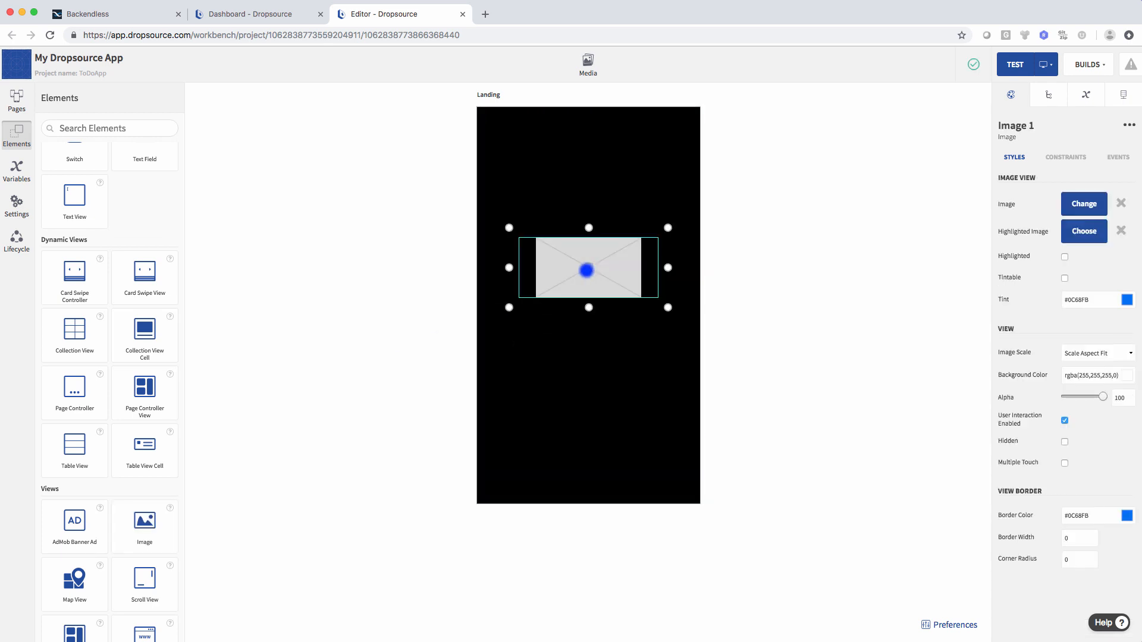
- Upload the transparent Backendless logo png, apply it to the image, and nudge it lower
{"action": "left_click", "coordinate": [1086, 204]}
{"action": "left_click", "coordinate": [744, 215]}
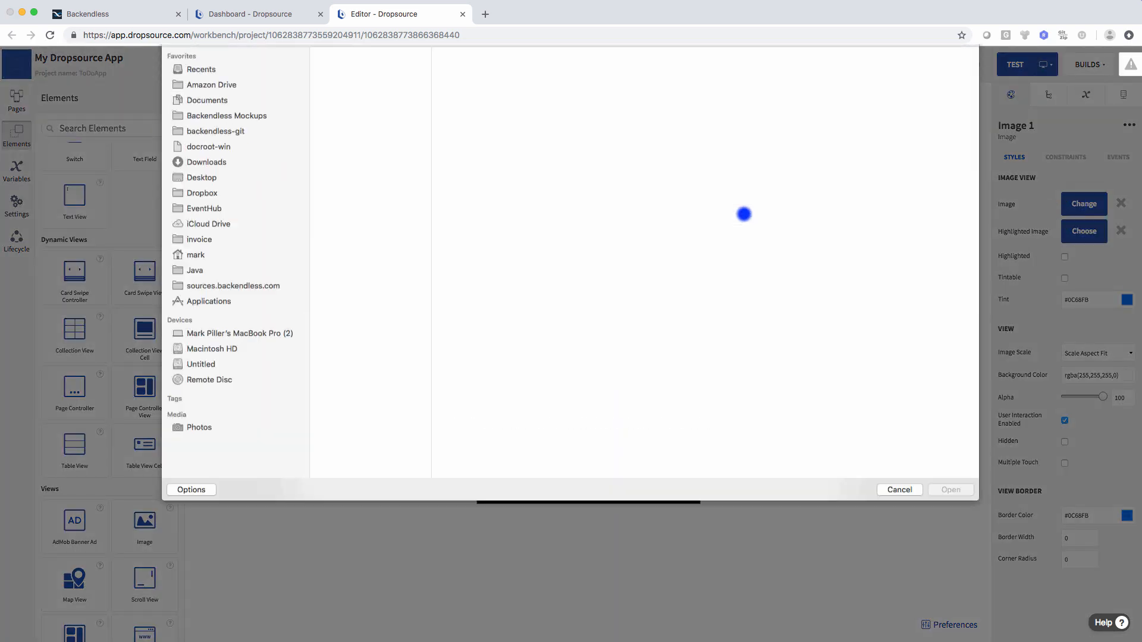
{"action": "left_click", "coordinate": [389, 202]}
{"action": "left_click", "coordinate": [939, 512]}
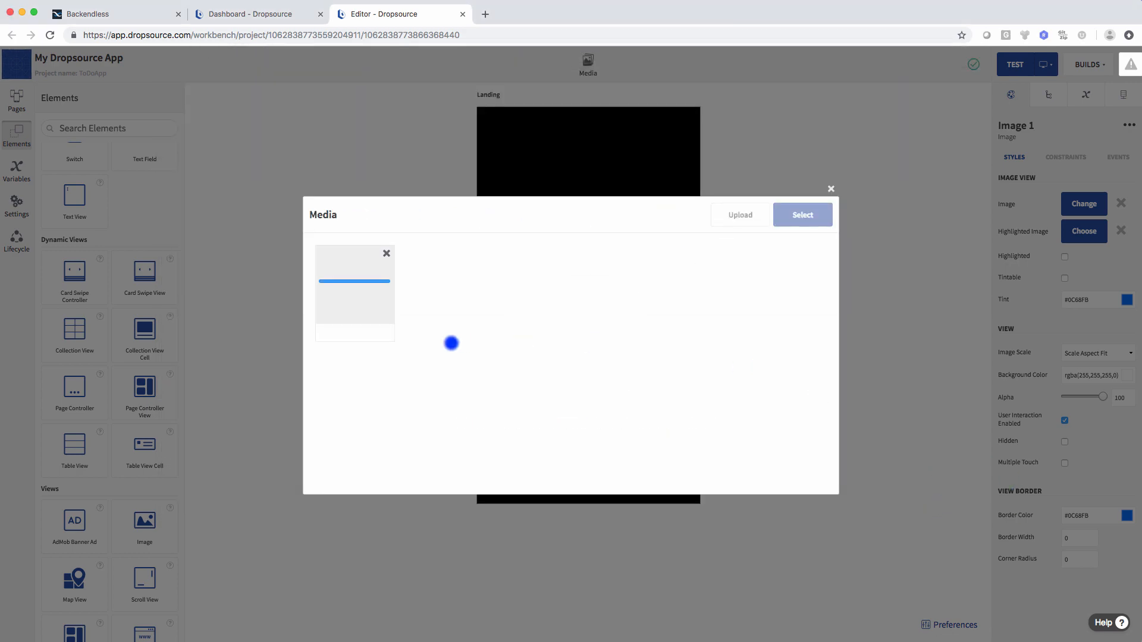
{"action": "left_click", "coordinate": [367, 301]}
{"action": "left_click", "coordinate": [777, 222]}
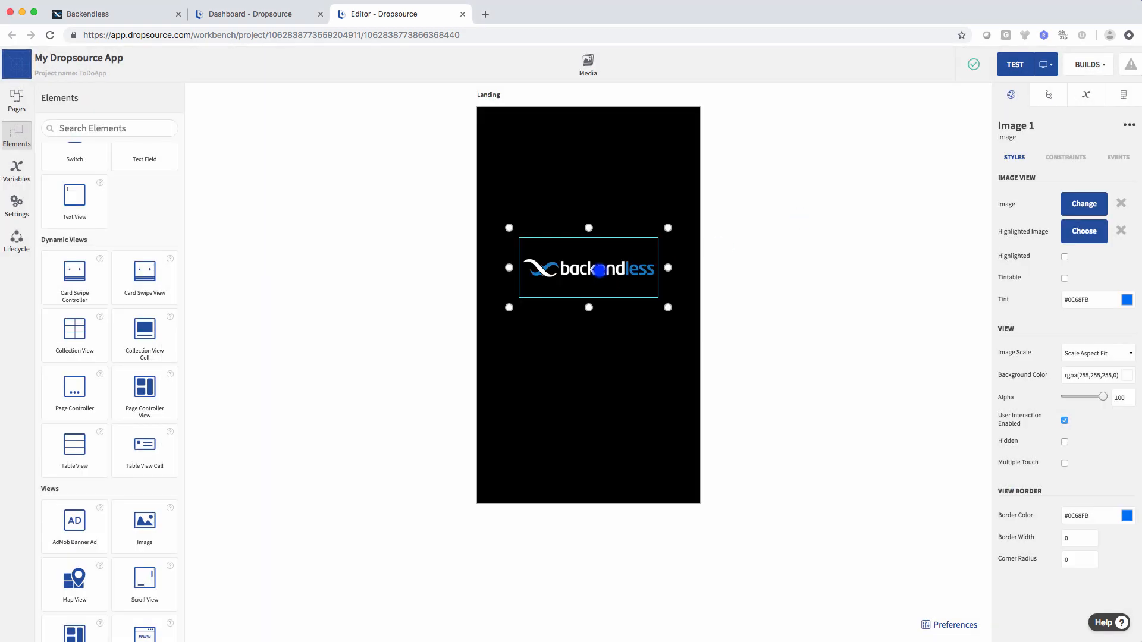
{"action": "left_click_drag", "start_coordinate": [599, 273], "coordinate": [599, 299]}
{"action": "left_click", "coordinate": [736, 286]}
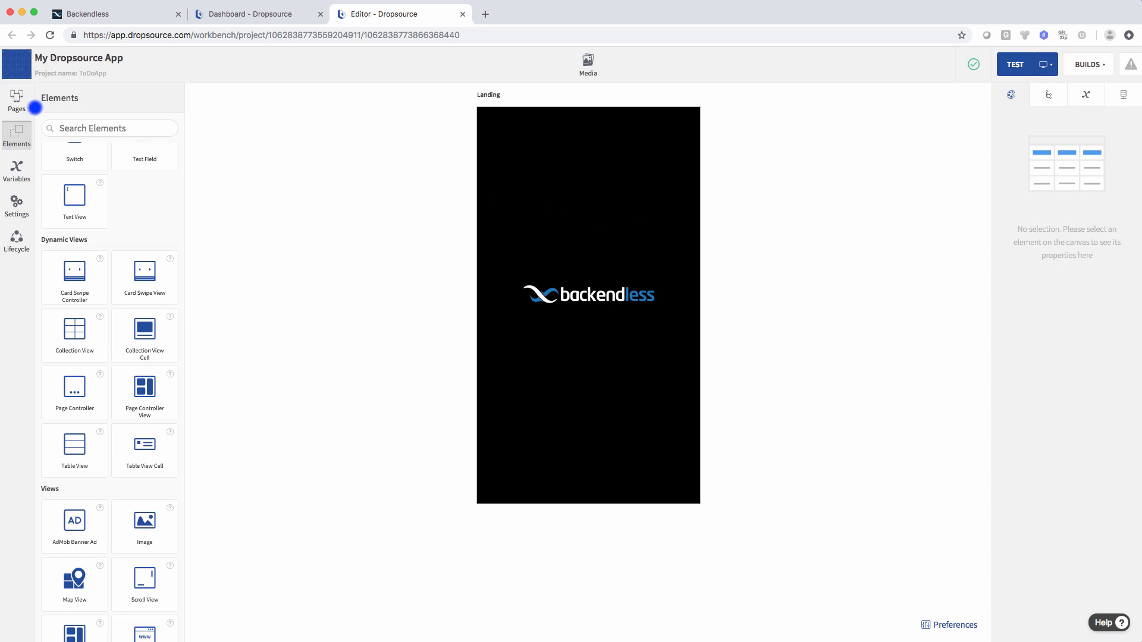
- Create a new page named Login
{"action": "left_click", "coordinate": [17, 101]}
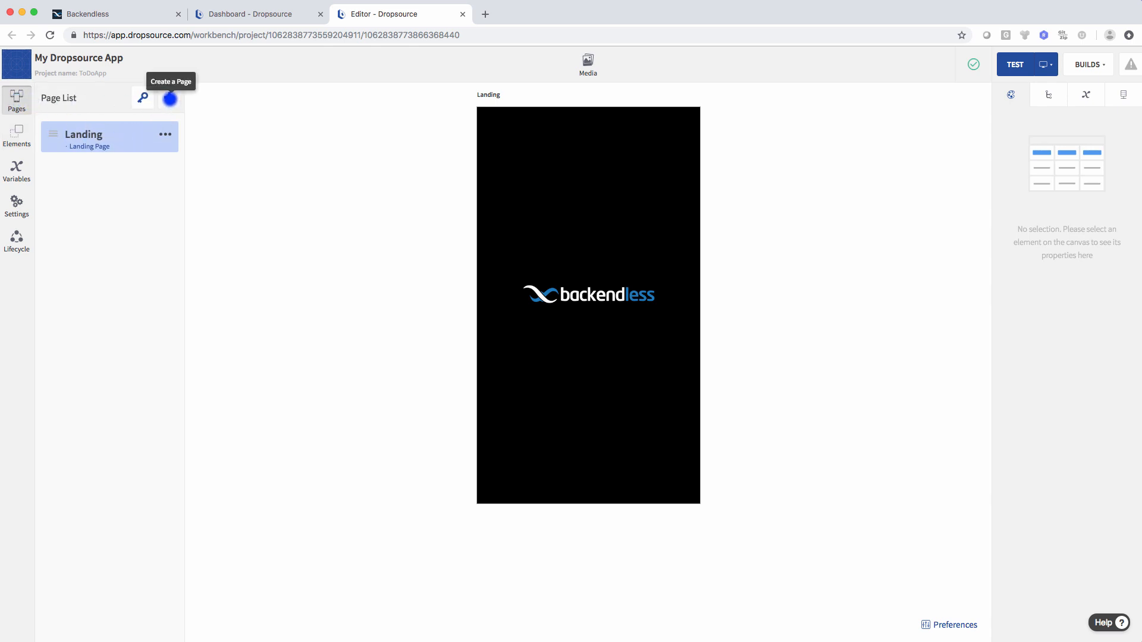
{"action": "left_click", "coordinate": [169, 98]}
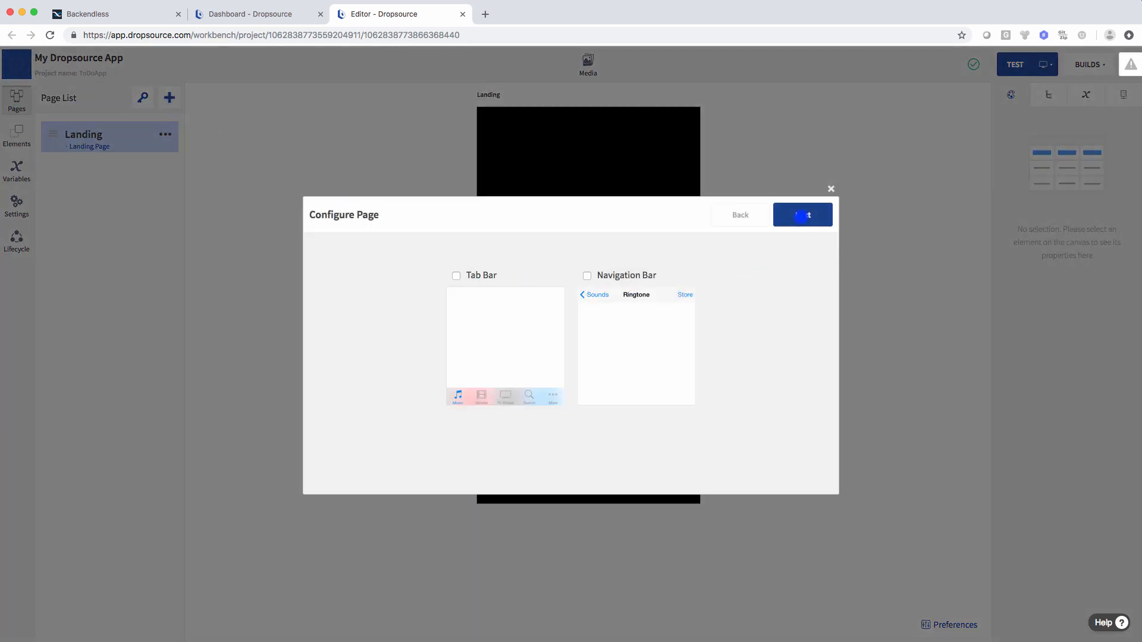
{"action": "left_click", "coordinate": [801, 215]}
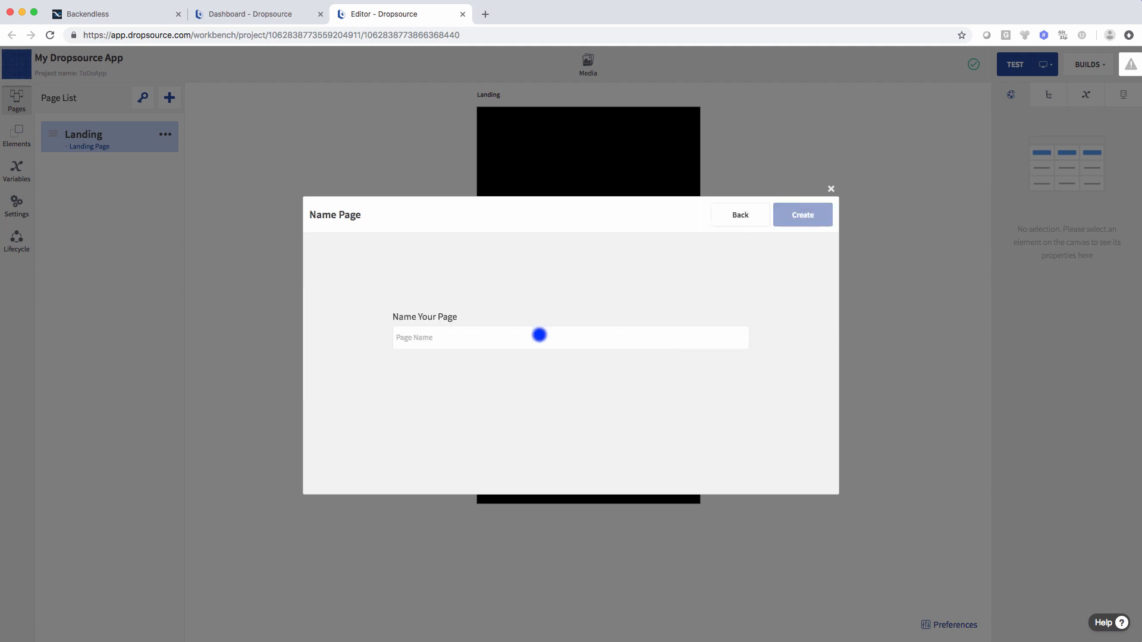
{"action": "type", "text": "Login"}
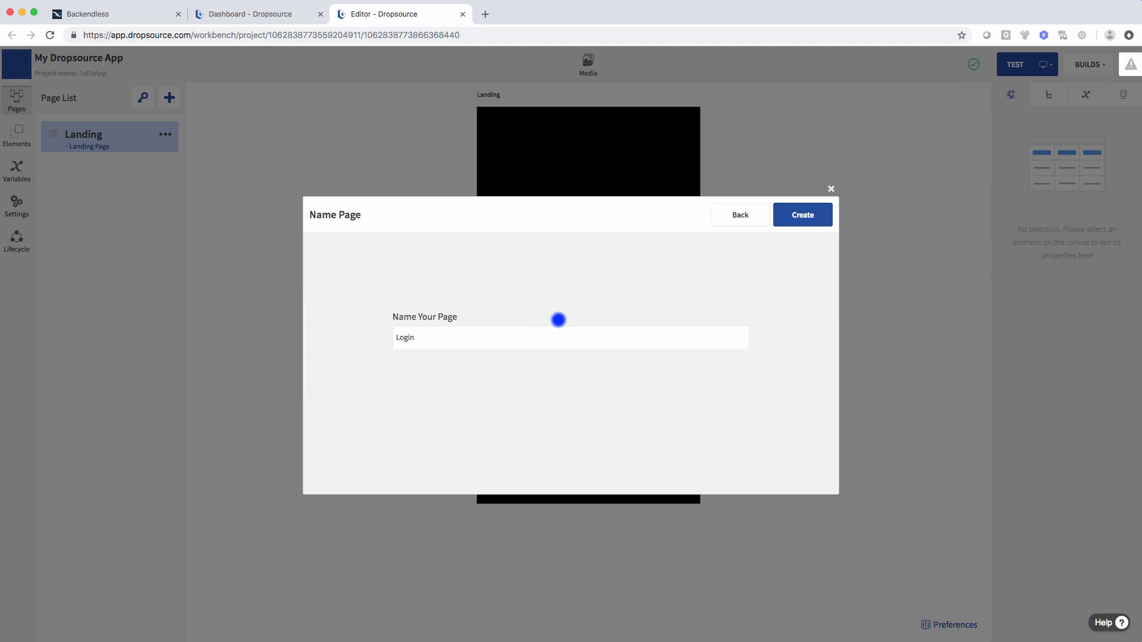
{"action": "left_click", "coordinate": [801, 215]}
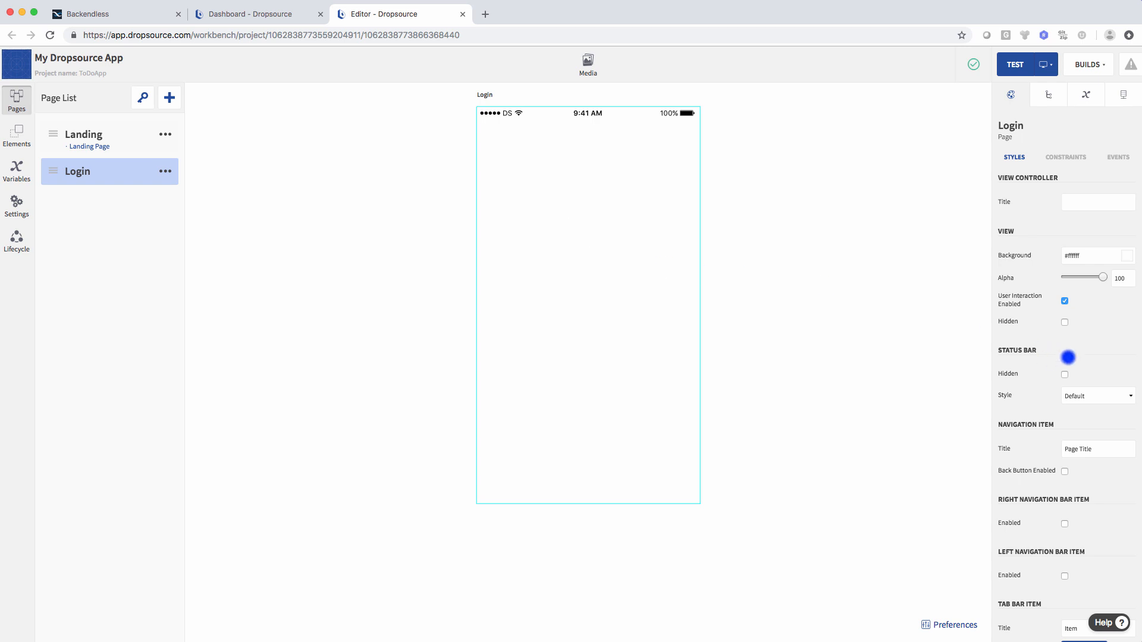
- Give the Login page a black background and add a widened label near its top
{"action": "left_click", "coordinate": [1126, 256]}
{"action": "left_click", "coordinate": [1009, 362]}
{"action": "left_click", "coordinate": [932, 371]}
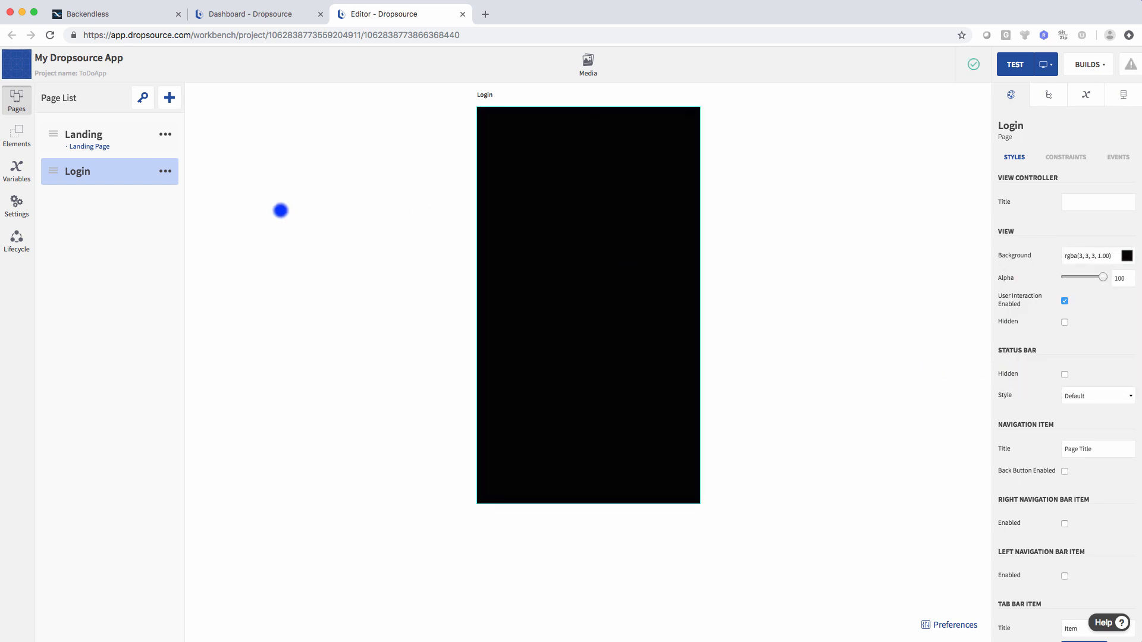
{"action": "left_click", "coordinate": [17, 134]}
{"action": "left_click_drag", "start_coordinate": [144, 245], "coordinate": [576, 234]}
{"action": "left_click_drag", "start_coordinate": [617, 194], "coordinate": [647, 194]}
- Widen the label and make it read 'TODO App' in white text
{"action": "left_click_drag", "start_coordinate": [561, 193], "coordinate": [589, 192]}
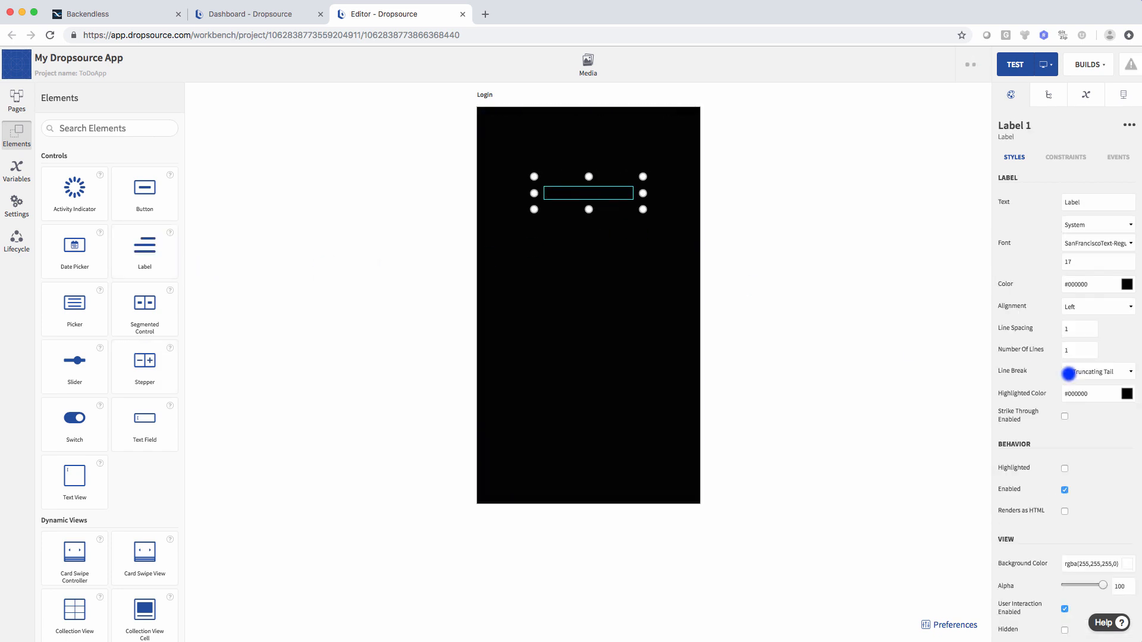
{"action": "left_click", "coordinate": [1126, 284]}
{"action": "left_click", "coordinate": [1007, 305]}
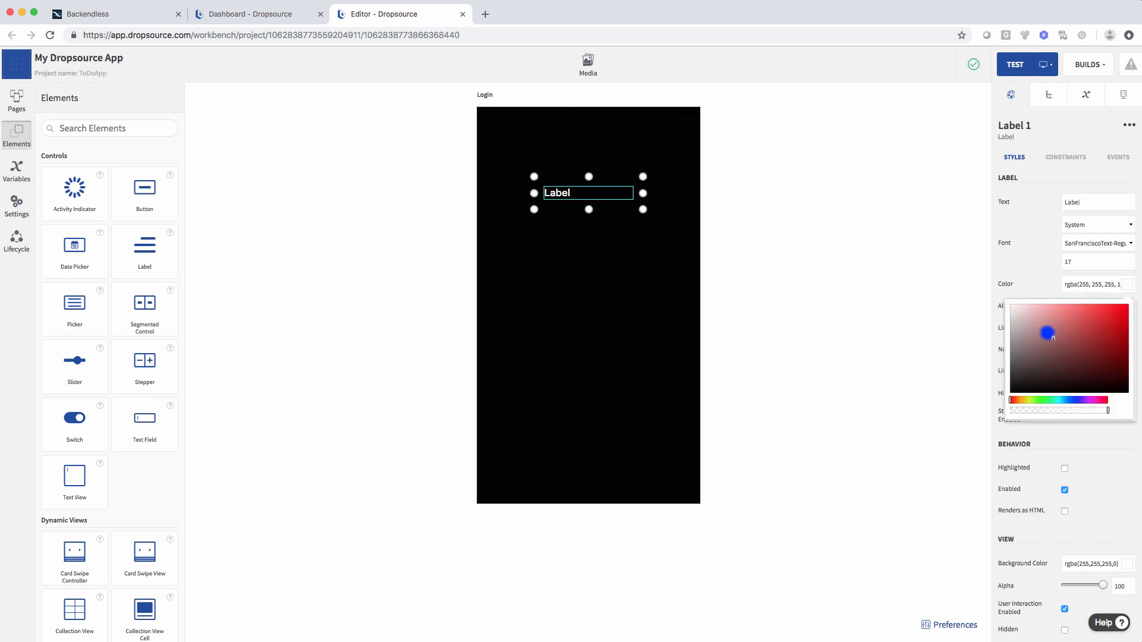
{"action": "left_click", "coordinate": [1099, 204]}
{"action": "double_click", "coordinate": [1072, 204]}
{"action": "type", "text": "TODO App"}
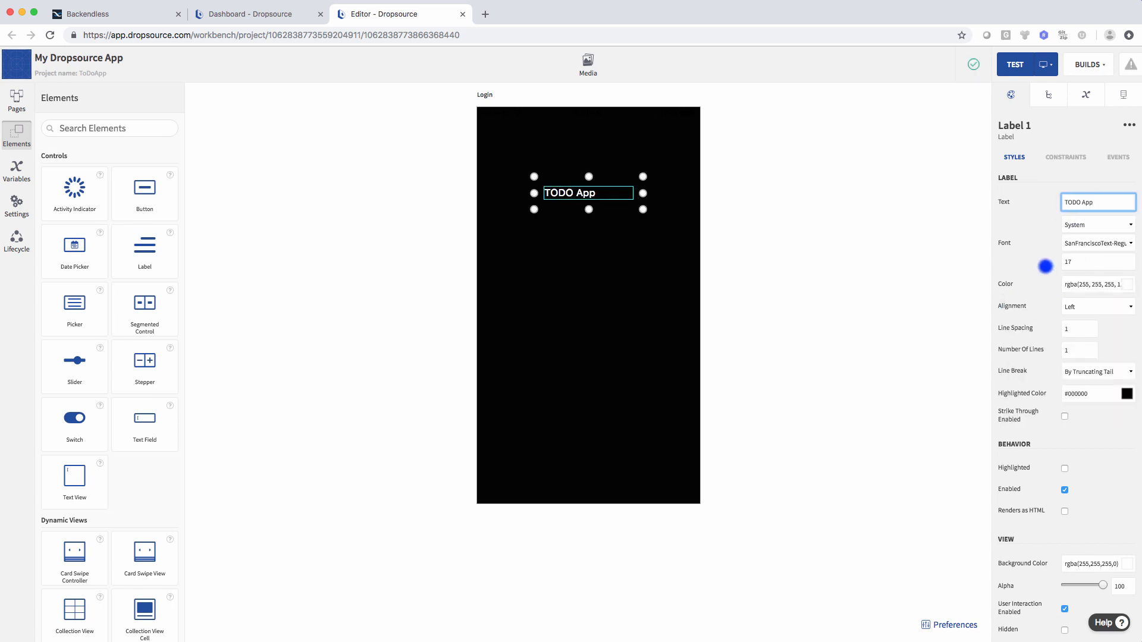
- Centre-align the TODO App label and enlarge its font size to 24
{"action": "left_click", "coordinate": [1093, 307]}
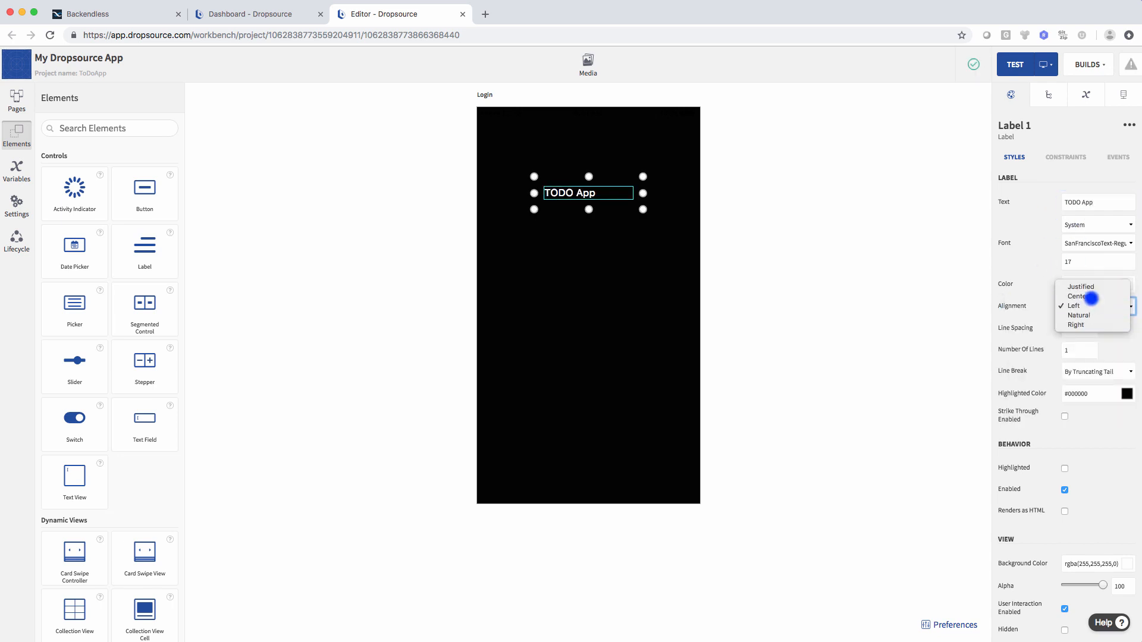
{"action": "left_click", "coordinate": [1092, 299]}
{"action": "left_click", "coordinate": [1064, 262]}
{"action": "left_click", "coordinate": [721, 293]}
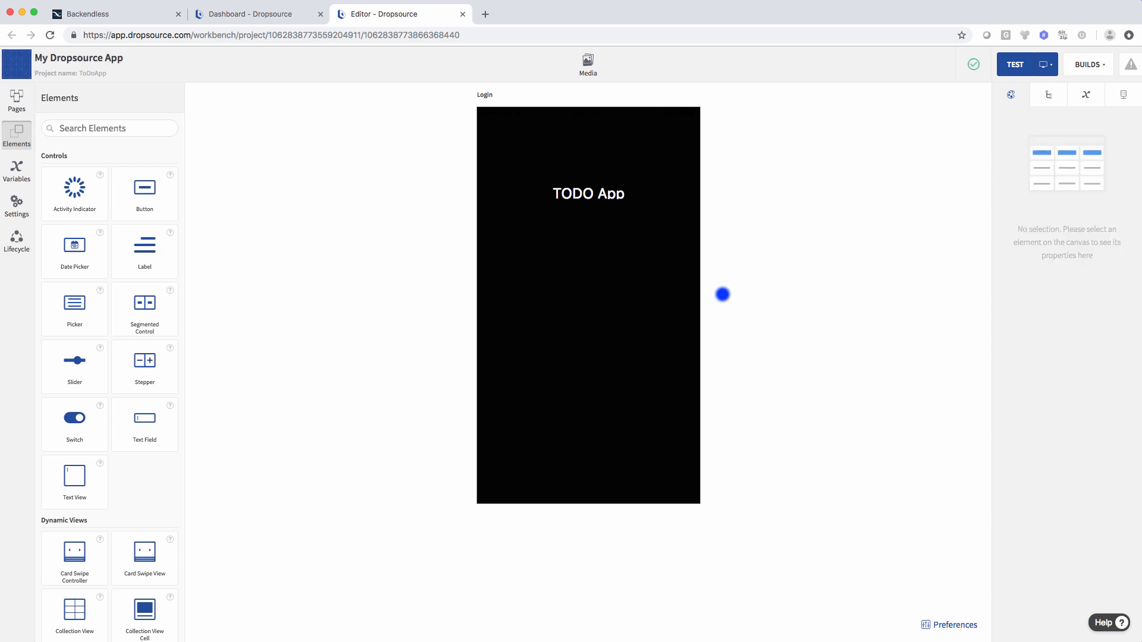
{"action": "left_click", "coordinate": [603, 197]}
{"action": "left_click", "coordinate": [503, 220]}
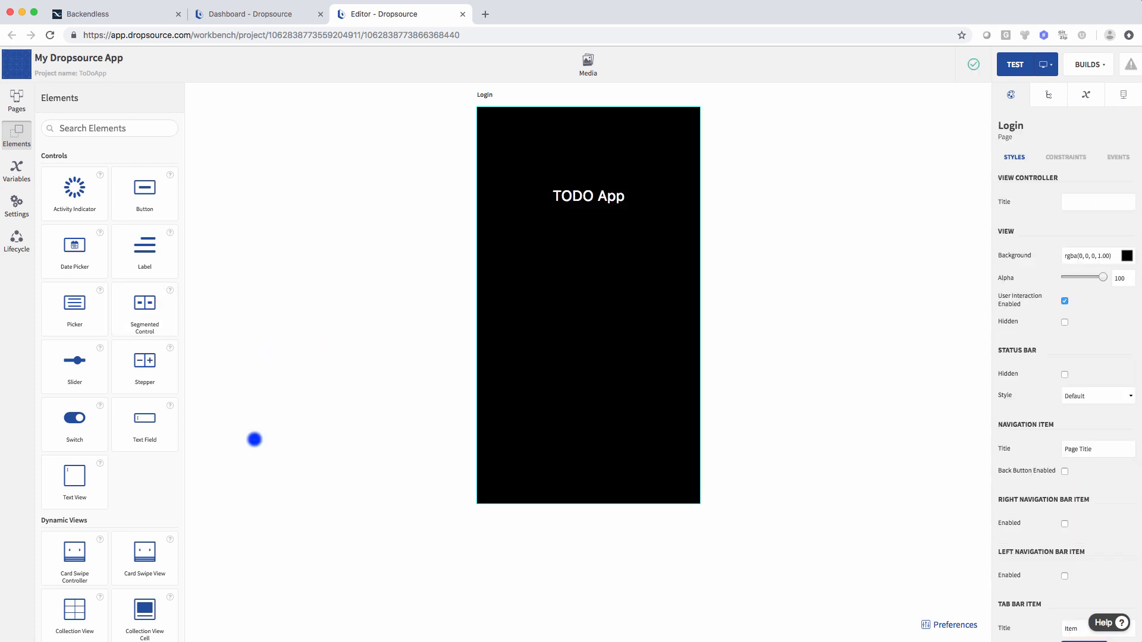
- Add a text field below the title with placeholder 'email' and set its left padding
{"action": "left_click_drag", "start_coordinate": [145, 419], "coordinate": [563, 297]}
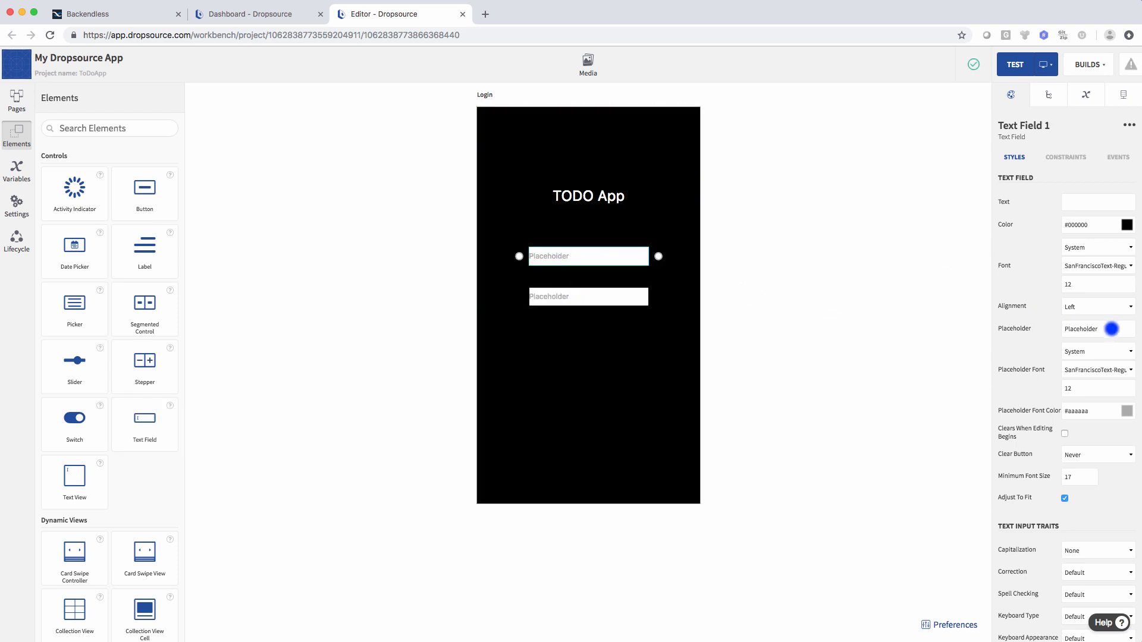
{"action": "double_click", "coordinate": [1109, 329]}
{"action": "type", "text": "email"}
{"action": "scroll", "coordinate": [1110, 377], "scroll_direction": "down", "scroll_amount": 10}
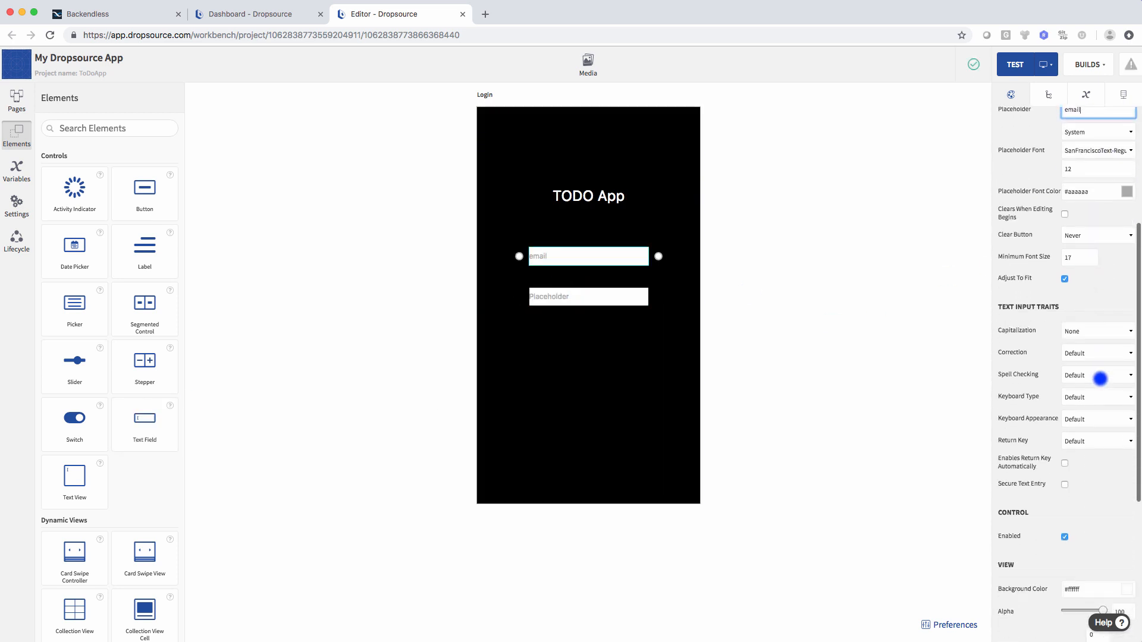
{"action": "left_click", "coordinate": [1065, 492]}
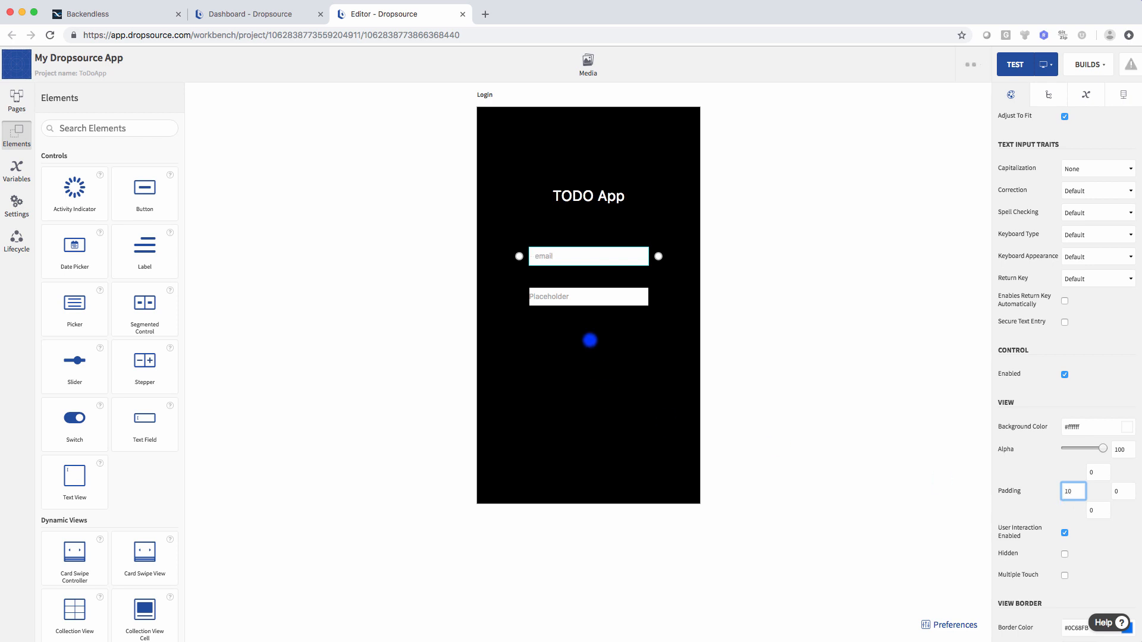
- Give the second text field placeholder 'password', secure entry and left padding 10
{"action": "left_click", "coordinate": [582, 296]}
{"action": "left_click_drag", "start_coordinate": [1101, 328], "coordinate": [1052, 330]}
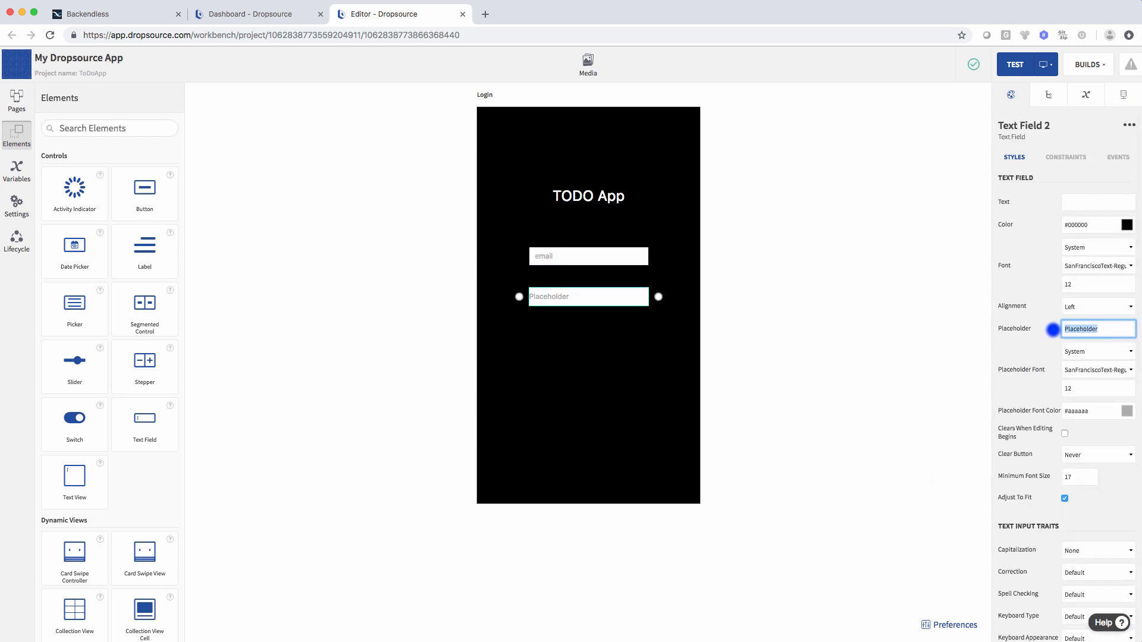
{"action": "type", "text": "password"}
{"action": "scroll", "coordinate": [1100, 382], "scroll_direction": "down", "scroll_amount": 10}
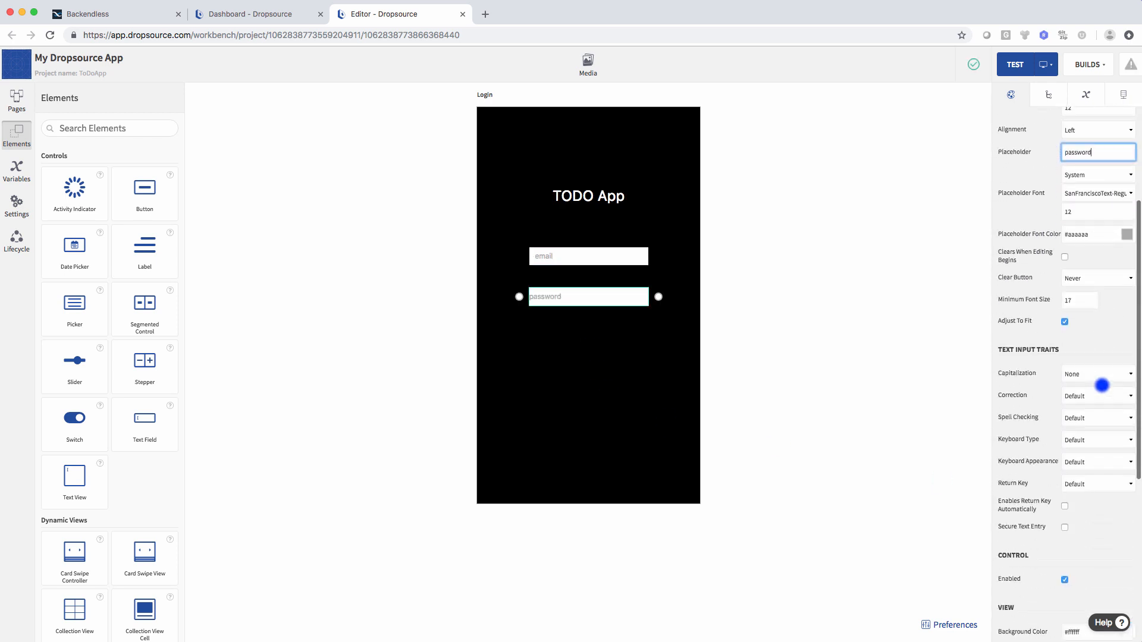
{"action": "scroll", "coordinate": [1093, 419], "scroll_direction": "down", "scroll_amount": 2}
{"action": "left_click", "coordinate": [1061, 462]}
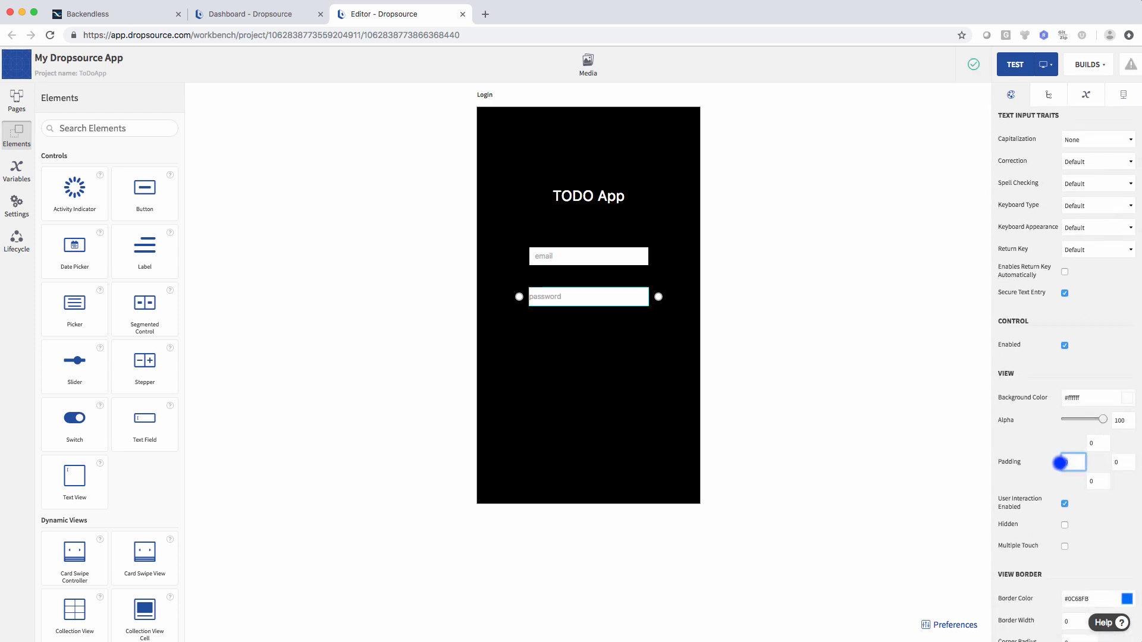
{"action": "left_click", "coordinate": [1064, 504]}
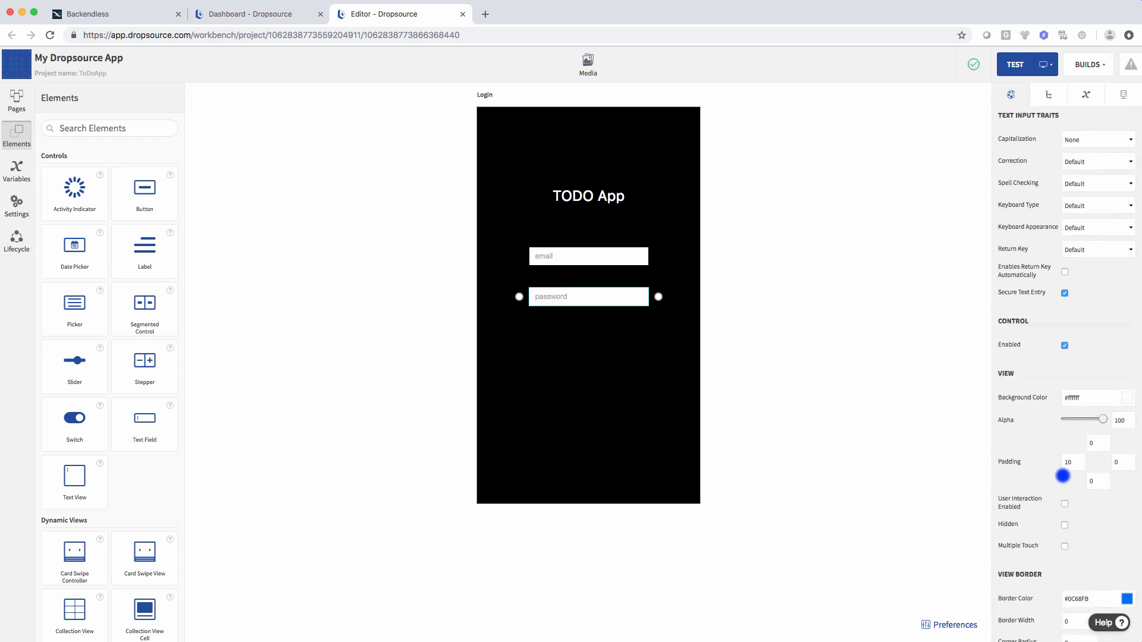
{"action": "scroll", "coordinate": [138, 453], "scroll_direction": "down", "scroll_amount": 5}
- Place an Image near the screen bottom showing the Backendless logo, widened and centred
{"action": "left_click_drag", "start_coordinate": [145, 489], "coordinate": [589, 441]}
{"action": "left_click", "coordinate": [592, 441]}
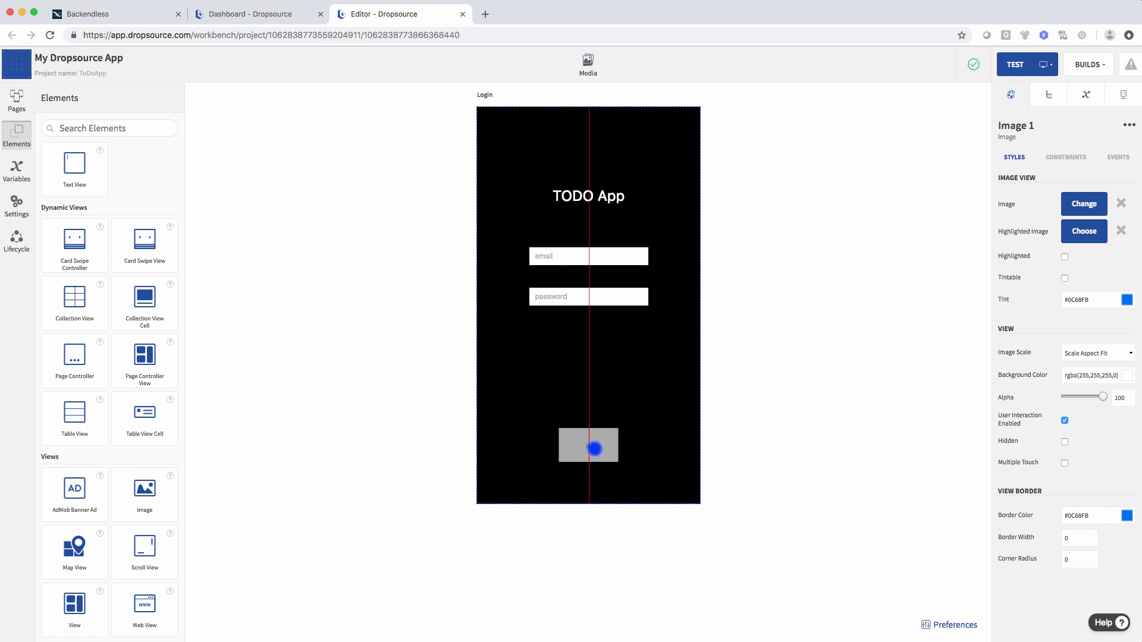
{"action": "left_click", "coordinate": [1086, 203]}
{"action": "left_click", "coordinate": [352, 281]}
{"action": "left_click", "coordinate": [802, 214]}
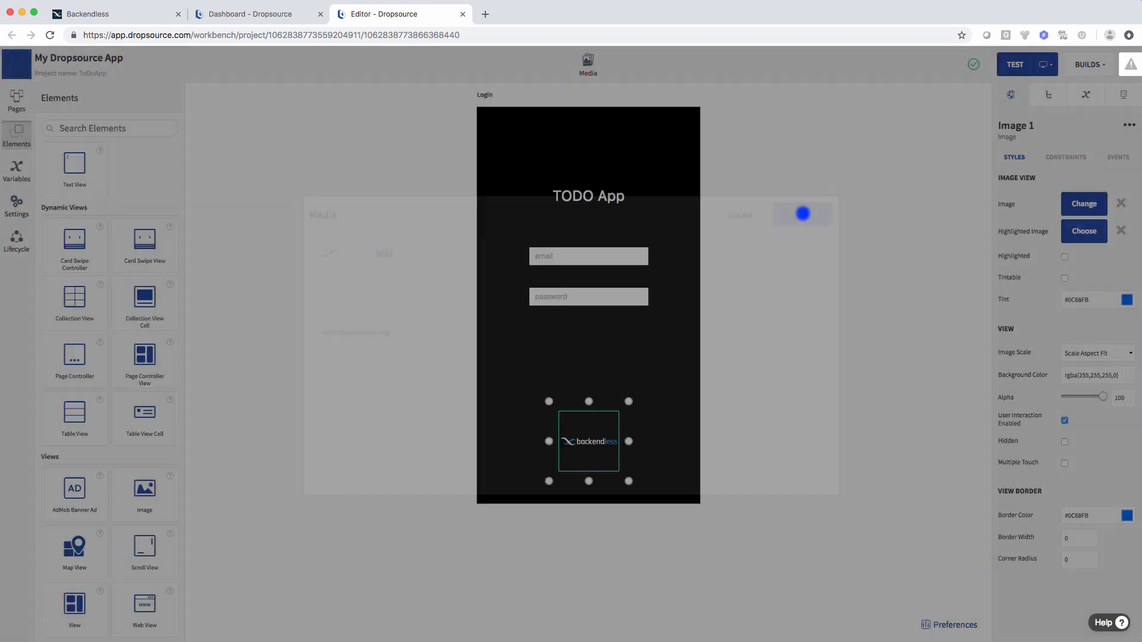
{"action": "left_click_drag", "start_coordinate": [629, 442], "coordinate": [652, 441]}
{"action": "left_click_drag", "start_coordinate": [548, 443], "coordinate": [588, 443]}
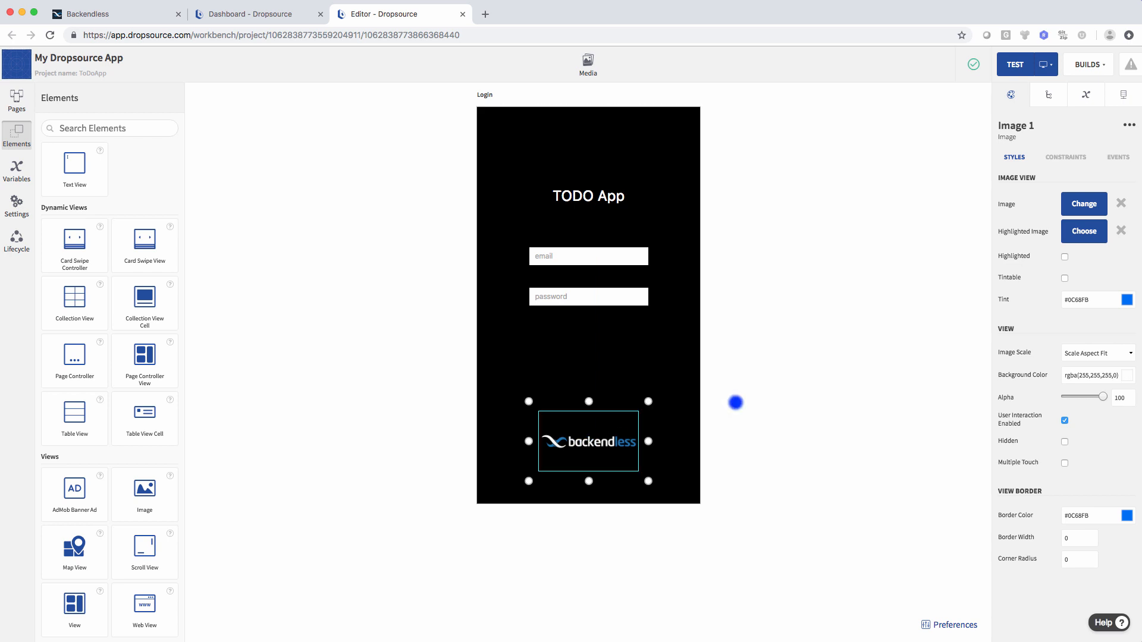
{"action": "left_click", "coordinate": [736, 403]}
{"action": "scroll", "coordinate": [148, 332], "scroll_direction": "up", "scroll_amount": 5}
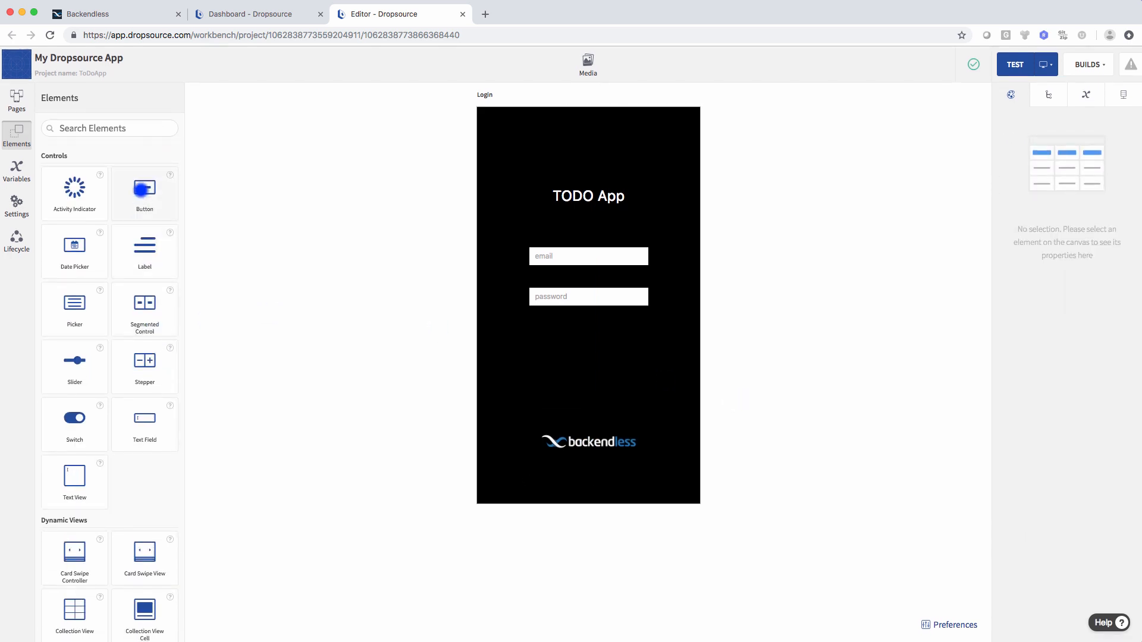
- Place two buttons side by side below the password field, titled REGISTER and LOGIN
{"action": "left_click_drag", "start_coordinate": [141, 189], "coordinate": [543, 346]}
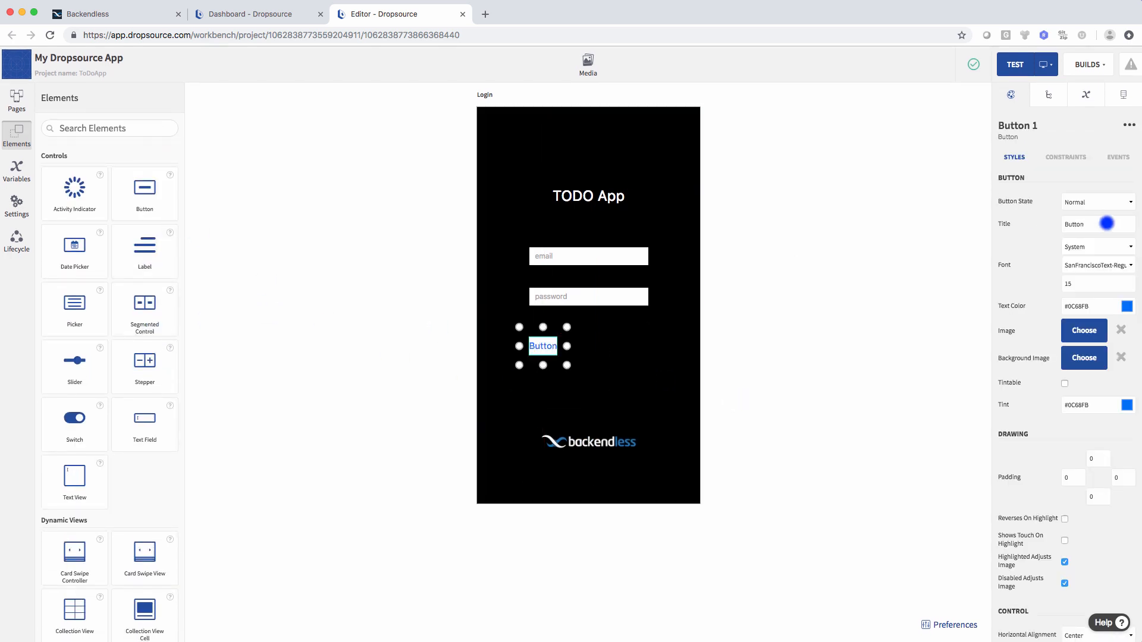
{"action": "left_click_drag", "start_coordinate": [1101, 223], "coordinate": [1056, 224]}
{"action": "type", "text": "REGISTER"}
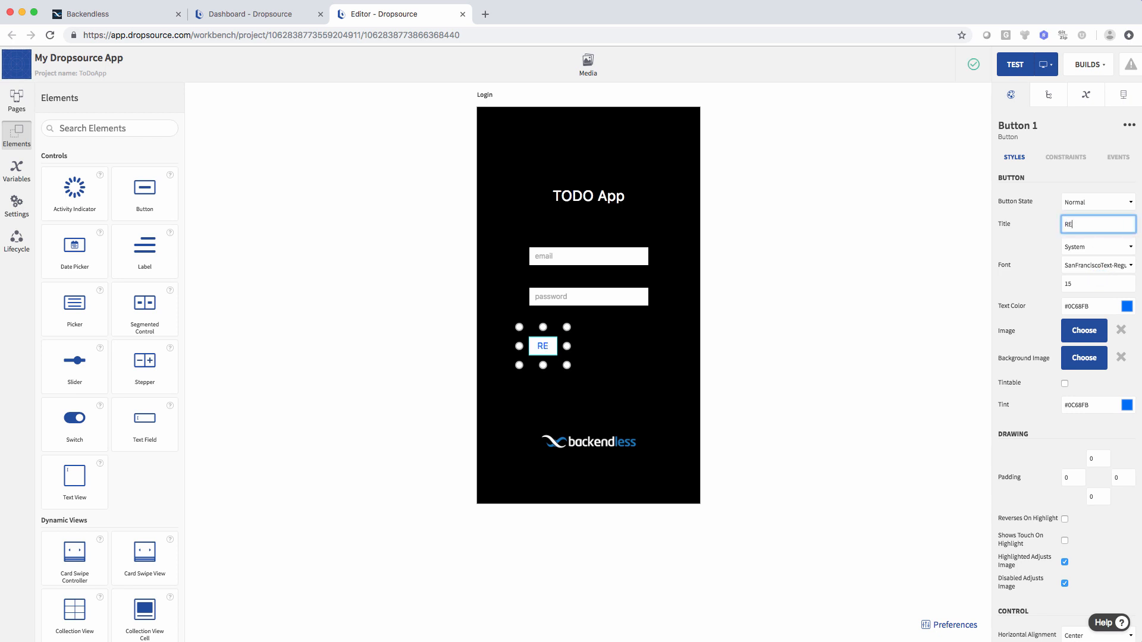
{"action": "left_click", "coordinate": [570, 348]}
{"action": "left_click_drag", "start_coordinate": [145, 190], "coordinate": [629, 346]}
{"action": "left_click_drag", "start_coordinate": [1096, 221], "coordinate": [1045, 224]}
{"action": "type", "text": "L"}
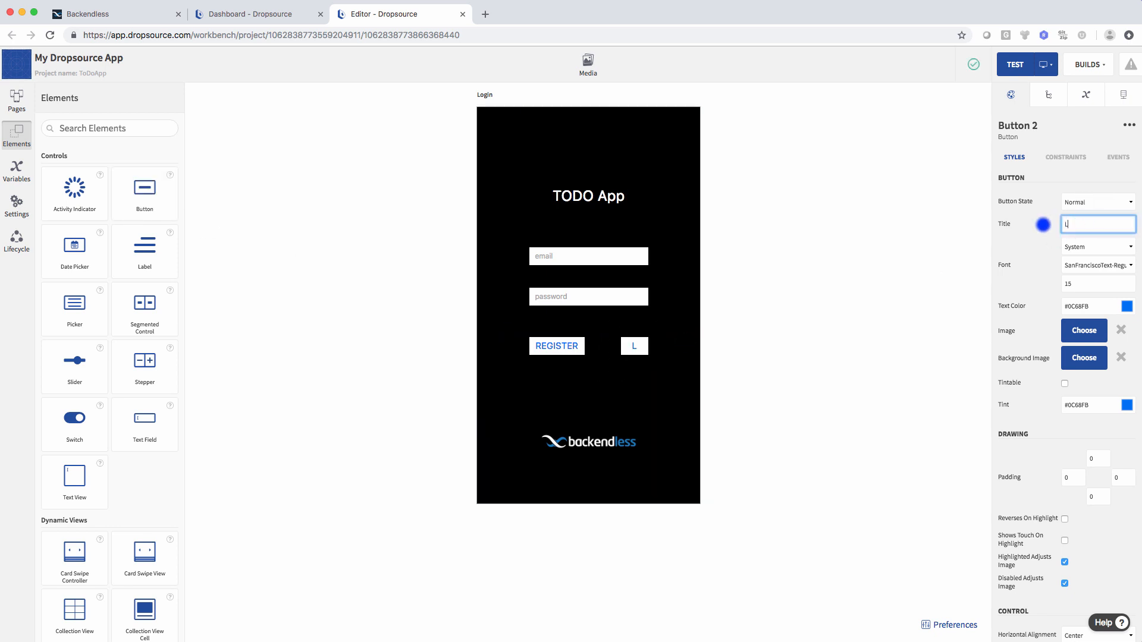
{"action": "type", "text": "OGIN"}
{"action": "left_click_drag", "start_coordinate": [611, 347], "coordinate": [602, 347]}
- Give the REGISTER button a blue background and white text
{"action": "left_click", "coordinate": [559, 348]}
{"action": "scroll", "coordinate": [1077, 410], "scroll_direction": "down", "scroll_amount": 5}
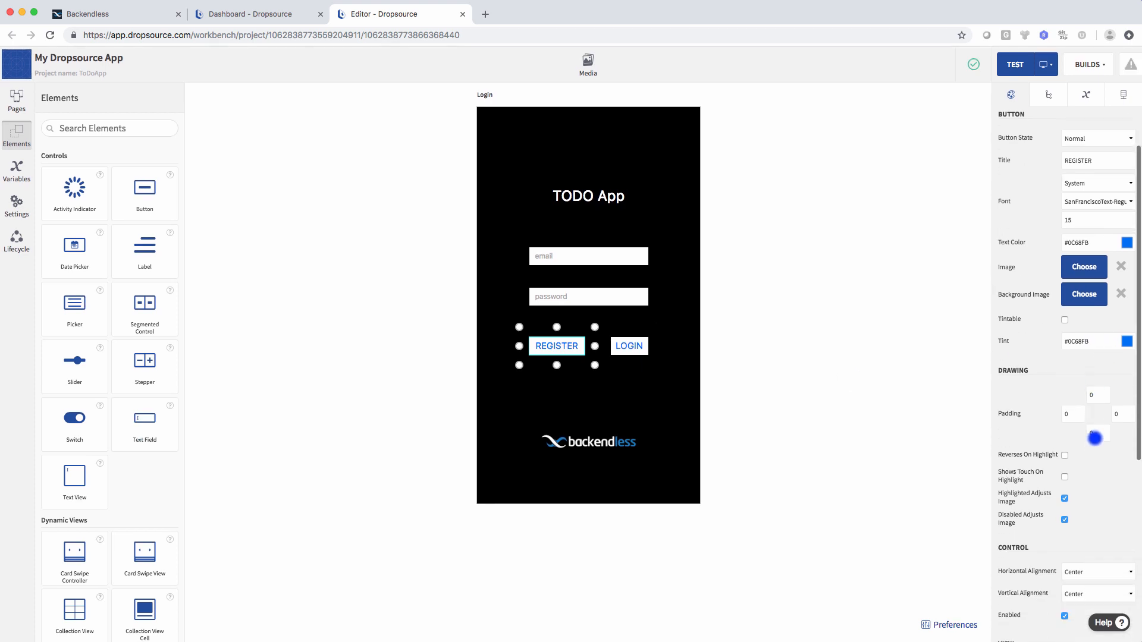
{"action": "left_click", "coordinate": [1103, 421]}
{"action": "left_click", "coordinate": [1126, 420]}
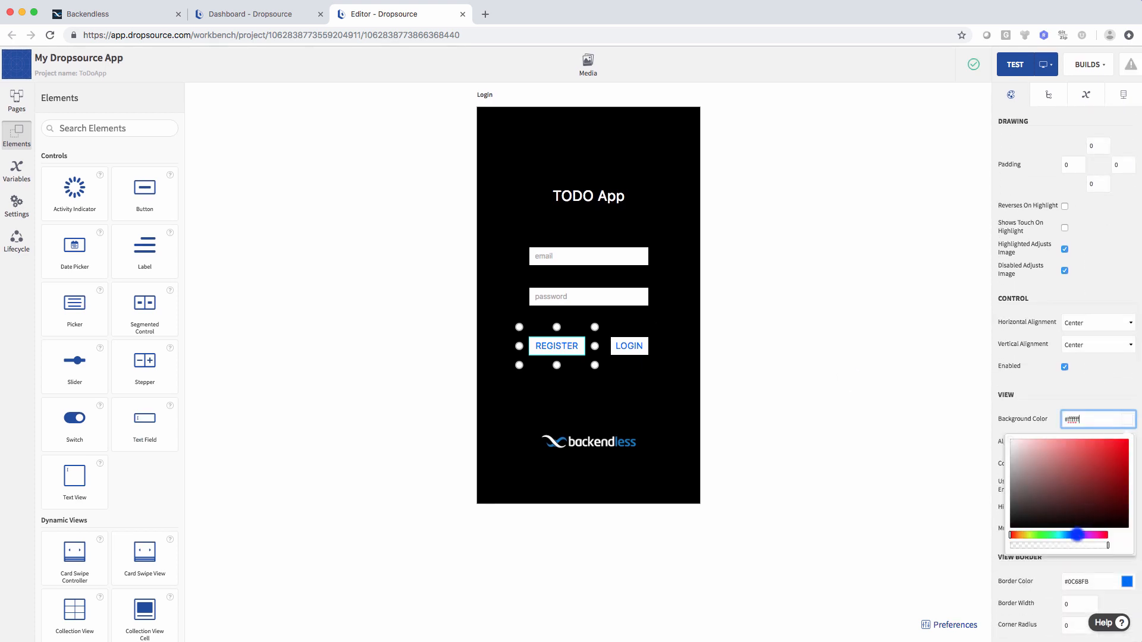
{"action": "left_click", "coordinate": [1077, 534]}
{"action": "left_click", "coordinate": [1099, 396]}
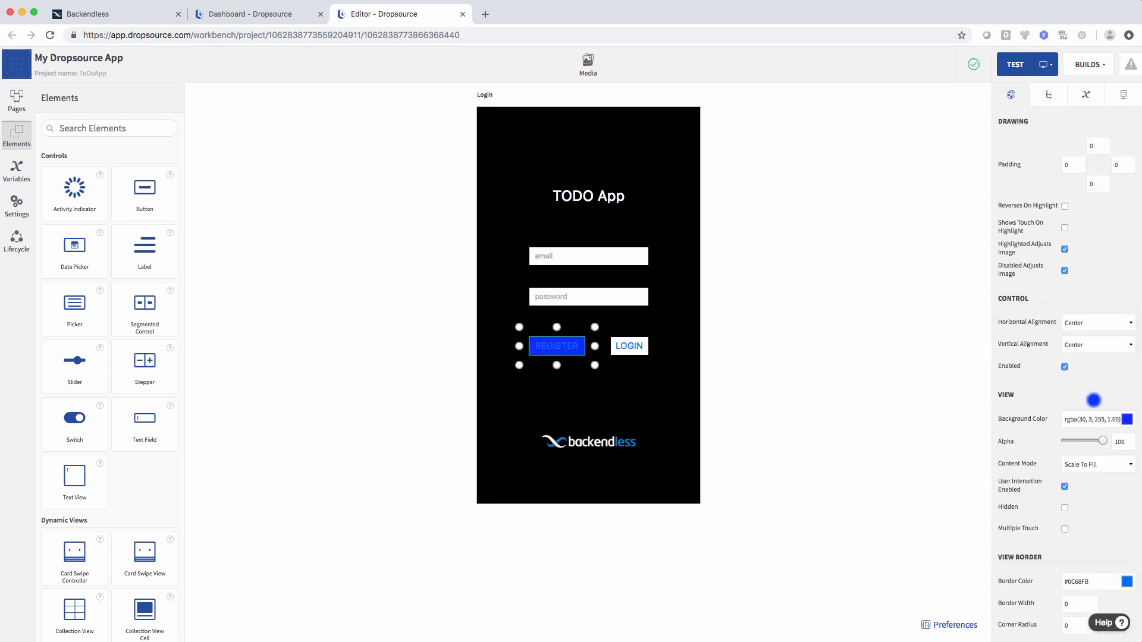
{"action": "scroll", "coordinate": [1106, 392], "scroll_direction": "up", "scroll_amount": 5}
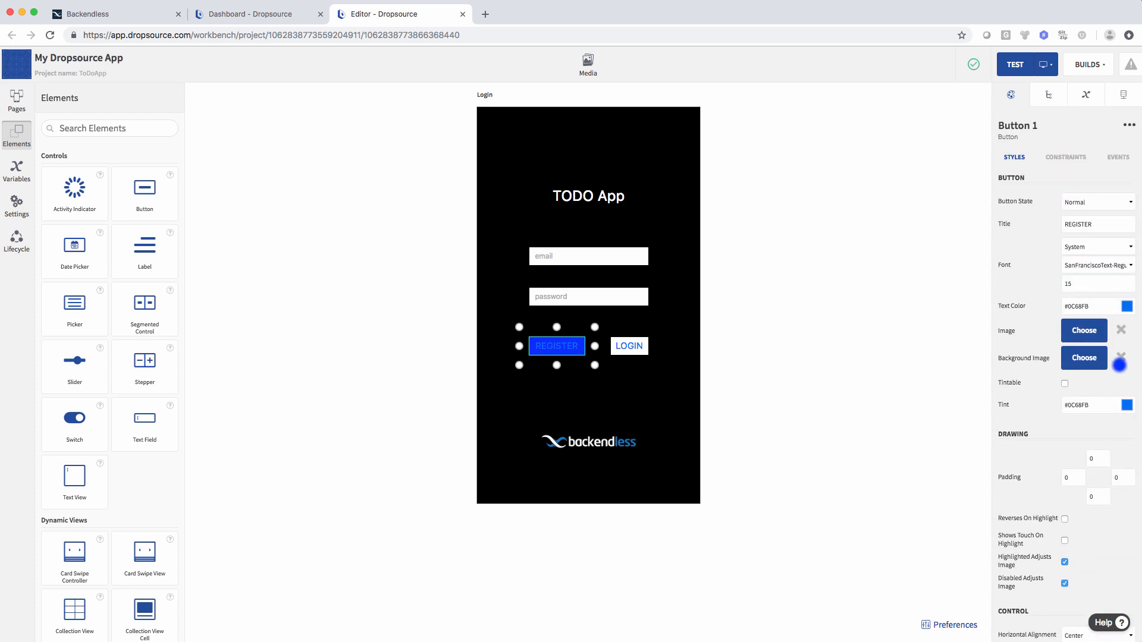
{"action": "left_click", "coordinate": [1126, 306]}
{"action": "left_click", "coordinate": [1007, 324]}
{"action": "left_click", "coordinate": [950, 385]}
- Give the LOGIN button the same blue background as REGISTER and white text
{"action": "left_click", "coordinate": [628, 346]}
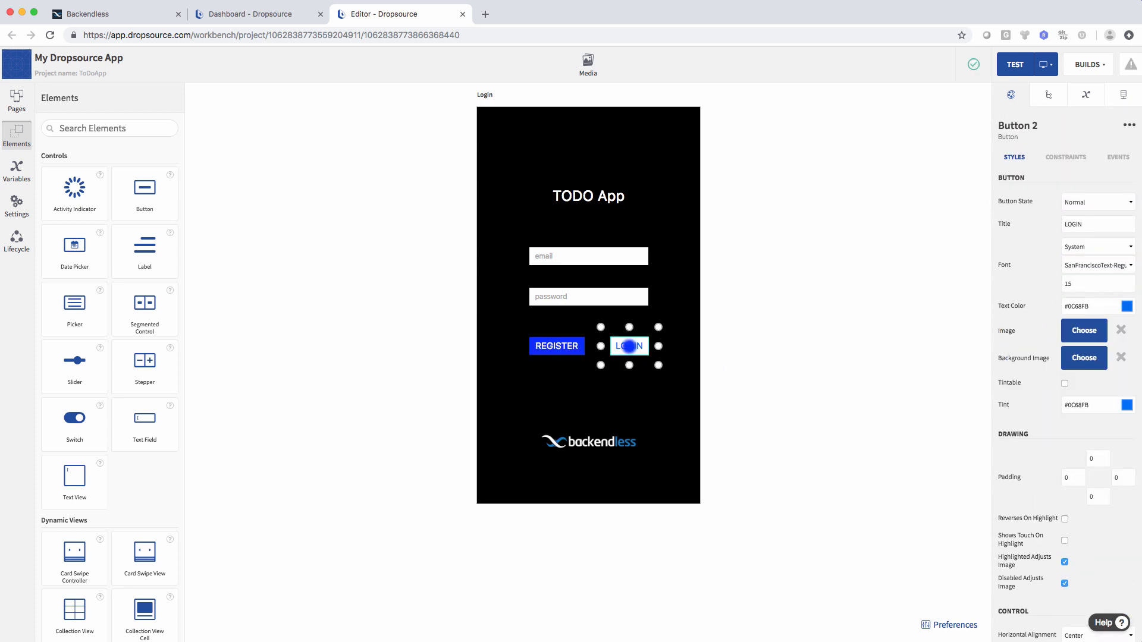
{"action": "scroll", "coordinate": [1091, 416], "scroll_direction": "down", "scroll_amount": 5}
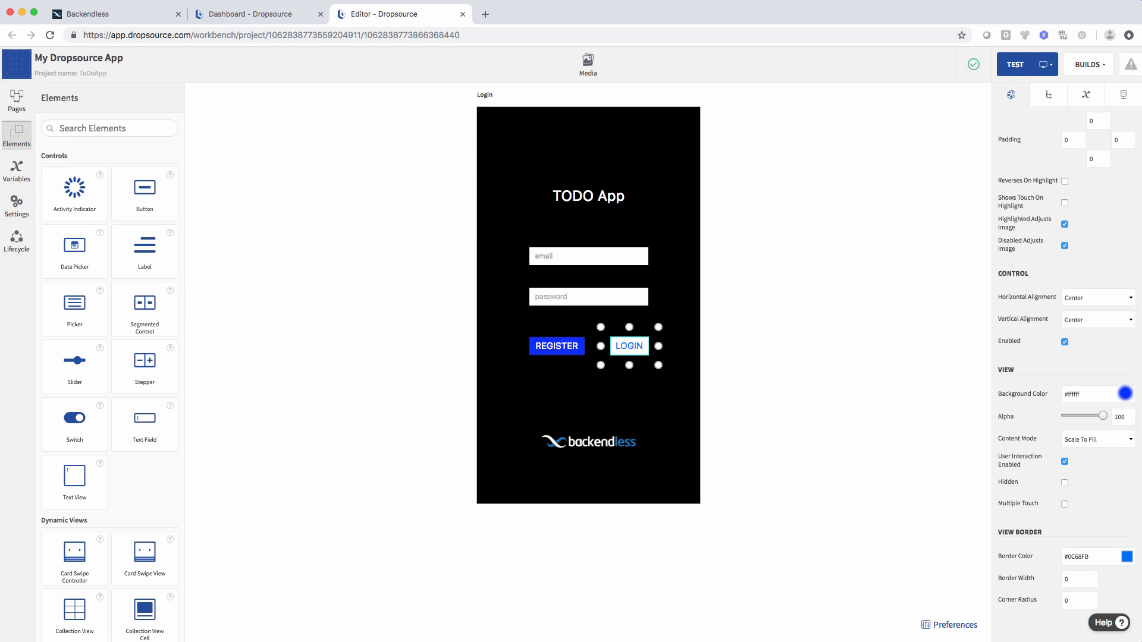
{"action": "left_click", "coordinate": [1126, 394]}
{"action": "left_click", "coordinate": [1077, 510]}
{"action": "left_click", "coordinate": [1126, 478]}
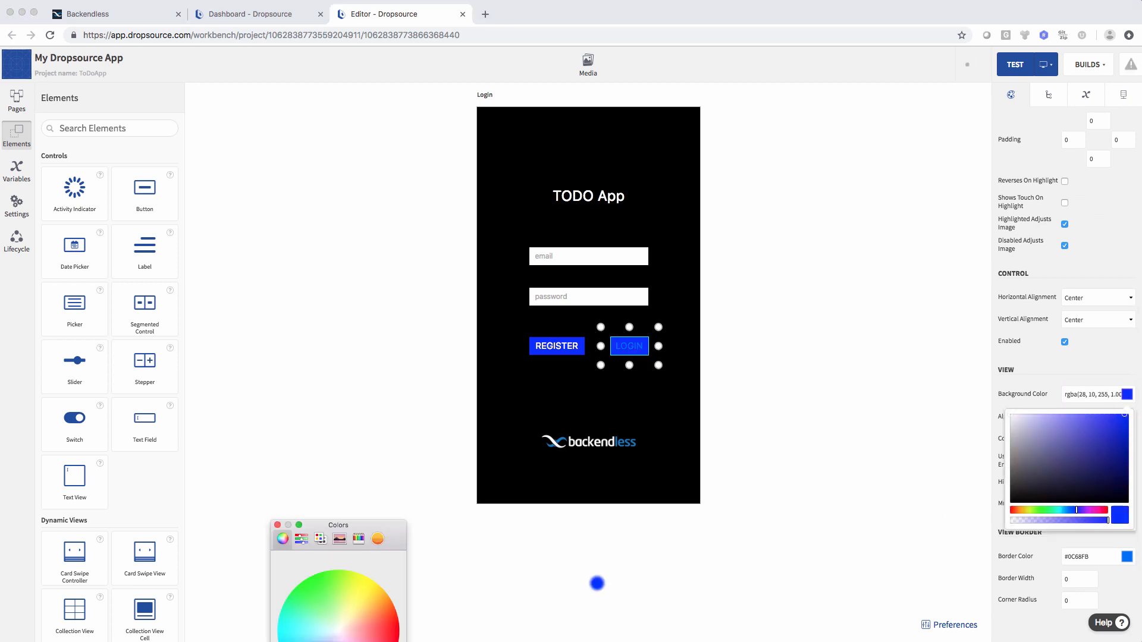
{"action": "left_click", "coordinate": [297, 553]}
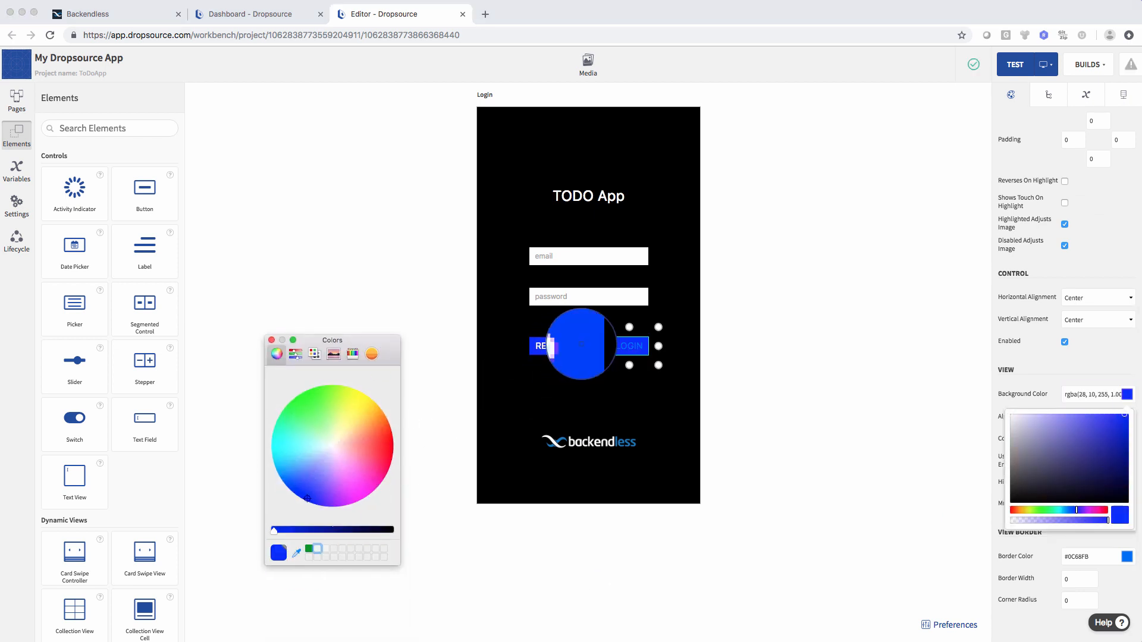
{"action": "left_click", "coordinate": [574, 344]}
{"action": "left_click", "coordinate": [272, 341]}
{"action": "scroll", "coordinate": [1095, 367], "scroll_direction": "up", "scroll_amount": 6}
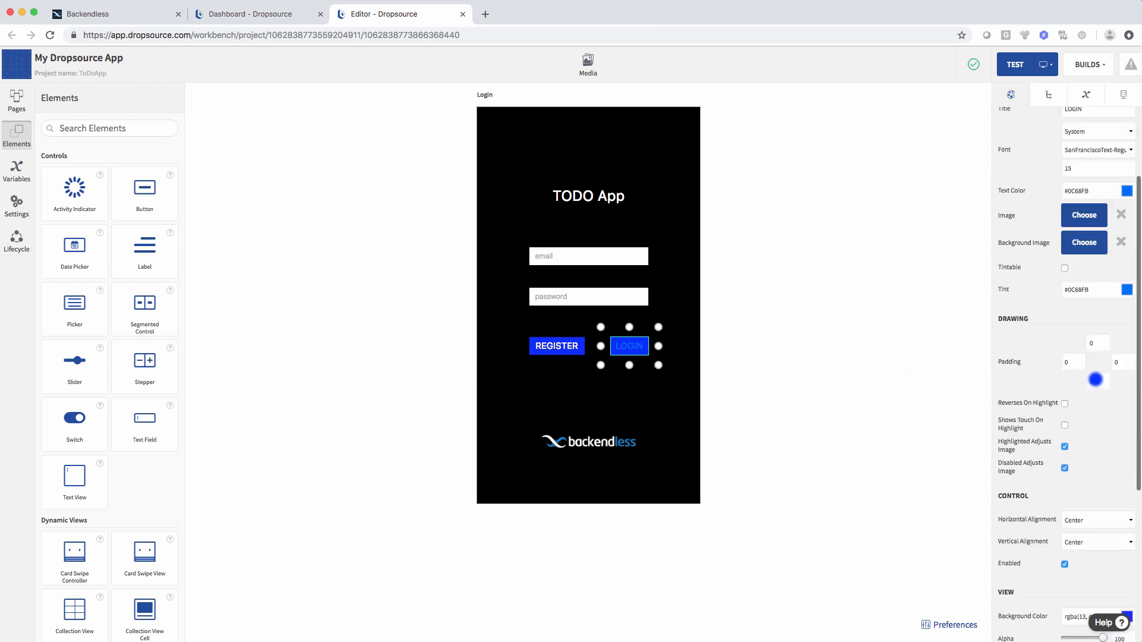
{"action": "left_click", "coordinate": [1128, 307]}
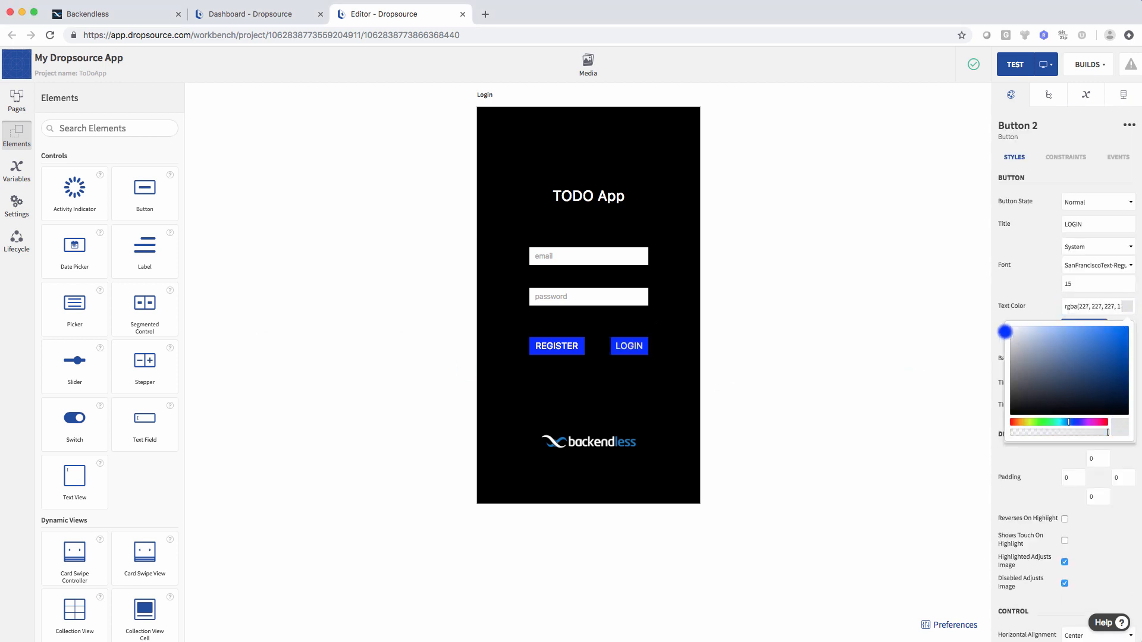
{"action": "left_click", "coordinate": [874, 375]}
{"action": "left_click", "coordinate": [767, 333]}
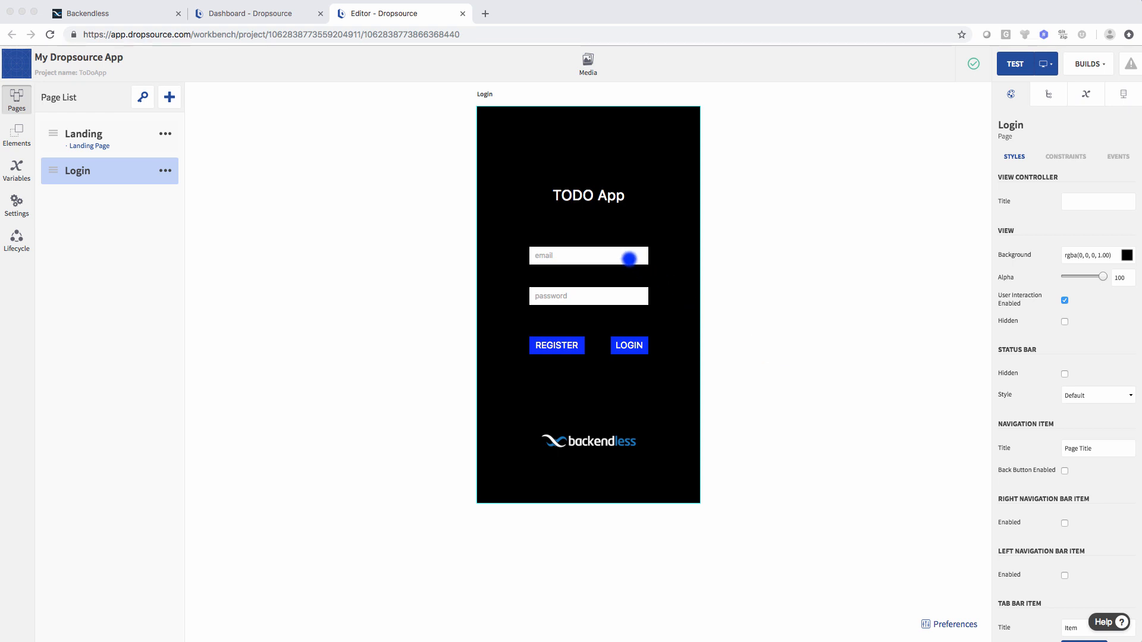
- Select the email text field and show its events (Focused, Unfocused, Value Changed, Returned)
{"action": "left_click", "coordinate": [593, 258]}
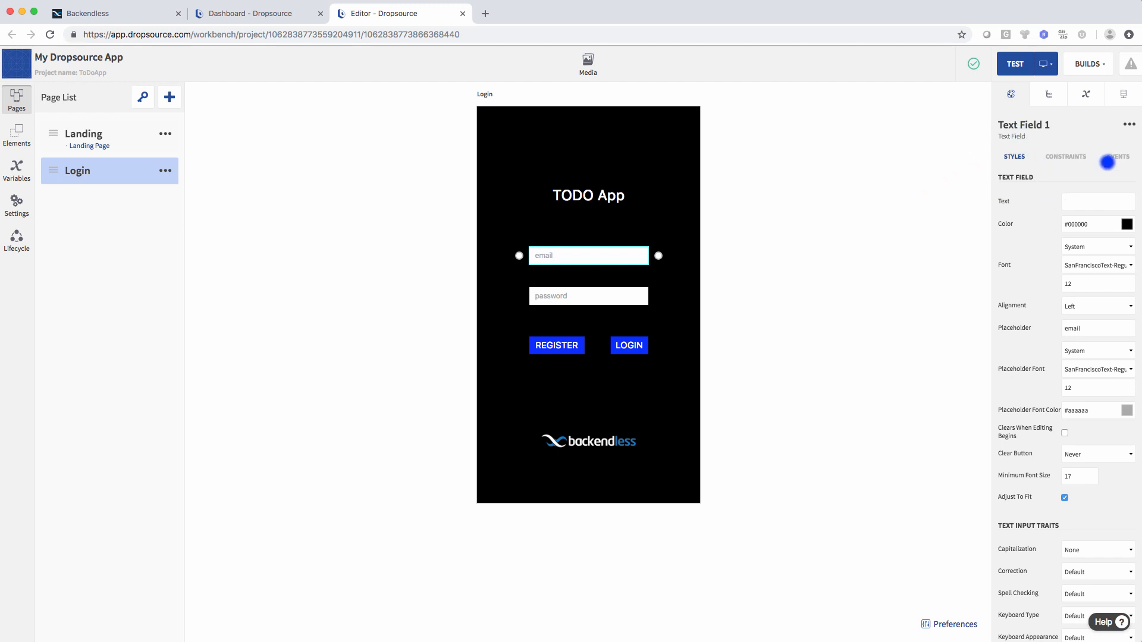
{"action": "left_click", "coordinate": [1121, 157]}
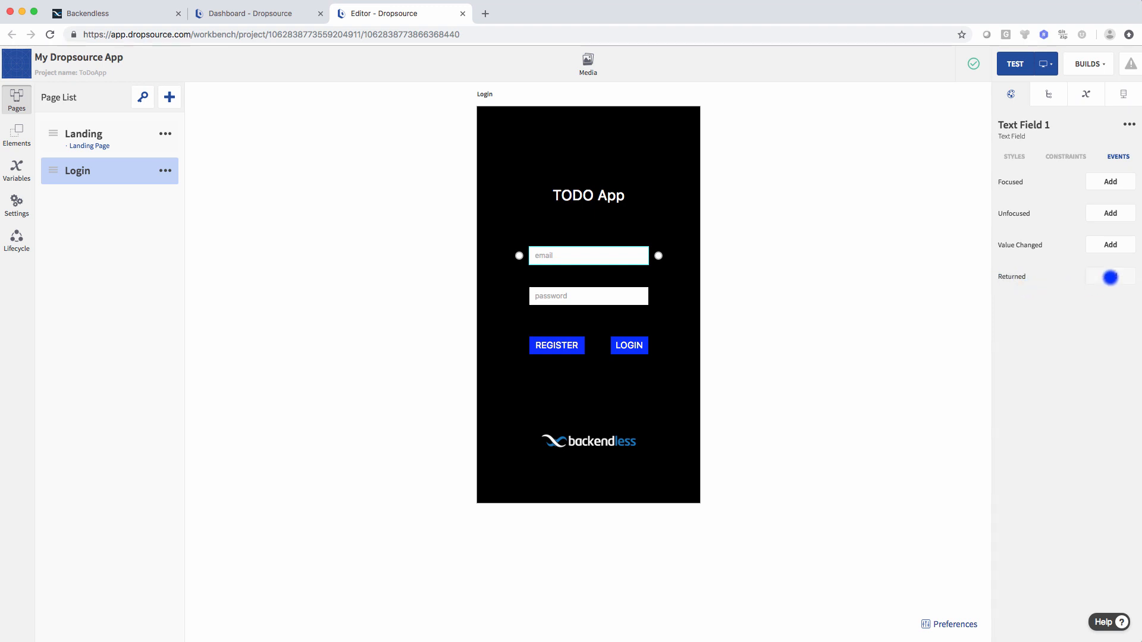
- Attach a Hide Keyboard action to the email field's Returned event
{"action": "left_click", "coordinate": [1109, 276]}
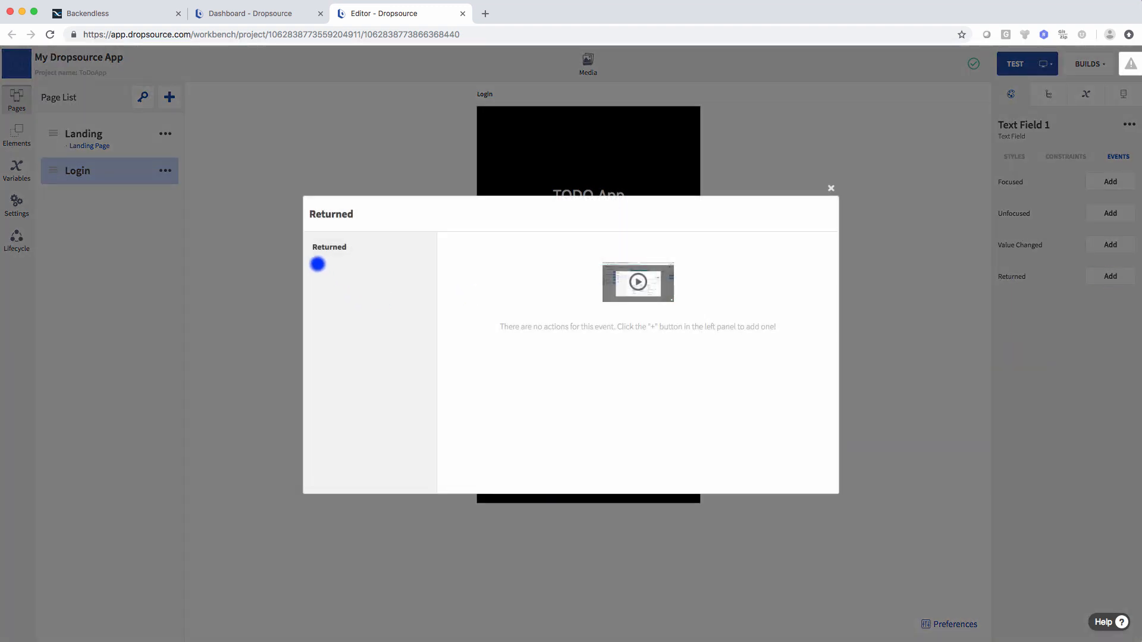
{"action": "left_click", "coordinate": [317, 264]}
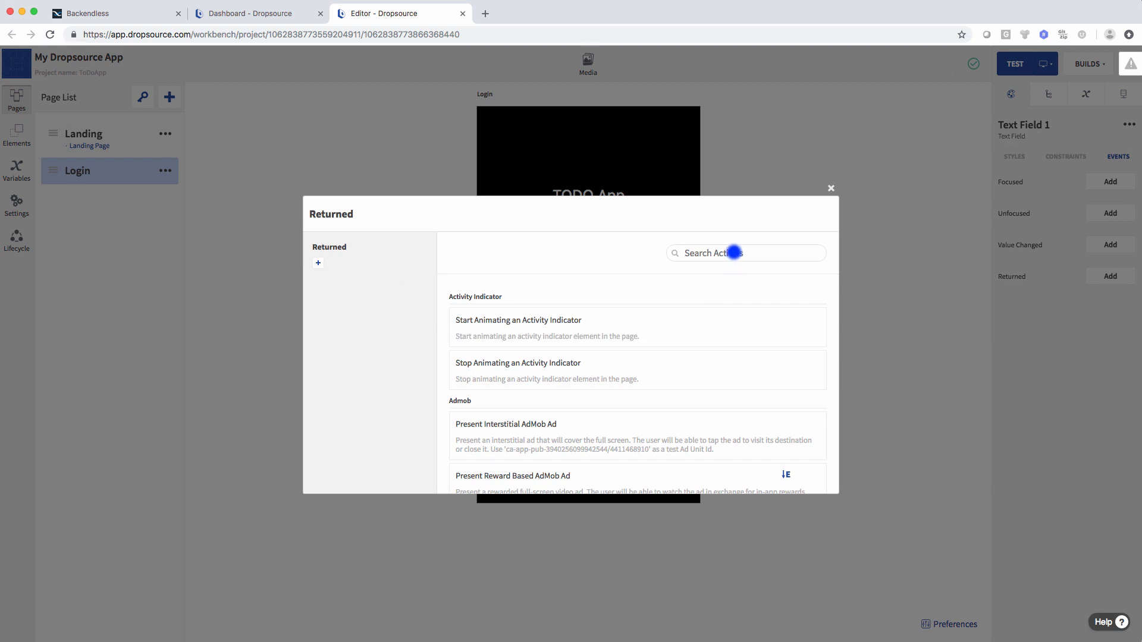
{"action": "type", "text": "hide"}
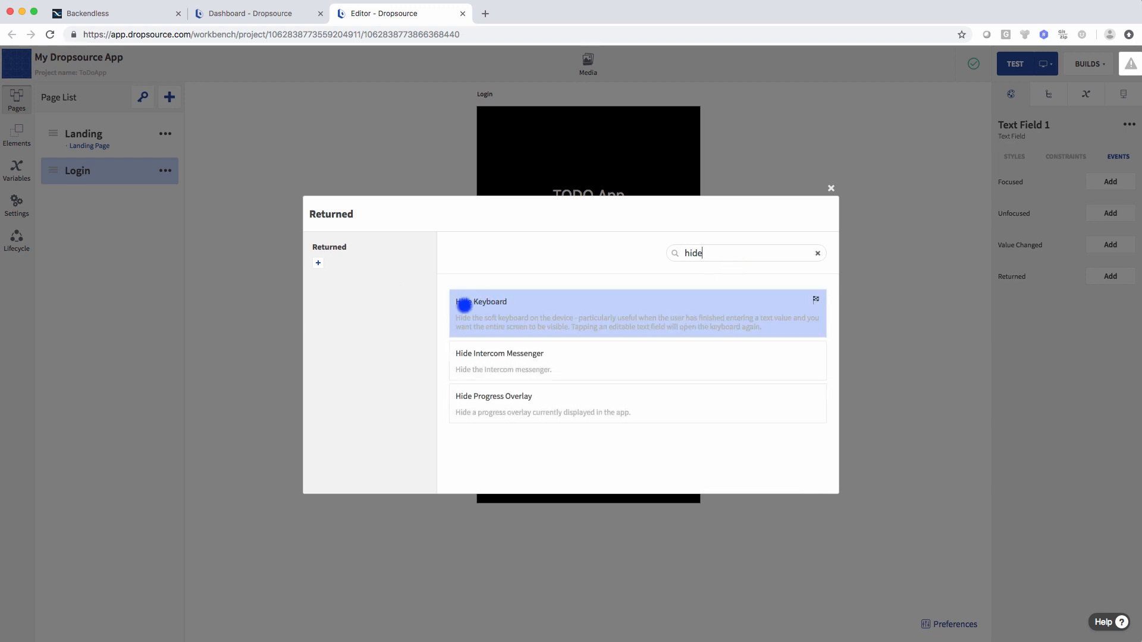
{"action": "left_click", "coordinate": [486, 309]}
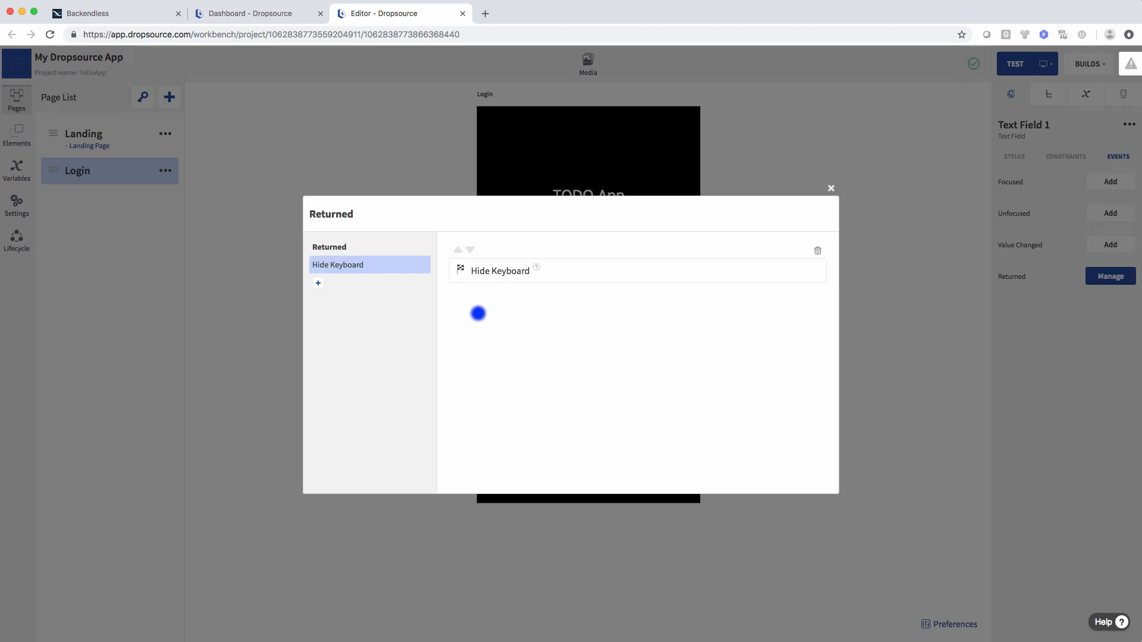
- Attach a Hide Keyboard action to the password field's Returned event as well
{"action": "left_click", "coordinate": [831, 189]}
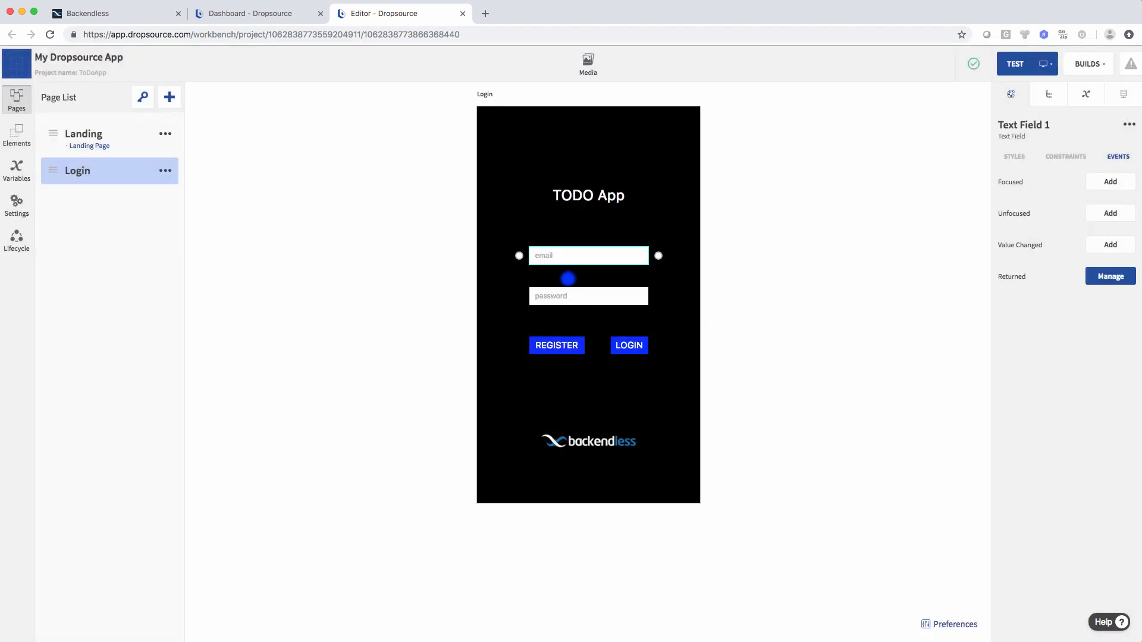
{"action": "left_click", "coordinate": [582, 295]}
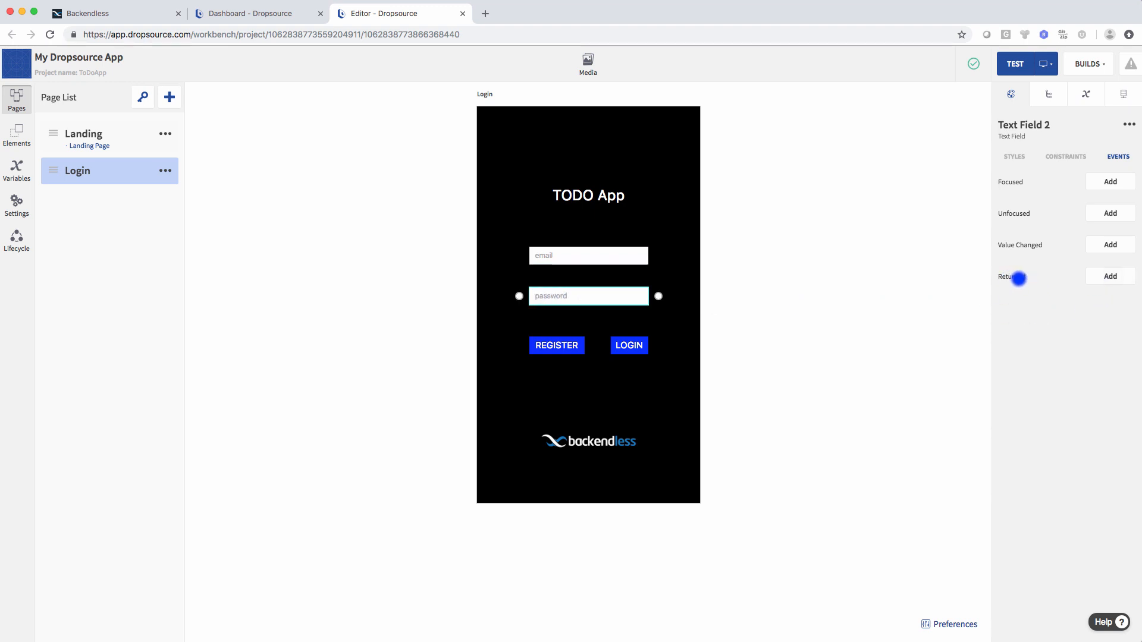
{"action": "left_click", "coordinate": [1100, 277]}
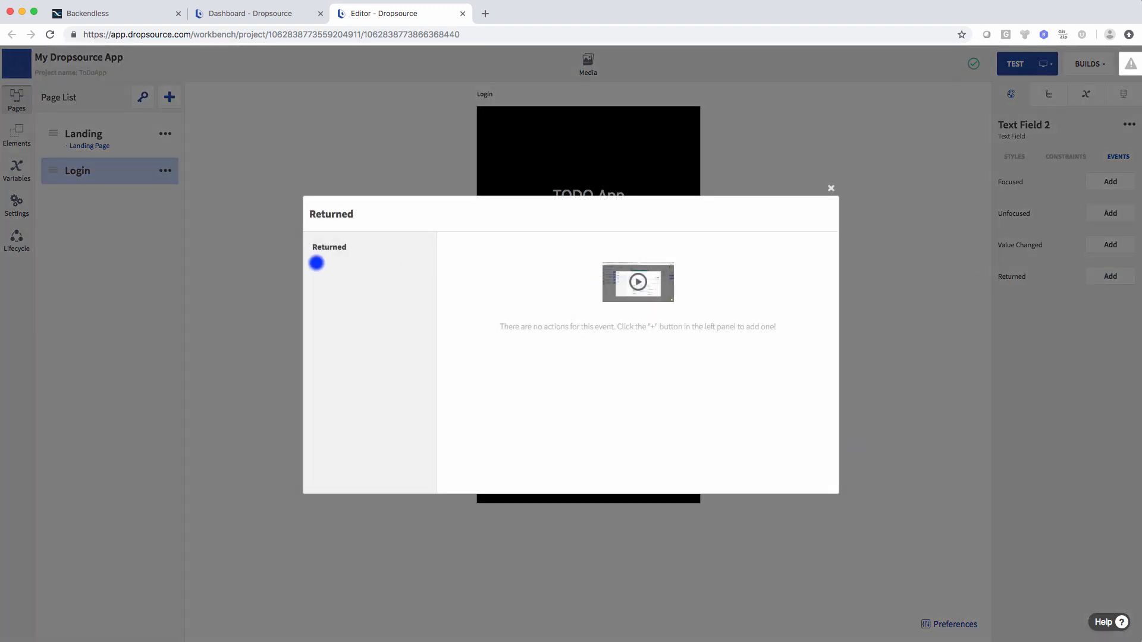
{"action": "left_click", "coordinate": [318, 263]}
{"action": "type", "text": "hide"}
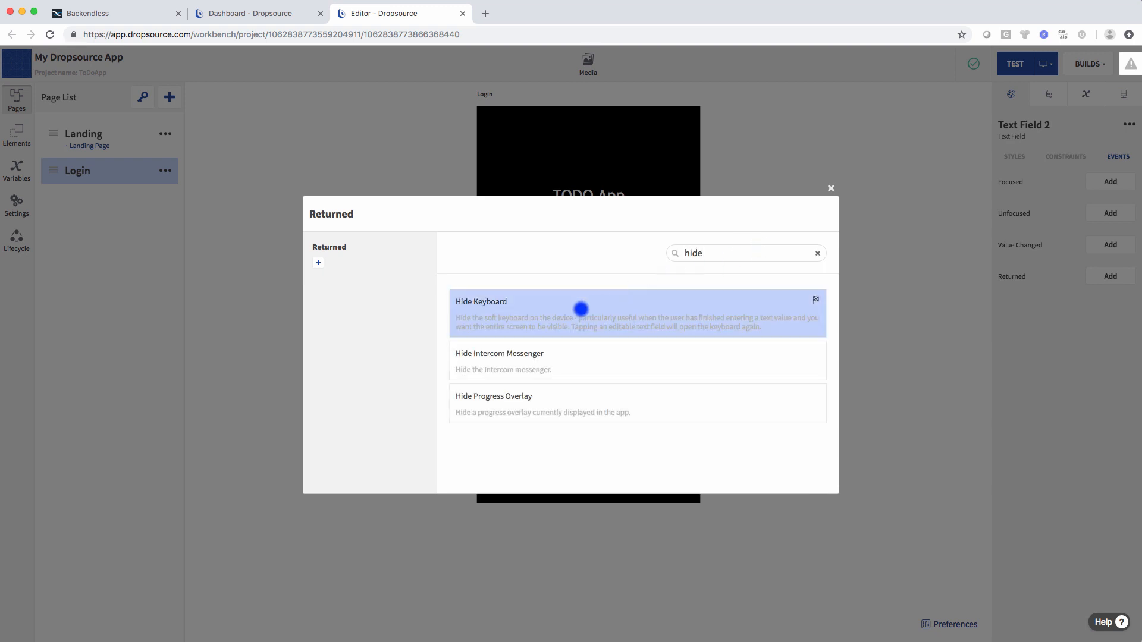
{"action": "left_click", "coordinate": [582, 308]}
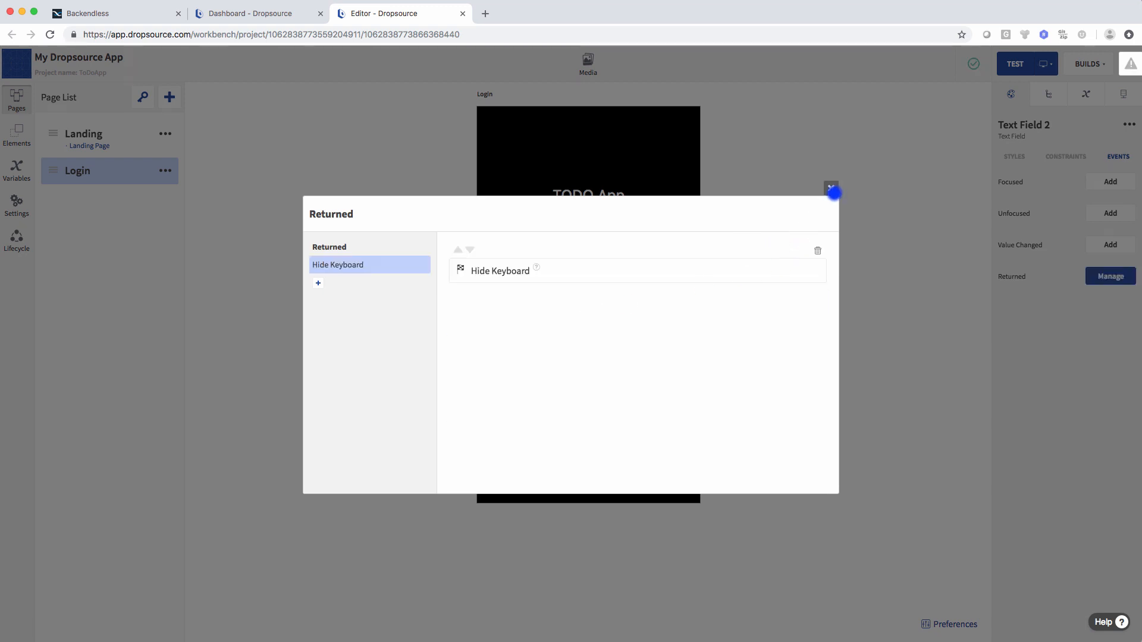
{"action": "left_click", "coordinate": [830, 188]}
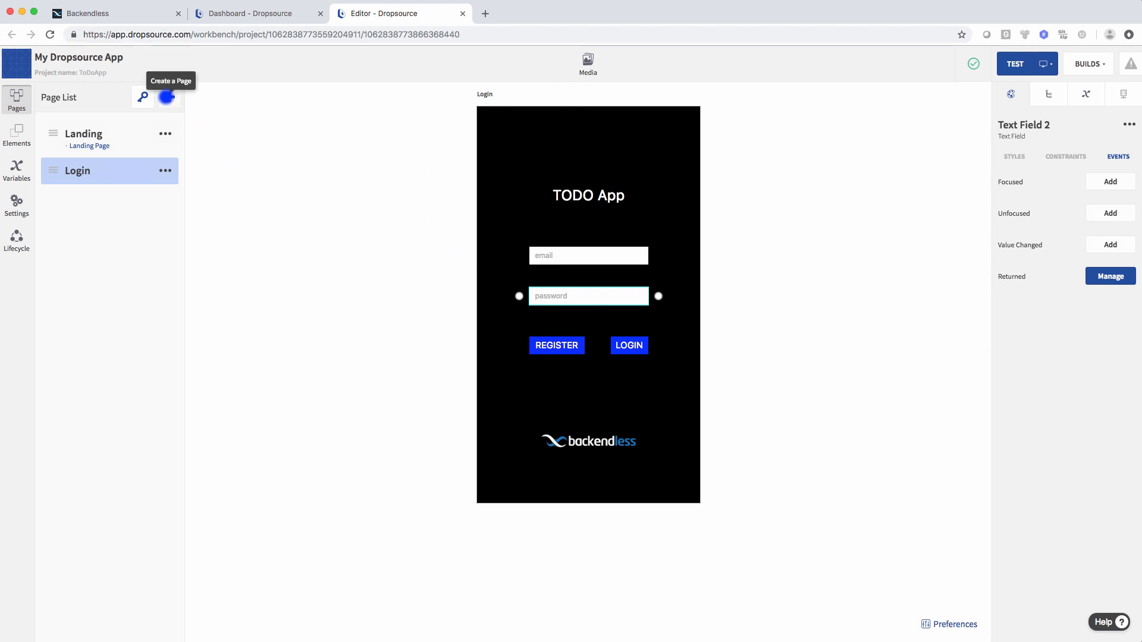
- Create a third page named List with the Navigation Bar option enabled
{"action": "left_click", "coordinate": [167, 97]}
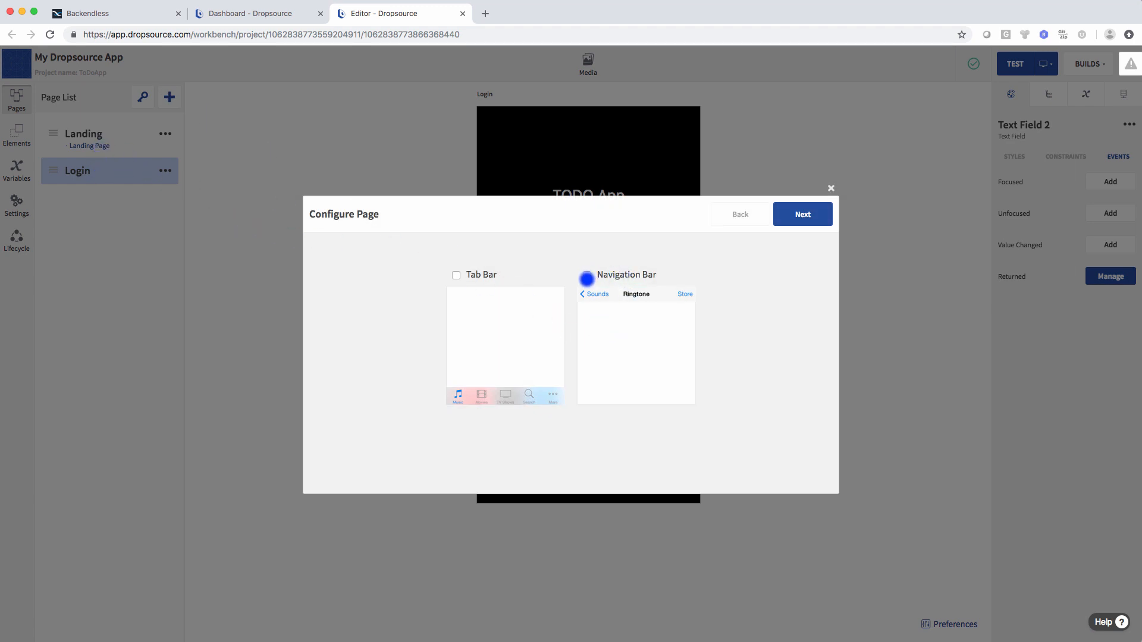
{"action": "left_click", "coordinate": [586, 274]}
{"action": "left_click", "coordinate": [803, 217]}
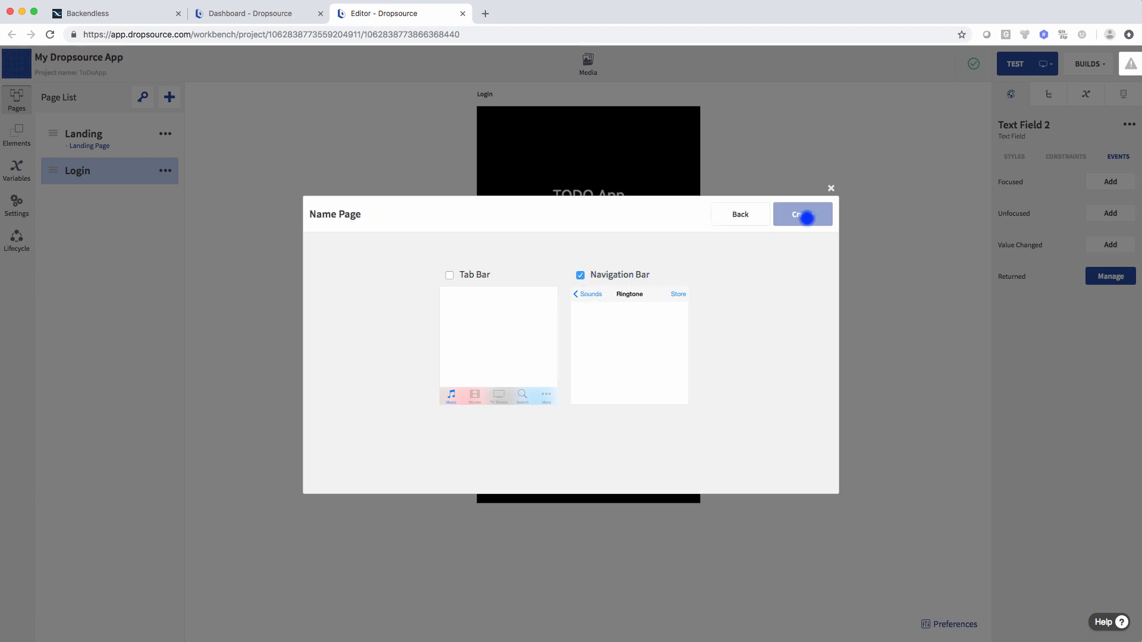
{"action": "type", "text": "List"}
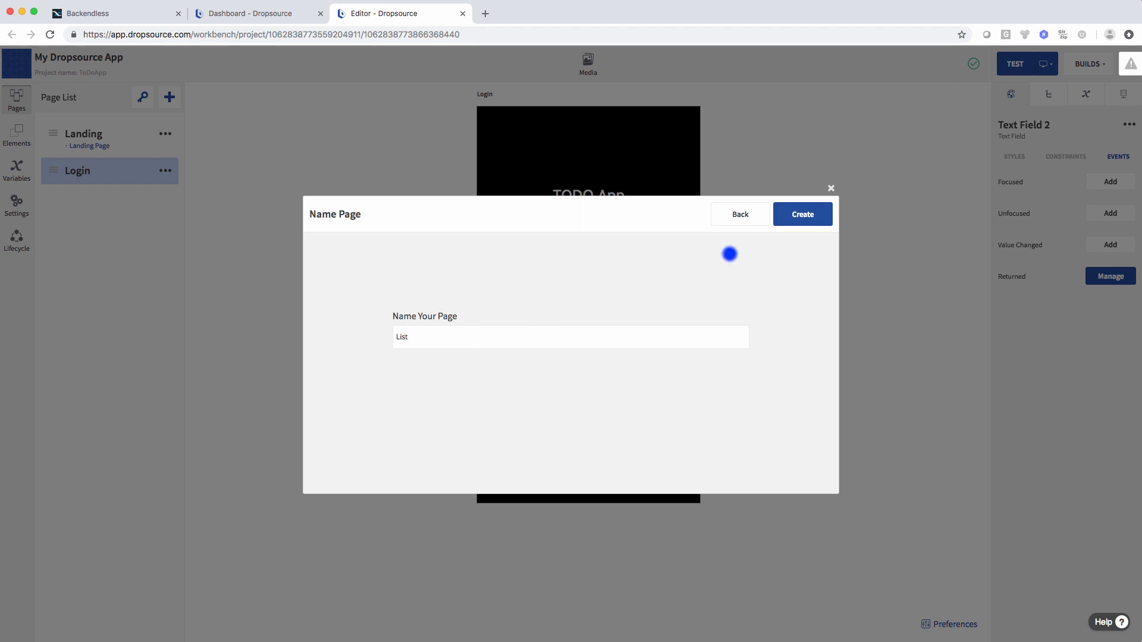
{"action": "left_click", "coordinate": [803, 214]}
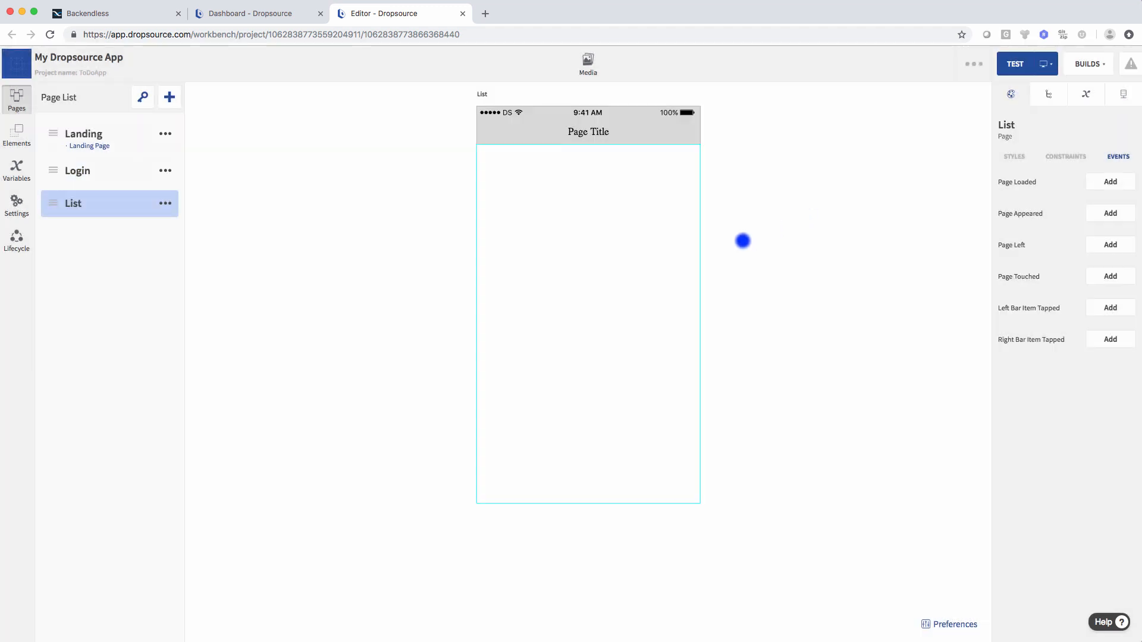
- Give the List page a near-black background and the header title 'TODO LIst'
{"action": "left_click", "coordinate": [741, 257]}
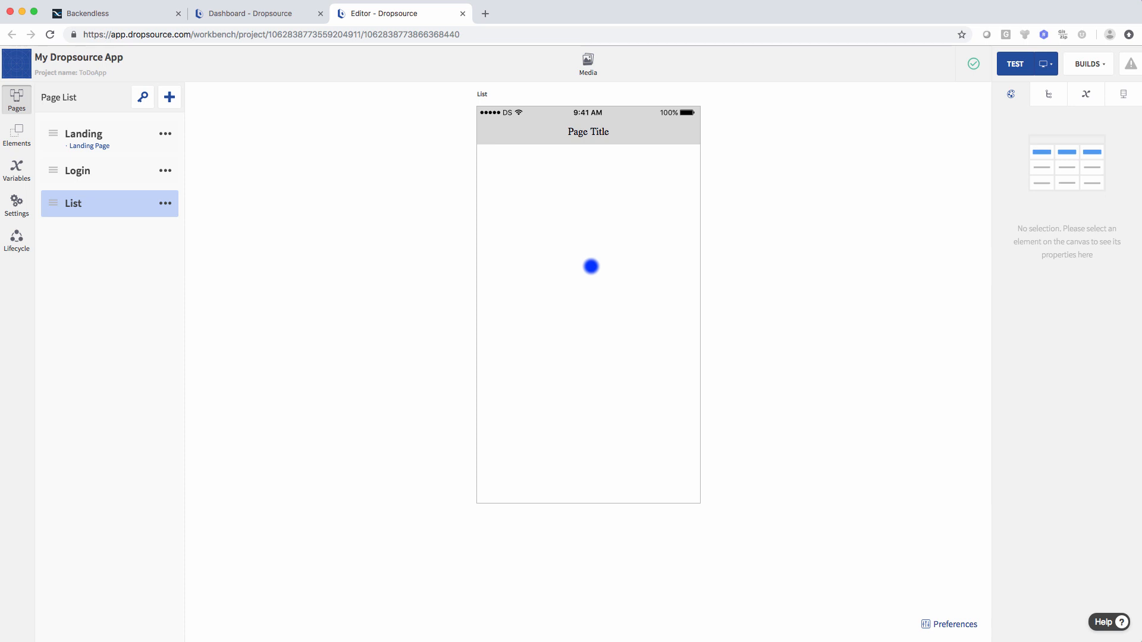
{"action": "left_click", "coordinate": [704, 257]}
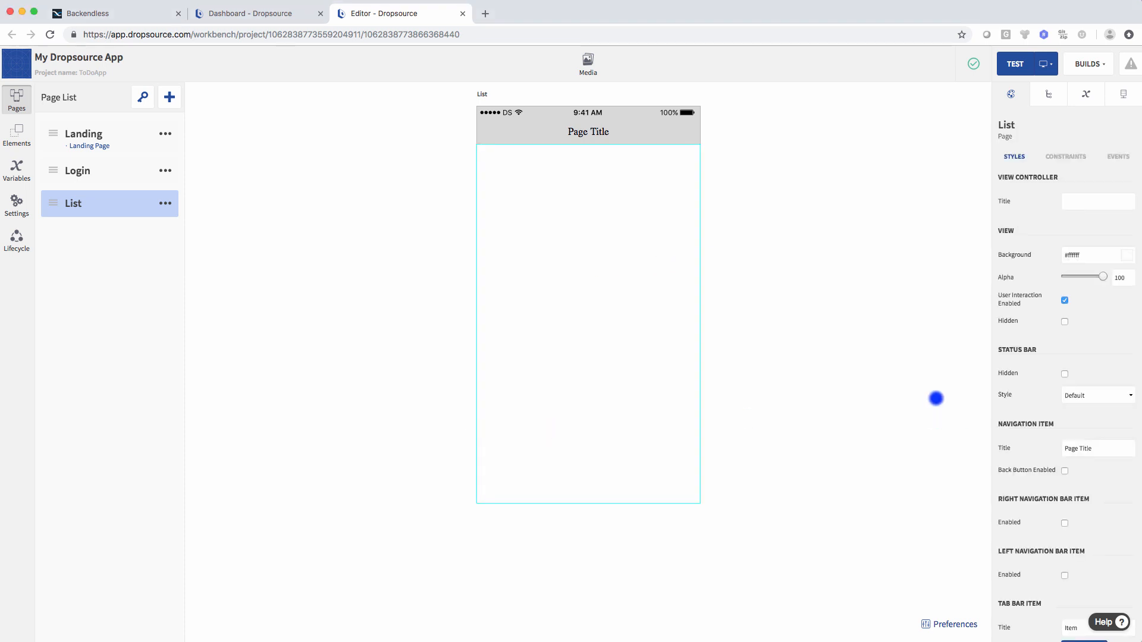
{"action": "left_click", "coordinate": [1126, 255]}
{"action": "left_click_drag", "start_coordinate": [1076, 313], "coordinate": [986, 366]}
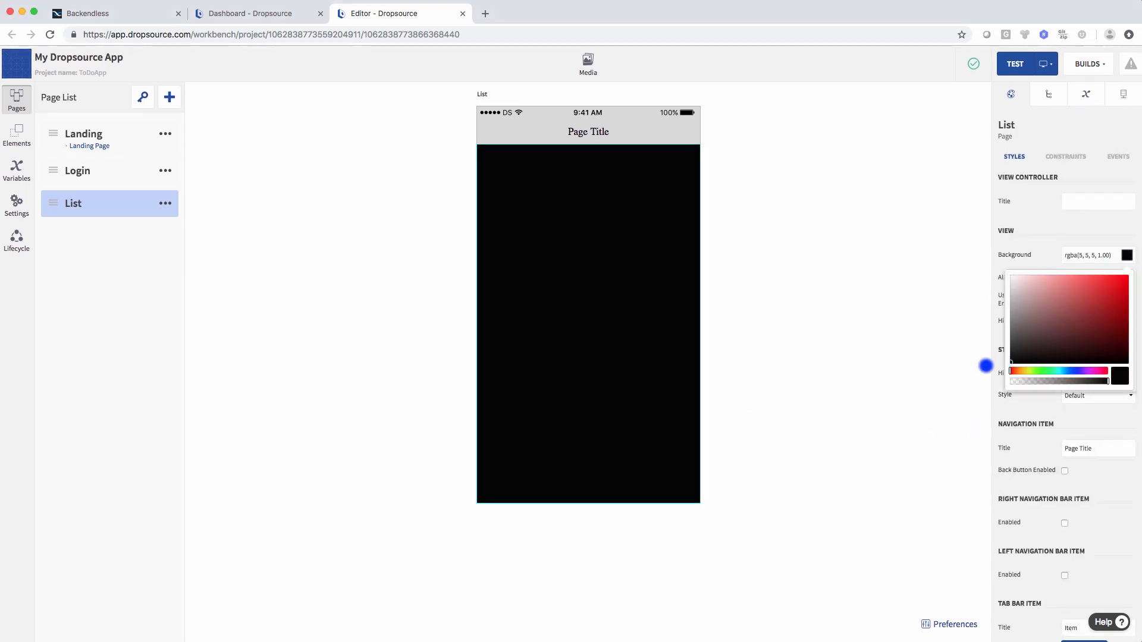
{"action": "scroll", "coordinate": [1089, 392], "scroll_direction": "down", "scroll_amount": 1}
{"action": "left_click", "coordinate": [1109, 386]}
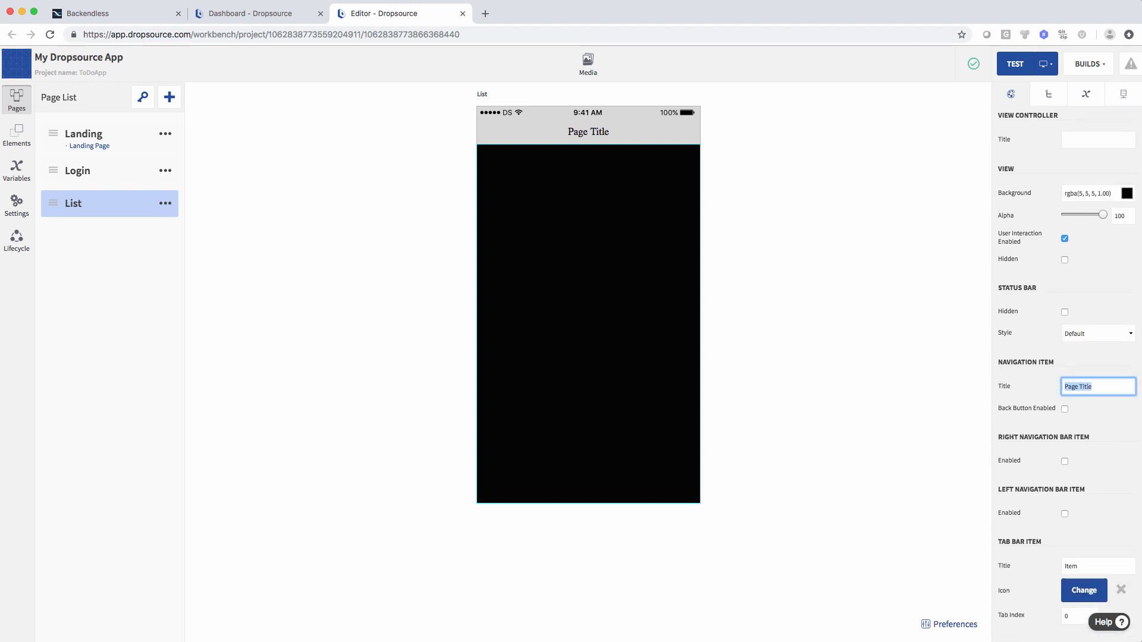
{"action": "type", "text": "TODO LIst"}
- Add a right header button titled 'Add New' and a left one titled 'Logout'
{"action": "scroll", "coordinate": [1106, 437], "scroll_direction": "down", "scroll_amount": 1}
{"action": "left_click", "coordinate": [1065, 411]}
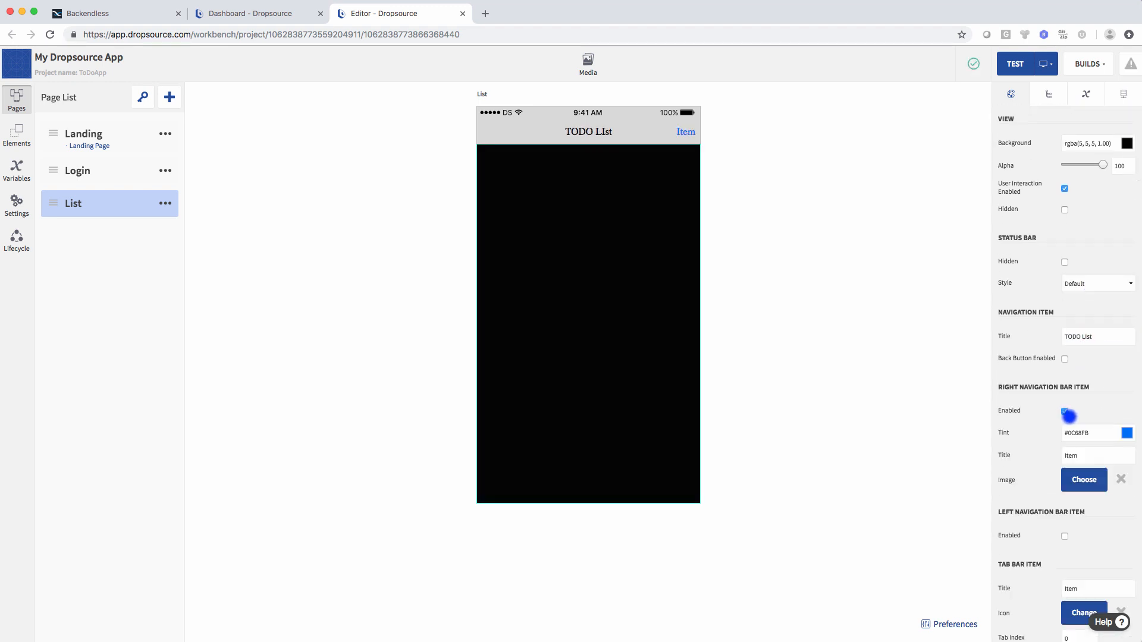
{"action": "left_click", "coordinate": [1066, 454]}
{"action": "type", "text": "Add New"}
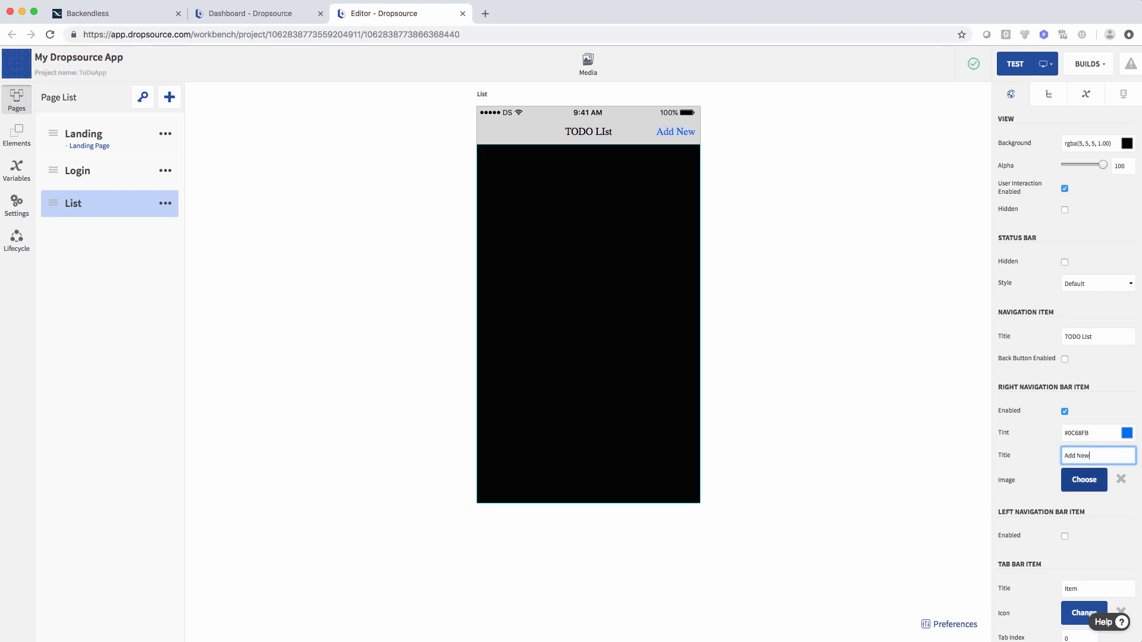
{"action": "scroll", "coordinate": [1106, 480], "scroll_direction": "down", "scroll_amount": 1}
{"action": "left_click", "coordinate": [1064, 468]}
{"action": "left_click", "coordinate": [1071, 513]}
{"action": "type", "text": "Logout"}
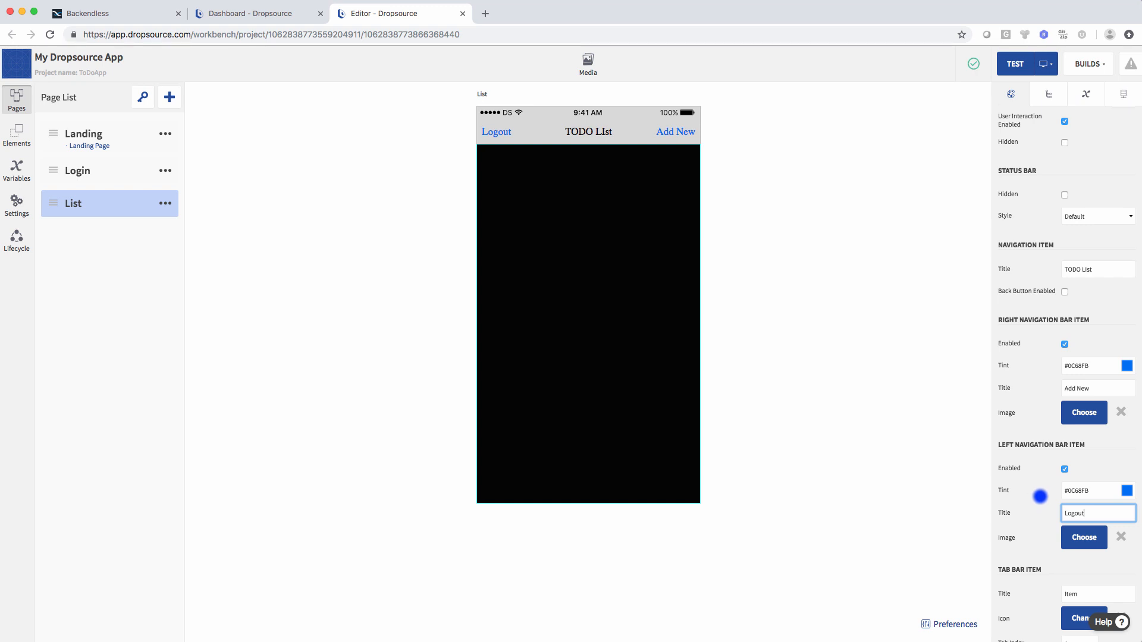
{"action": "scroll", "coordinate": [1039, 496], "scroll_direction": "up", "scroll_amount": 3}
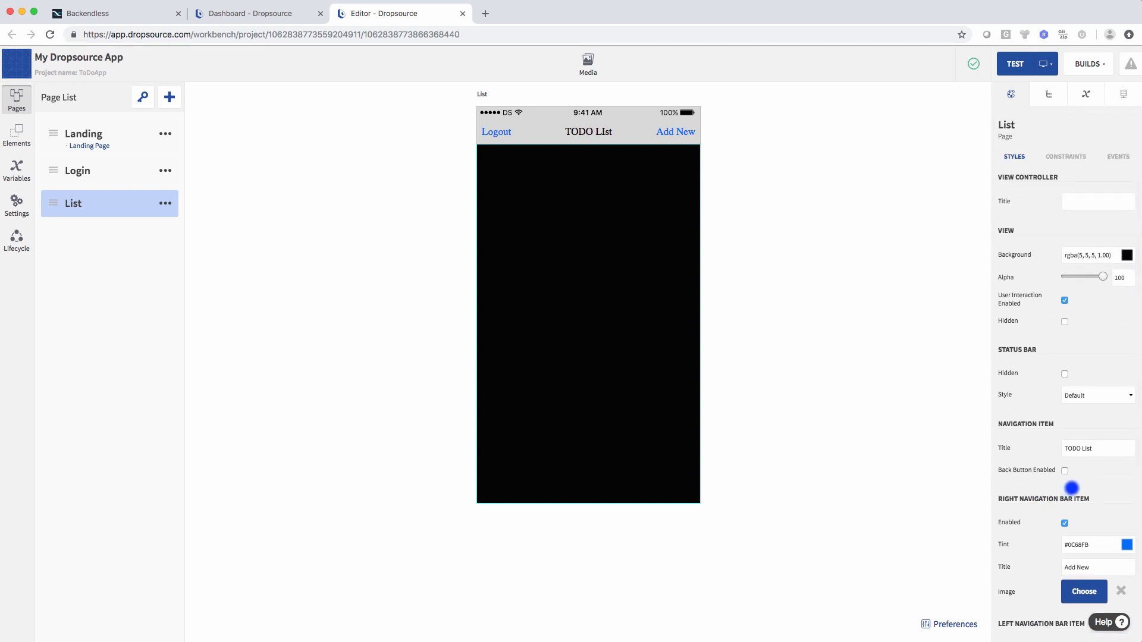
- Give the List page navigation bar a SanFranciscoText-Medium font, black bar colour and white title
{"action": "left_click", "coordinate": [640, 130]}
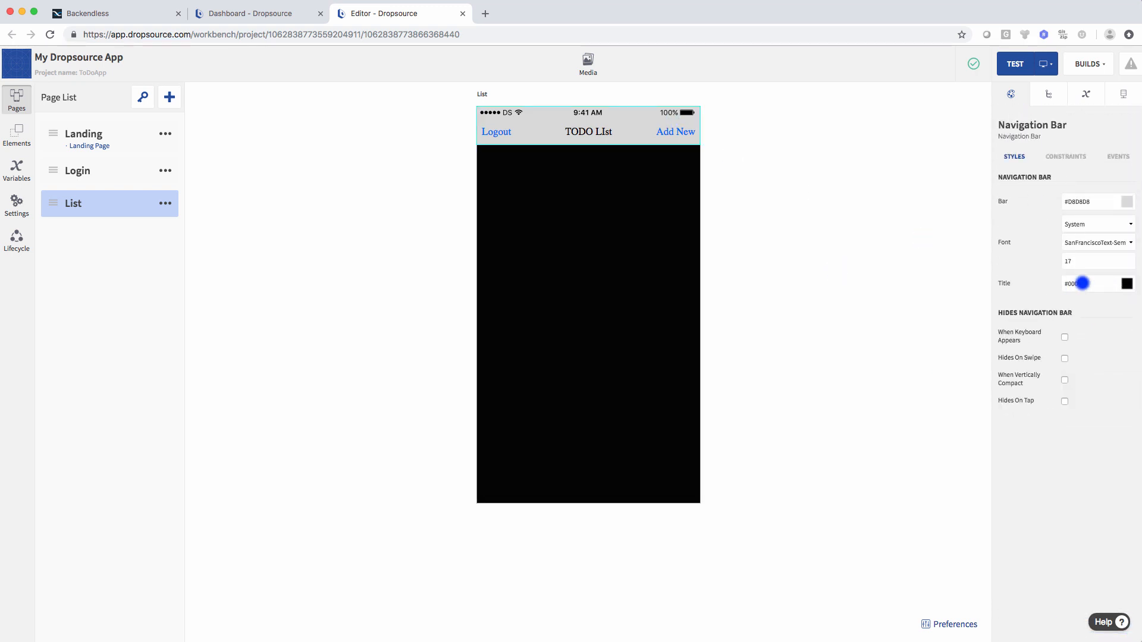
{"action": "left_click", "coordinate": [1126, 242]}
{"action": "left_click", "coordinate": [1123, 256]}
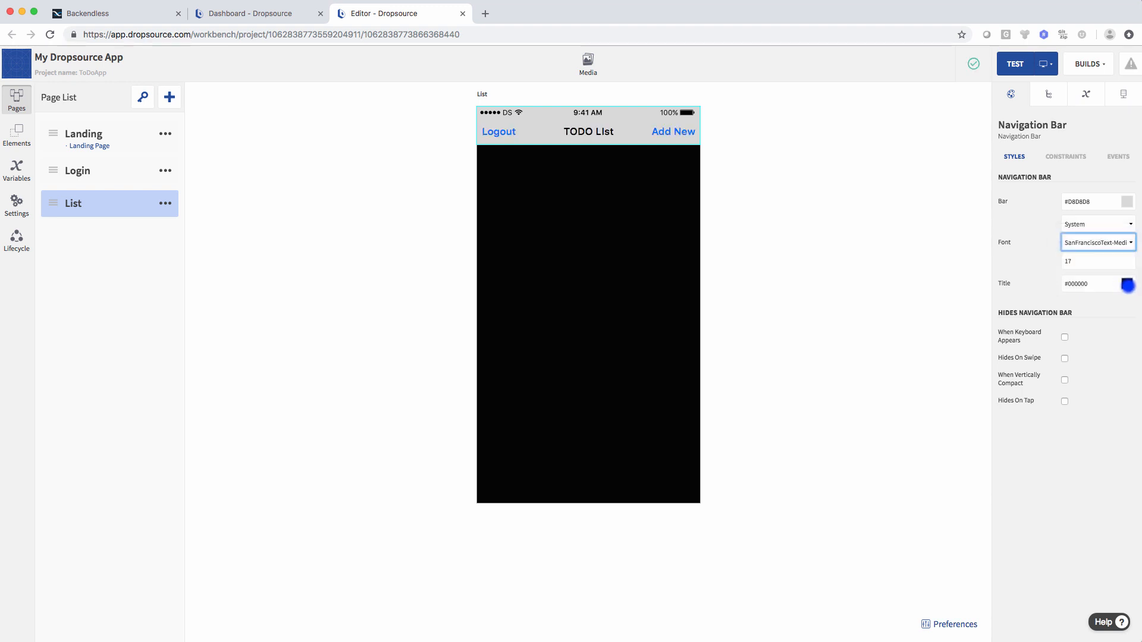
{"action": "left_click", "coordinate": [1125, 202]}
{"action": "left_click_drag", "start_coordinate": [1101, 258], "coordinate": [1010, 307]}
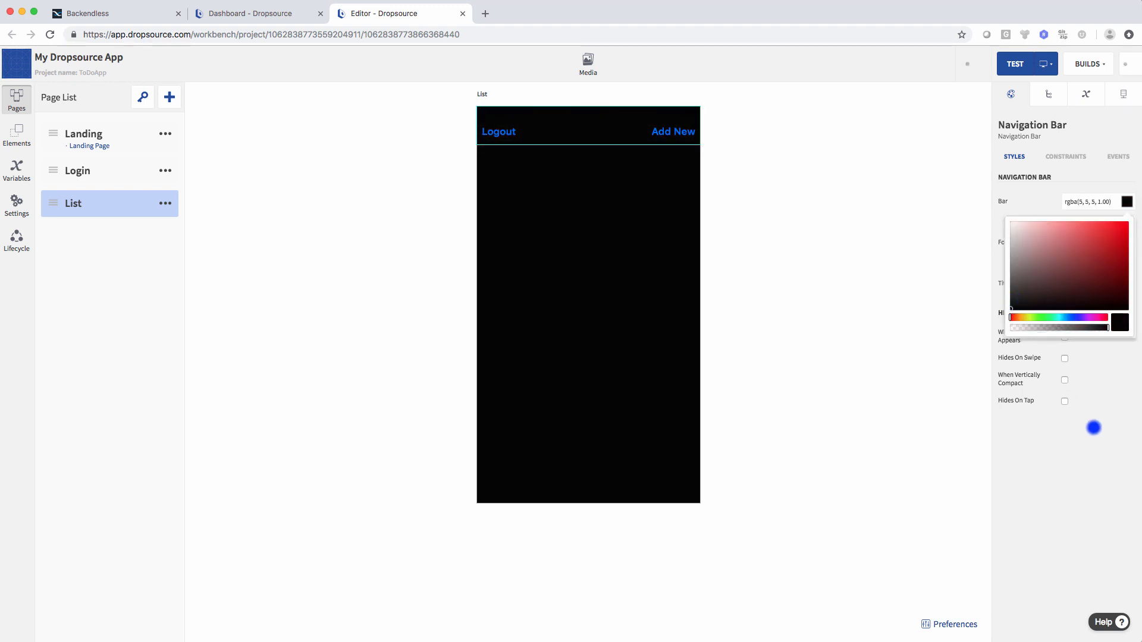
{"action": "left_click", "coordinate": [1094, 428]}
{"action": "left_click", "coordinate": [1125, 284]}
{"action": "left_click", "coordinate": [1076, 398]}
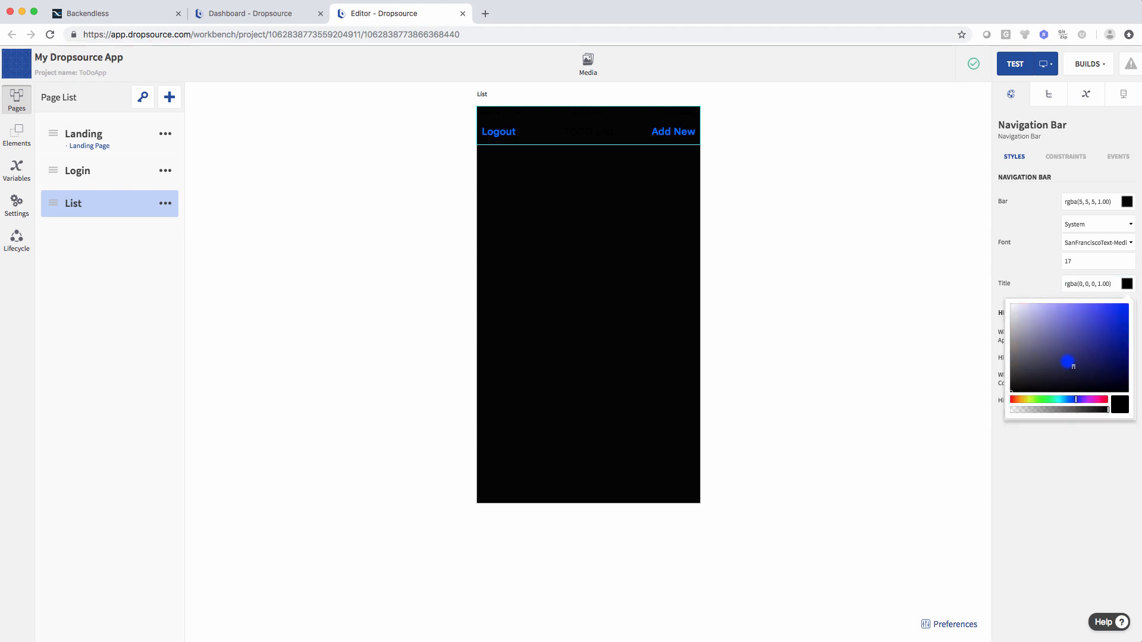
{"action": "left_click_drag", "start_coordinate": [1070, 358], "coordinate": [997, 304]}
{"action": "left_click", "coordinate": [945, 327]}
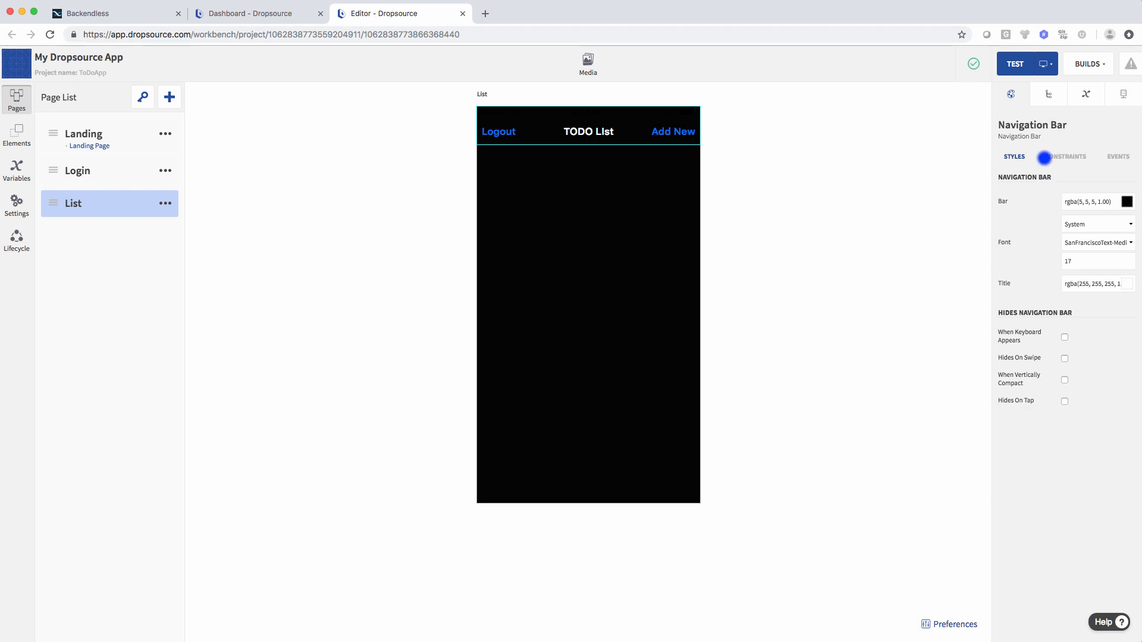
- Lighten the tint colours of the Add New and Logout navigation buttons
{"action": "left_click", "coordinate": [1048, 94]}
{"action": "left_click", "coordinate": [1017, 146]}
{"action": "left_click", "coordinate": [1010, 94]}
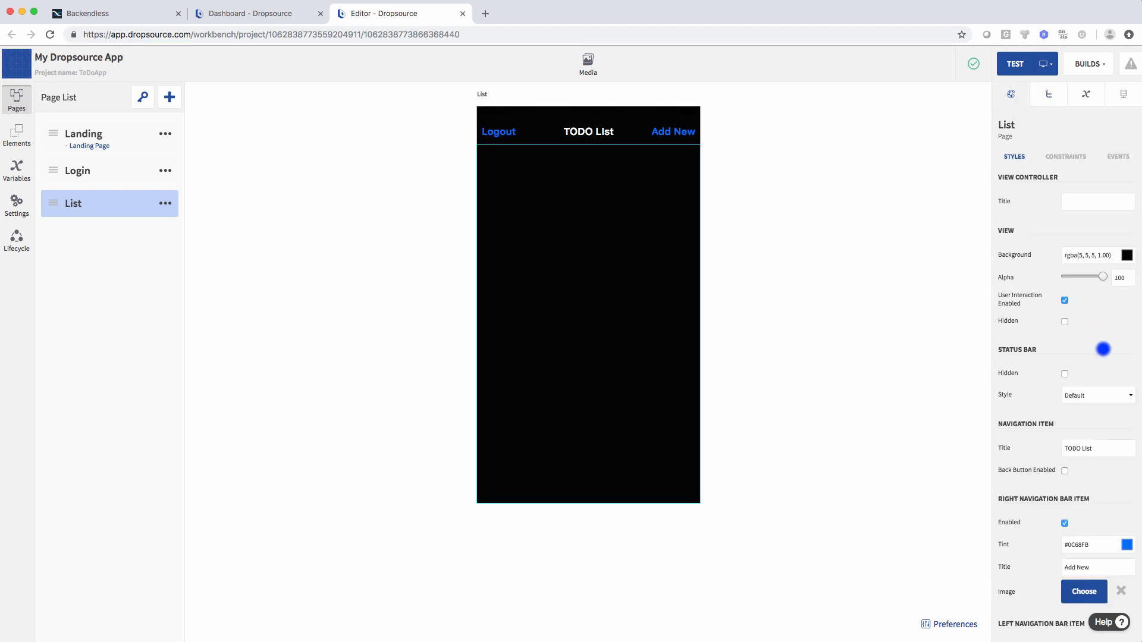
{"action": "scroll", "coordinate": [1103, 349], "scroll_direction": "down", "scroll_amount": 5}
{"action": "left_click", "coordinate": [1125, 299]}
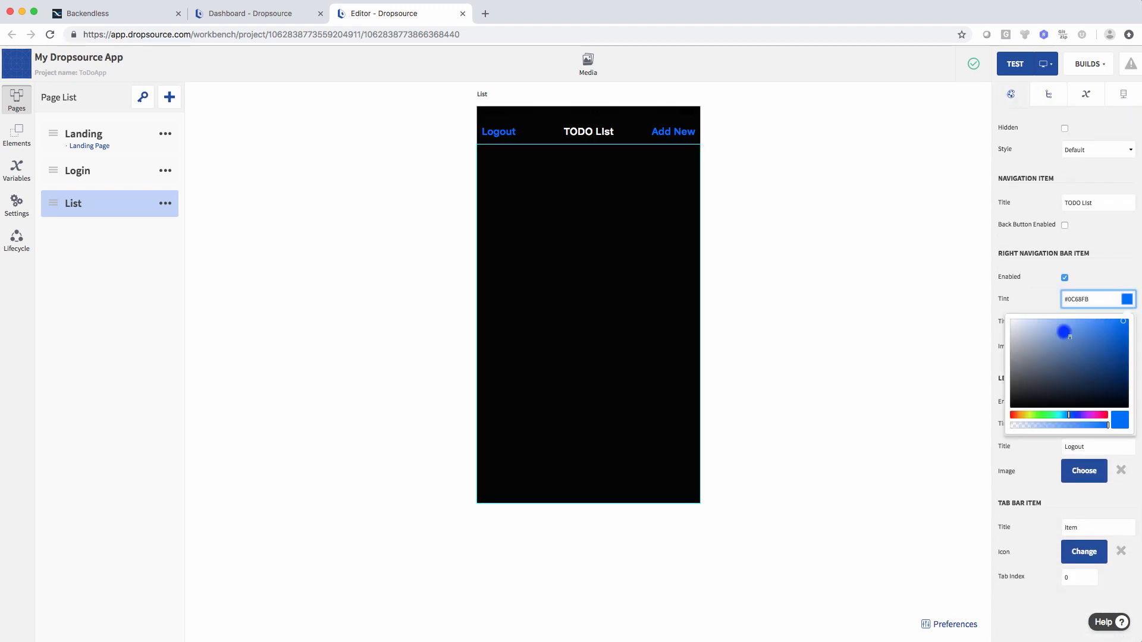
{"action": "mouse_move", "coordinate": [1064, 332]}
{"action": "left_mouse_down"}
{"action": "mouse_move", "coordinate": [1051, 319]}
{"action": "mouse_move", "coordinate": [1065, 315]}
{"action": "left_mouse_up"}
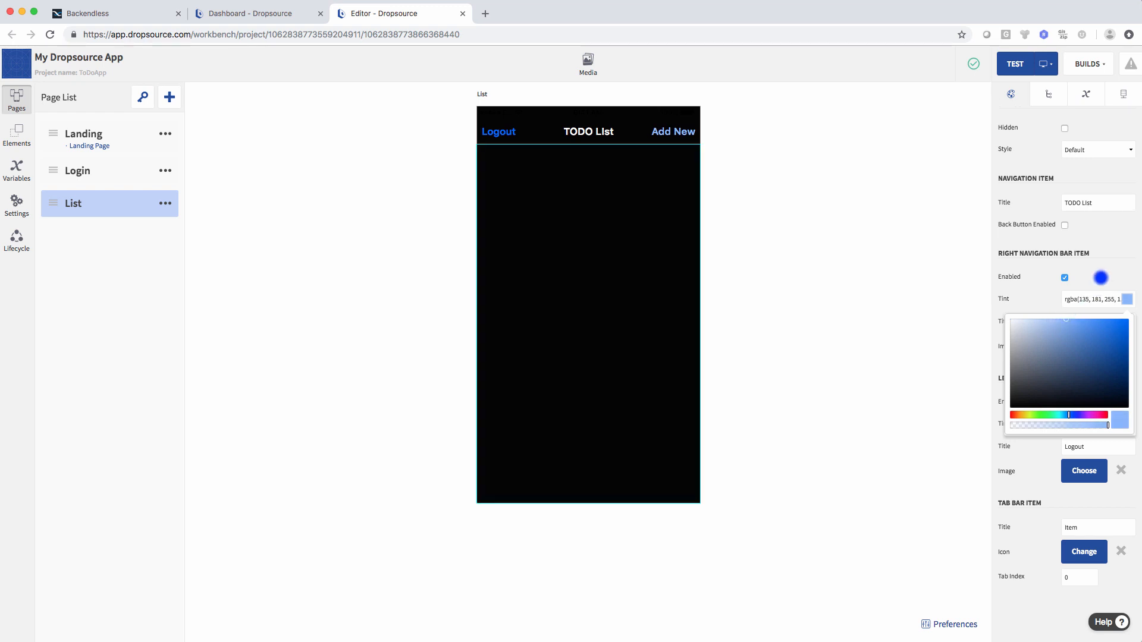
{"action": "left_click", "coordinate": [1101, 277]}
{"action": "left_click", "coordinate": [1126, 423]}
{"action": "left_click_drag", "start_coordinate": [1090, 449], "coordinate": [1068, 445]}
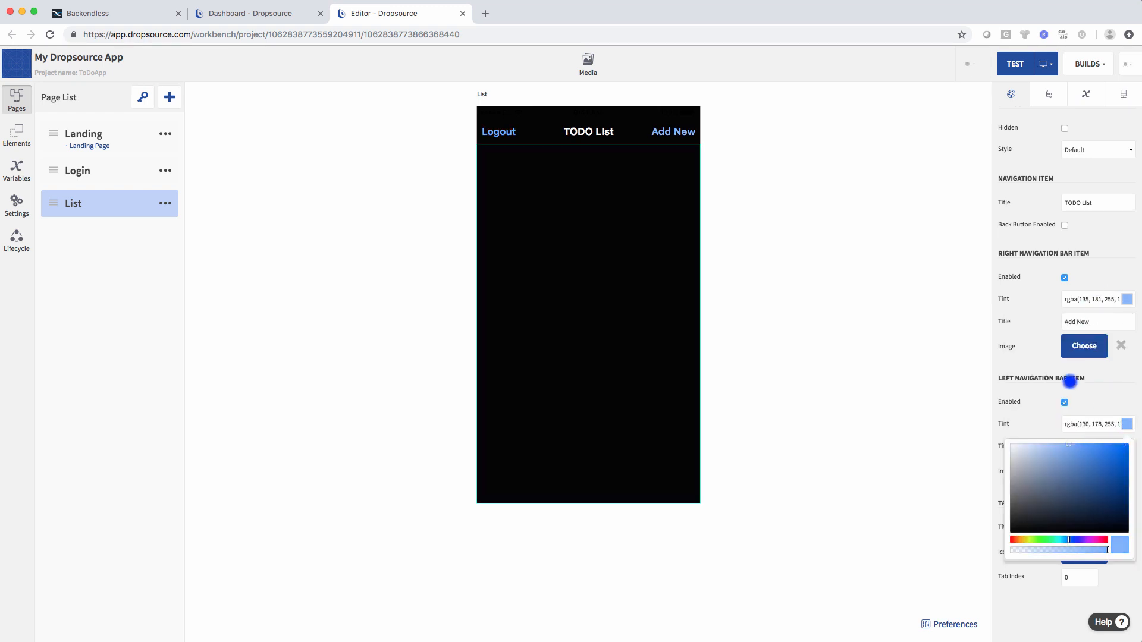
{"action": "left_click", "coordinate": [1001, 295]}
{"action": "left_click", "coordinate": [968, 301]}
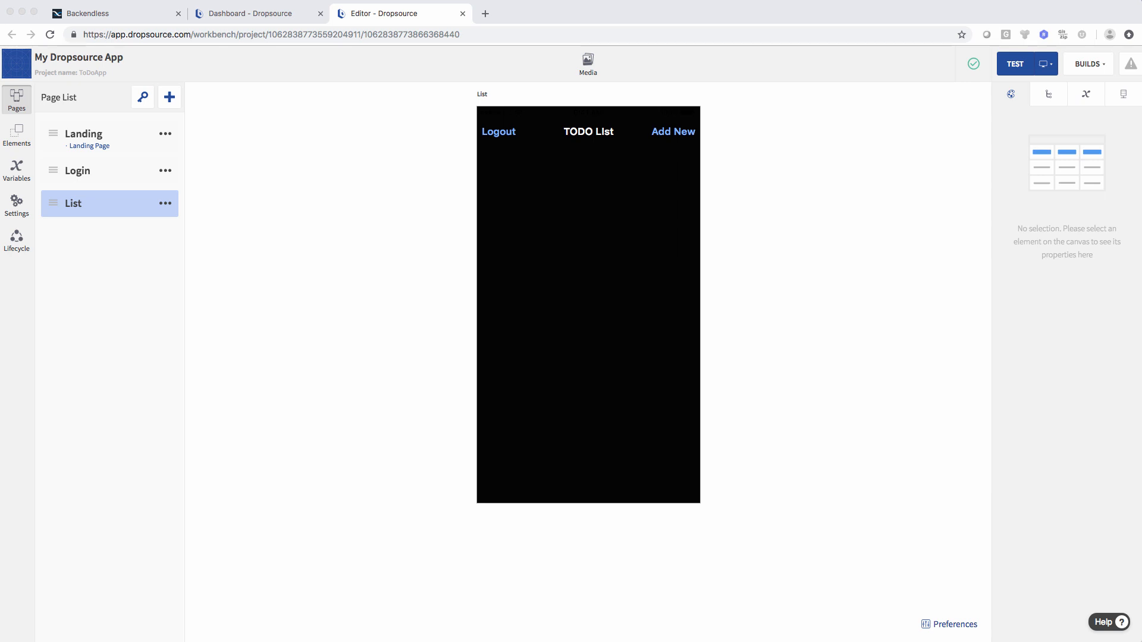
- Create a new Backendless application named ToDoApp and dismiss the News Flash notice
{"action": "left_click", "coordinate": [89, 13]}
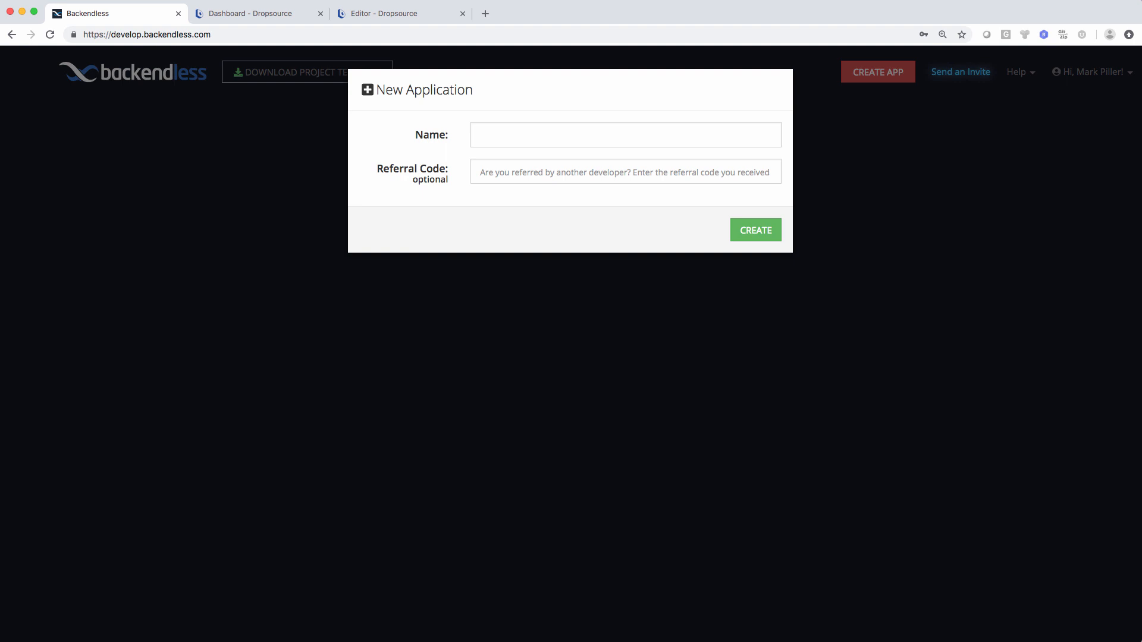
{"action": "left_click", "coordinate": [480, 135]}
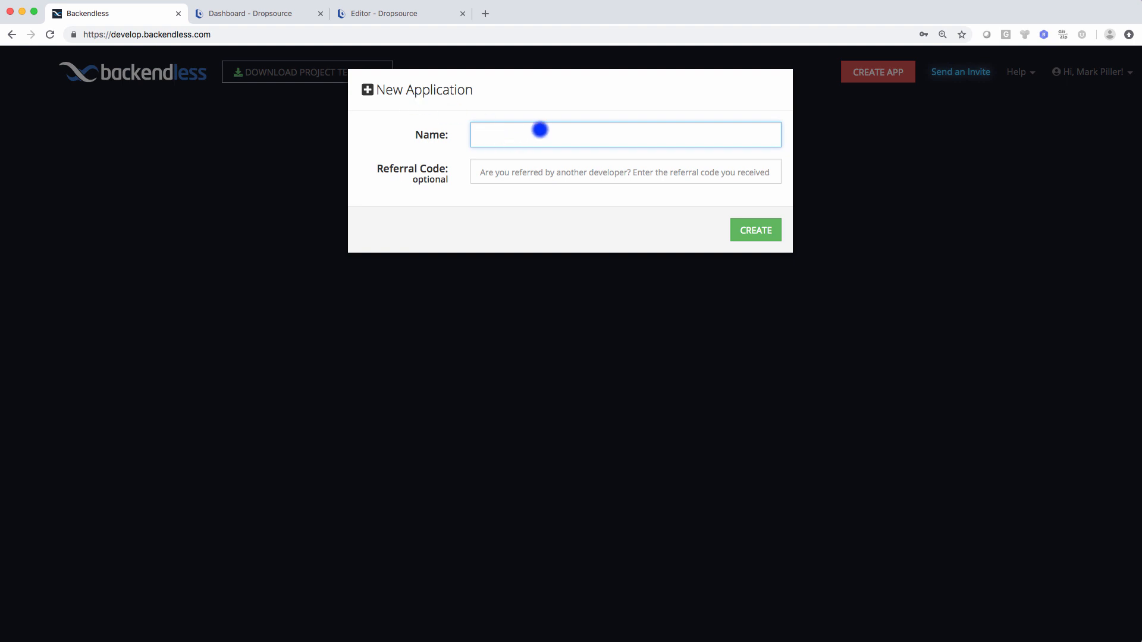
{"action": "type", "text": "ToDoApp"}
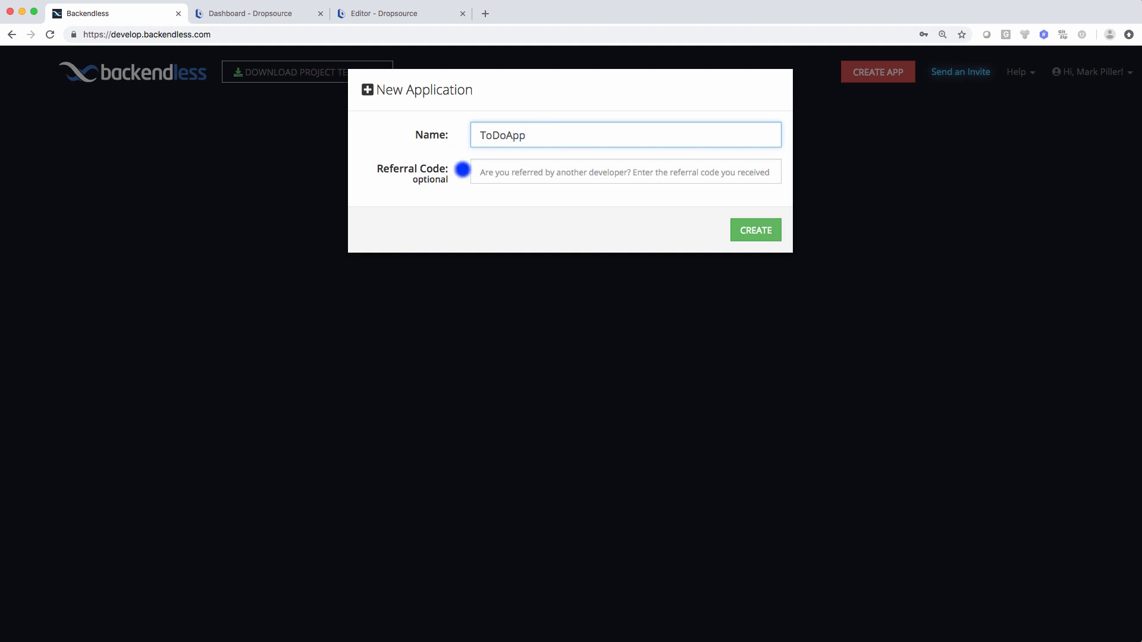
{"action": "left_click", "coordinate": [753, 231]}
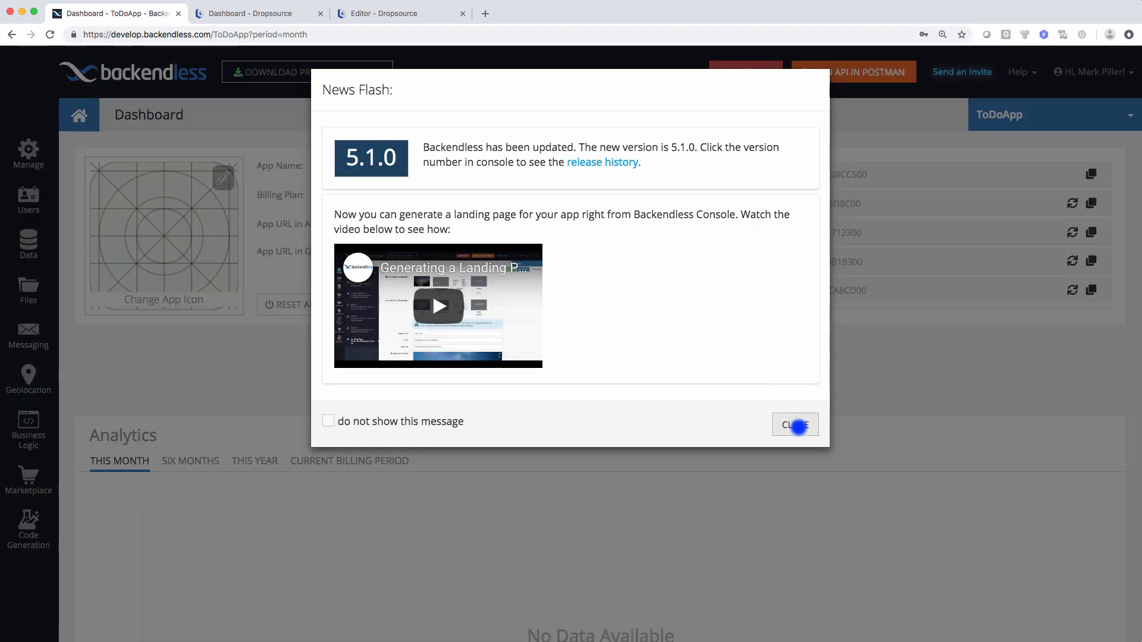
{"action": "left_click", "coordinate": [796, 424]}
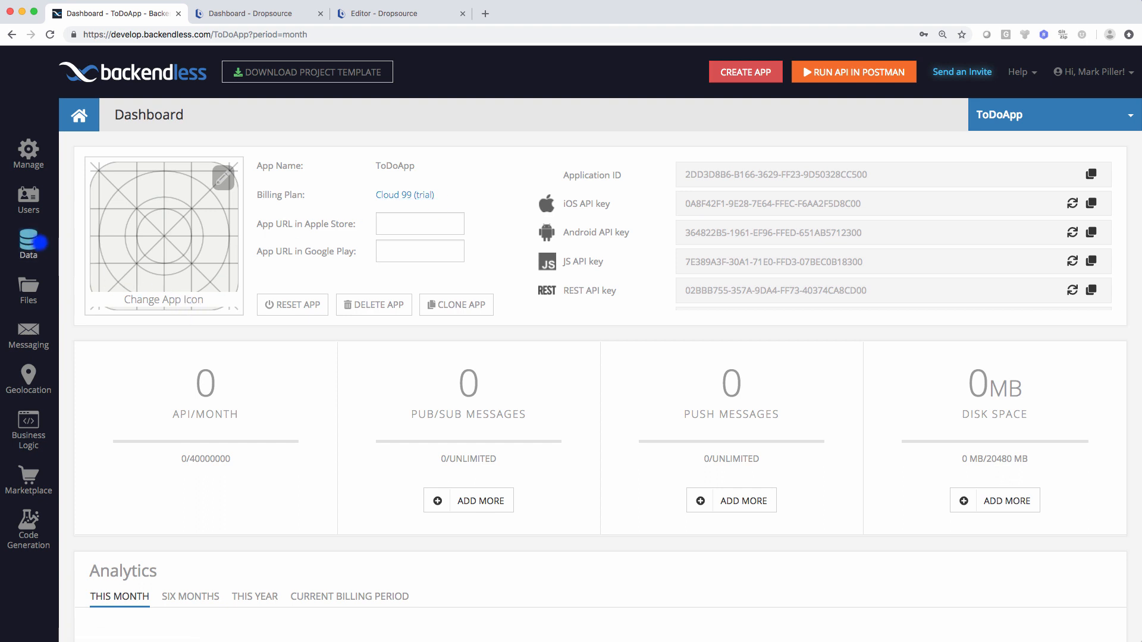
- Add a ToDoItems table under Data and open its schema editor for a new column
{"action": "left_click", "coordinate": [28, 241]}
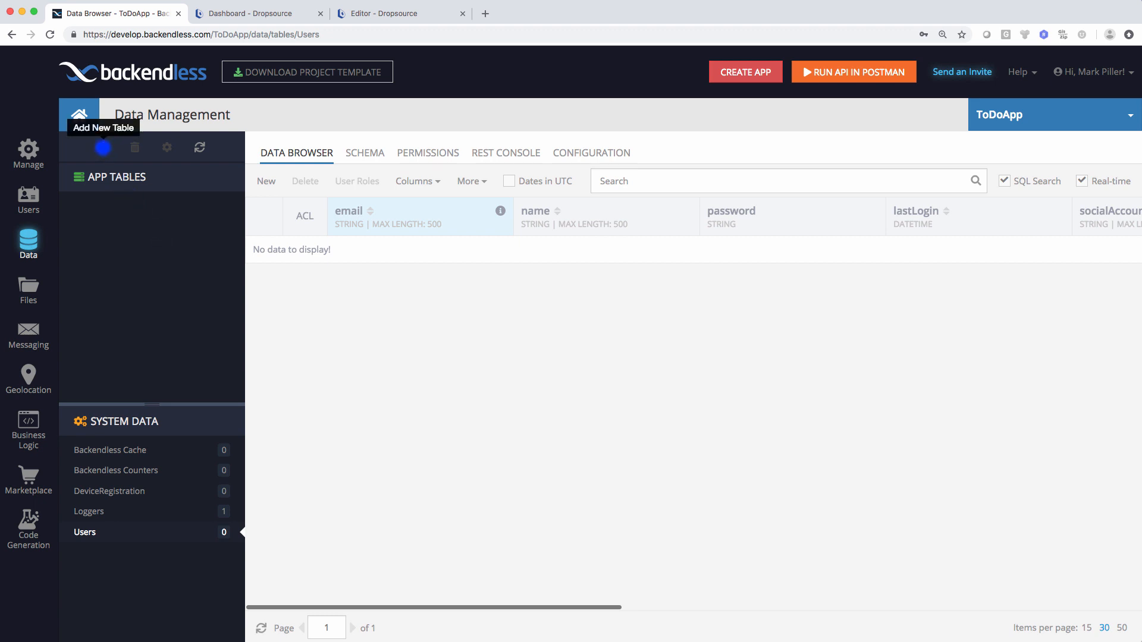
{"action": "left_click", "coordinate": [103, 147]}
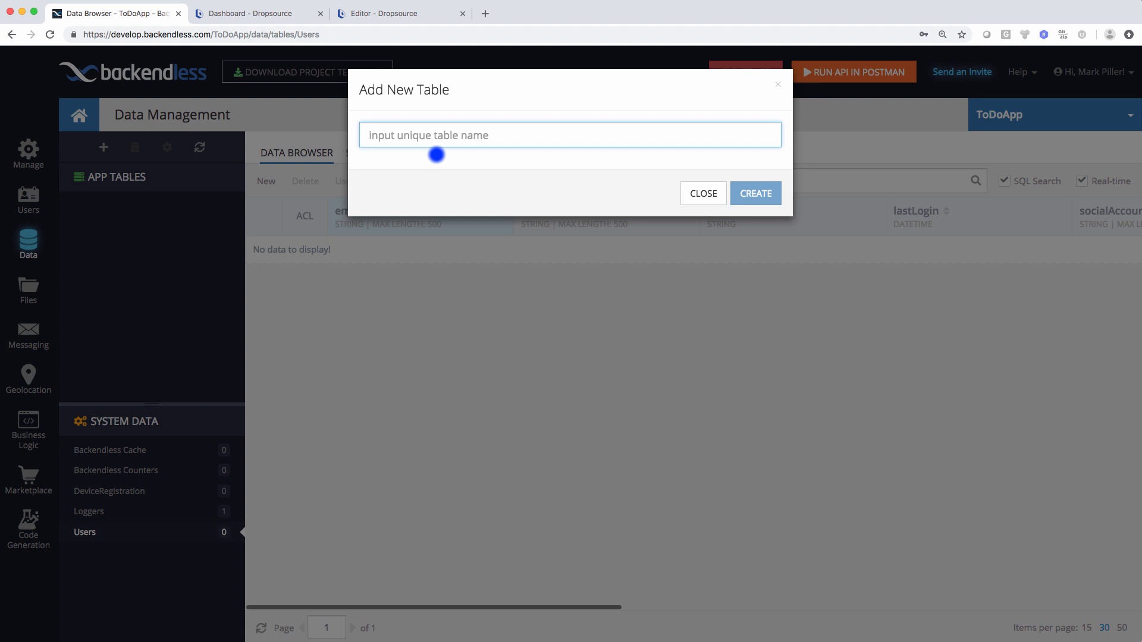
{"action": "type", "text": "ToDoIt"}
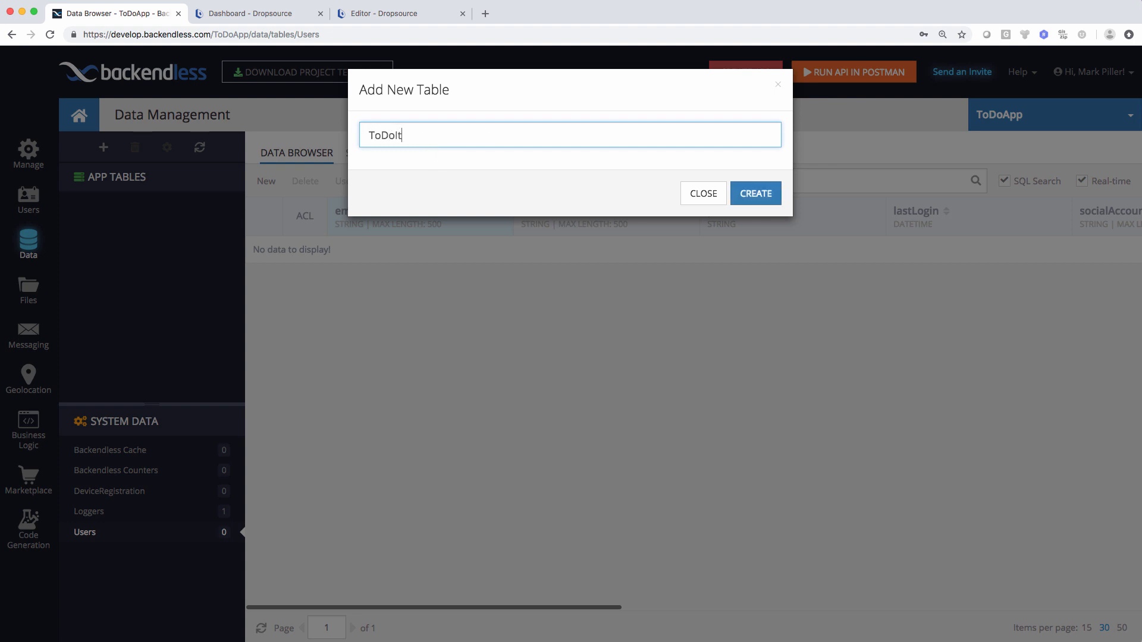
{"action": "type", "text": "ems"}
{"action": "left_click", "coordinate": [743, 193]}
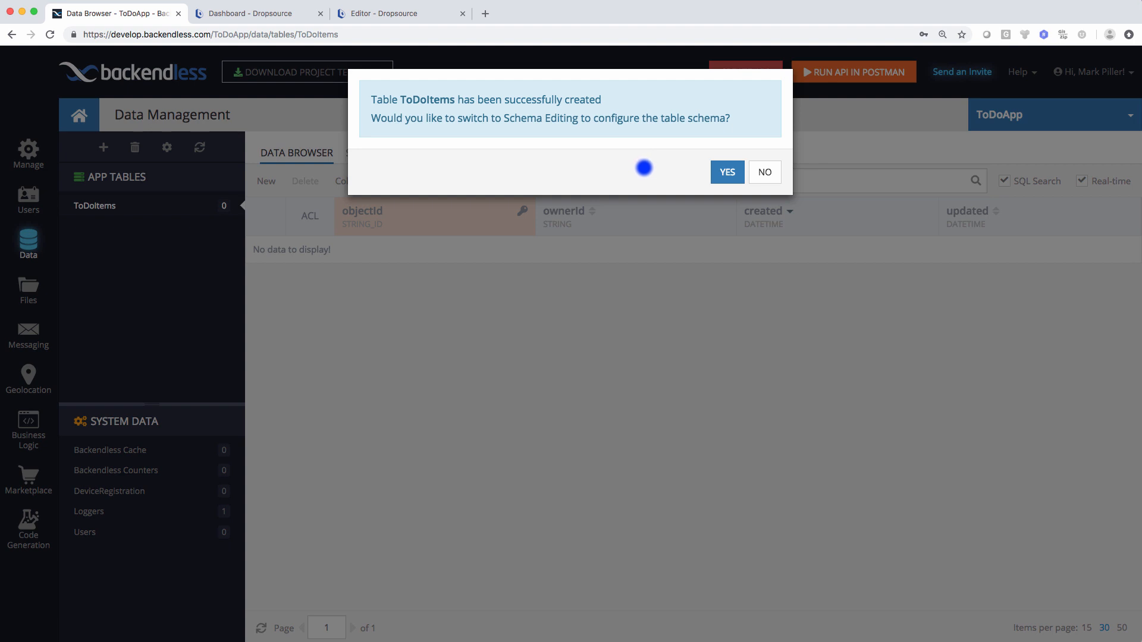
{"action": "left_click", "coordinate": [726, 171]}
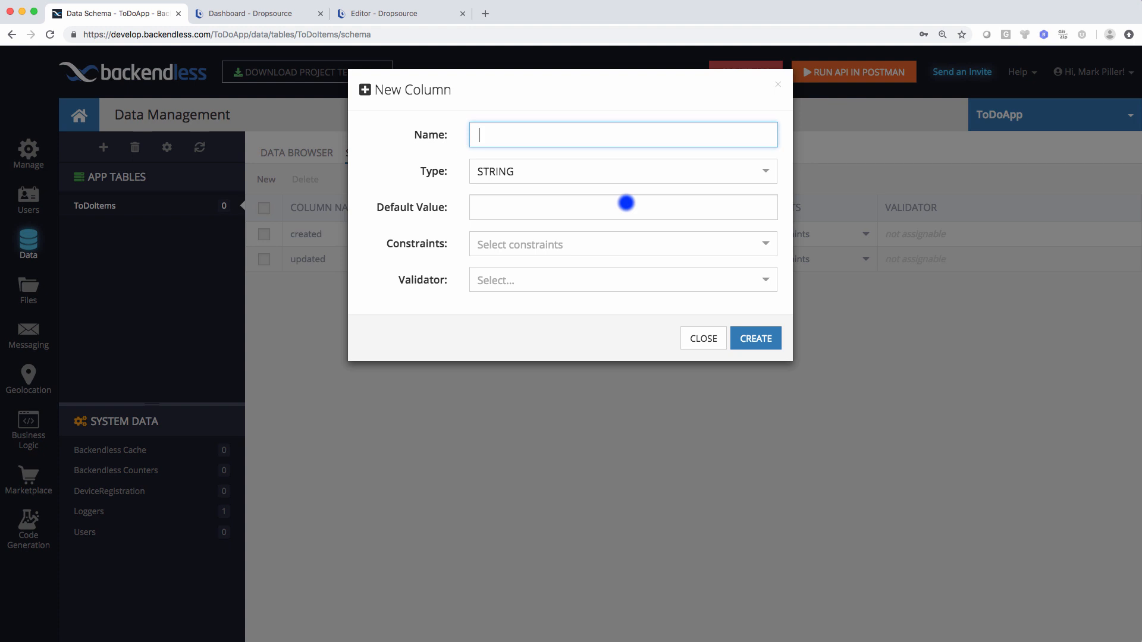
- Create columns 'title' (STRING) and 'completed' (BOOLEAN, default FALSE) in ToDoItems, then browse its records
{"action": "type", "text": "title"}
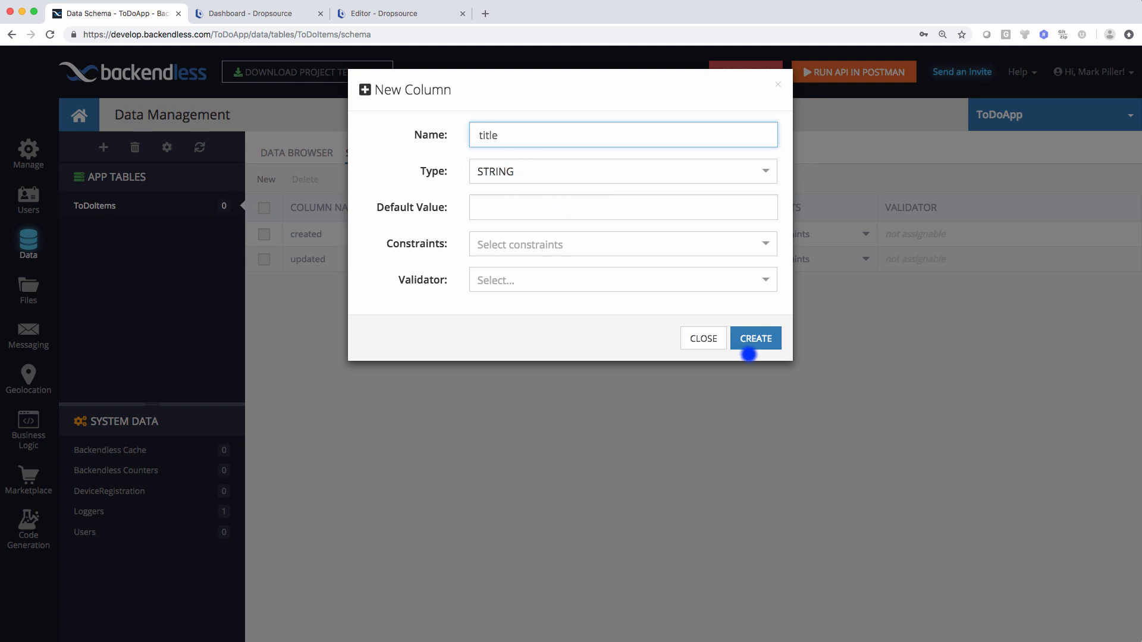
{"action": "left_click", "coordinate": [754, 344]}
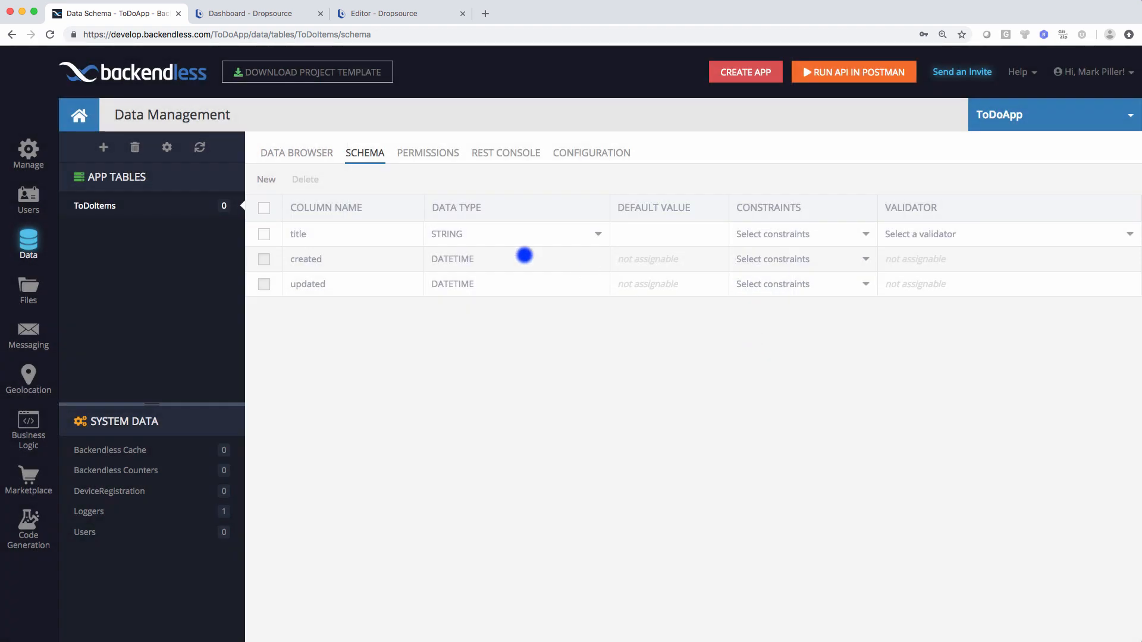
{"action": "left_click", "coordinate": [267, 180]}
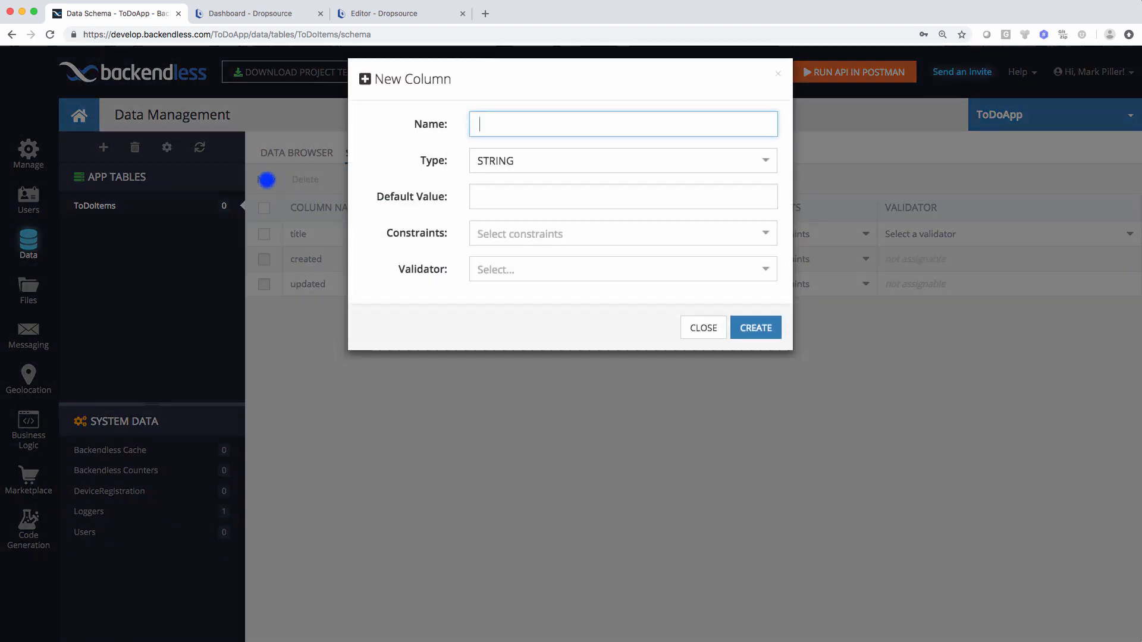
{"action": "type", "text": "completed"}
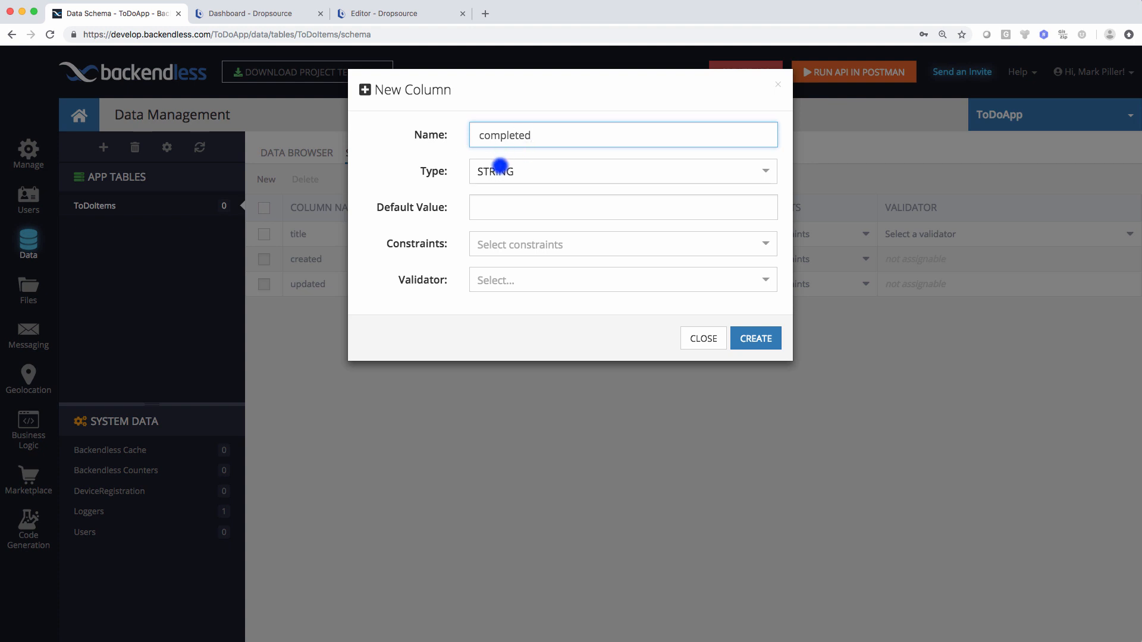
{"action": "left_click", "coordinate": [500, 166]}
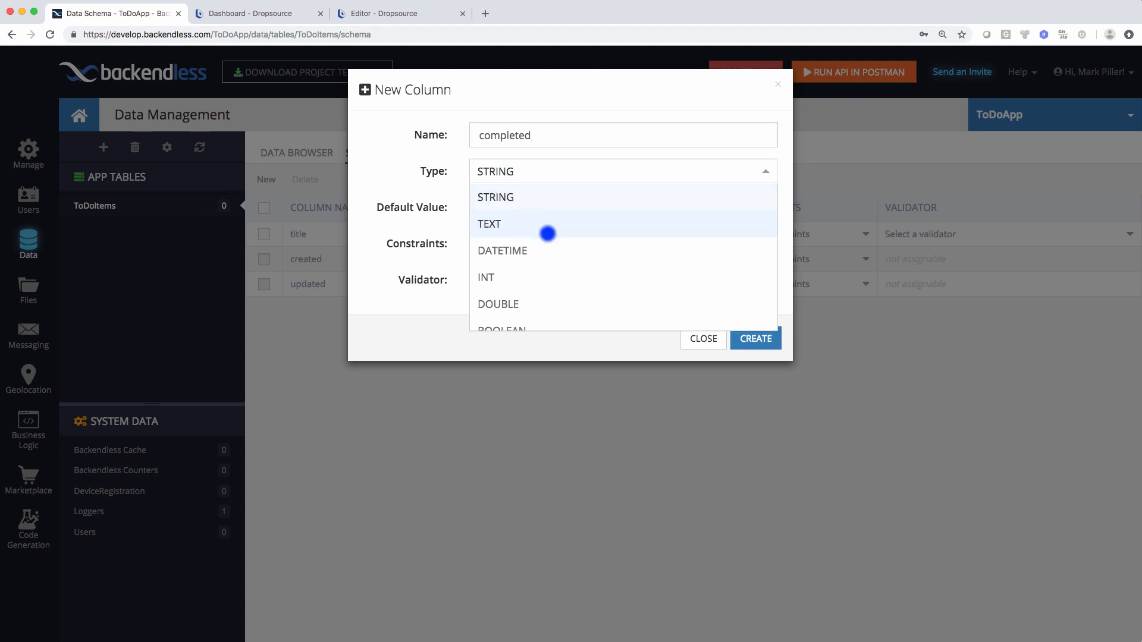
{"action": "left_click", "coordinate": [527, 302]}
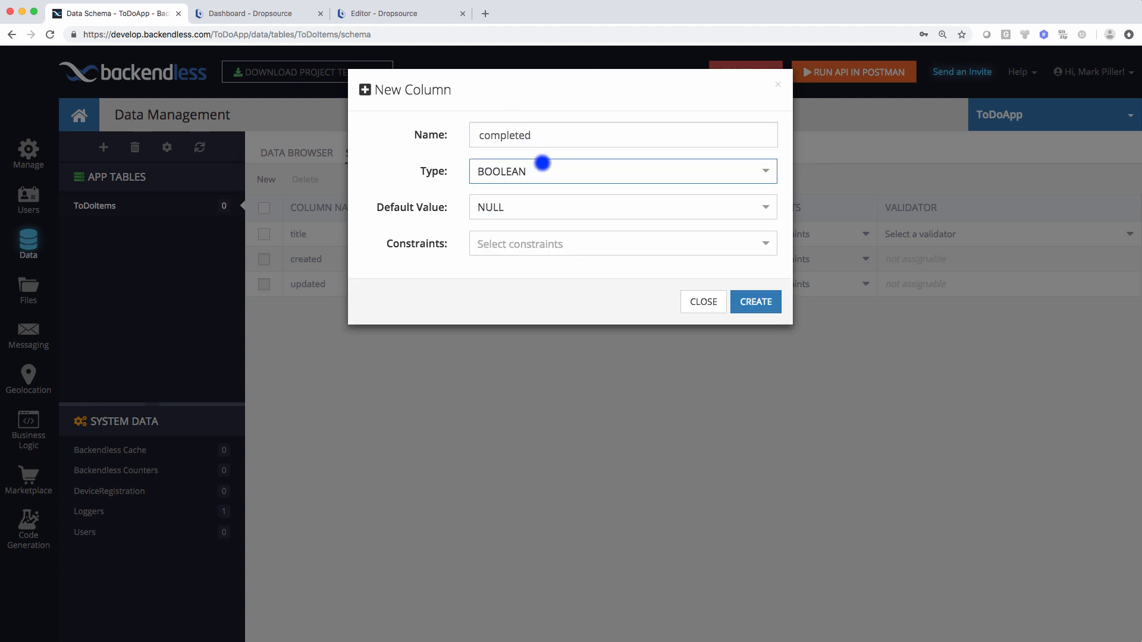
{"action": "left_click", "coordinate": [518, 207]}
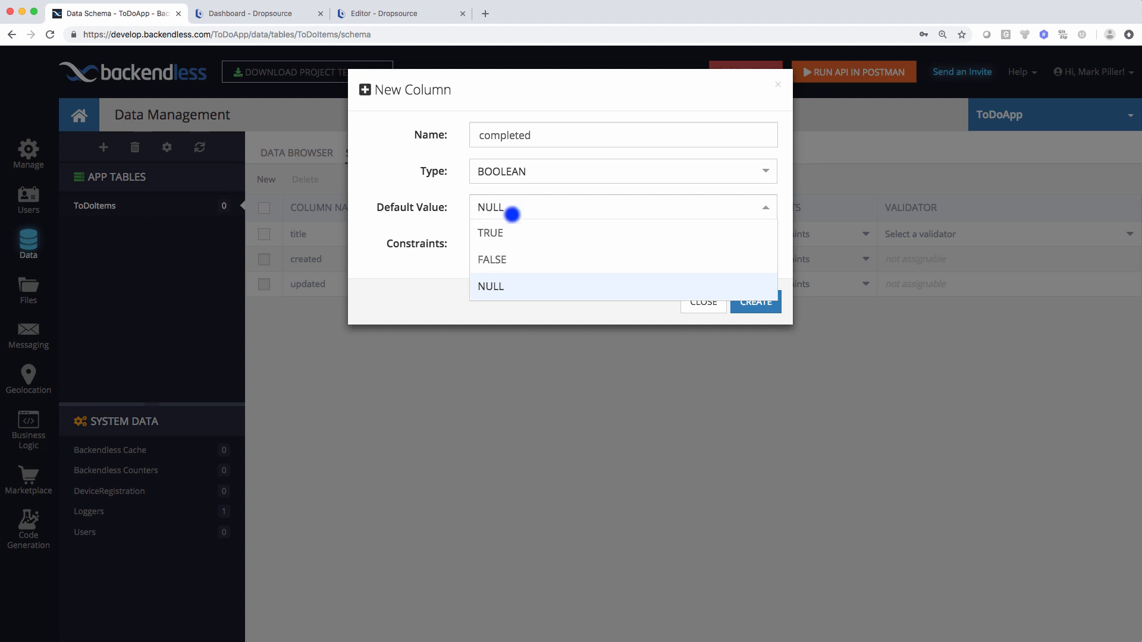
{"action": "left_click", "coordinate": [511, 259]}
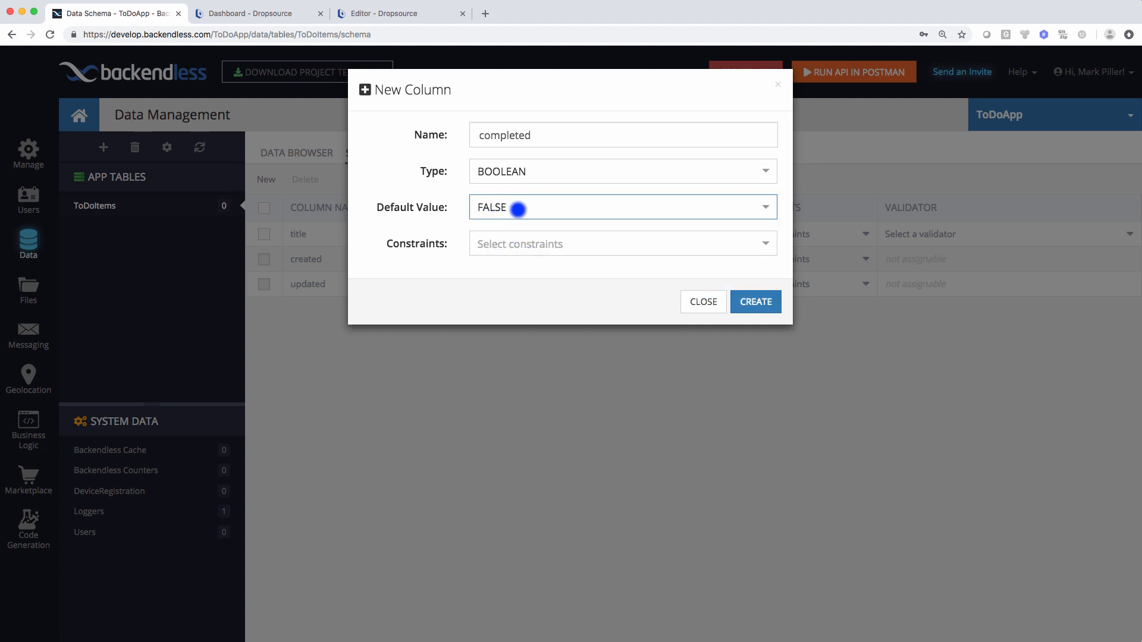
{"action": "left_click", "coordinate": [754, 304]}
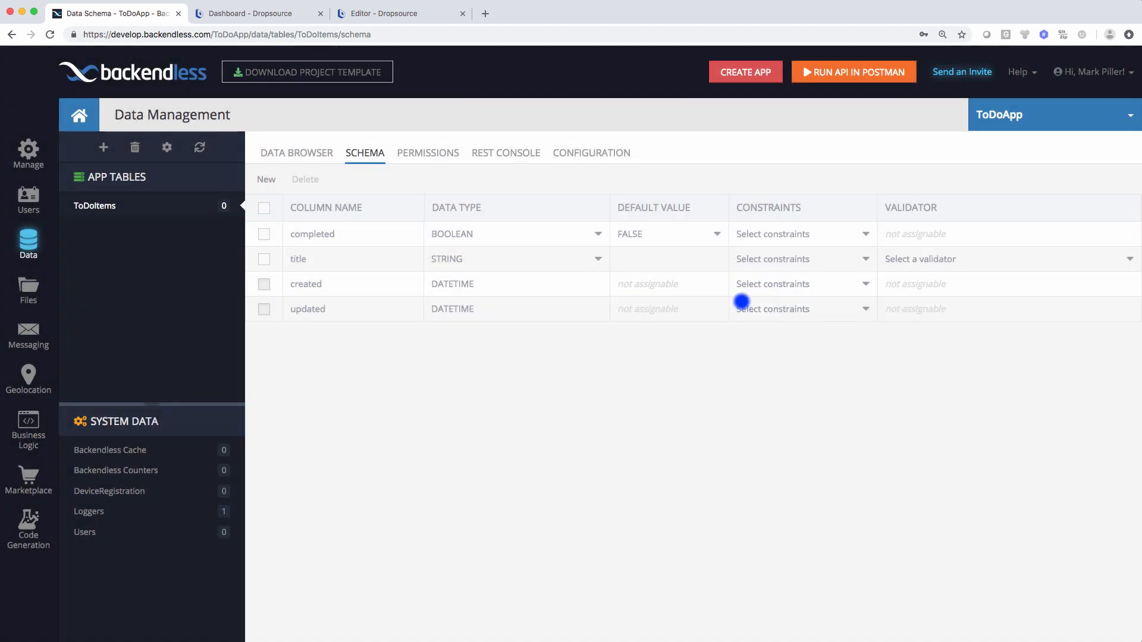
{"action": "left_click", "coordinate": [304, 154]}
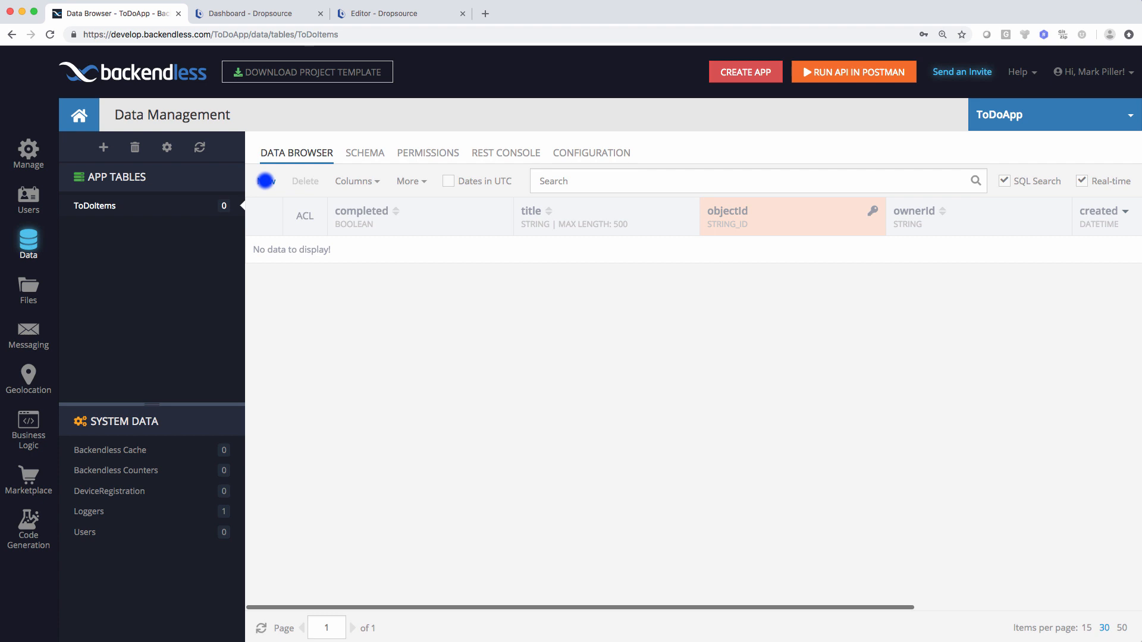
- Add three ToDoItems records titled Pickup groceries, Go to a workout and Learn Spanish
{"action": "left_click", "coordinate": [265, 180]}
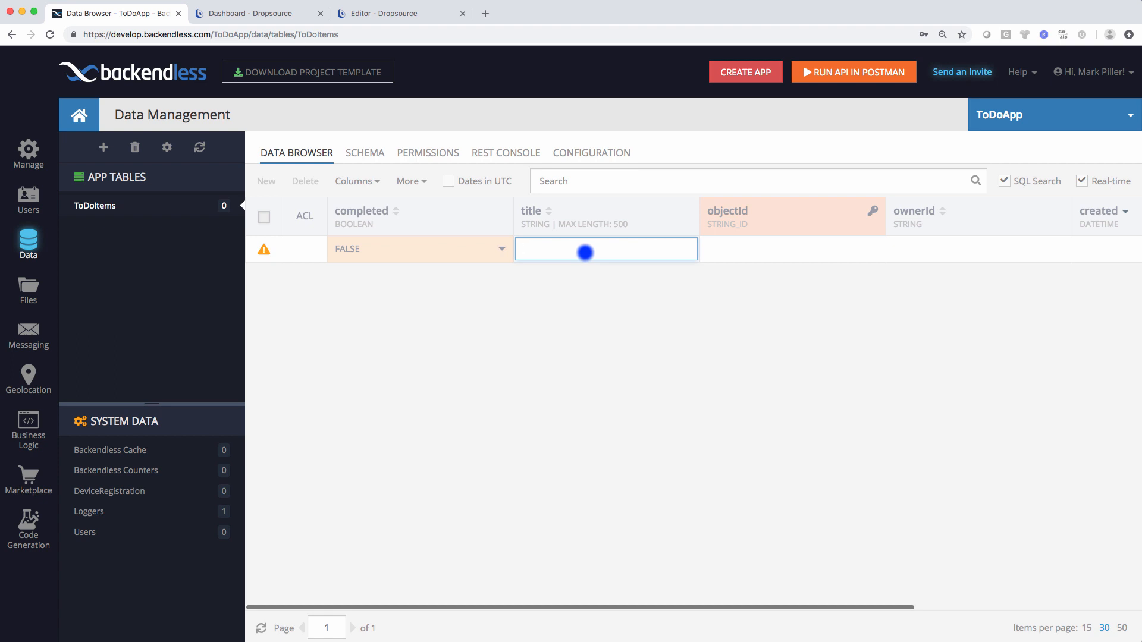
{"action": "type", "text": "Pickup gr"}
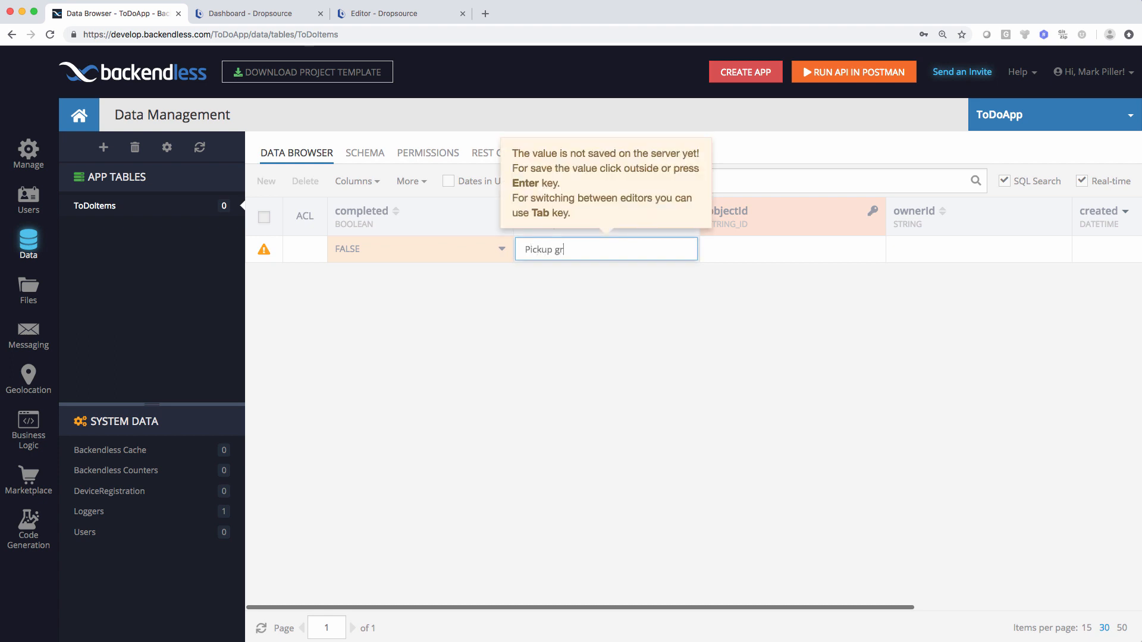
{"action": "type", "text": "oceries"}
{"action": "key", "text": "Return"}
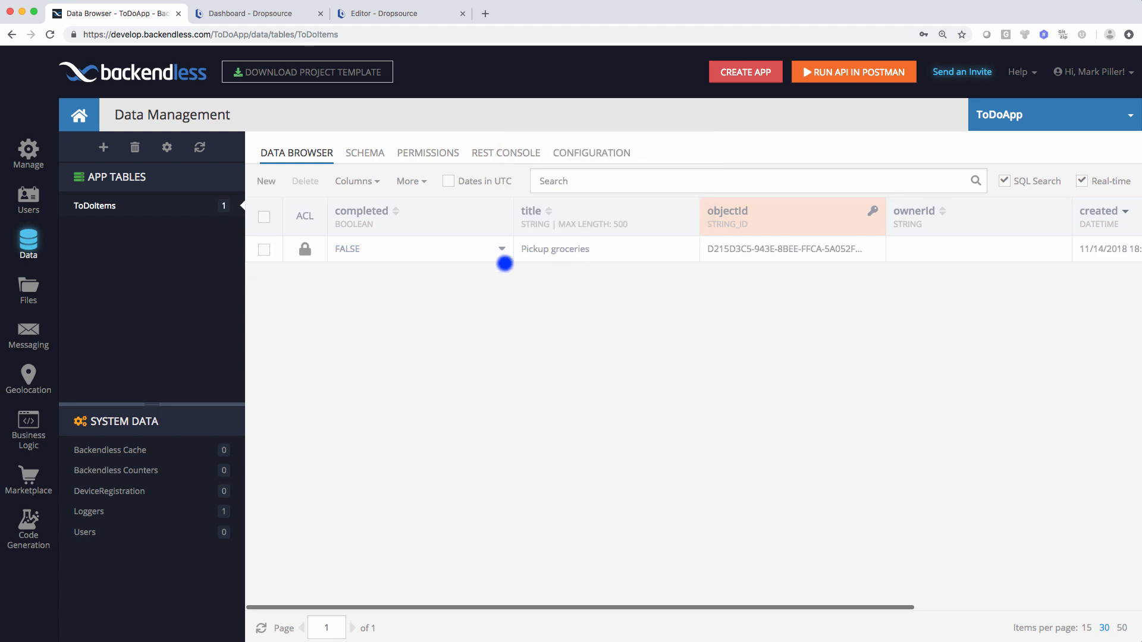
{"action": "left_click", "coordinate": [268, 181]}
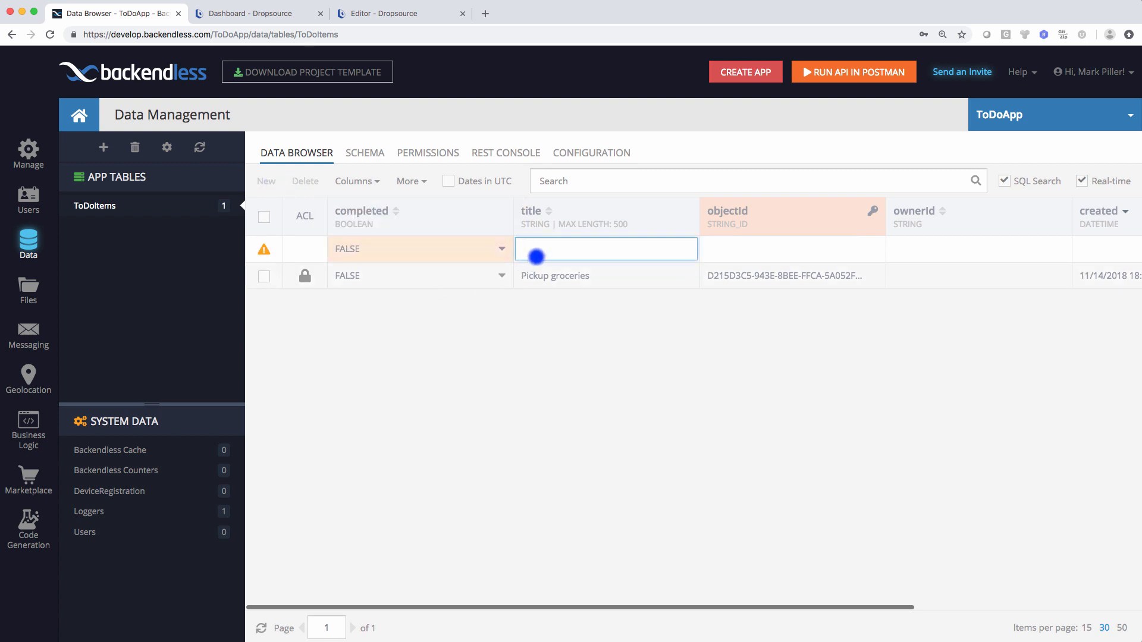
{"action": "type", "text": "Go to a workout"}
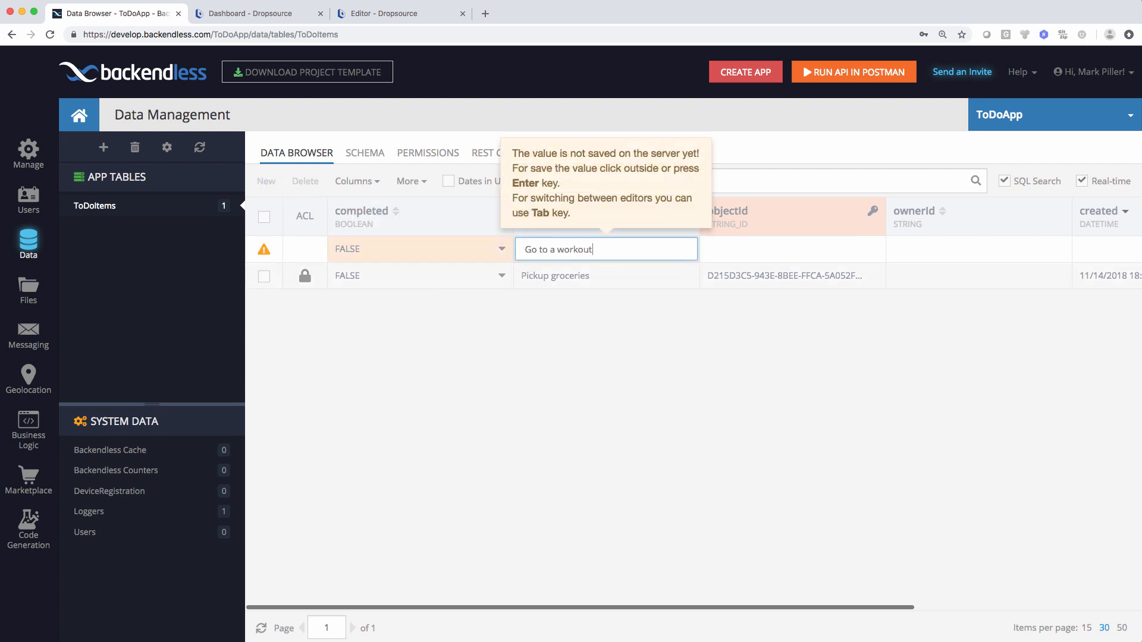
{"action": "key", "text": "Return"}
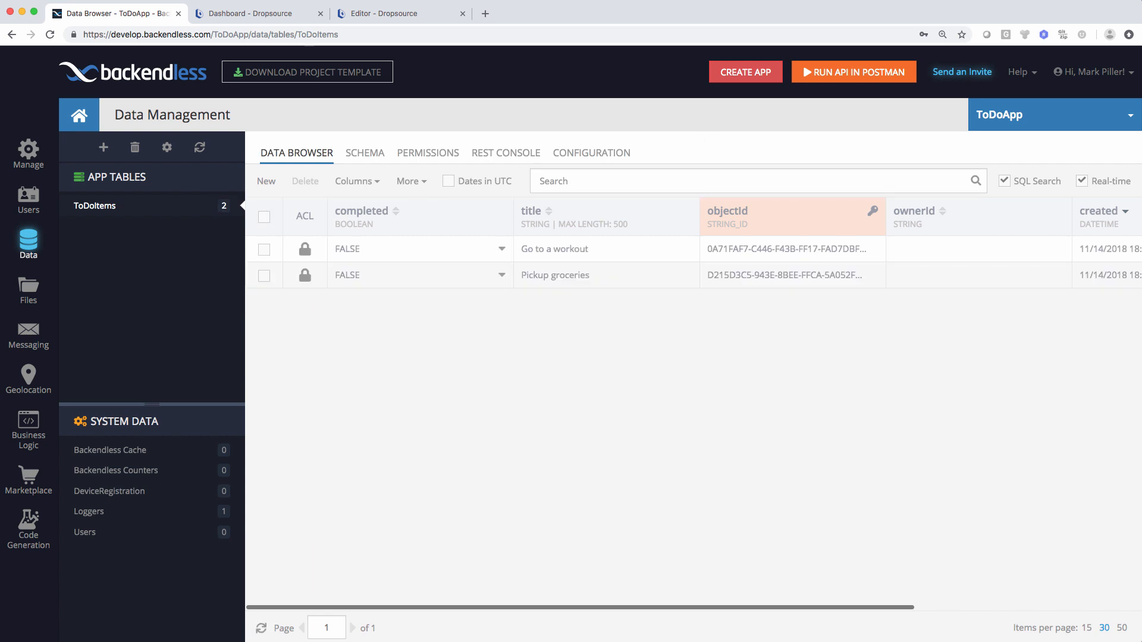
{"action": "left_click", "coordinate": [267, 181]}
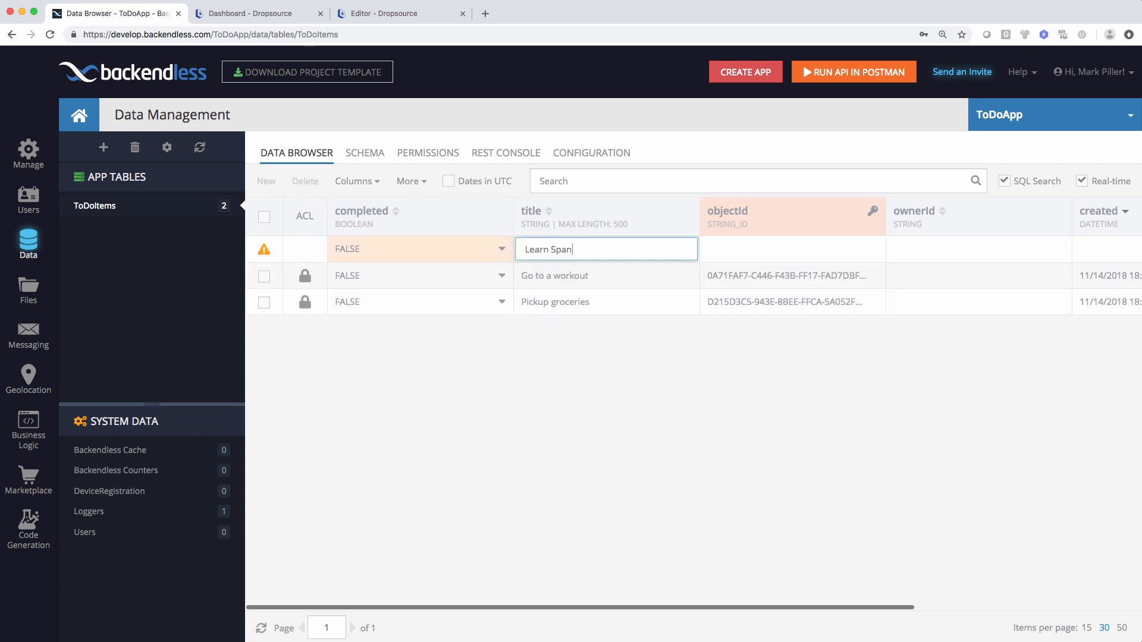
{"action": "key", "text": "Return"}
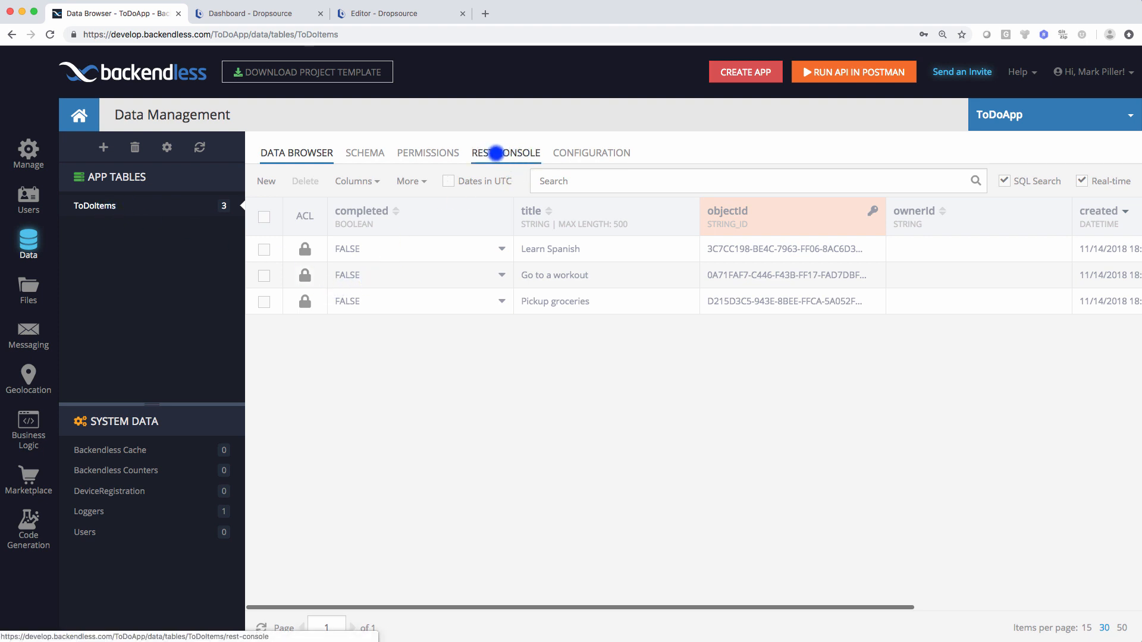
- Run a GET in the ToDoItems REST Console to return its three records as JSON
{"action": "left_click", "coordinate": [515, 154]}
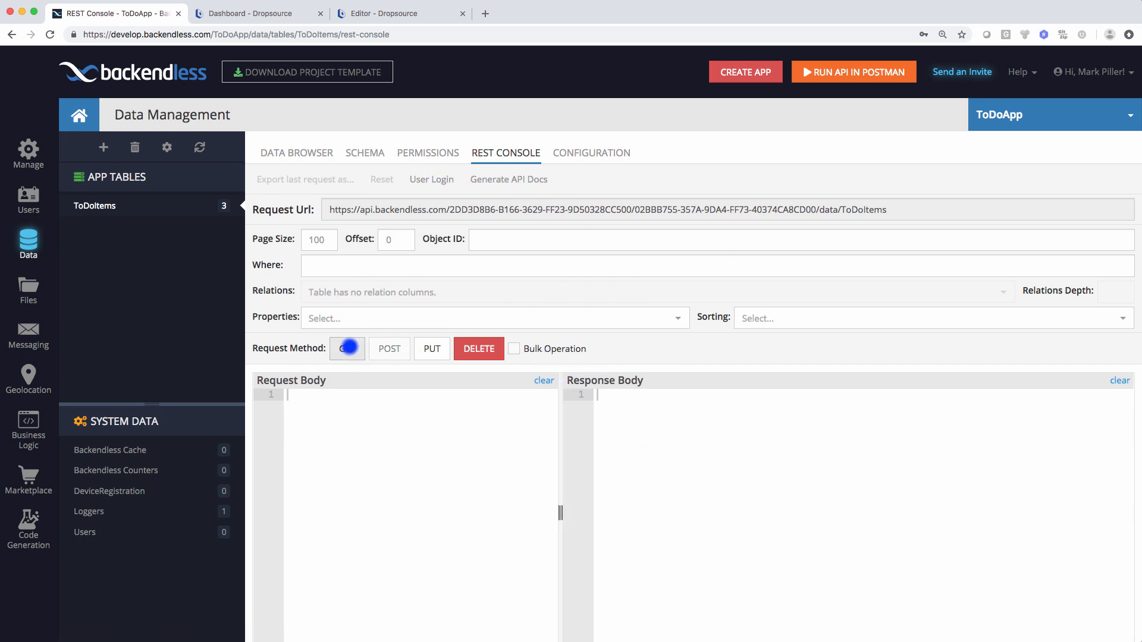
{"action": "left_click", "coordinate": [347, 349]}
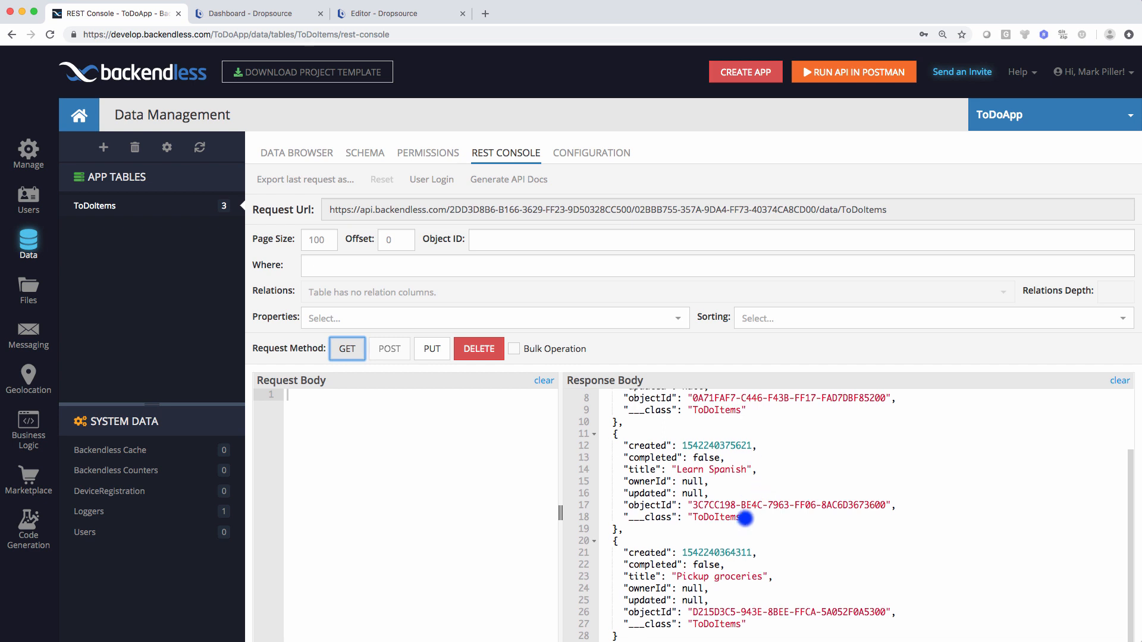
{"action": "scroll", "coordinate": [737, 485], "scroll_direction": "up", "scroll_amount": 3}
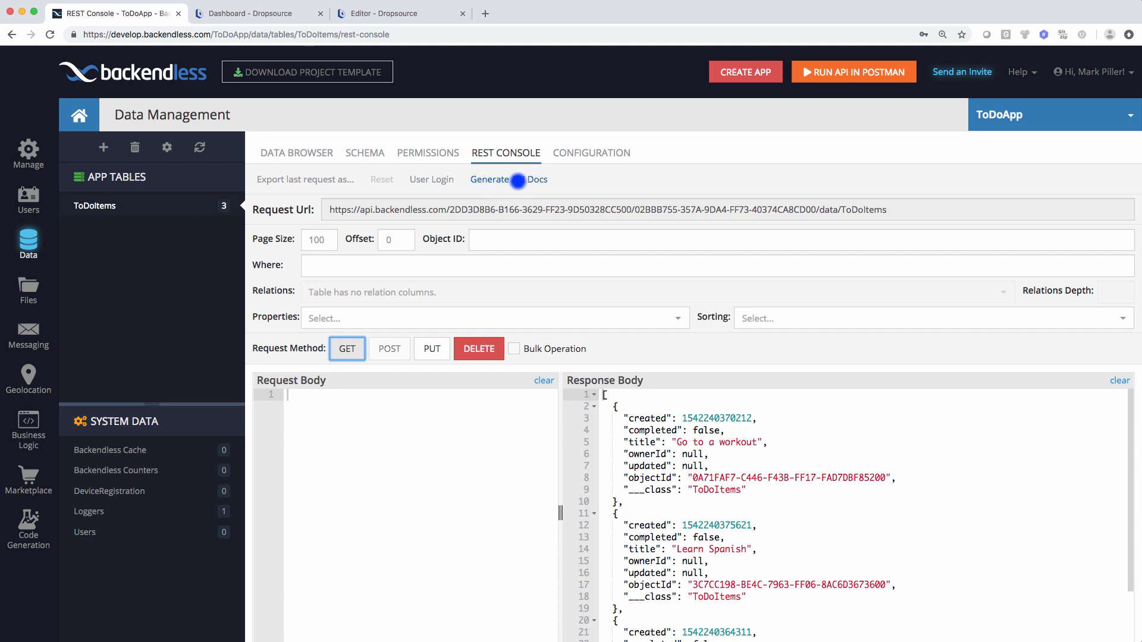
- Generate OpenAPI/Swagger v2.0 (JSON) API docs and copy the generated file's link
{"action": "left_click", "coordinate": [518, 180]}
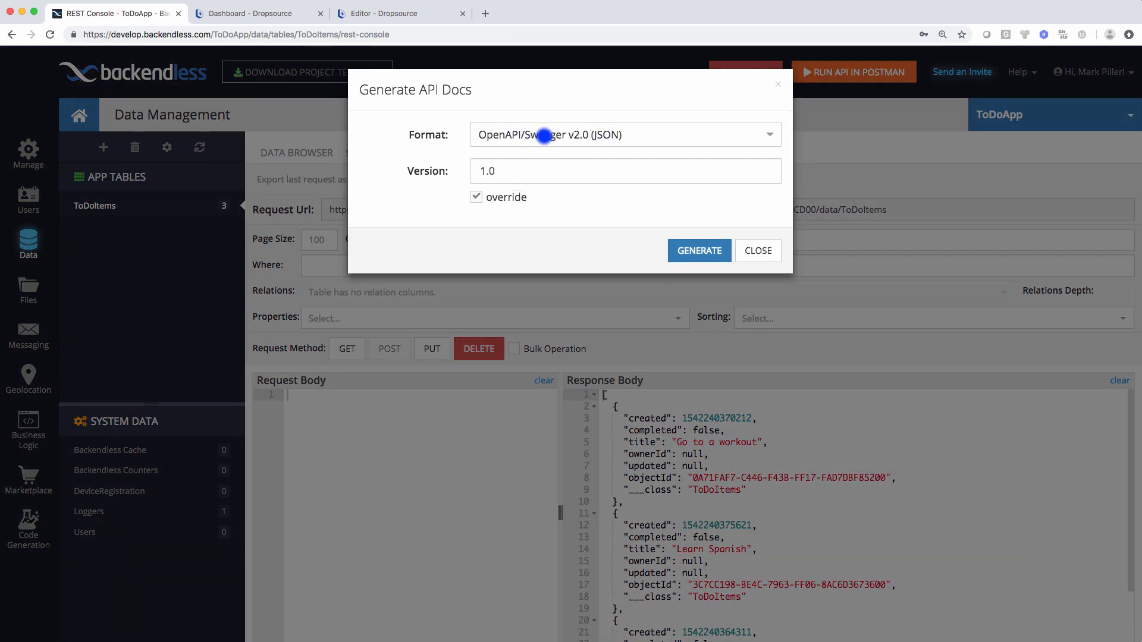
{"action": "left_click", "coordinate": [544, 135]}
{"action": "left_click", "coordinate": [574, 138]}
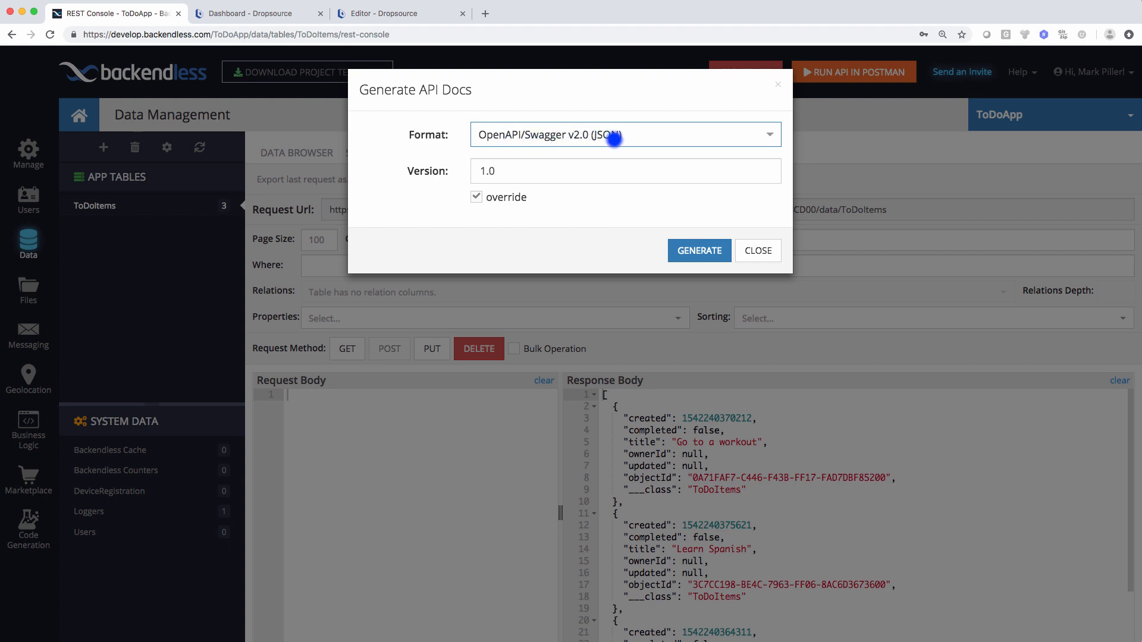
{"action": "left_click", "coordinate": [679, 250]}
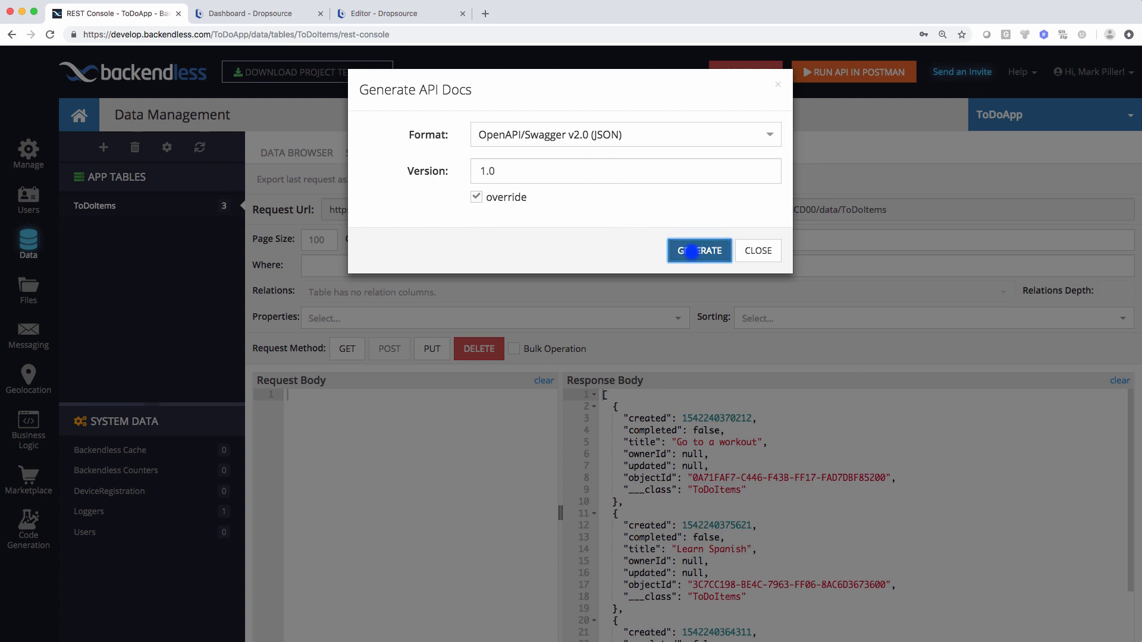
{"action": "left_click", "coordinate": [687, 230]}
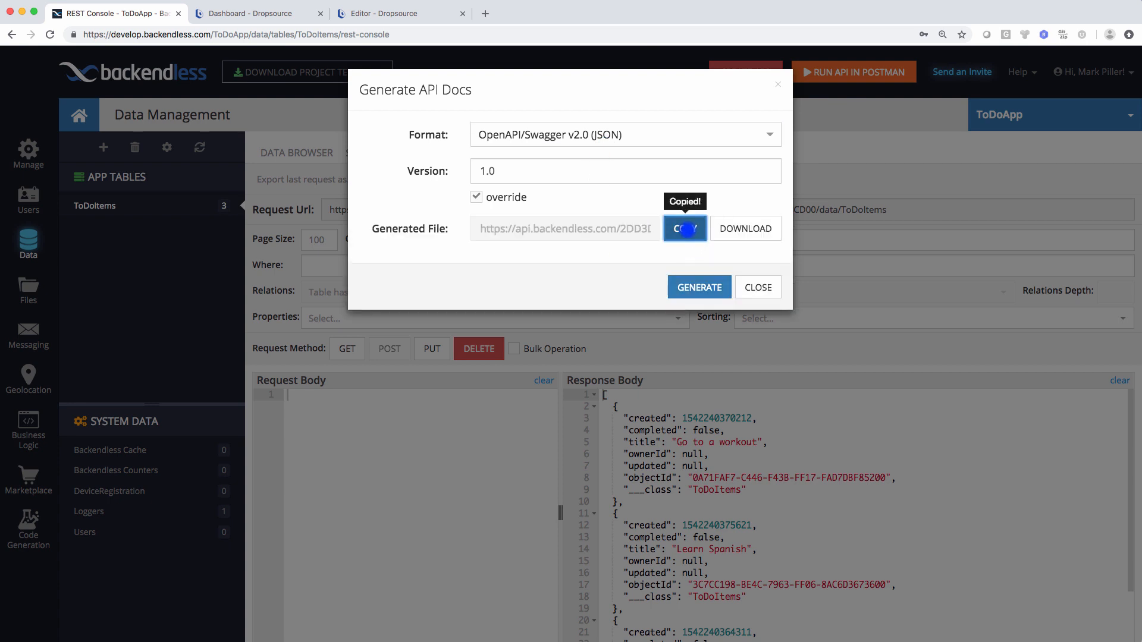
{"action": "left_click_drag", "start_coordinate": [491, 229], "coordinate": [596, 230]}
{"action": "left_click", "coordinate": [627, 230]}
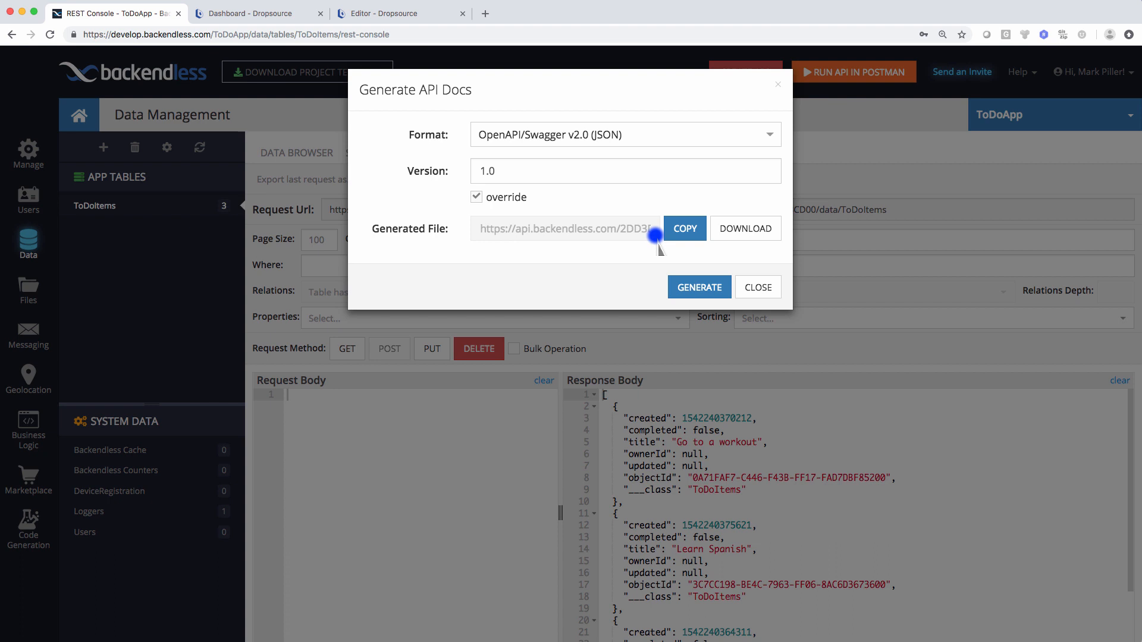
{"action": "left_click", "coordinate": [683, 227]}
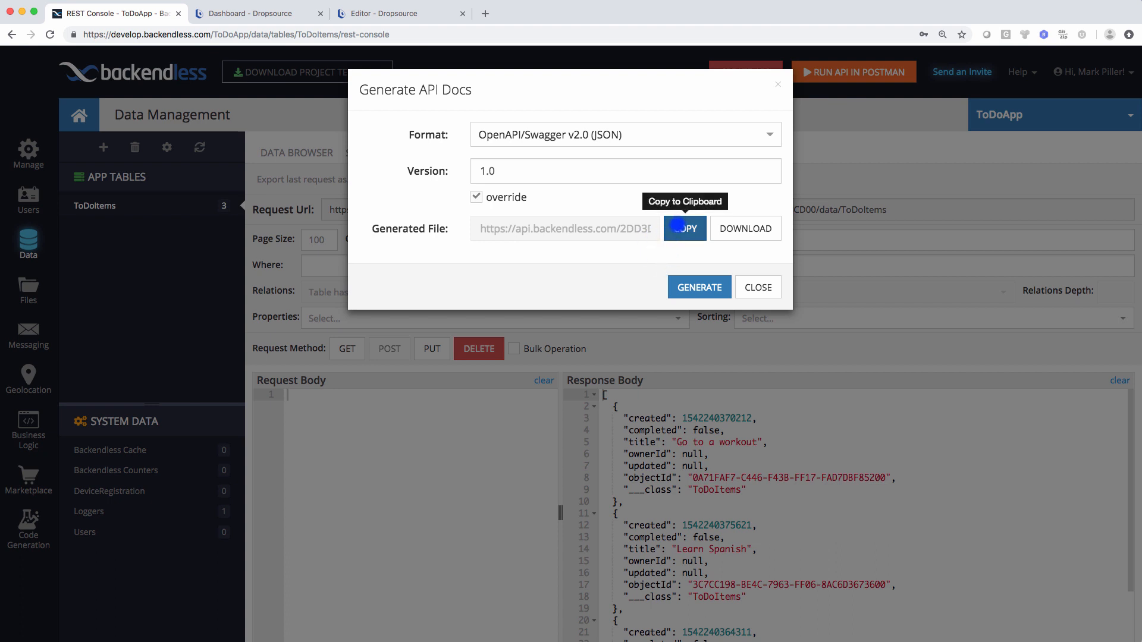
{"action": "left_click", "coordinate": [759, 288]}
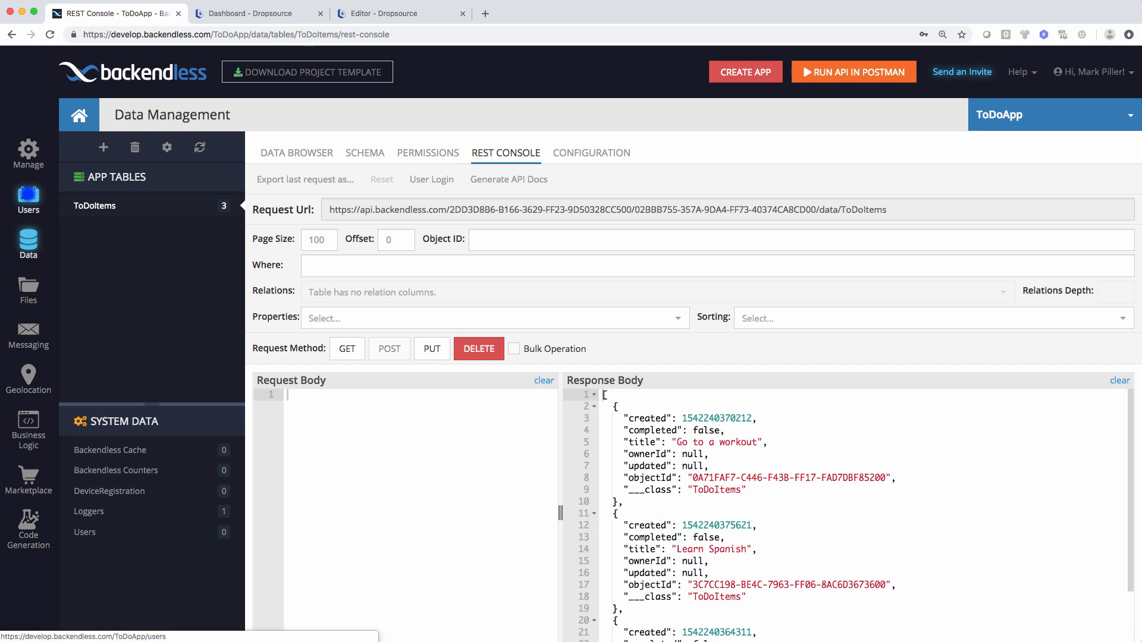
- Go to Users > Security Roles and view the NotAuthenticatedUser role's permissions
{"action": "left_click", "coordinate": [28, 195]}
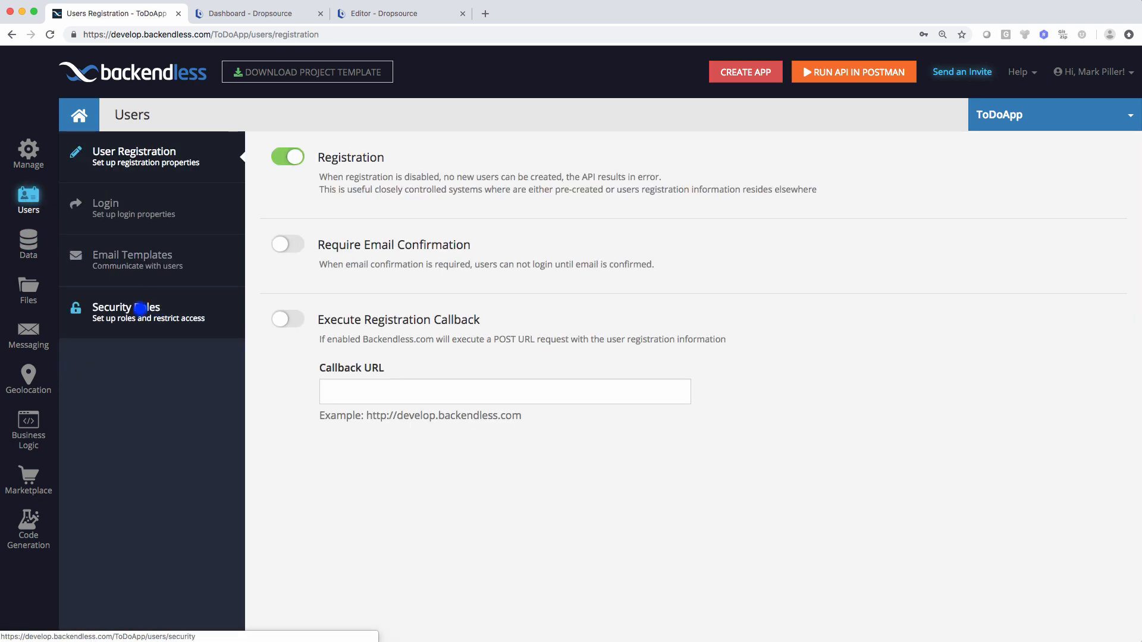
{"action": "left_click", "coordinate": [125, 312]}
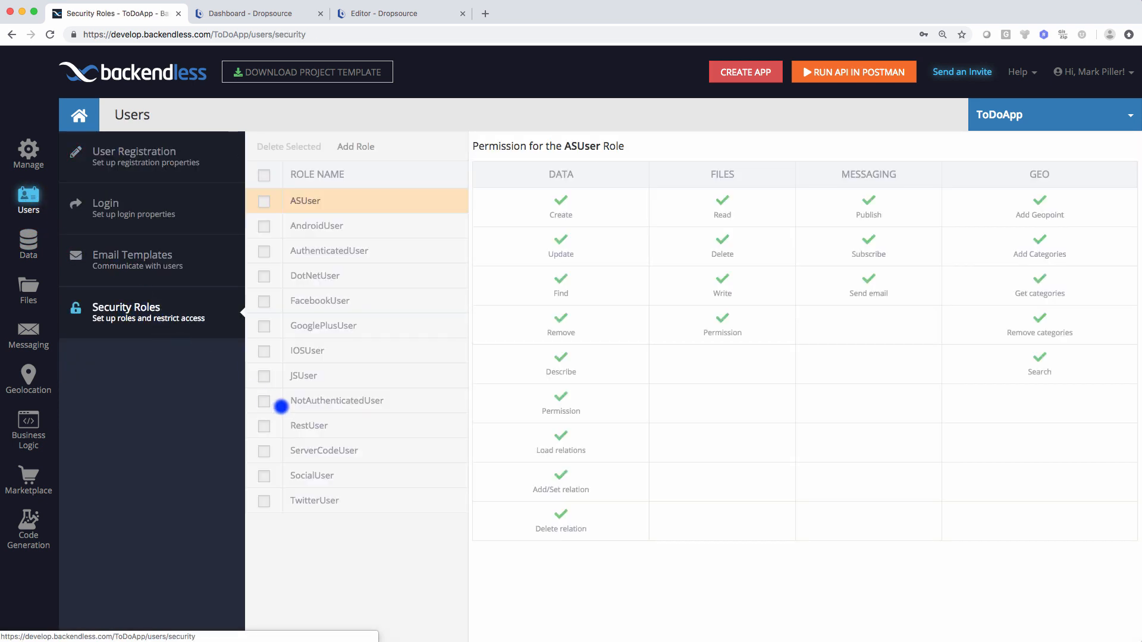
{"action": "left_click", "coordinate": [323, 402]}
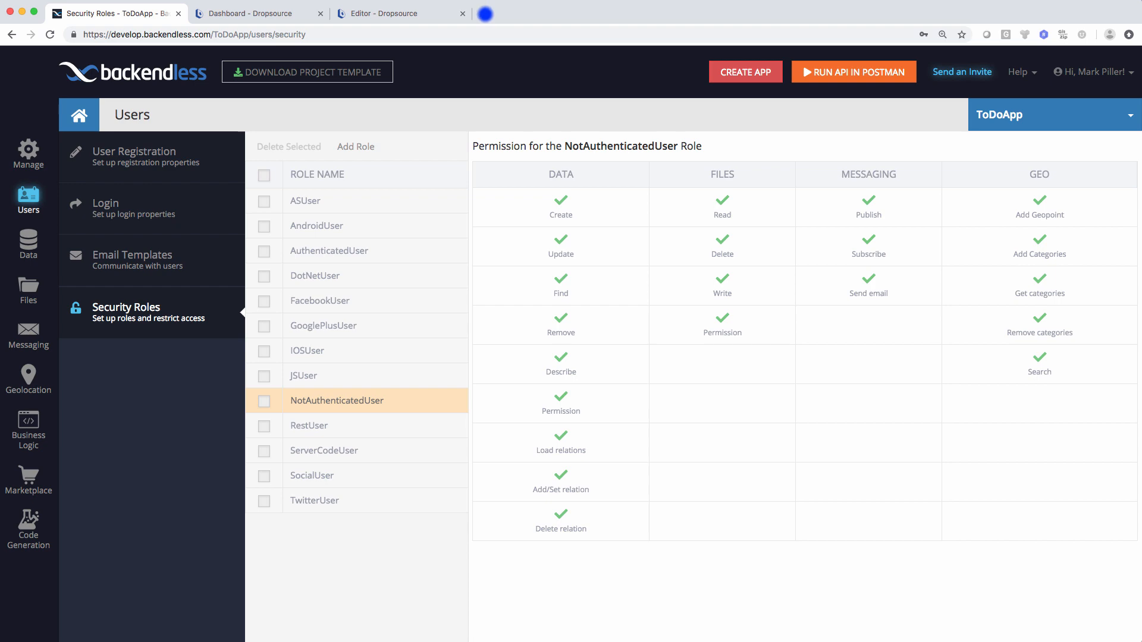
- Load the copied Swagger spec link in a new tab, review it, then return to Dropsource
{"action": "left_click", "coordinate": [485, 14]}
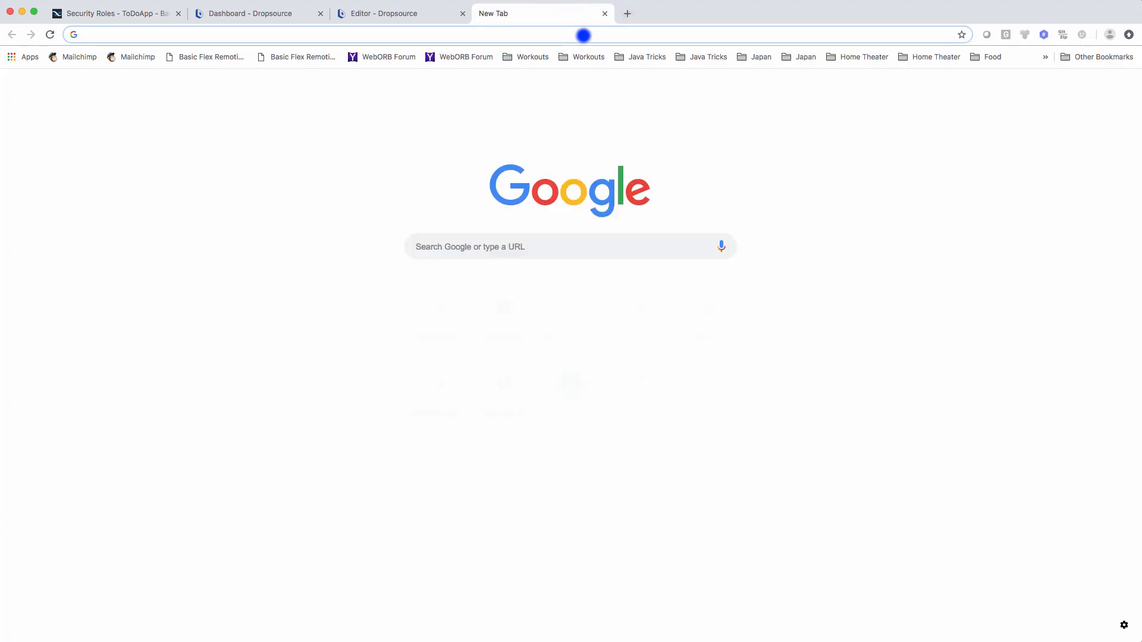
{"action": "key", "text": "super+v"}
{"action": "key", "text": "Return"}
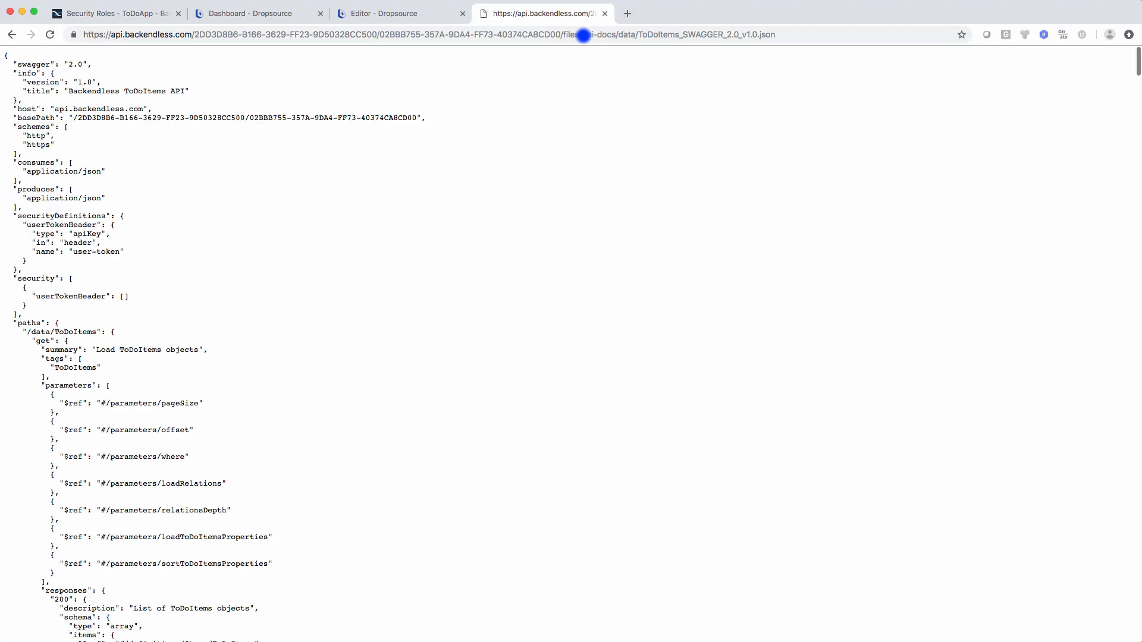
{"action": "scroll", "coordinate": [458, 280], "scroll_direction": "down", "scroll_amount": 10}
{"action": "scroll", "coordinate": [459, 280], "scroll_direction": "up", "scroll_amount": 15}
{"action": "left_click", "coordinate": [605, 14]}
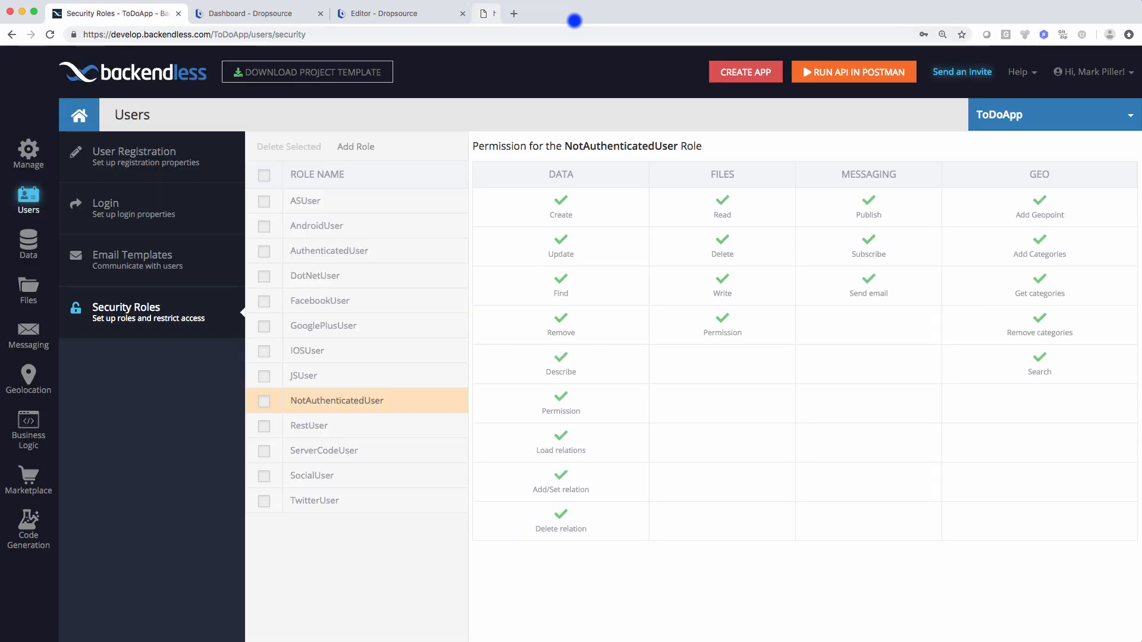
{"action": "left_click", "coordinate": [399, 13]}
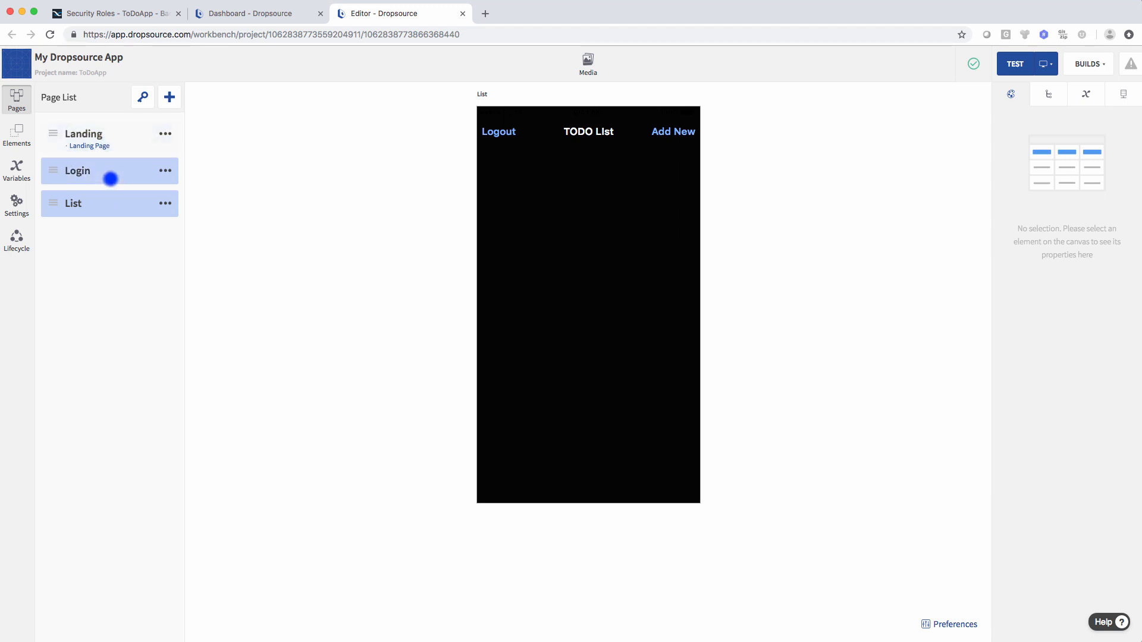
- Add the Backendless API to the Dropsource project by pasting its Swagger spec URL
{"action": "left_click", "coordinate": [95, 171]}
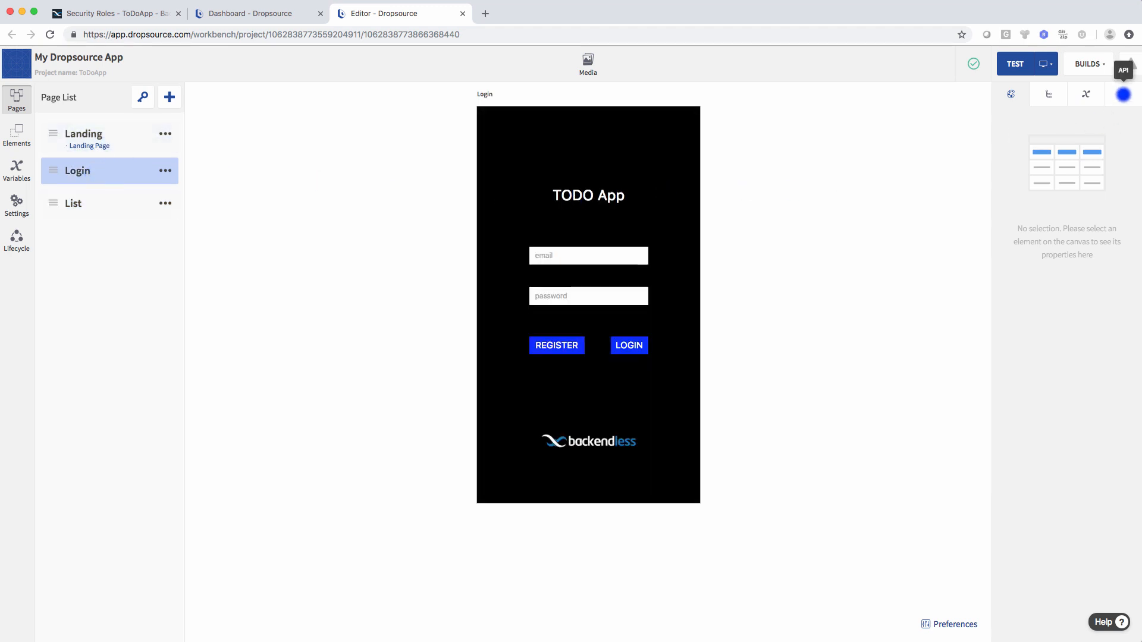
{"action": "left_click", "coordinate": [1122, 94]}
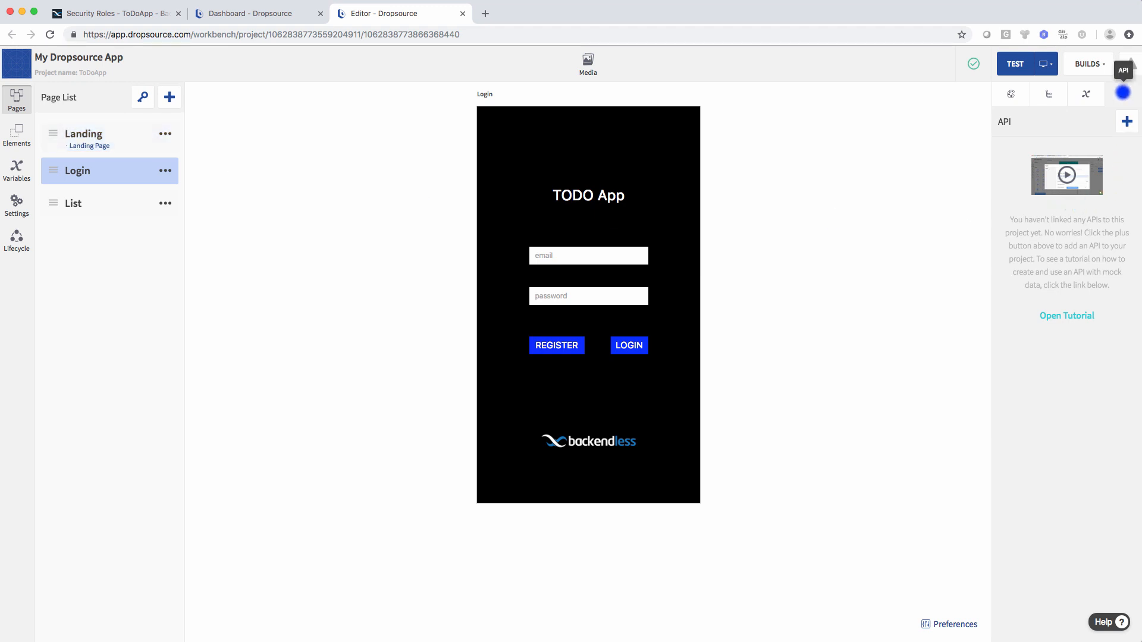
{"action": "left_click", "coordinate": [1125, 121]}
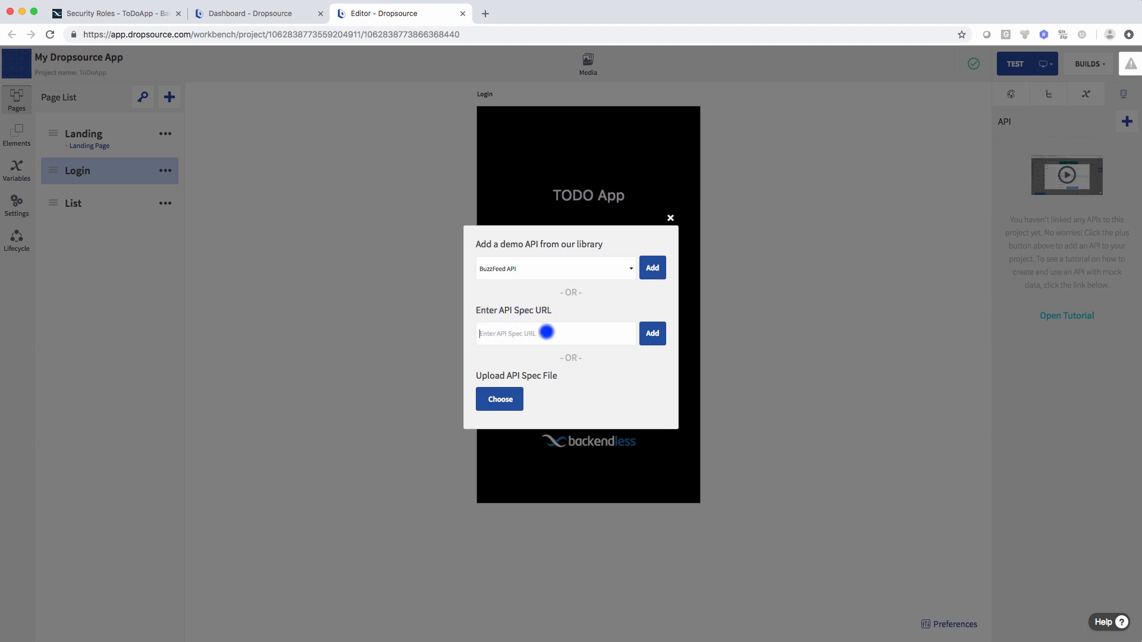
{"action": "key", "text": "super+v"}
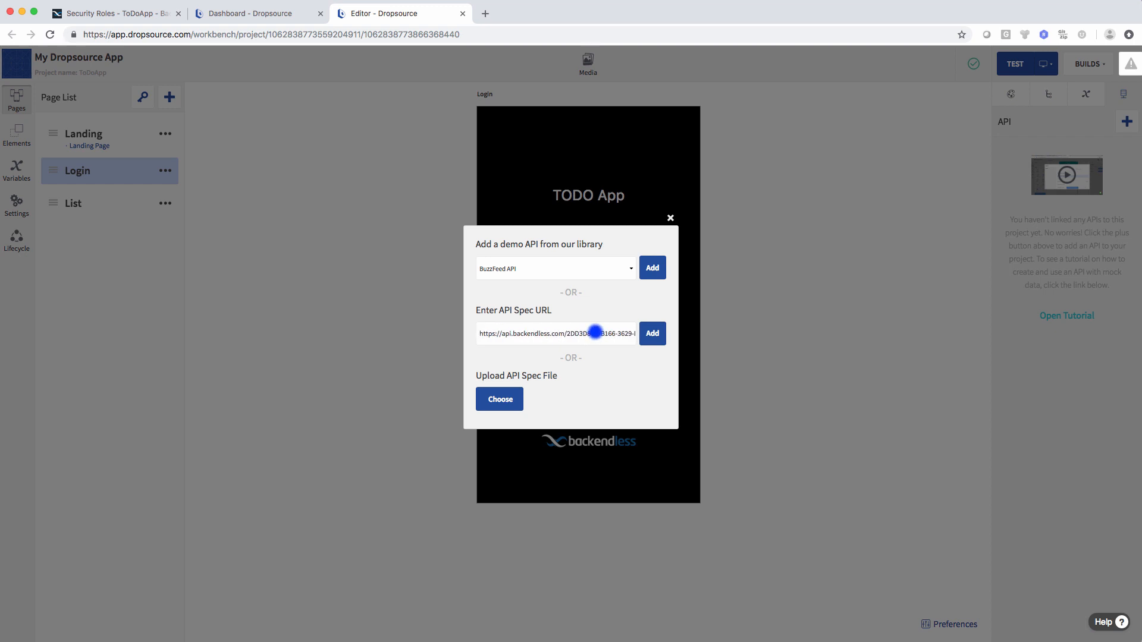
{"action": "left_click", "coordinate": [653, 331]}
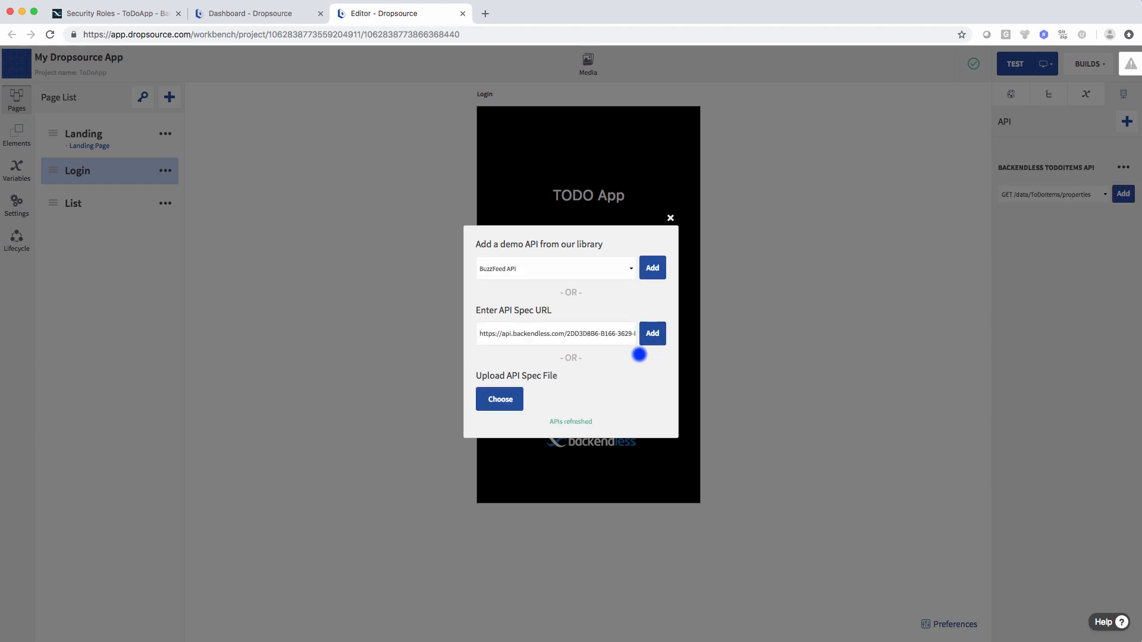
{"action": "left_click", "coordinate": [670, 220]}
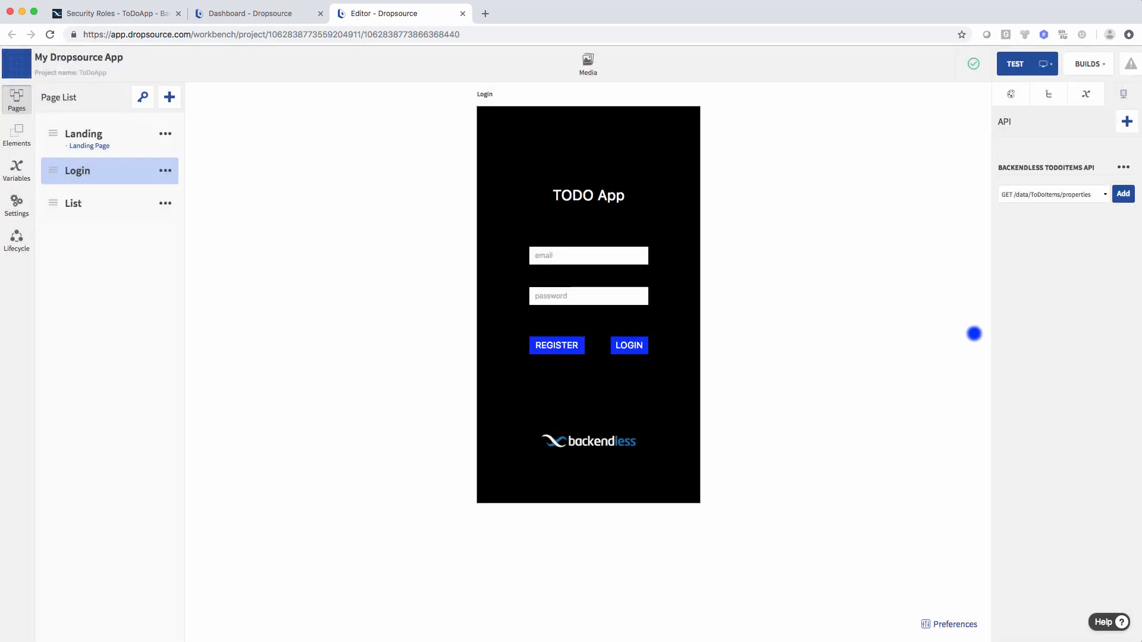
{"action": "left_click", "coordinate": [99, 203]}
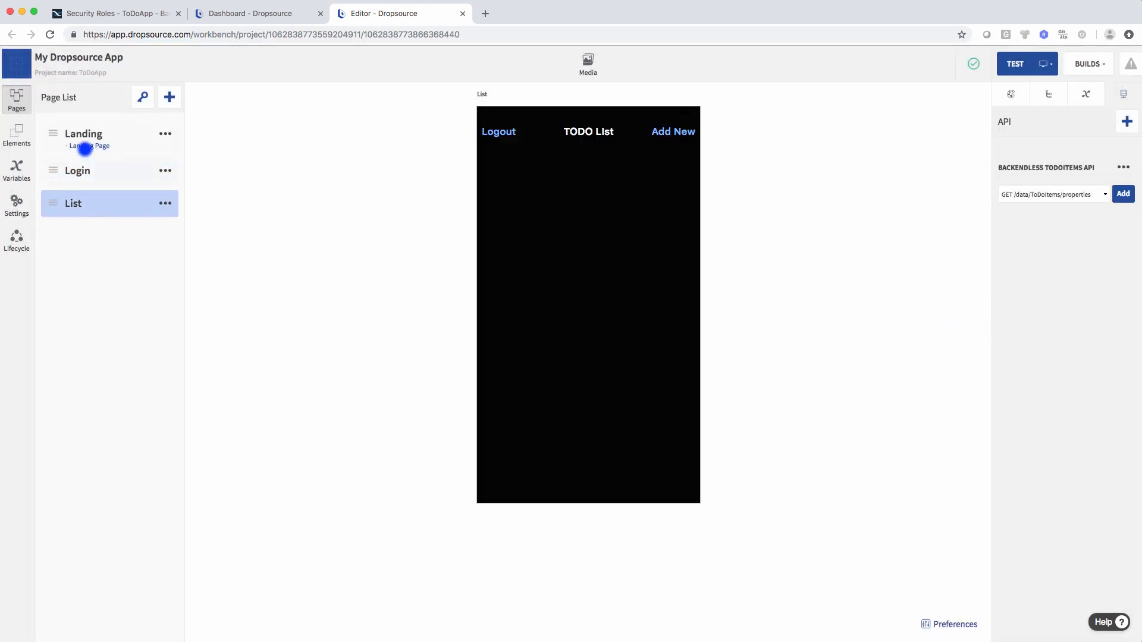
- Return the canvas to the Login page and list the API endpoints, including POST /users/login
{"action": "left_click", "coordinate": [84, 146]}
{"action": "left_click", "coordinate": [85, 169]}
{"action": "left_click", "coordinate": [91, 208]}
{"action": "left_click", "coordinate": [77, 170]}
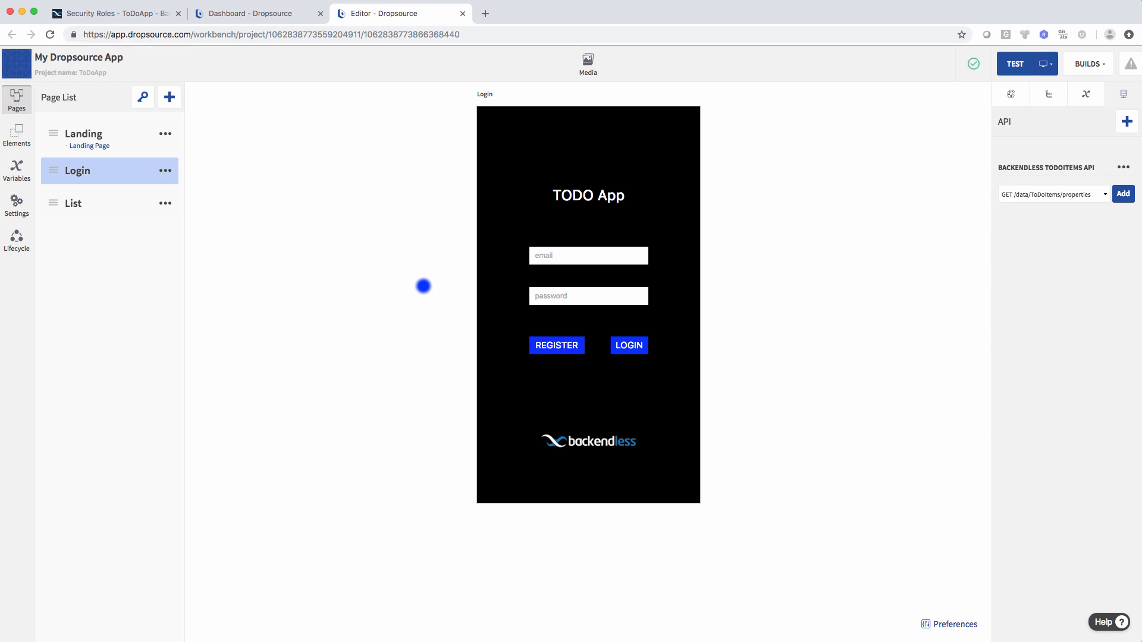
{"action": "left_click", "coordinate": [1069, 196]}
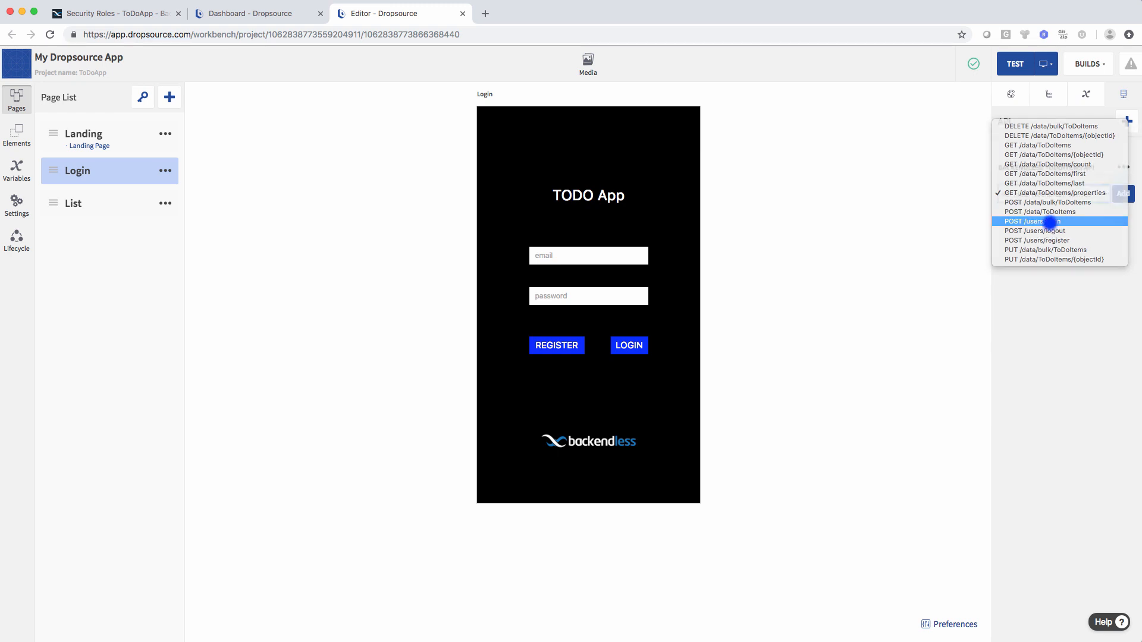
- Add the POST /users/login request to the Login page and open its details
{"action": "left_click", "coordinate": [1054, 222]}
{"action": "left_click", "coordinate": [1122, 194]}
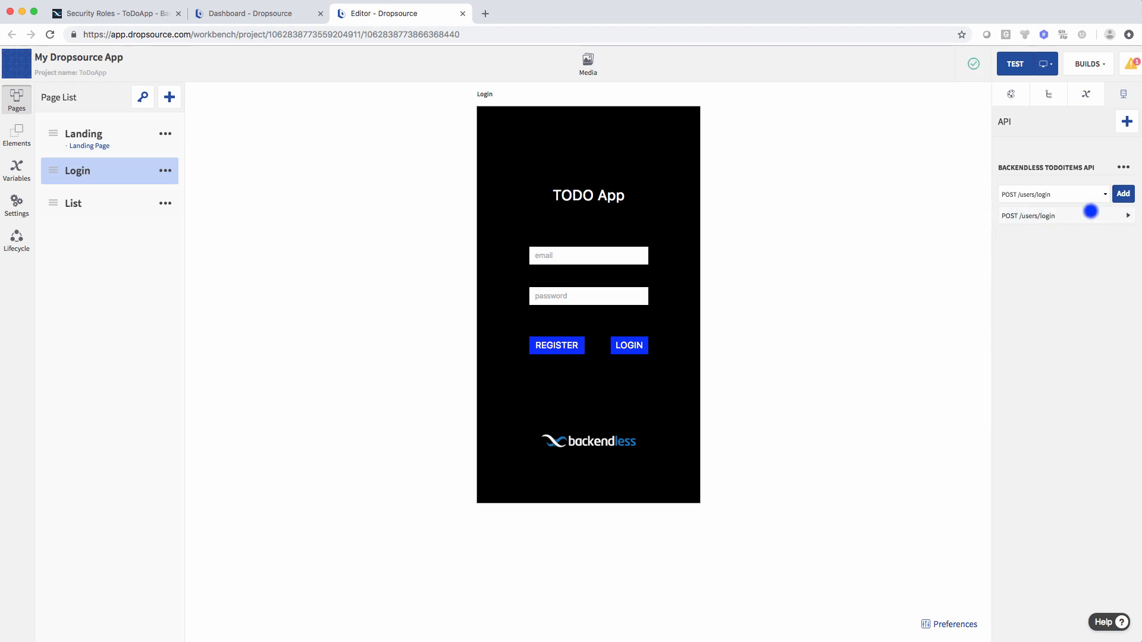
{"action": "left_click", "coordinate": [1062, 215]}
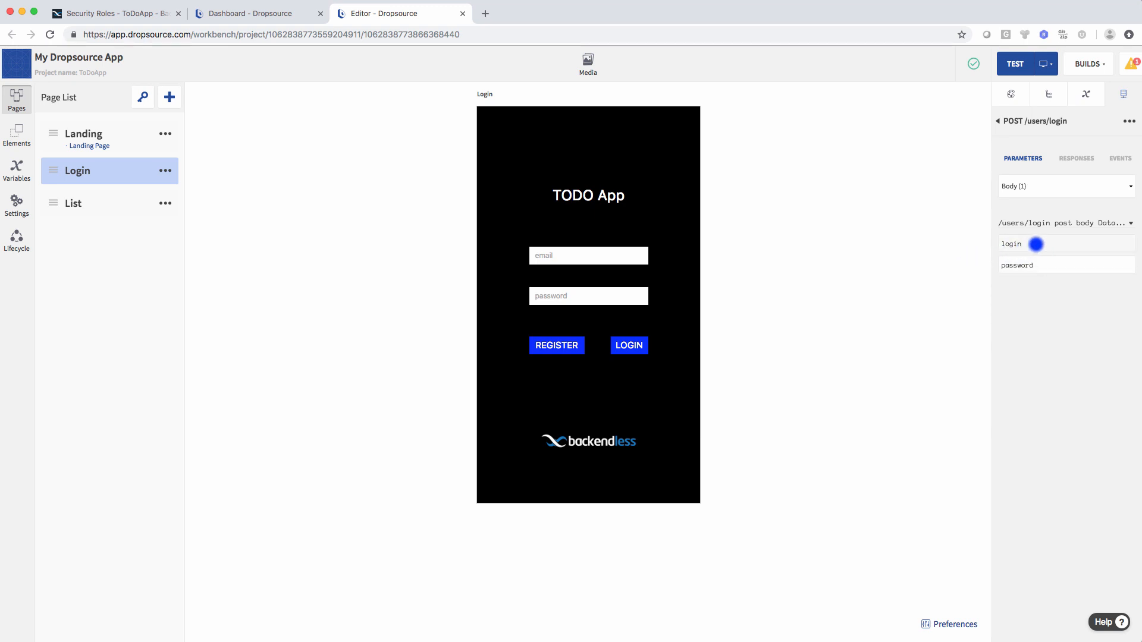
- Bind the login parameter to the email field and password to the password field
{"action": "left_click_drag", "start_coordinate": [1036, 244], "coordinate": [583, 257]}
{"action": "left_click_drag", "start_coordinate": [1020, 269], "coordinate": [600, 296]}
{"action": "left_click", "coordinate": [631, 348]}
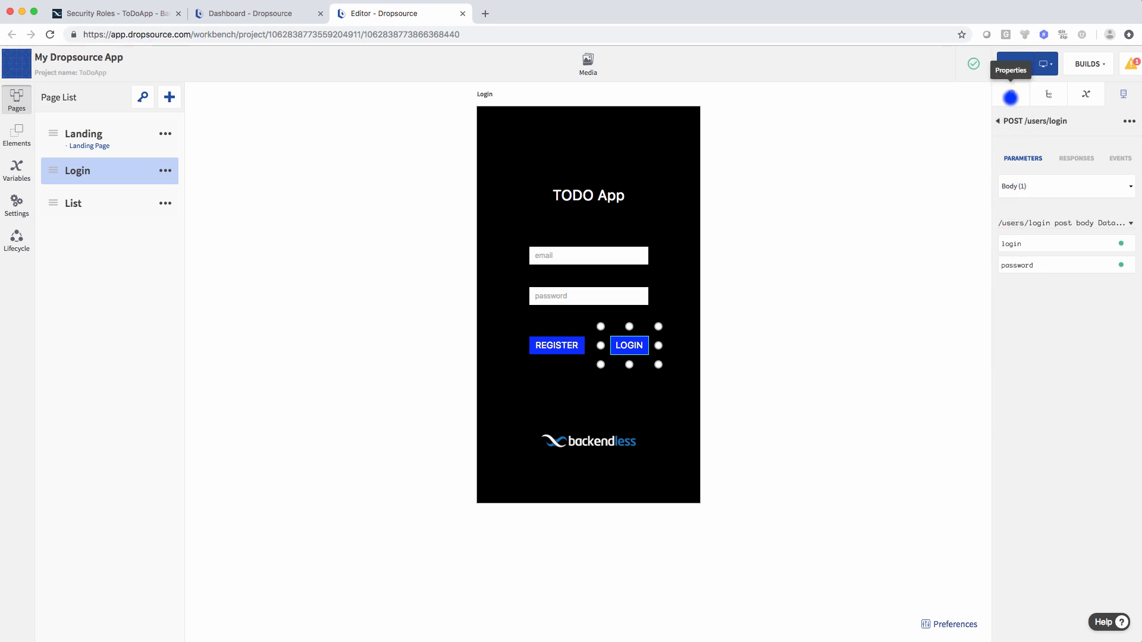
- Give LOGIN's Tapped event a Run API Request action calling POST /users/login
{"action": "left_click", "coordinate": [1001, 95]}
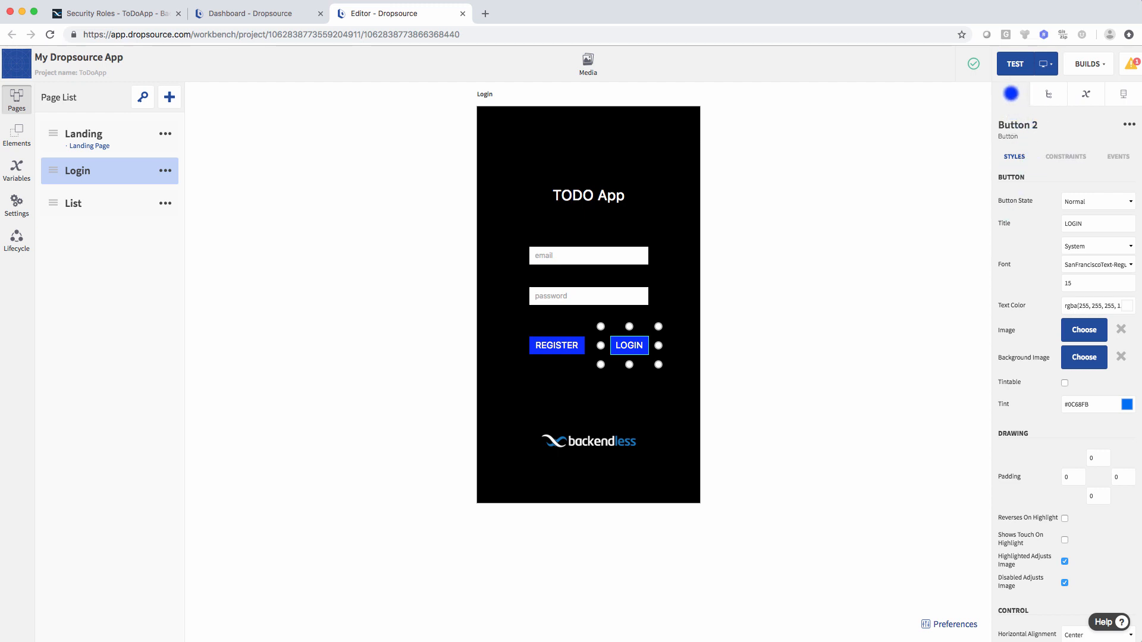
{"action": "left_click", "coordinate": [1118, 156]}
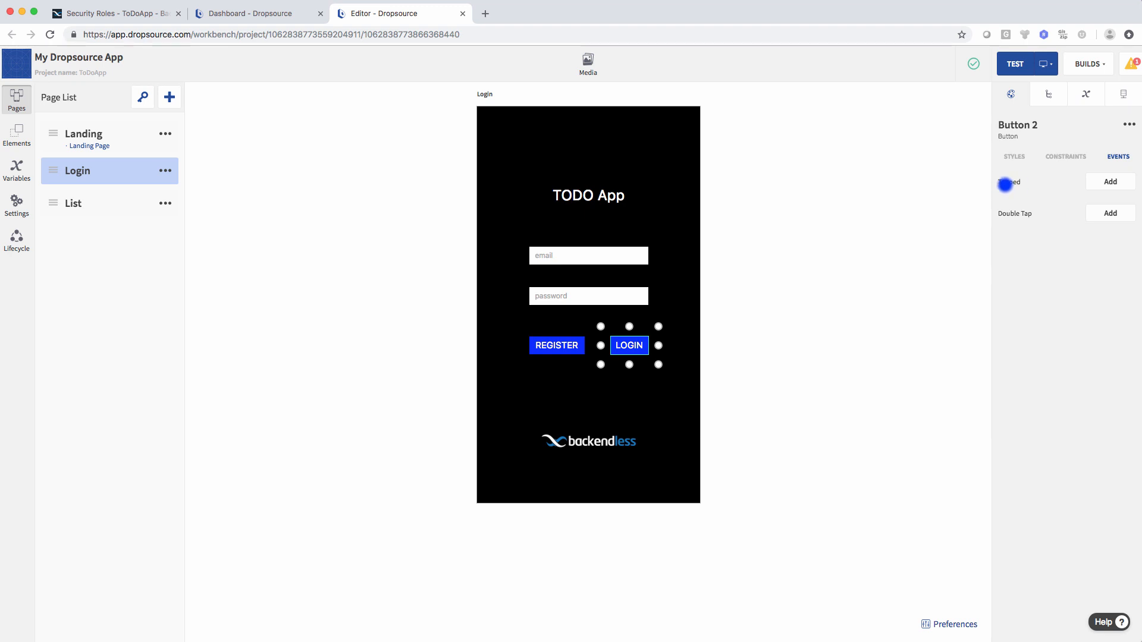
{"action": "left_click", "coordinate": [1103, 183]}
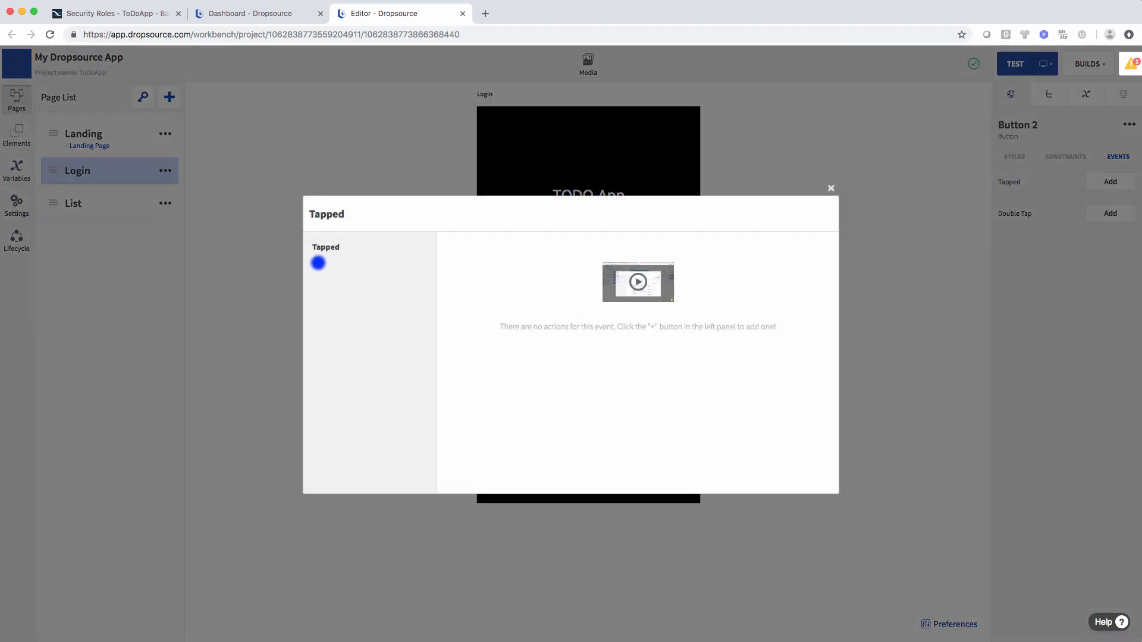
{"action": "left_click", "coordinate": [318, 262]}
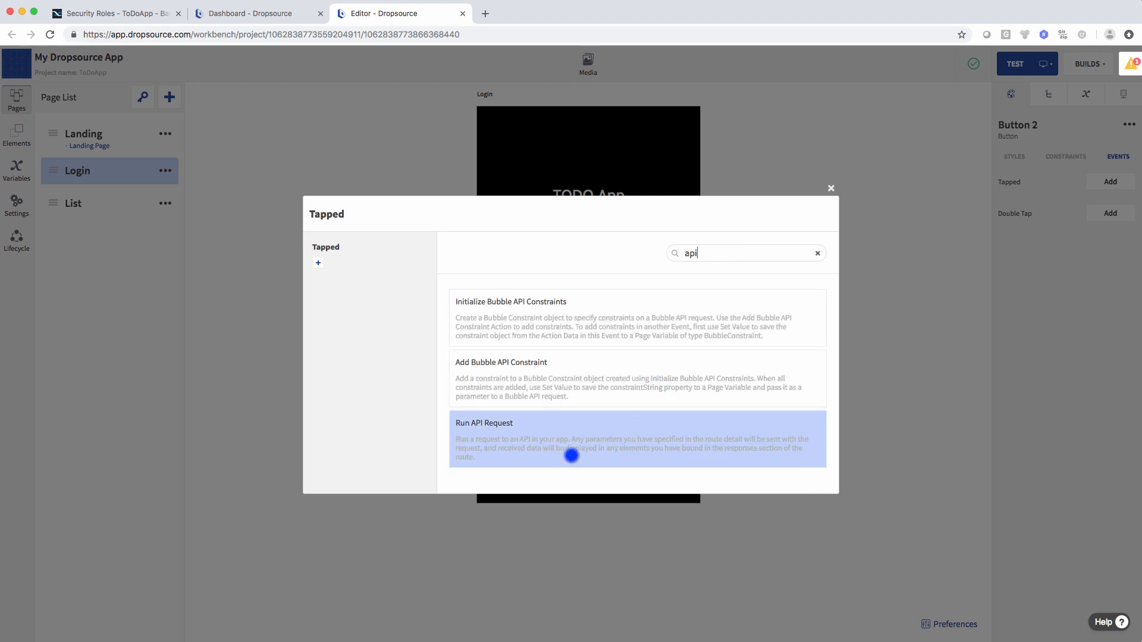
{"action": "left_click", "coordinate": [512, 429]}
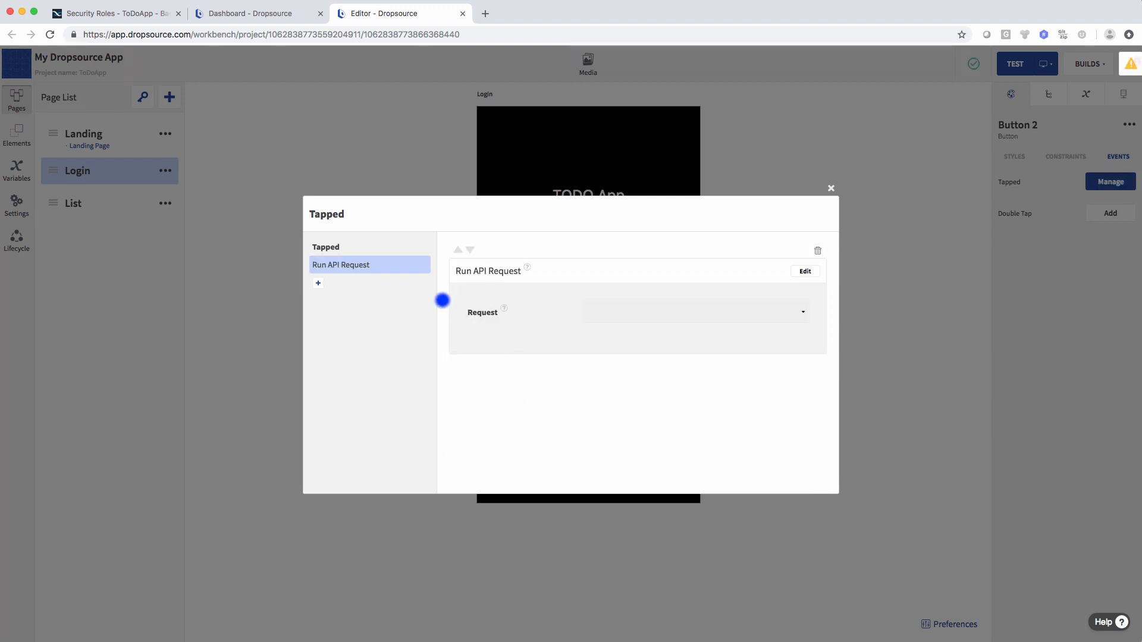
{"action": "left_click", "coordinate": [805, 271]}
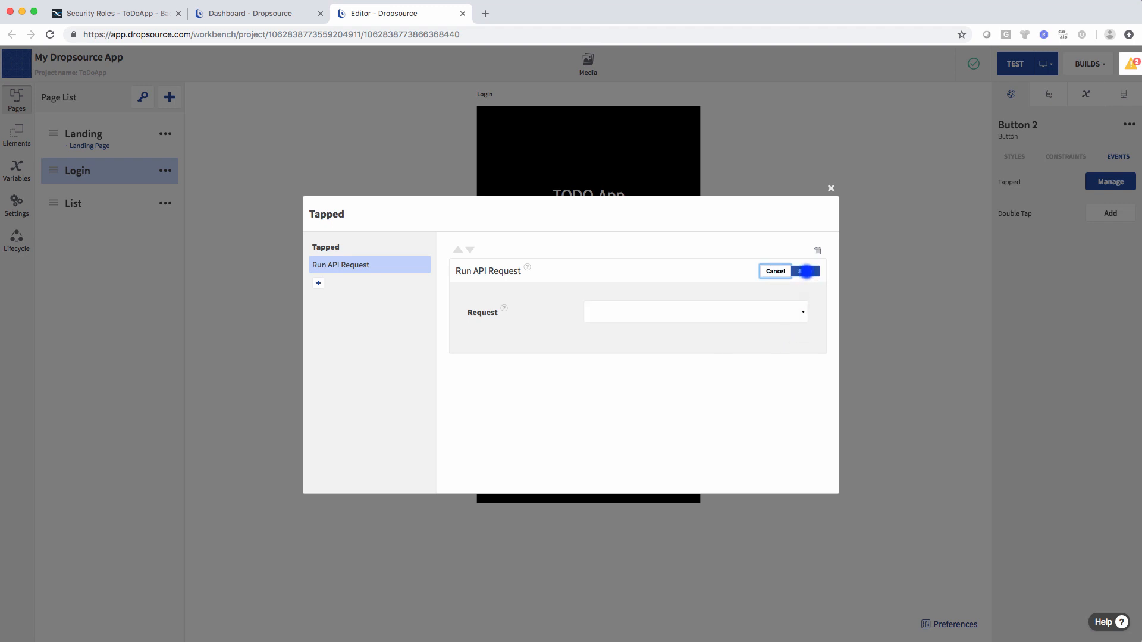
{"action": "left_click", "coordinate": [688, 312]}
{"action": "left_click", "coordinate": [641, 360]}
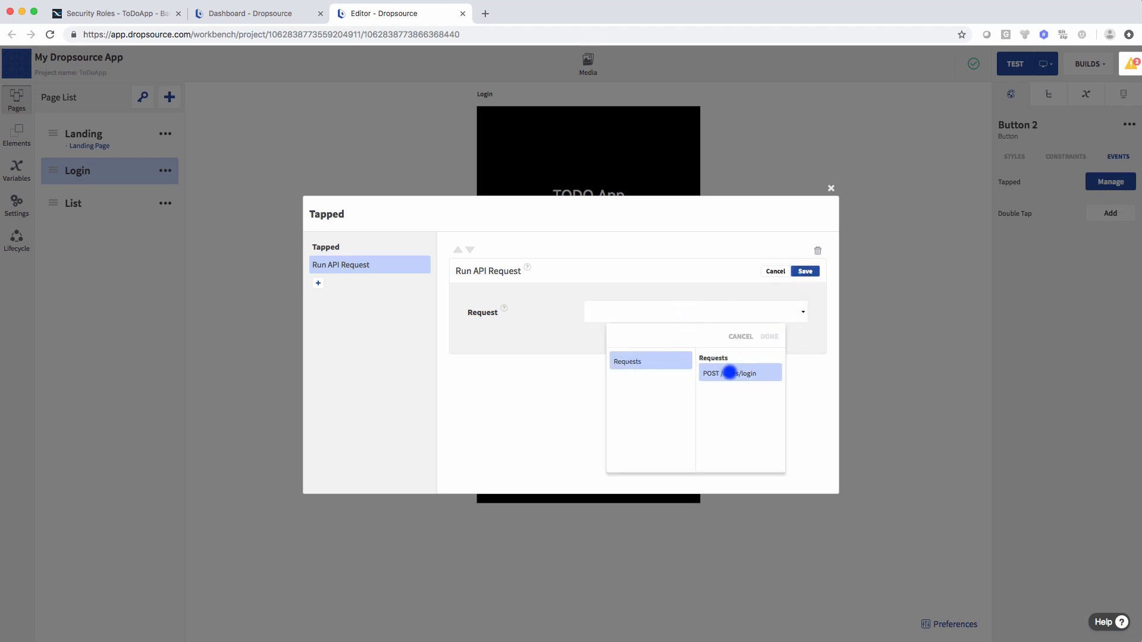
{"action": "left_click", "coordinate": [768, 334]}
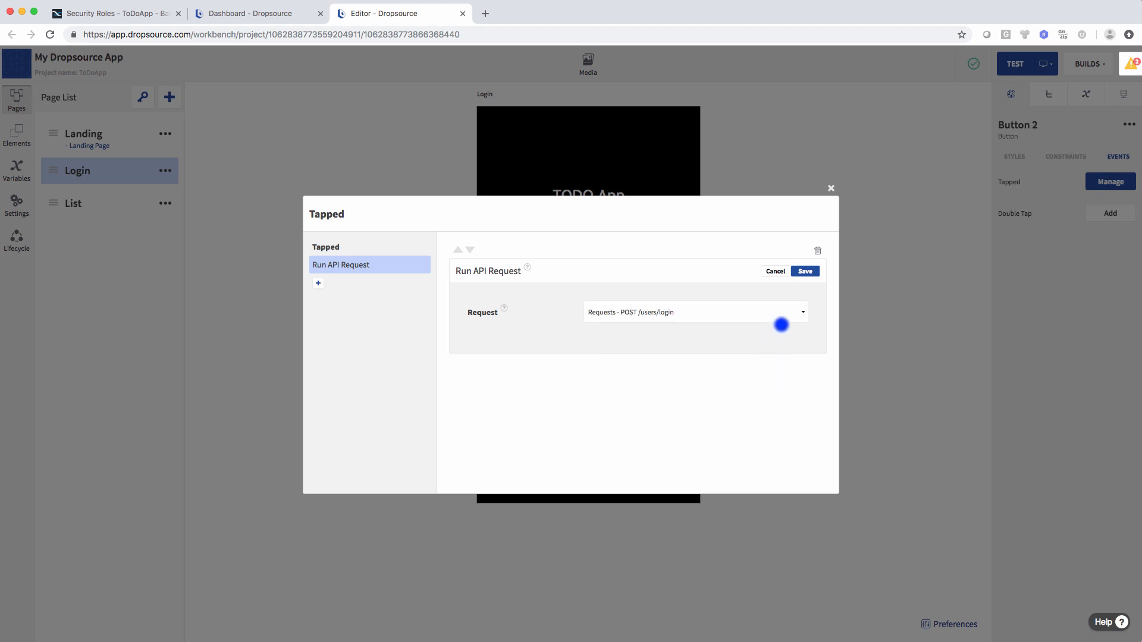
{"action": "left_click", "coordinate": [805, 271]}
{"action": "left_click", "coordinate": [831, 188]}
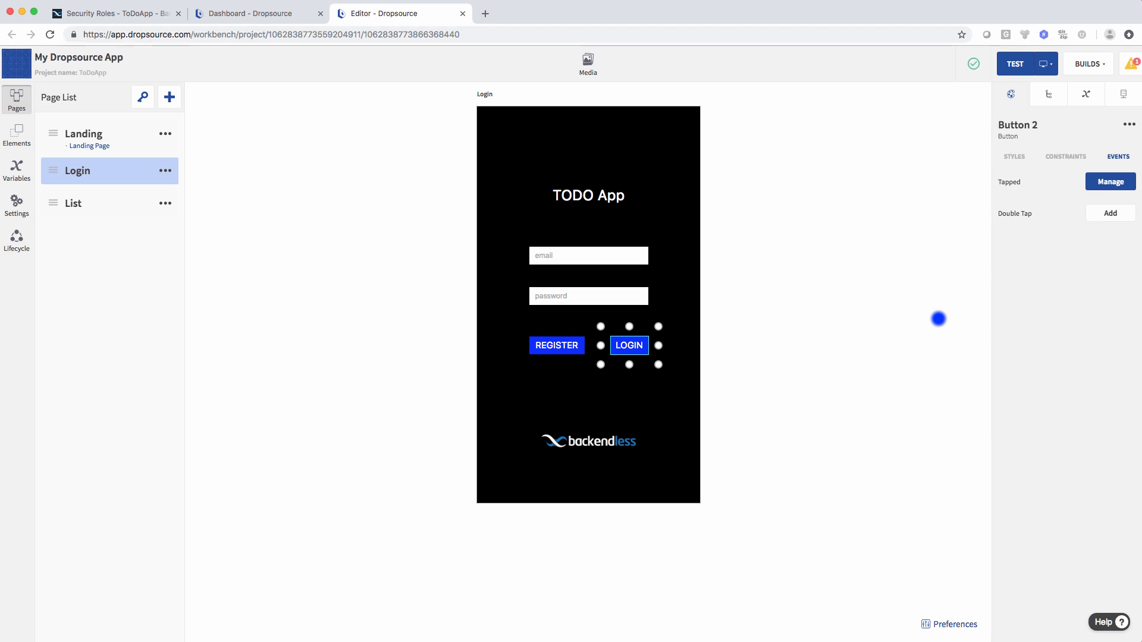
- Open the Responses view of the POST /users/login request
{"action": "left_click", "coordinate": [919, 320]}
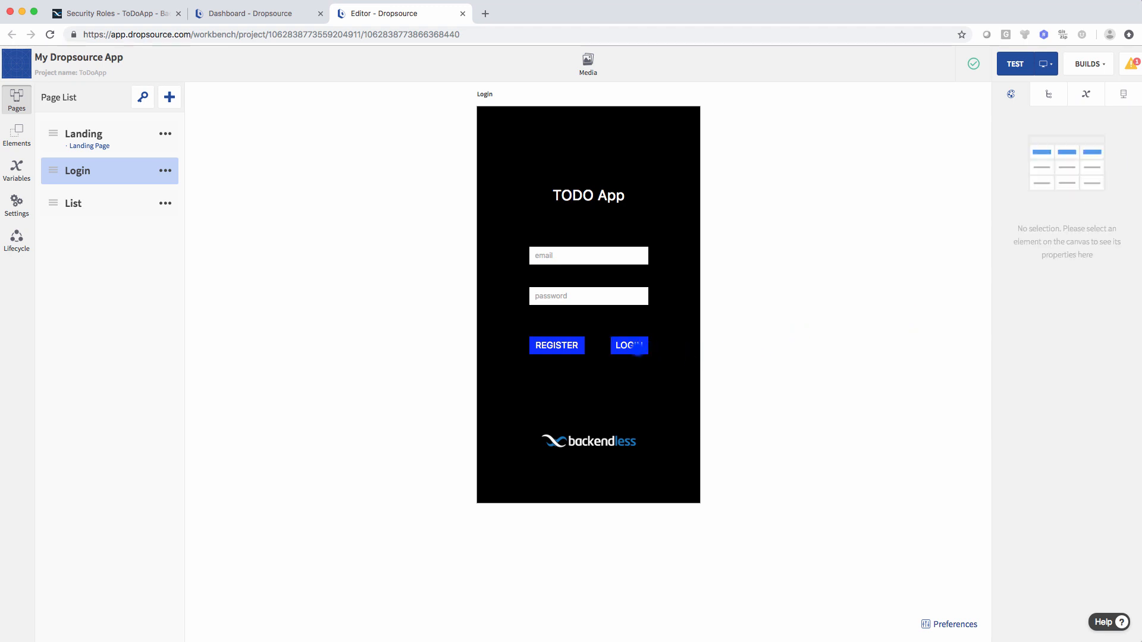
{"action": "left_click", "coordinate": [637, 348]}
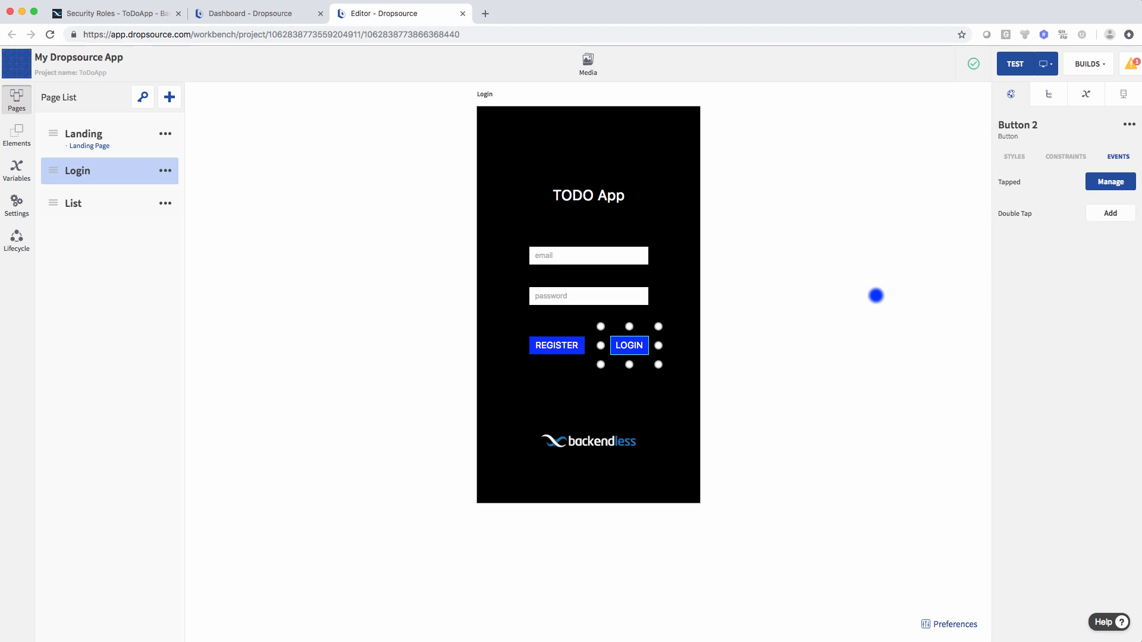
{"action": "left_click", "coordinate": [867, 296]}
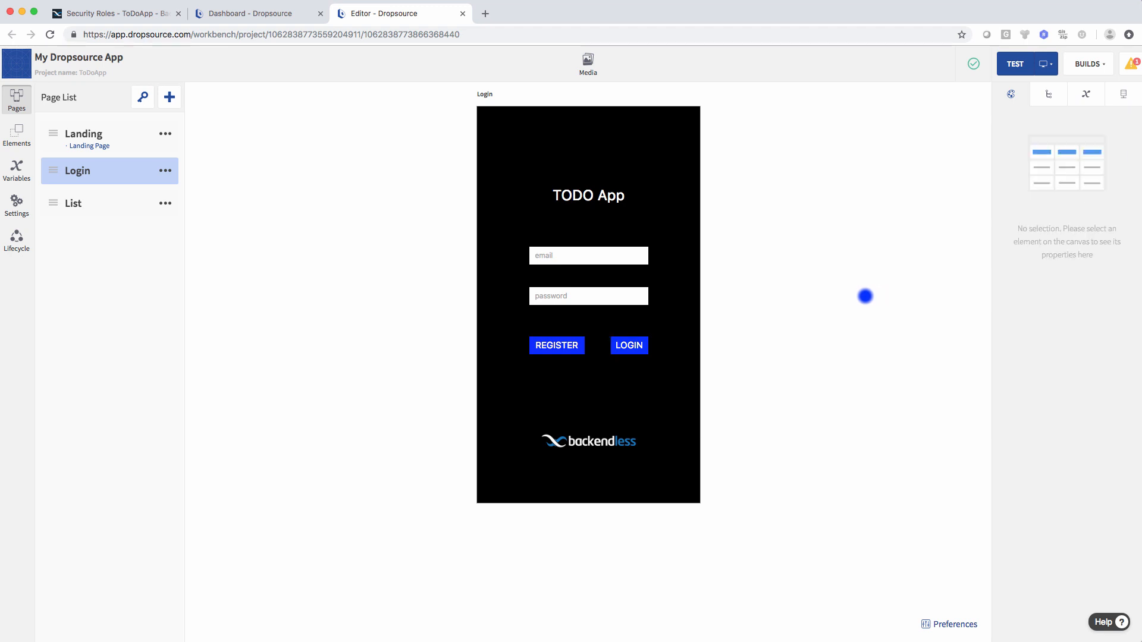
{"action": "left_click", "coordinate": [1124, 93]}
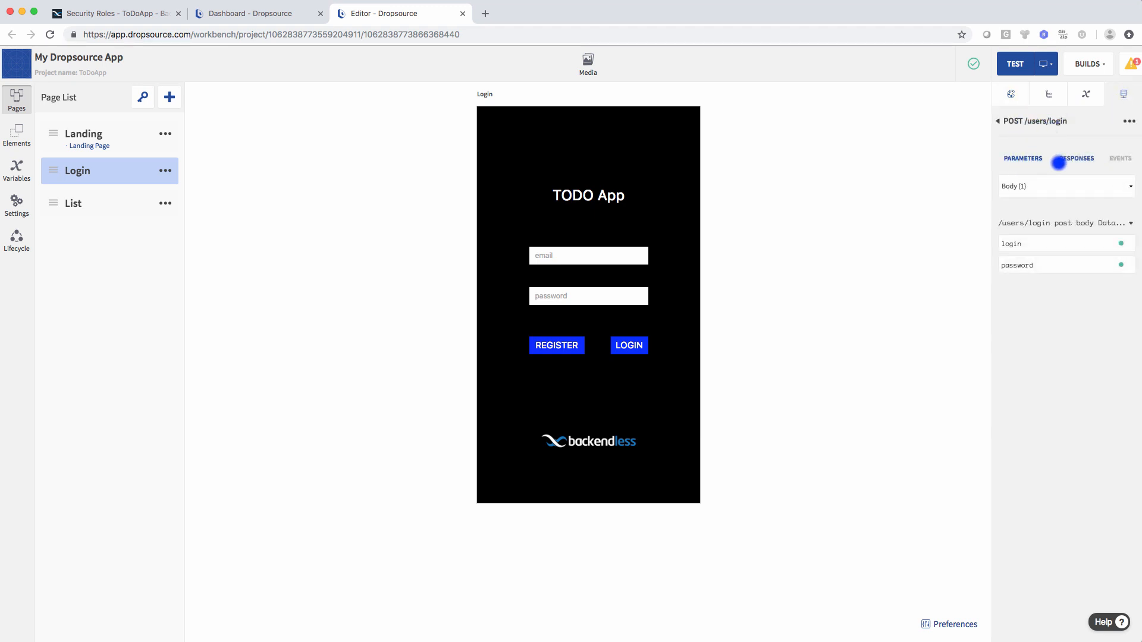
{"action": "left_click", "coordinate": [1078, 157]}
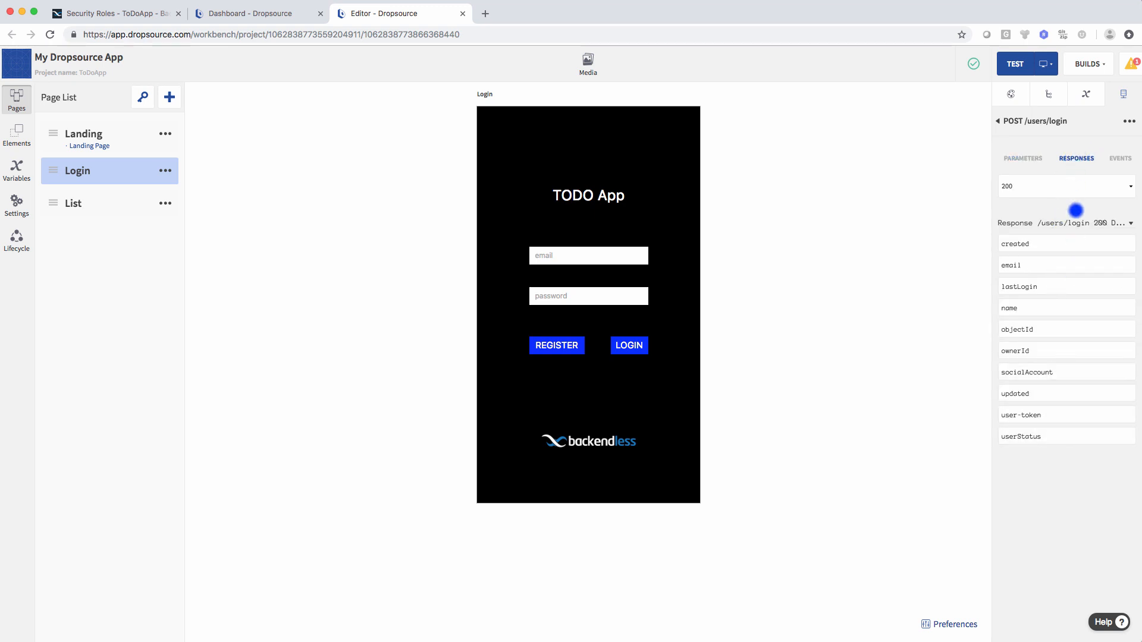
- Switch the response code to 400 to show the BackendlessError code and message
{"action": "left_click", "coordinate": [1107, 188]}
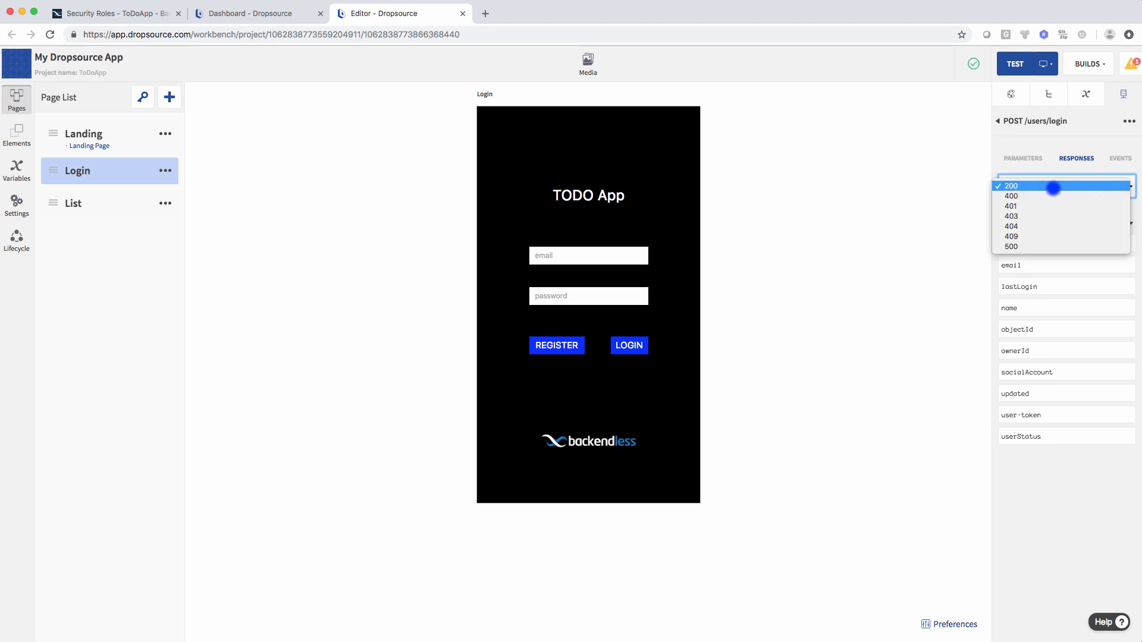
{"action": "left_click", "coordinate": [1011, 185]}
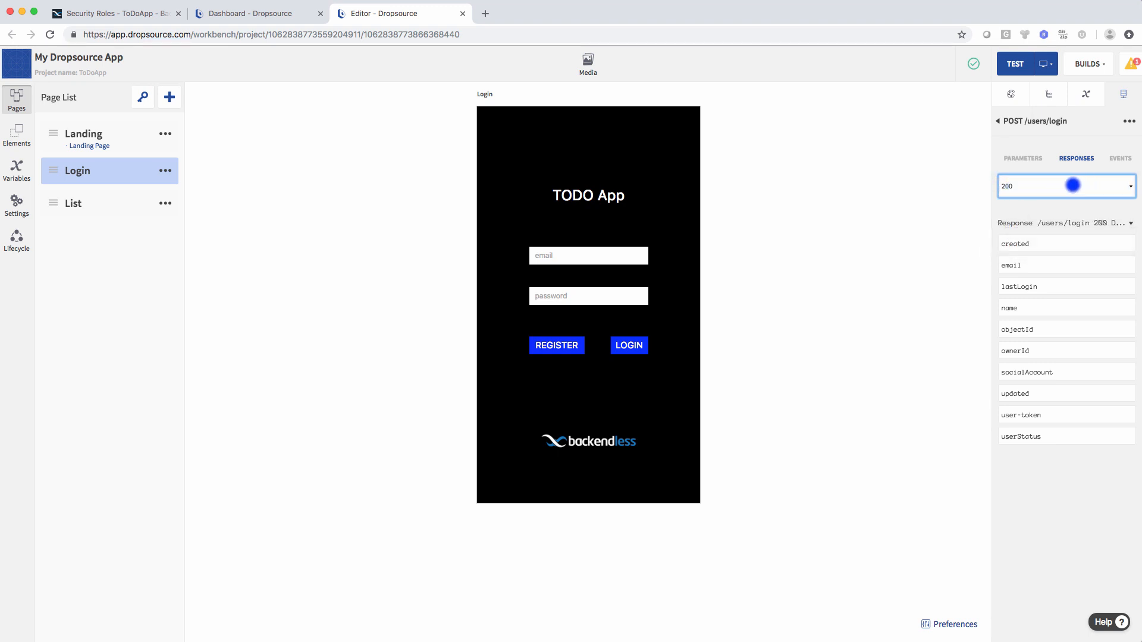
{"action": "left_click", "coordinate": [1055, 189]}
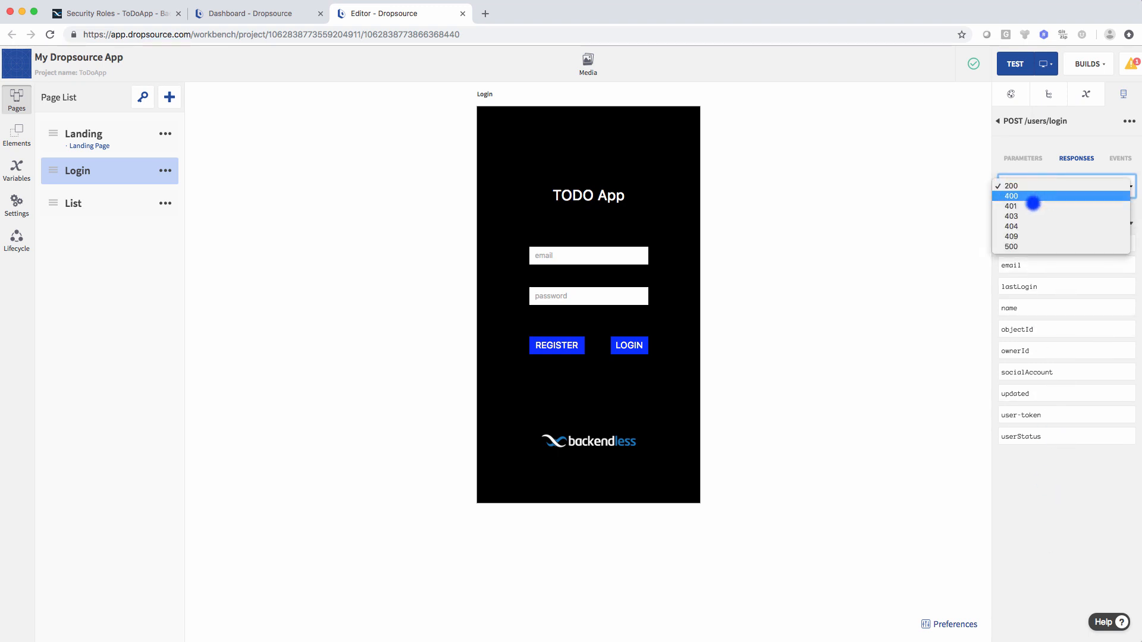
{"action": "left_click", "coordinate": [1050, 148]}
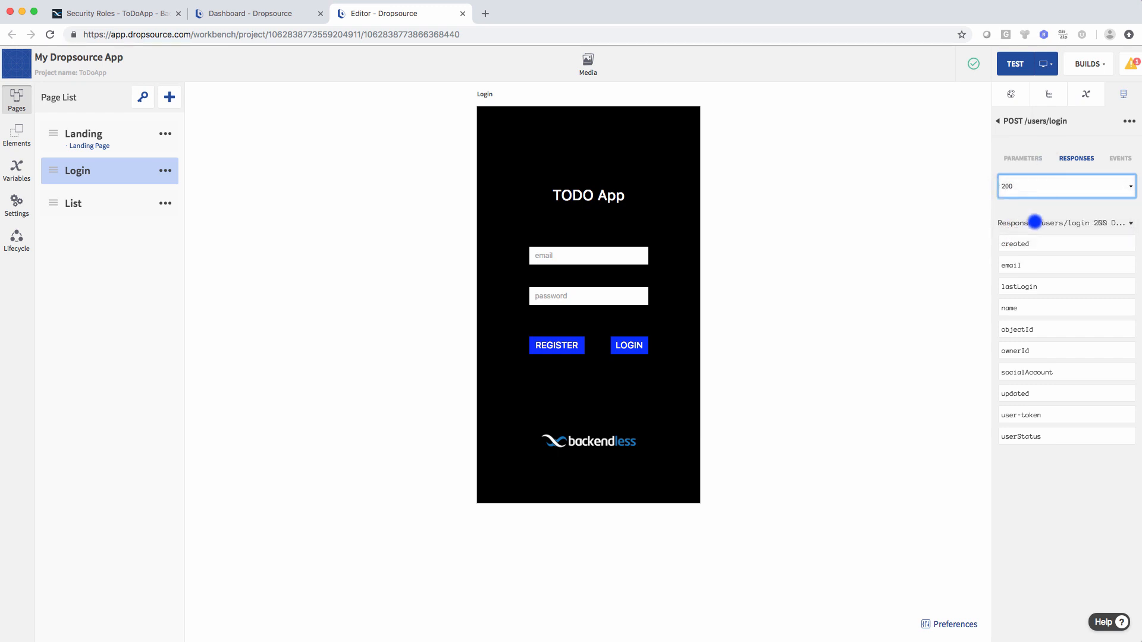
{"action": "left_click", "coordinate": [1031, 184]}
{"action": "left_click", "coordinate": [1024, 191]}
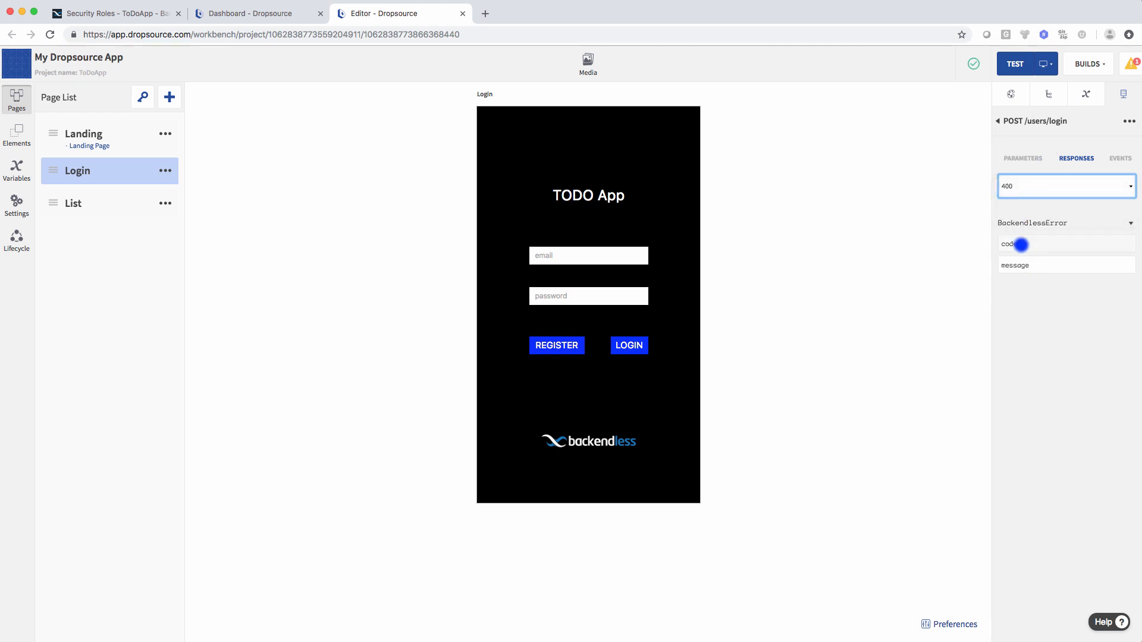
{"action": "left_click", "coordinate": [1036, 190]}
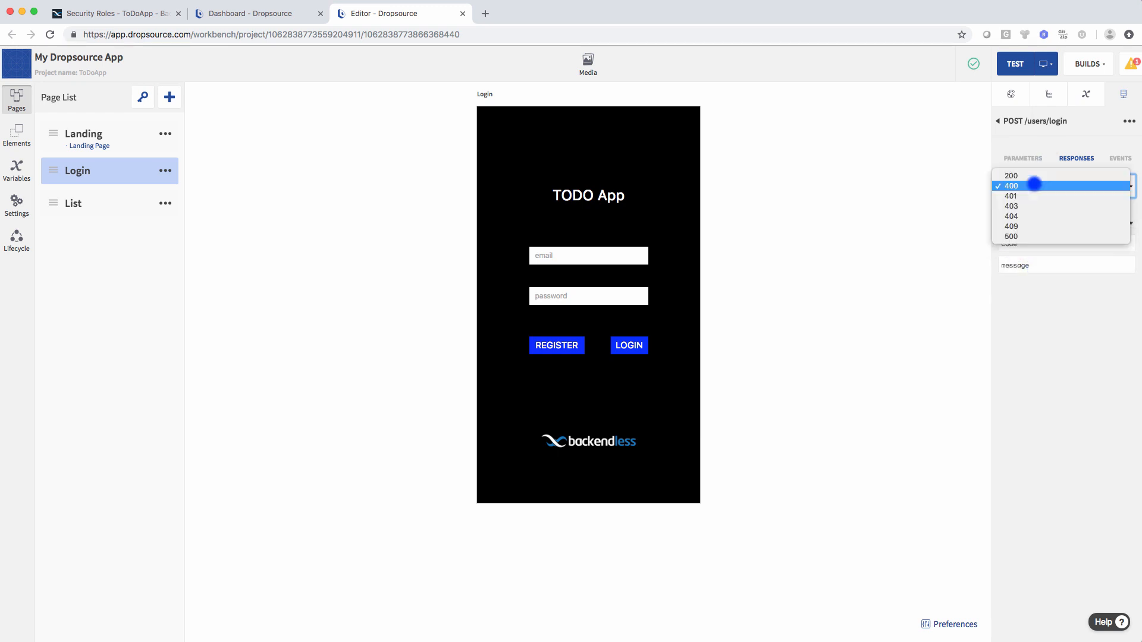
{"action": "left_click", "coordinate": [1034, 302]}
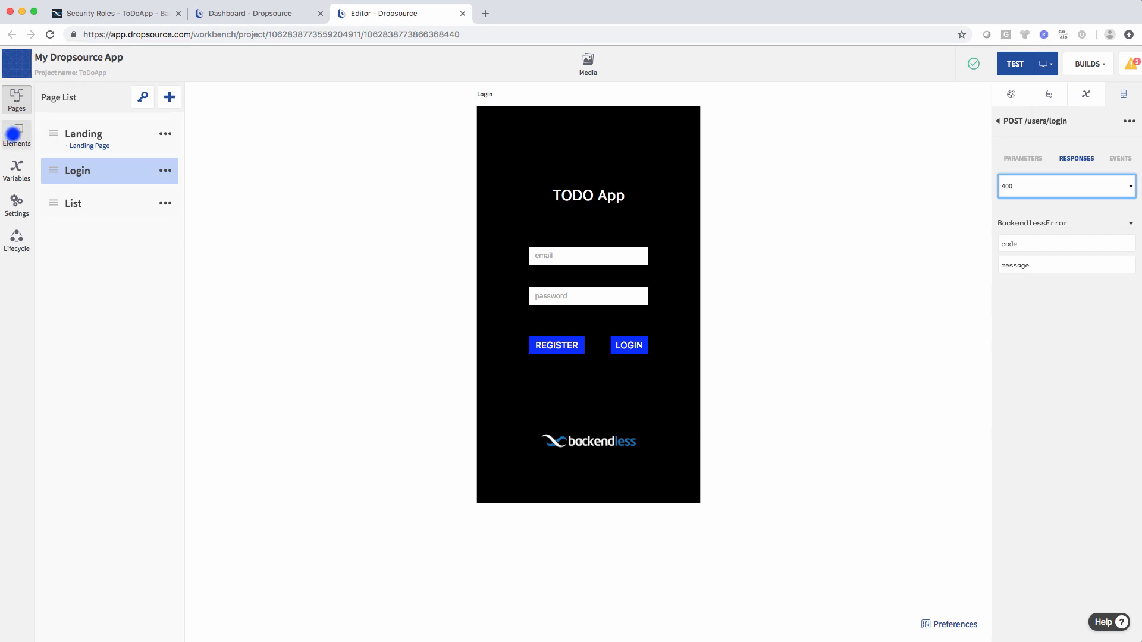
- Place a new Label below the login buttons and stretch it into a taller box
{"action": "left_click", "coordinate": [14, 134]}
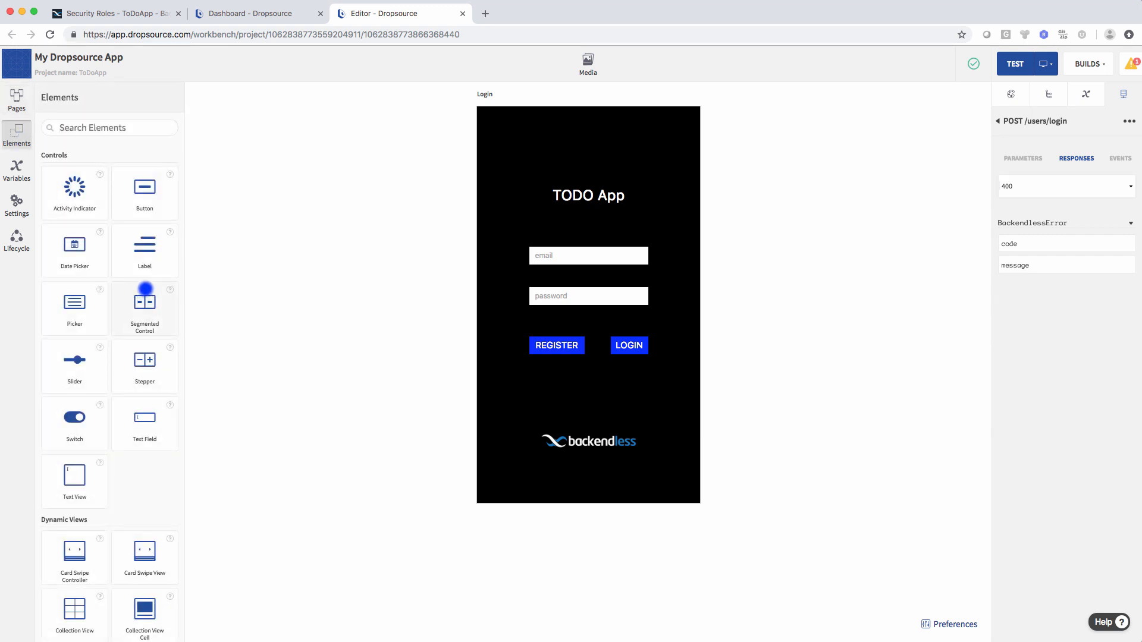
{"action": "left_click_drag", "start_coordinate": [142, 244], "coordinate": [655, 386]}
{"action": "left_click_drag", "start_coordinate": [587, 403], "coordinate": [587, 428]}
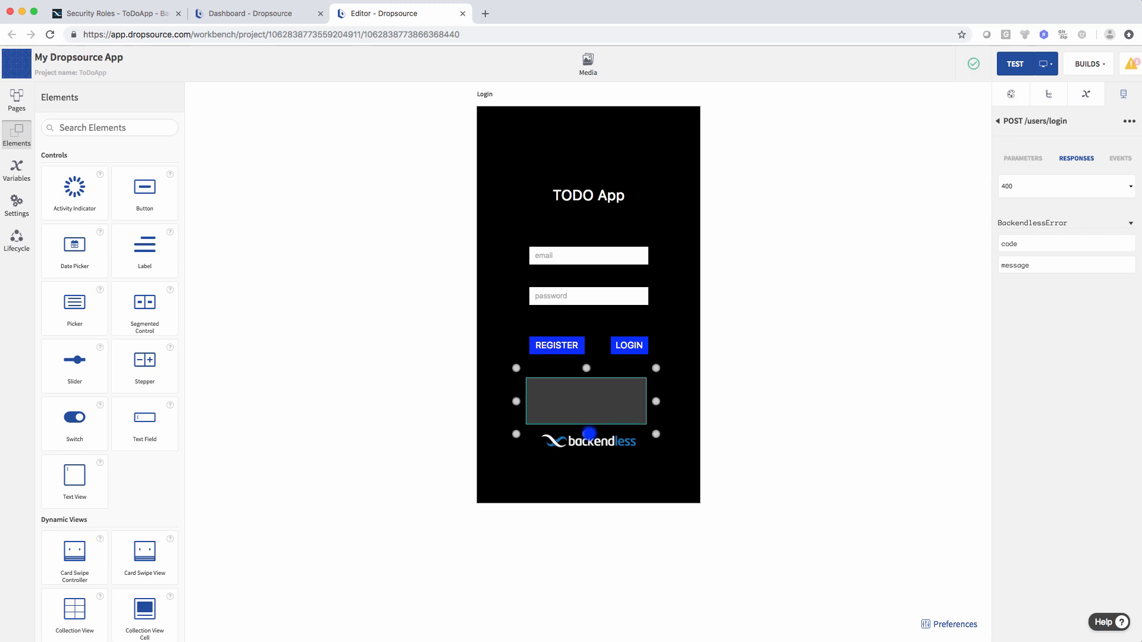
{"action": "left_click_drag", "start_coordinate": [587, 368], "coordinate": [587, 365]}
{"action": "mouse_move", "coordinate": [596, 442]}
{"action": "left_mouse_down"}
{"action": "mouse_move", "coordinate": [593, 453]}
{"action": "mouse_move", "coordinate": [586, 443]}
{"action": "left_mouse_up"}
{"action": "left_click", "coordinate": [591, 403]}
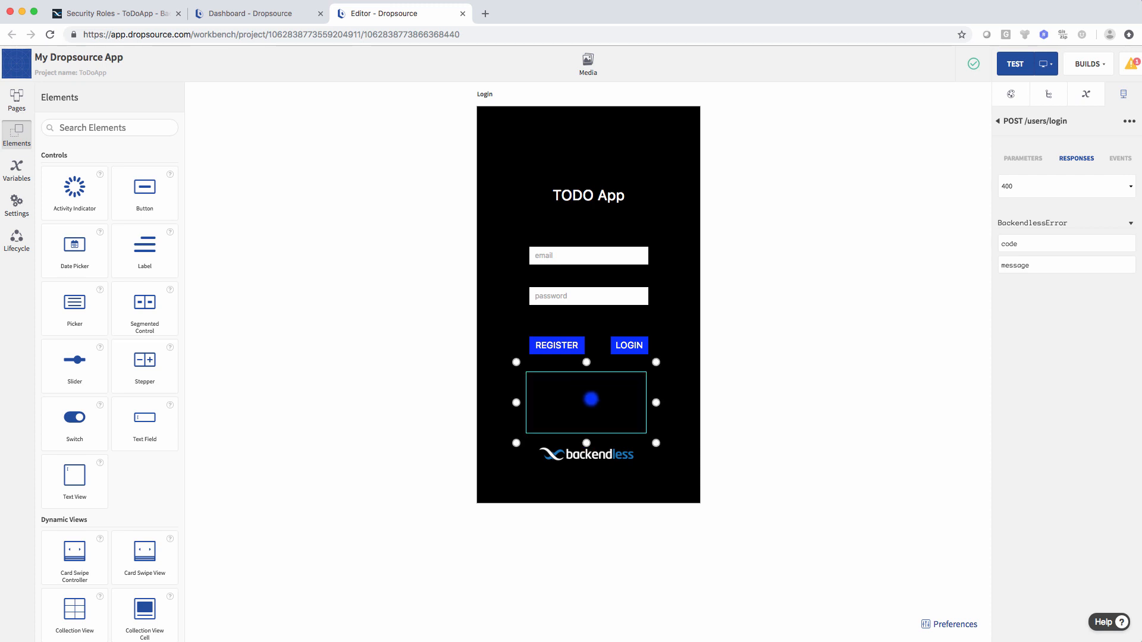
{"action": "left_click", "coordinate": [590, 399]}
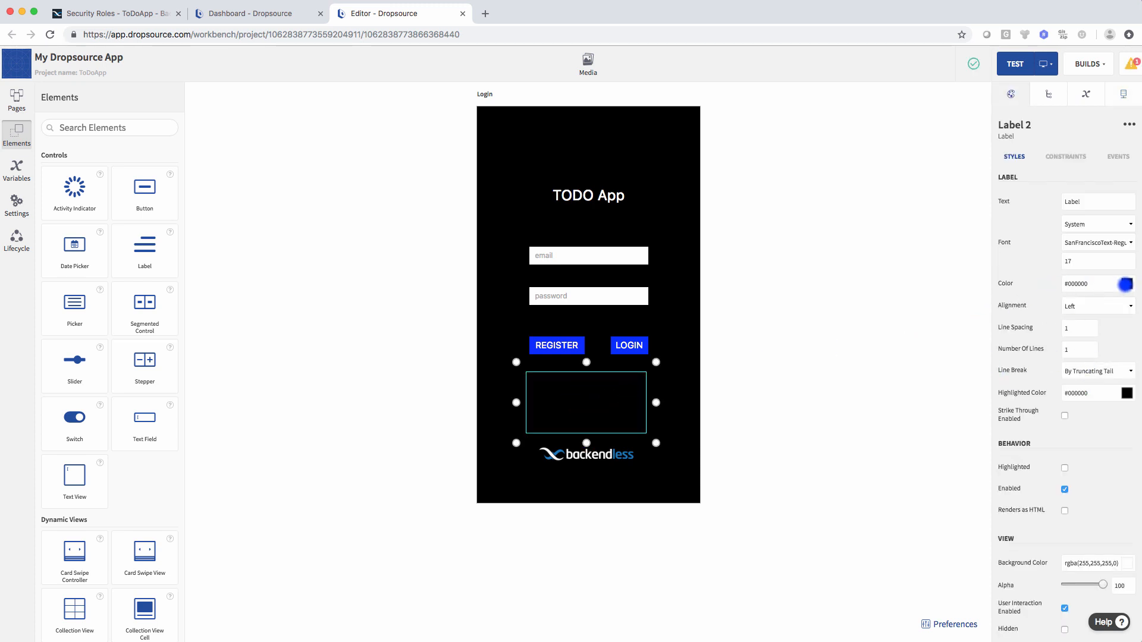
- Style the label with red text, 4 lines, word wrapping and font size 14
{"action": "left_click", "coordinate": [1126, 283]}
{"action": "left_click_drag", "start_coordinate": [1100, 306], "coordinate": [1128, 303]}
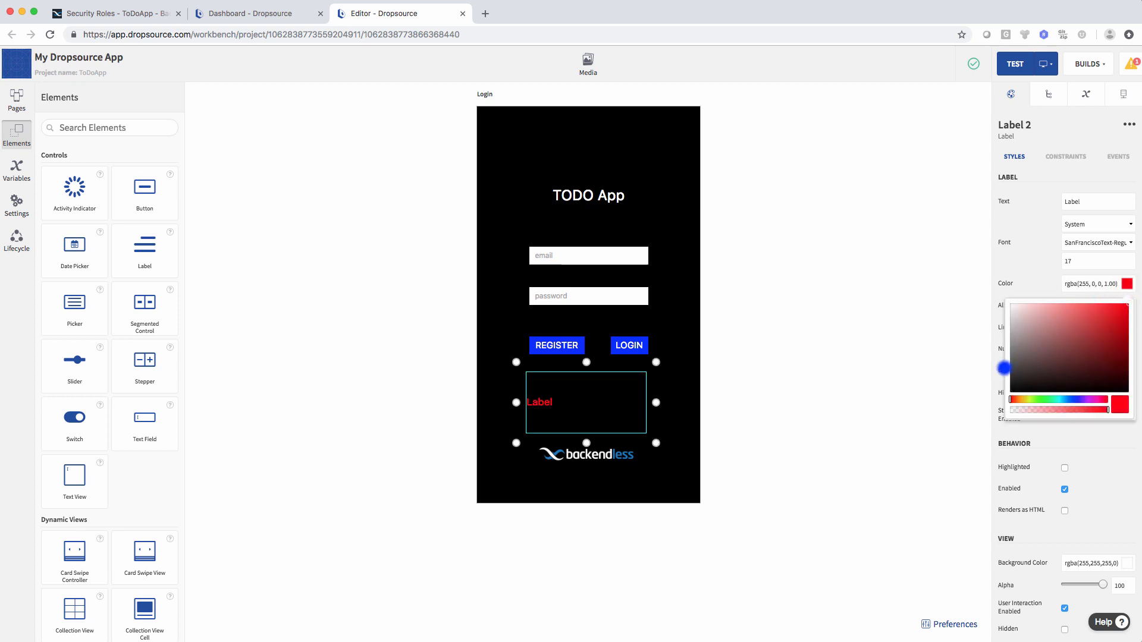
{"action": "left_click", "coordinate": [1037, 274]}
{"action": "left_click_drag", "start_coordinate": [1055, 350], "coordinate": [1096, 353]}
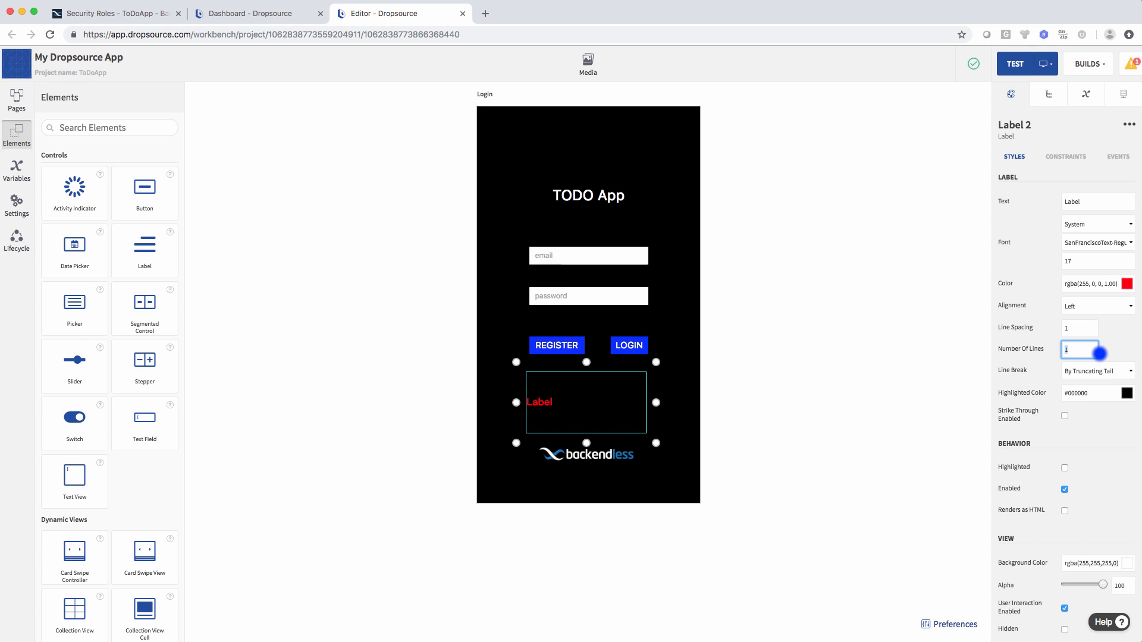
{"action": "type", "text": "4"}
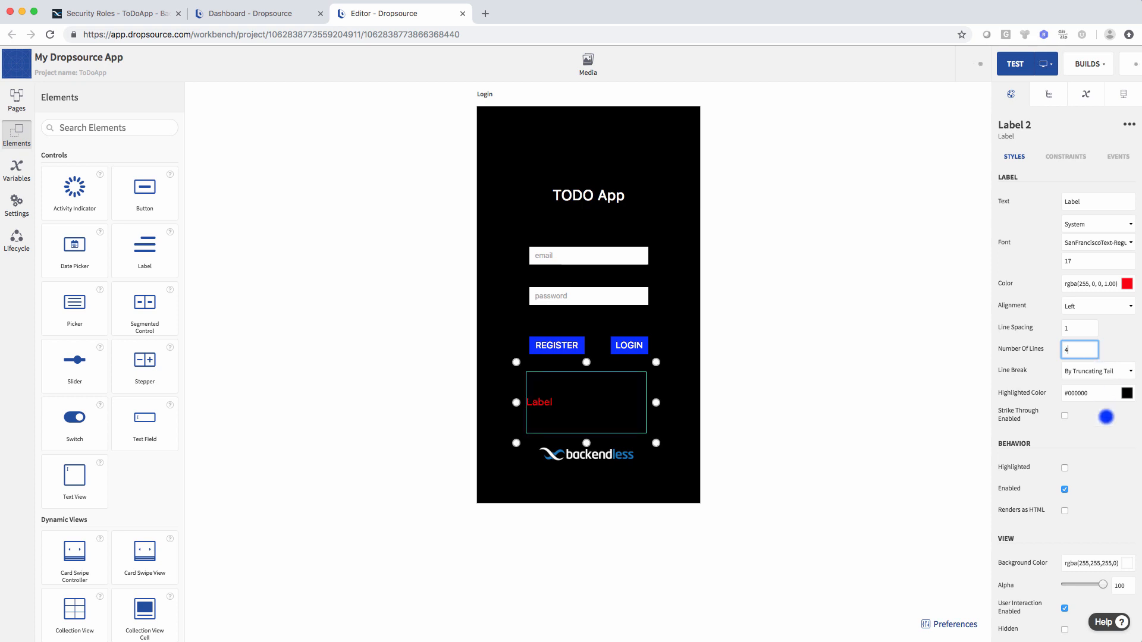
{"action": "left_click", "coordinate": [1087, 371]}
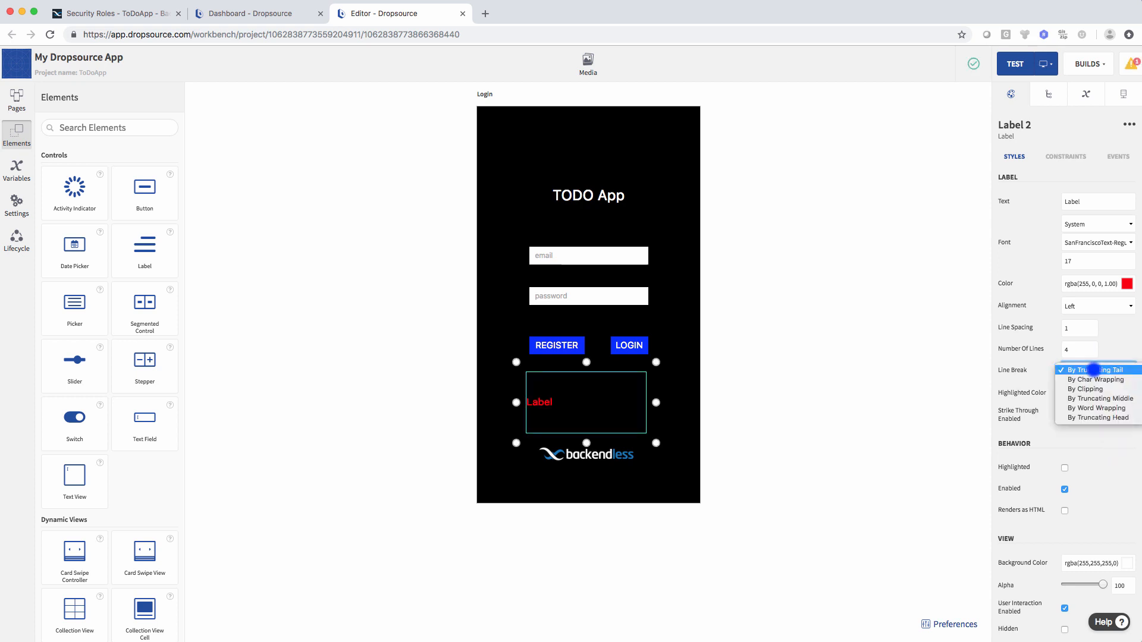
{"action": "left_click", "coordinate": [1097, 408]}
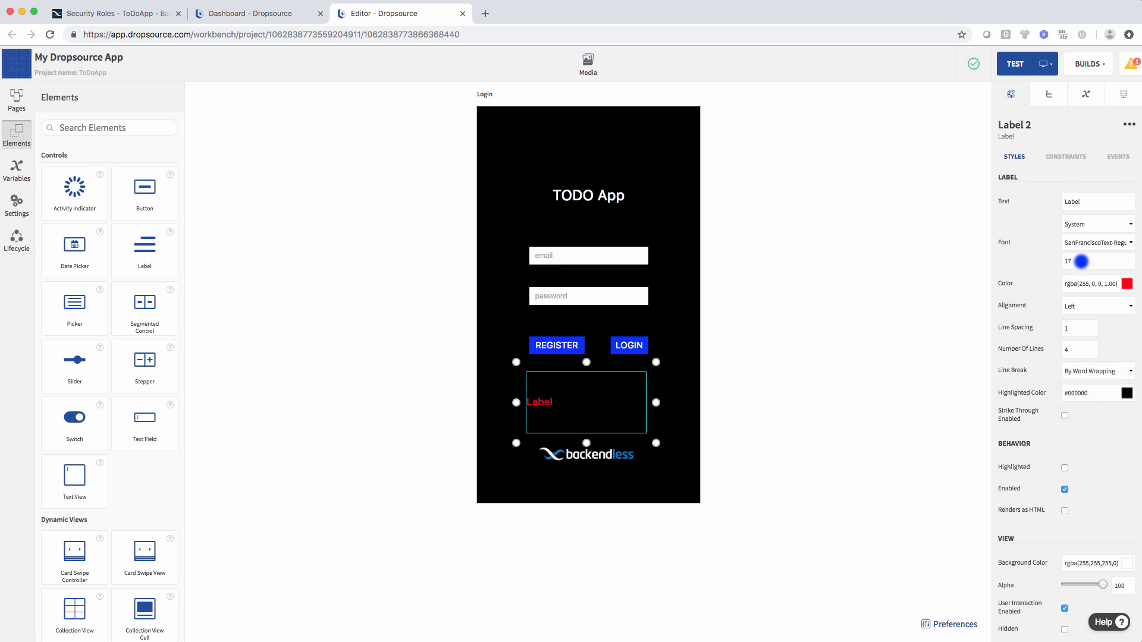
{"action": "left_click", "coordinate": [1081, 262]}
{"action": "left_click_drag", "start_coordinate": [1060, 260], "coordinate": [1092, 262]}
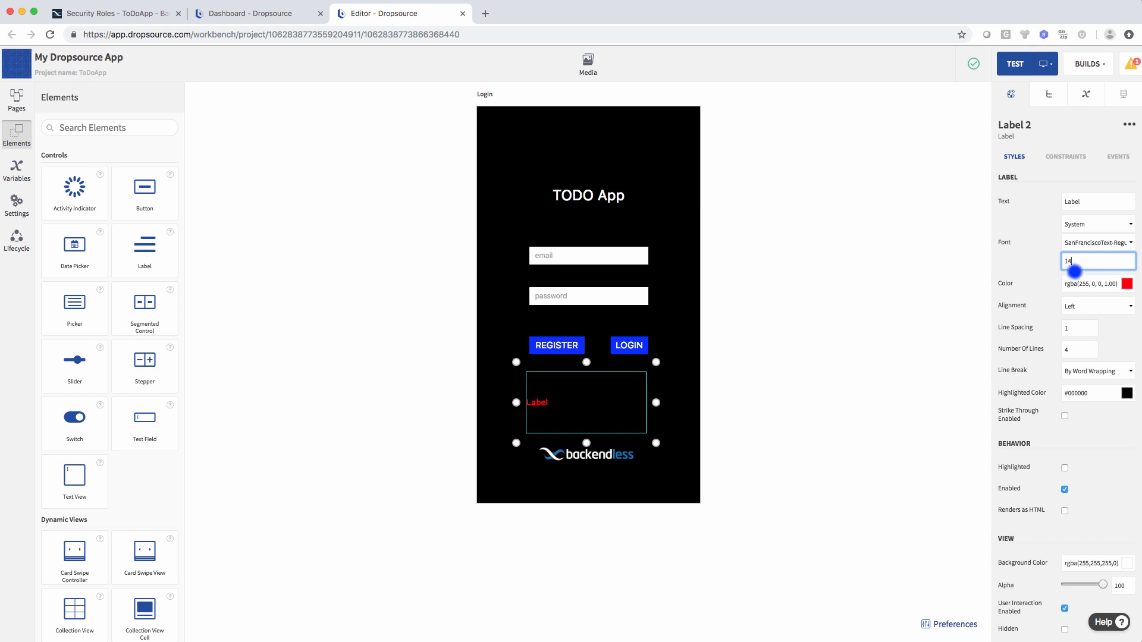
{"action": "left_click", "coordinate": [898, 343]}
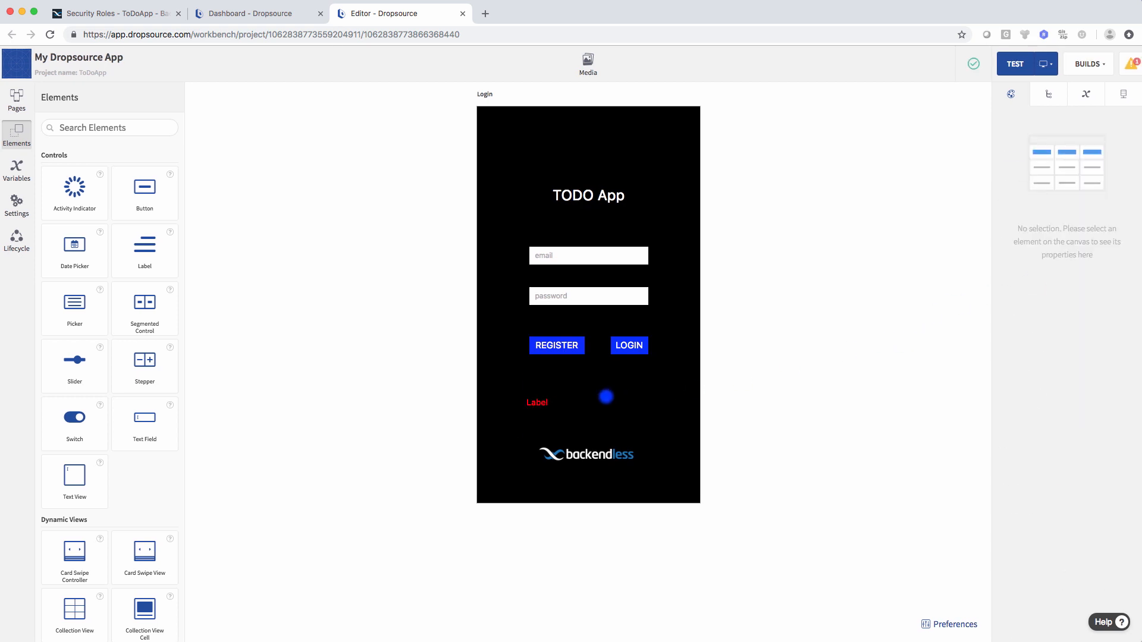
- Clear the label's placeholder text 'Label' so it starts blank
{"action": "left_click", "coordinate": [605, 396]}
{"action": "left_click_drag", "start_coordinate": [1109, 200], "coordinate": [1060, 201]}
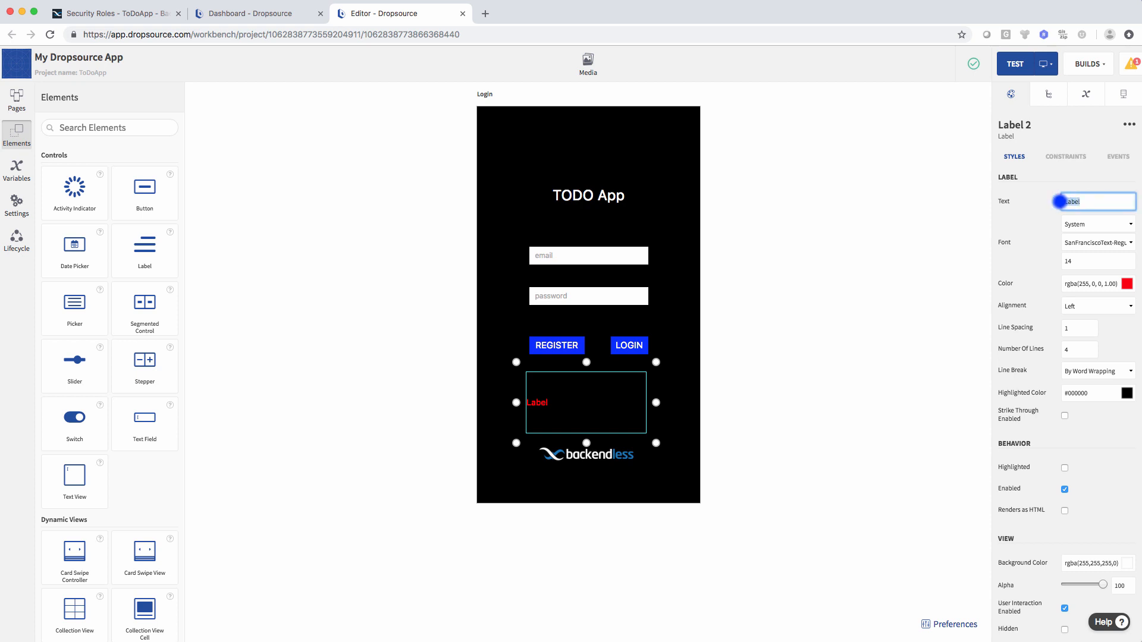
{"action": "key", "text": "BackSpace"}
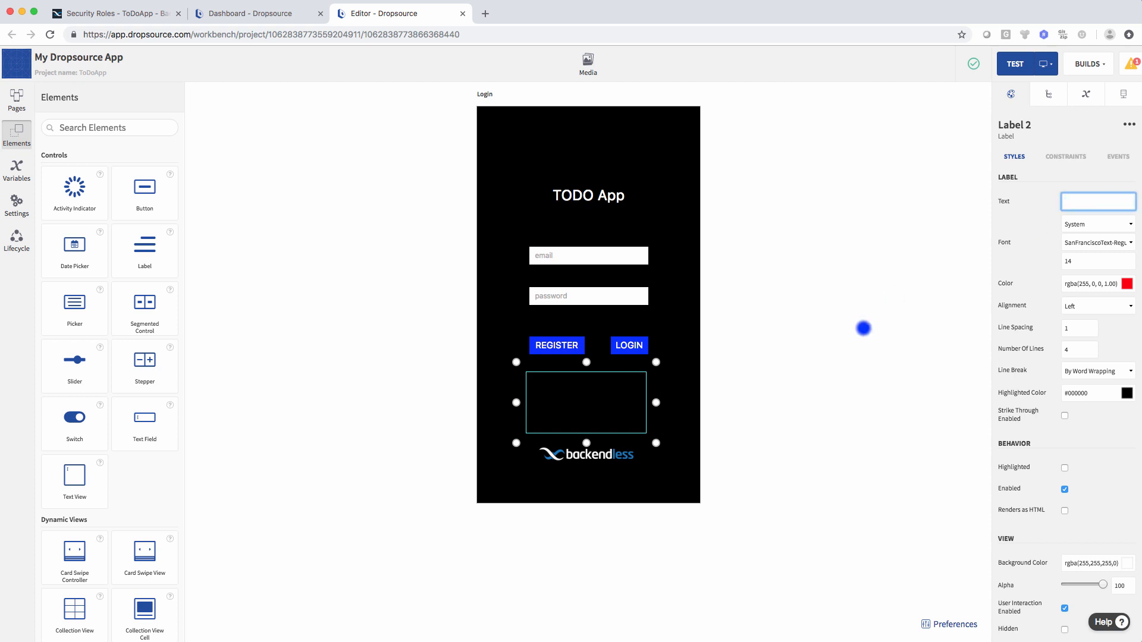
{"action": "left_click", "coordinate": [822, 388]}
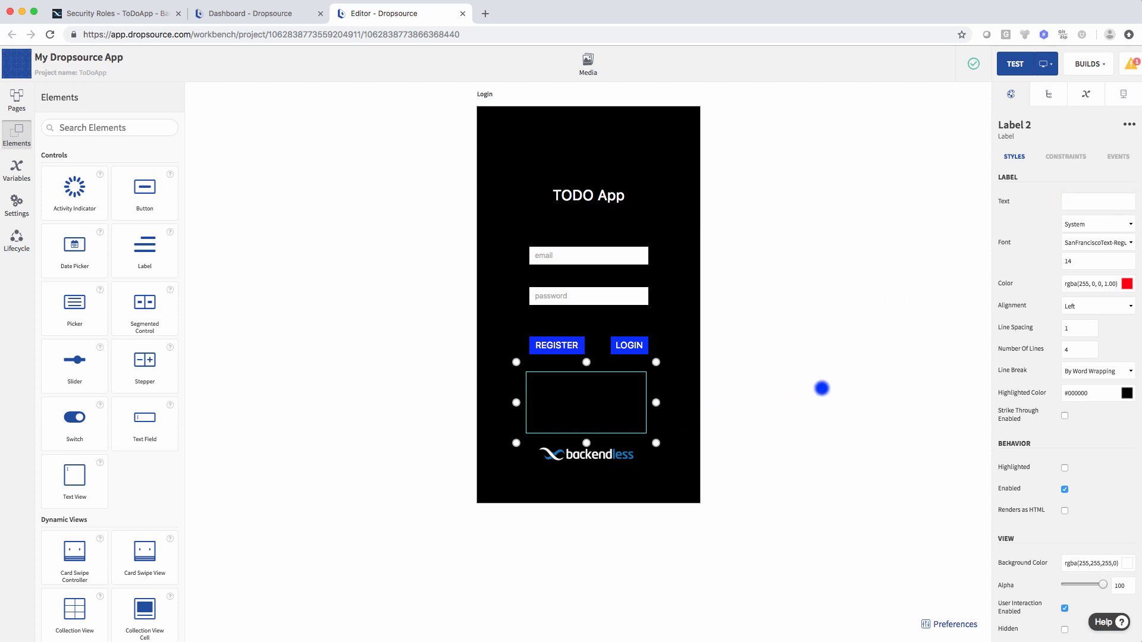
{"action": "left_click", "coordinate": [822, 389]}
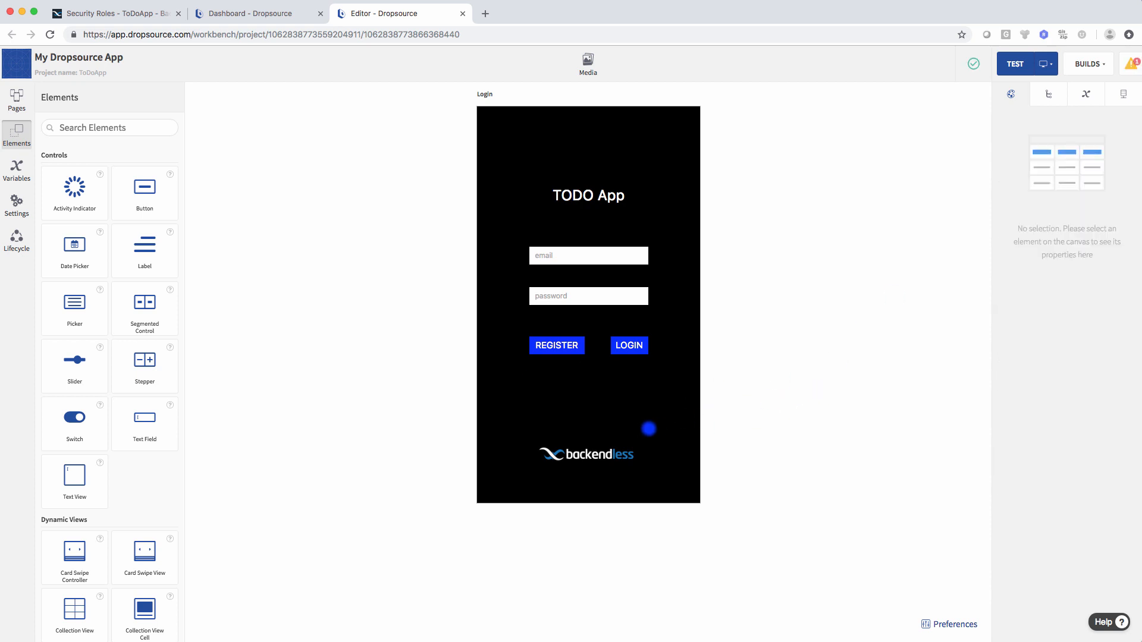
- Bind the 400 response's error message to the red label
{"action": "left_click", "coordinate": [1122, 95]}
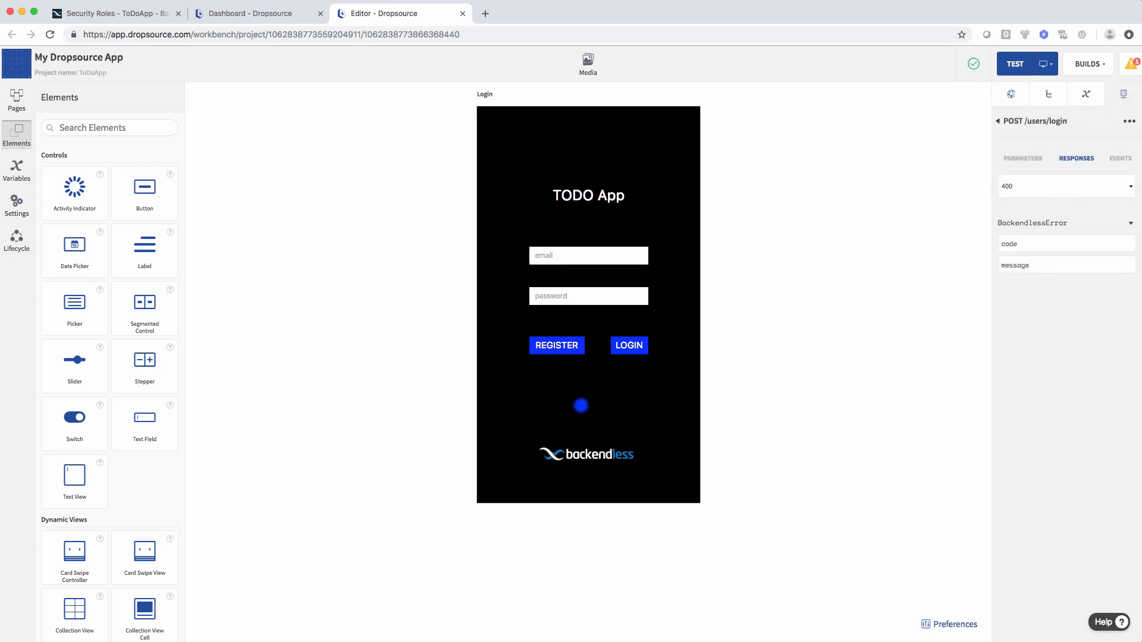
{"action": "left_click", "coordinate": [1031, 185]}
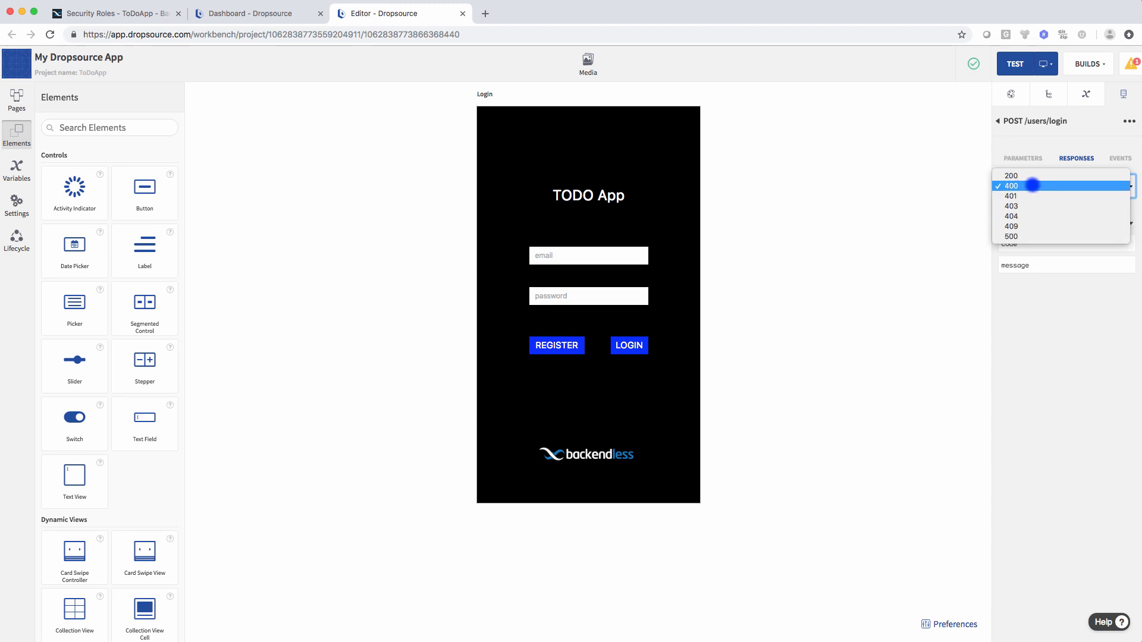
{"action": "left_click", "coordinate": [1032, 186]}
{"action": "left_click", "coordinate": [1042, 185]}
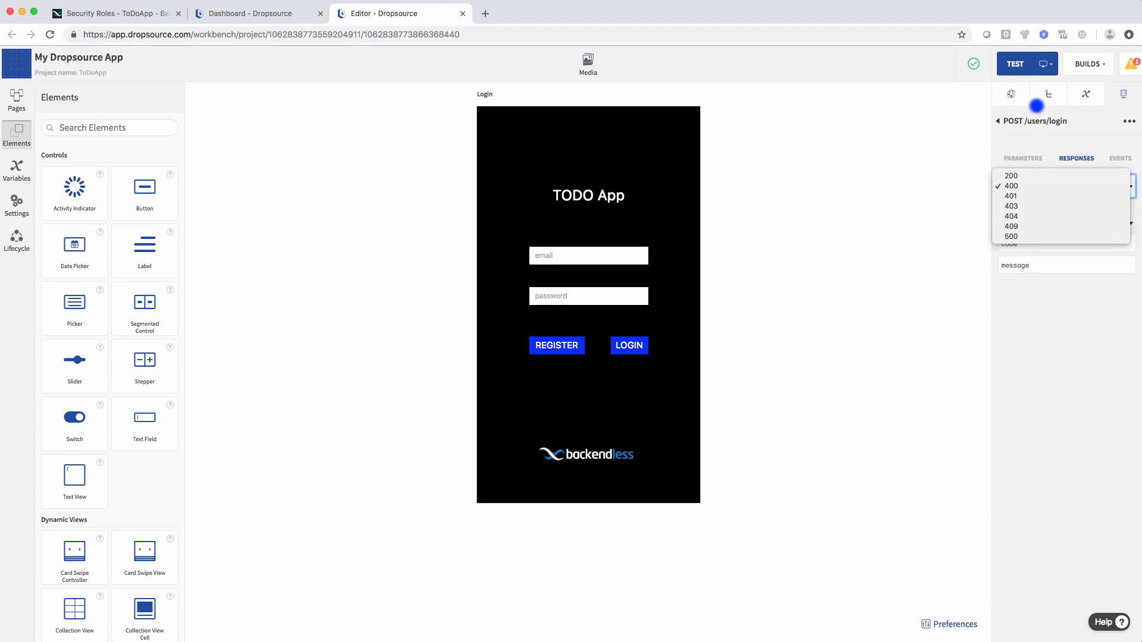
{"action": "left_click", "coordinate": [1022, 133]}
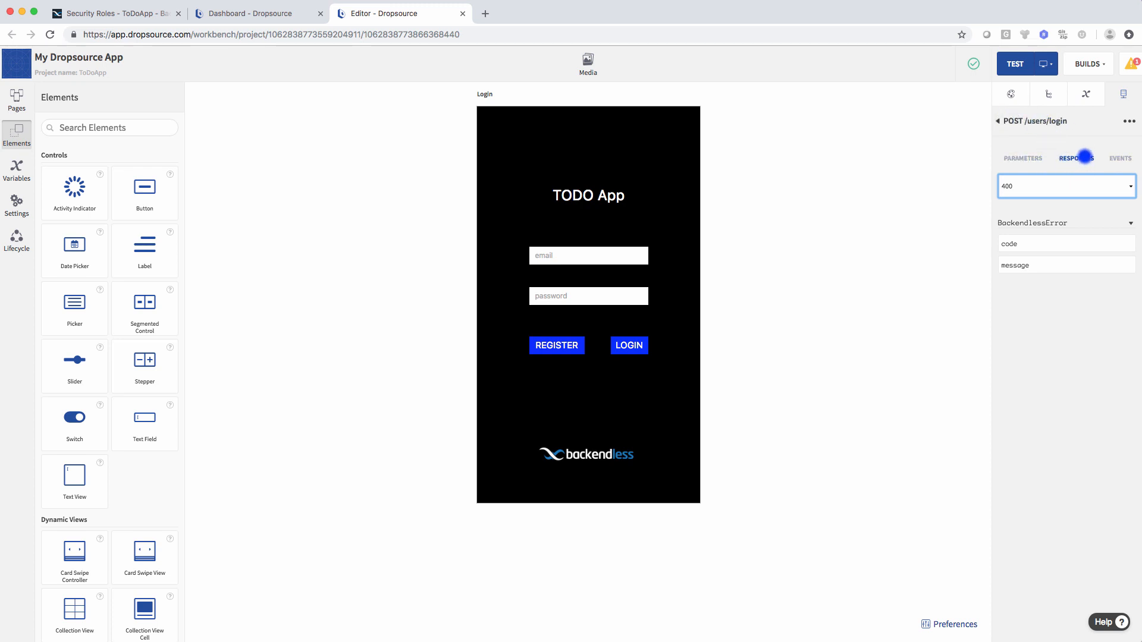
{"action": "left_click", "coordinate": [1028, 183]}
{"action": "left_click", "coordinate": [1014, 185]}
{"action": "left_click_drag", "start_coordinate": [1026, 267], "coordinate": [606, 396]}
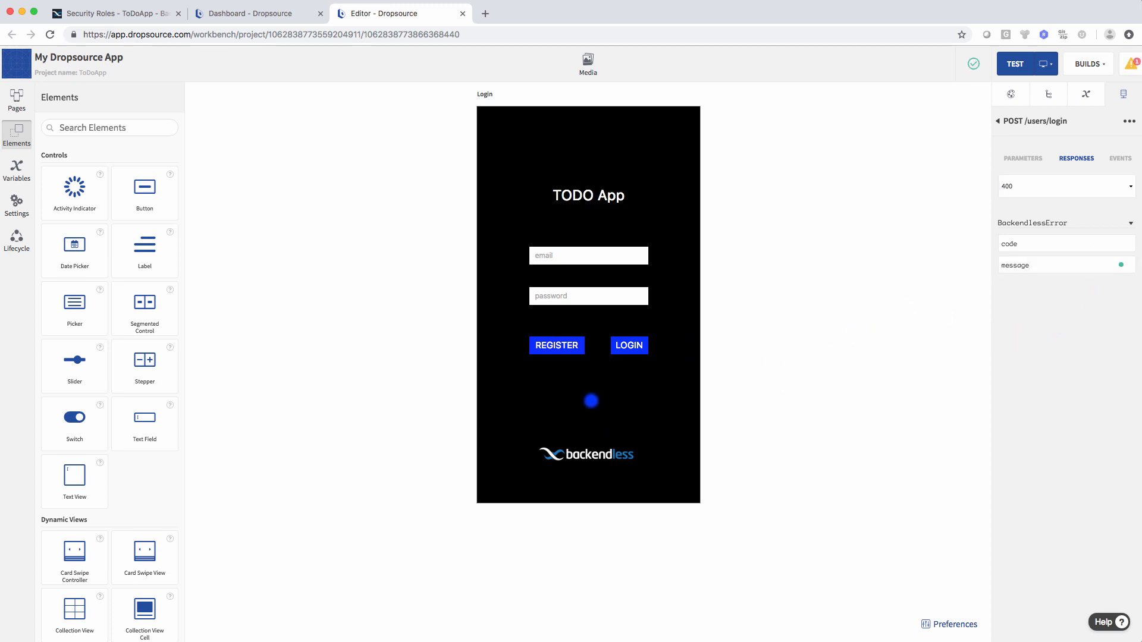
- Bind the 401, 403 and 404 error messages to the red label
{"action": "left_click", "coordinate": [1068, 185]}
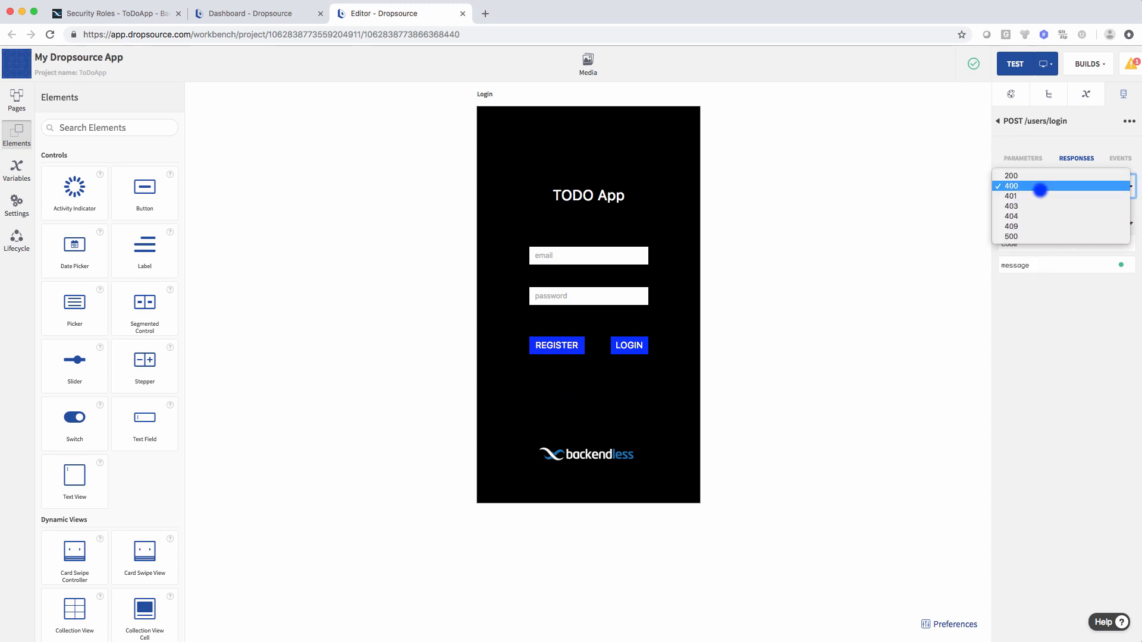
{"action": "left_click", "coordinate": [1036, 198]}
{"action": "left_click_drag", "start_coordinate": [1047, 265], "coordinate": [596, 404]}
{"action": "left_click", "coordinate": [1051, 186]}
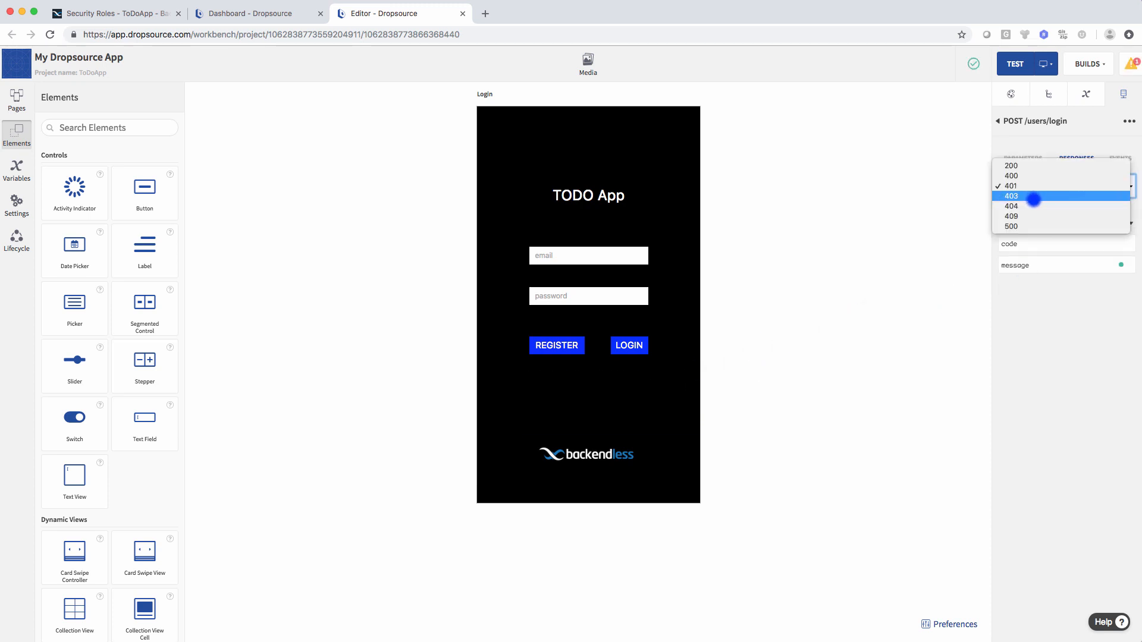
{"action": "left_click", "coordinate": [1033, 199]}
{"action": "key", "text": "Down"}
{"action": "left_click_drag", "start_coordinate": [1061, 262], "coordinate": [625, 403]}
{"action": "left_click", "coordinate": [1056, 188]}
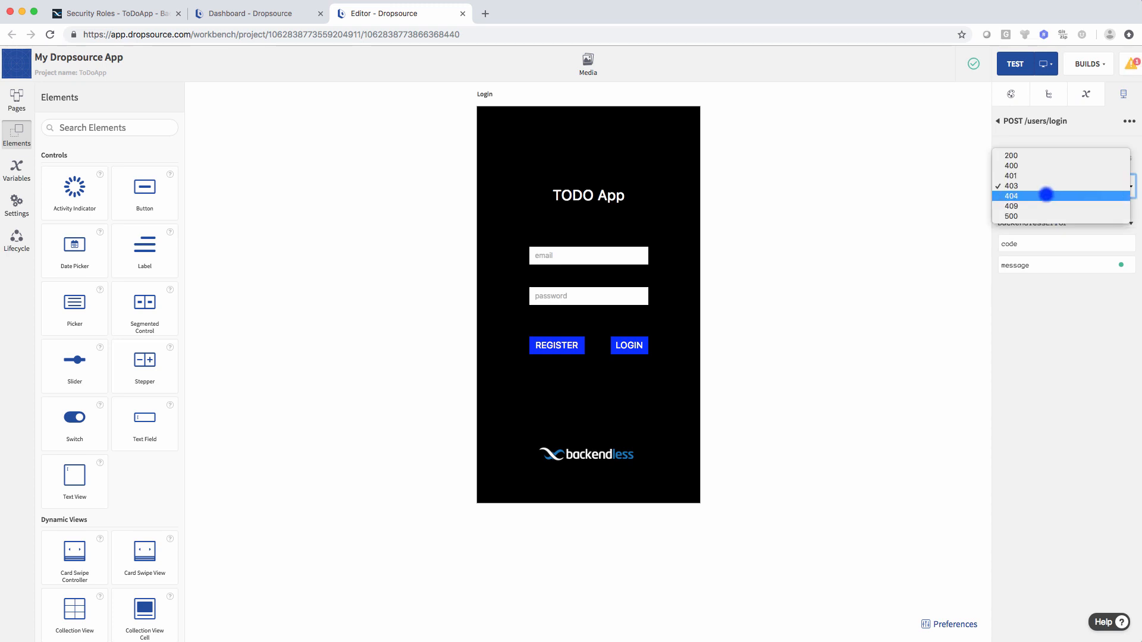
{"action": "left_click", "coordinate": [1041, 196]}
{"action": "left_click_drag", "start_coordinate": [1041, 264], "coordinate": [604, 395]}
- Bind the 409 and 500 error messages to the label, then reselect the 200 response
{"action": "left_click", "coordinate": [1036, 189]}
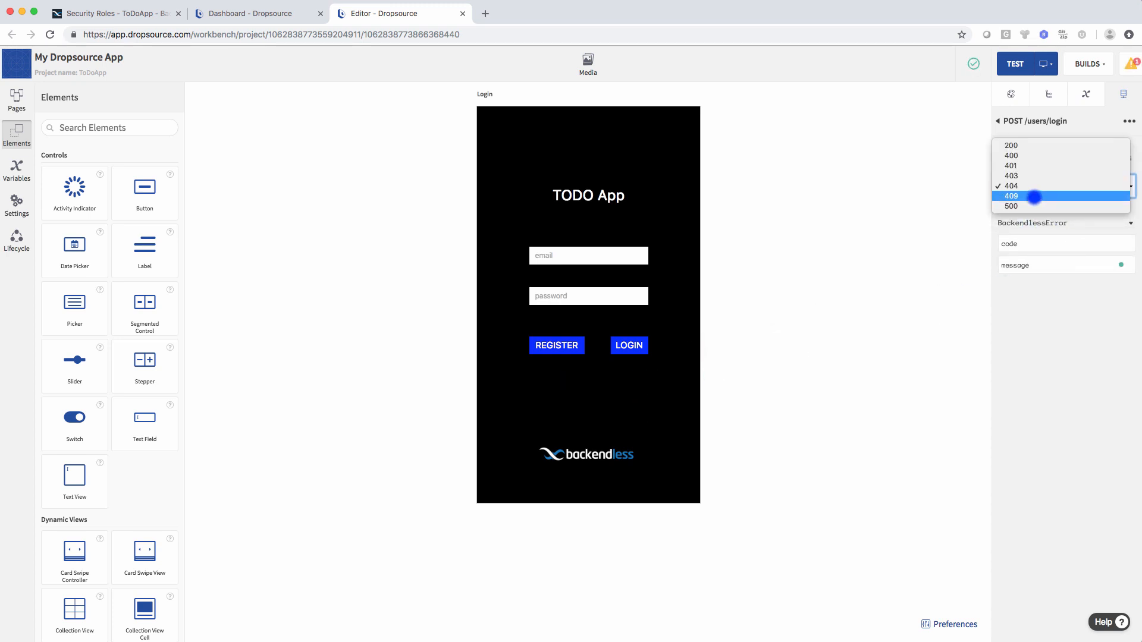
{"action": "left_click", "coordinate": [1036, 196]}
{"action": "left_click_drag", "start_coordinate": [1040, 266], "coordinate": [624, 385]}
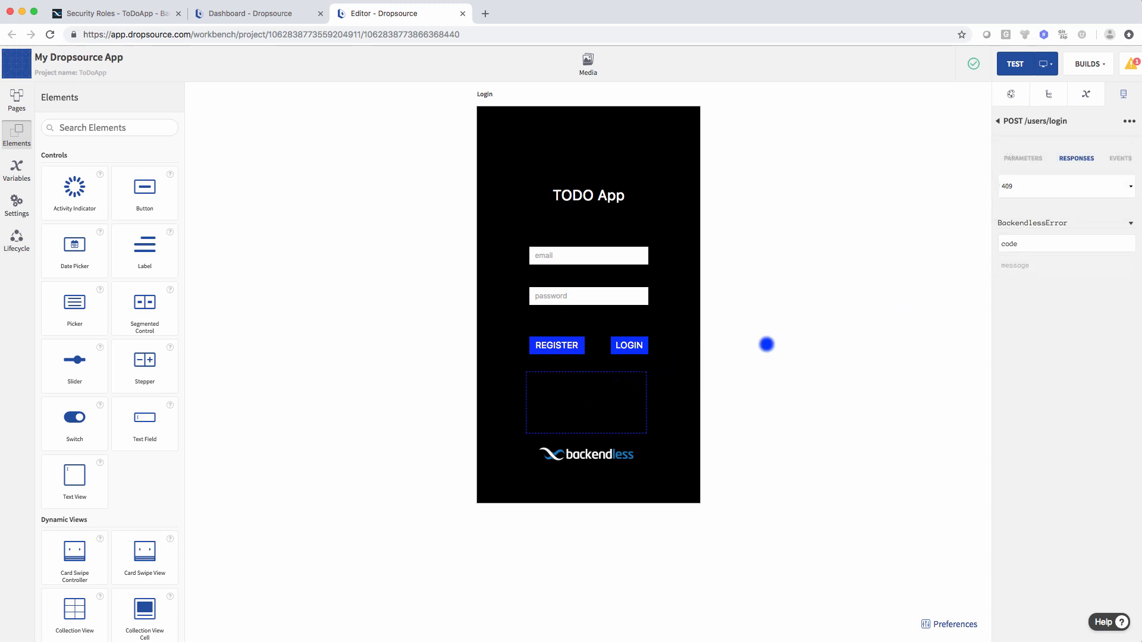
{"action": "left_click", "coordinate": [1022, 186]}
{"action": "left_click", "coordinate": [1030, 196]}
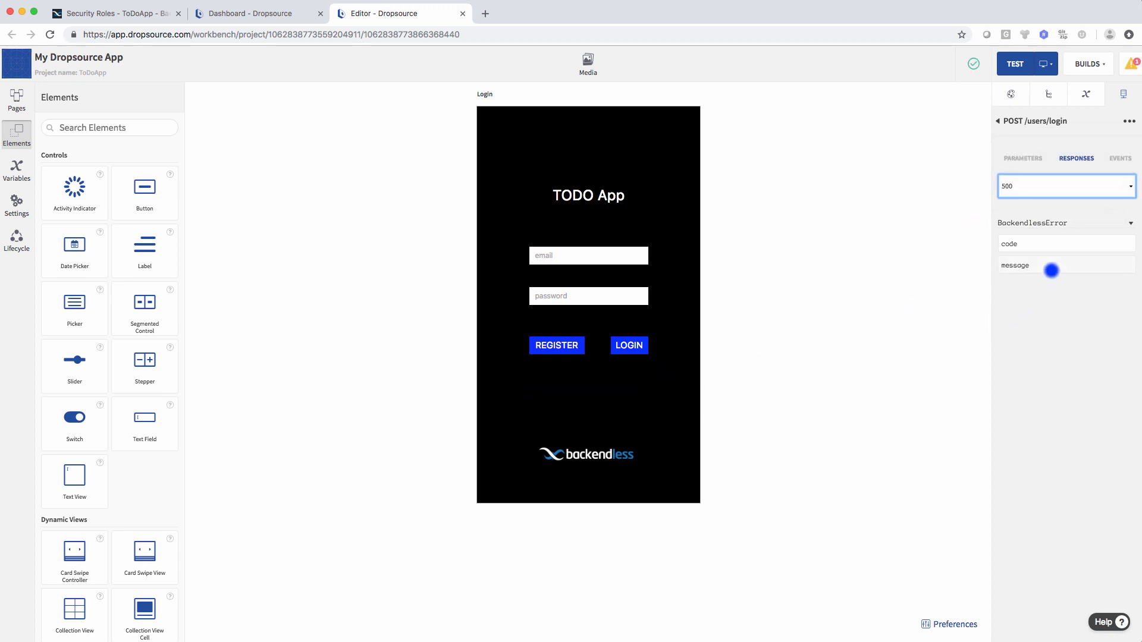
{"action": "left_click_drag", "start_coordinate": [1050, 267], "coordinate": [609, 390]}
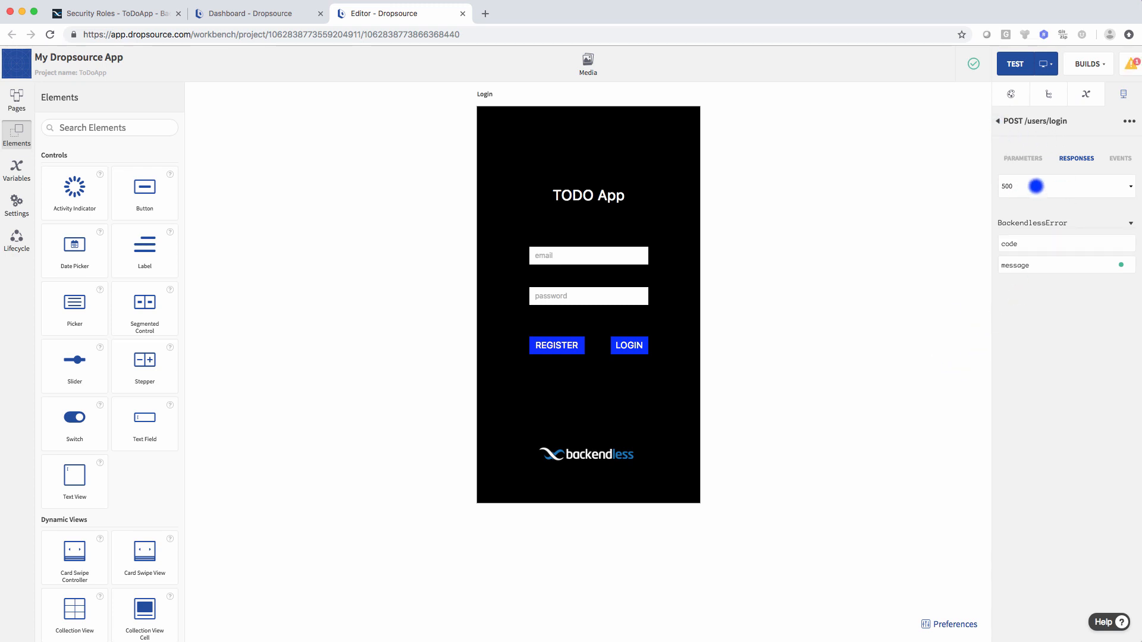
{"action": "left_click", "coordinate": [1036, 187]}
{"action": "left_click", "coordinate": [1029, 124]}
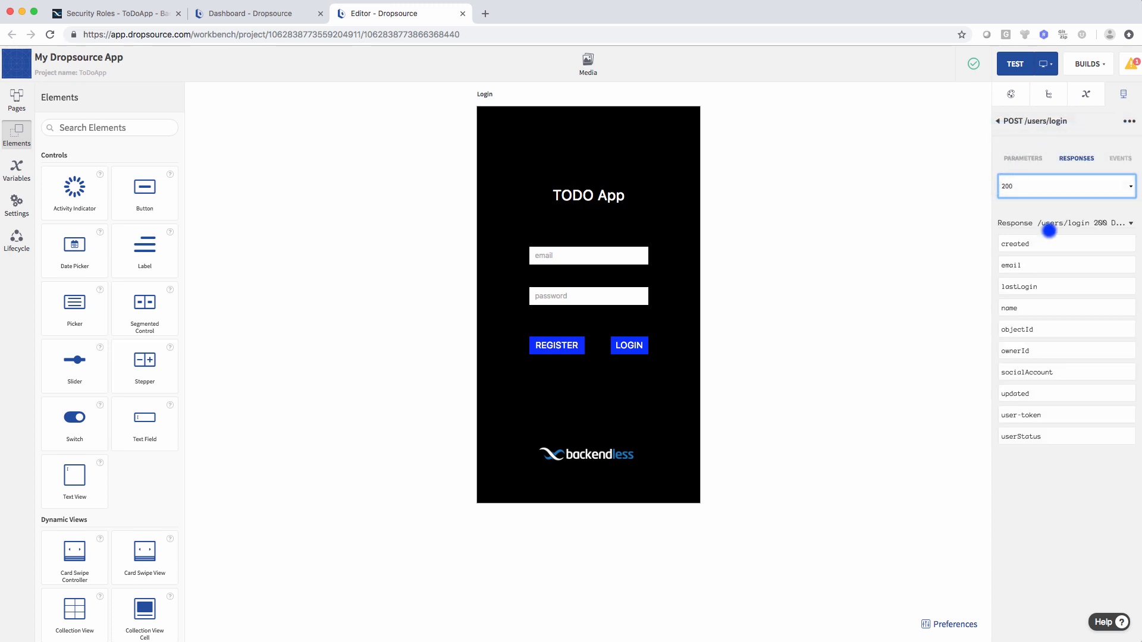
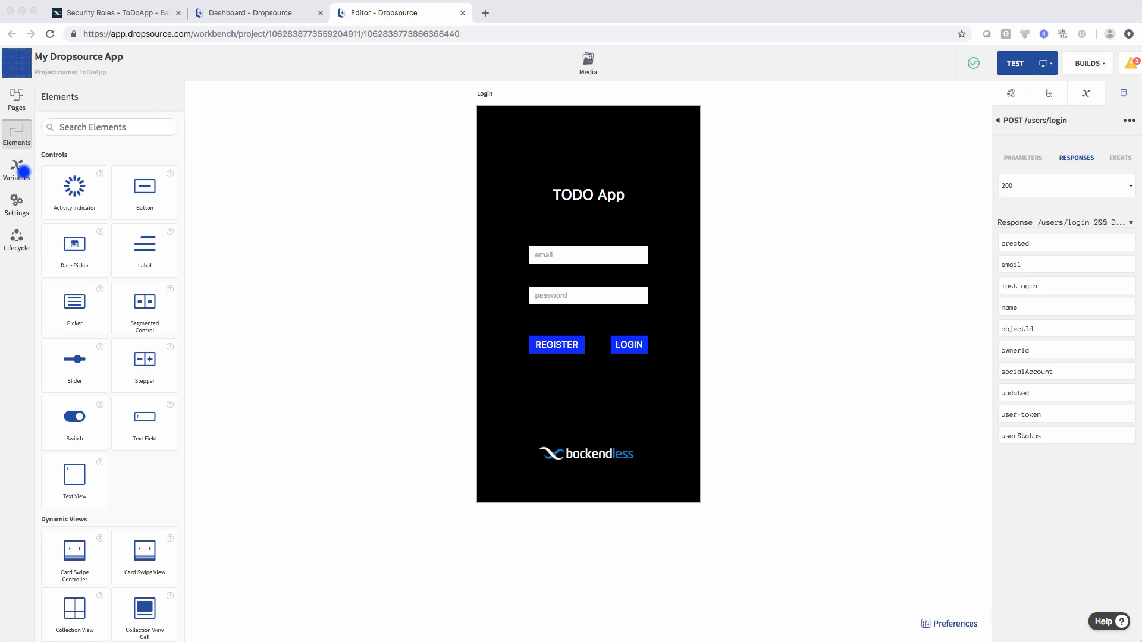
- Create a device variable named userToken with the Swift String data type and save it
{"action": "left_click", "coordinate": [17, 169]}
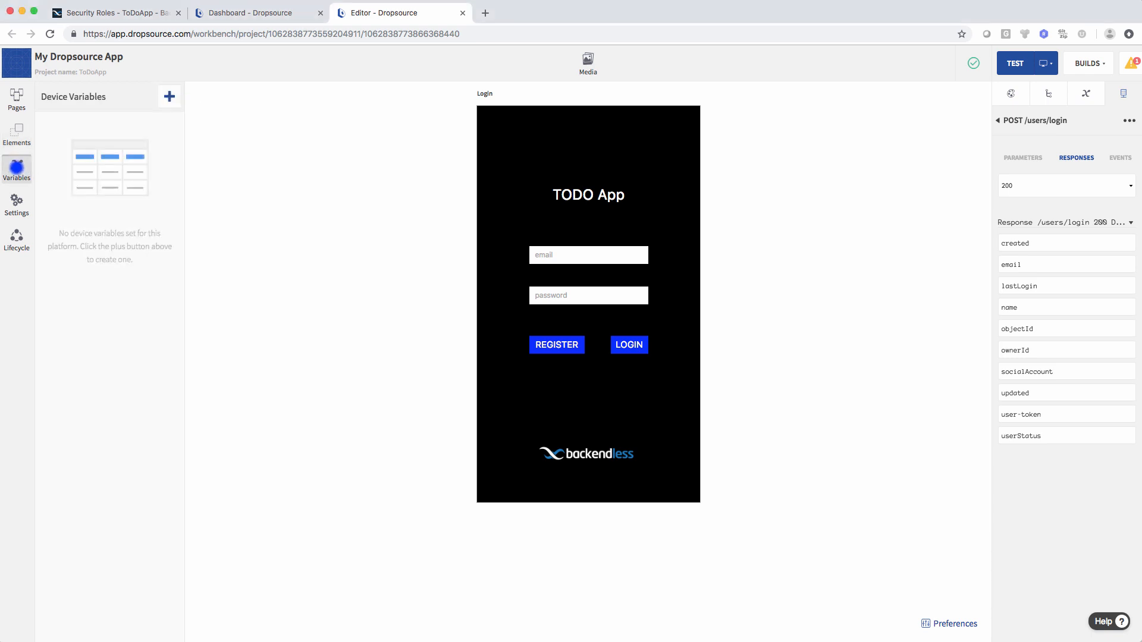
{"action": "left_click", "coordinate": [169, 97]}
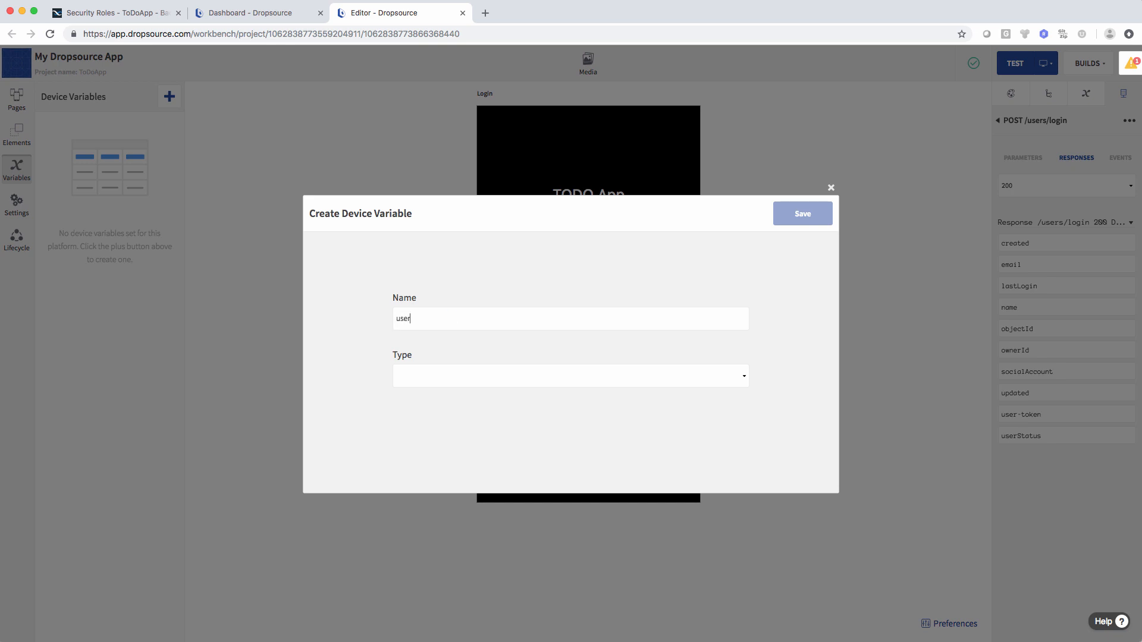
{"action": "left_click", "coordinate": [459, 370]}
{"action": "left_click", "coordinate": [454, 425]}
{"action": "scroll", "coordinate": [559, 464], "scroll_direction": "down", "scroll_amount": 5}
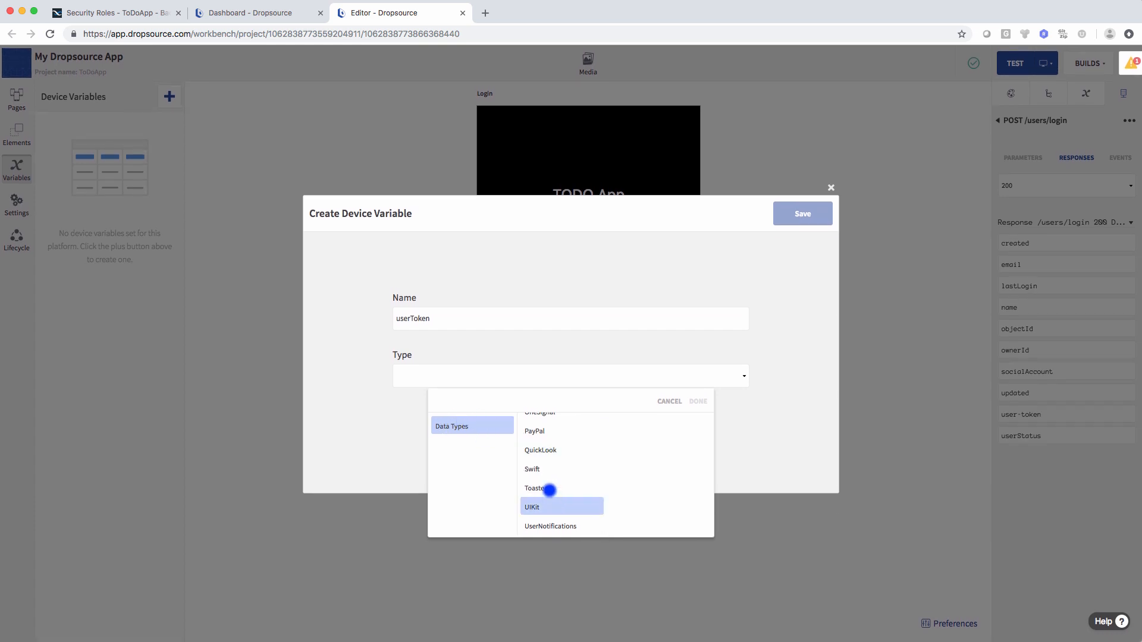
{"action": "left_click", "coordinate": [537, 469]}
{"action": "left_click", "coordinate": [645, 515]}
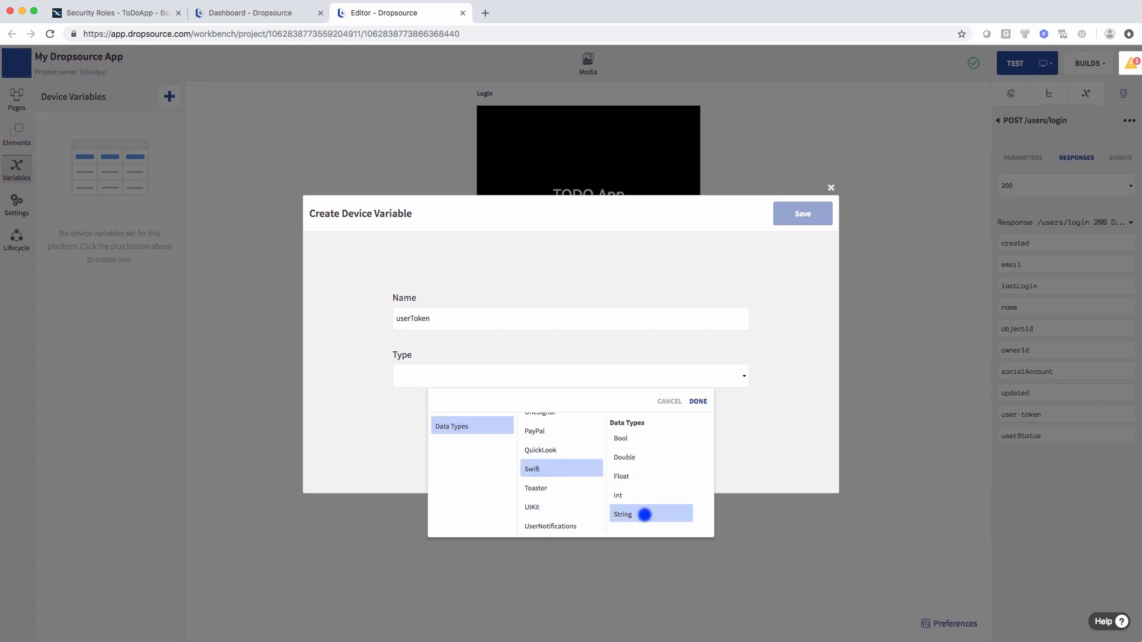
{"action": "left_click", "coordinate": [699, 401]}
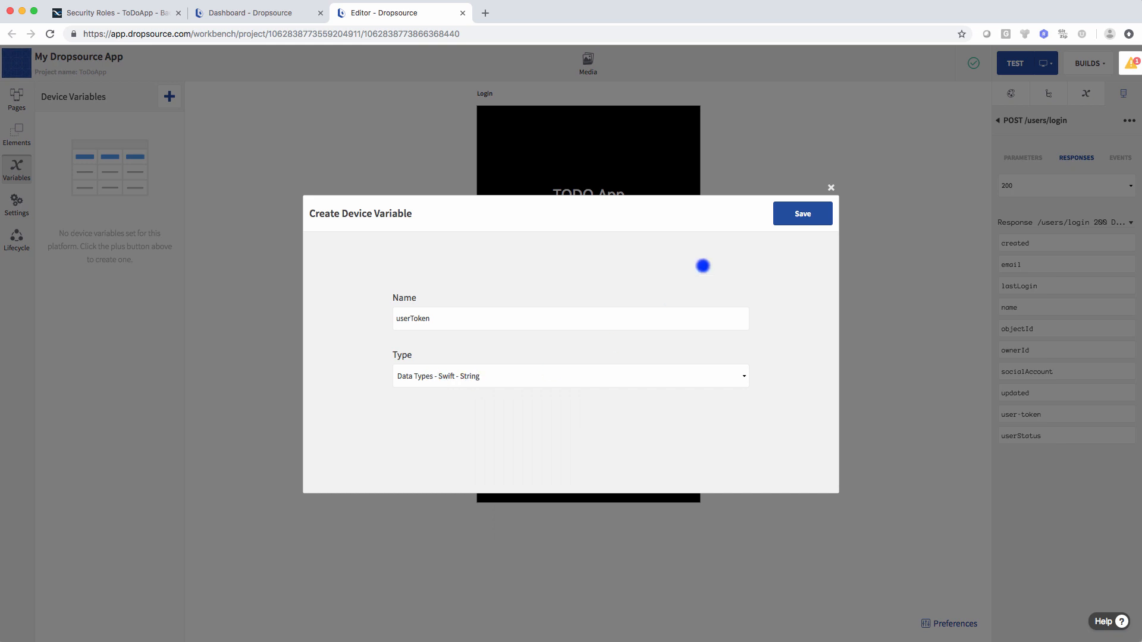
{"action": "left_click", "coordinate": [793, 217]}
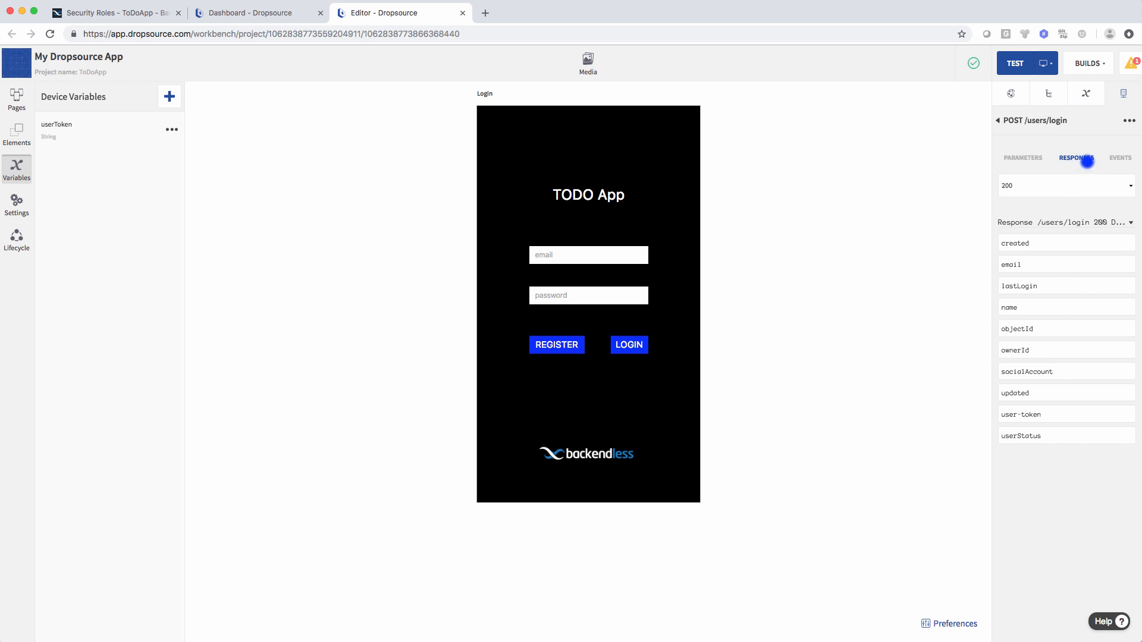
- Add a Set Value action to the POST /users/login 200: #7 response event
{"action": "left_click", "coordinate": [1121, 157]}
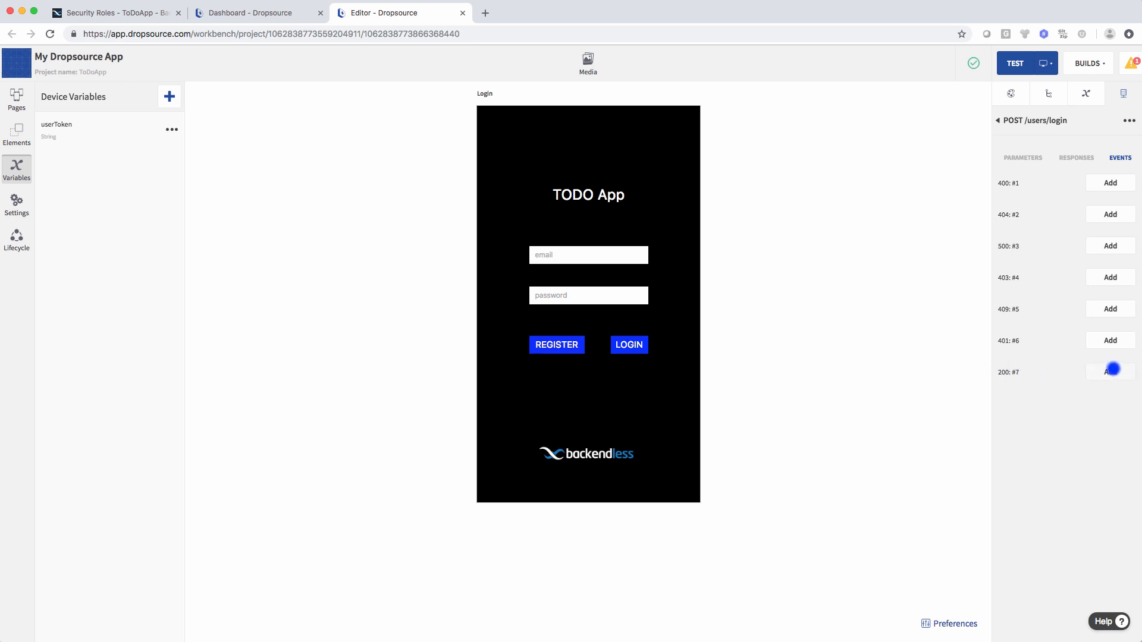
{"action": "left_click", "coordinate": [1111, 370]}
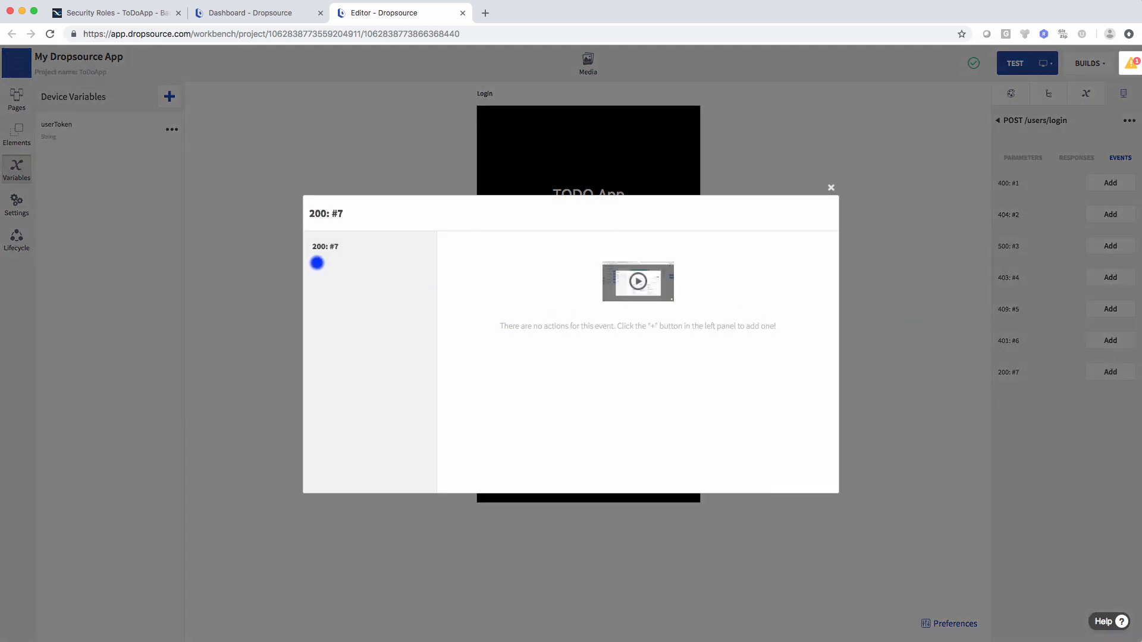
{"action": "left_click", "coordinate": [318, 262]}
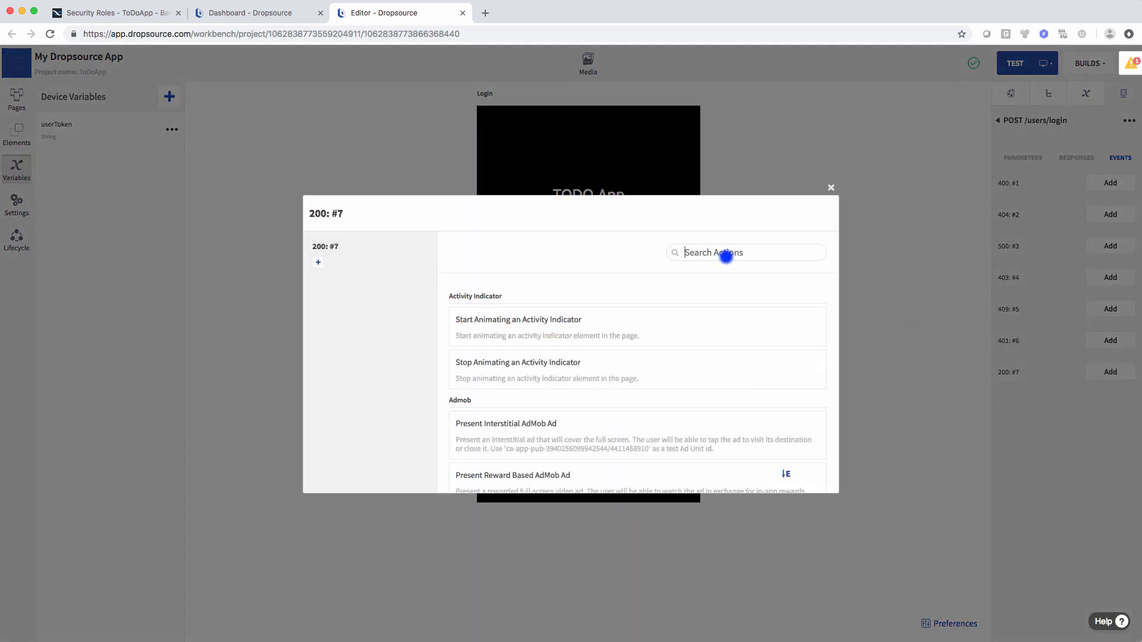
{"action": "type", "text": "set"}
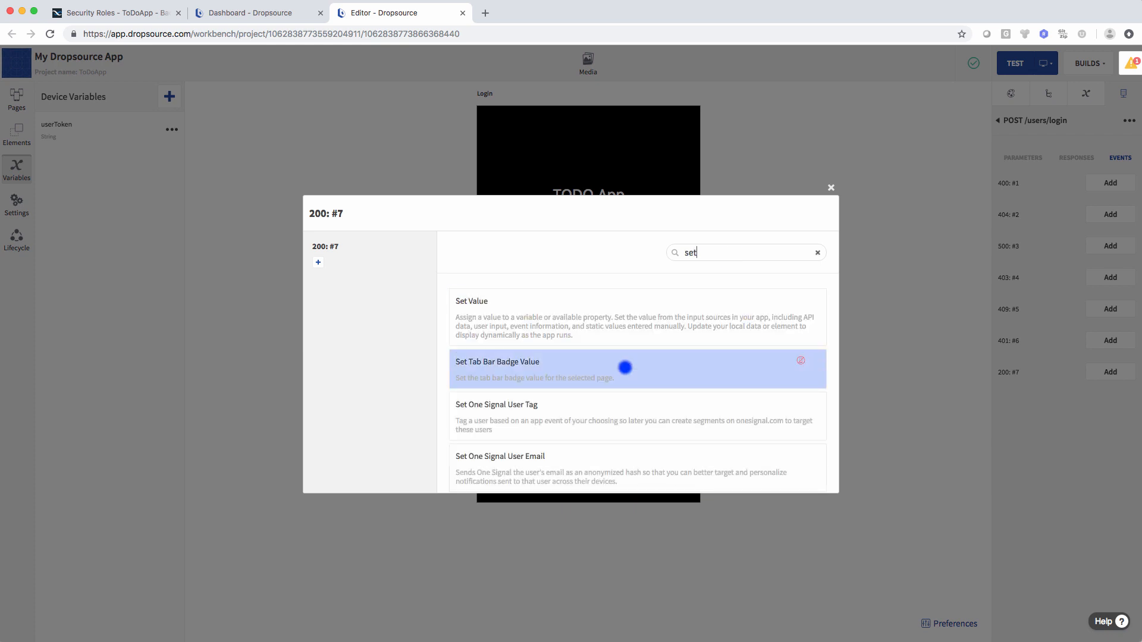
{"action": "left_click", "coordinate": [507, 304]}
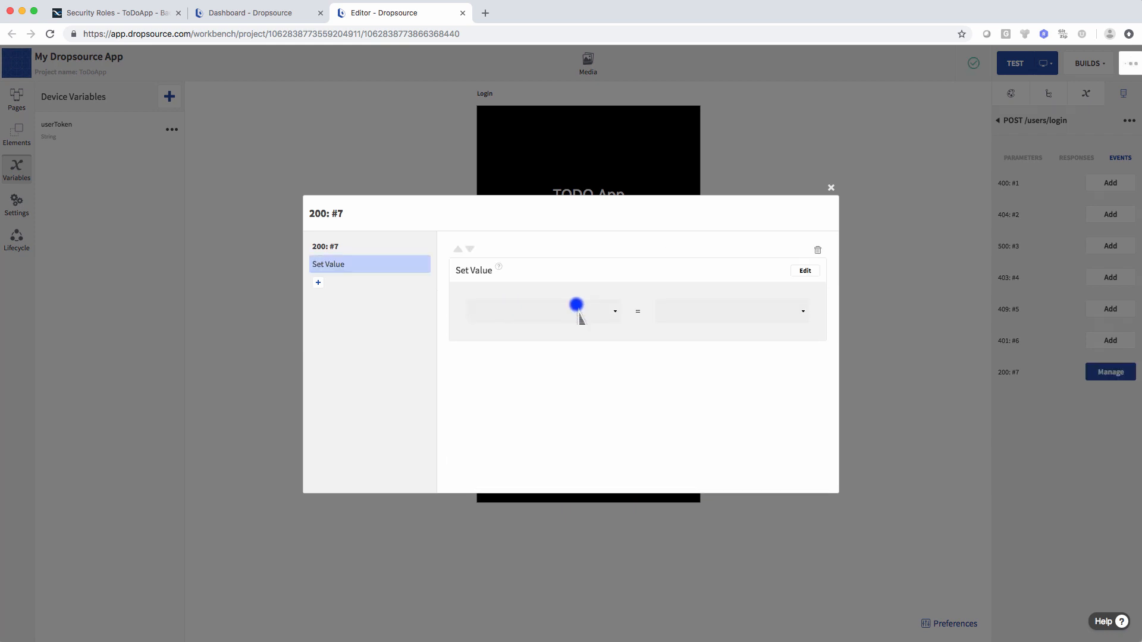
- Make the userToken device variable the Set Value action's target
{"action": "left_click", "coordinate": [805, 271]}
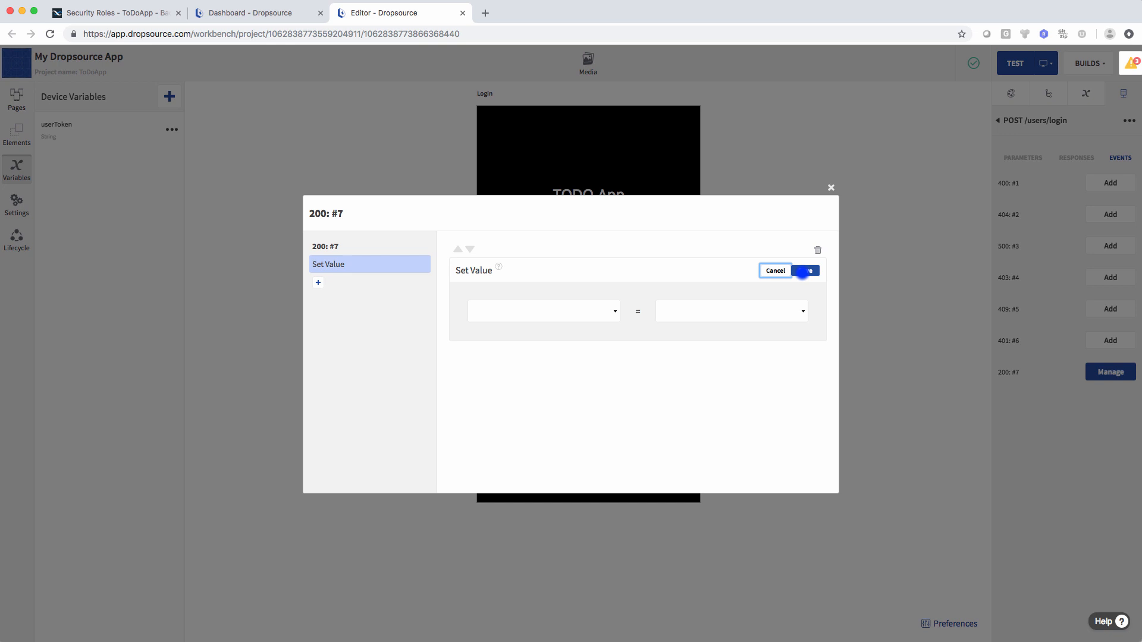
{"action": "left_click", "coordinate": [571, 311]}
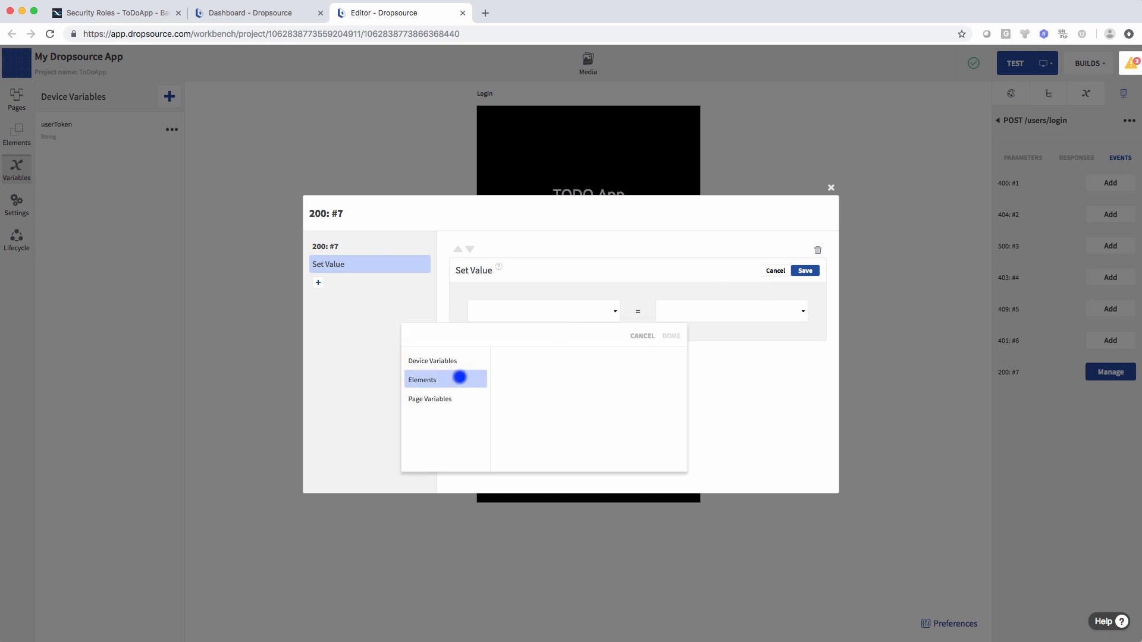
{"action": "left_click", "coordinate": [447, 362]}
{"action": "left_click", "coordinate": [511, 373]}
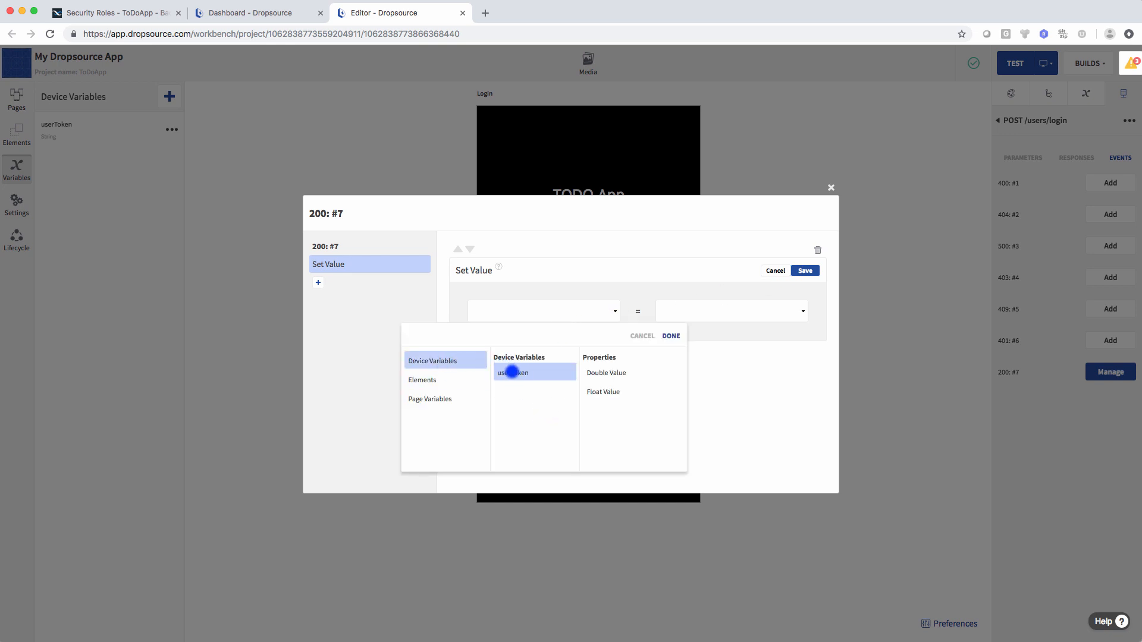
{"action": "left_click", "coordinate": [670, 336]}
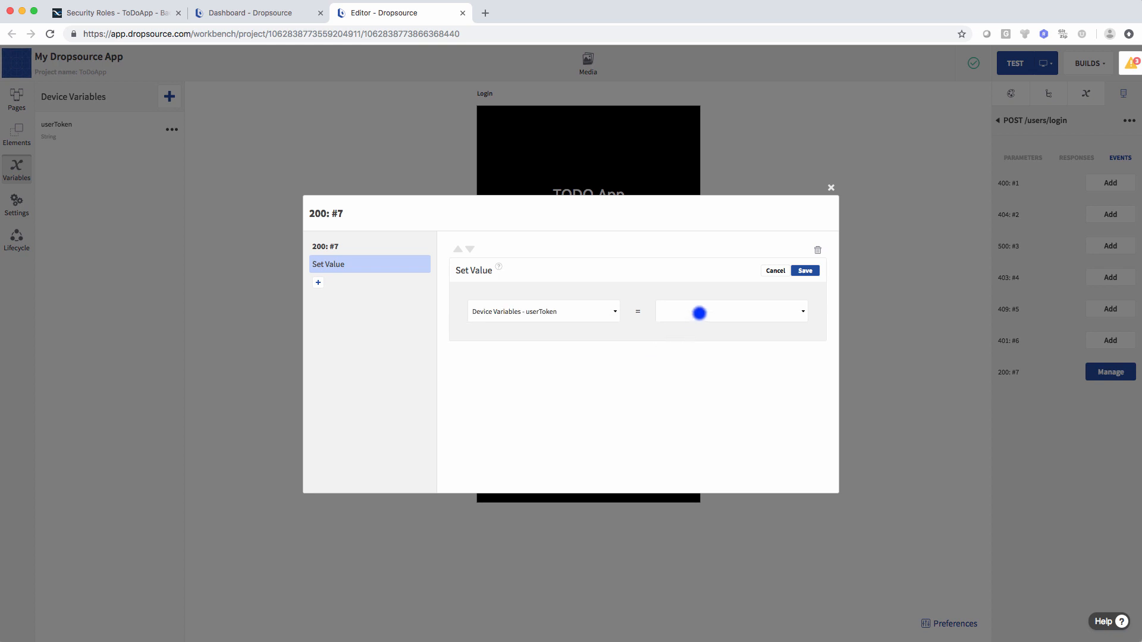
- Set the value to the 200: #7 response Body's User-token and save the action
{"action": "left_click", "coordinate": [700, 313]}
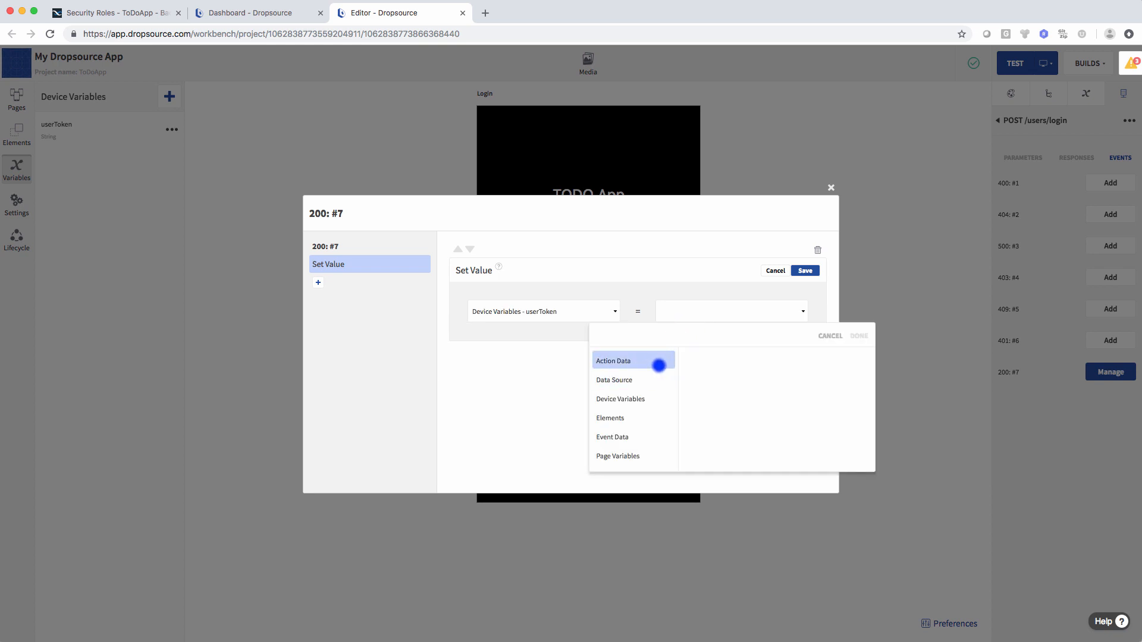
{"action": "left_click", "coordinate": [622, 436]}
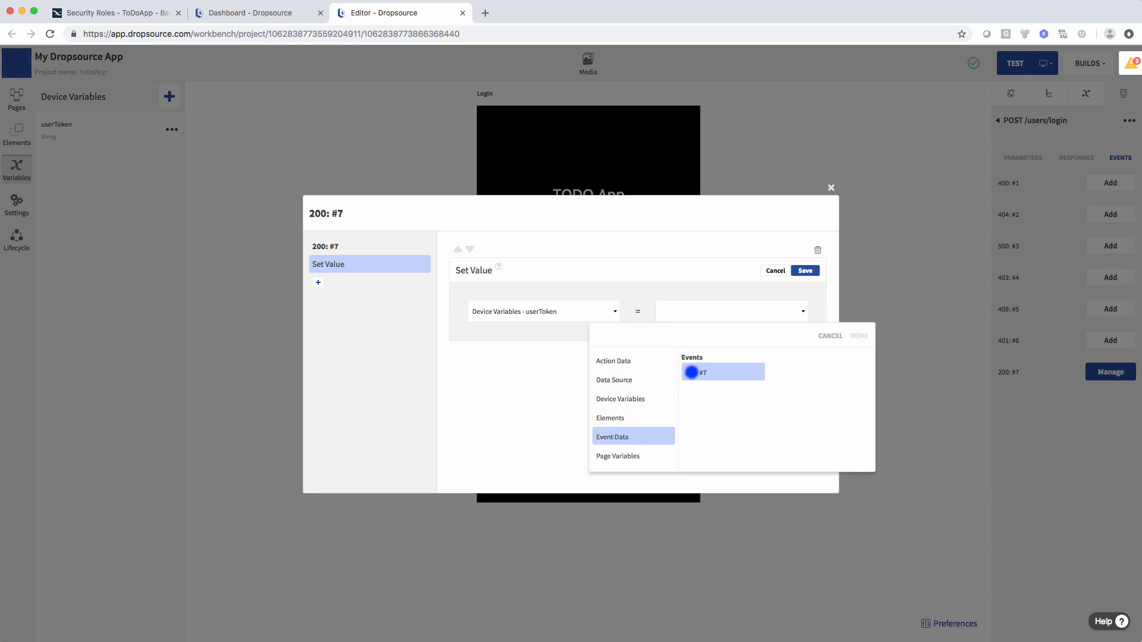
{"action": "left_click", "coordinate": [690, 372]}
{"action": "left_click", "coordinate": [782, 372]}
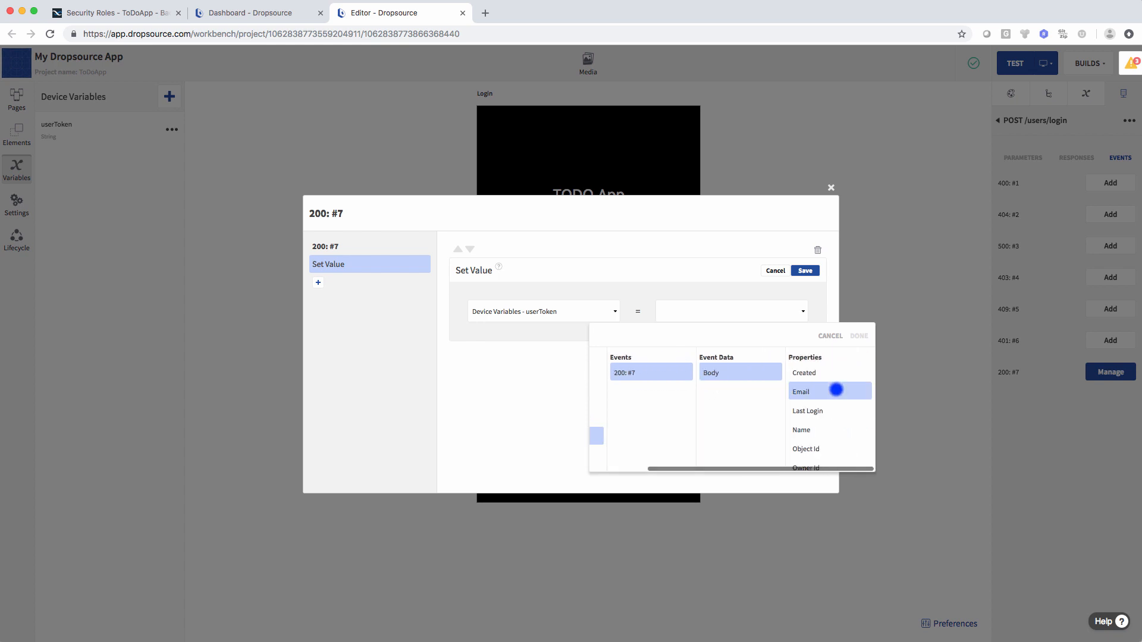
{"action": "scroll", "coordinate": [833, 393], "scroll_direction": "down", "scroll_amount": 2}
{"action": "scroll", "coordinate": [834, 394], "scroll_direction": "down", "scroll_amount": 1}
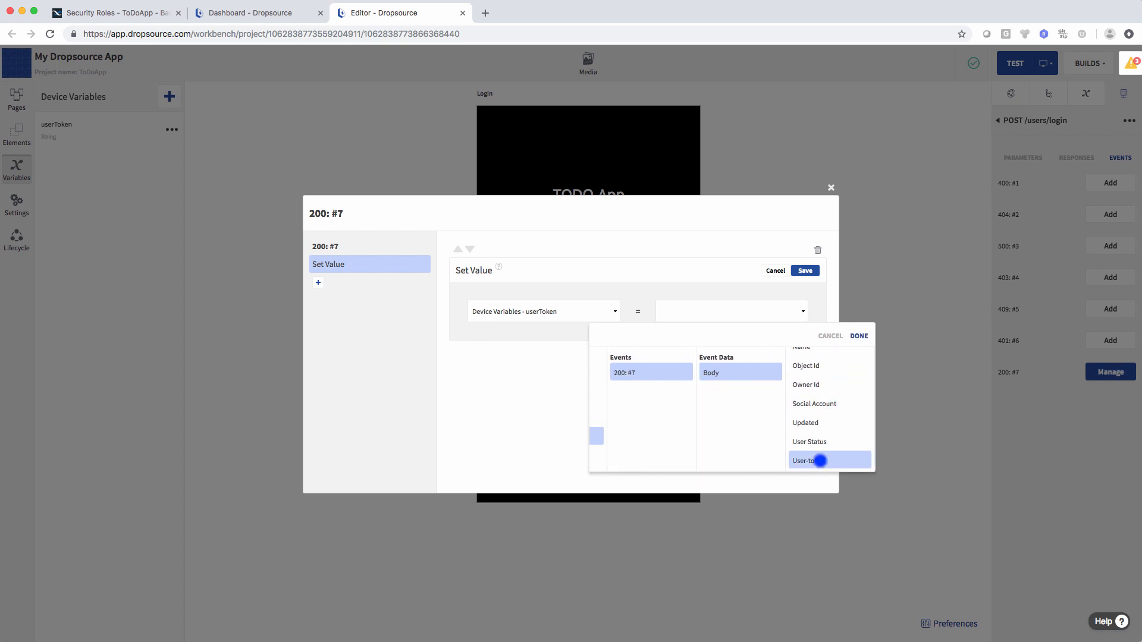
{"action": "left_click", "coordinate": [859, 336]}
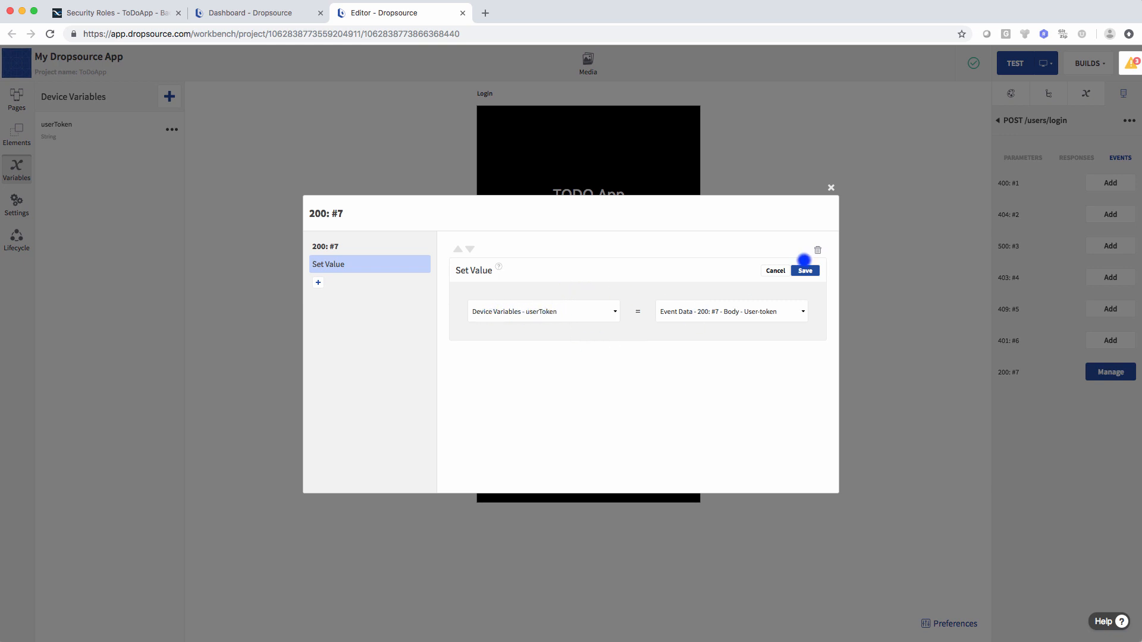
{"action": "left_click", "coordinate": [805, 271]}
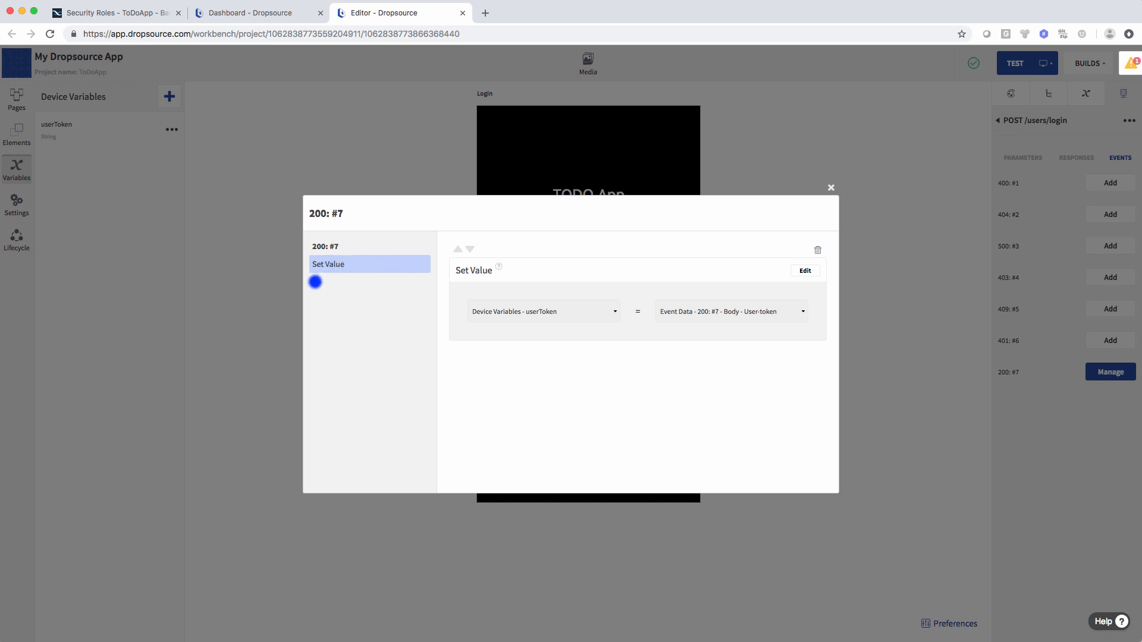
{"action": "left_click", "coordinate": [318, 282]}
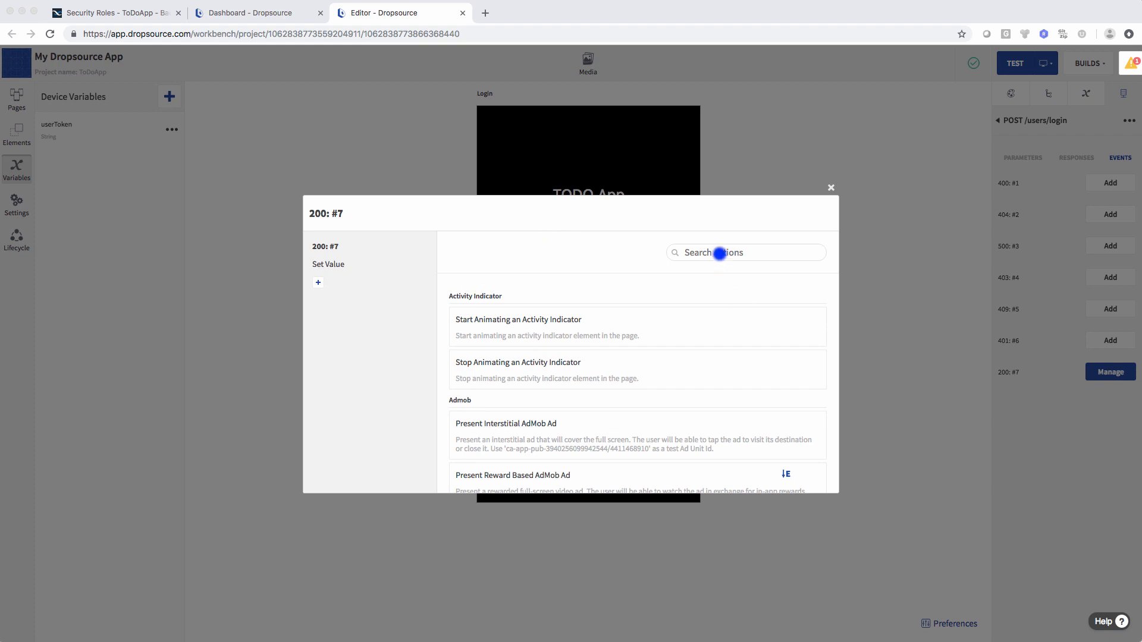
- Add a Save a value to the Keychain action with the static String key userToken
{"action": "left_click", "coordinate": [719, 252]}
{"action": "type", "text": "keychai"}
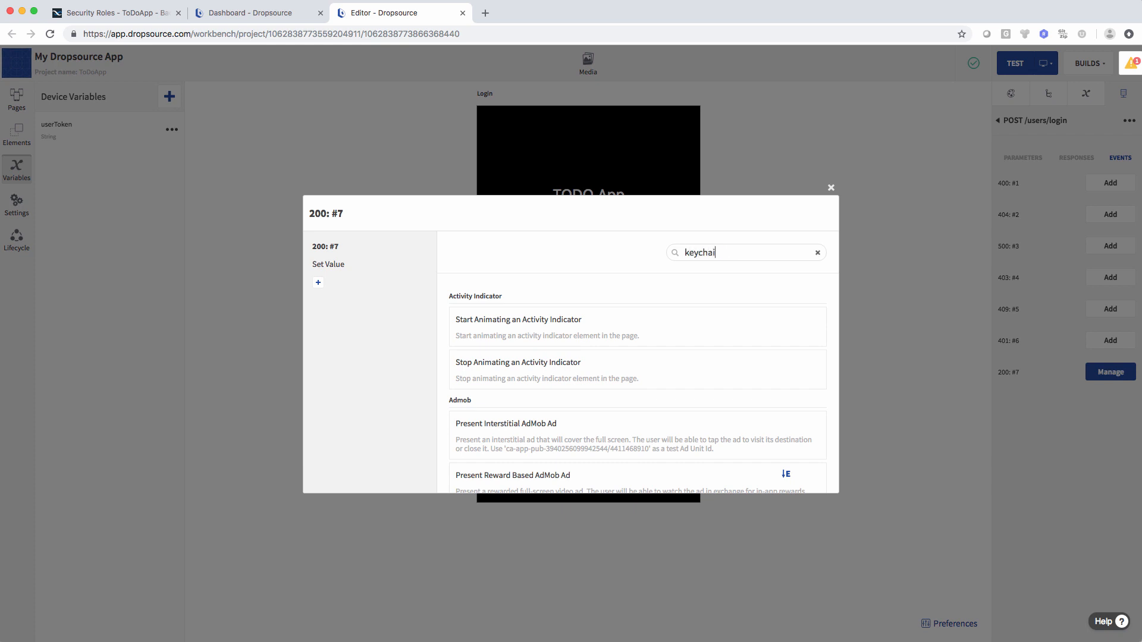
{"action": "type", "text": "n"}
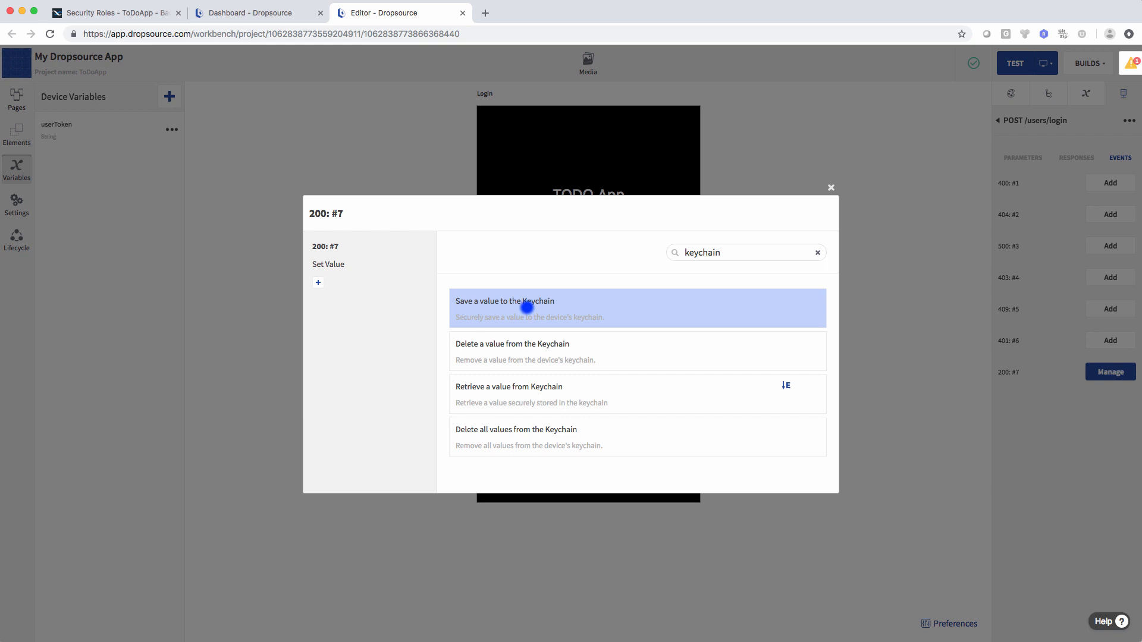
{"action": "left_click", "coordinate": [527, 308]}
{"action": "left_click", "coordinate": [805, 271]}
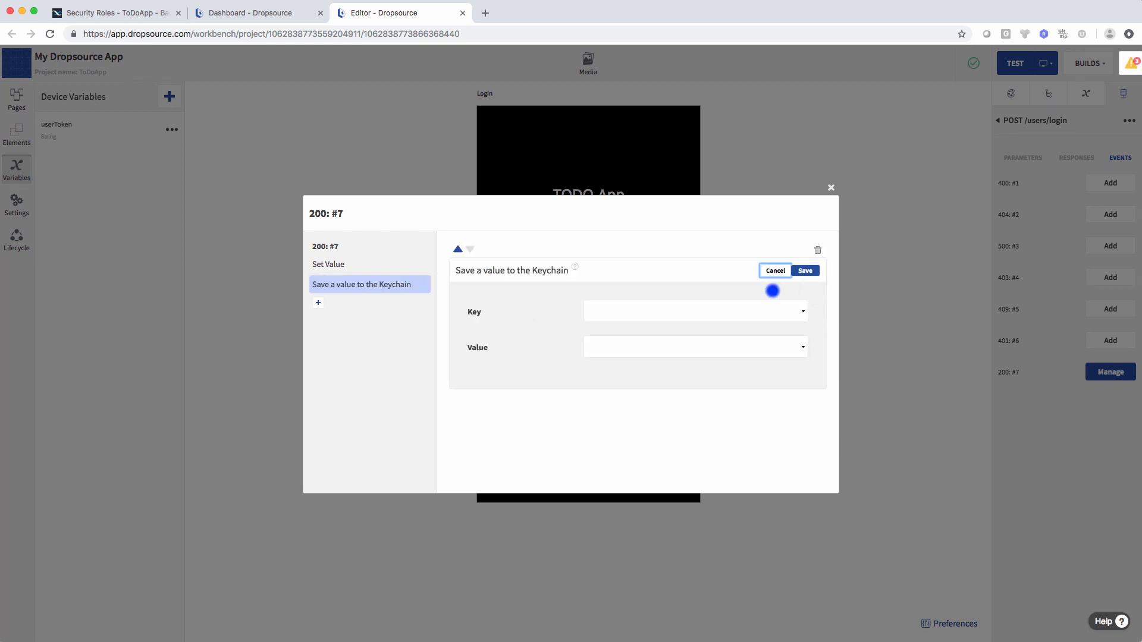
{"action": "left_click", "coordinate": [732, 311]}
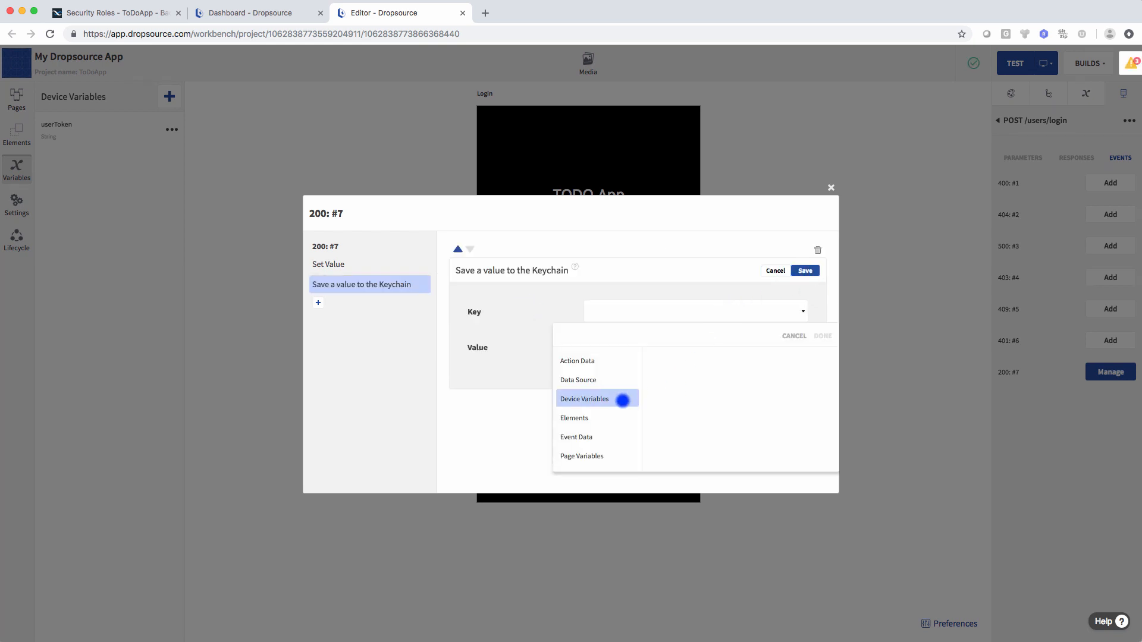
{"action": "scroll", "coordinate": [622, 400], "scroll_direction": "down", "scroll_amount": 2}
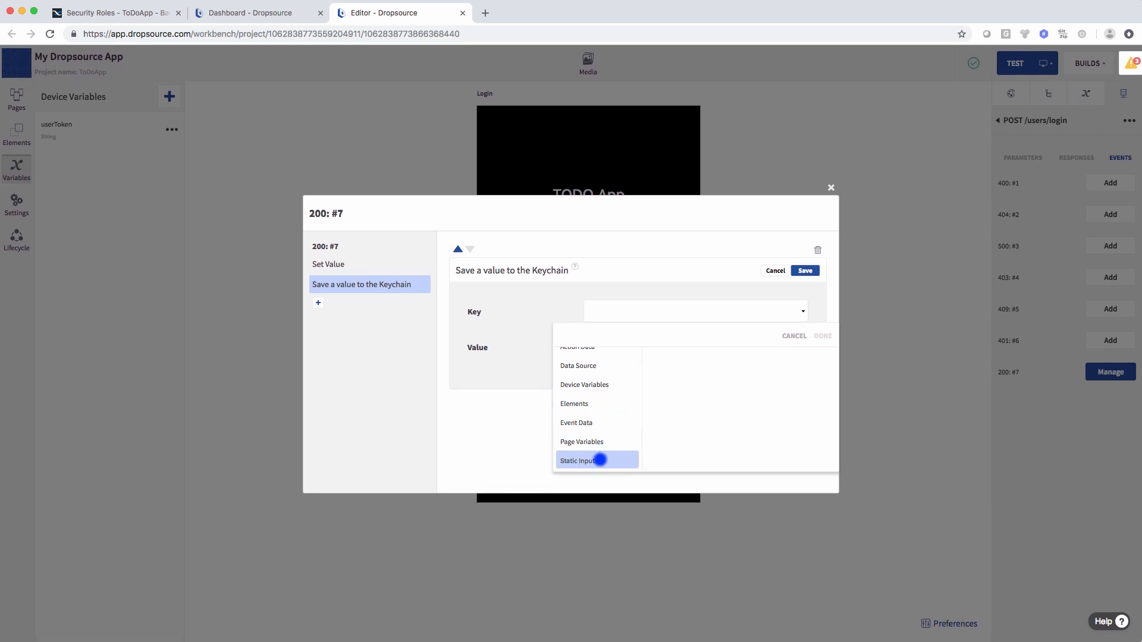
{"action": "left_click", "coordinate": [599, 460]}
{"action": "left_click", "coordinate": [660, 448]}
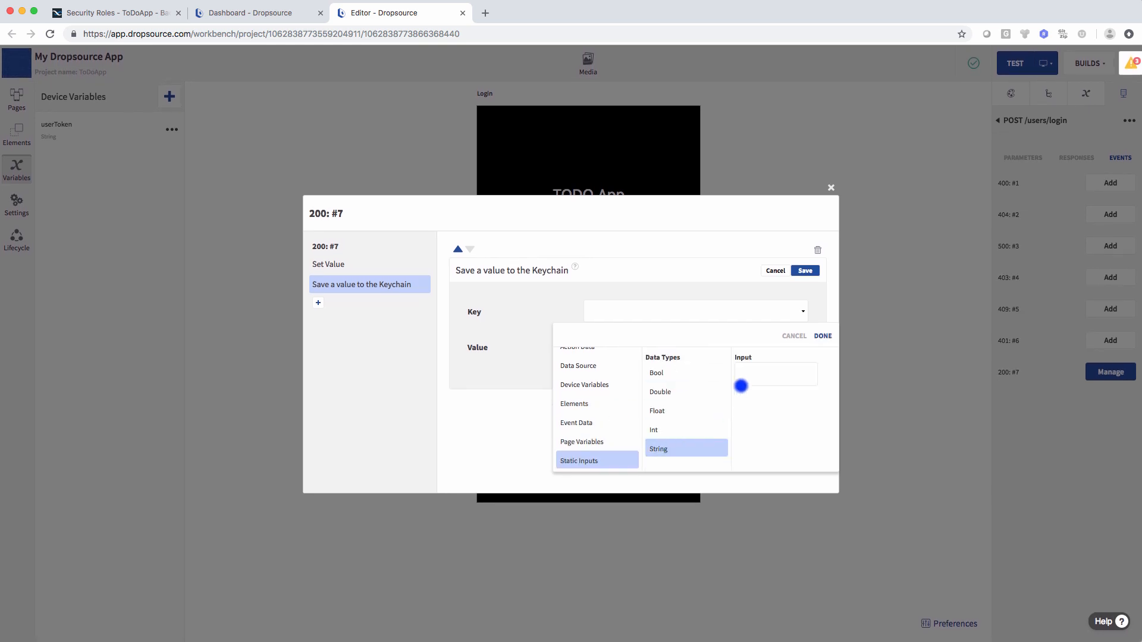
{"action": "left_click", "coordinate": [749, 376]}
{"action": "type", "text": "userToken"}
{"action": "left_click", "coordinate": [822, 336]}
- Use the userToken device variable as the Keychain value and save the action
{"action": "left_click", "coordinate": [655, 349]}
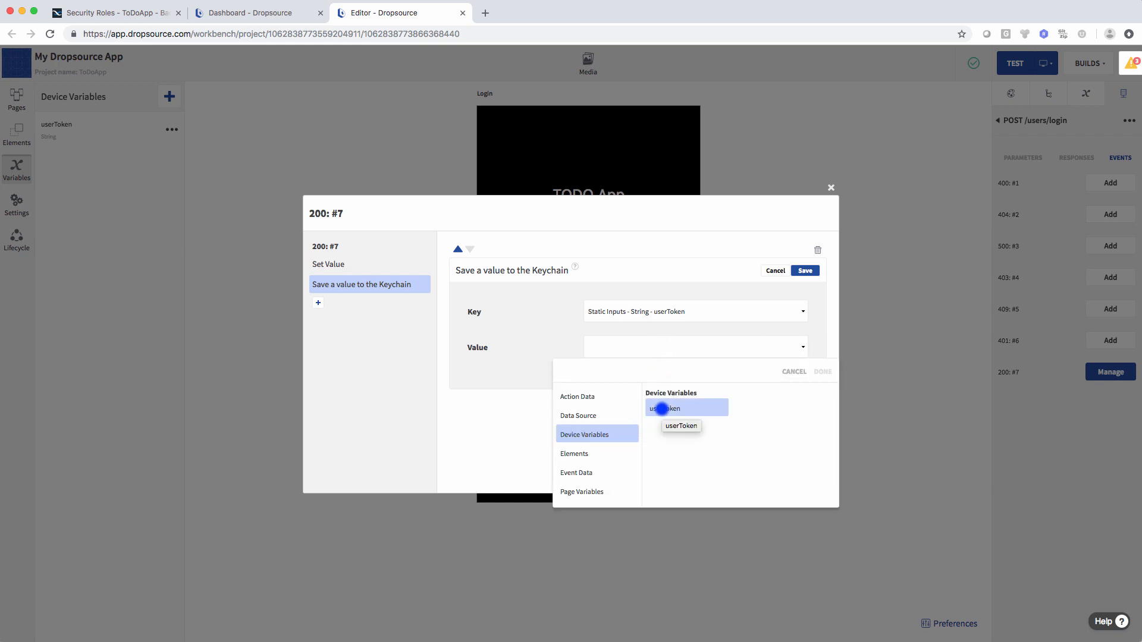
{"action": "left_click", "coordinate": [655, 411]}
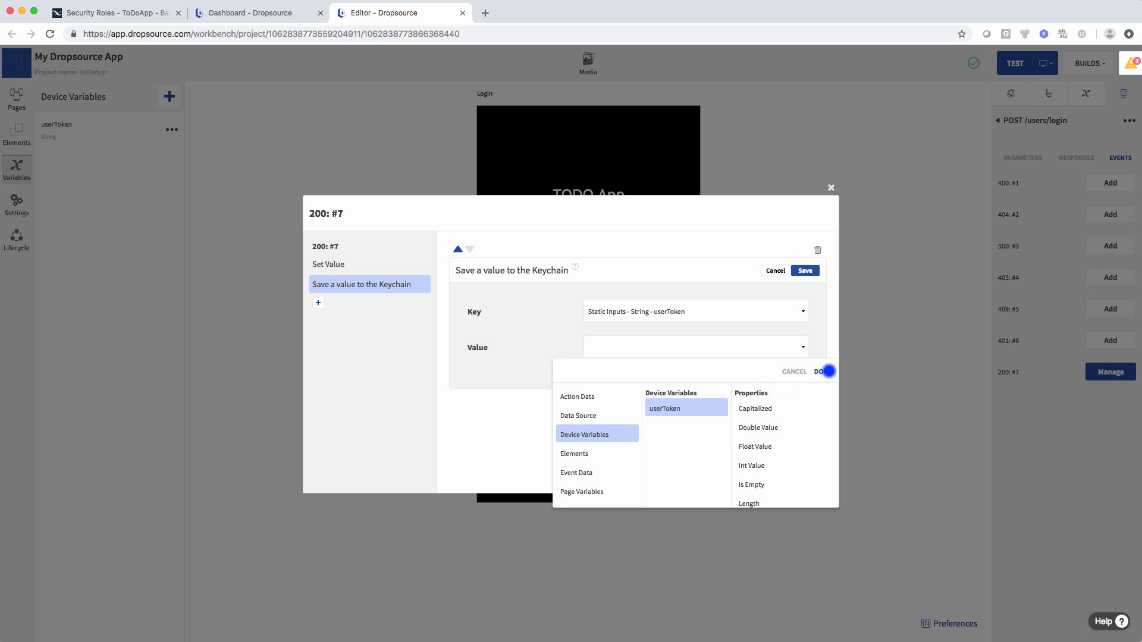
{"action": "left_click", "coordinate": [822, 371]}
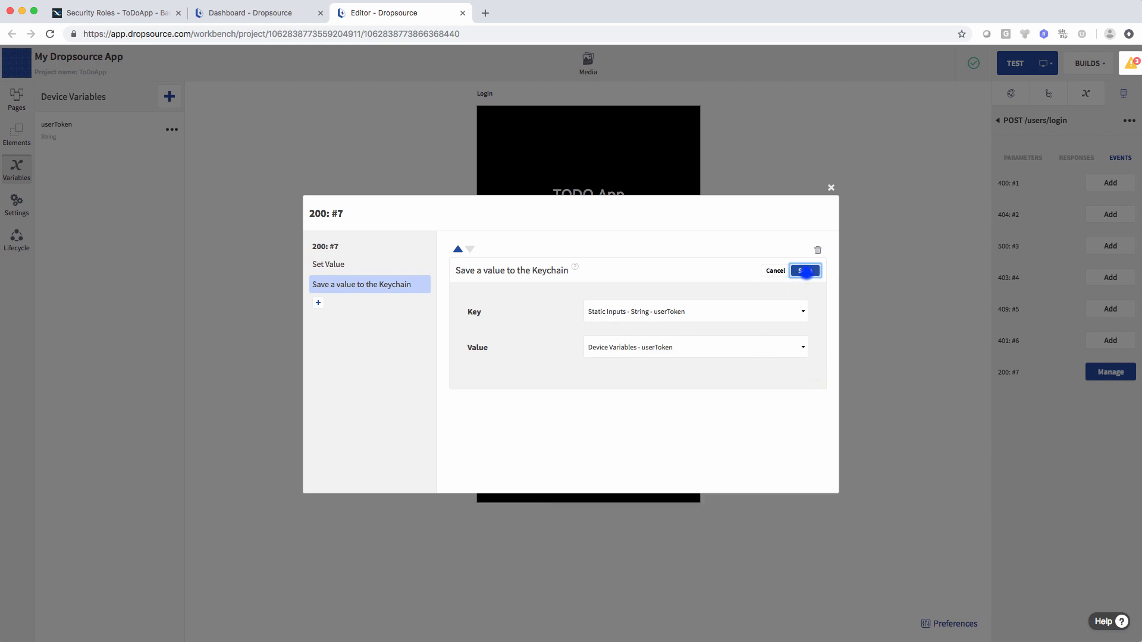
{"action": "left_click", "coordinate": [806, 271]}
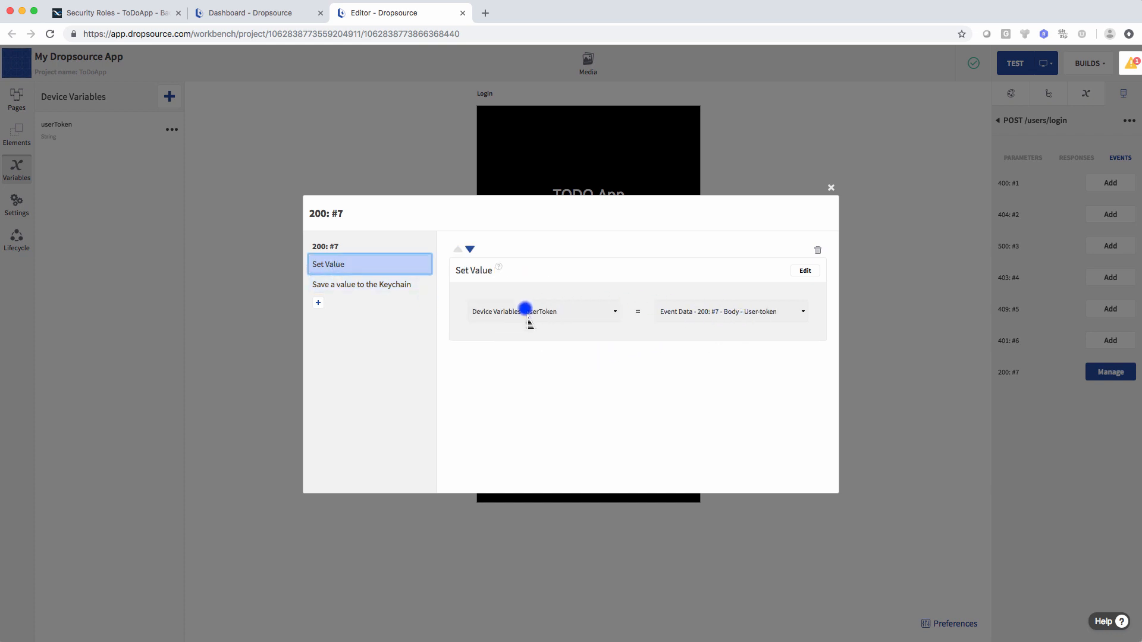
{"action": "left_click", "coordinate": [377, 288]}
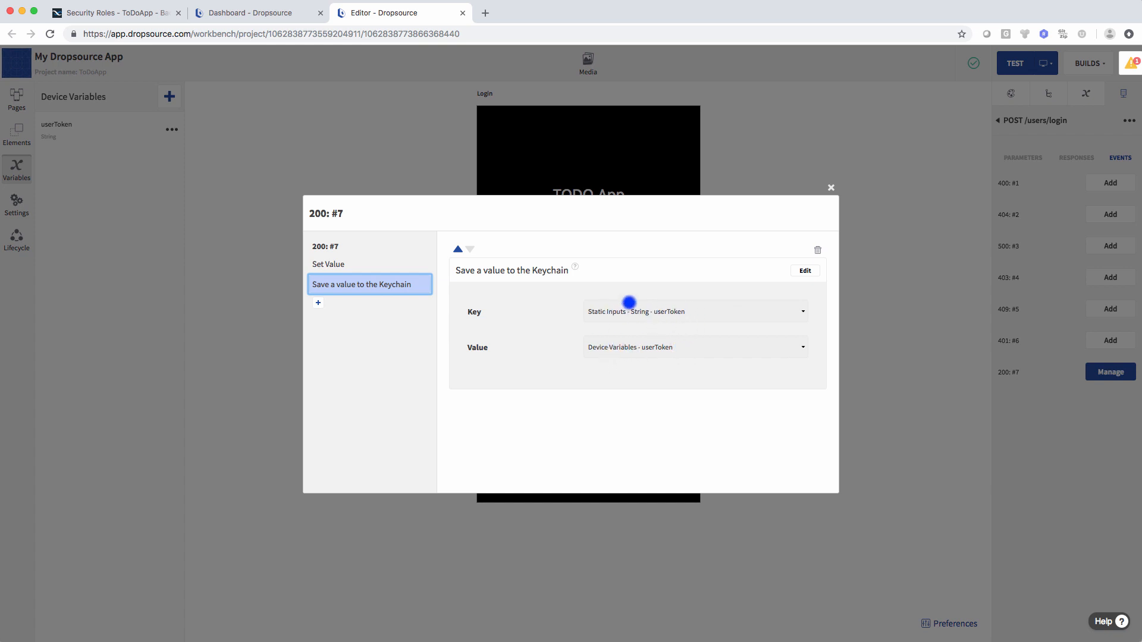
- Add a Go to Page action to the login success event targeting the List page
{"action": "left_click", "coordinate": [319, 303]}
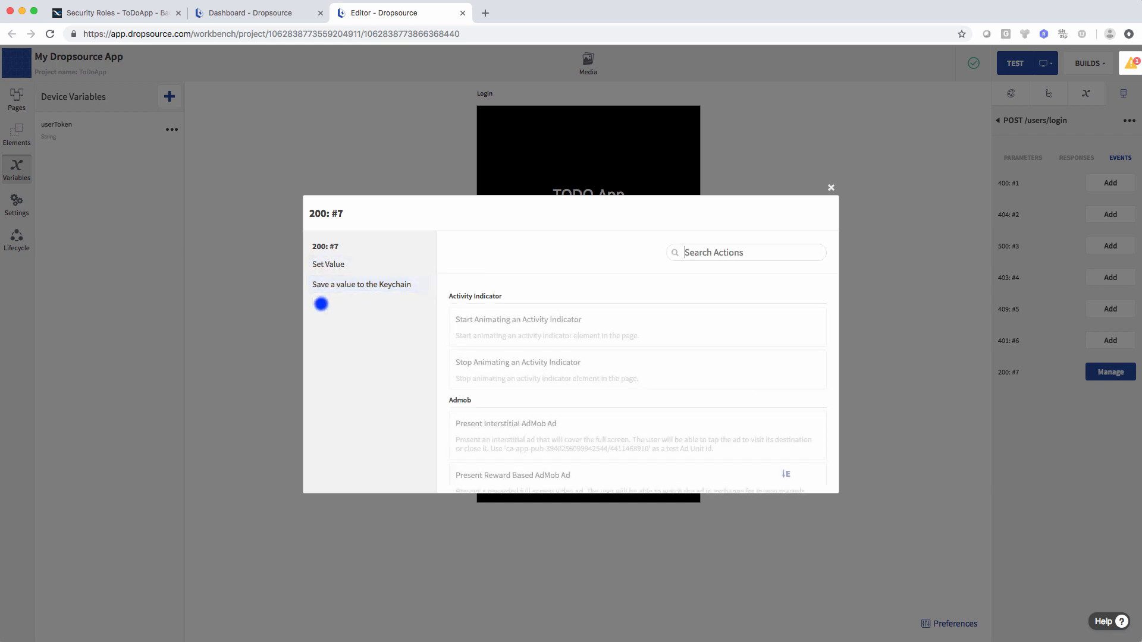
{"action": "left_click", "coordinate": [754, 256]}
{"action": "type", "text": "page"}
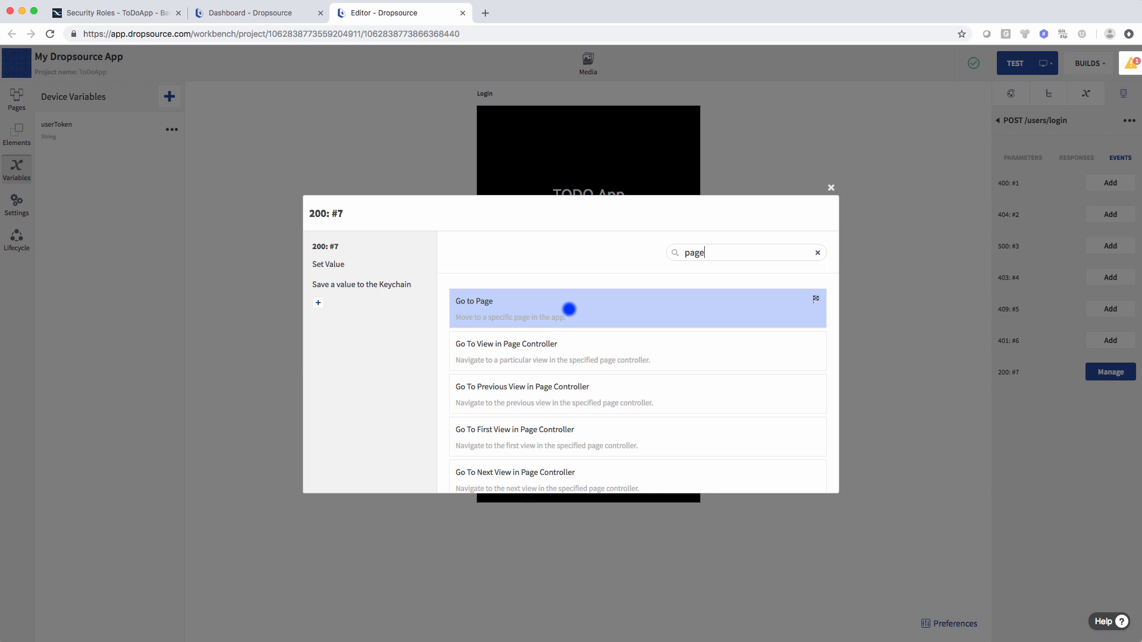
{"action": "left_click", "coordinate": [569, 309]}
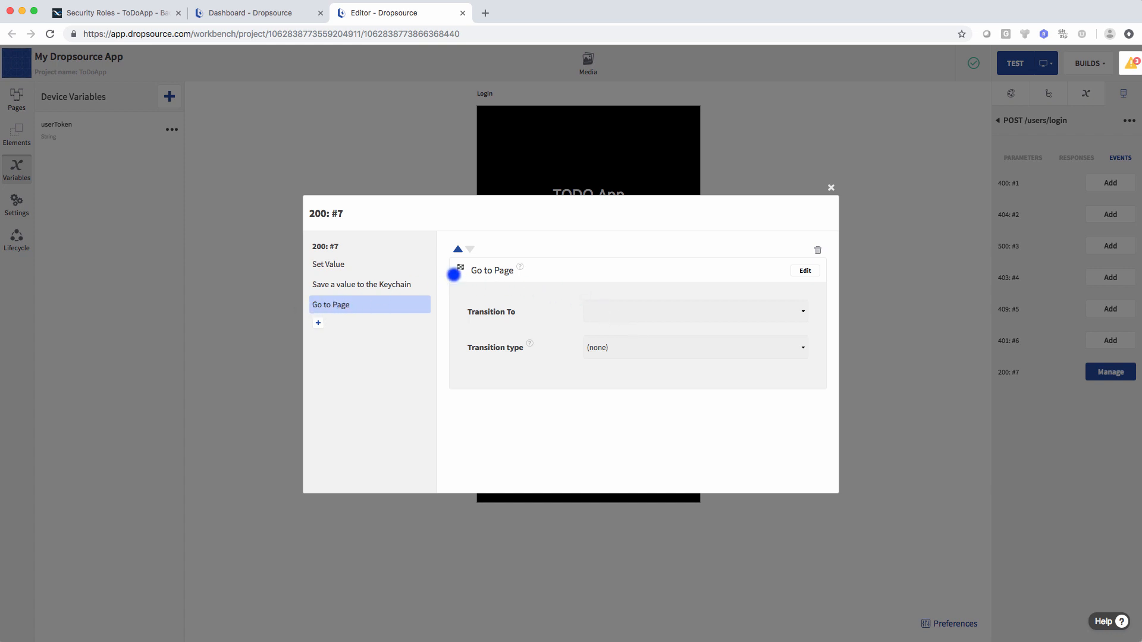
{"action": "left_click", "coordinate": [807, 268]}
{"action": "left_click", "coordinate": [655, 310]}
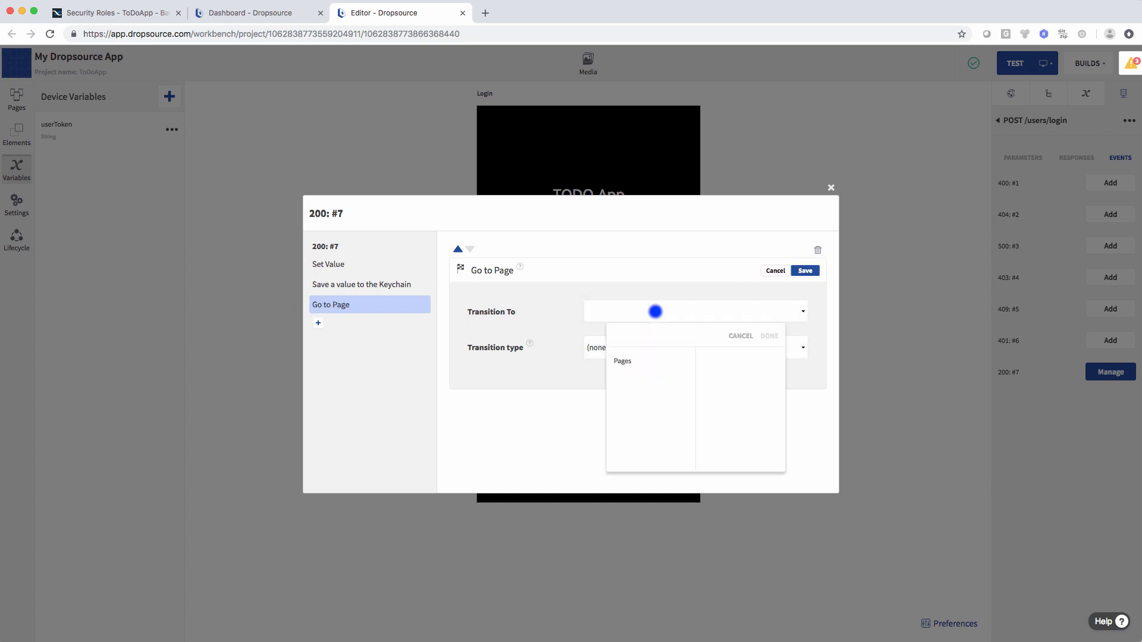
{"action": "left_click", "coordinate": [637, 359]}
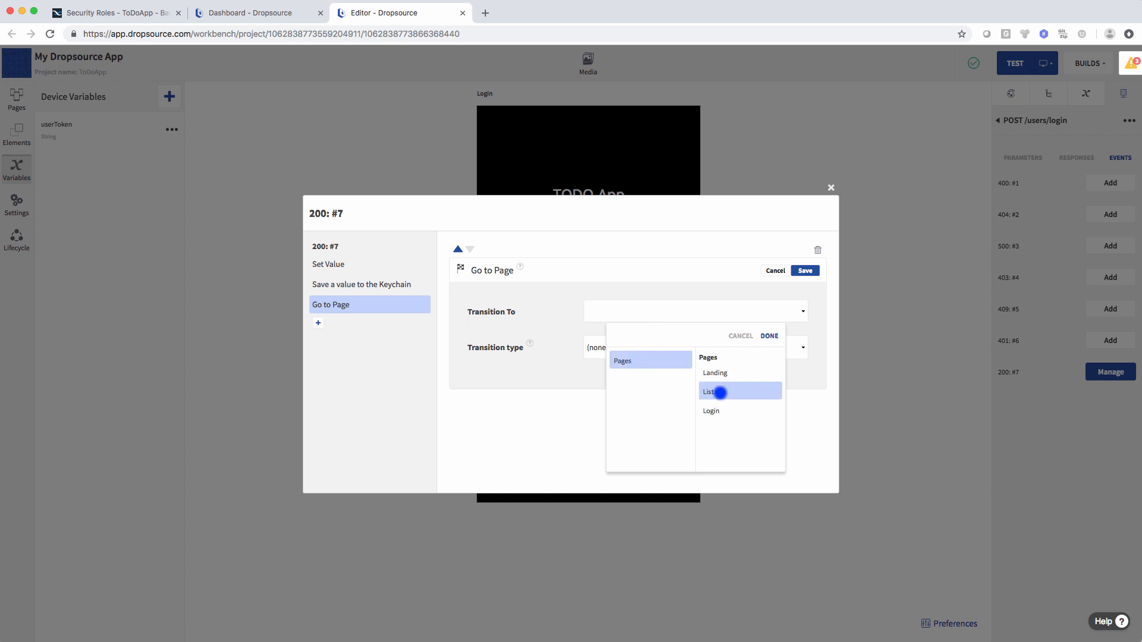
{"action": "left_click", "coordinate": [720, 392]}
{"action": "left_click", "coordinate": [767, 336]}
- Set the transition to pushup, save the action, and close the event dialog
{"action": "left_click", "coordinate": [634, 350]}
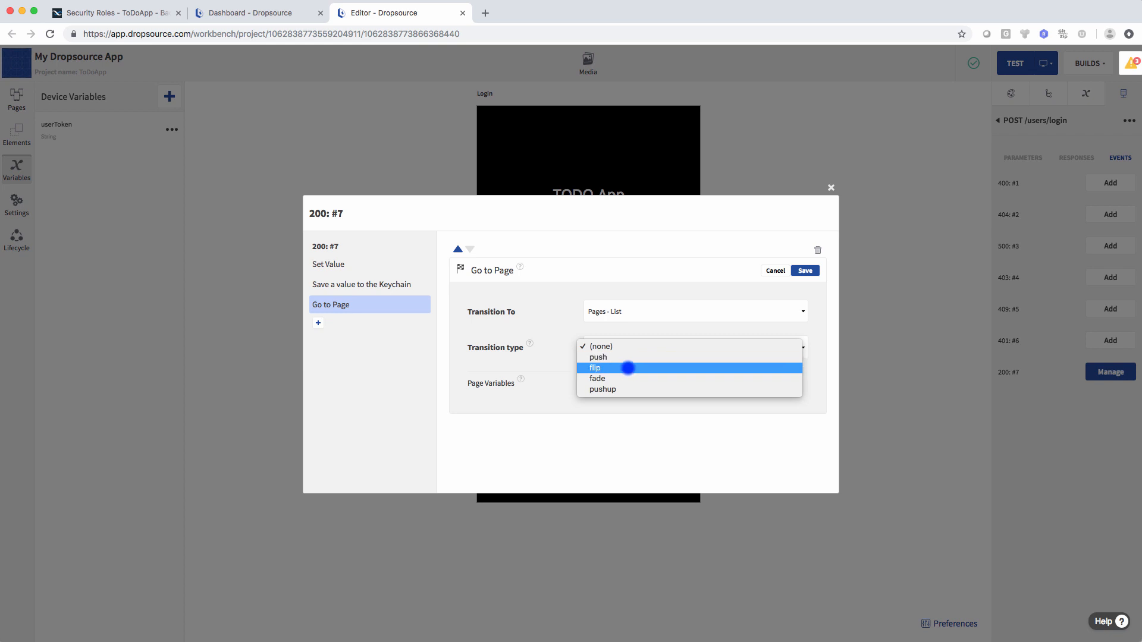
{"action": "left_click", "coordinate": [622, 389]}
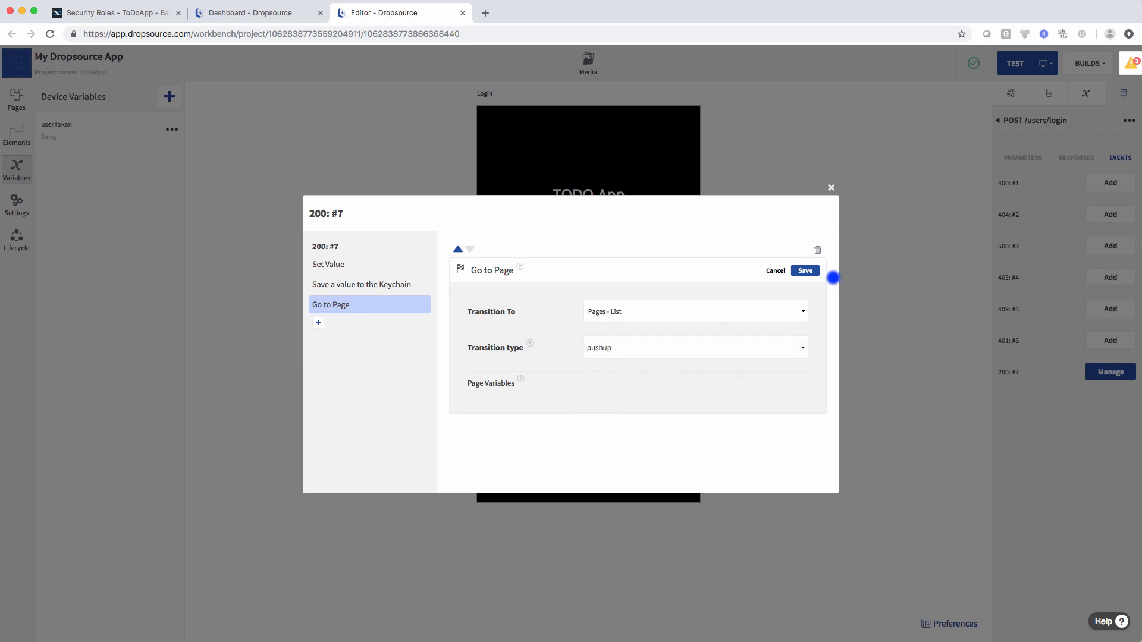
{"action": "left_click", "coordinate": [805, 271]}
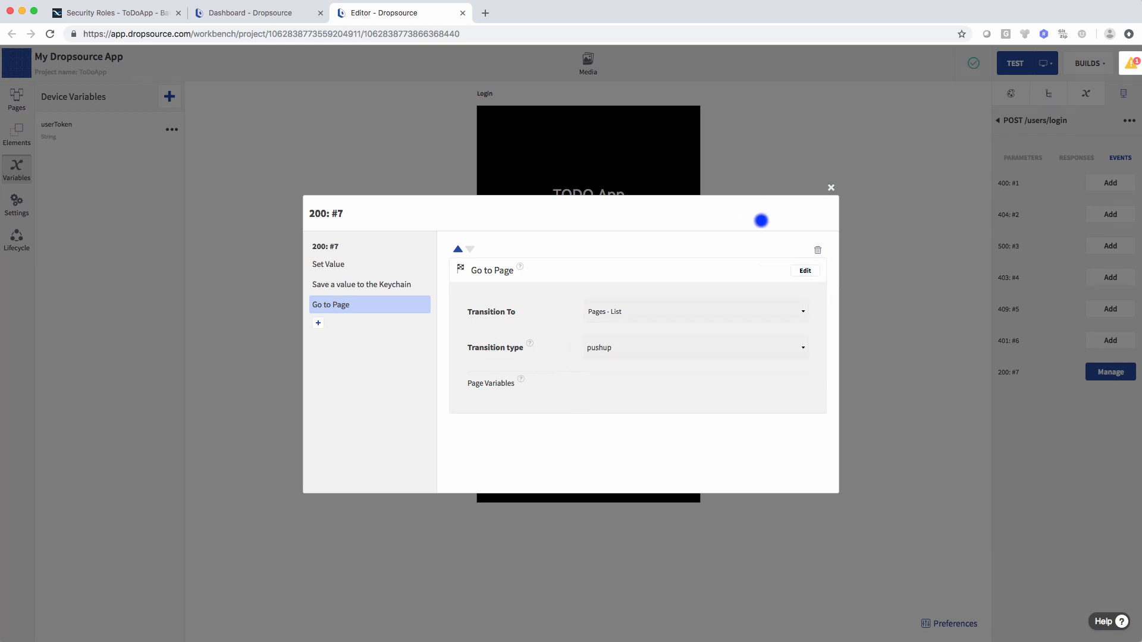
{"action": "left_click", "coordinate": [830, 187]}
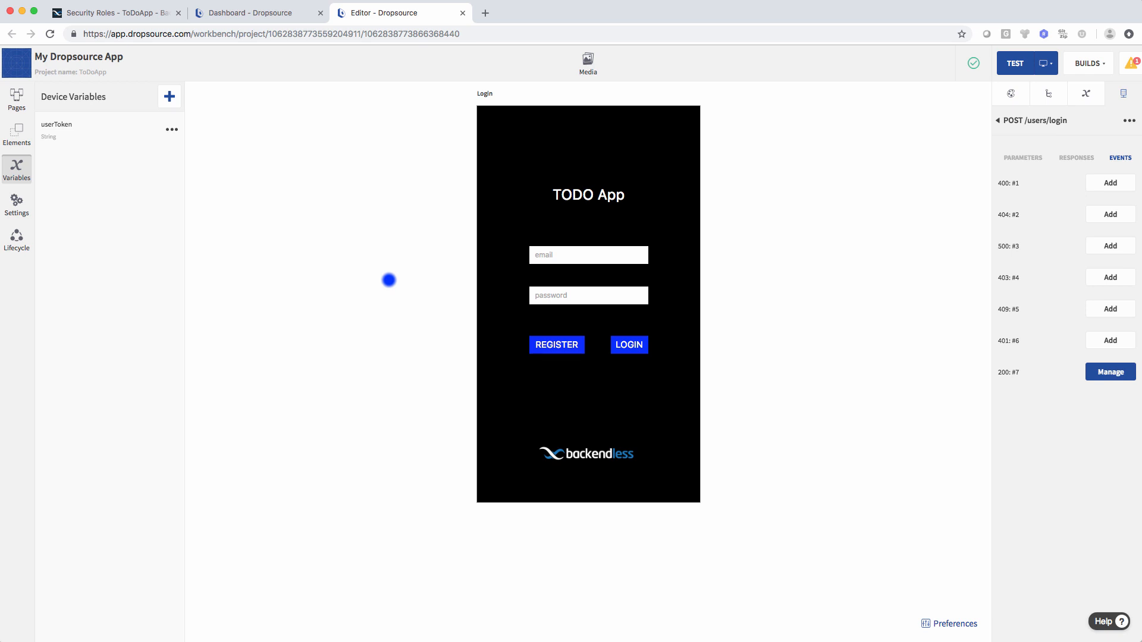
- Open the Landing page, select it, and add actions to its Page Appeared event
{"action": "left_click", "coordinate": [15, 98]}
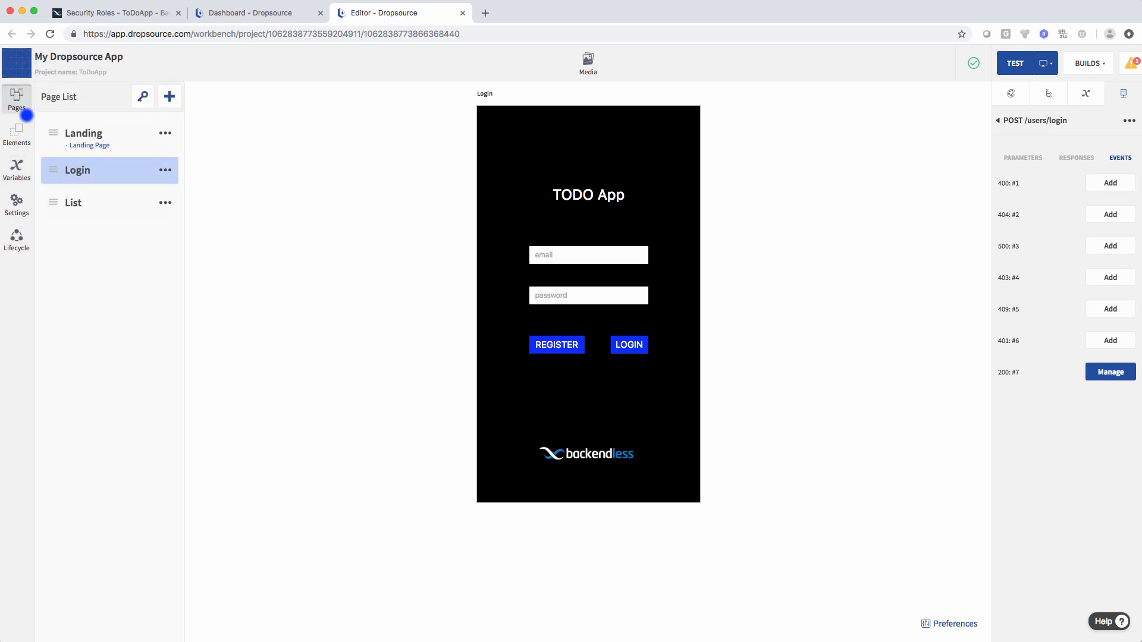
{"action": "left_click", "coordinate": [84, 143]}
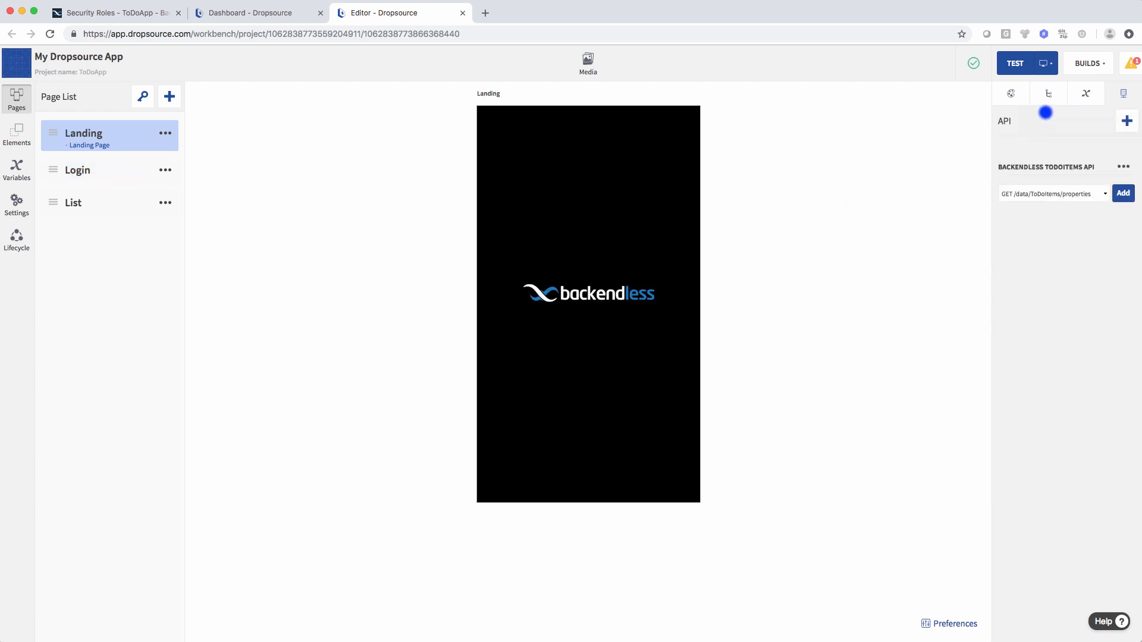
{"action": "left_click", "coordinate": [1012, 94]}
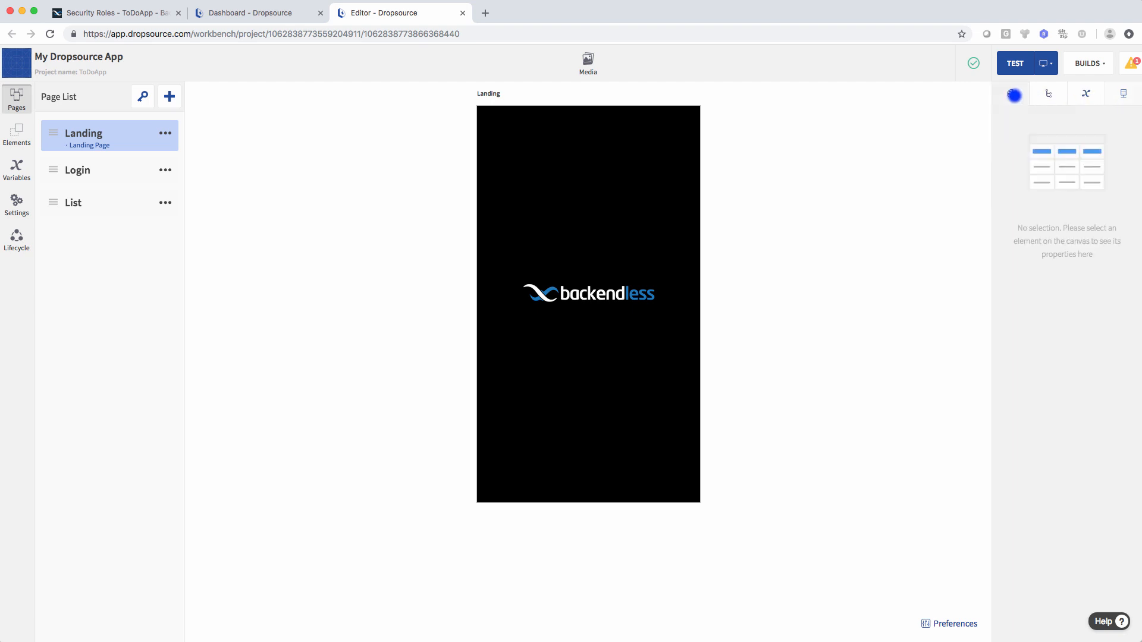
{"action": "left_click", "coordinate": [695, 216]}
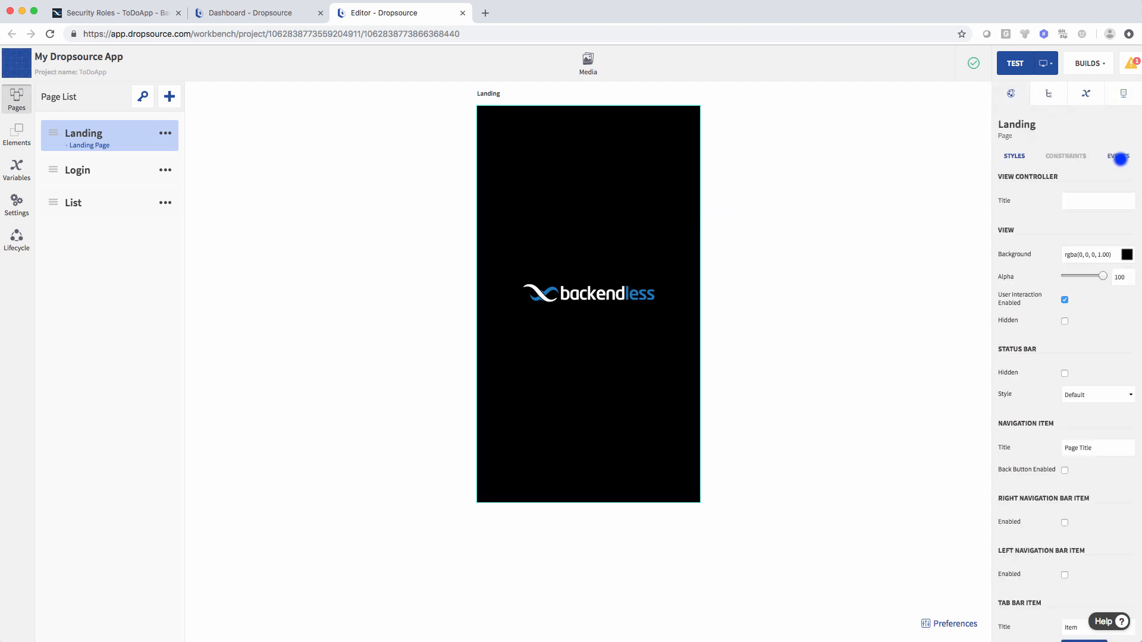
{"action": "left_click", "coordinate": [1119, 157]}
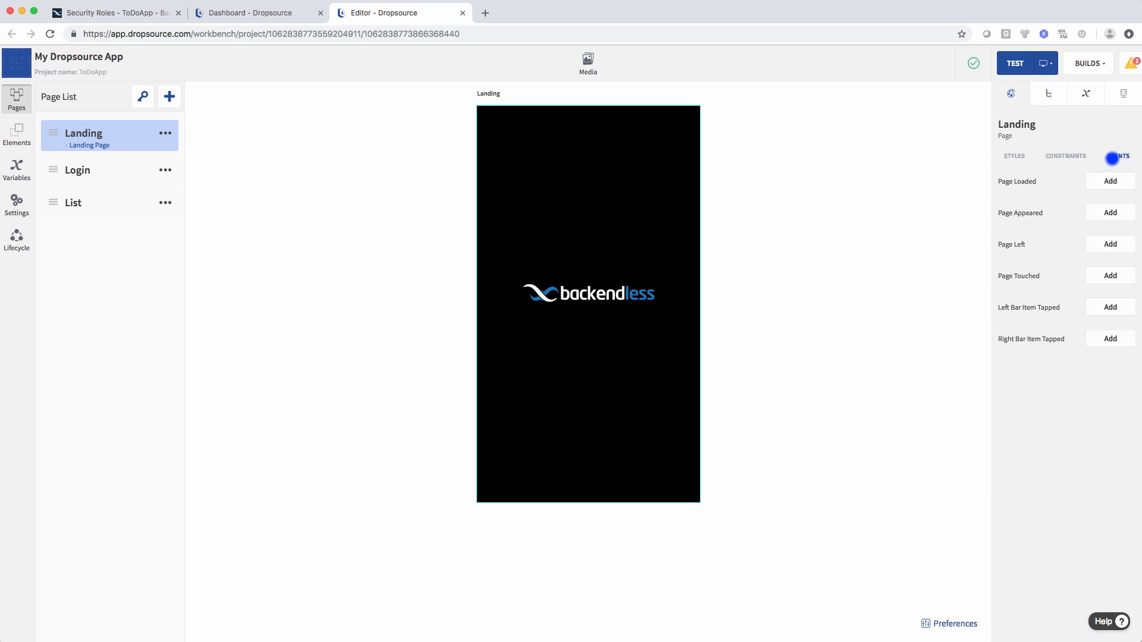
{"action": "left_click", "coordinate": [1112, 212]}
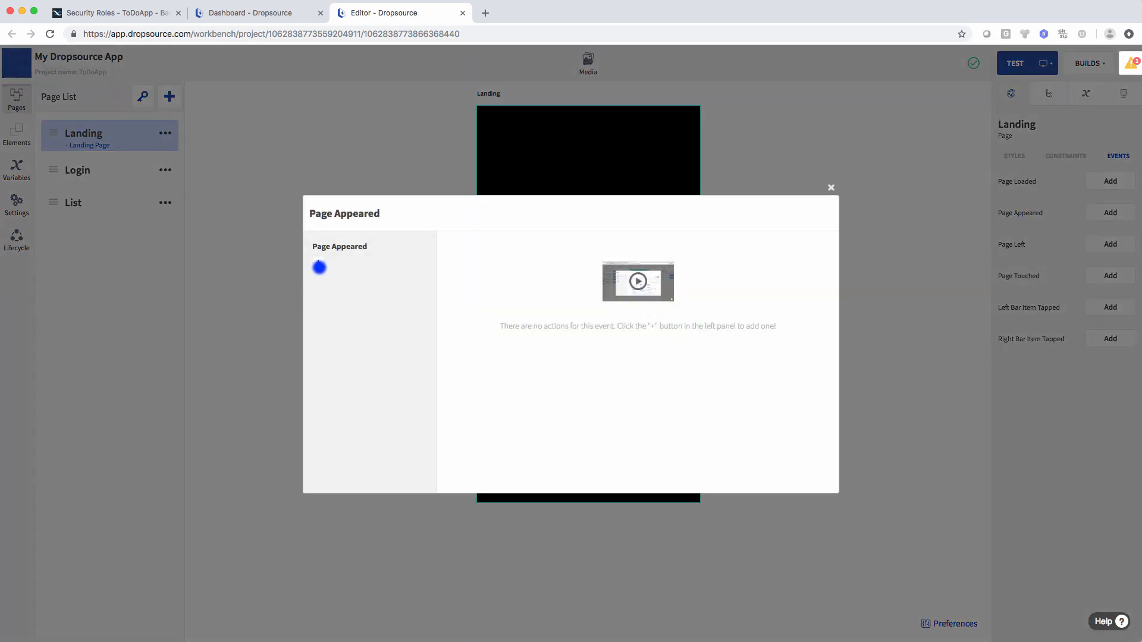
- Add a Retrieve a value from Keychain action to Page Appeared
{"action": "left_click", "coordinate": [317, 262]}
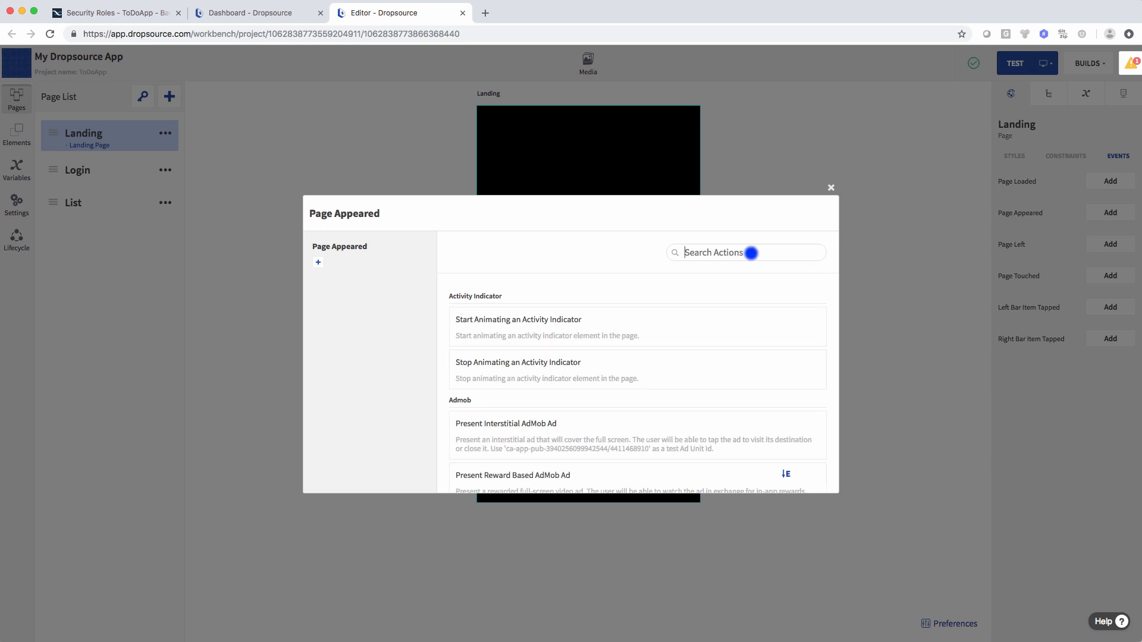
{"action": "left_click", "coordinate": [751, 253]}
{"action": "type", "text": "keychain"}
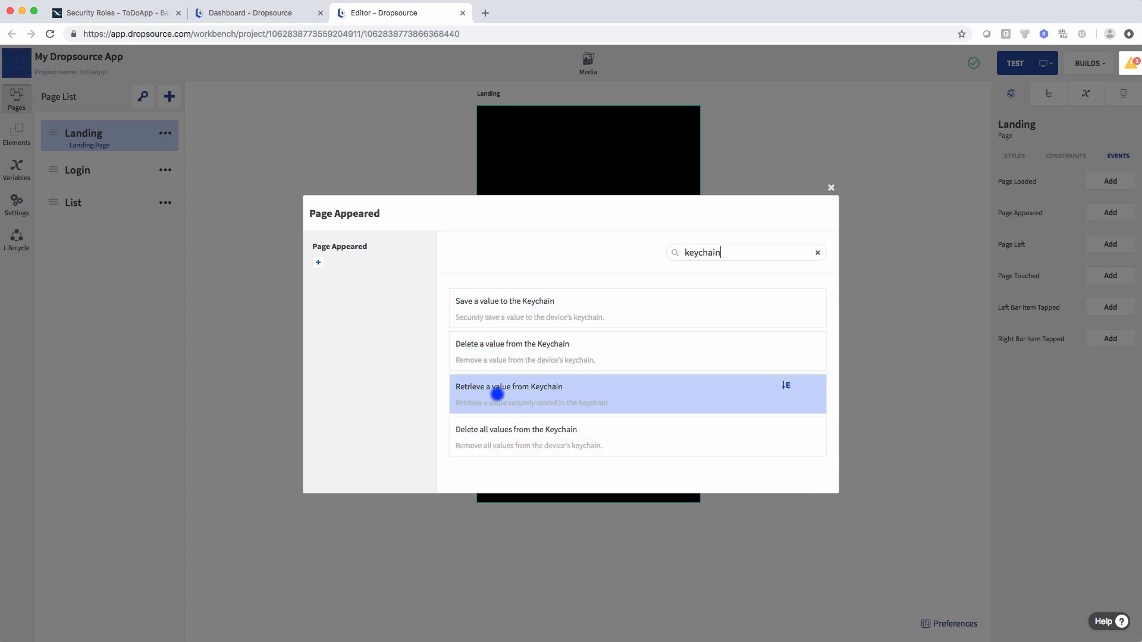
{"action": "left_click", "coordinate": [497, 394]}
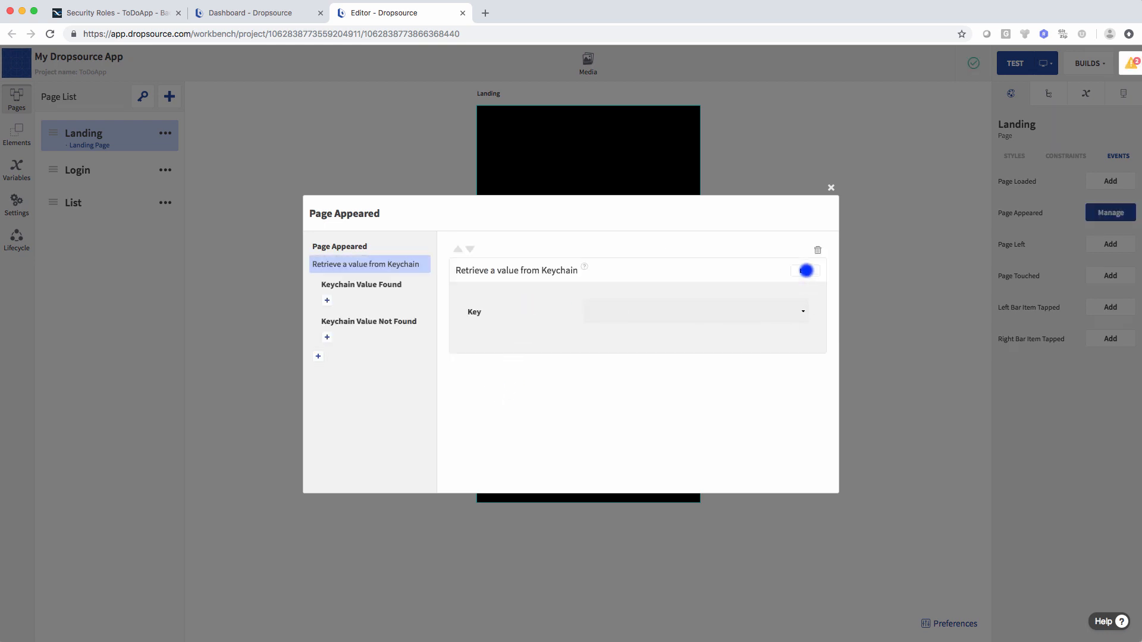
- Set the retrieval key to the static String userToken and save the action
{"action": "left_click", "coordinate": [637, 314]}
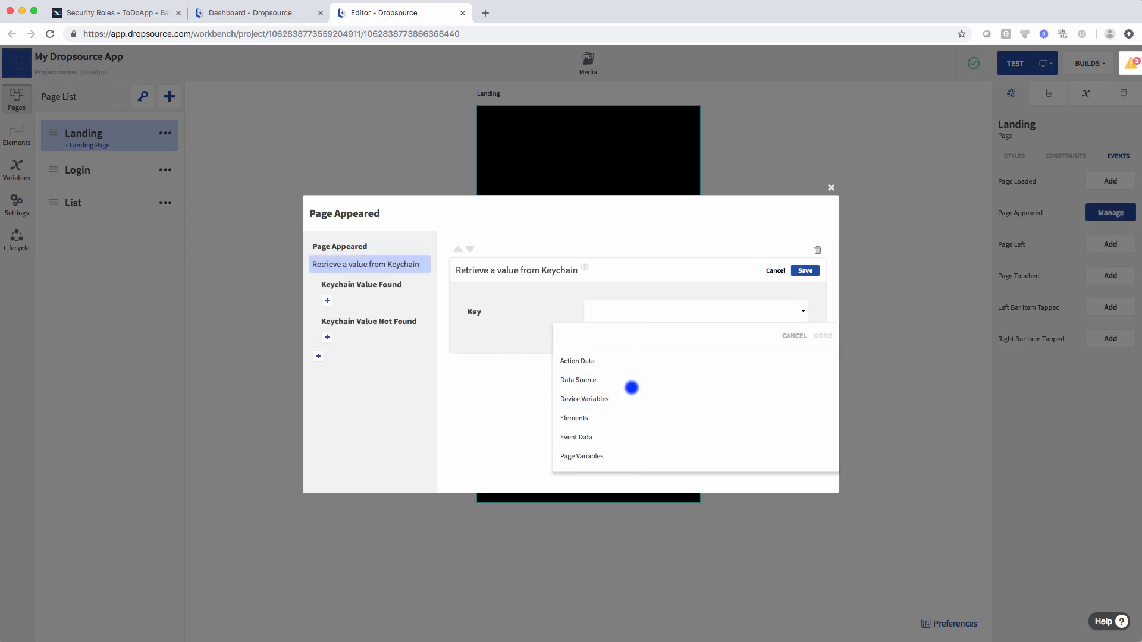
{"action": "scroll", "coordinate": [629, 387], "scroll_direction": "down", "scroll_amount": 1}
{"action": "left_click", "coordinate": [598, 456]}
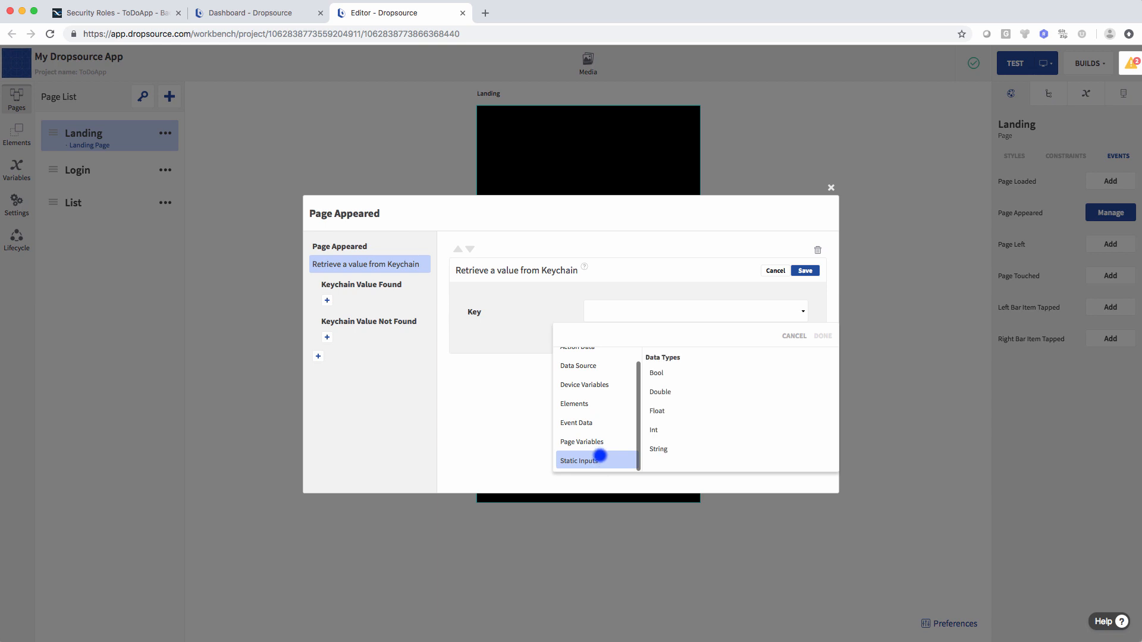
{"action": "left_click", "coordinate": [663, 449]}
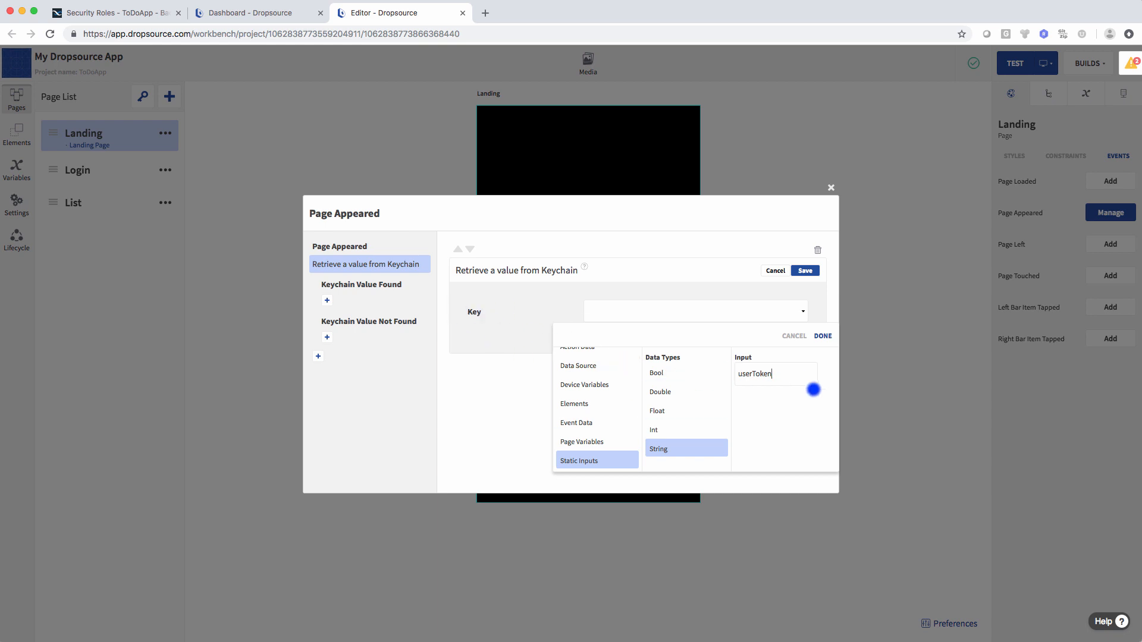
{"action": "left_click", "coordinate": [823, 336]}
{"action": "left_click", "coordinate": [806, 271]}
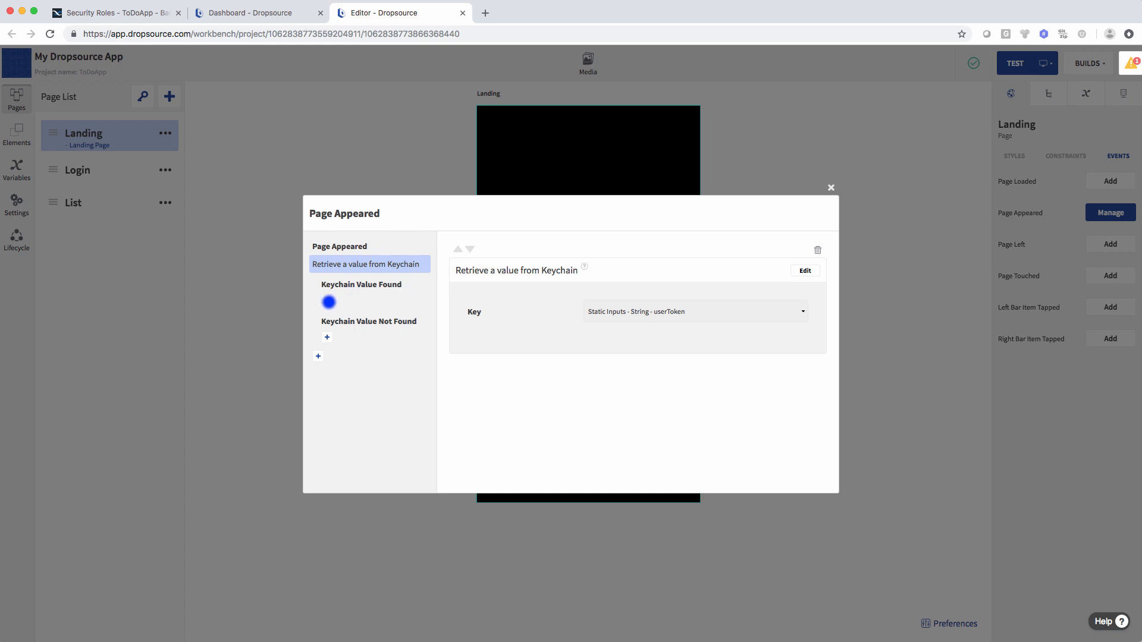
{"action": "left_click", "coordinate": [326, 300]}
{"action": "left_click", "coordinate": [711, 253]}
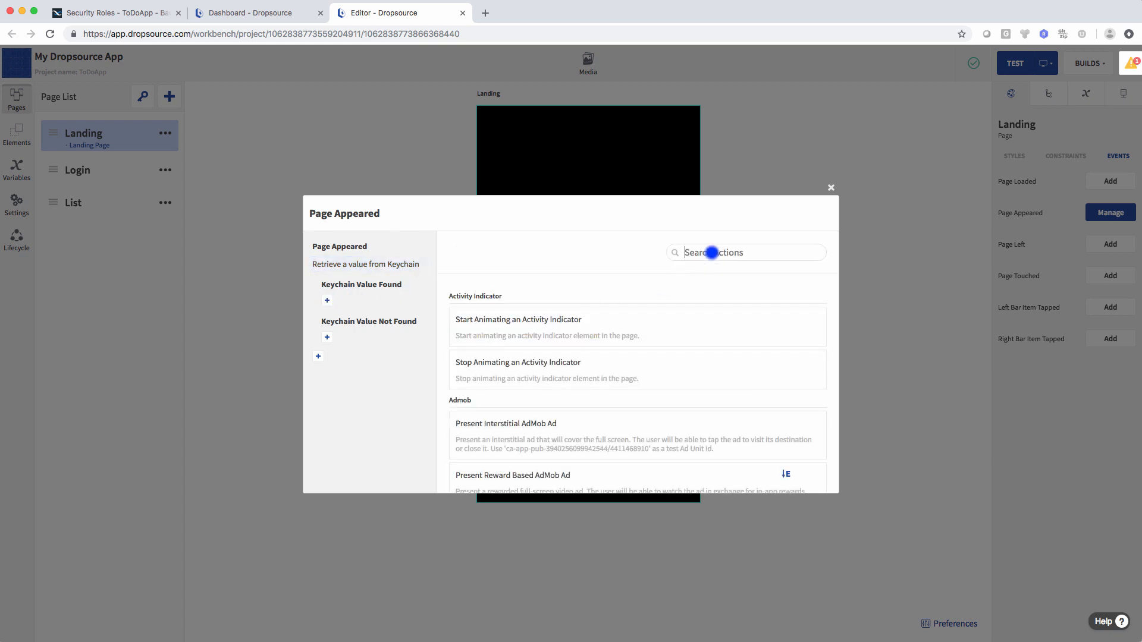
- Under Keychain Value Found, add Go to Page to the List page with a pushup transition
{"action": "type", "text": "page"}
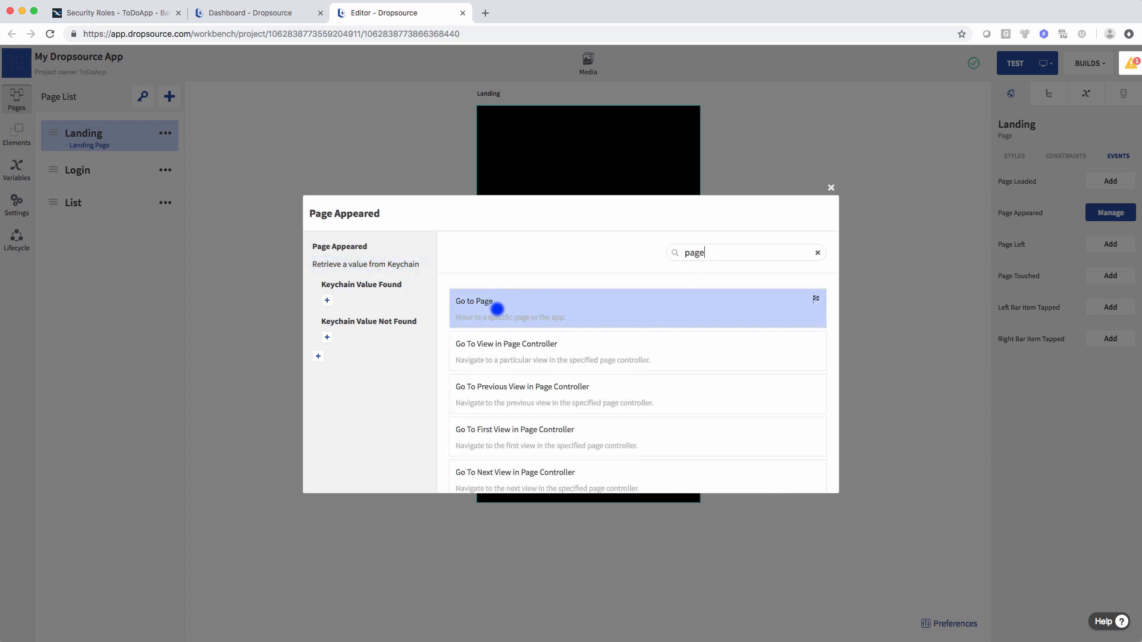
{"action": "left_click", "coordinate": [497, 307]}
{"action": "left_click", "coordinate": [805, 270]}
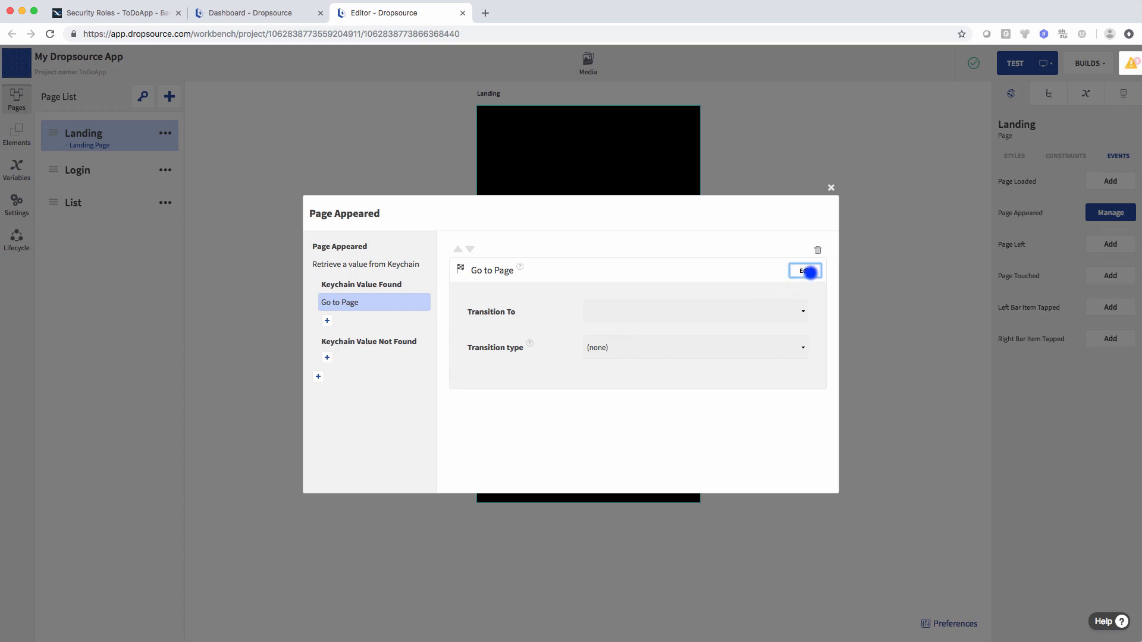
{"action": "left_click", "coordinate": [643, 311]}
{"action": "left_click", "coordinate": [624, 361]}
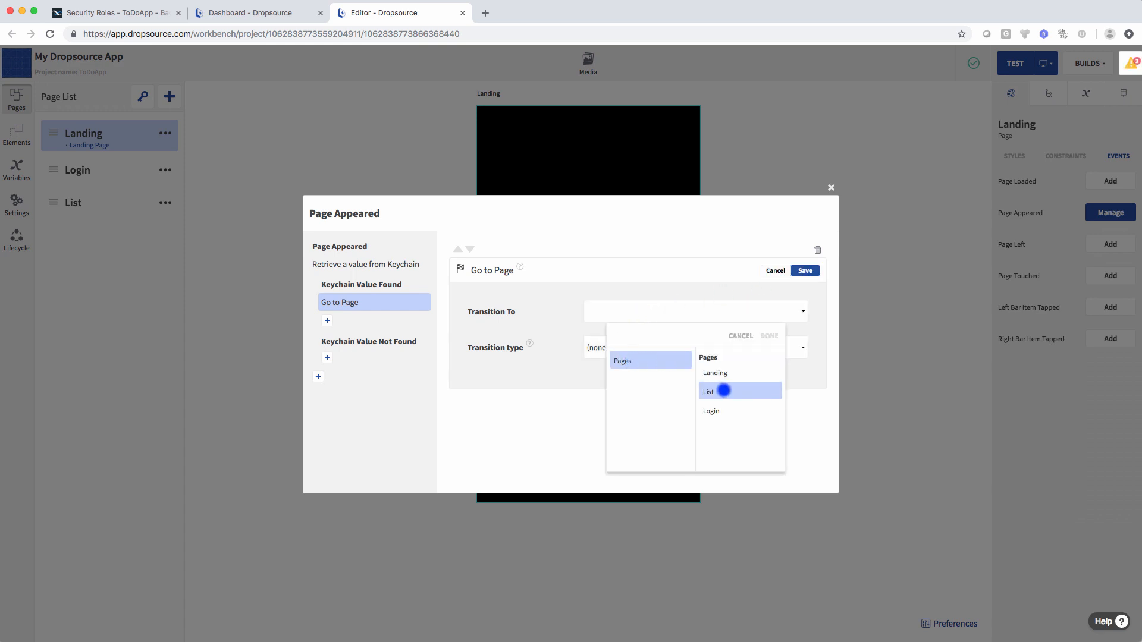
{"action": "left_click", "coordinate": [723, 390]}
{"action": "left_click", "coordinate": [774, 336]}
{"action": "left_click", "coordinate": [646, 346]}
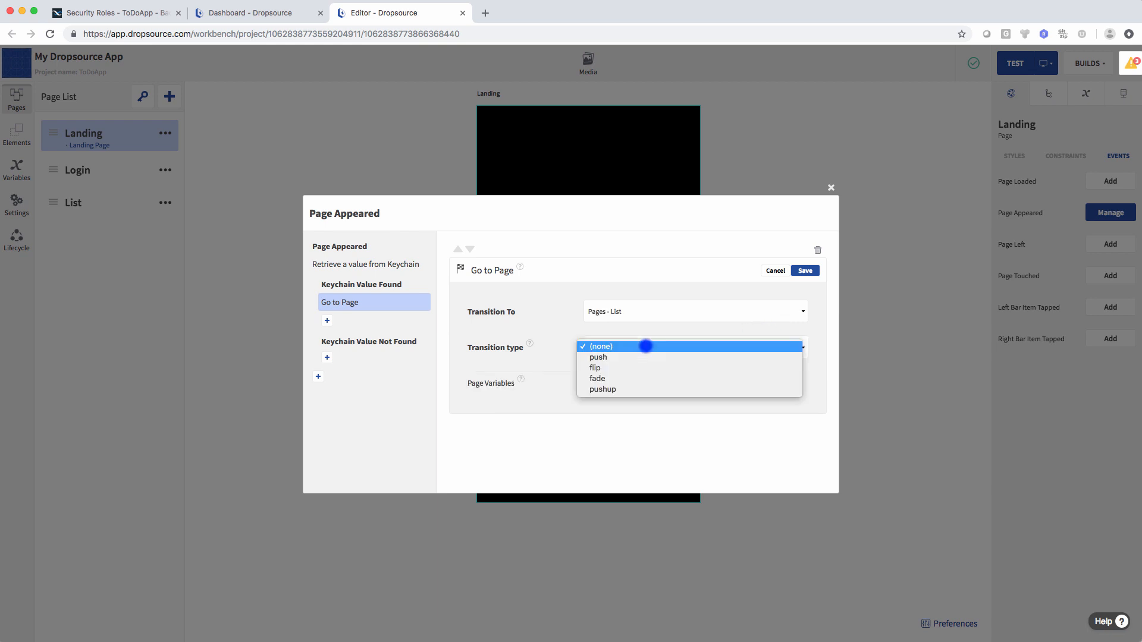
{"action": "left_click", "coordinate": [637, 388]}
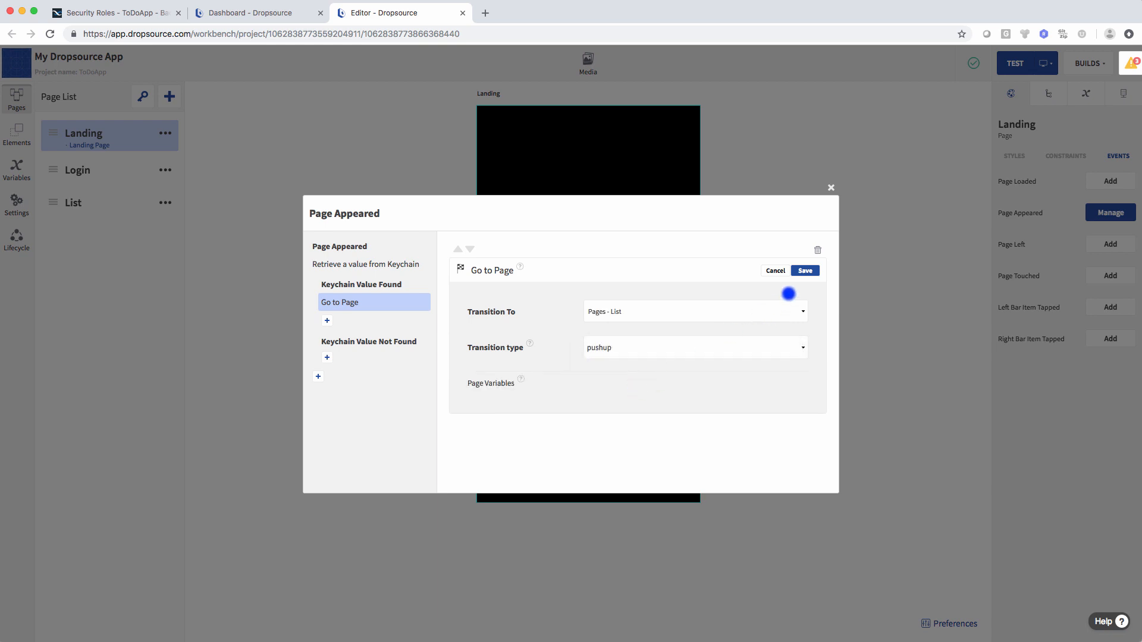
{"action": "left_click", "coordinate": [805, 271]}
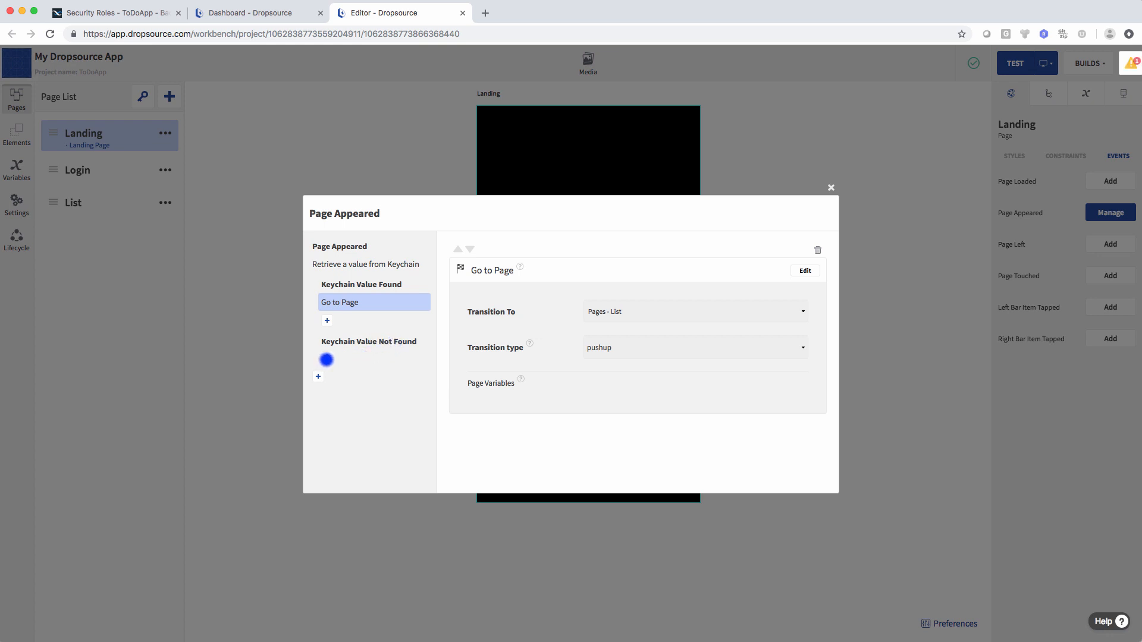
{"action": "left_click", "coordinate": [327, 359]}
- Under Keychain Value Not Found, go to the Login page with pushup, then close the dialog
{"action": "type", "text": "page"}
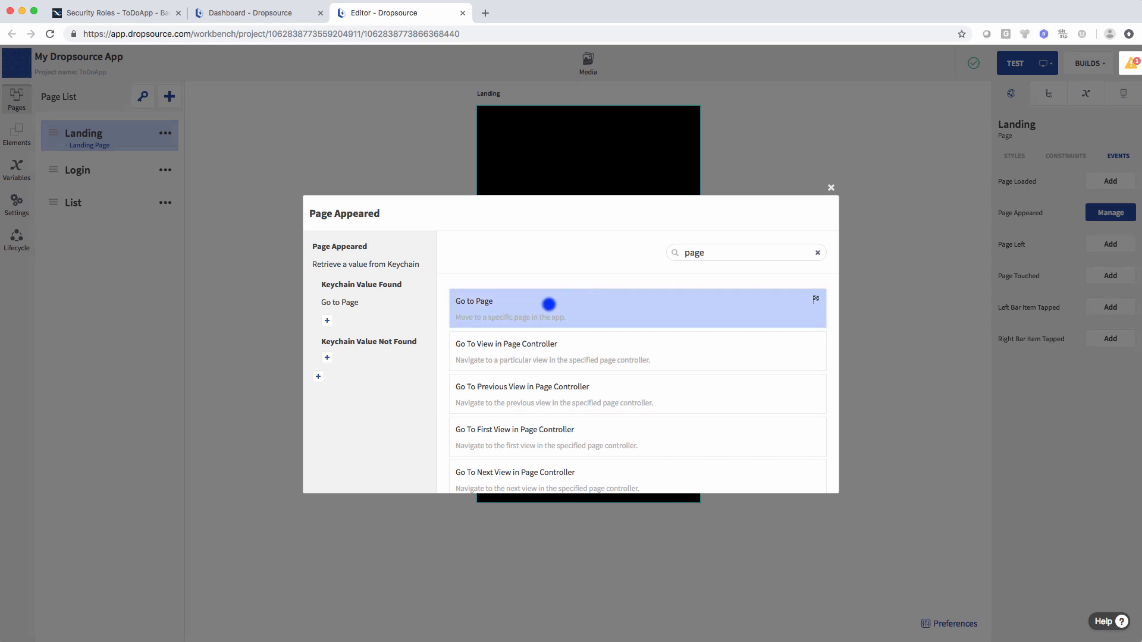
{"action": "left_click", "coordinate": [548, 303]}
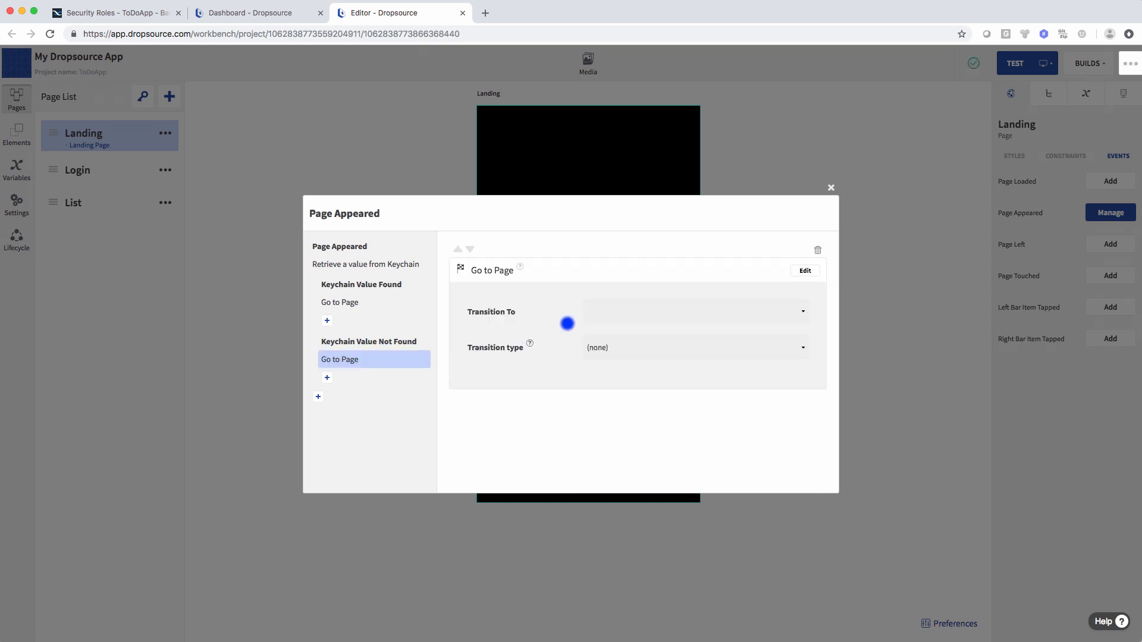
{"action": "left_click", "coordinate": [804, 270]}
{"action": "left_click", "coordinate": [644, 313]}
{"action": "left_click", "coordinate": [637, 358]}
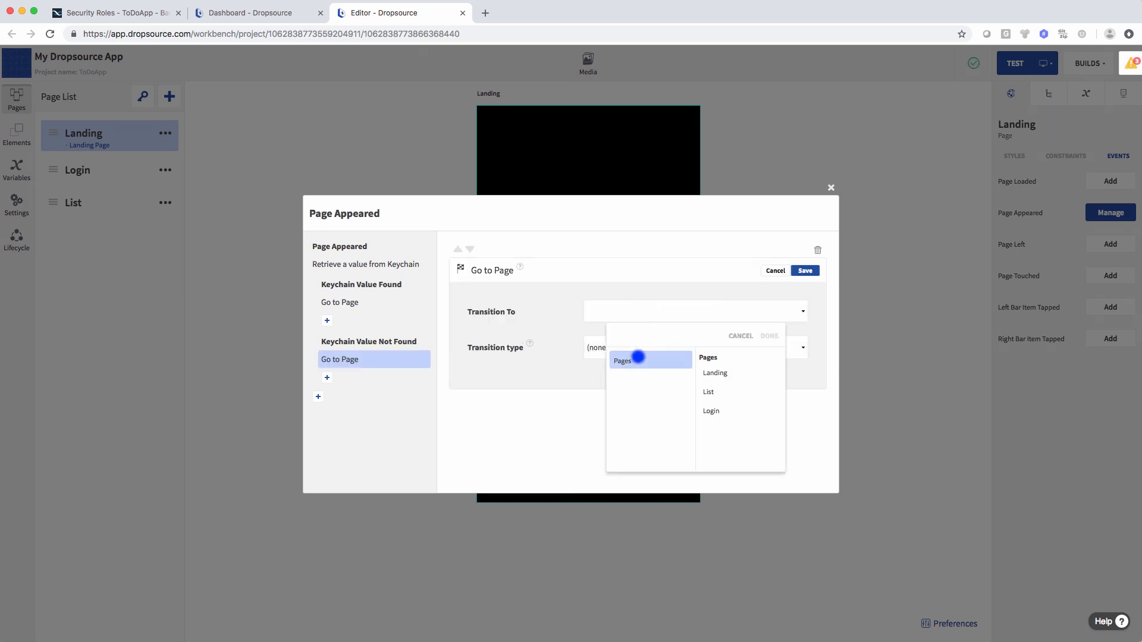
{"action": "left_click", "coordinate": [719, 408]}
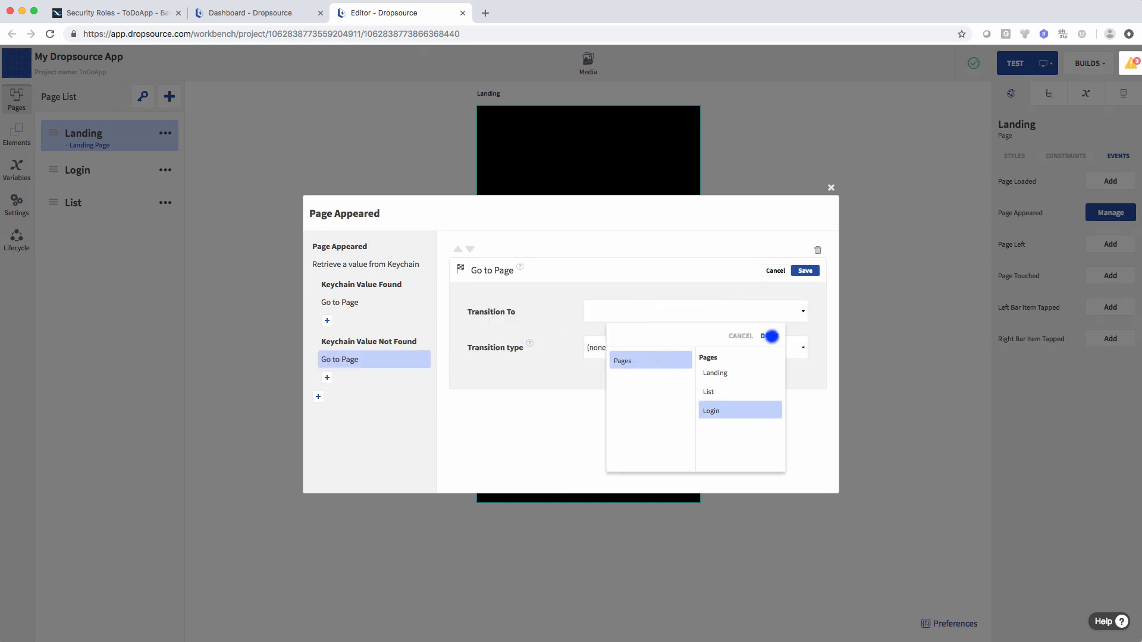
{"action": "left_click", "coordinate": [770, 336]}
{"action": "left_click", "coordinate": [669, 351]}
{"action": "left_click", "coordinate": [657, 388]}
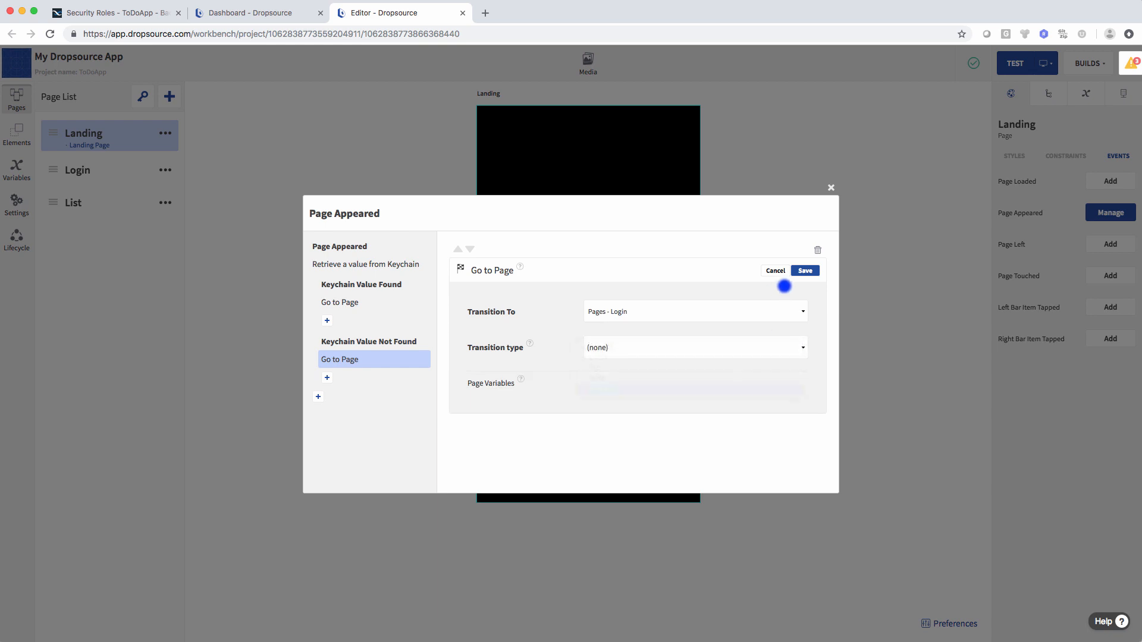
{"action": "left_click", "coordinate": [807, 270]}
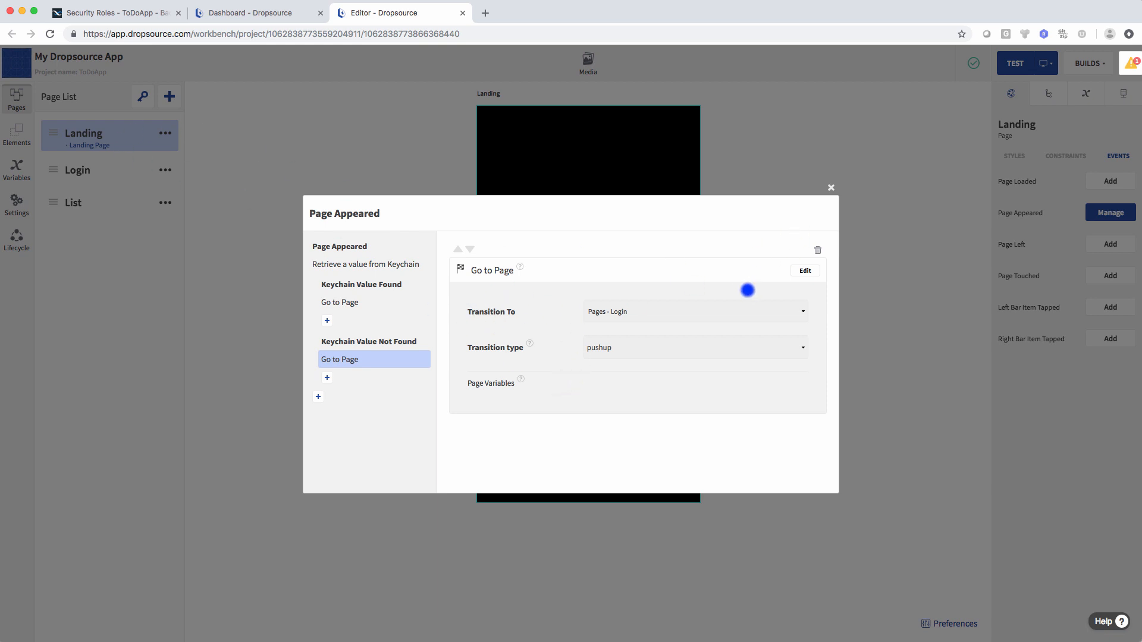
{"action": "left_click", "coordinate": [829, 188]}
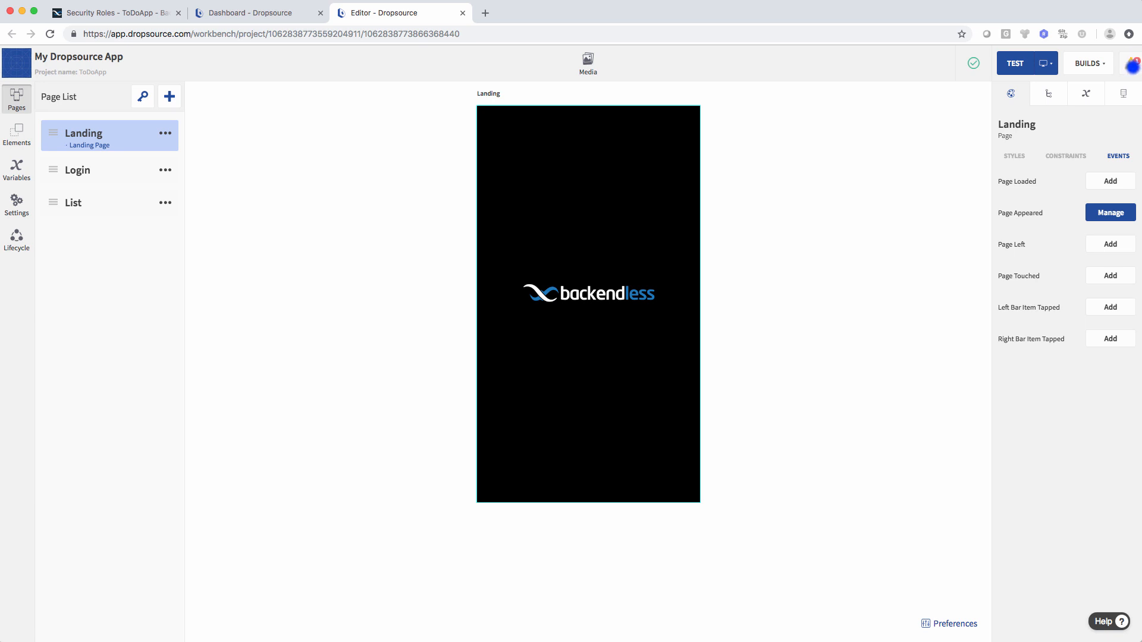
{"action": "left_click", "coordinate": [1132, 64]}
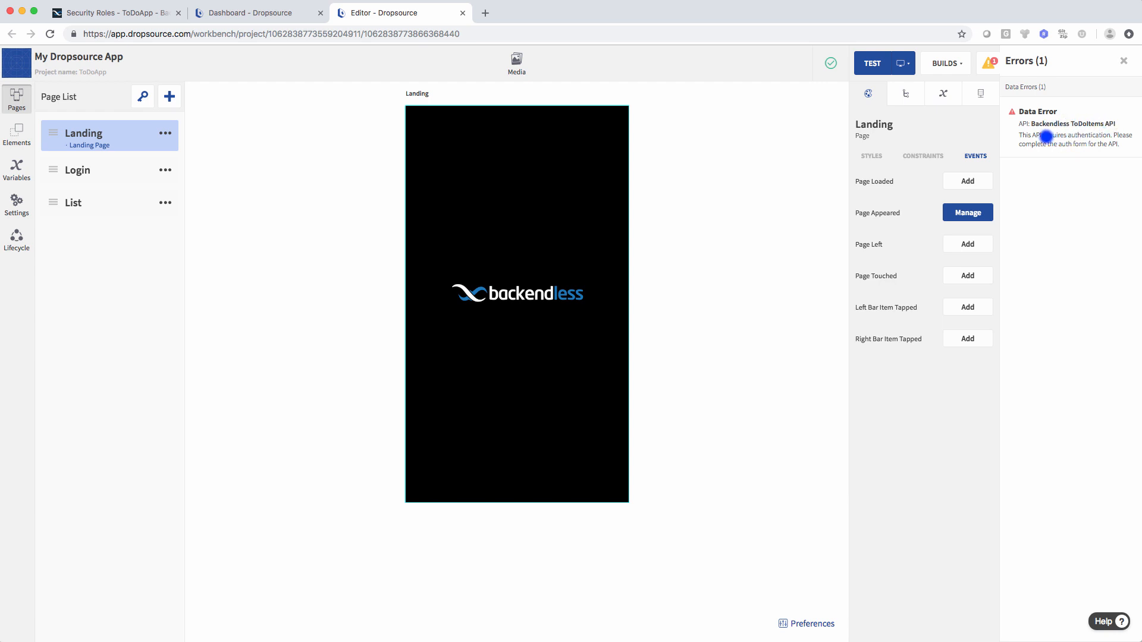
{"action": "left_click_drag", "start_coordinate": [1045, 135], "coordinate": [1094, 135]}
{"action": "left_click", "coordinate": [1105, 135]}
{"action": "left_click", "coordinate": [1123, 60]}
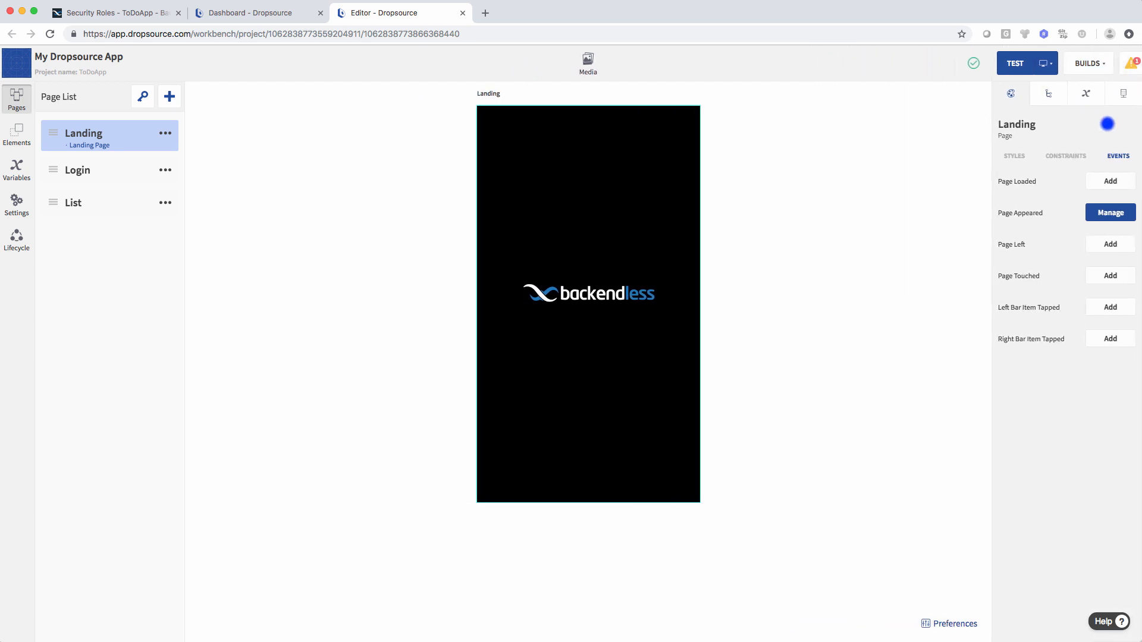
- Open the authentication settings of the Backendless ToDoItems API
{"action": "left_click", "coordinate": [1121, 94]}
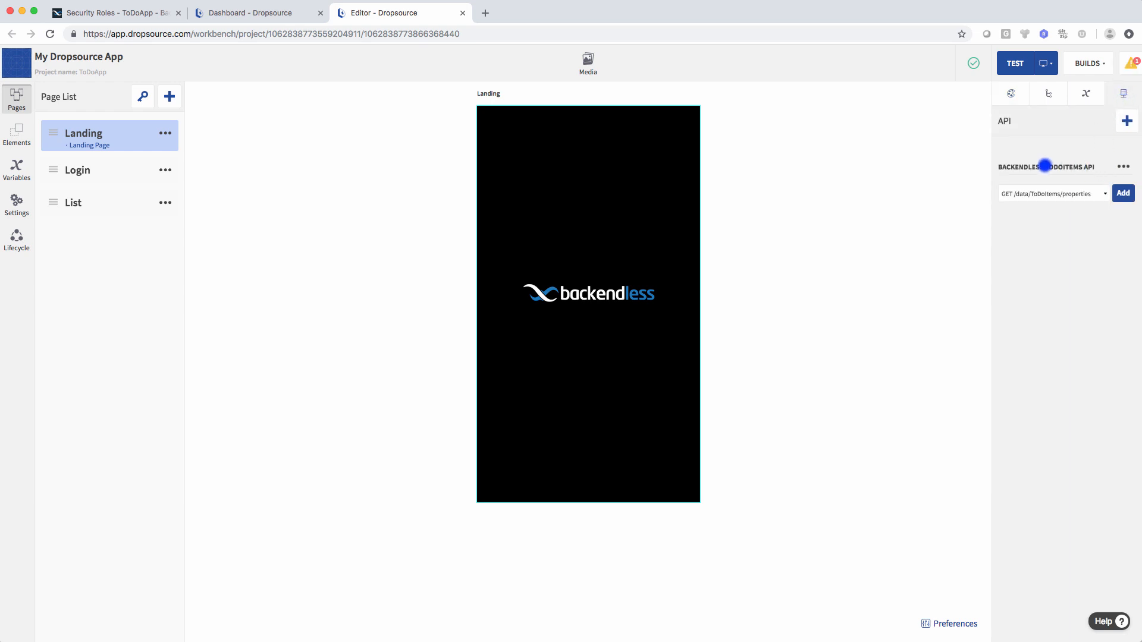
{"action": "left_click_drag", "start_coordinate": [1000, 167], "coordinate": [1091, 167]}
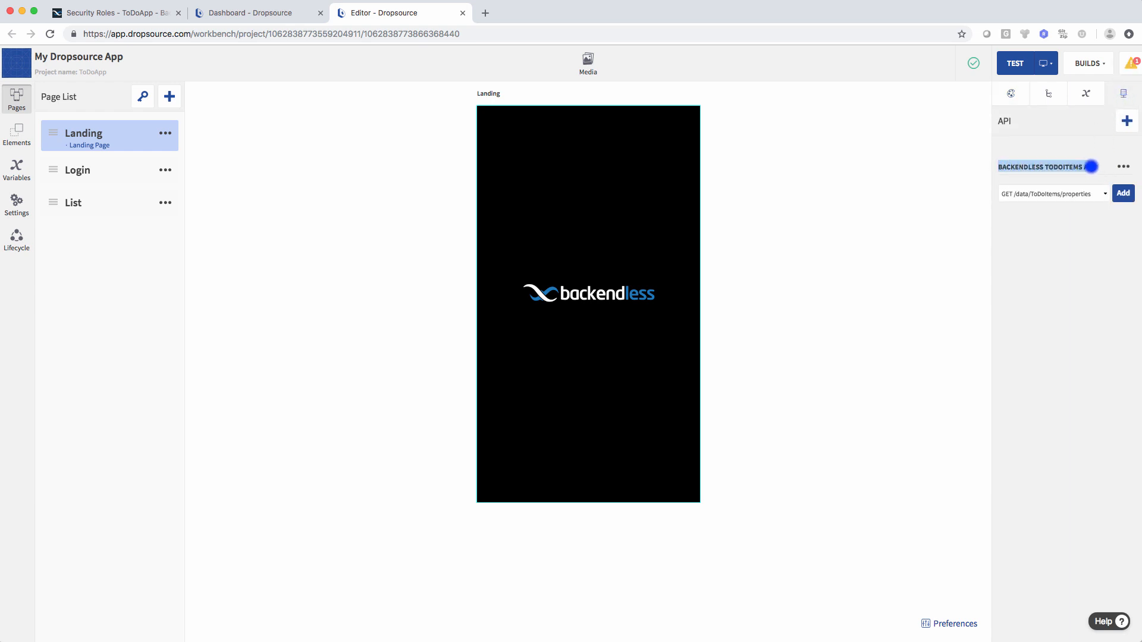
{"action": "left_click", "coordinate": [1126, 165]}
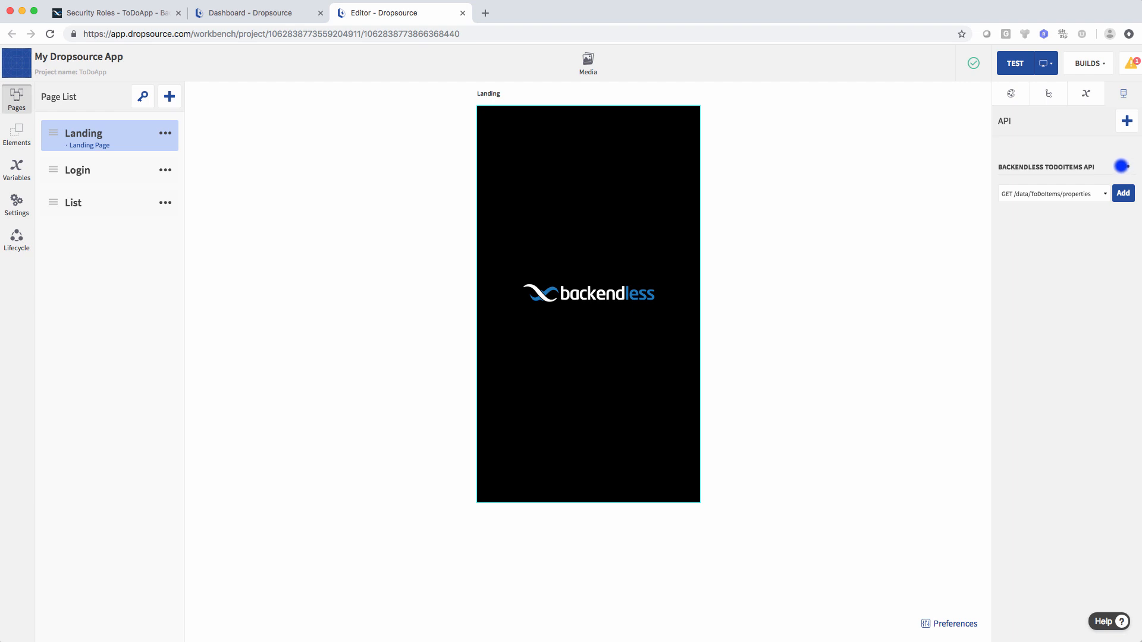
{"action": "left_click", "coordinate": [1124, 166]}
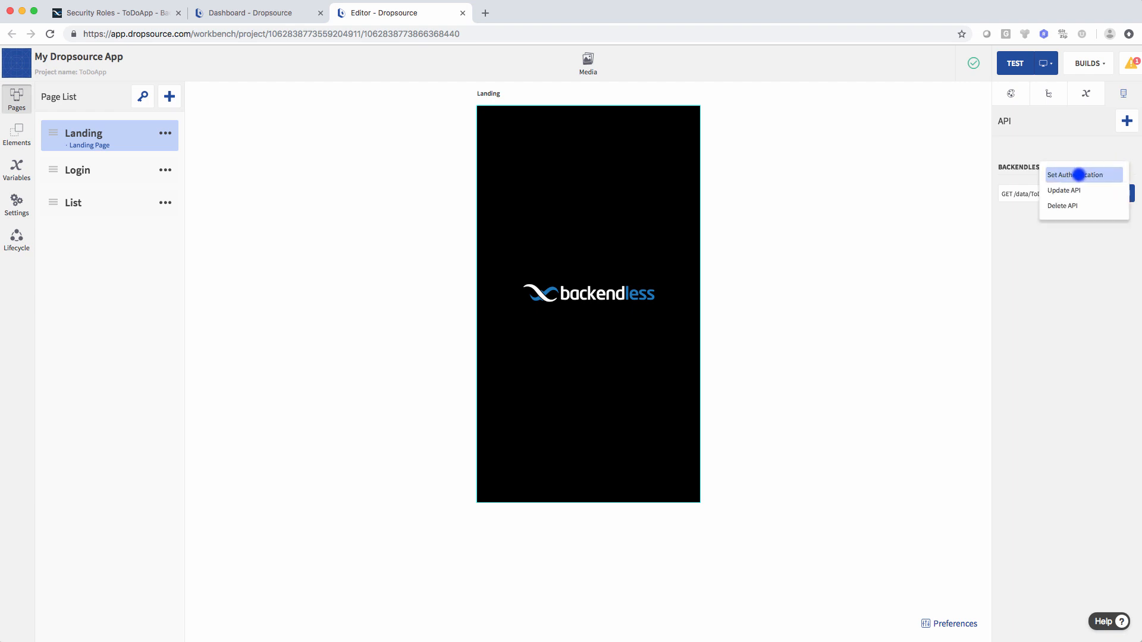
{"action": "left_click", "coordinate": [1078, 174]}
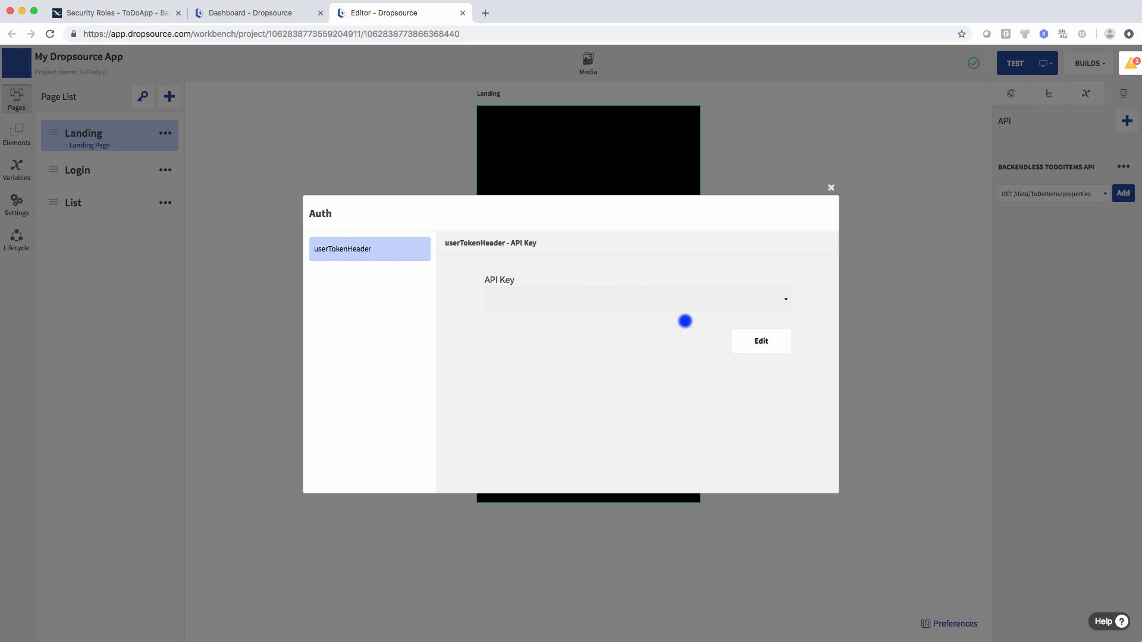
- Set the userTokenHeader API key to the userToken device variable, save, and recheck errors
{"action": "left_click", "coordinate": [757, 341]}
{"action": "left_click", "coordinate": [609, 297]}
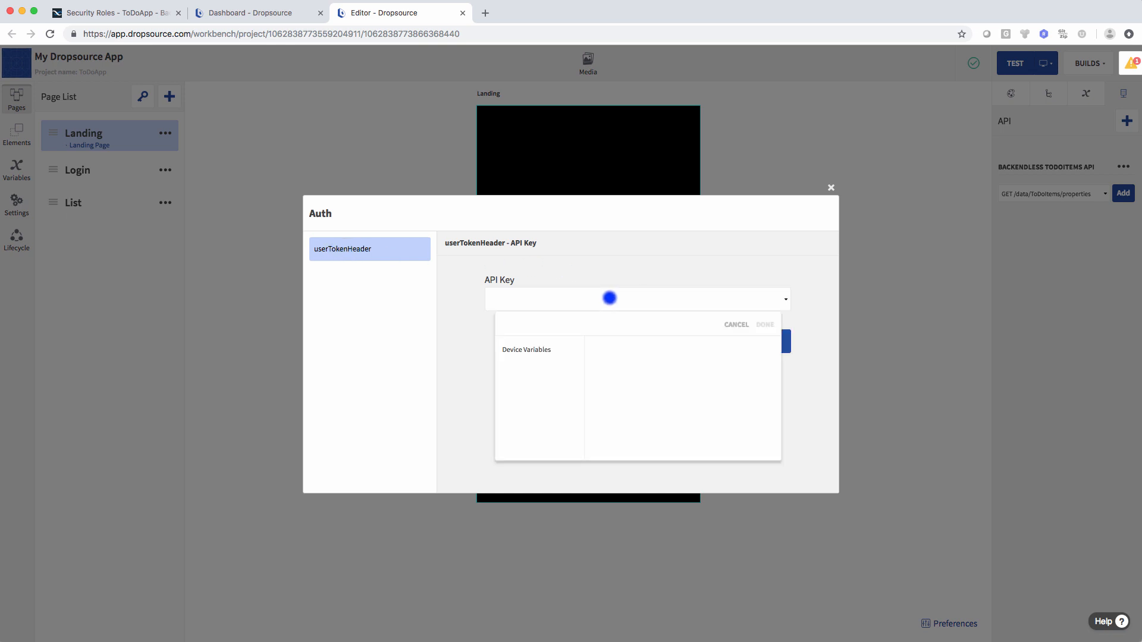
{"action": "left_click", "coordinate": [559, 349]}
{"action": "left_click", "coordinate": [608, 361]}
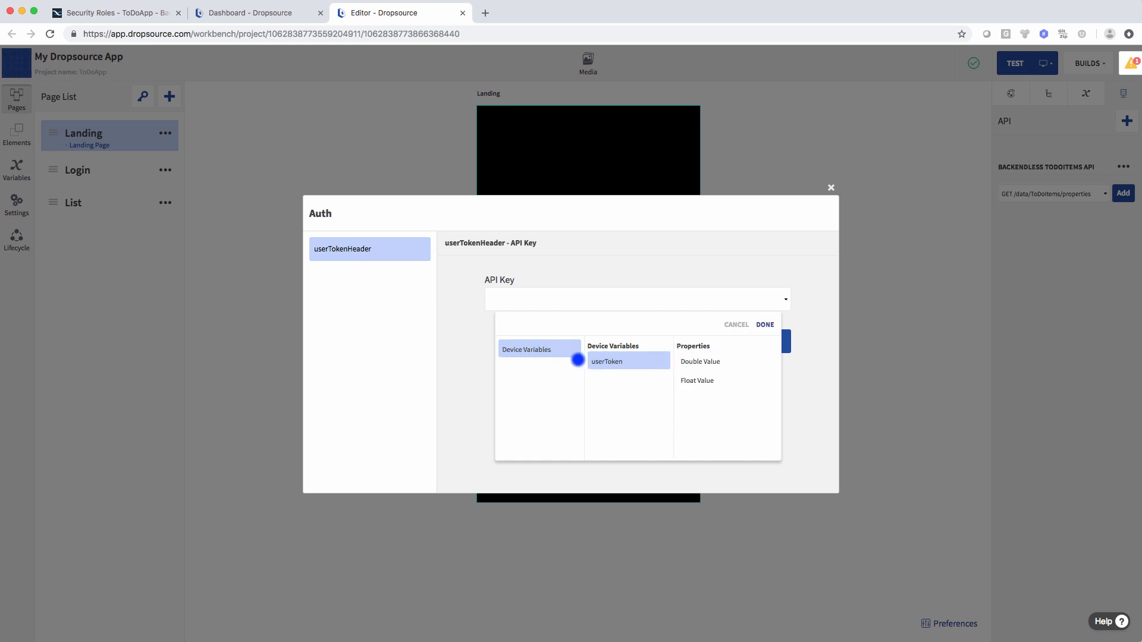
{"action": "left_click", "coordinate": [764, 325]}
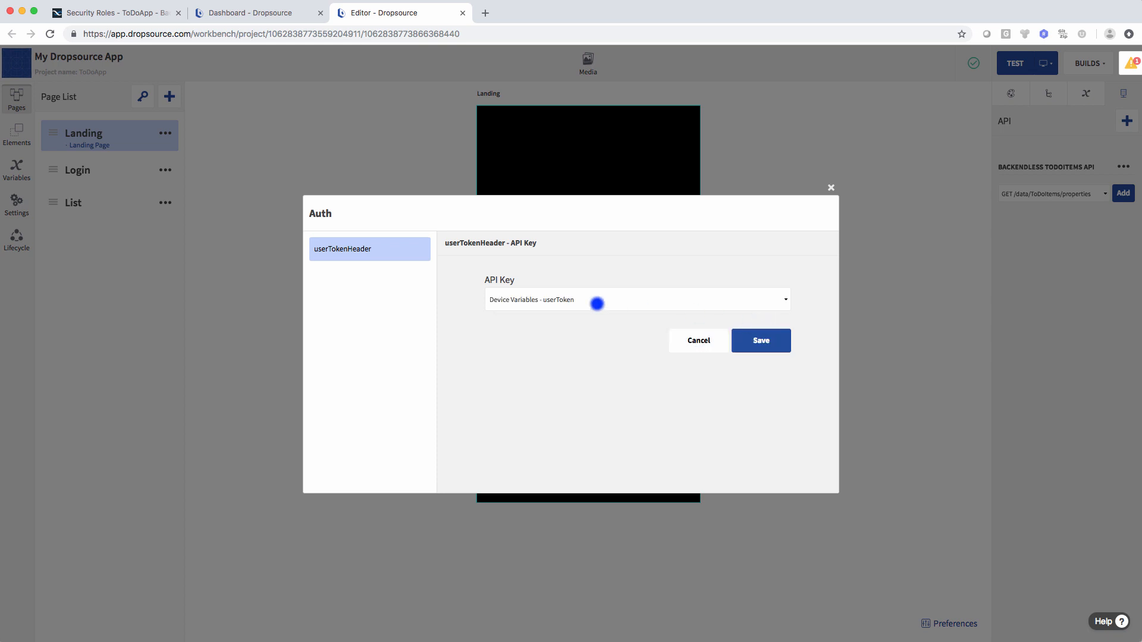
{"action": "left_click", "coordinate": [759, 342]}
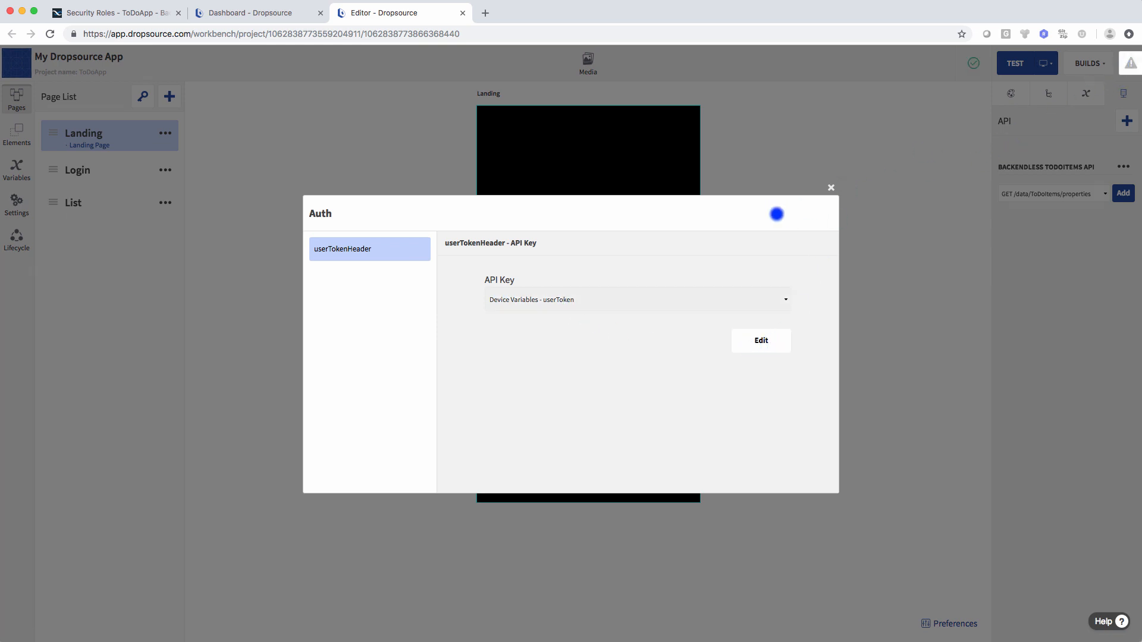
{"action": "left_click", "coordinate": [831, 188]}
{"action": "left_click", "coordinate": [1130, 63]}
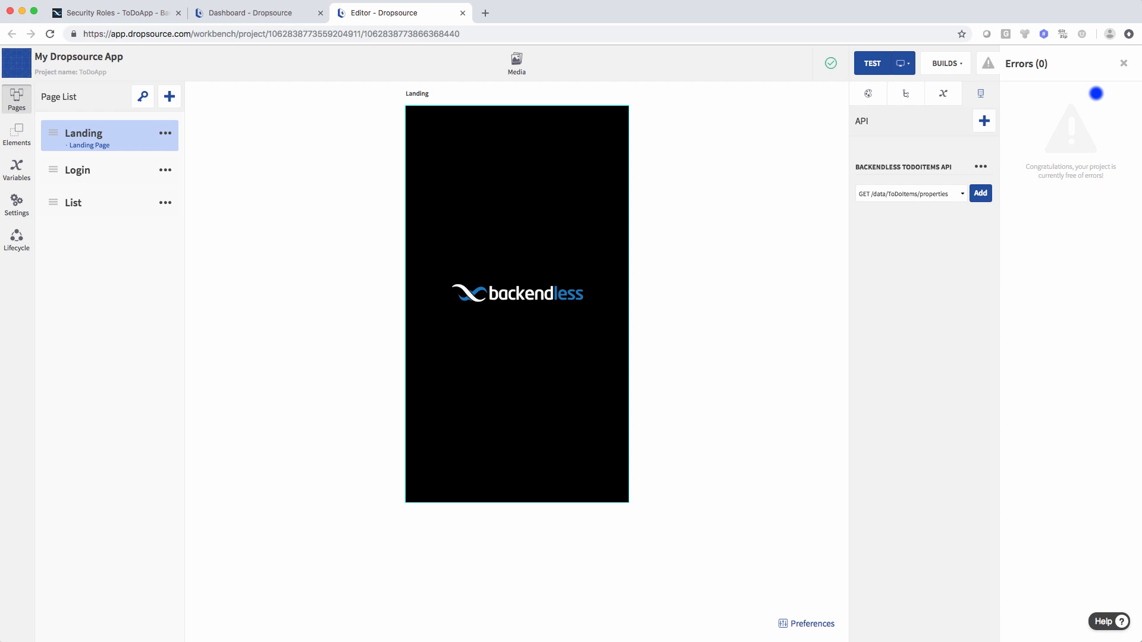
- Close the errors panel, open the Login page, and switch to the Backendless Security Roles tab
{"action": "left_click", "coordinate": [1124, 63]}
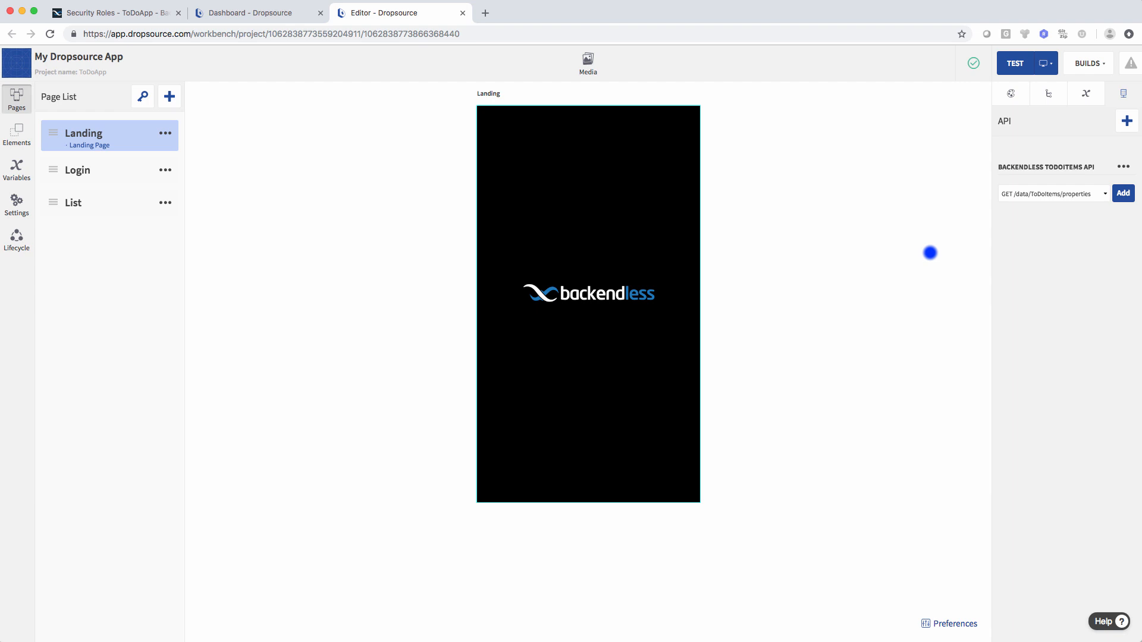
{"action": "left_click", "coordinate": [84, 173]}
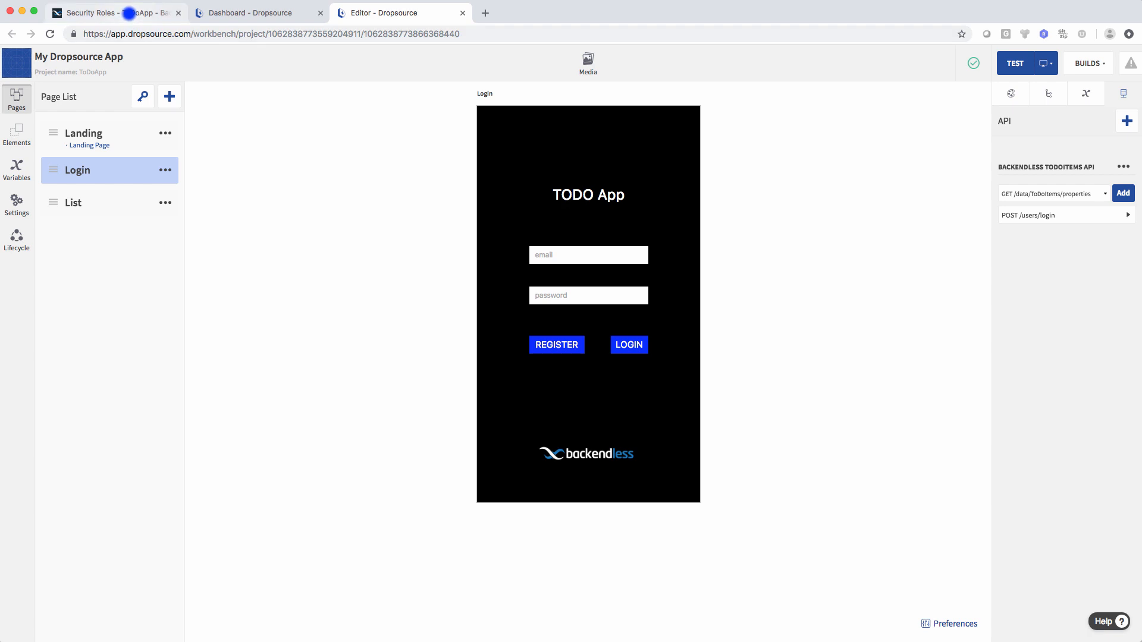
{"action": "left_click", "coordinate": [129, 12]}
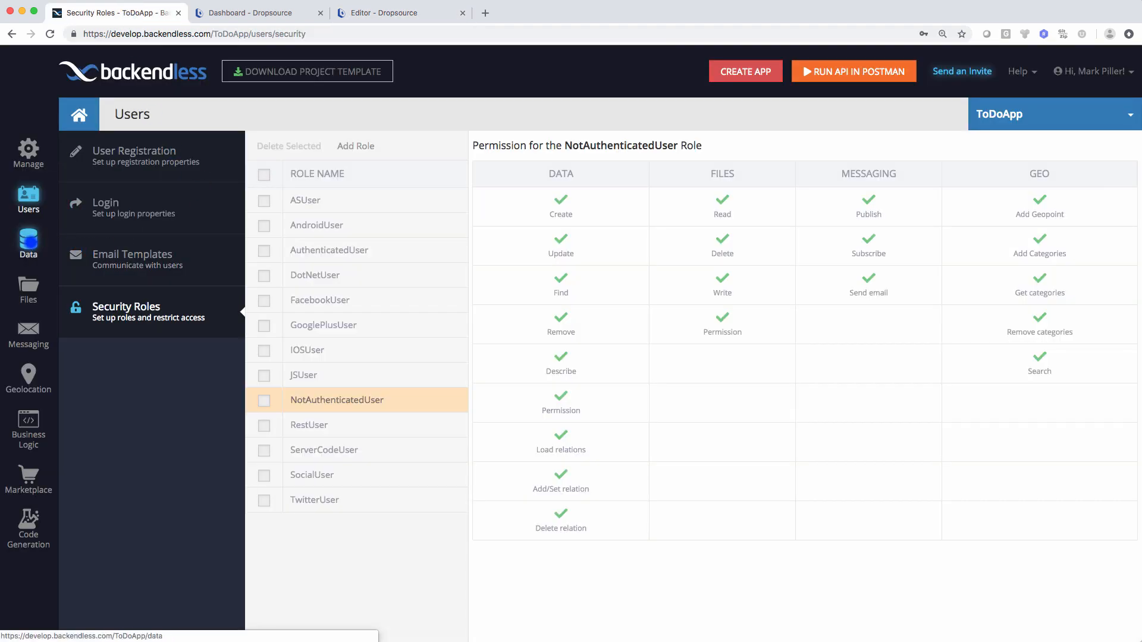
- Check that the Backendless Users system table has no records, then return to the Dropsource editor
{"action": "left_click", "coordinate": [27, 239]}
{"action": "left_click", "coordinate": [90, 532]}
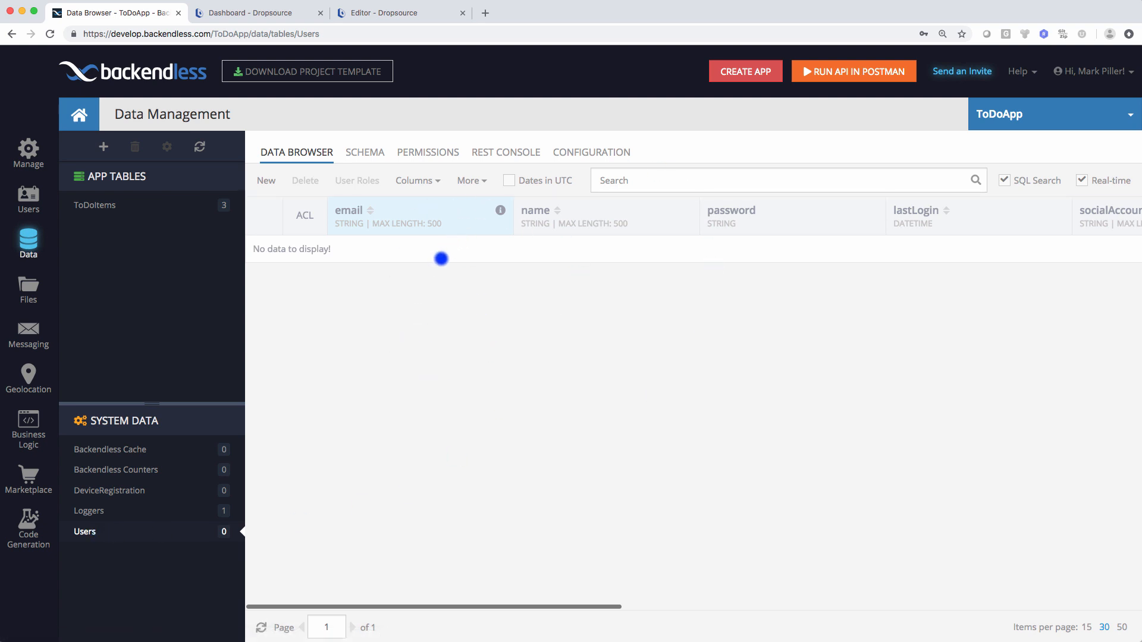
{"action": "left_click", "coordinate": [397, 14]}
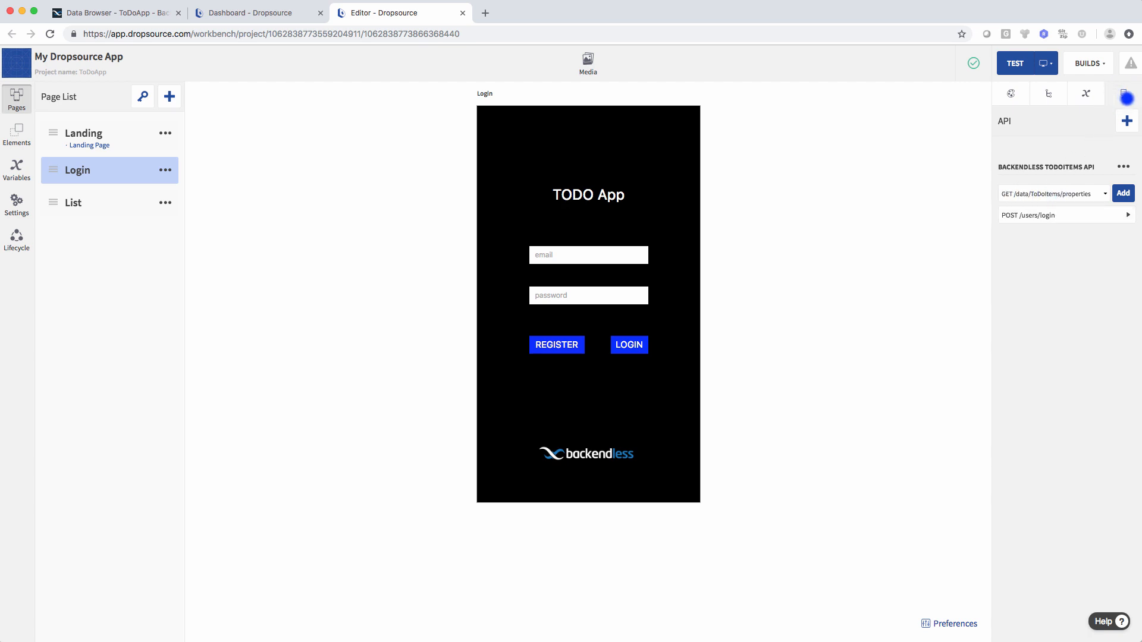
- Add POST /users/register to the Backendless ToDoItems API and show its parameters
{"action": "left_click", "coordinate": [1033, 193]}
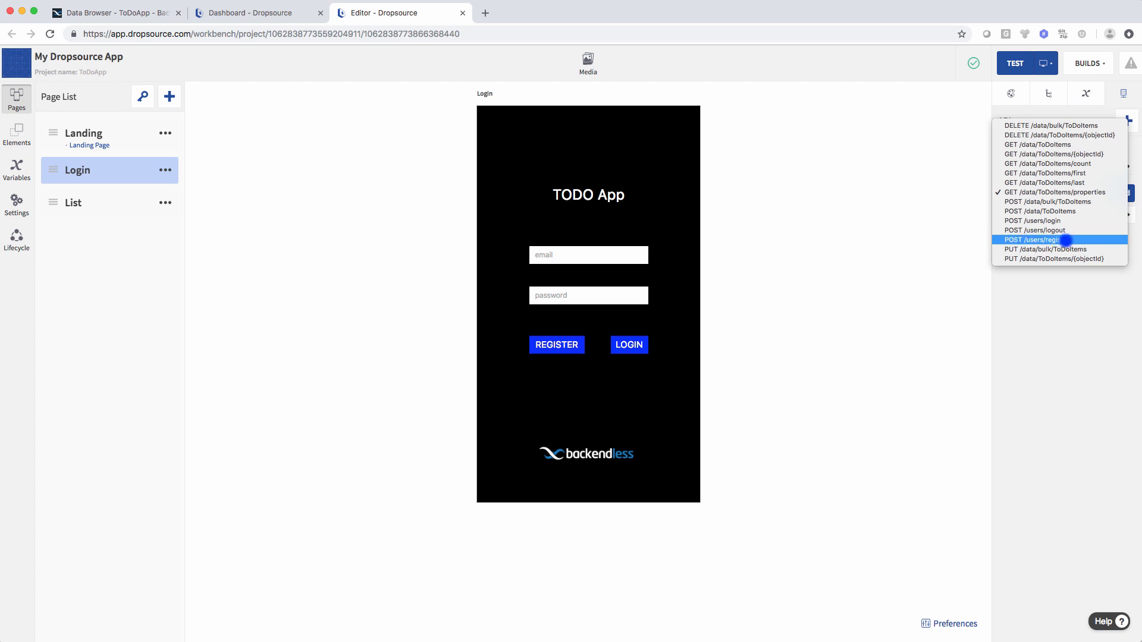
{"action": "left_click", "coordinate": [1061, 239]}
{"action": "left_click", "coordinate": [1122, 195]}
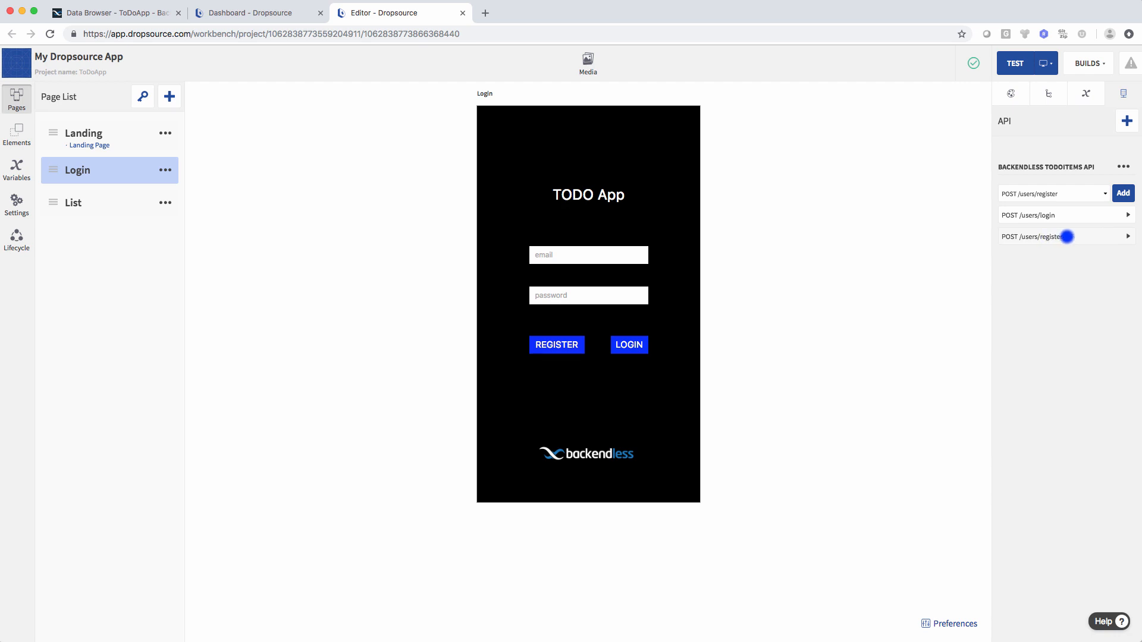
{"action": "left_click", "coordinate": [1067, 237]}
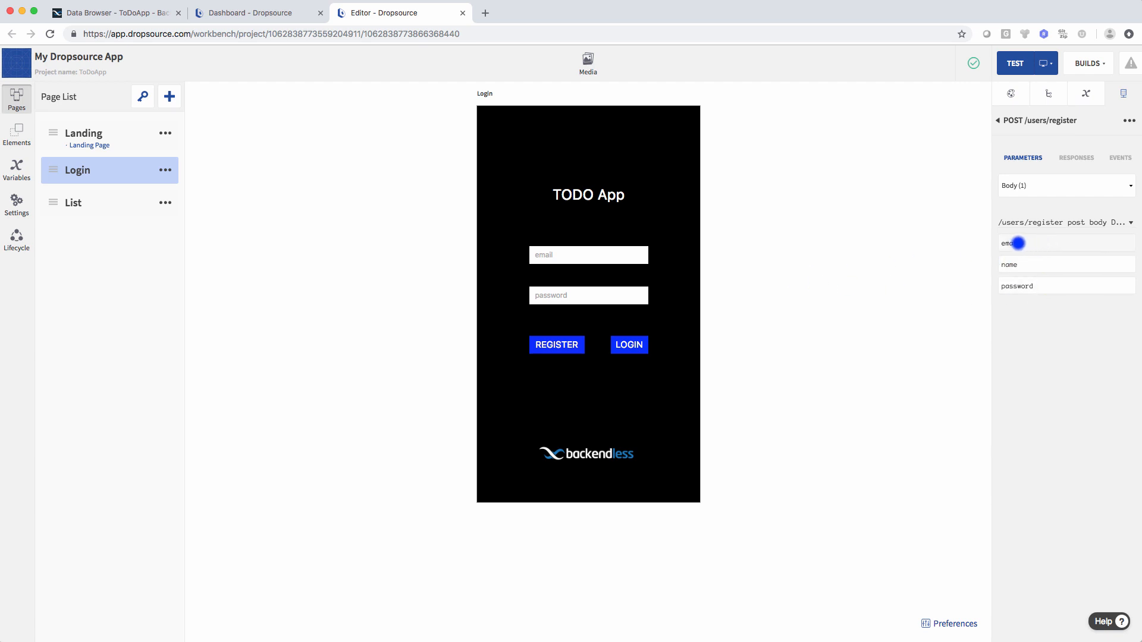
- Bind the register email and password parameters to the Login page fields, then select the REGISTER button's properties
{"action": "left_click_drag", "start_coordinate": [1038, 244], "coordinate": [602, 255]}
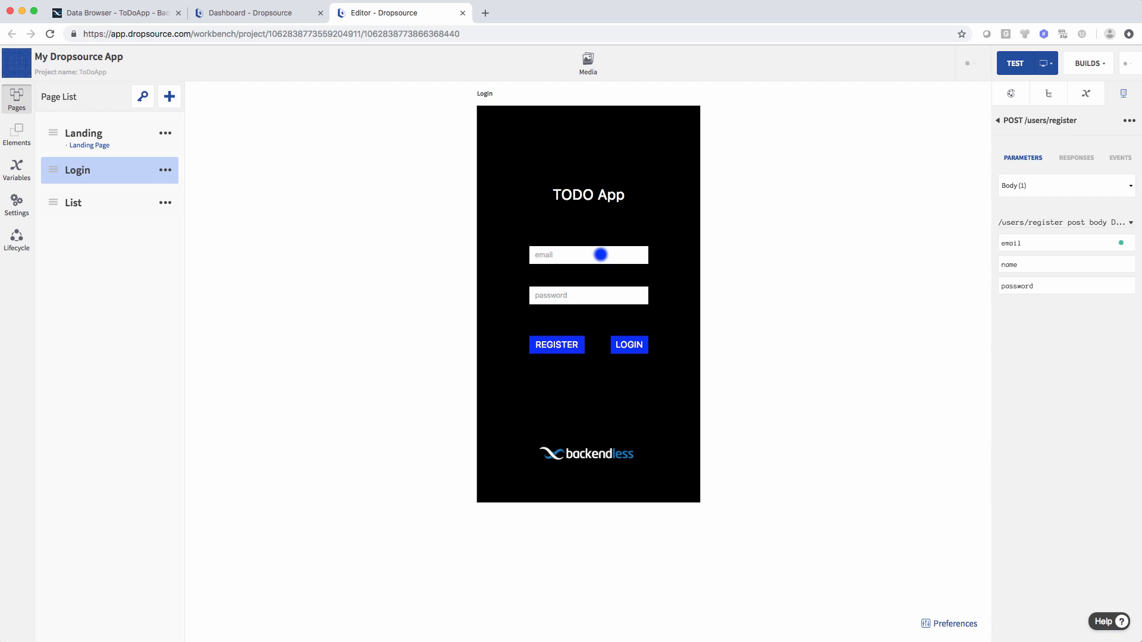
{"action": "left_click_drag", "start_coordinate": [1041, 294], "coordinate": [612, 296]}
{"action": "left_click", "coordinate": [556, 344]}
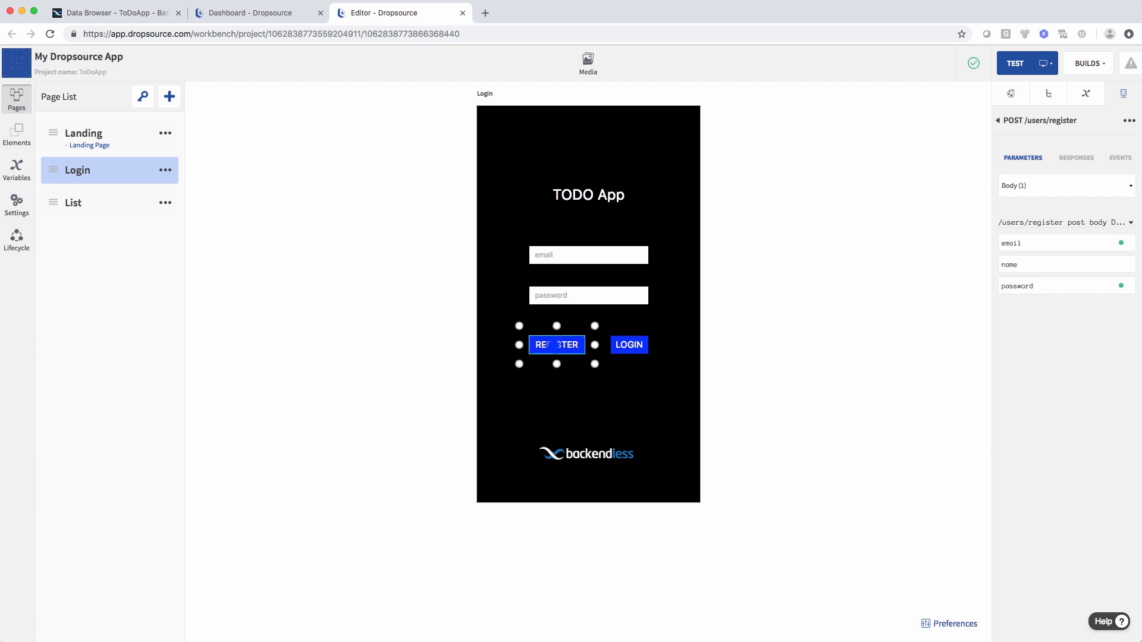
{"action": "left_click", "coordinate": [1010, 93]}
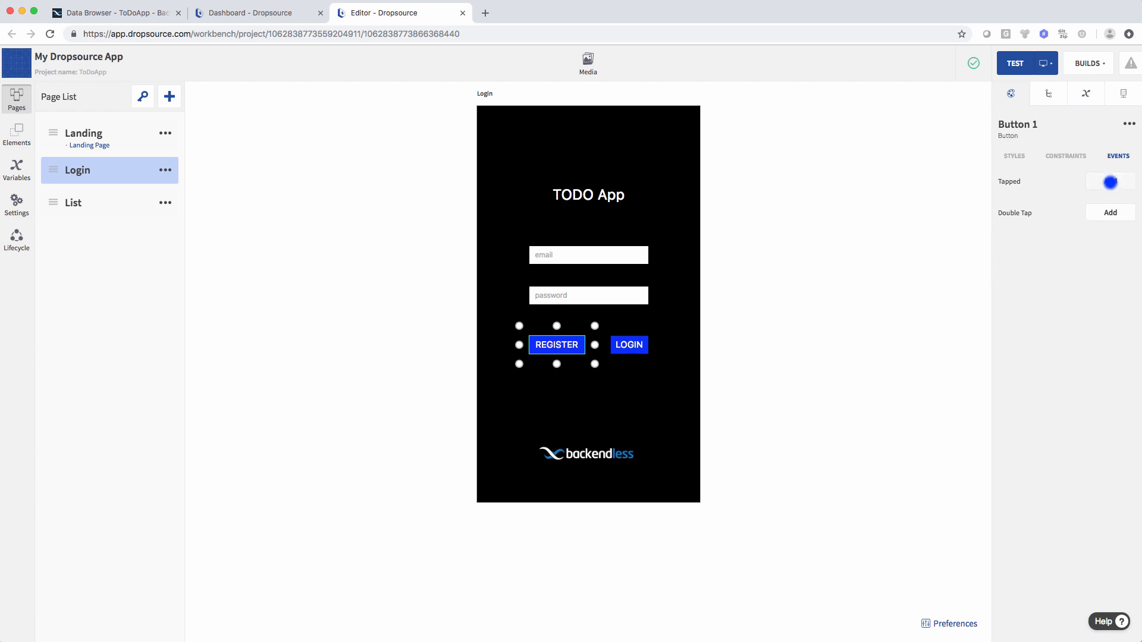
- Give the REGISTER button's Tapped event a Run API Request action for POST /users/register
{"action": "left_click", "coordinate": [1111, 181]}
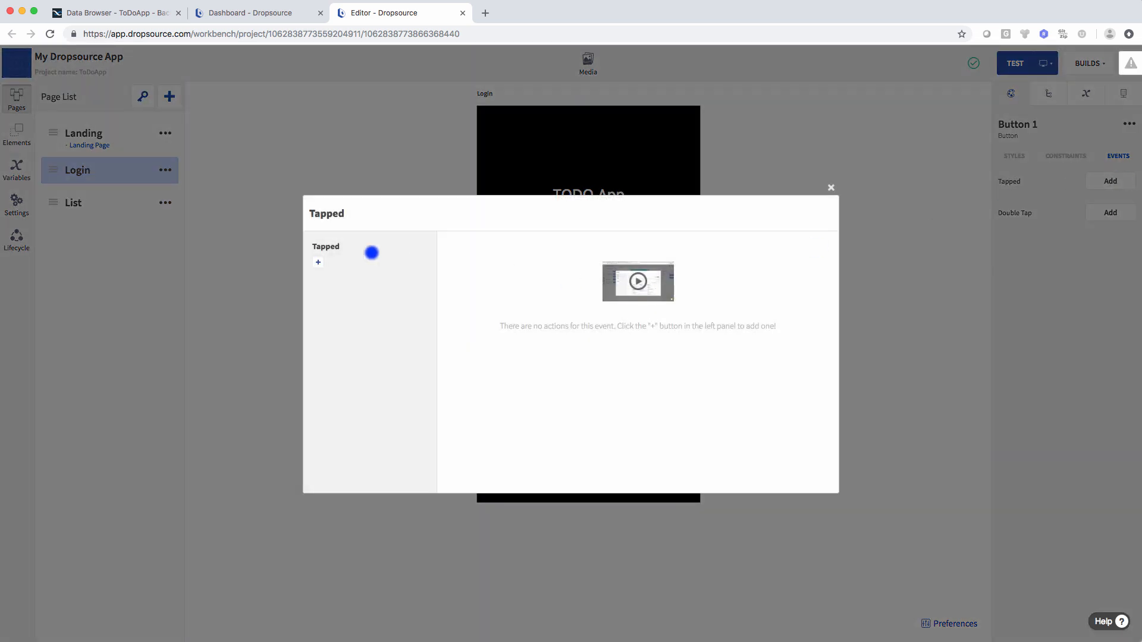
{"action": "left_click", "coordinate": [318, 262]}
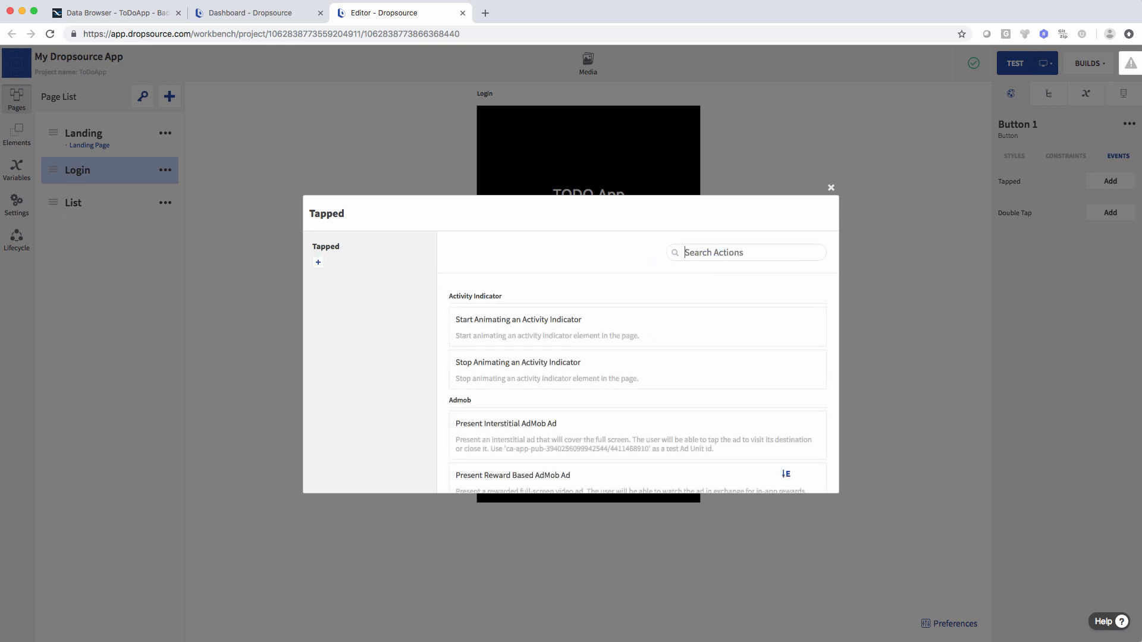
{"action": "type", "text": "api"}
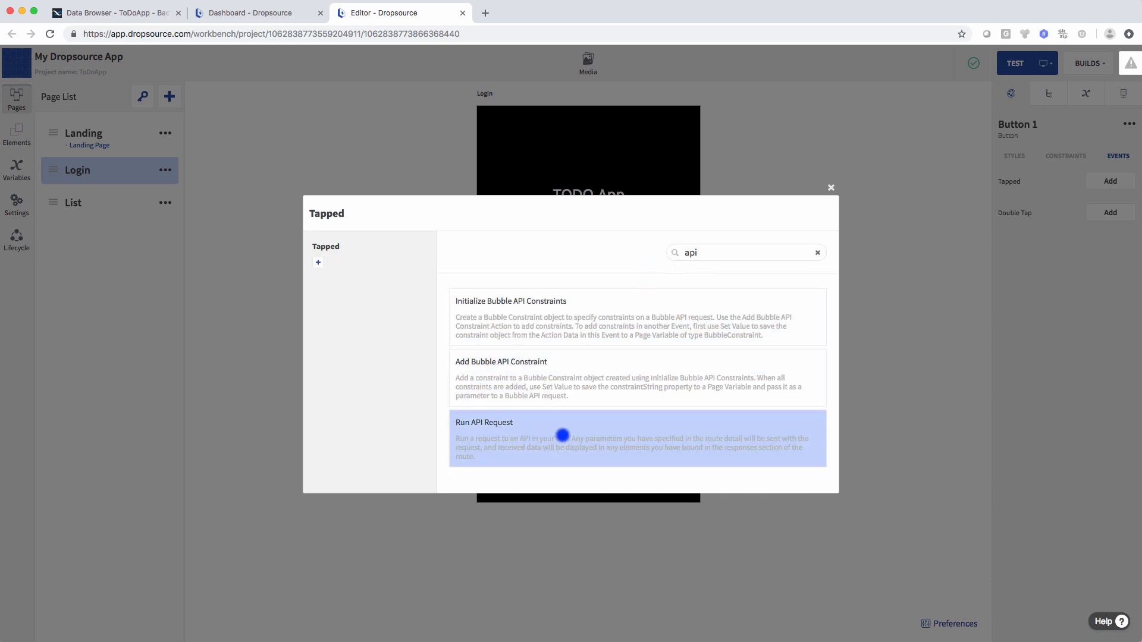
{"action": "left_click", "coordinate": [510, 429]}
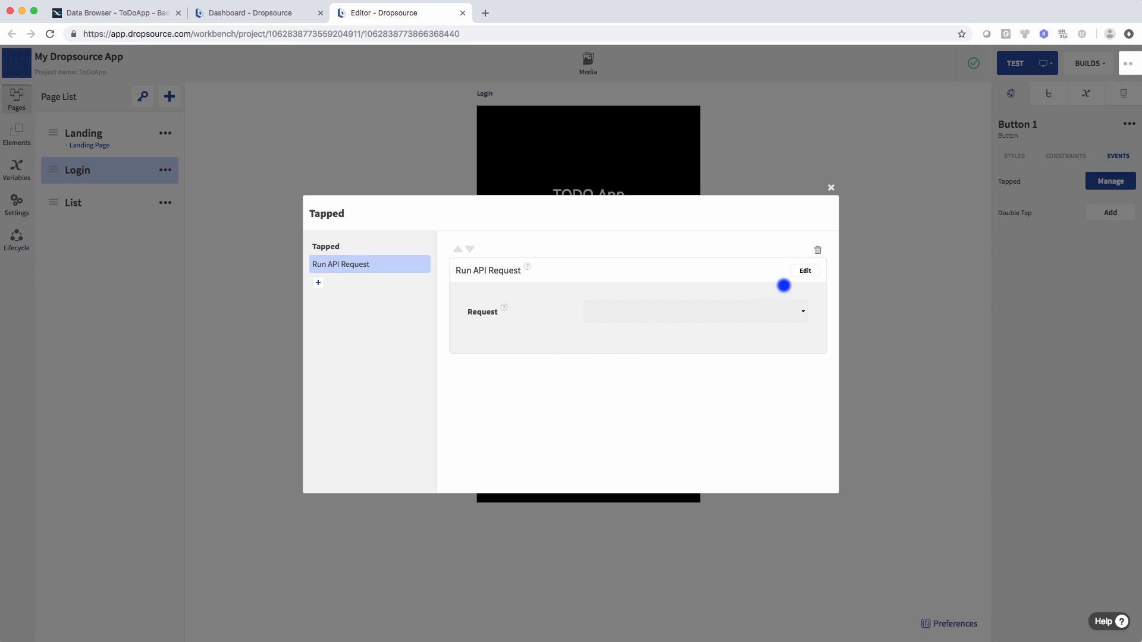
{"action": "left_click", "coordinate": [805, 270]}
{"action": "left_click", "coordinate": [701, 316]}
{"action": "left_click", "coordinate": [646, 363]}
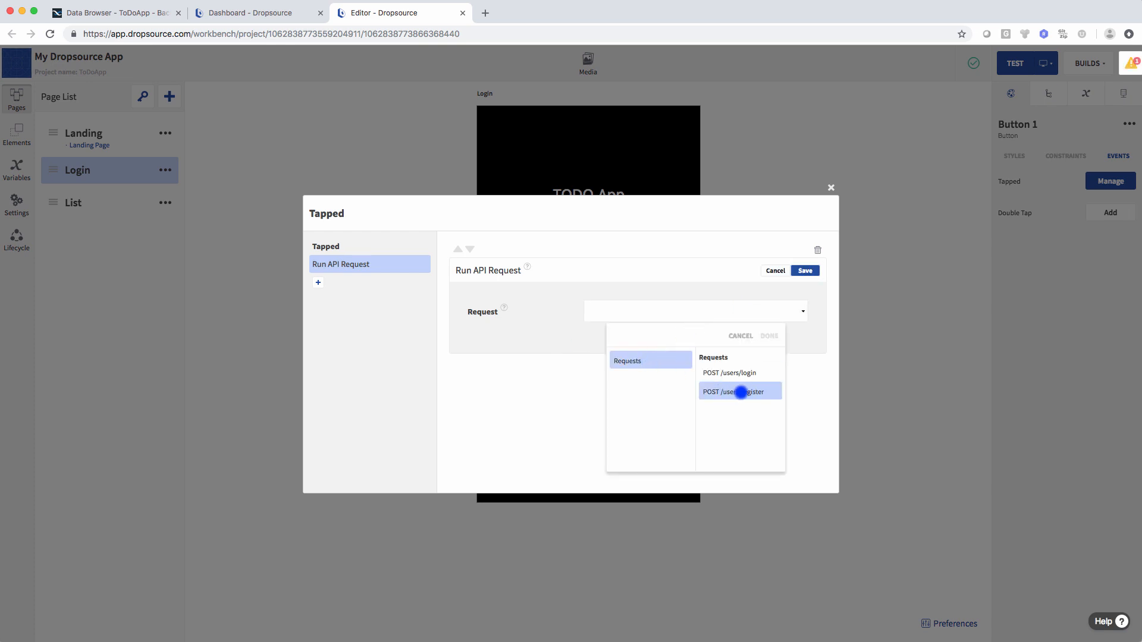
{"action": "left_click", "coordinate": [740, 392]}
{"action": "left_click", "coordinate": [767, 338]}
{"action": "left_click", "coordinate": [805, 270]}
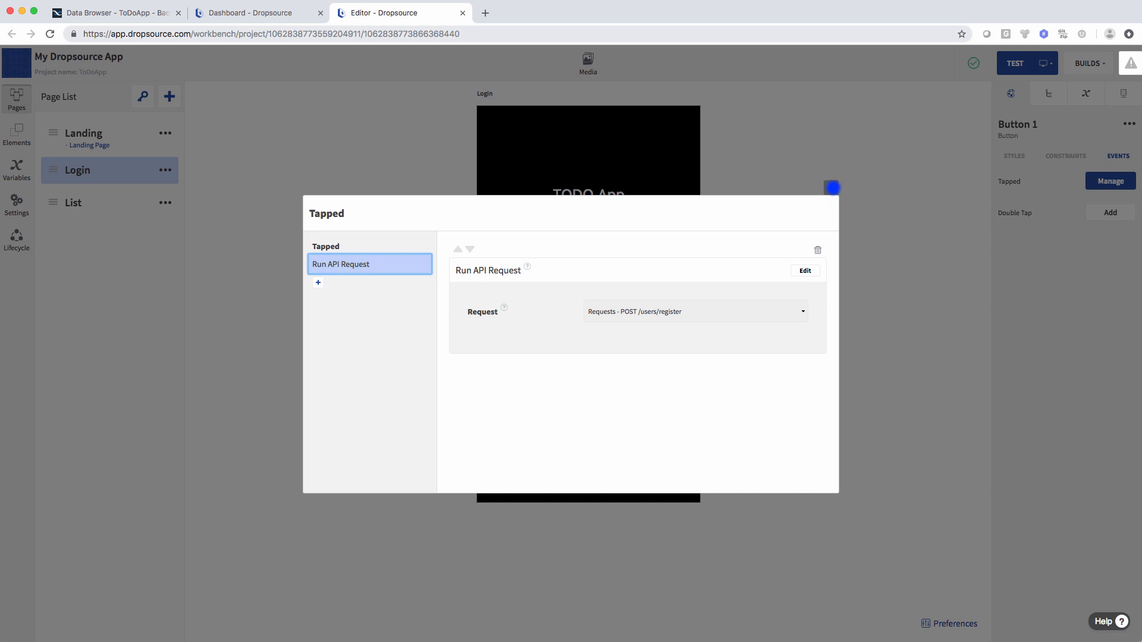
{"action": "left_click", "coordinate": [833, 188]}
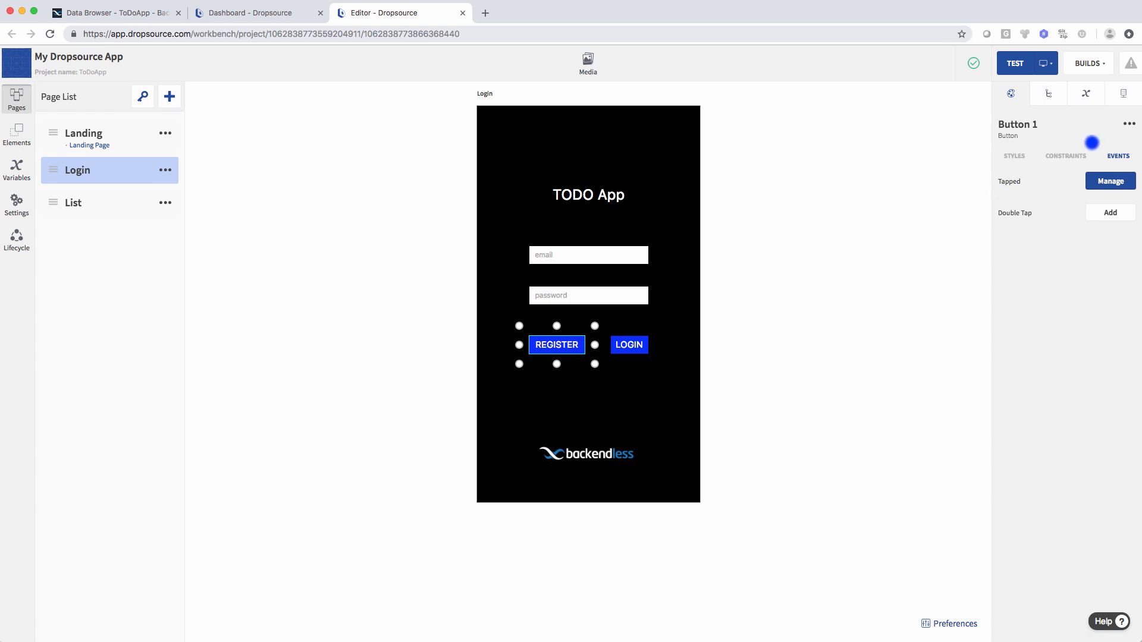
- Show the register request's responses and position the empty box below the REGISTER and LOGIN buttons
{"action": "left_click", "coordinate": [1121, 96]}
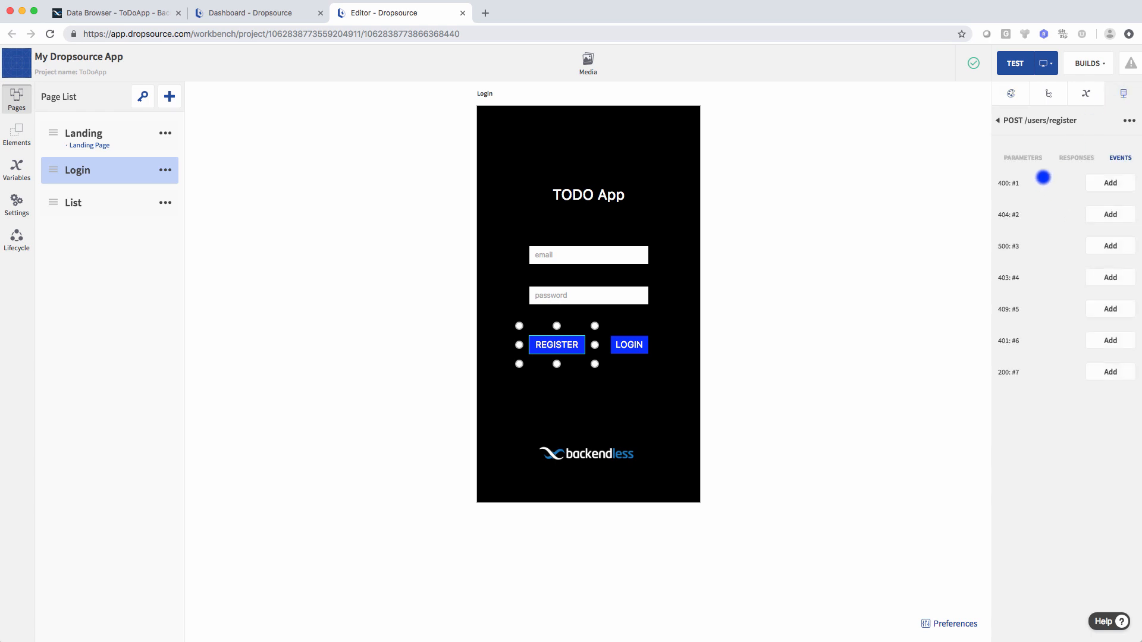
{"action": "left_click", "coordinate": [1078, 157]}
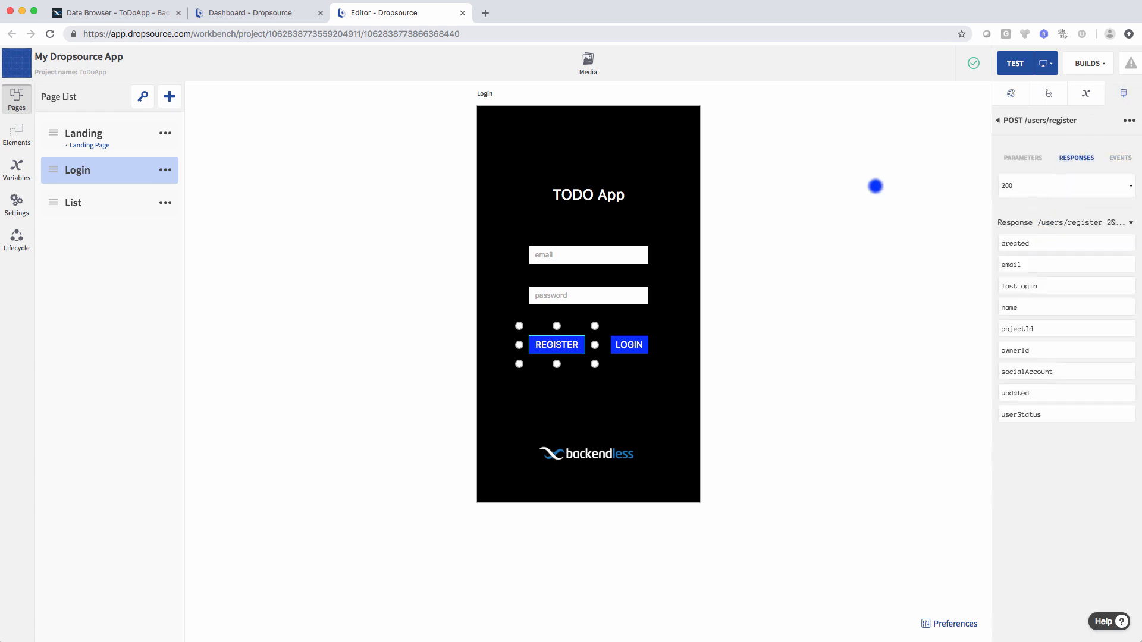
{"action": "left_click", "coordinate": [756, 311]}
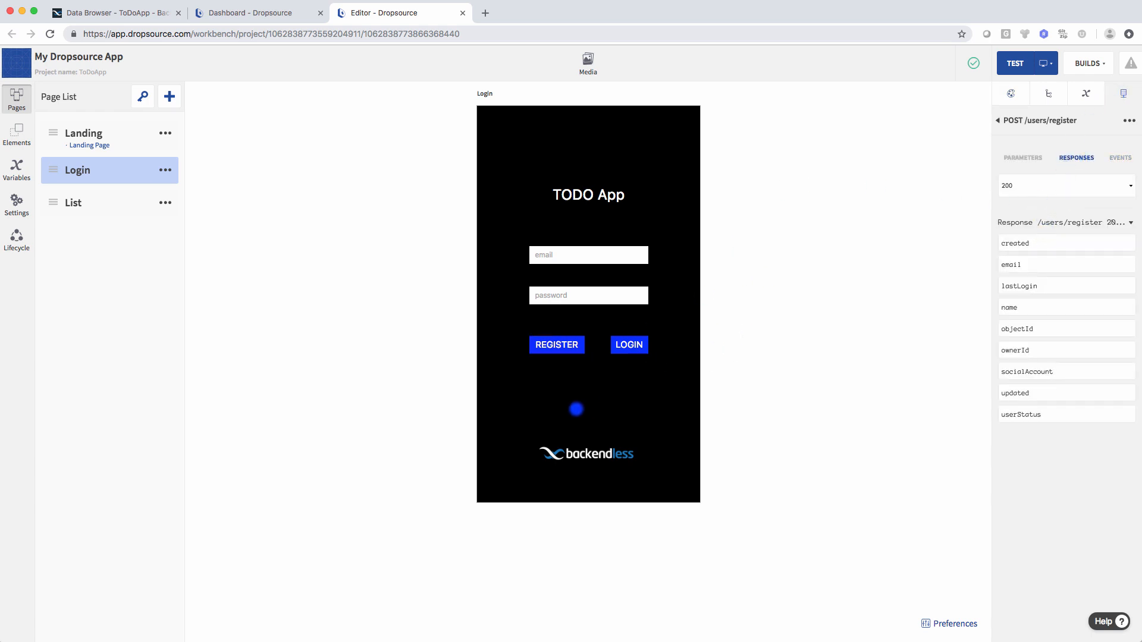
{"action": "left_click", "coordinate": [617, 391]}
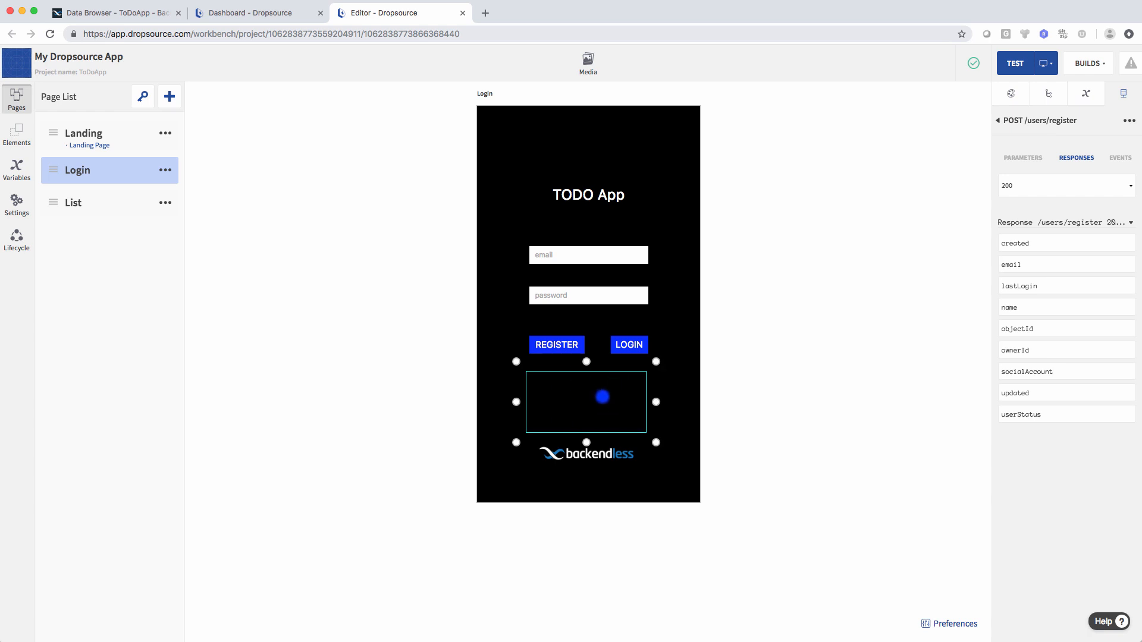
{"action": "left_click_drag", "start_coordinate": [606, 399], "coordinate": [605, 398]}
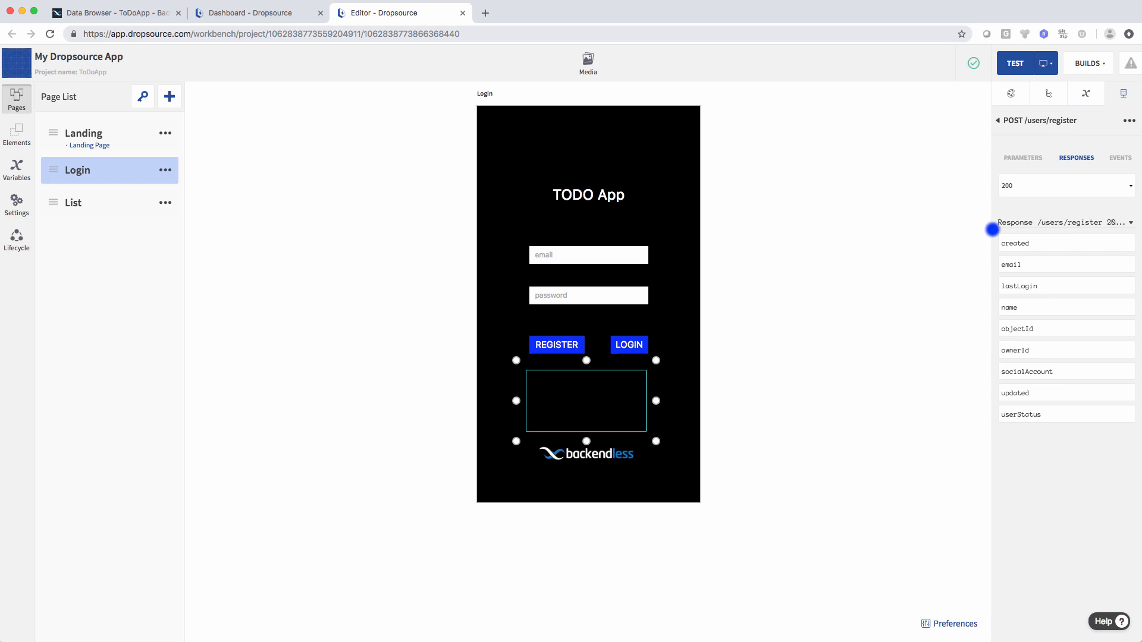
- Bind the 400, 401 and 403 error message fields to the box below the buttons
{"action": "left_click", "coordinate": [1015, 187]}
{"action": "left_click", "coordinate": [1018, 195]}
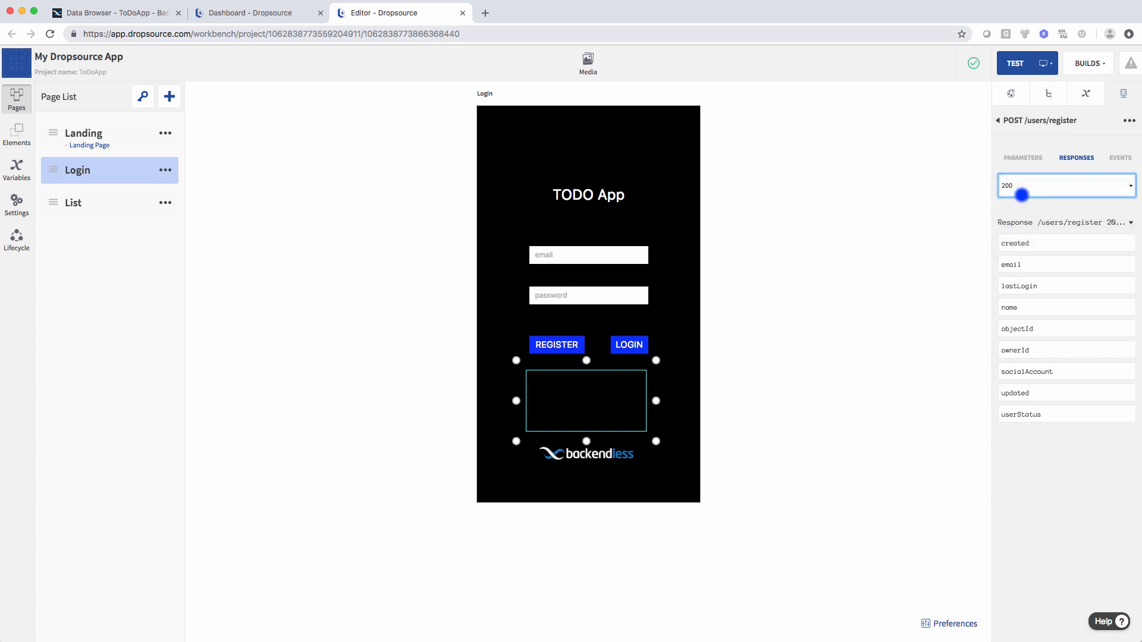
{"action": "left_click", "coordinate": [1032, 185]}
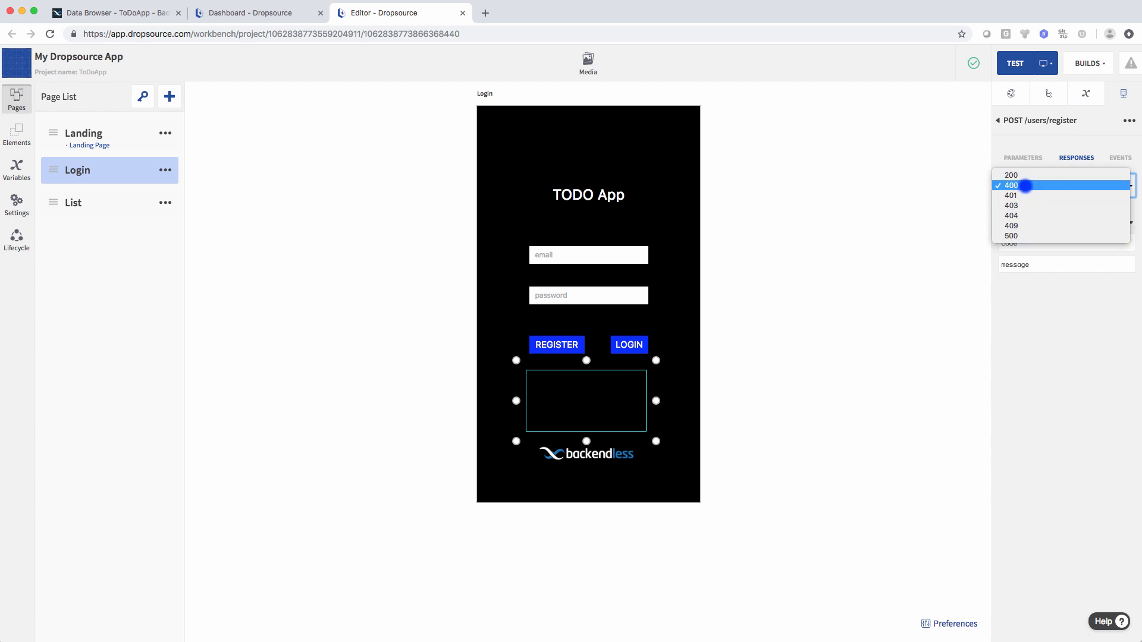
{"action": "left_click", "coordinate": [1025, 185]}
{"action": "left_click_drag", "start_coordinate": [1034, 265], "coordinate": [612, 401]}
{"action": "left_click", "coordinate": [1037, 185]}
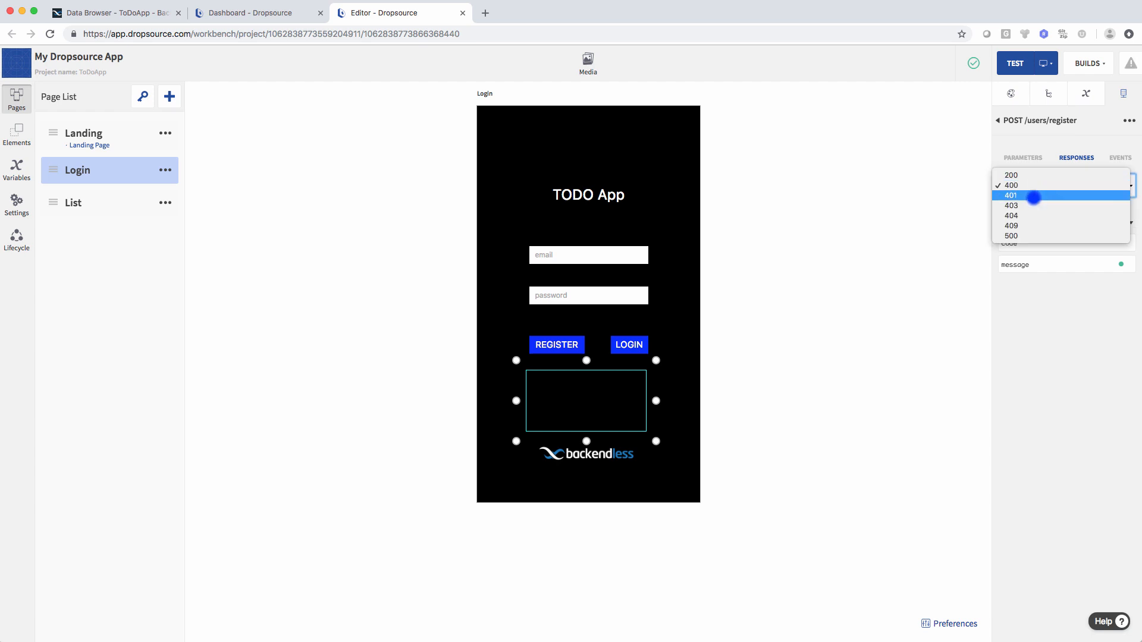
{"action": "left_click", "coordinate": [1037, 196]}
{"action": "left_click_drag", "start_coordinate": [1029, 265], "coordinate": [610, 401]}
{"action": "left_click", "coordinate": [1027, 187]}
{"action": "left_click", "coordinate": [1035, 197]}
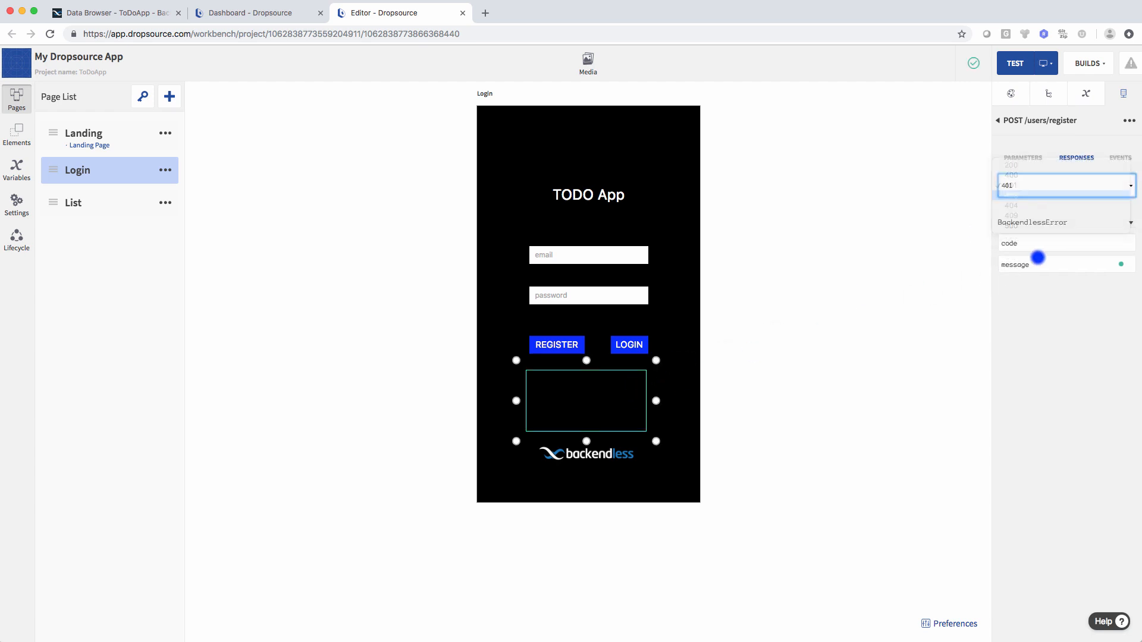
{"action": "left_click_drag", "start_coordinate": [1037, 262], "coordinate": [612, 387]}
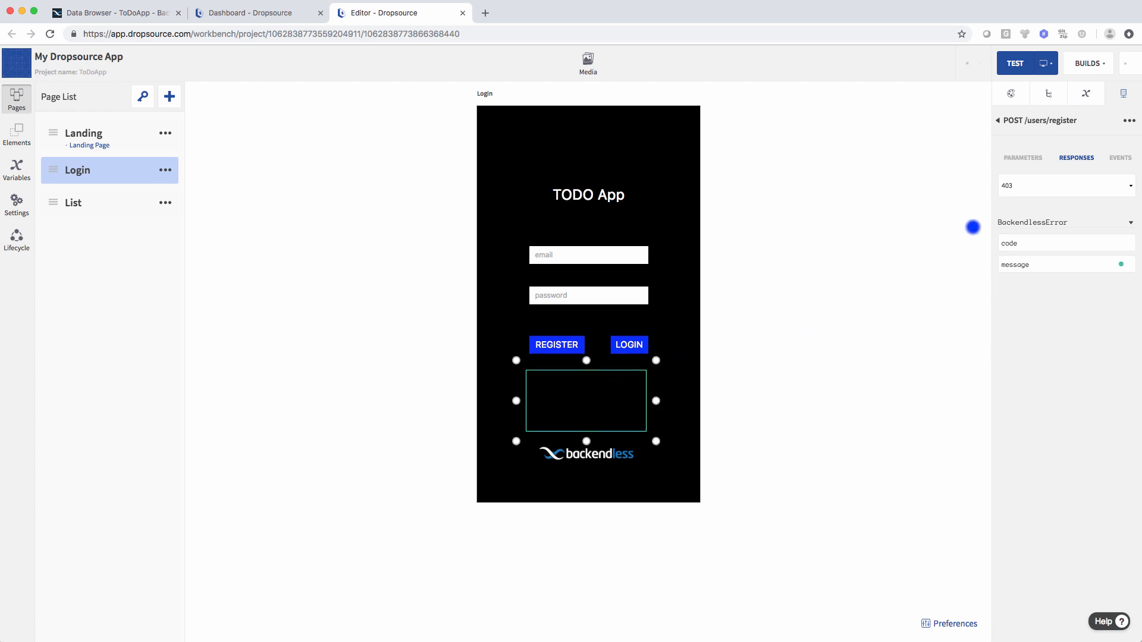
- Bind the 404, 409 and 500 error message fields to the same box
{"action": "left_click", "coordinate": [1015, 187]}
{"action": "left_click", "coordinate": [1017, 196]}
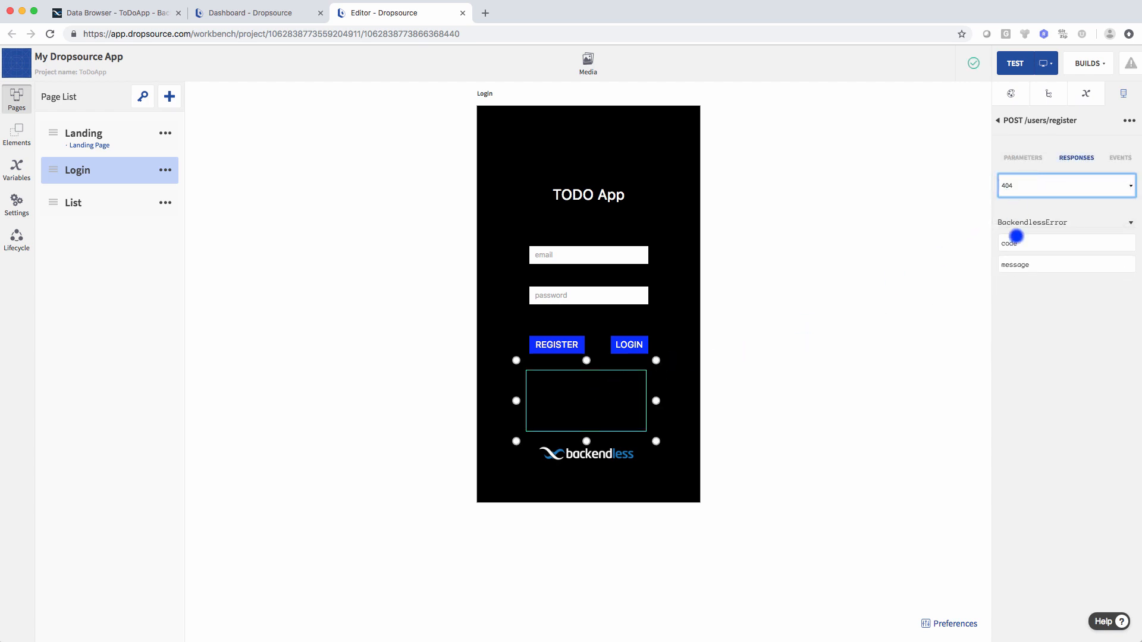
{"action": "left_click_drag", "start_coordinate": [1022, 263], "coordinate": [606, 392]}
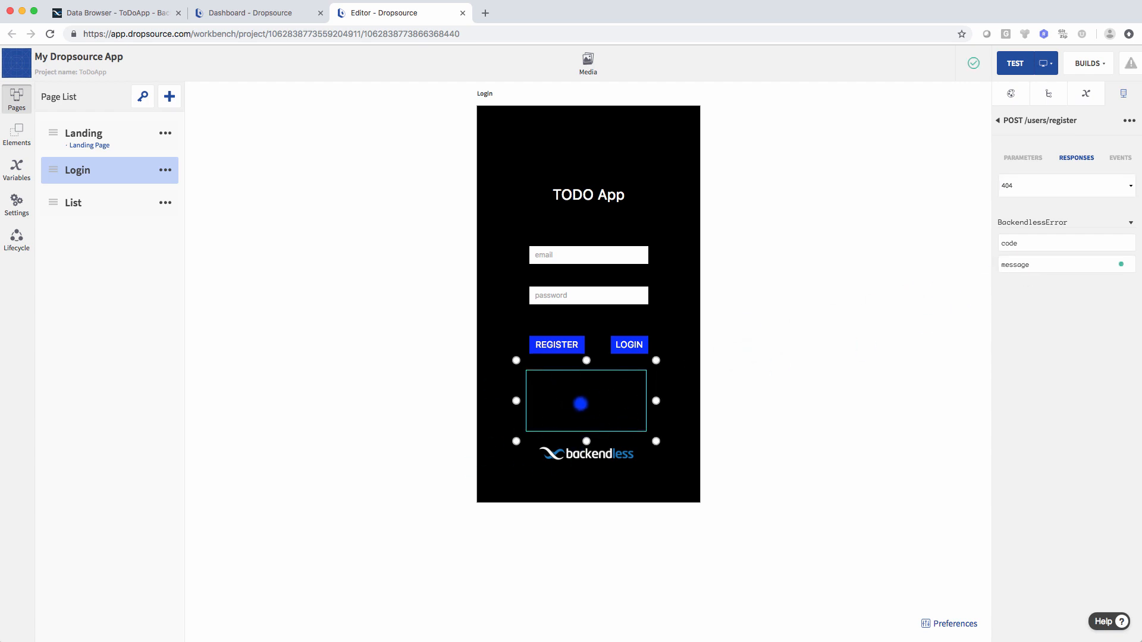
{"action": "left_click", "coordinate": [1045, 190]}
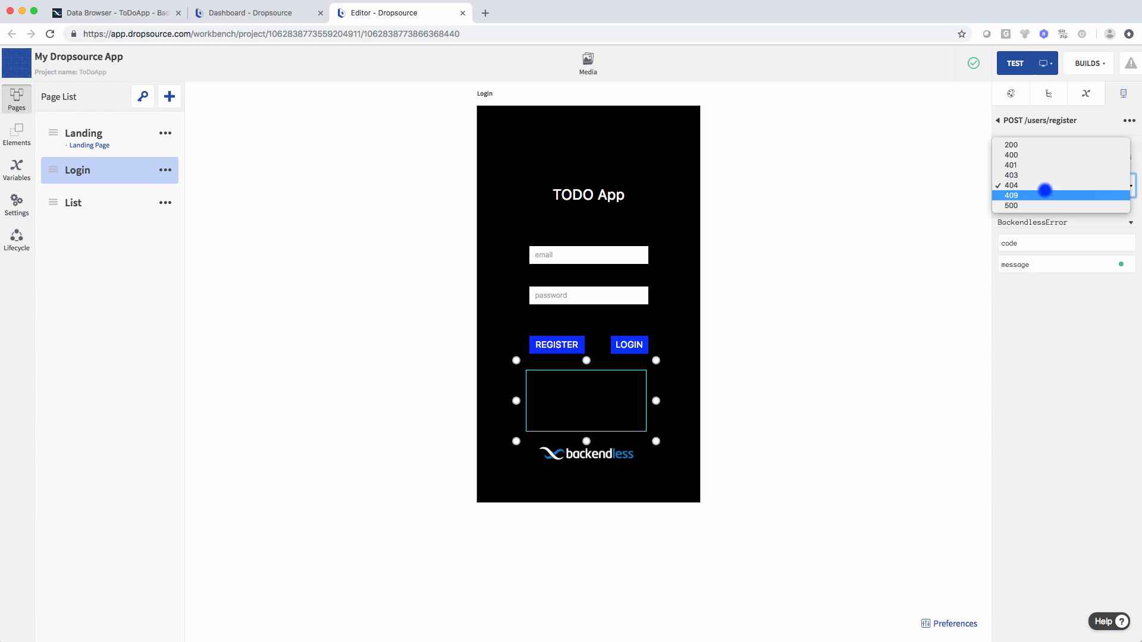
{"action": "left_click", "coordinate": [1041, 194]}
{"action": "left_click_drag", "start_coordinate": [1035, 263], "coordinate": [607, 407]}
{"action": "left_click", "coordinate": [1041, 187]}
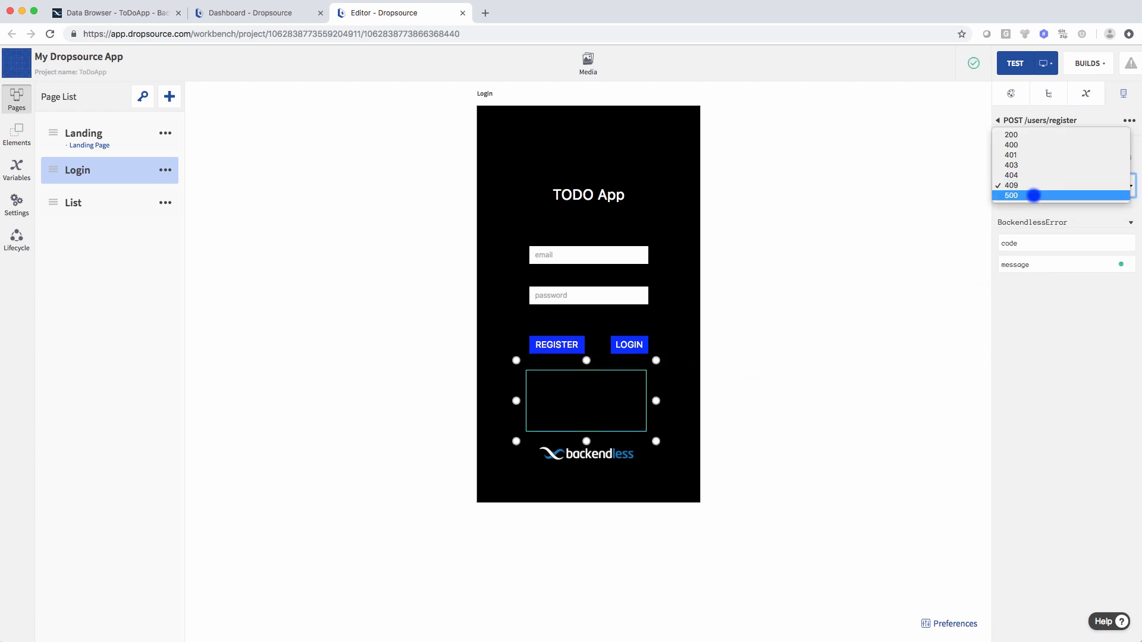
{"action": "left_click", "coordinate": [1034, 187]}
{"action": "left_click_drag", "start_coordinate": [1036, 265], "coordinate": [588, 391]}
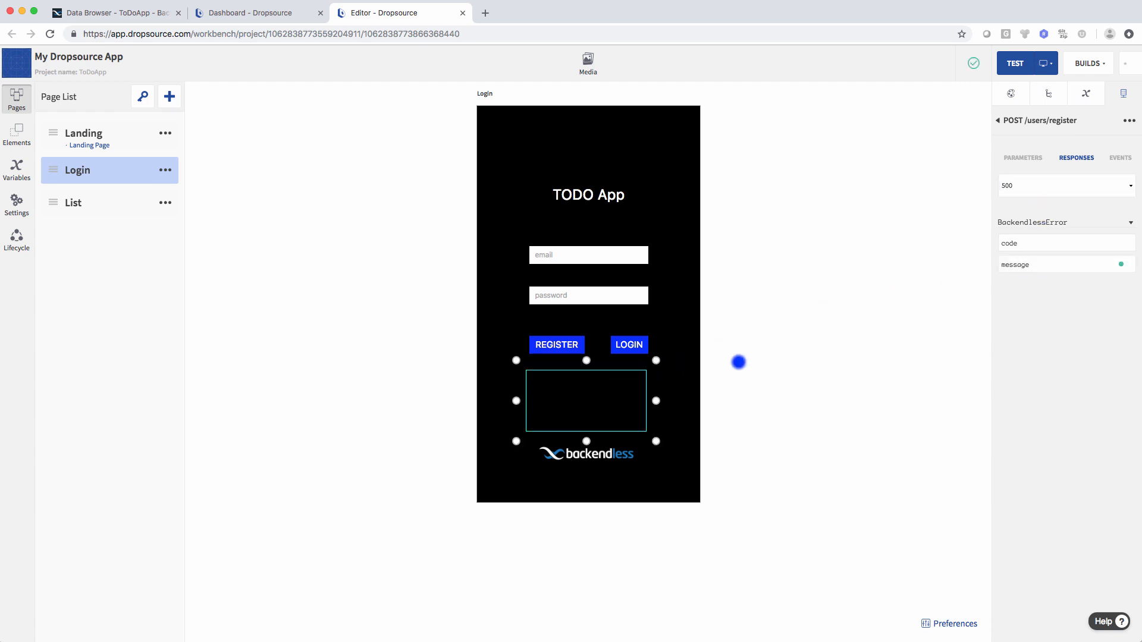
{"action": "left_click", "coordinate": [753, 365]}
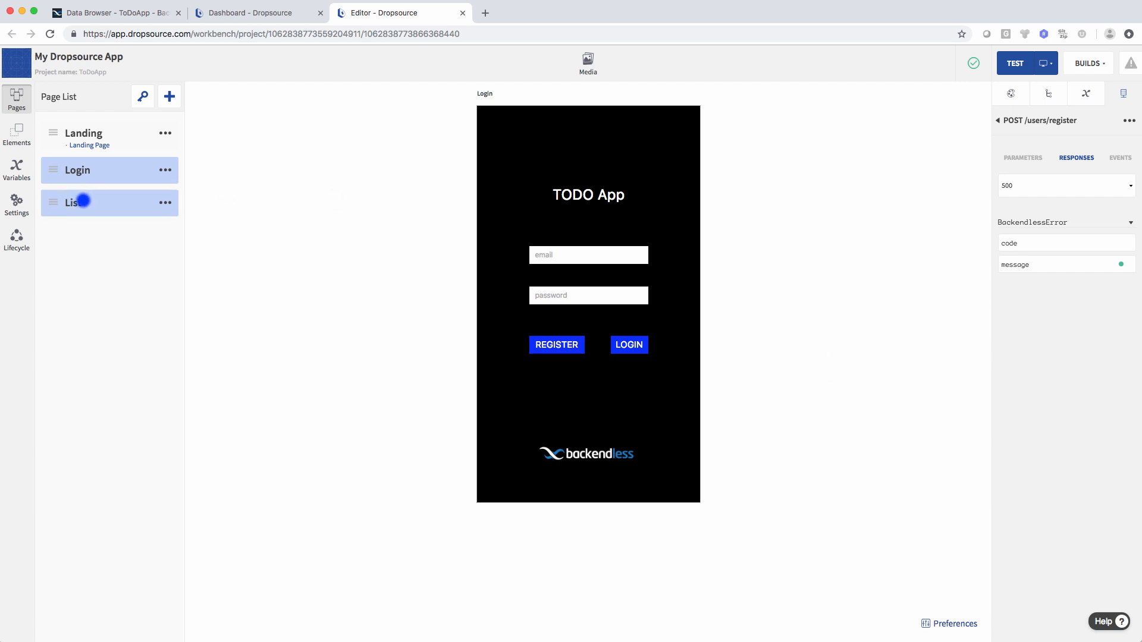
- On the List page, place a Table View below the TODO List header
{"action": "left_click", "coordinate": [83, 200]}
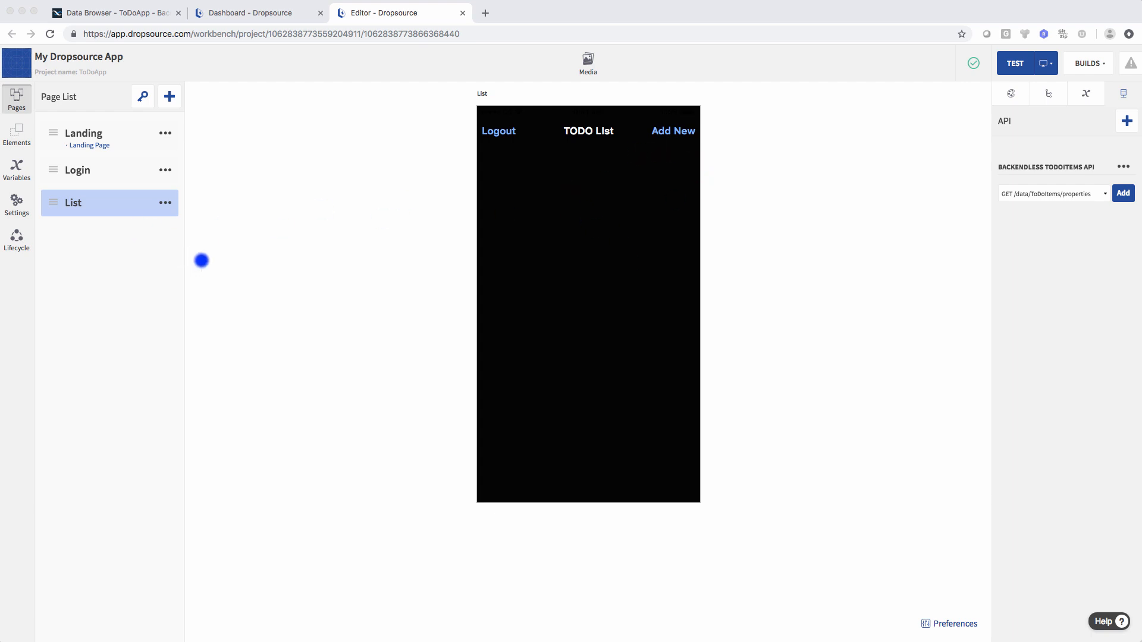
{"action": "left_click", "coordinate": [16, 135]}
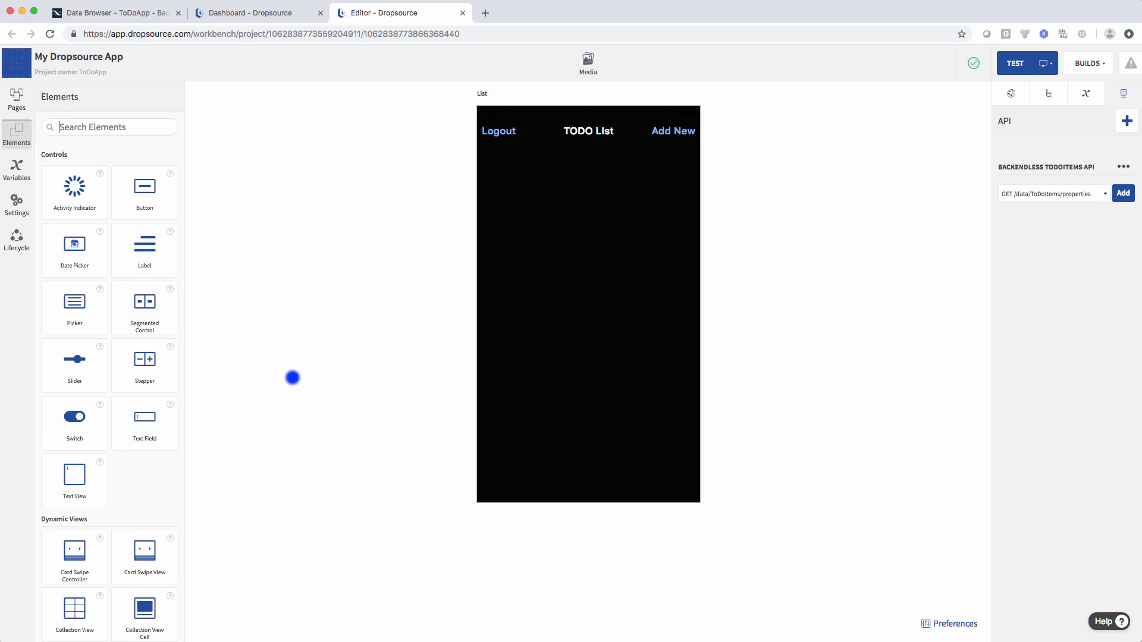
{"action": "scroll", "coordinate": [132, 372], "scroll_direction": "down", "scroll_amount": 4}
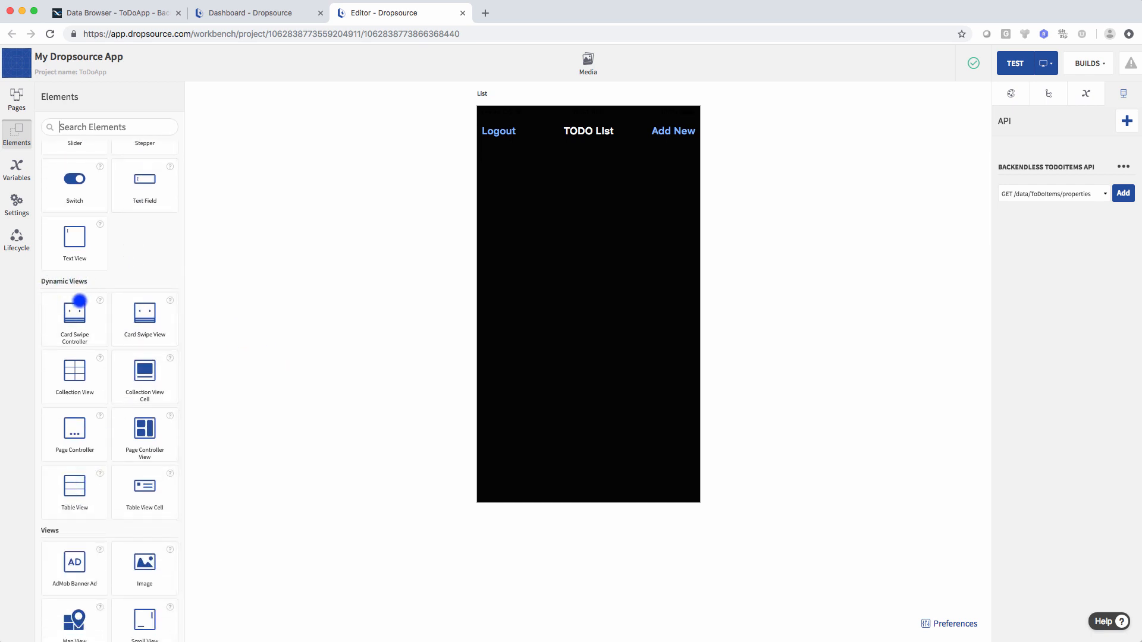
{"action": "left_click_drag", "start_coordinate": [79, 497], "coordinate": [535, 225]}
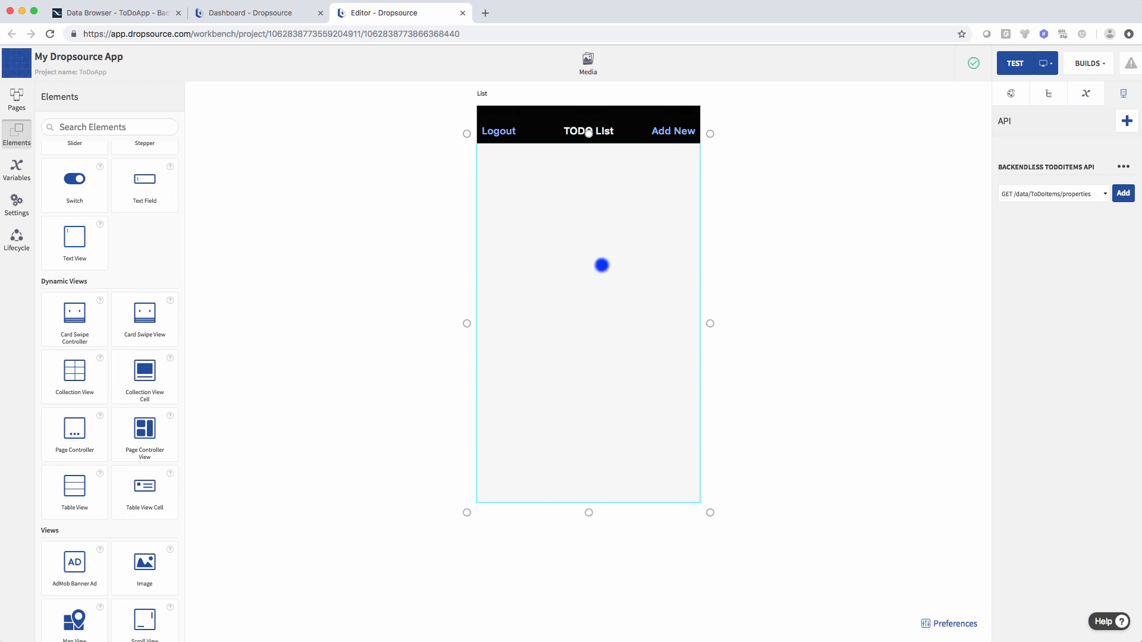
- Set the table view's Content style to Dynamic
{"action": "left_click", "coordinate": [588, 338]}
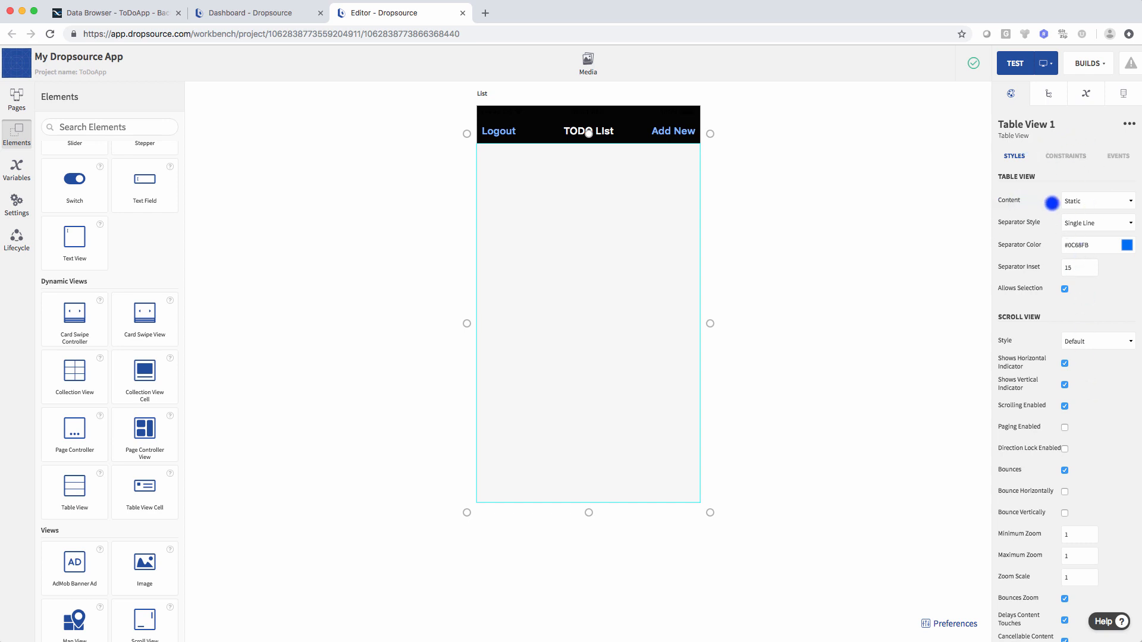
{"action": "left_click", "coordinate": [1083, 202]}
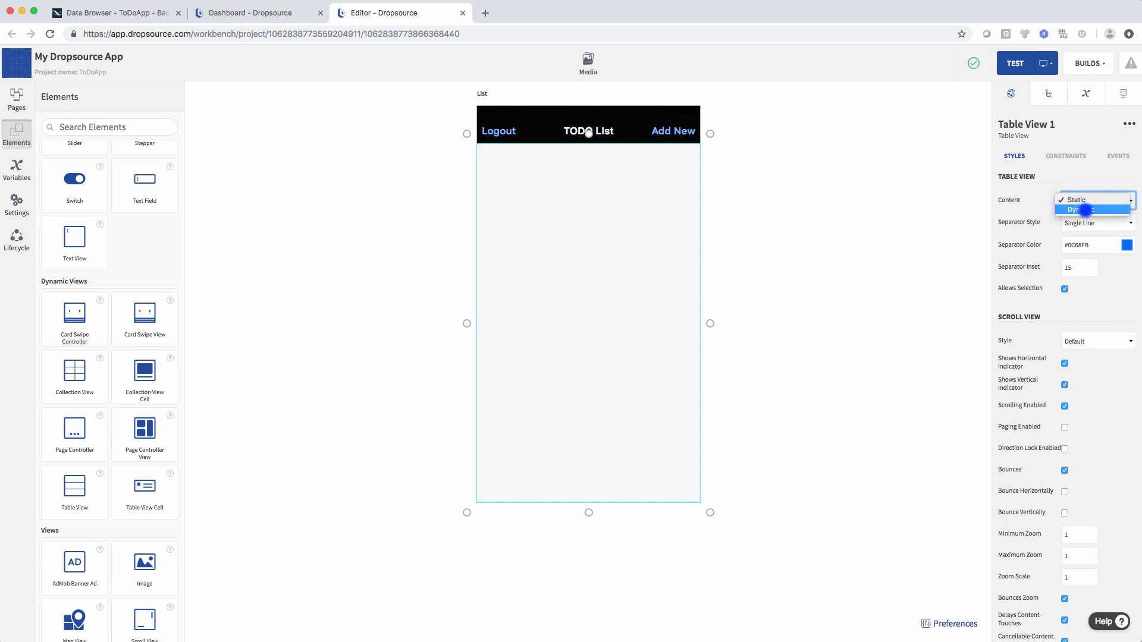
{"action": "left_click", "coordinate": [1084, 209]}
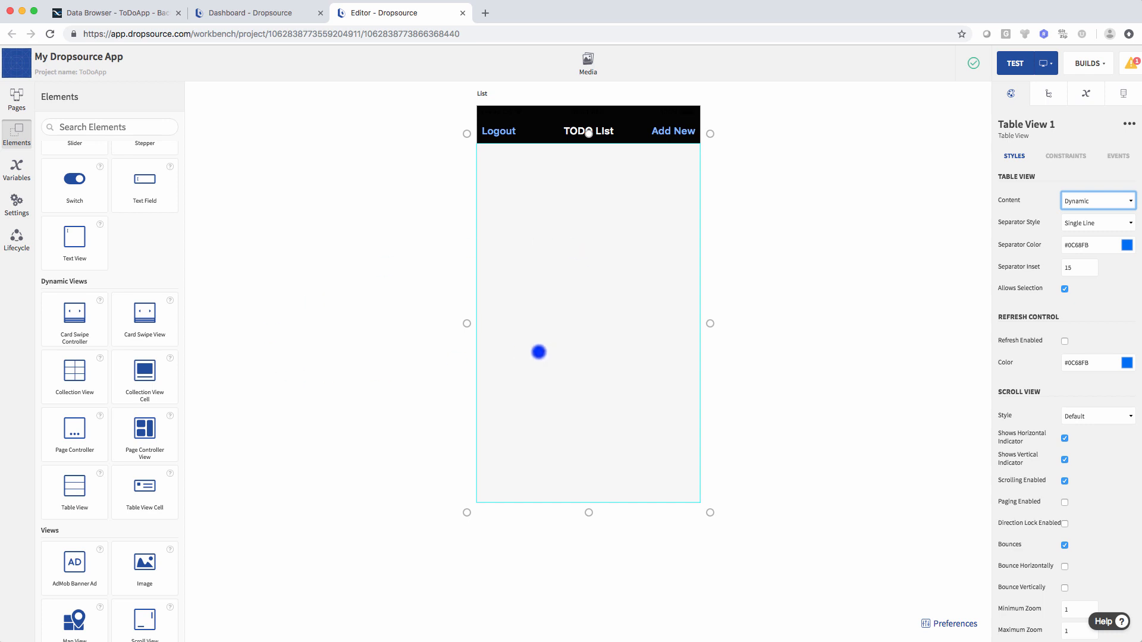
- Add a table view cell holding a label on the left and a switch on the right
{"action": "mouse_move", "coordinate": [151, 486]}
{"action": "left_mouse_down"}
{"action": "mouse_move", "coordinate": [523, 293]}
{"action": "mouse_move", "coordinate": [542, 329]}
{"action": "left_mouse_up"}
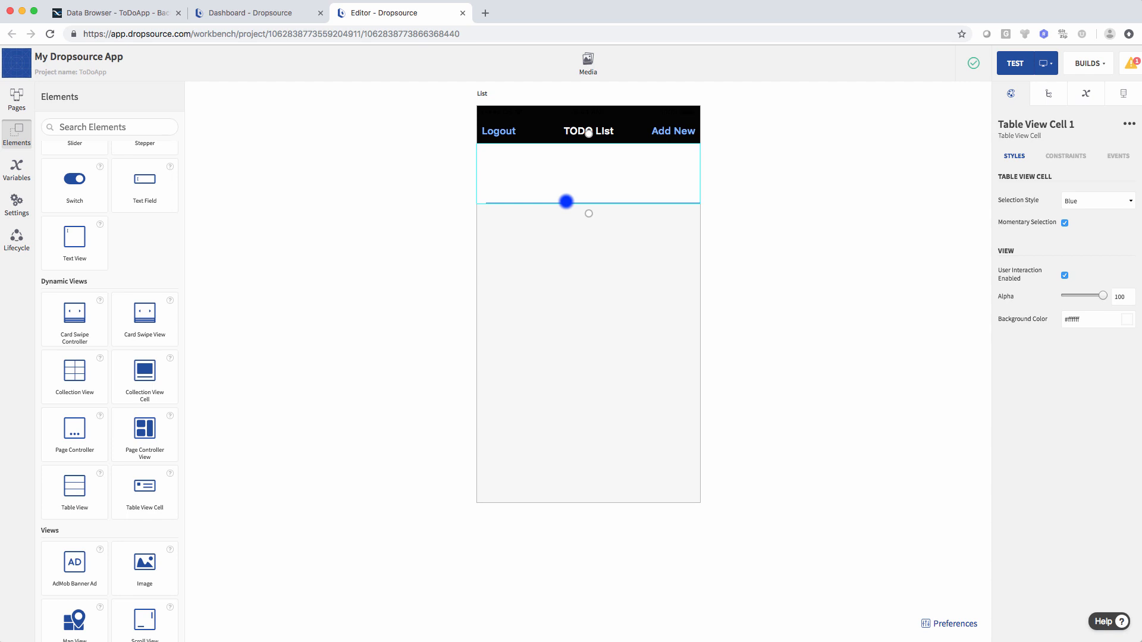
{"action": "scroll", "coordinate": [113, 426], "scroll_direction": "up", "scroll_amount": 5}
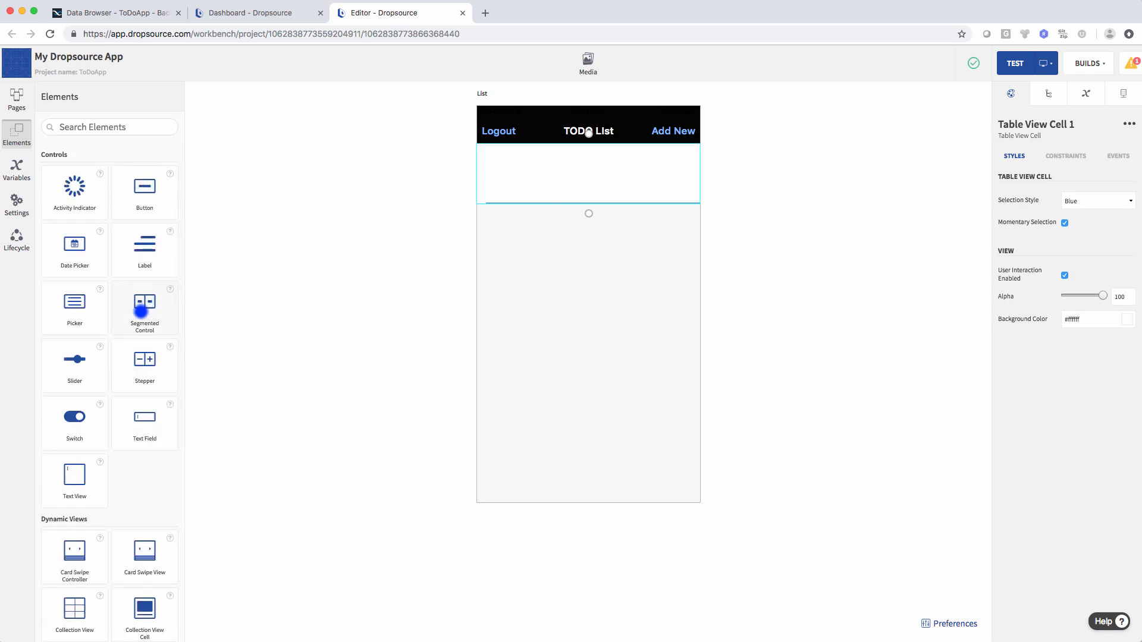
{"action": "left_click_drag", "start_coordinate": [142, 253], "coordinate": [648, 173]}
{"action": "double_click", "coordinate": [547, 173]}
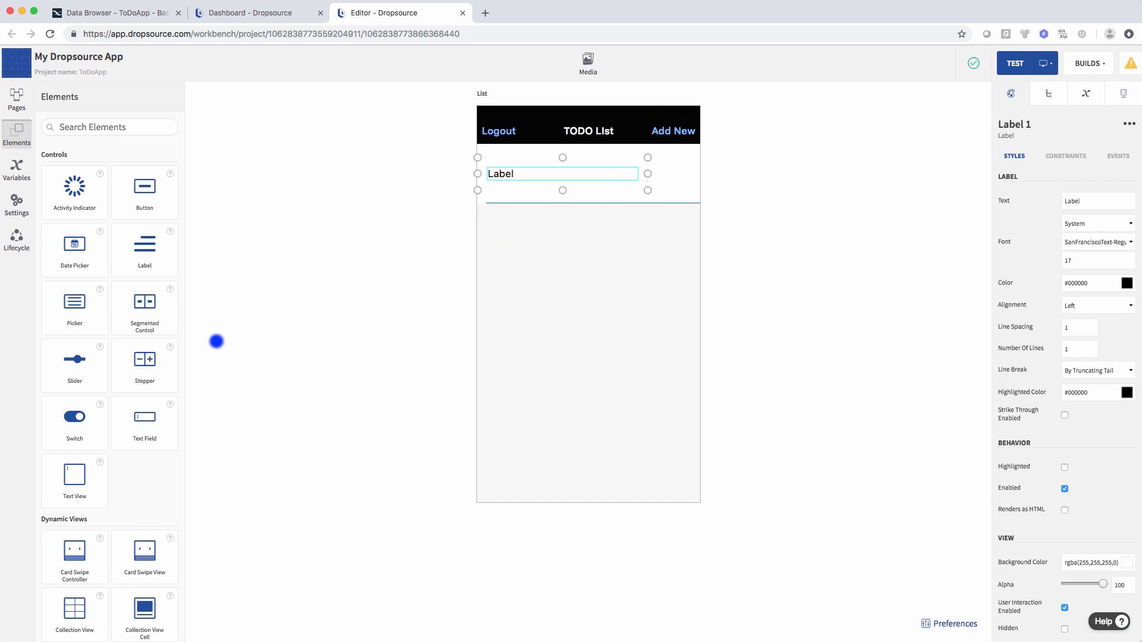
{"action": "left_click_drag", "start_coordinate": [78, 430], "coordinate": [659, 175]}
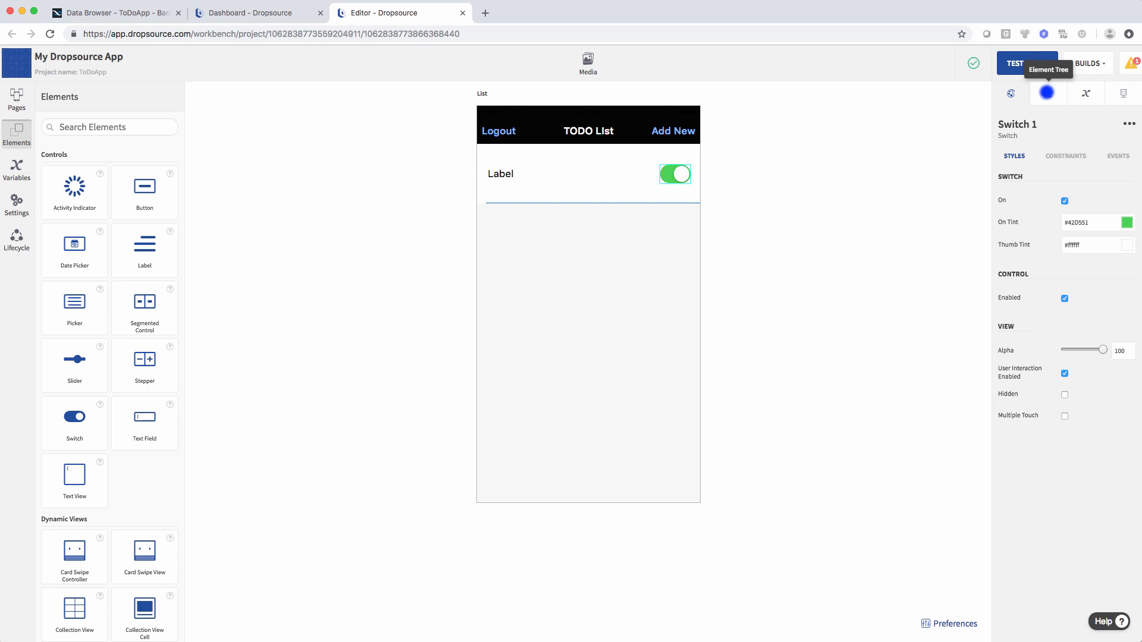
- Inspect List, Table View 1 and Table View Cell 1 in the Element Tree
{"action": "left_click", "coordinate": [1047, 92]}
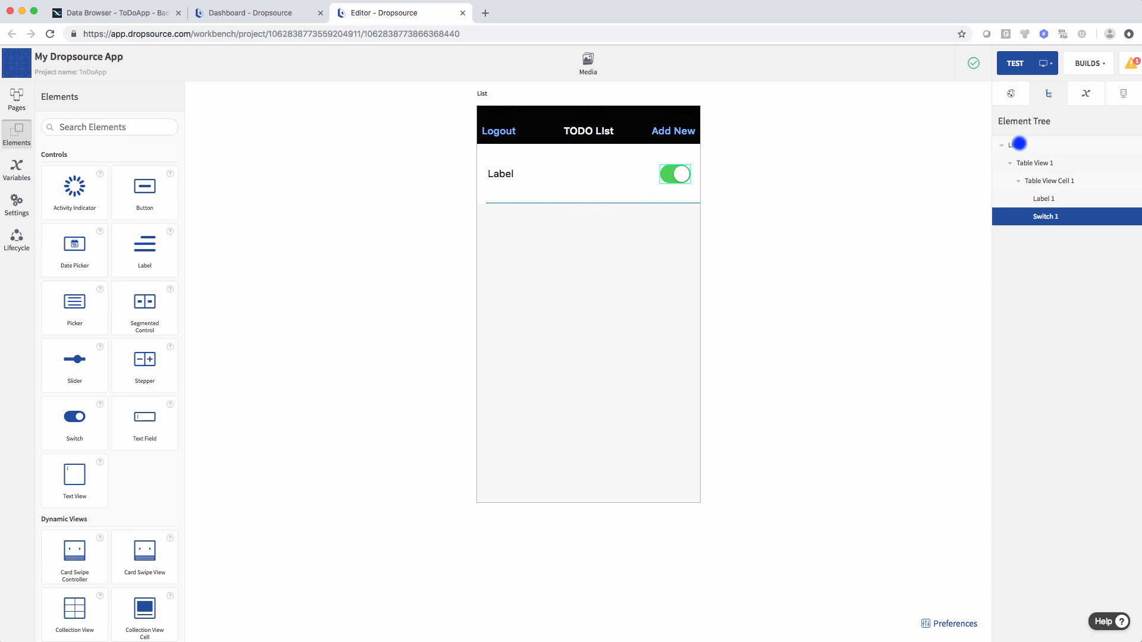
{"action": "left_click", "coordinate": [1024, 145]}
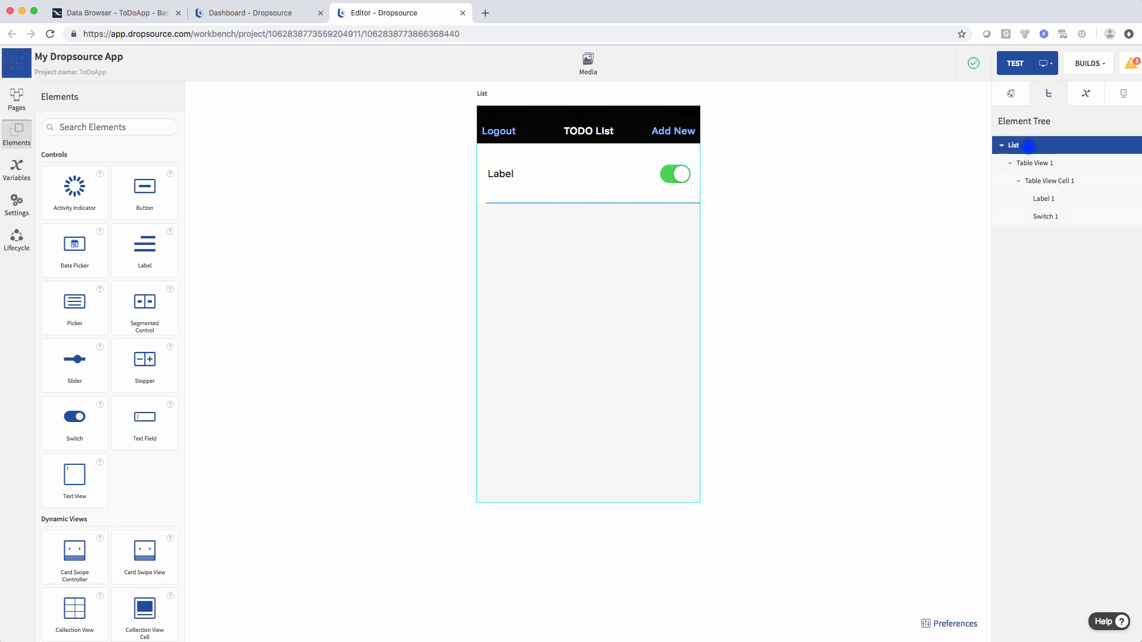
{"action": "left_click", "coordinate": [1046, 163]}
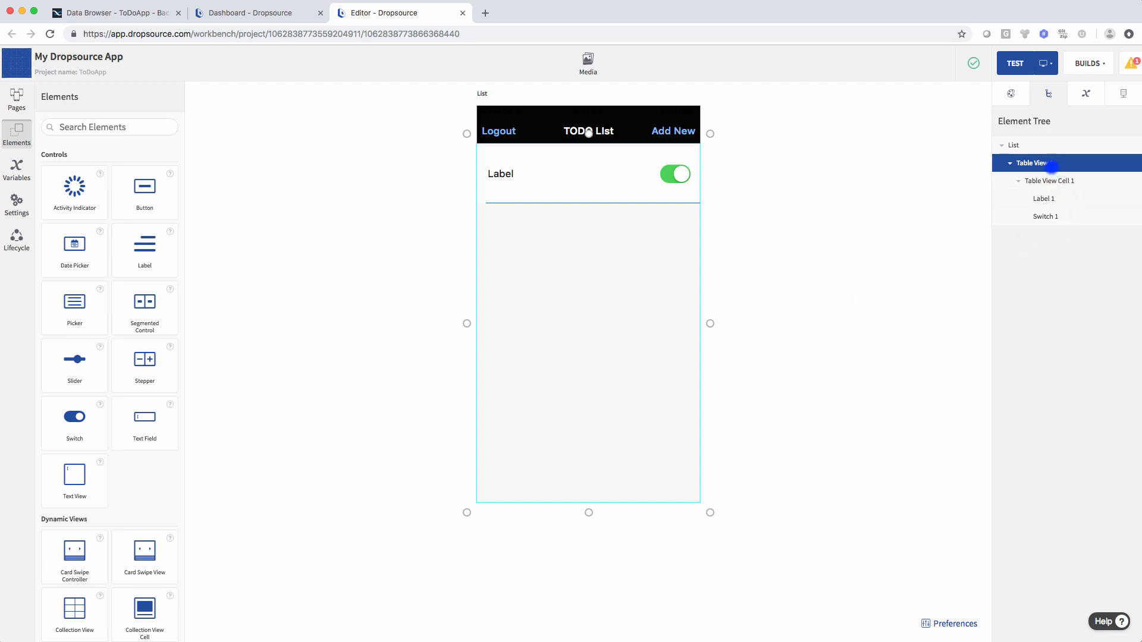
{"action": "left_click", "coordinate": [1049, 180]}
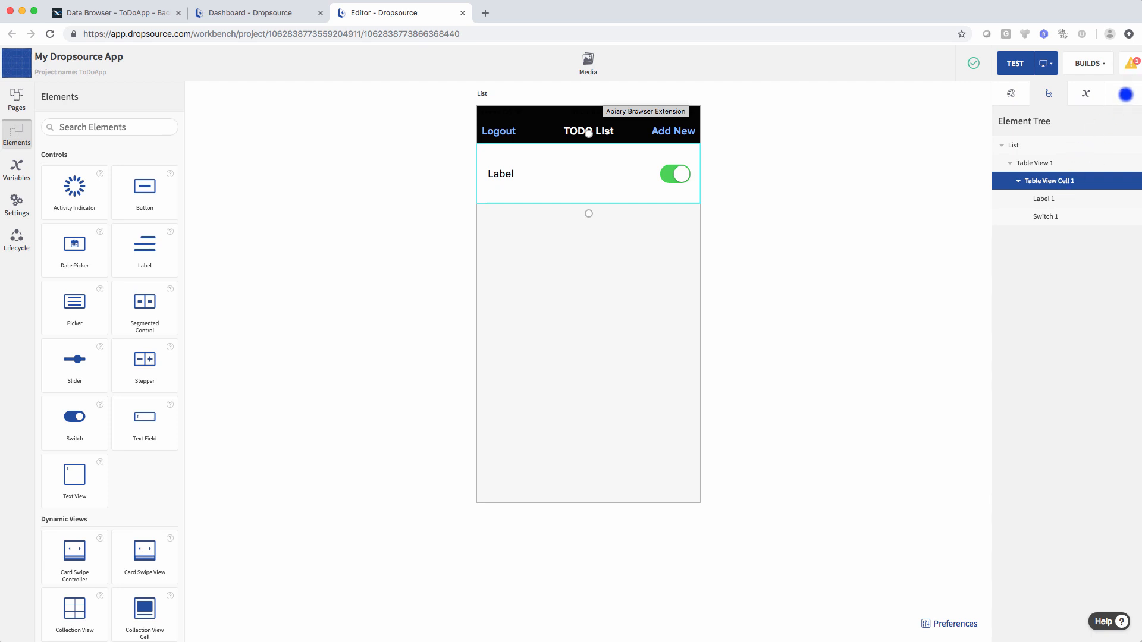
- Add GET /data/ToDoItems to the List page's Backendless ToDoItems API and view its response fields
{"action": "left_click", "coordinate": [1125, 94]}
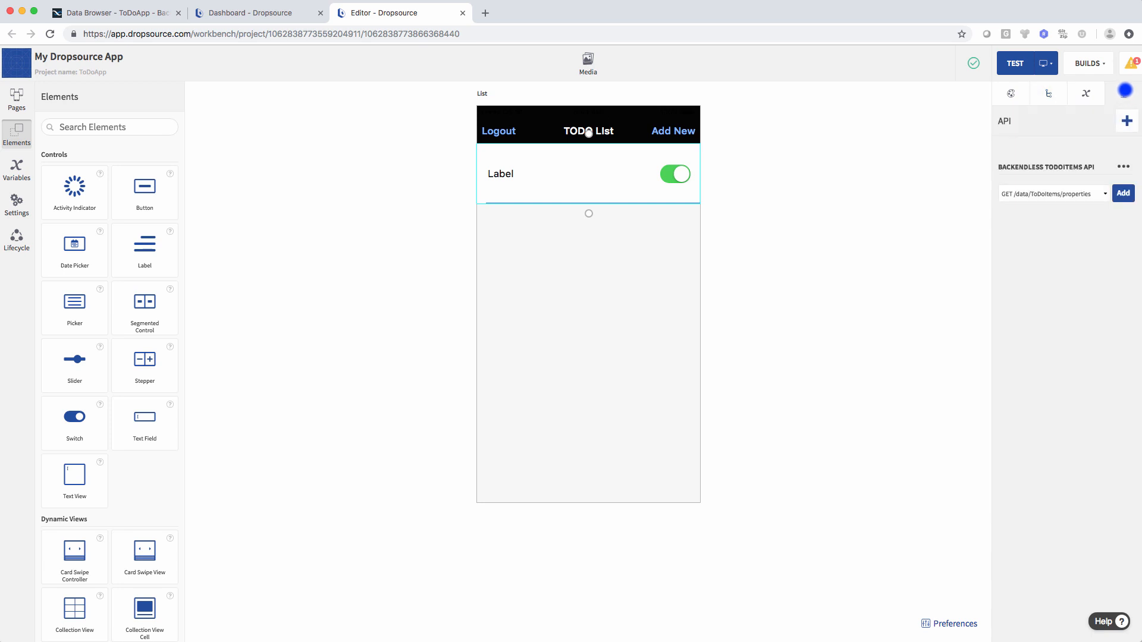
{"action": "left_click", "coordinate": [1078, 194]}
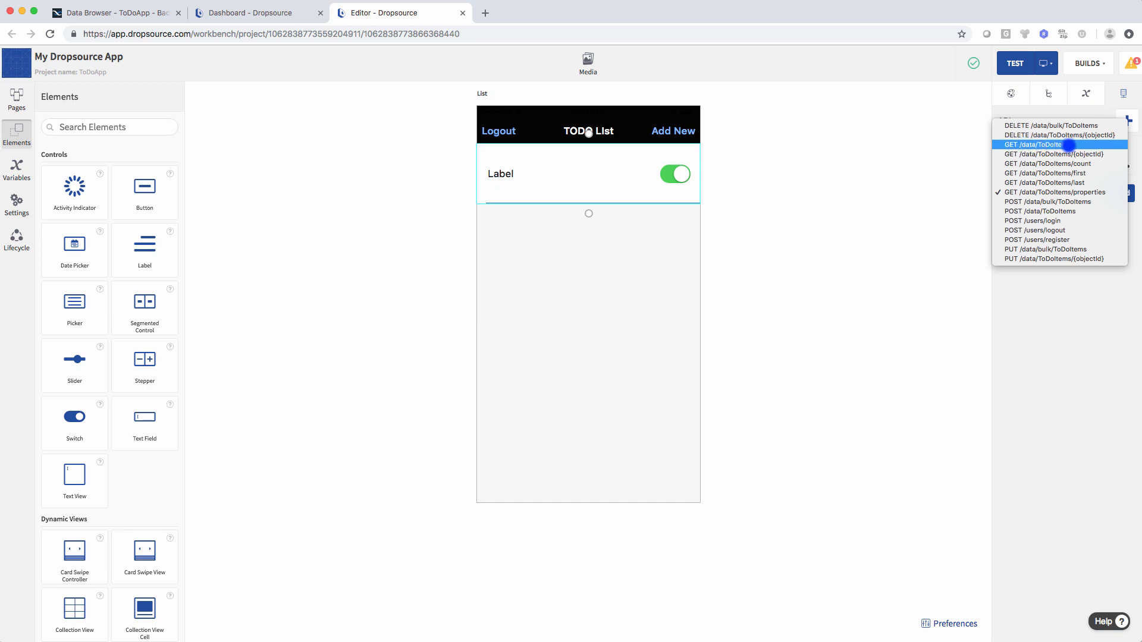
{"action": "left_click", "coordinate": [1053, 146]}
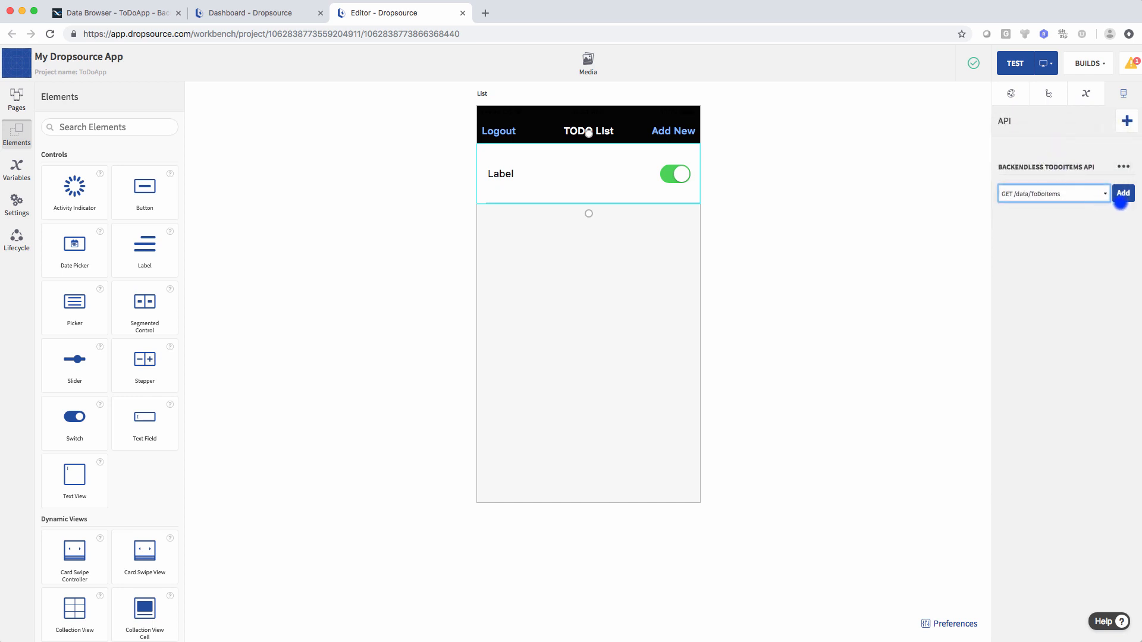
{"action": "left_click", "coordinate": [1122, 194]}
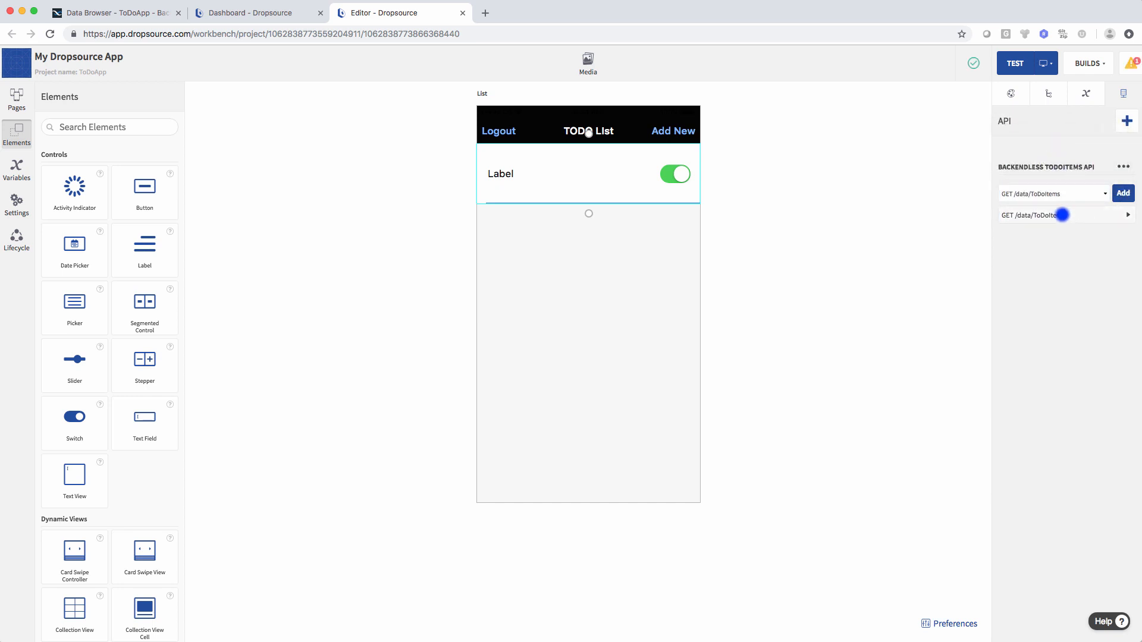
{"action": "left_click", "coordinate": [1062, 214]}
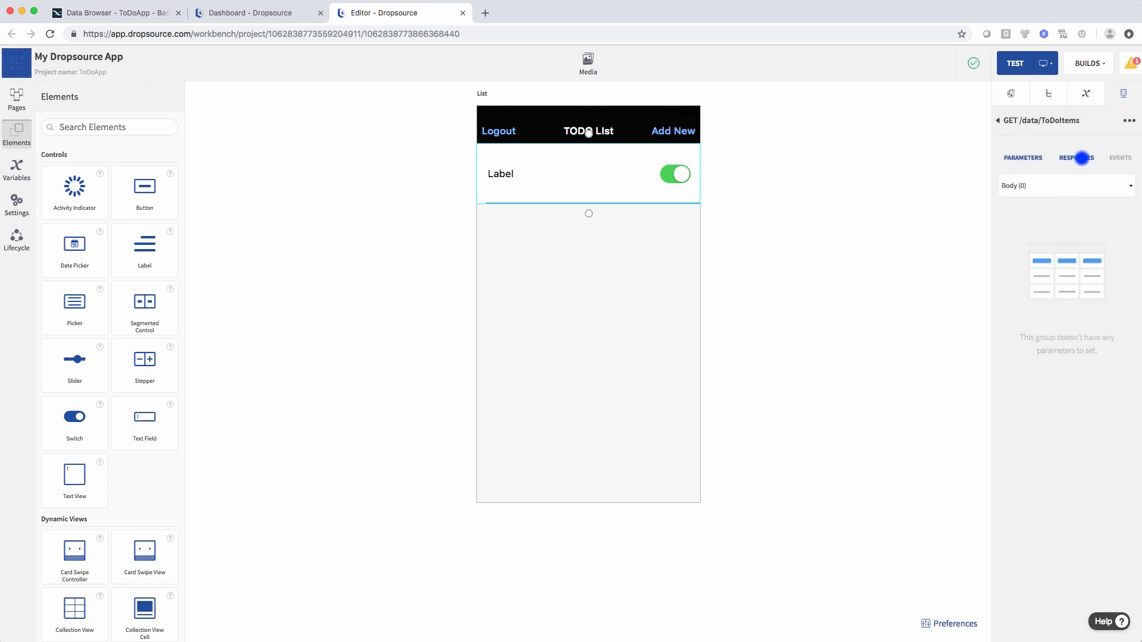
{"action": "left_click", "coordinate": [1081, 157]}
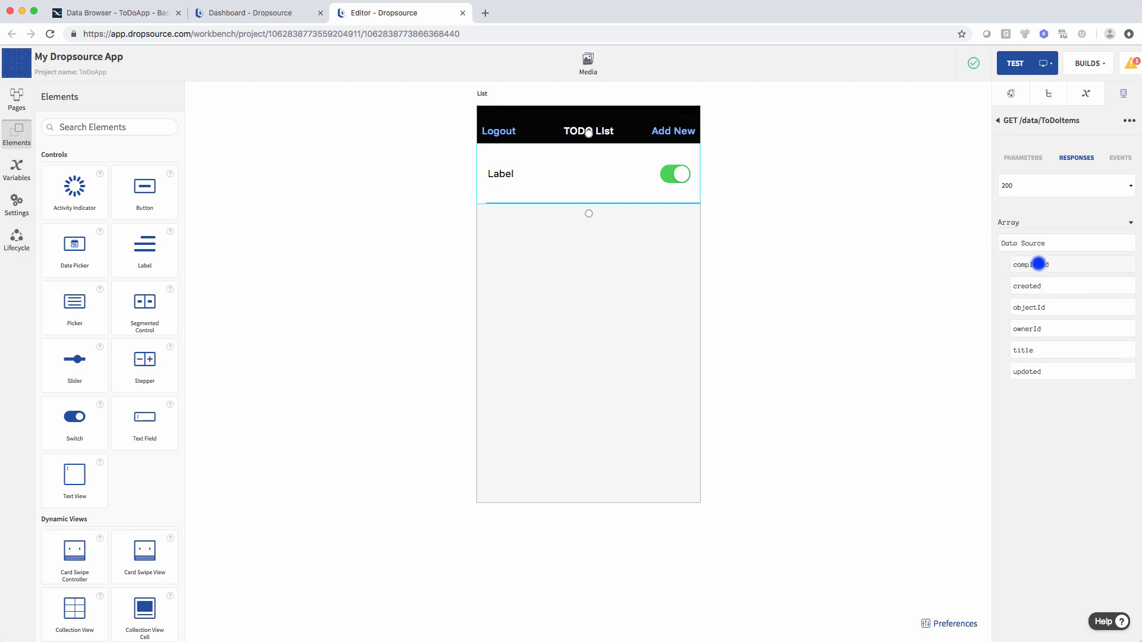
- Bind the 200 response array as the table's data source, title to the label, and completed to the switch
{"action": "left_click_drag", "start_coordinate": [1037, 243], "coordinate": [605, 332]}
{"action": "left_click_drag", "start_coordinate": [1023, 348], "coordinate": [501, 172]}
{"action": "left_click_drag", "start_coordinate": [1039, 265], "coordinate": [679, 175]}
{"action": "left_click", "coordinate": [1012, 95]}
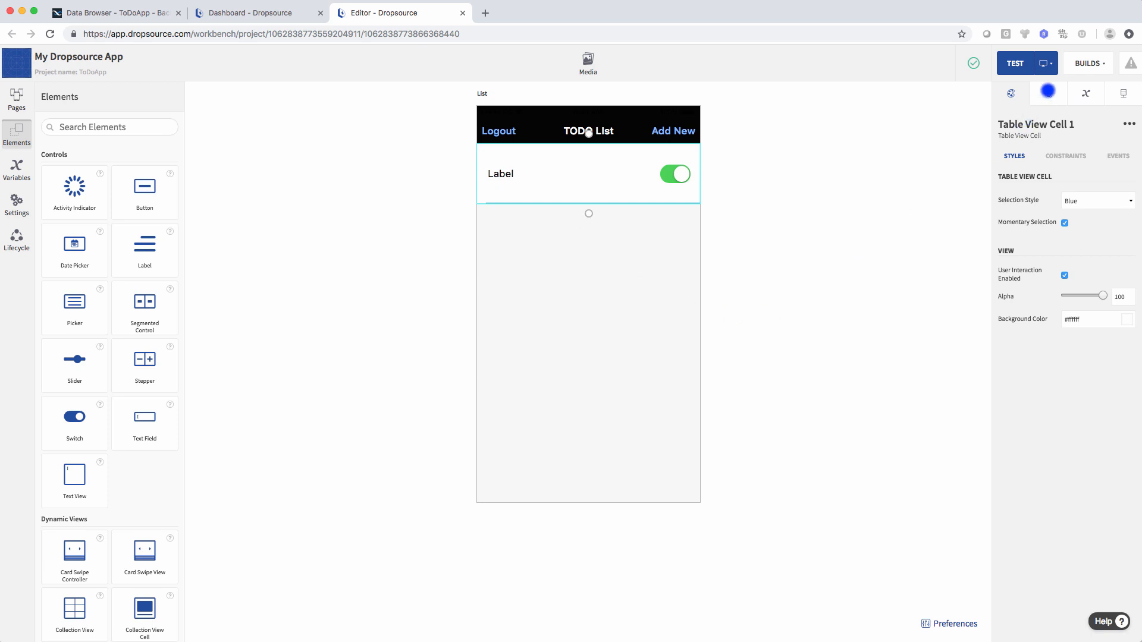
- Give the List page's Page Appeared event a Run API Request action for GET /data/ToDoItems
{"action": "left_click", "coordinate": [1046, 93]}
{"action": "left_click", "coordinate": [1016, 145]}
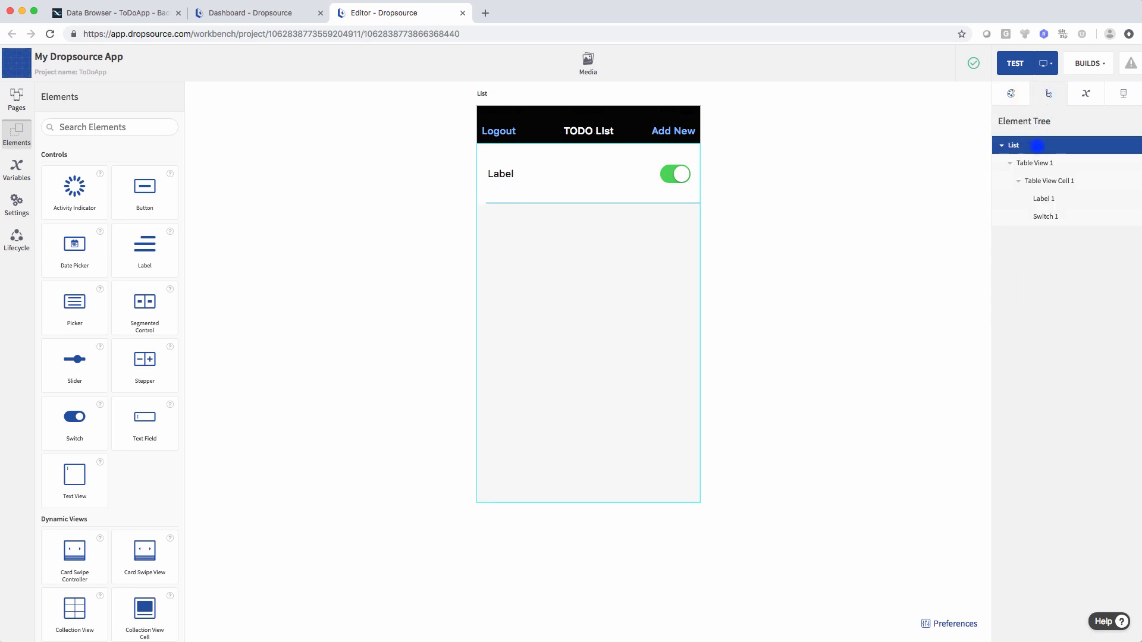
{"action": "left_click", "coordinate": [1010, 94]}
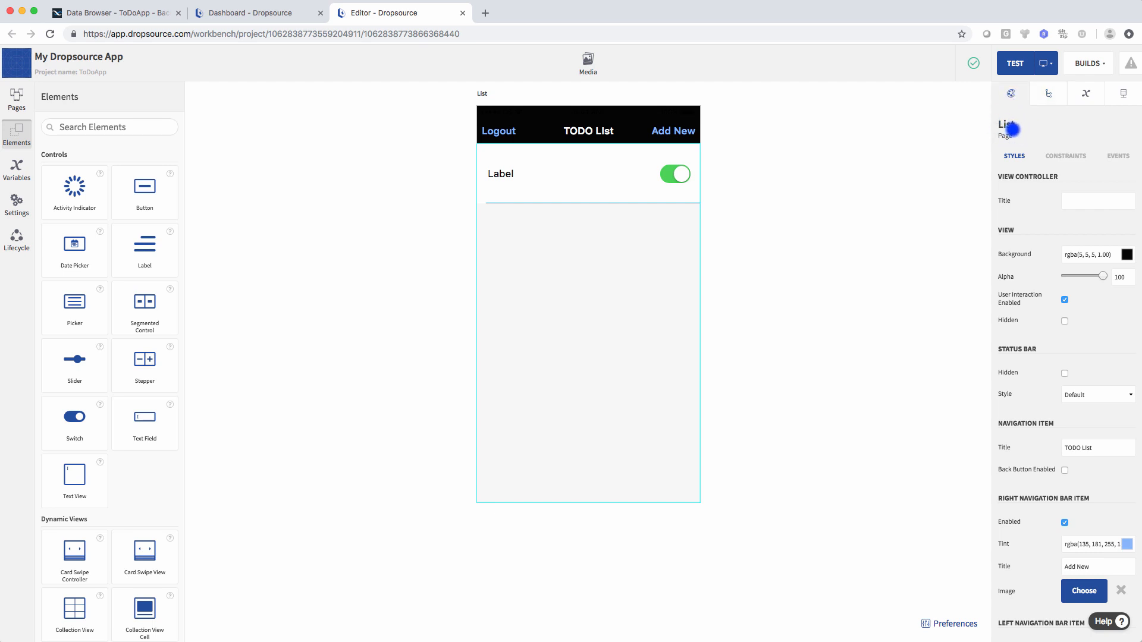
{"action": "left_click", "coordinate": [1117, 155]}
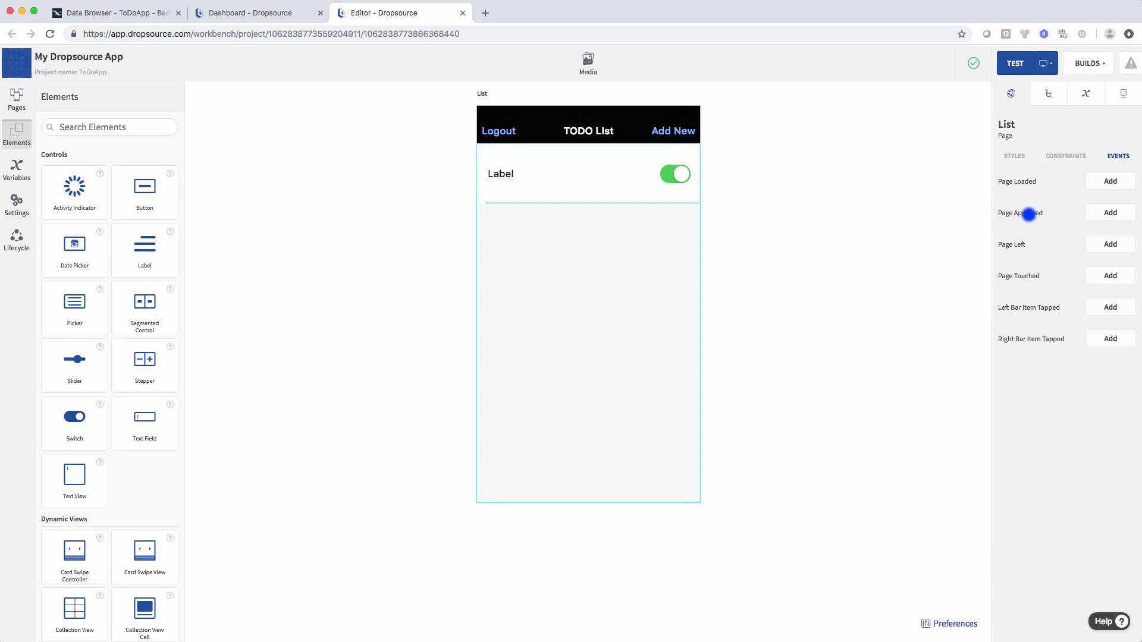
{"action": "left_click", "coordinate": [1118, 213]}
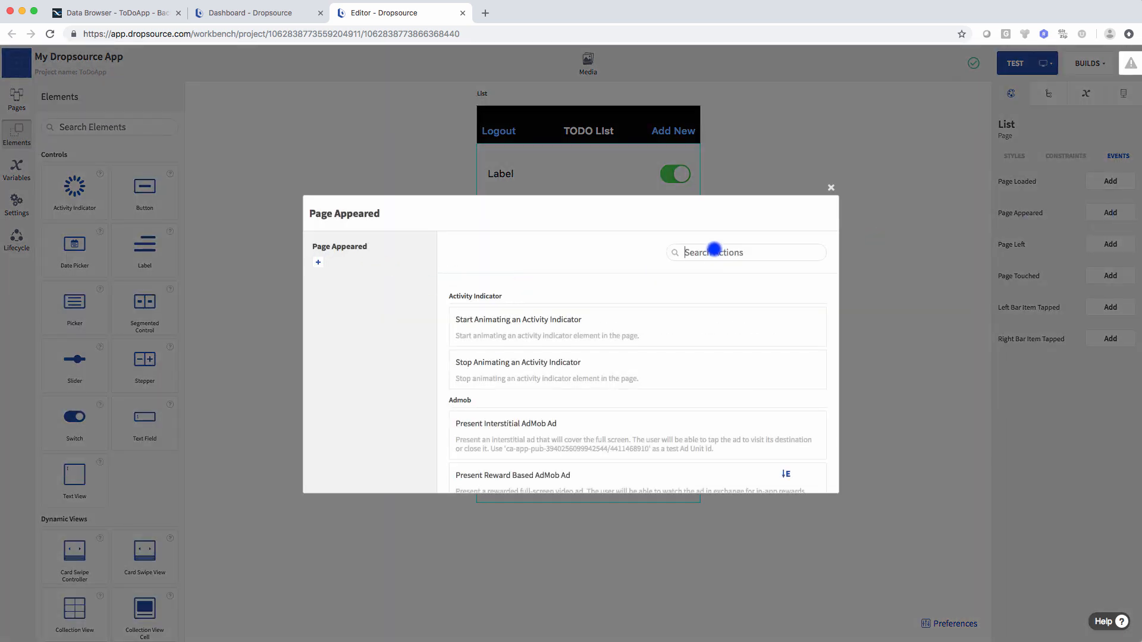
{"action": "type", "text": "api"}
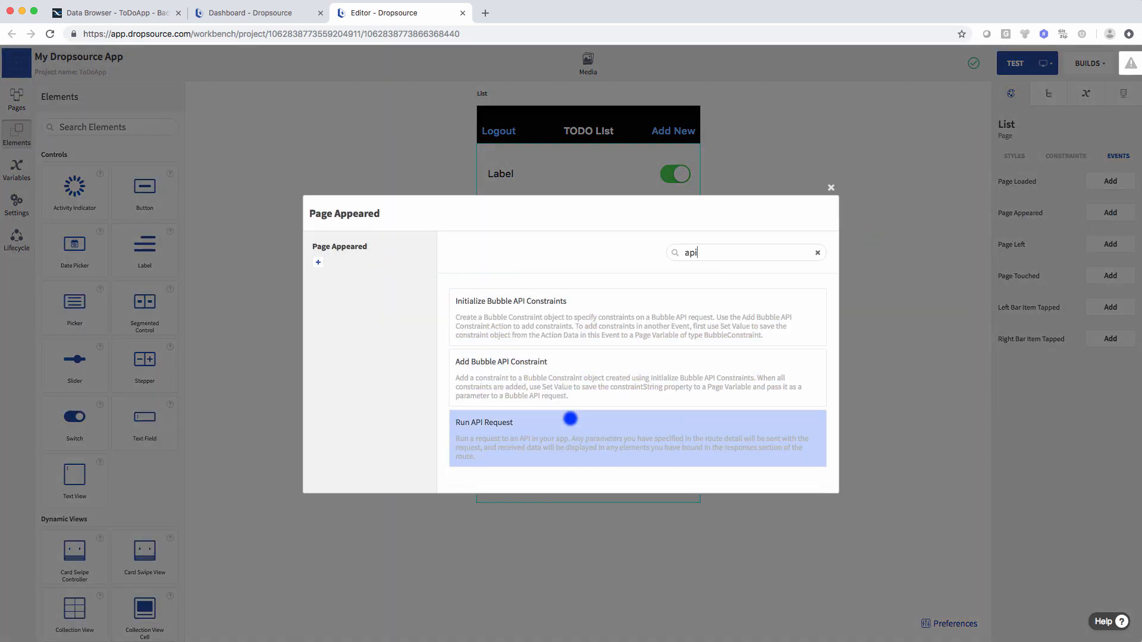
{"action": "left_click", "coordinate": [569, 419]}
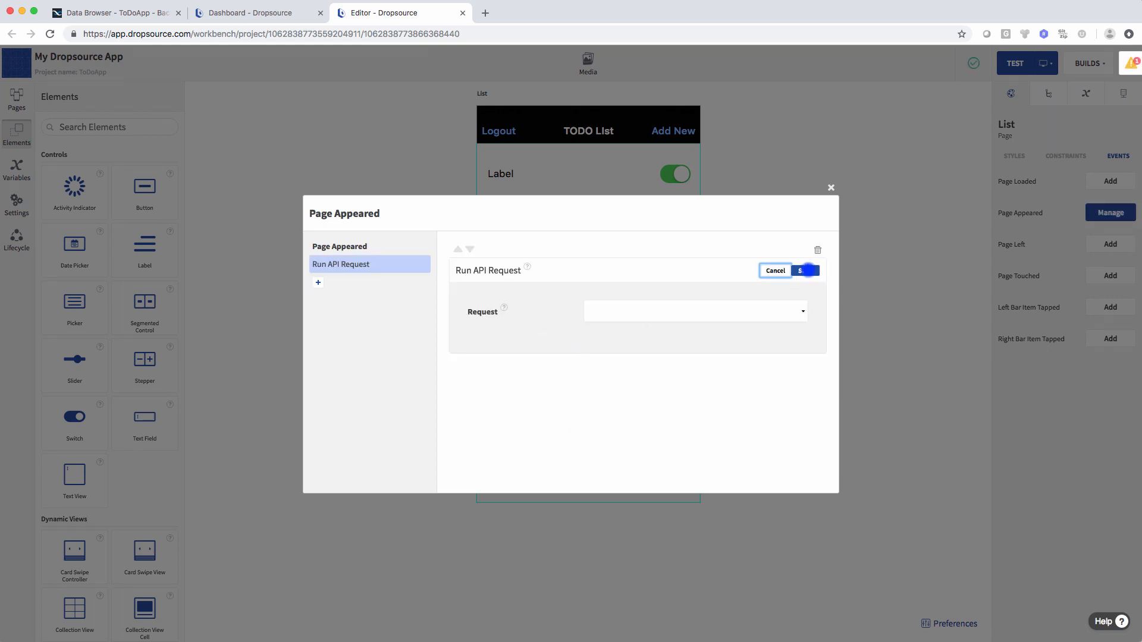
{"action": "left_click", "coordinate": [609, 312]}
{"action": "left_click", "coordinate": [639, 358]}
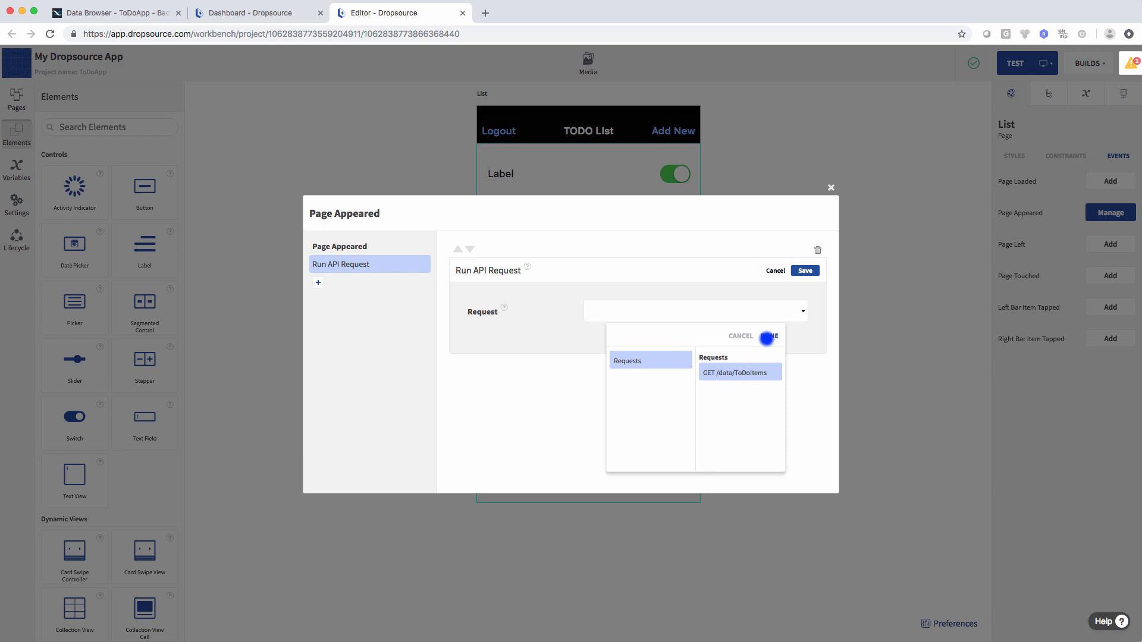
{"action": "left_click", "coordinate": [769, 335]}
{"action": "left_click", "coordinate": [805, 270]}
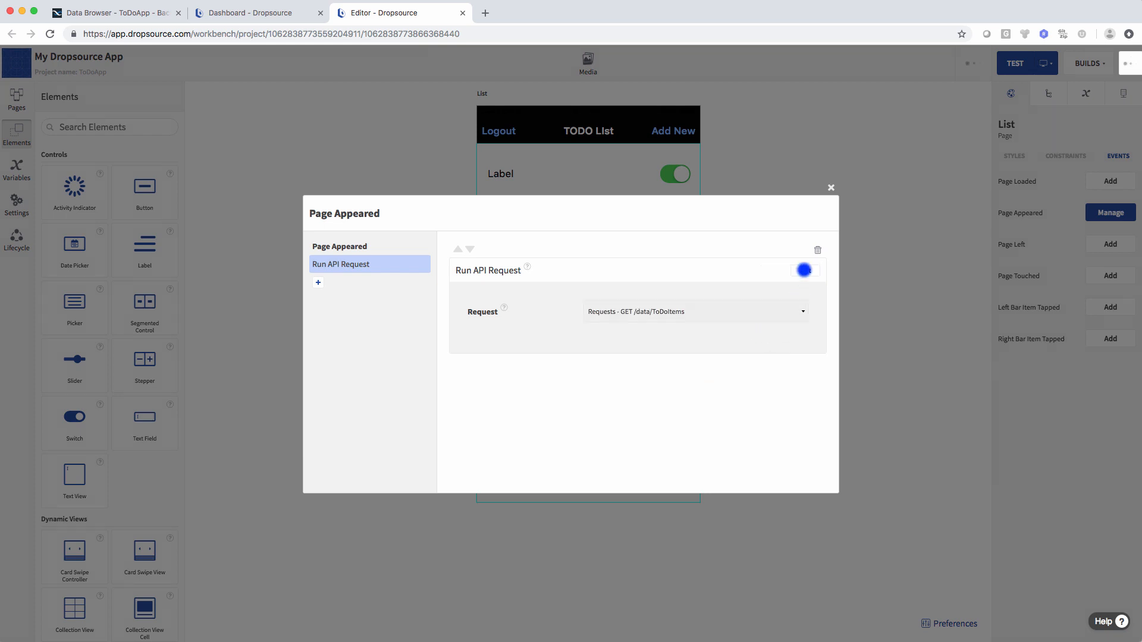
{"action": "left_click", "coordinate": [830, 187]}
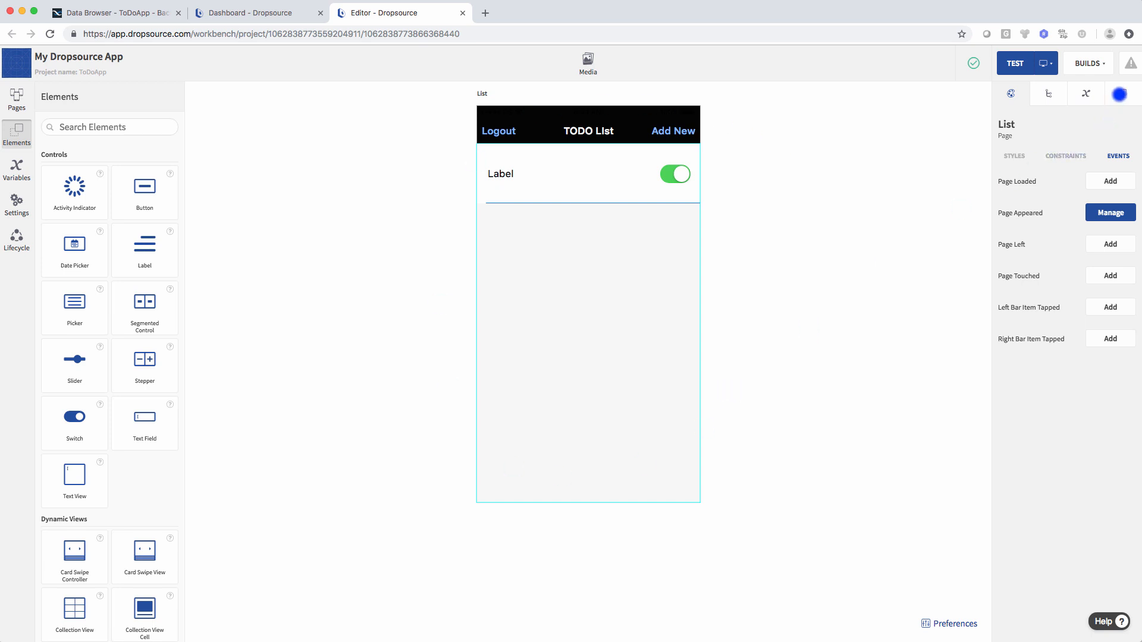
- Add the PUT /data/ToDoItems/{objectId} request to the List page's API
{"action": "left_click", "coordinate": [1119, 97]}
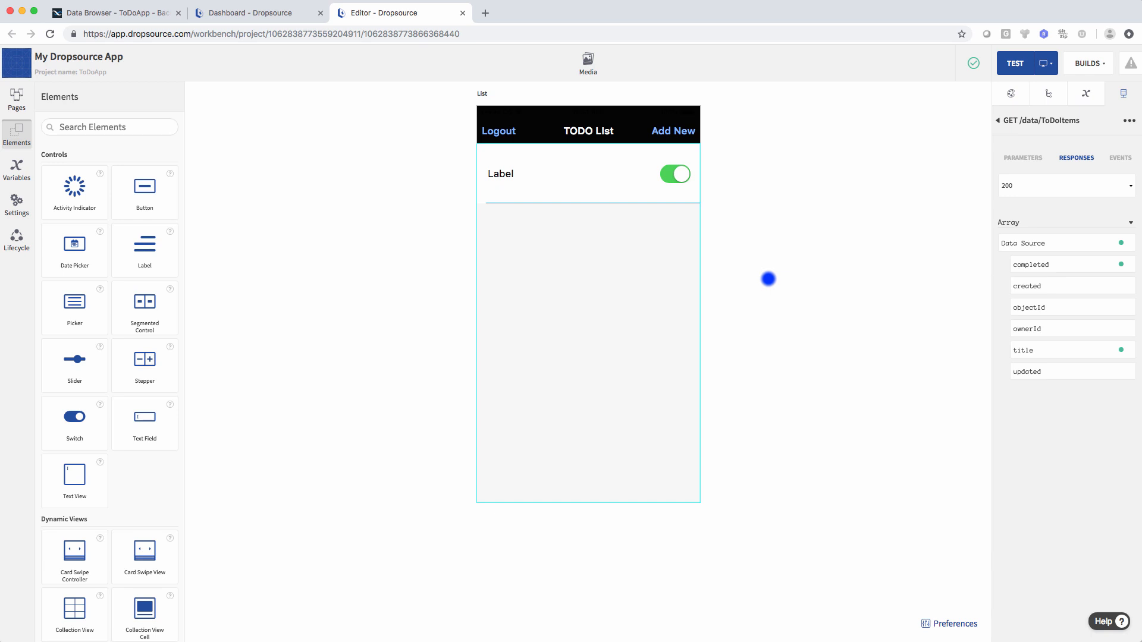
{"action": "left_click", "coordinate": [998, 120]}
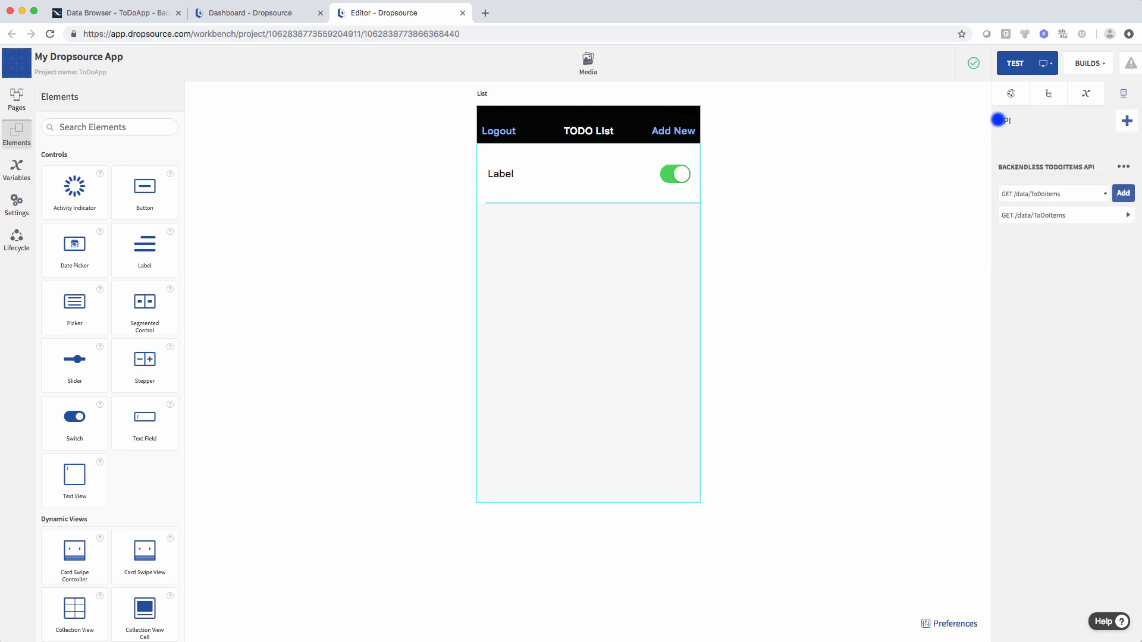
{"action": "left_click", "coordinate": [1088, 195]}
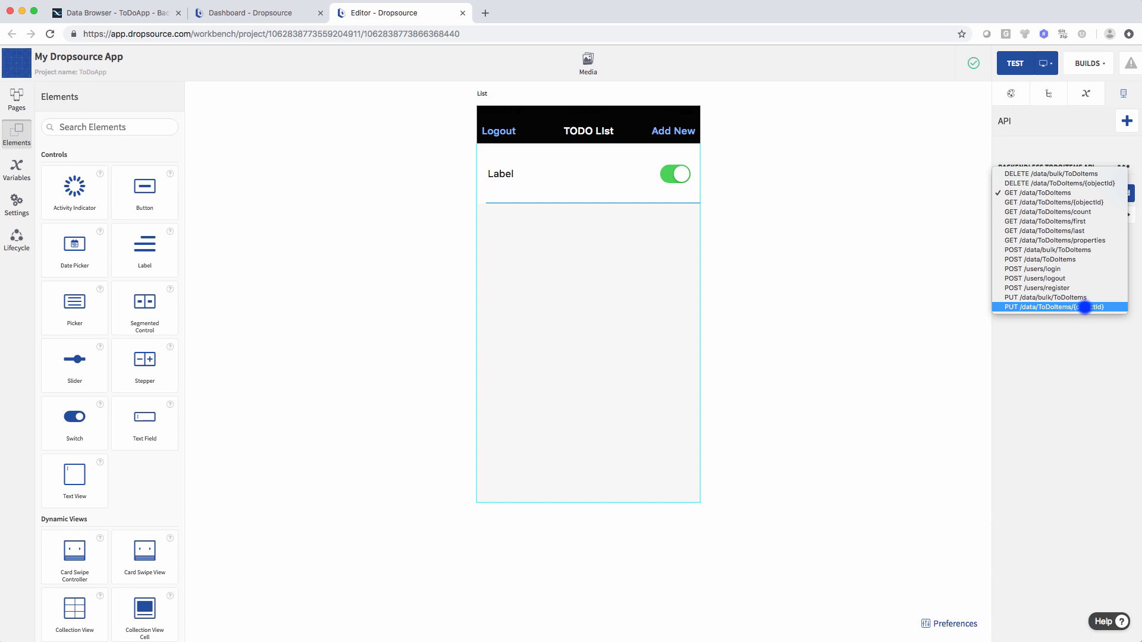
{"action": "left_click", "coordinate": [1084, 307]}
{"action": "left_click", "coordinate": [1123, 193]}
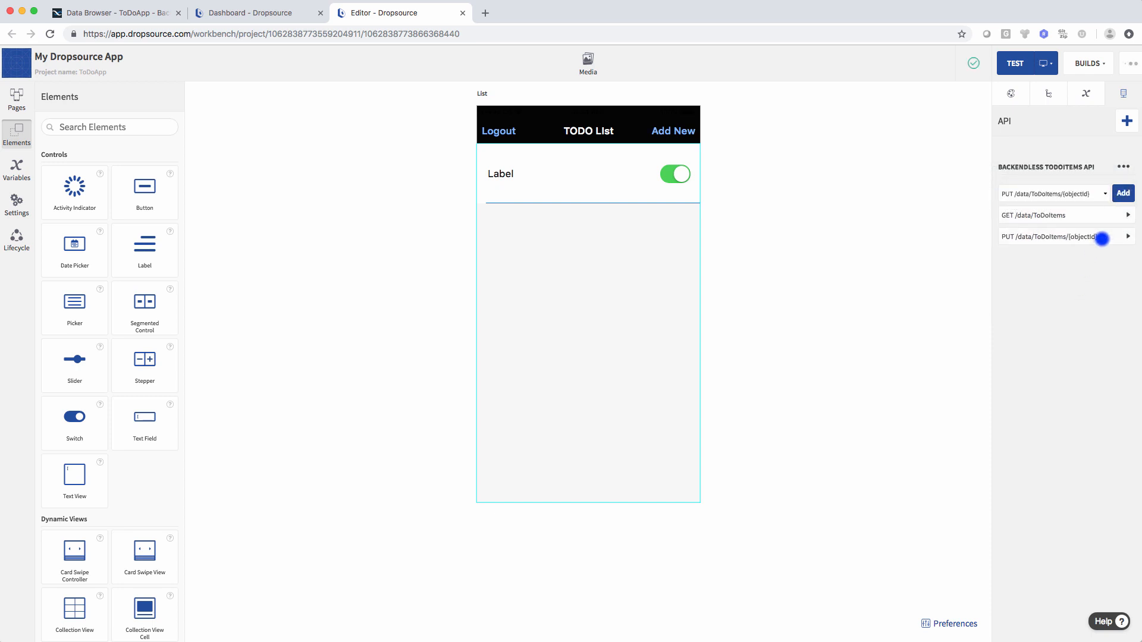
- Show the PUT request's Path parameters so objectId is listed
{"action": "left_click", "coordinate": [1127, 236]}
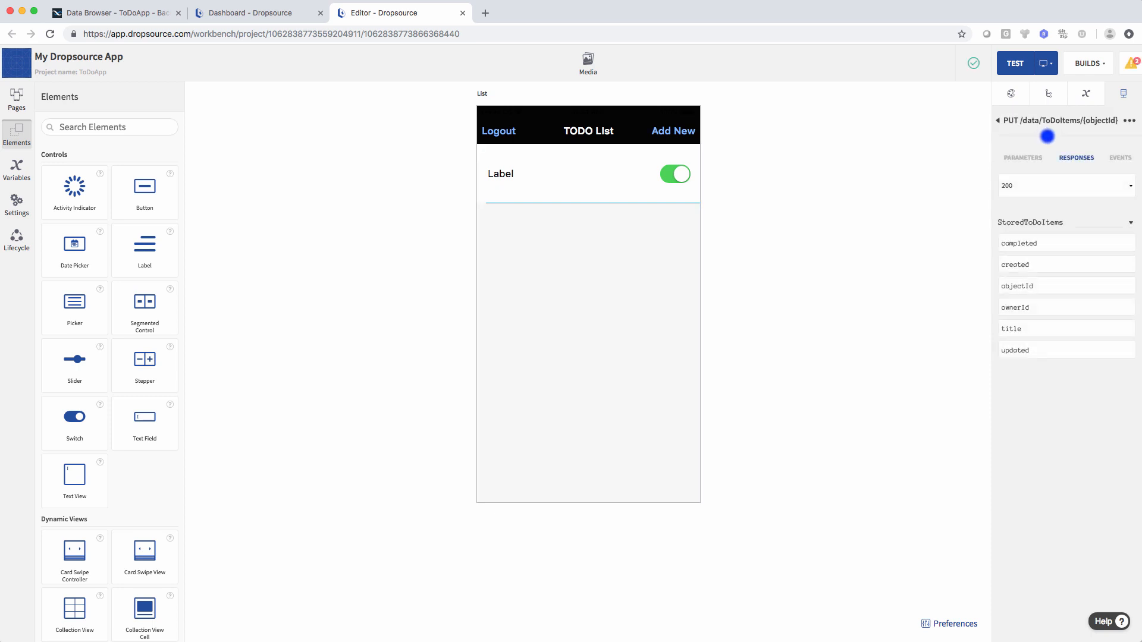
{"action": "left_click", "coordinate": [1013, 158]}
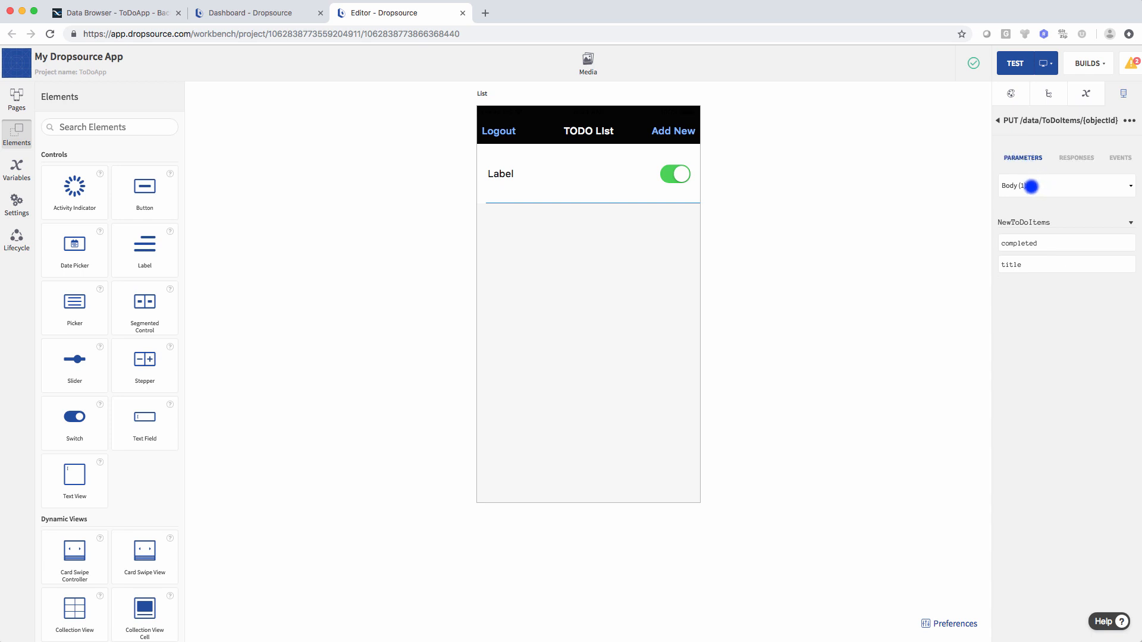
{"action": "left_click", "coordinate": [1038, 185]}
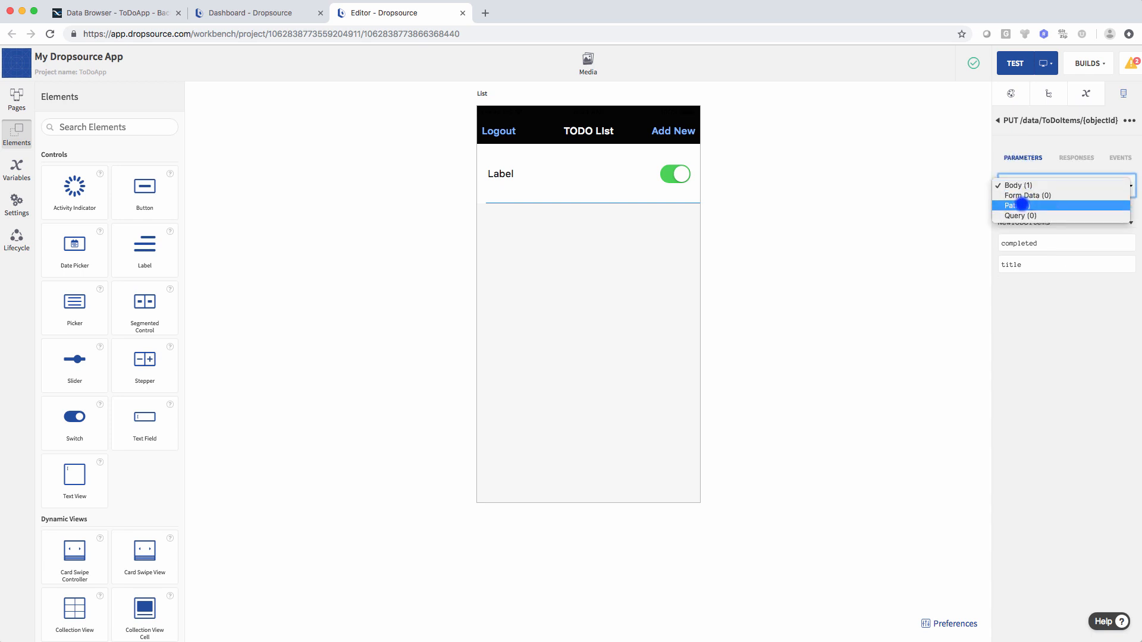
{"action": "left_click", "coordinate": [1021, 205]}
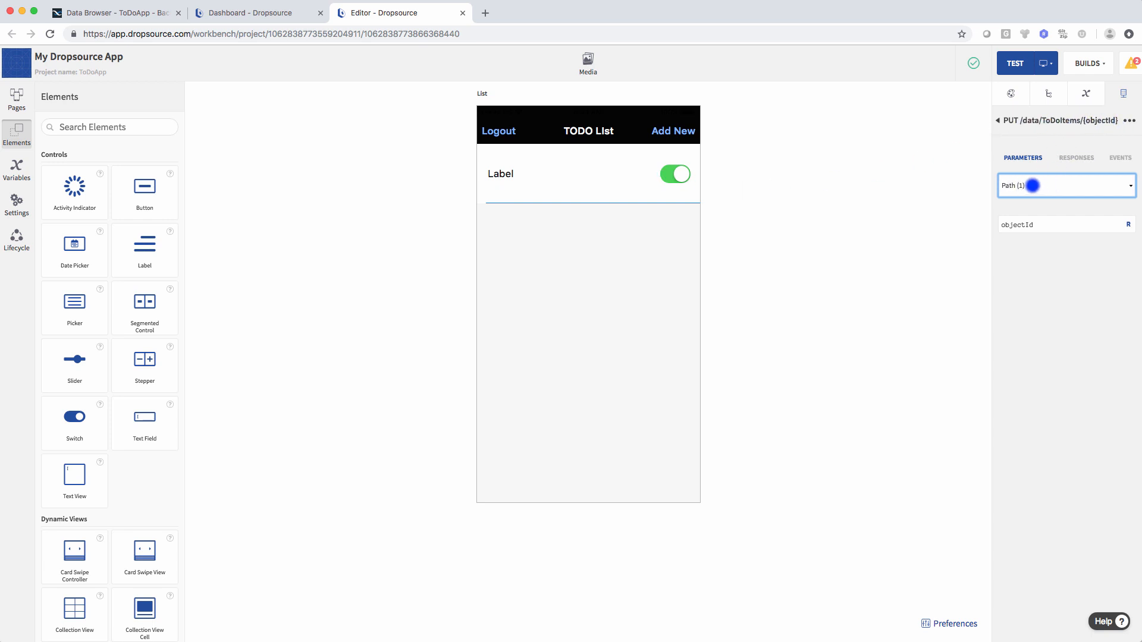
- Bind objectId to Table View 1's StoredToDoItems Object Id
{"action": "left_click", "coordinate": [1080, 186]}
{"action": "left_click", "coordinate": [1032, 185]}
{"action": "left_click", "coordinate": [1037, 226]}
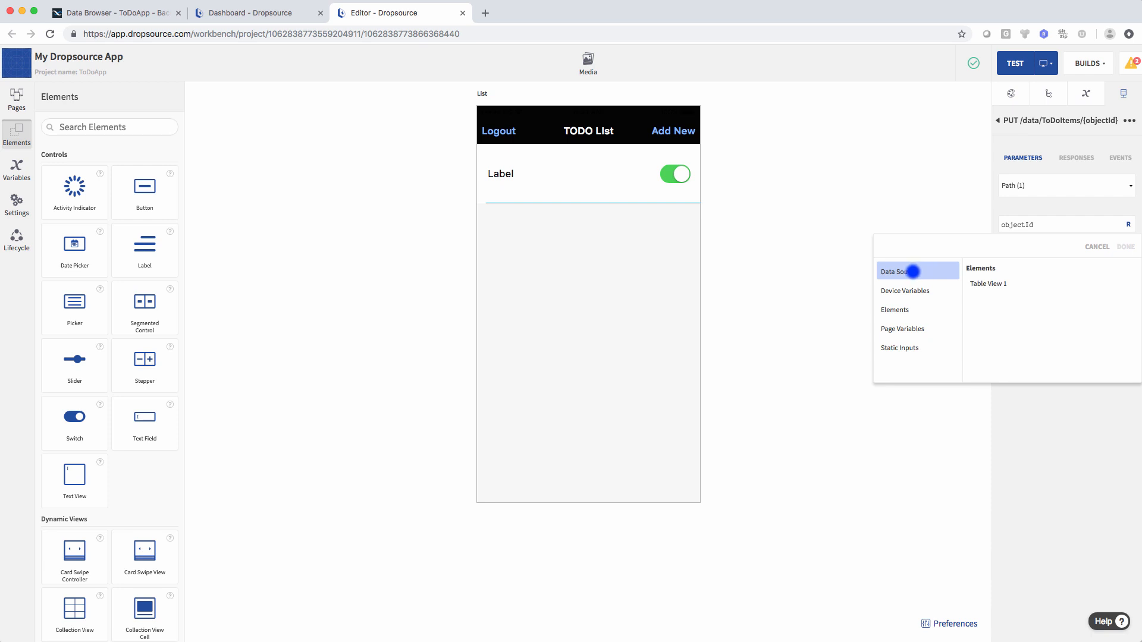
{"action": "left_click", "coordinate": [983, 283]}
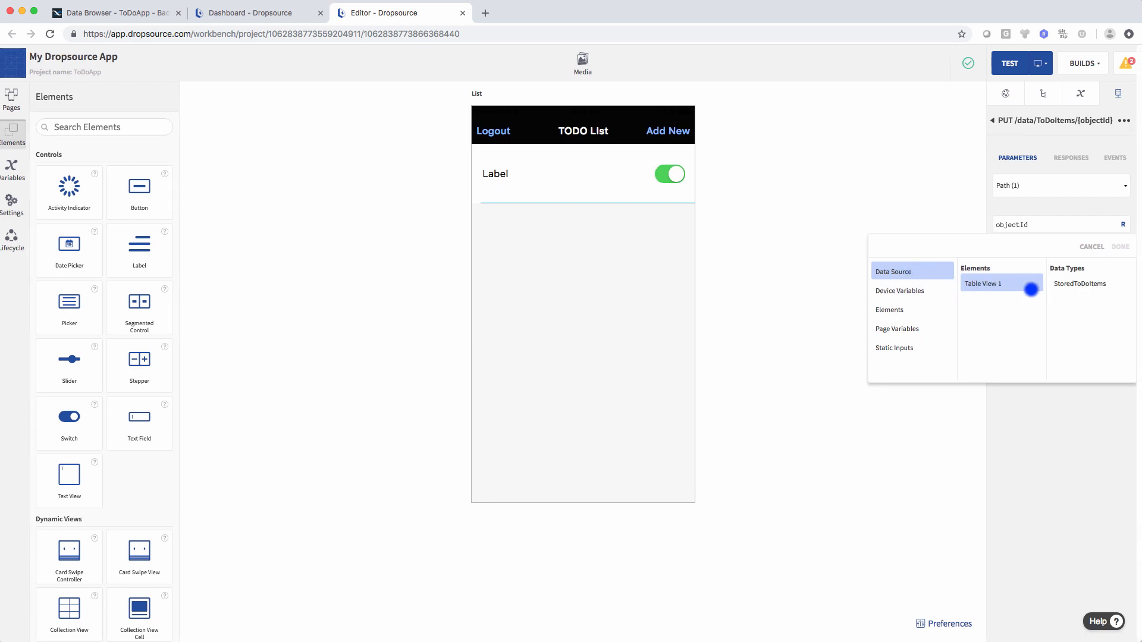
{"action": "left_click", "coordinate": [1080, 283]}
{"action": "scroll", "coordinate": [1080, 284], "scroll_direction": "right", "scroll_amount": 2}
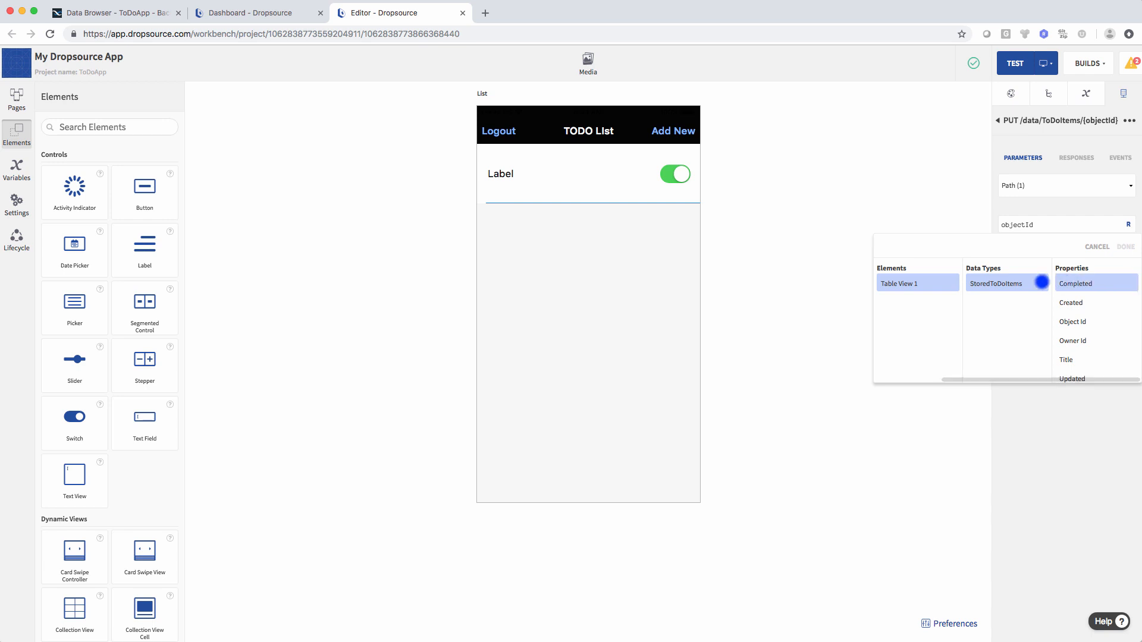
{"action": "scroll", "coordinate": [1056, 285], "scroll_direction": "left", "scroll_amount": 2}
{"action": "scroll", "coordinate": [1056, 285], "scroll_direction": "right", "scroll_amount": 2}
{"action": "scroll", "coordinate": [1054, 283], "scroll_direction": "left", "scroll_amount": 2}
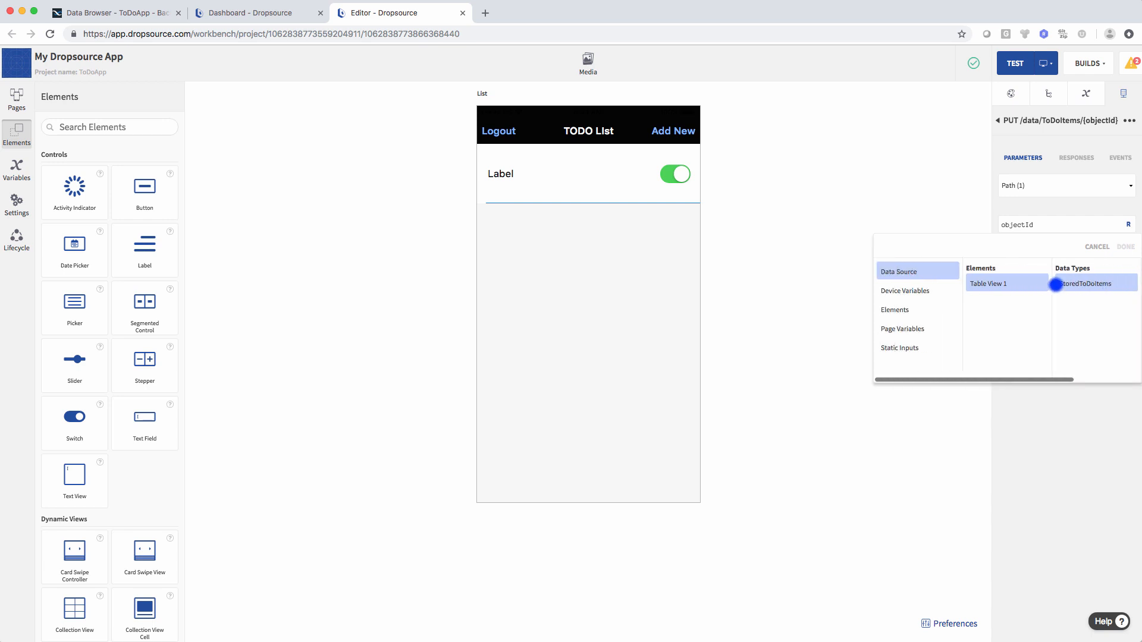
{"action": "scroll", "coordinate": [1055, 283], "scroll_direction": "right", "scroll_amount": 2}
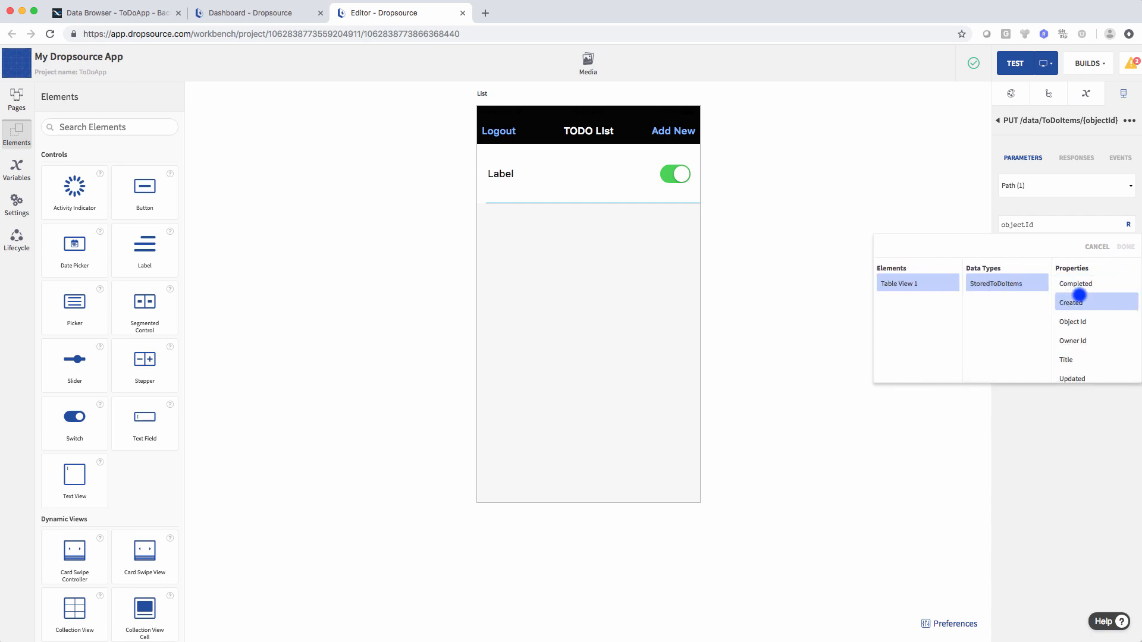
{"action": "scroll", "coordinate": [1074, 298], "scroll_direction": "down", "scroll_amount": 1}
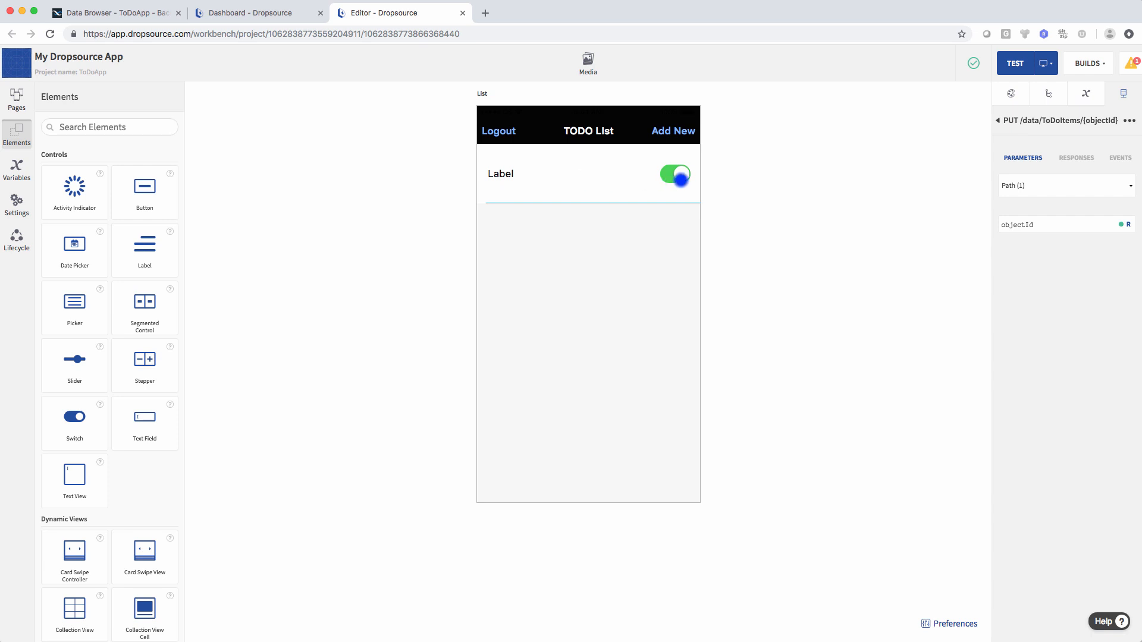
- Show the Body parameters and bind the completed field to the row's Switch 1
{"action": "left_click", "coordinate": [672, 177]}
{"action": "left_click", "coordinate": [1034, 186]}
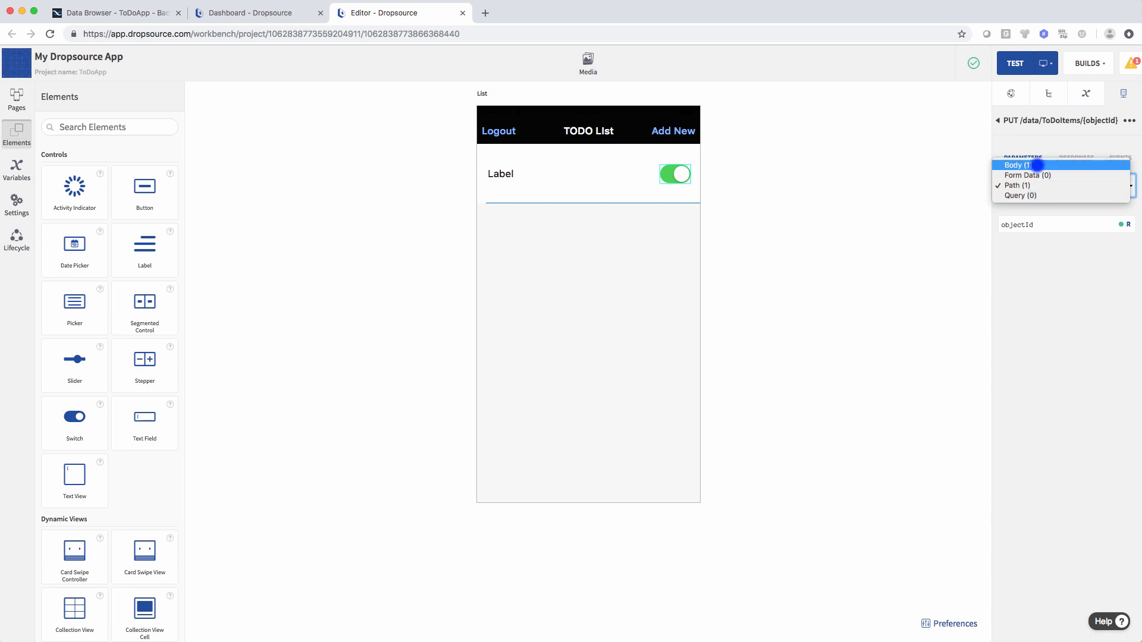
{"action": "left_click", "coordinate": [1037, 165]}
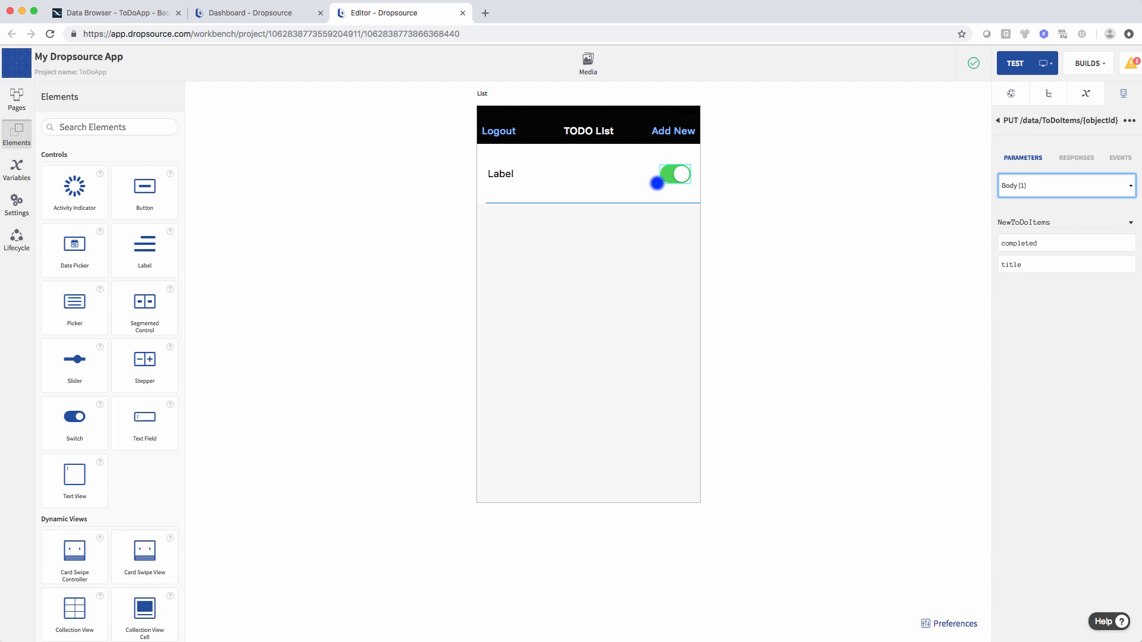
{"action": "left_click", "coordinate": [1047, 243]}
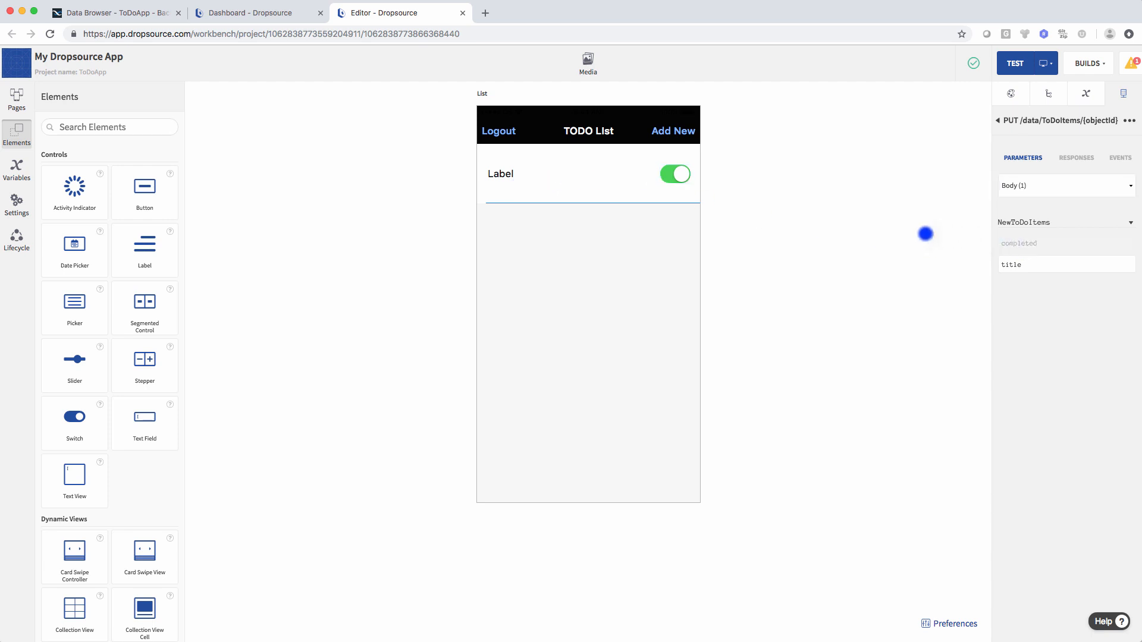
{"action": "left_click", "coordinate": [676, 174]}
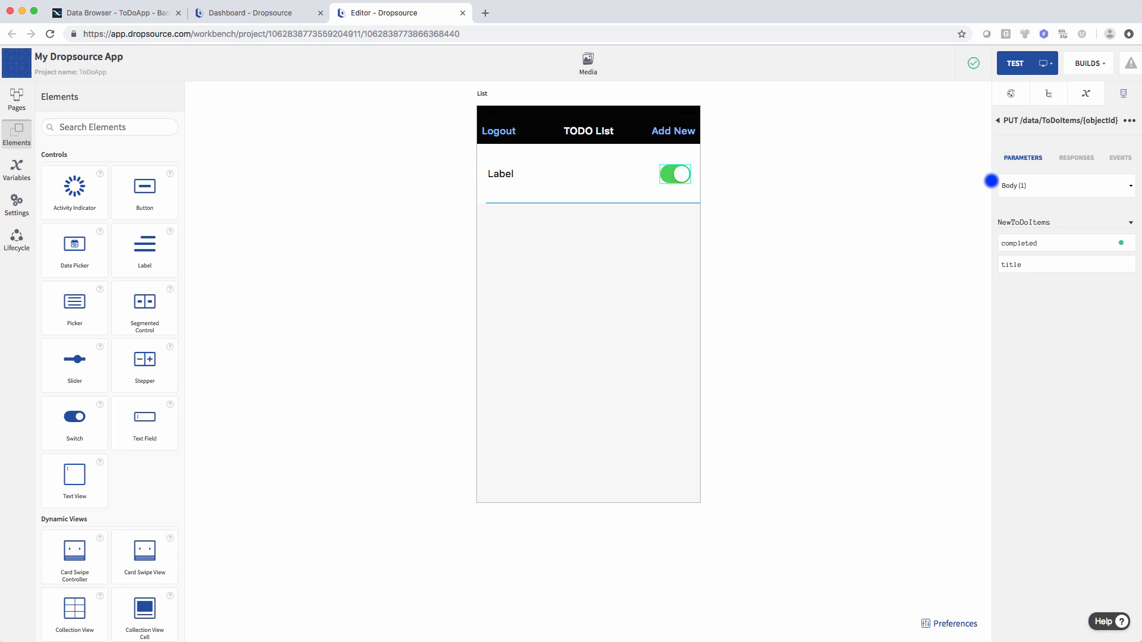
{"action": "left_click", "coordinate": [677, 175]}
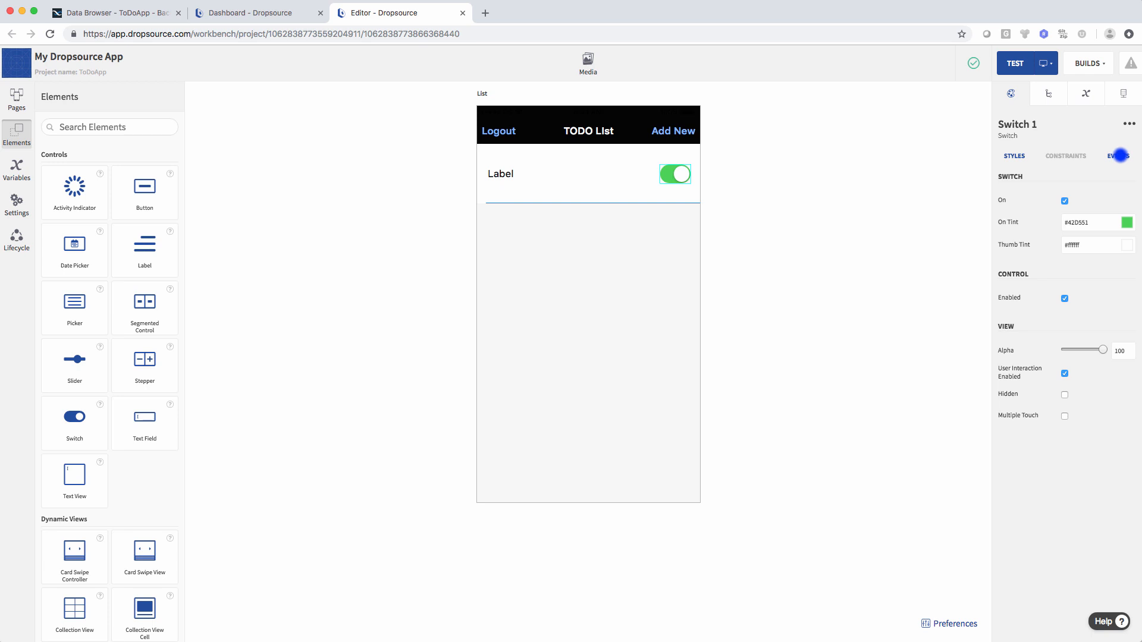
- Add a Run API Request action for PUT /data/ToDoItems/{objectId} to Switch 1's Value Changed event
{"action": "left_click", "coordinate": [1121, 156]}
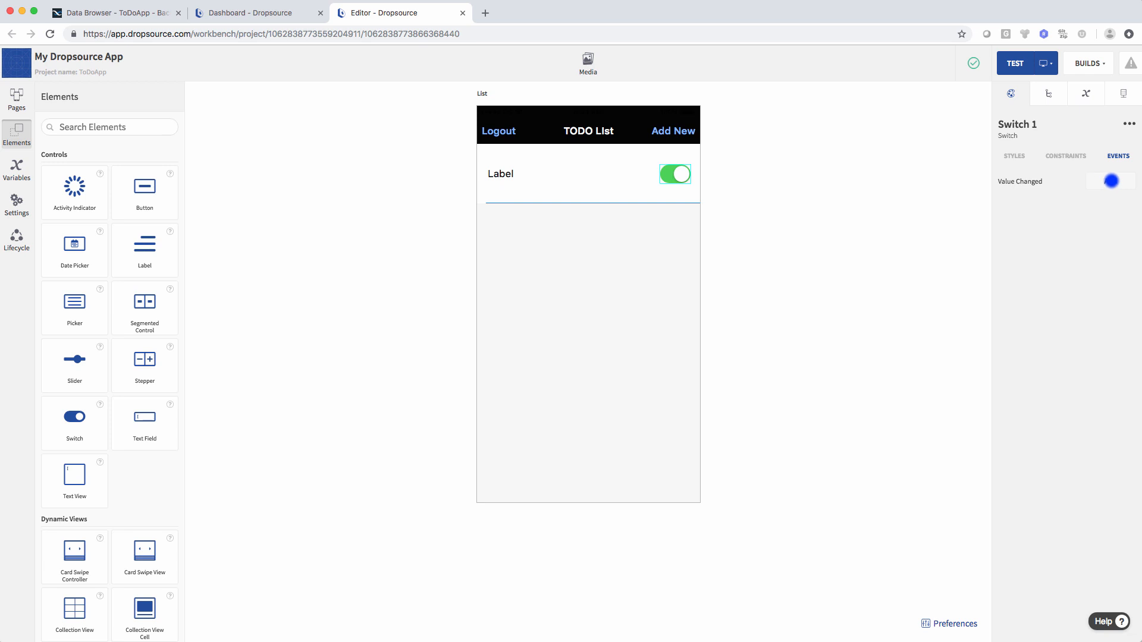
{"action": "left_click", "coordinate": [1111, 181]}
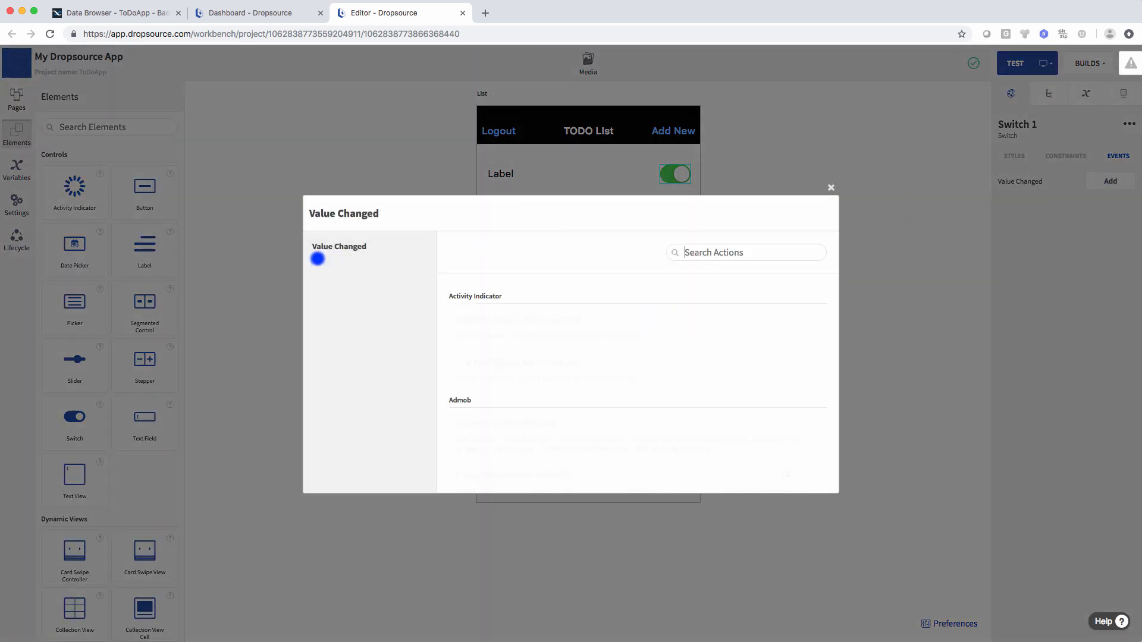
{"action": "type", "text": "api"}
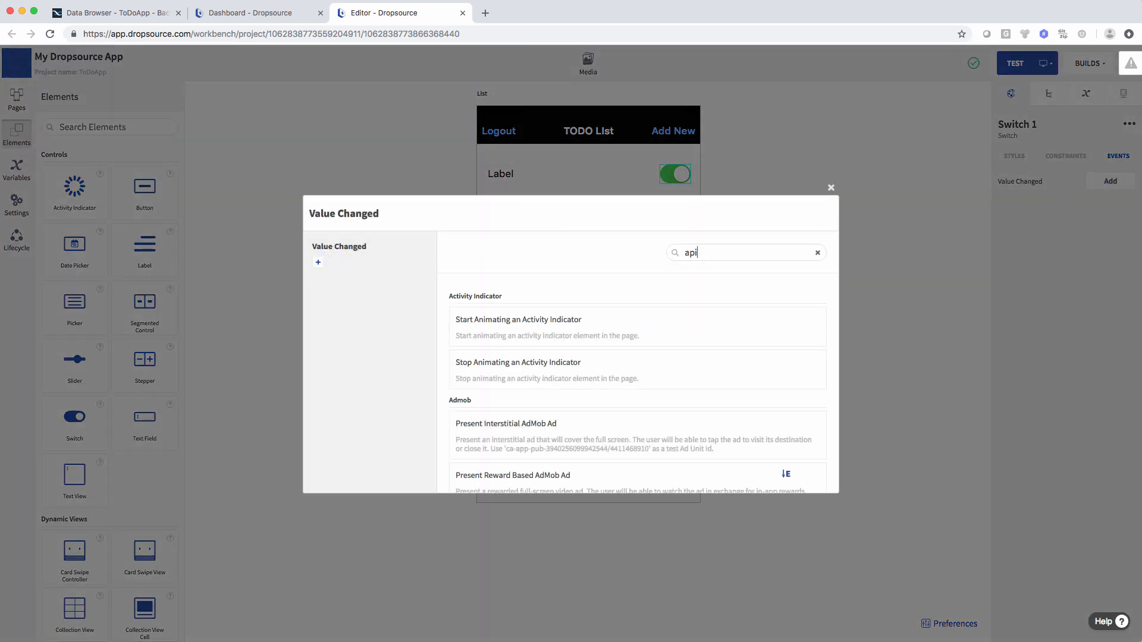
{"action": "left_click", "coordinate": [545, 429]}
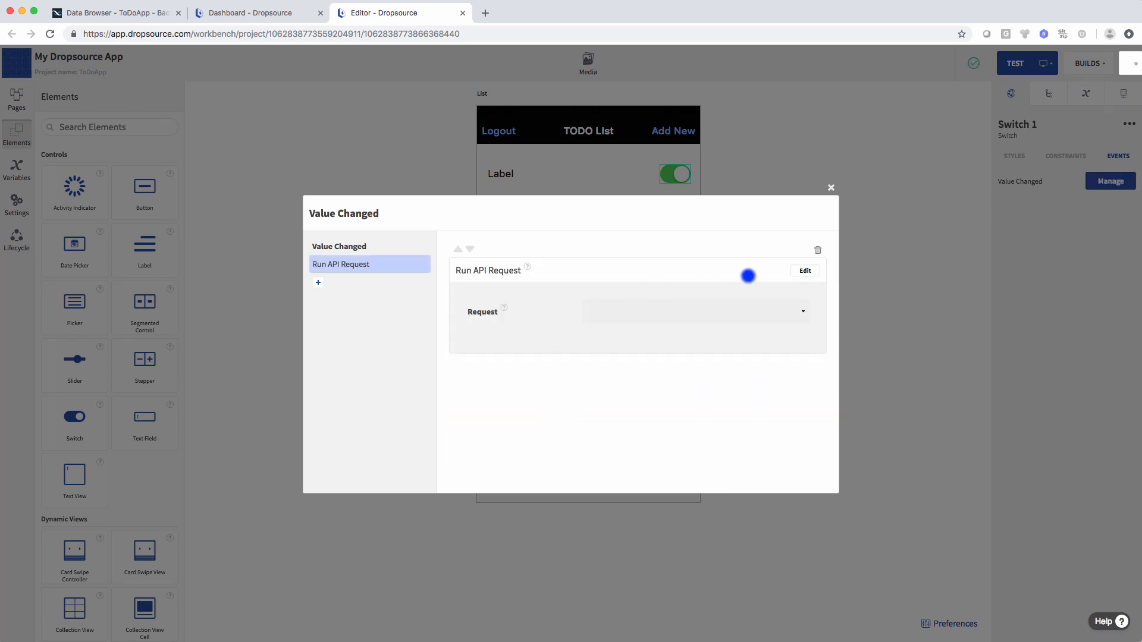
{"action": "left_click", "coordinate": [799, 271]}
{"action": "left_click", "coordinate": [619, 312]}
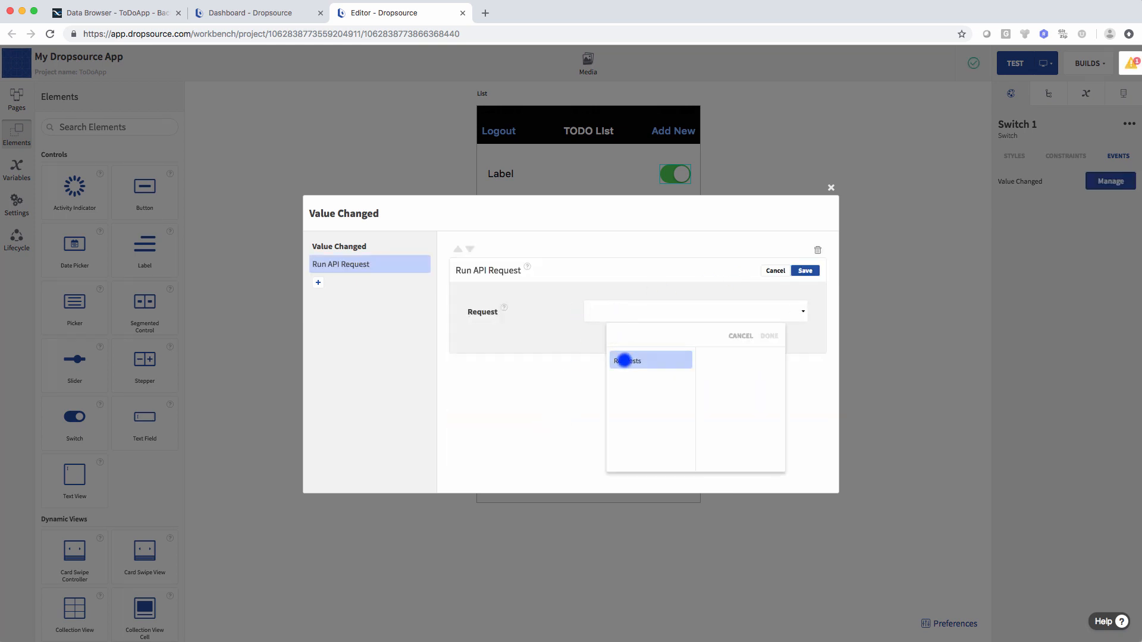
{"action": "left_click", "coordinate": [624, 361]}
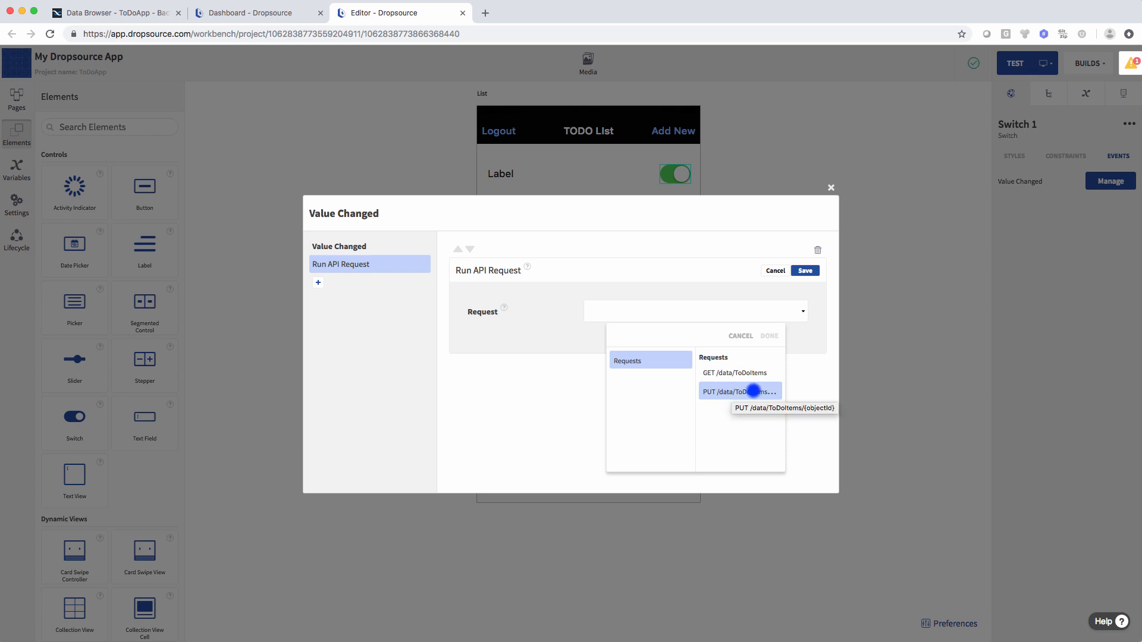
{"action": "left_click", "coordinate": [755, 390]}
{"action": "left_click", "coordinate": [770, 336]}
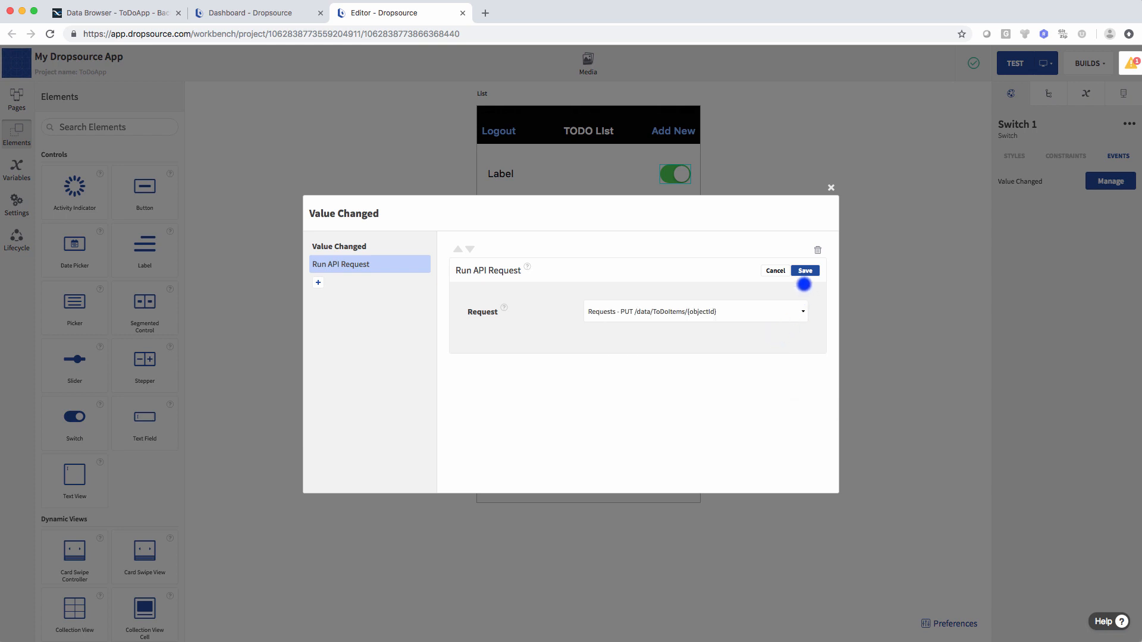
{"action": "left_click", "coordinate": [804, 271]}
{"action": "left_click", "coordinate": [831, 188]}
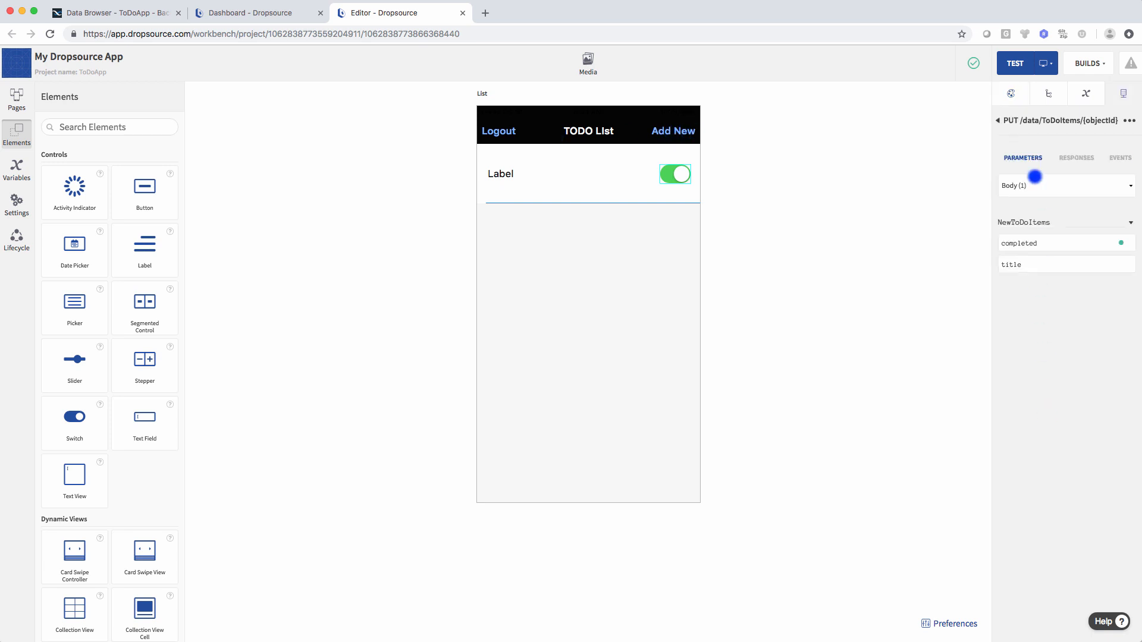
- Add POST /users/logout to the Backendless ToDoItems API and confirm it has no body parameters
{"action": "left_click", "coordinate": [998, 120]}
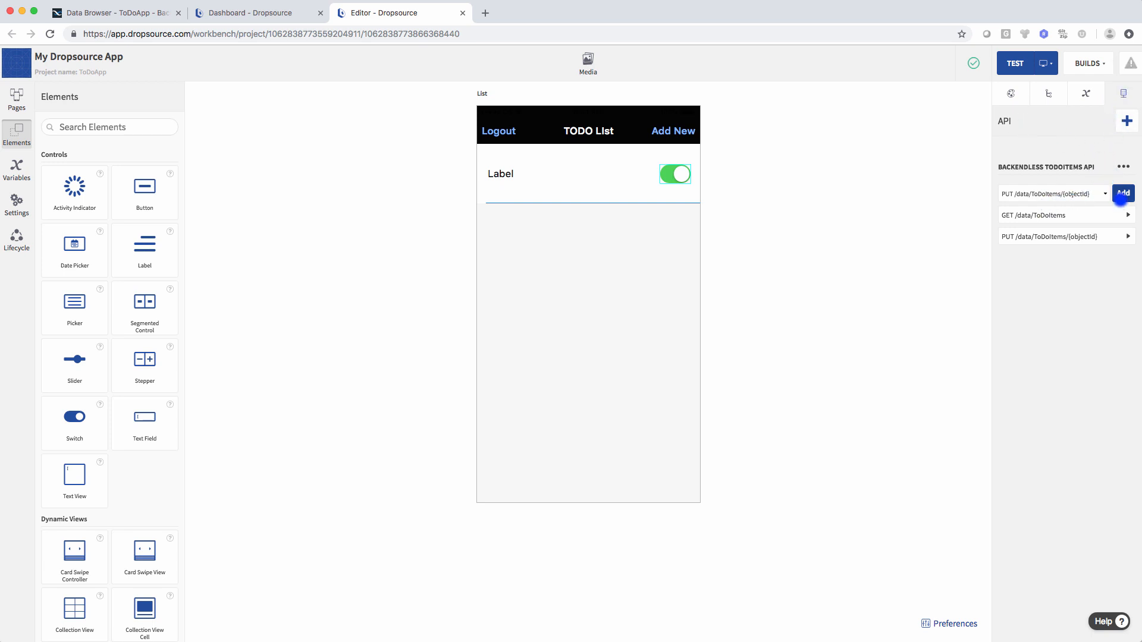
{"action": "left_click", "coordinate": [1062, 191]}
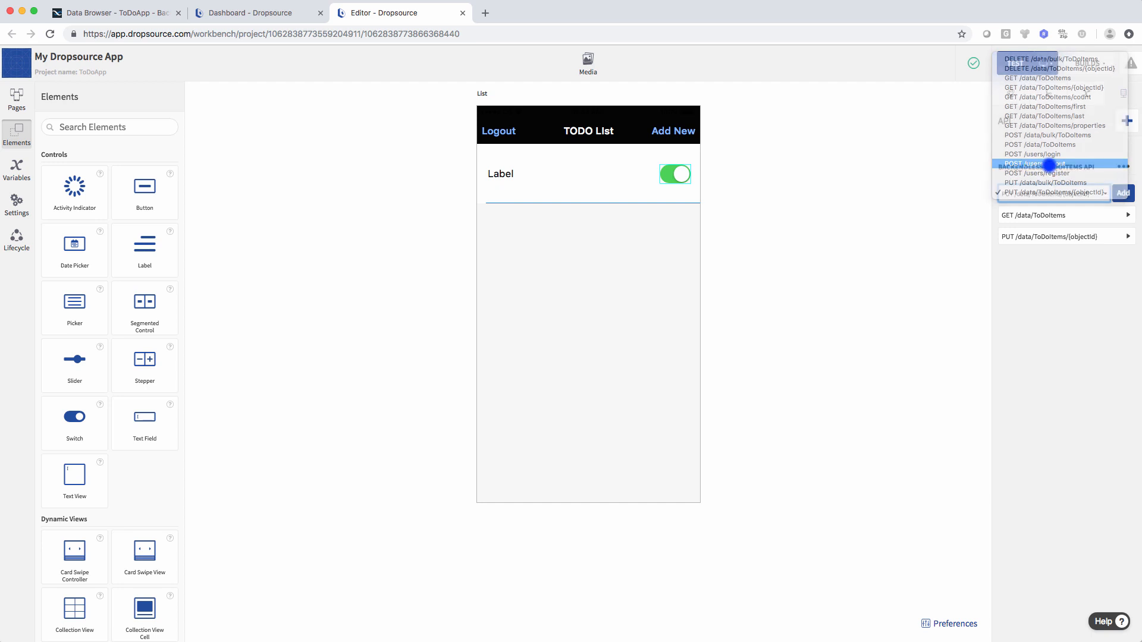
{"action": "left_click", "coordinate": [1050, 164]}
{"action": "left_click", "coordinate": [1123, 193]}
{"action": "left_click", "coordinate": [1079, 261]}
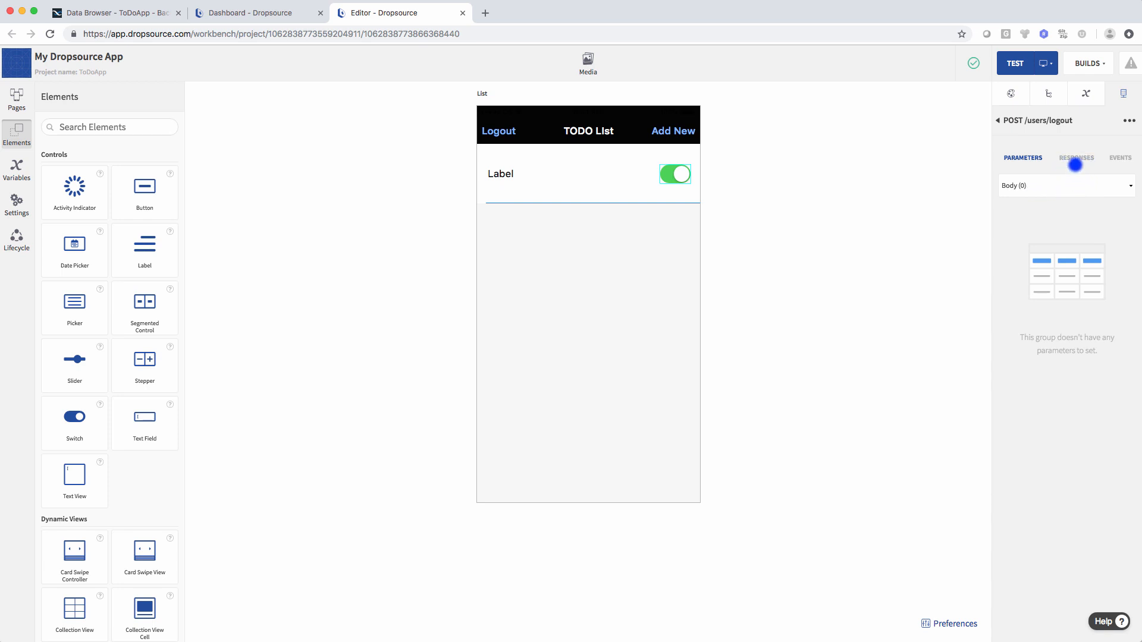
{"action": "left_click", "coordinate": [998, 122]}
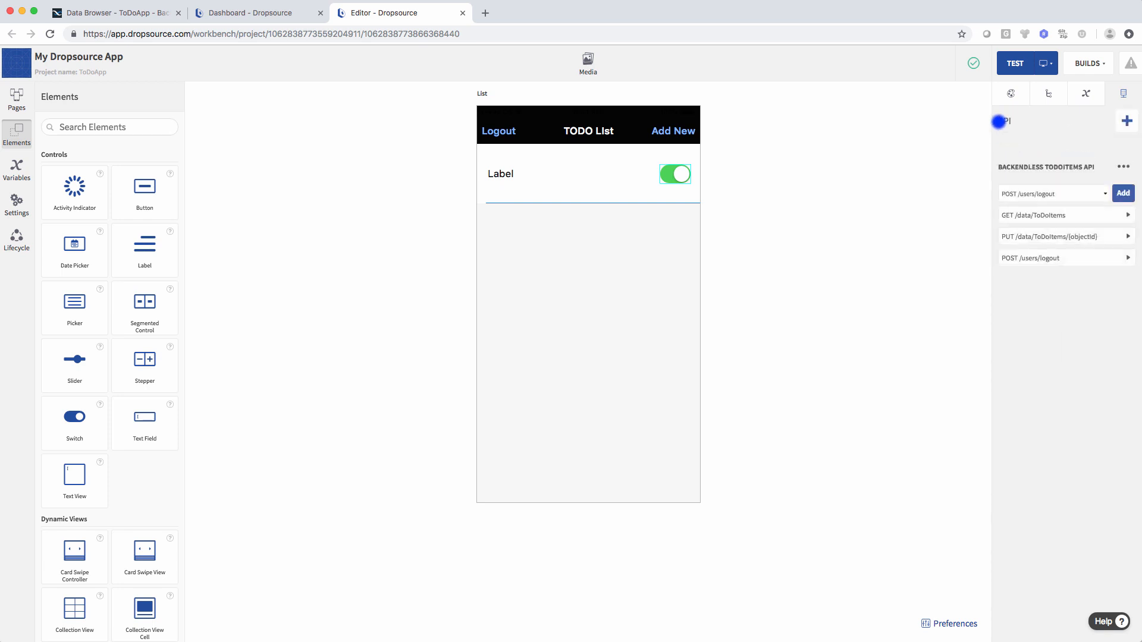
{"action": "left_click", "coordinate": [1049, 94]}
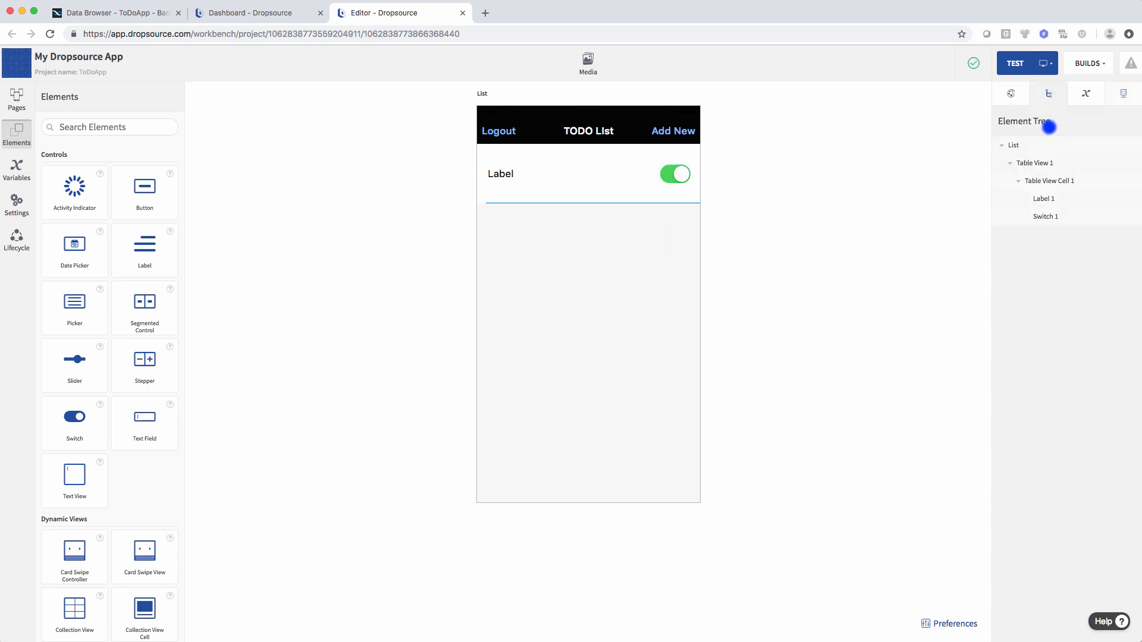
- Open the List page's Left Bar Item Tapped event actions
{"action": "left_click", "coordinate": [1036, 145]}
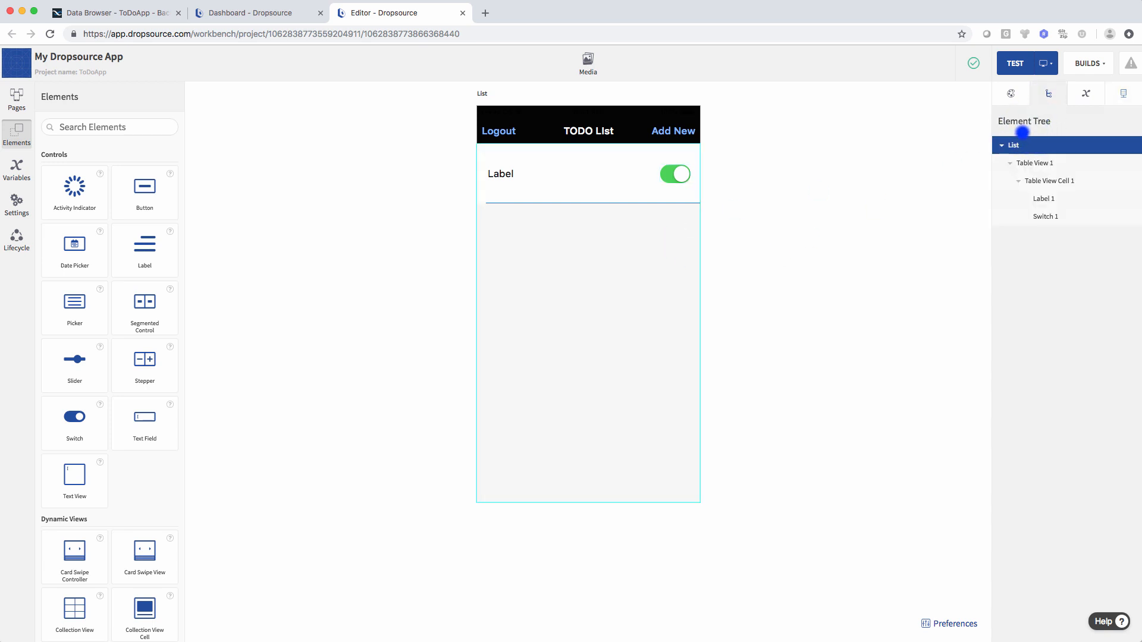
{"action": "left_click", "coordinate": [1012, 93]}
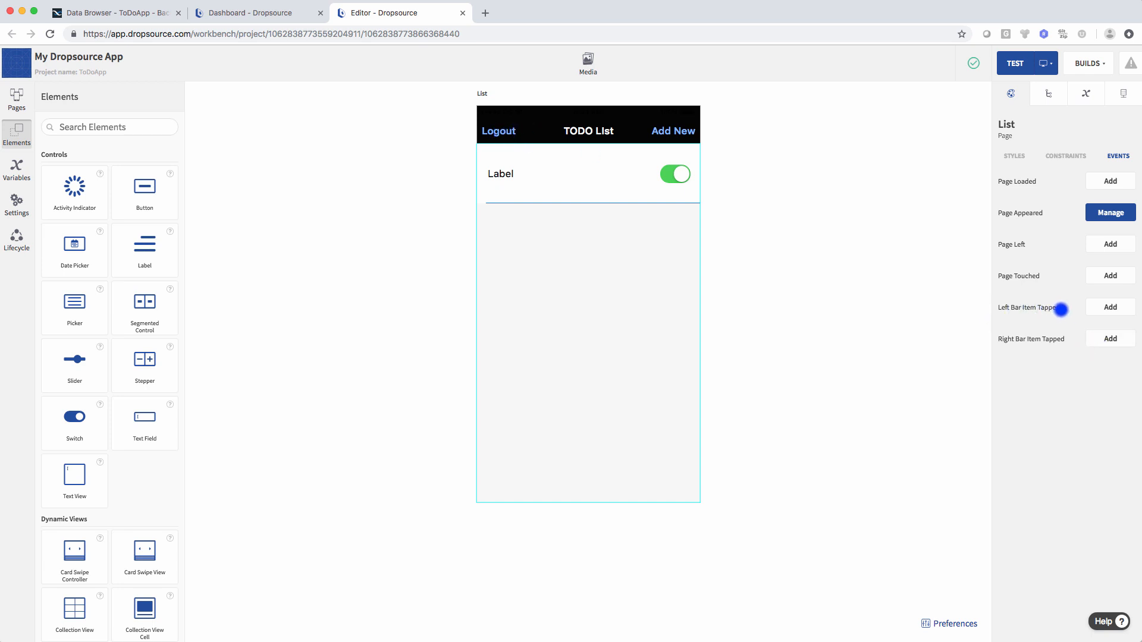
{"action": "left_click", "coordinate": [1111, 308]}
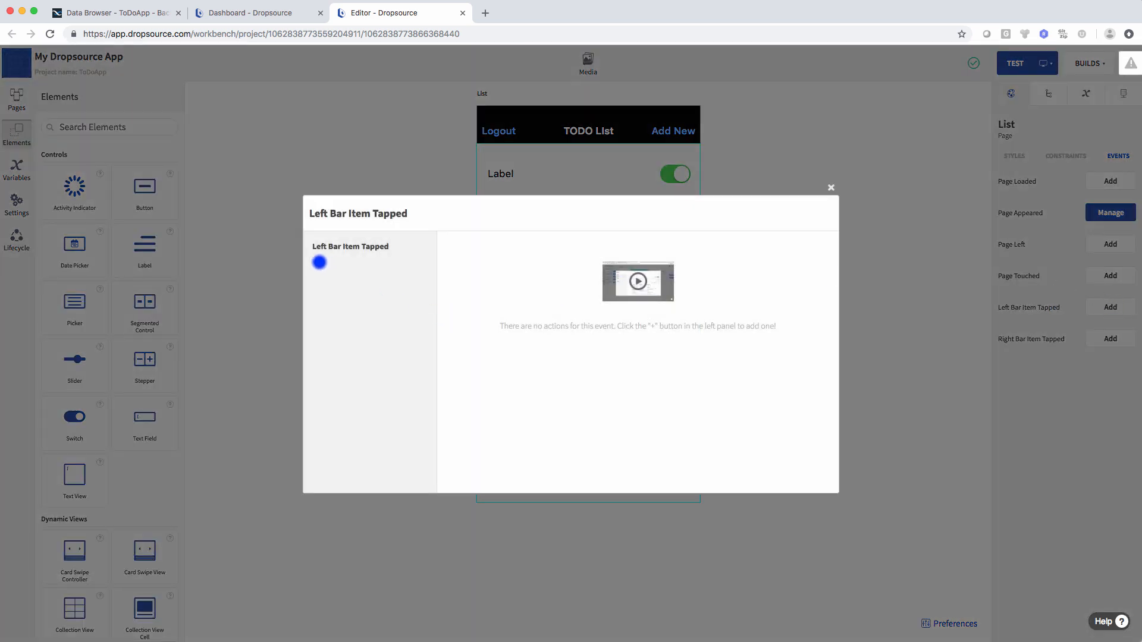
- Add a Run API Request action for POST /users/logout to the left bar tap
{"action": "left_click", "coordinate": [319, 262]}
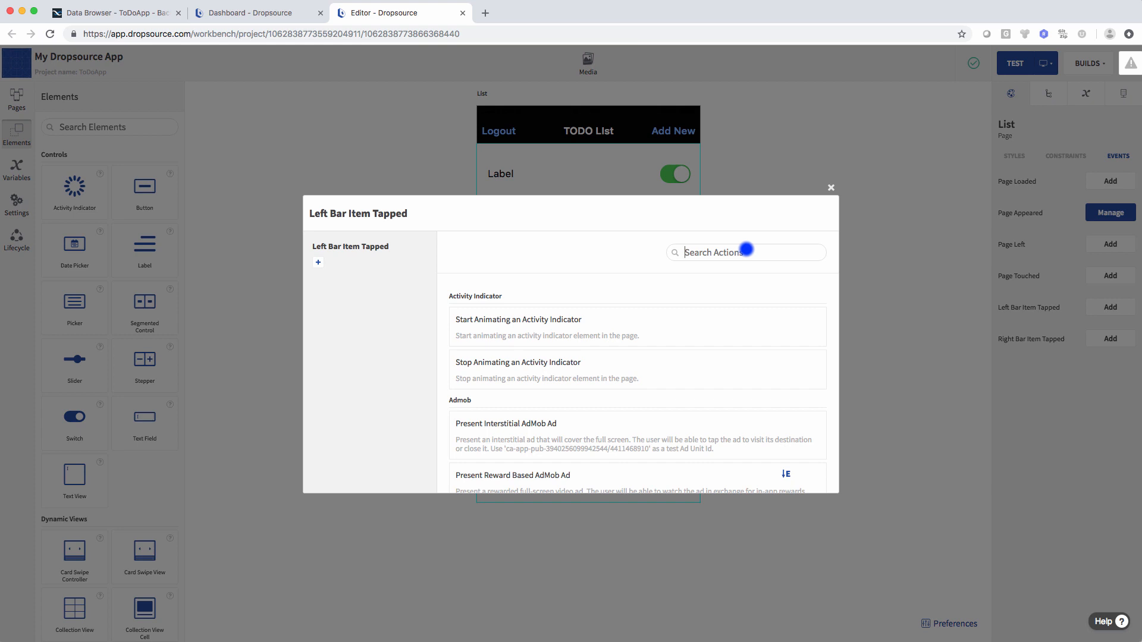
{"action": "type", "text": "api"}
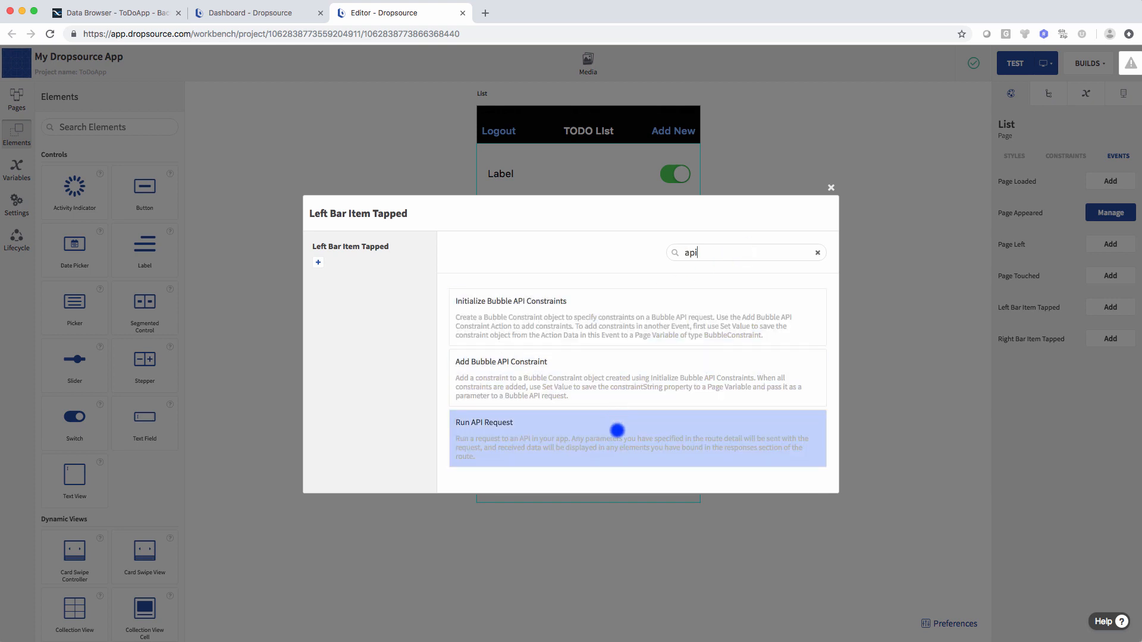
{"action": "left_click", "coordinate": [617, 430]}
{"action": "left_click", "coordinate": [798, 269]}
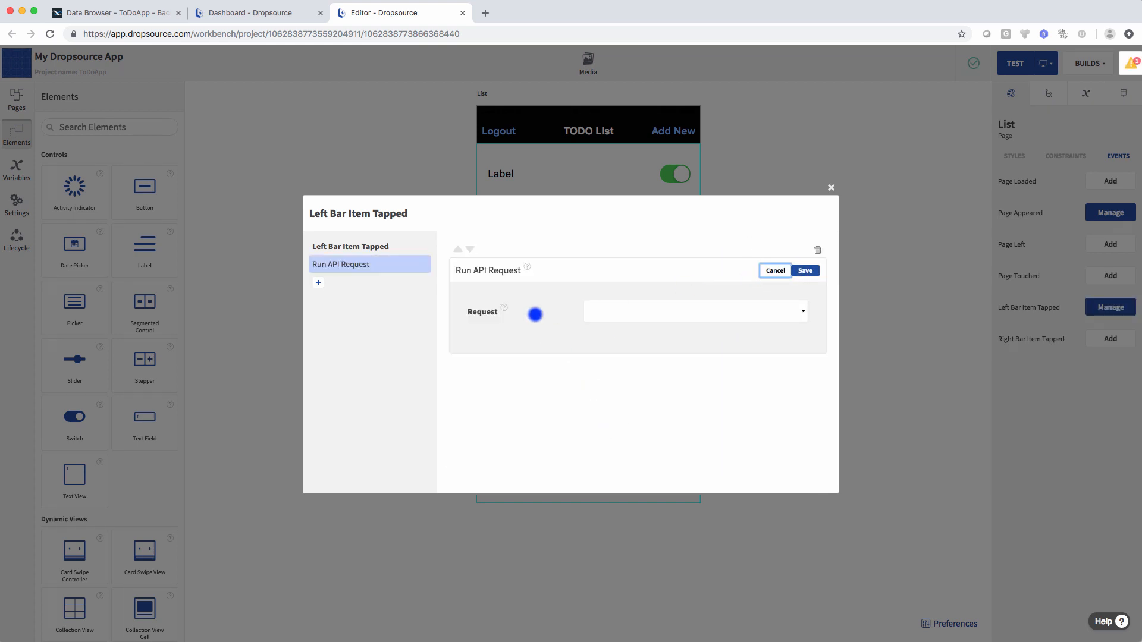
{"action": "left_click", "coordinate": [625, 312]}
{"action": "left_click", "coordinate": [630, 359]}
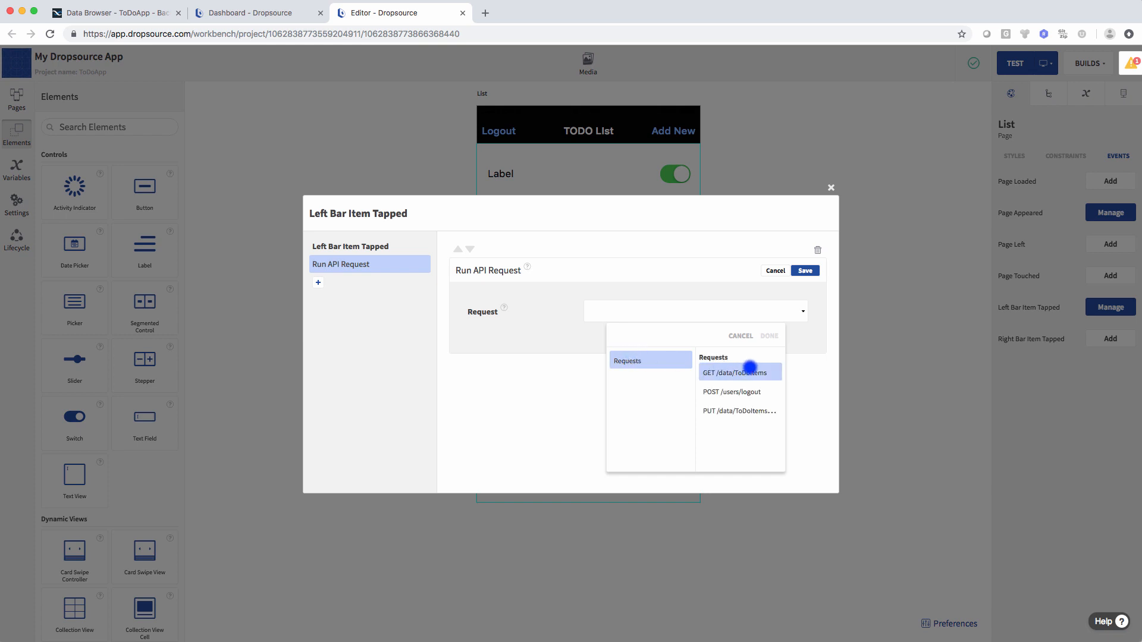
{"action": "left_click", "coordinate": [741, 390]}
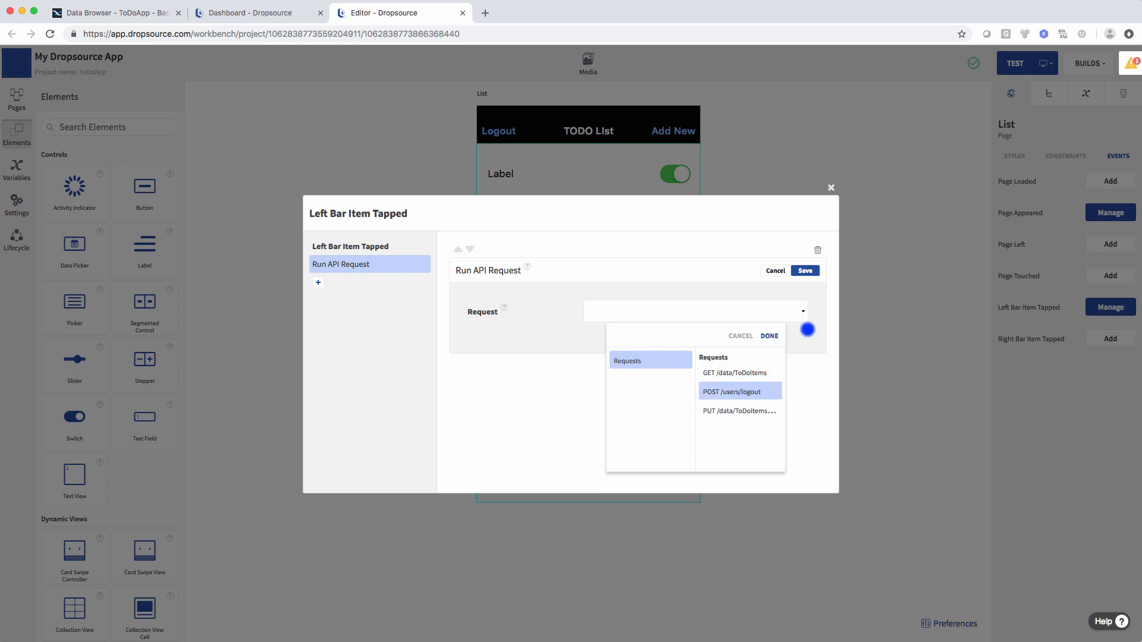
{"action": "left_click", "coordinate": [769, 337]}
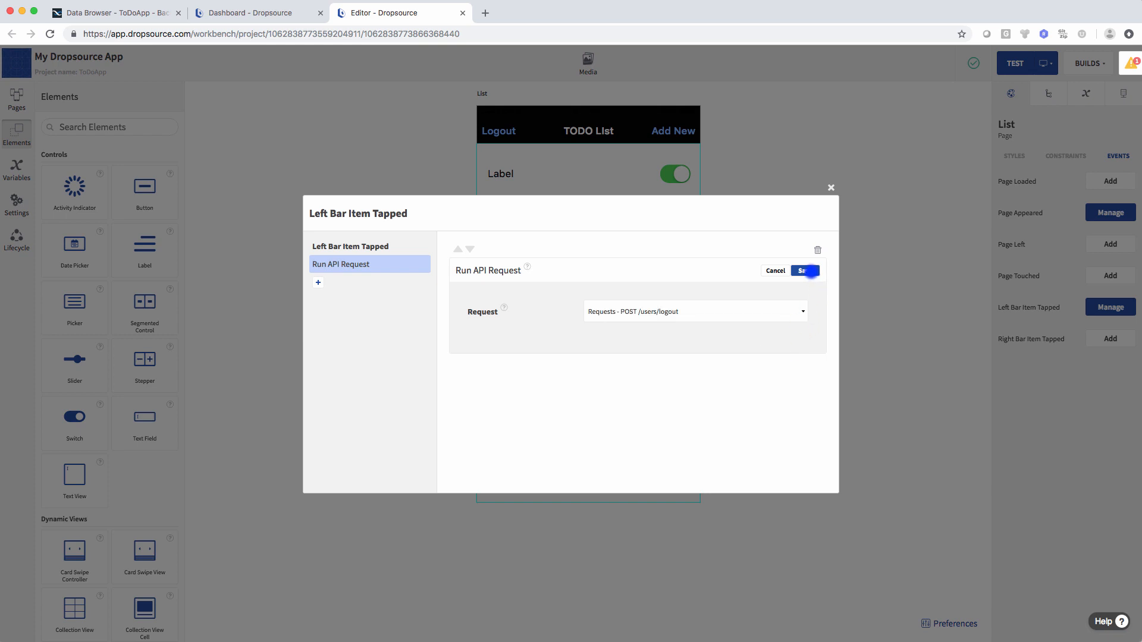
{"action": "left_click", "coordinate": [810, 271]}
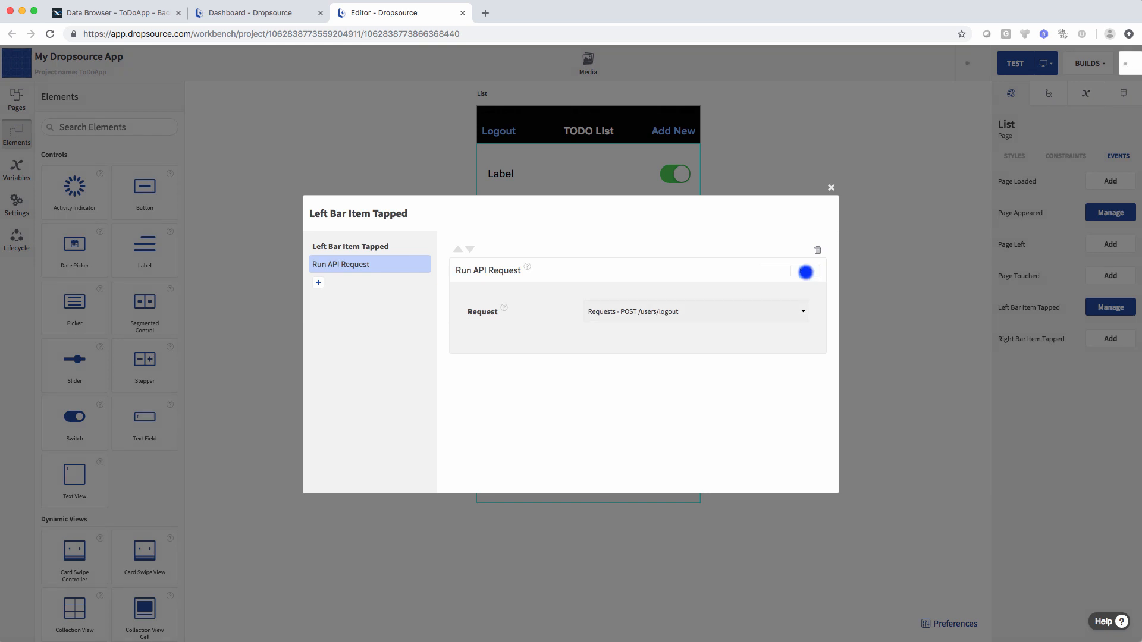
{"action": "left_click", "coordinate": [316, 284]}
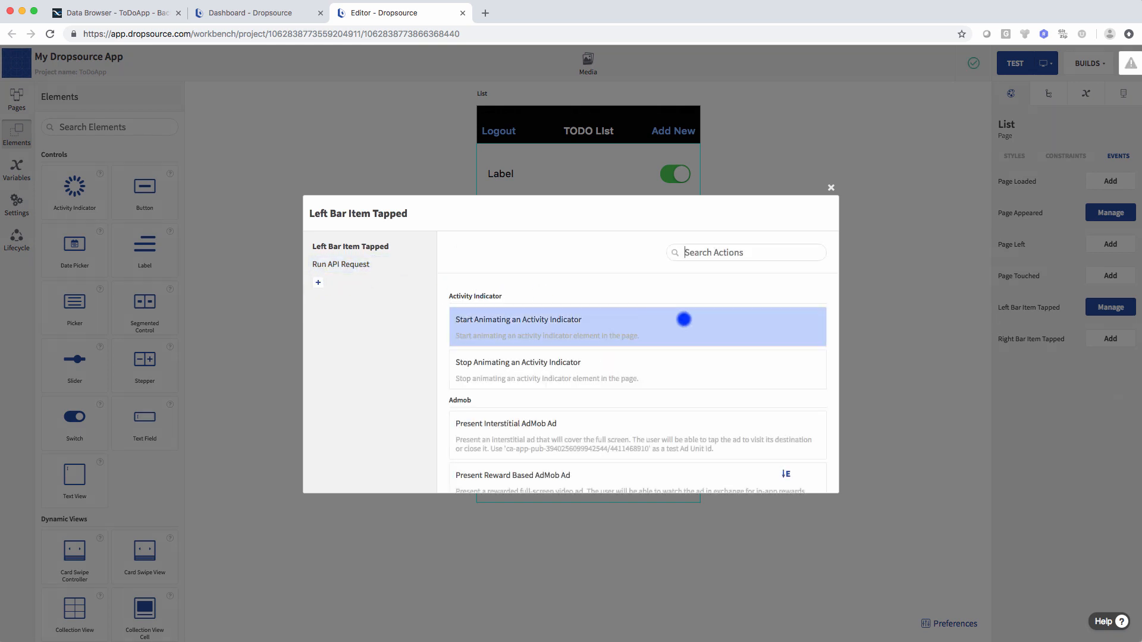
- Add a Set Value action targeting the userToken device variable
{"action": "left_click", "coordinate": [732, 252]}
{"action": "type", "text": "value"}
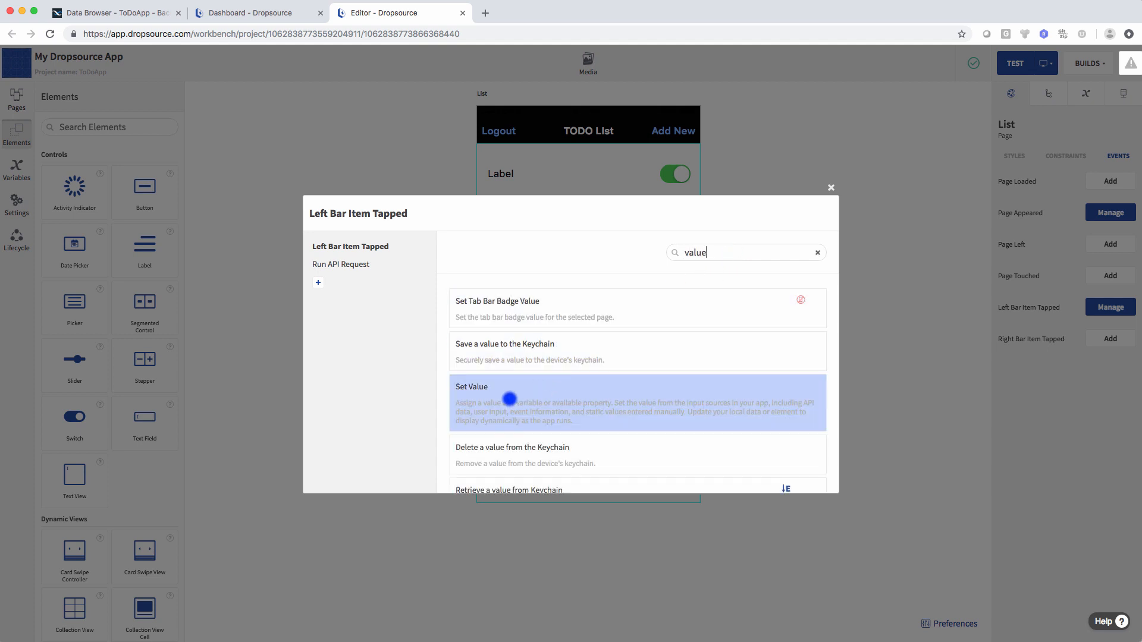
{"action": "left_click", "coordinate": [510, 400]}
{"action": "left_click", "coordinate": [553, 311]}
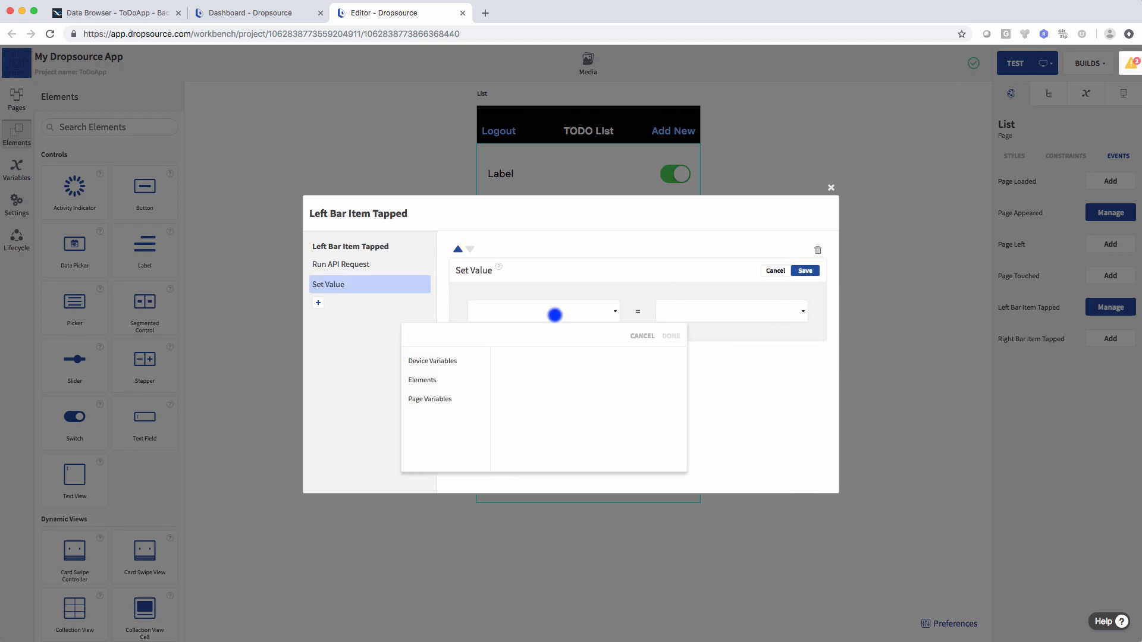
{"action": "left_click", "coordinate": [442, 359]}
{"action": "left_click", "coordinate": [512, 372]}
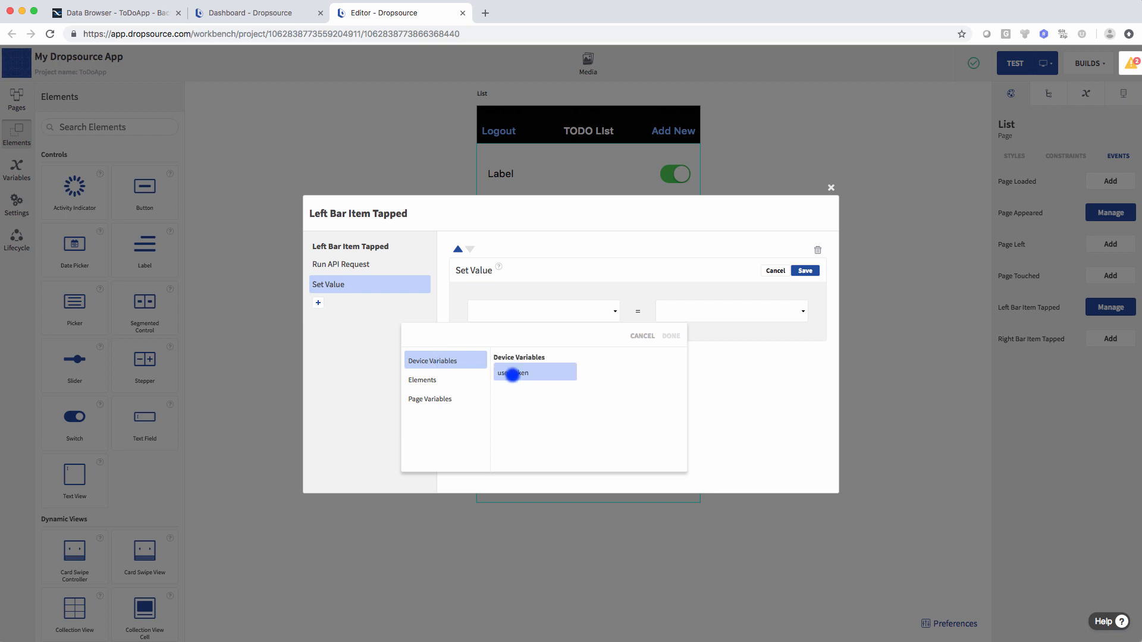
{"action": "left_click", "coordinate": [667, 337]}
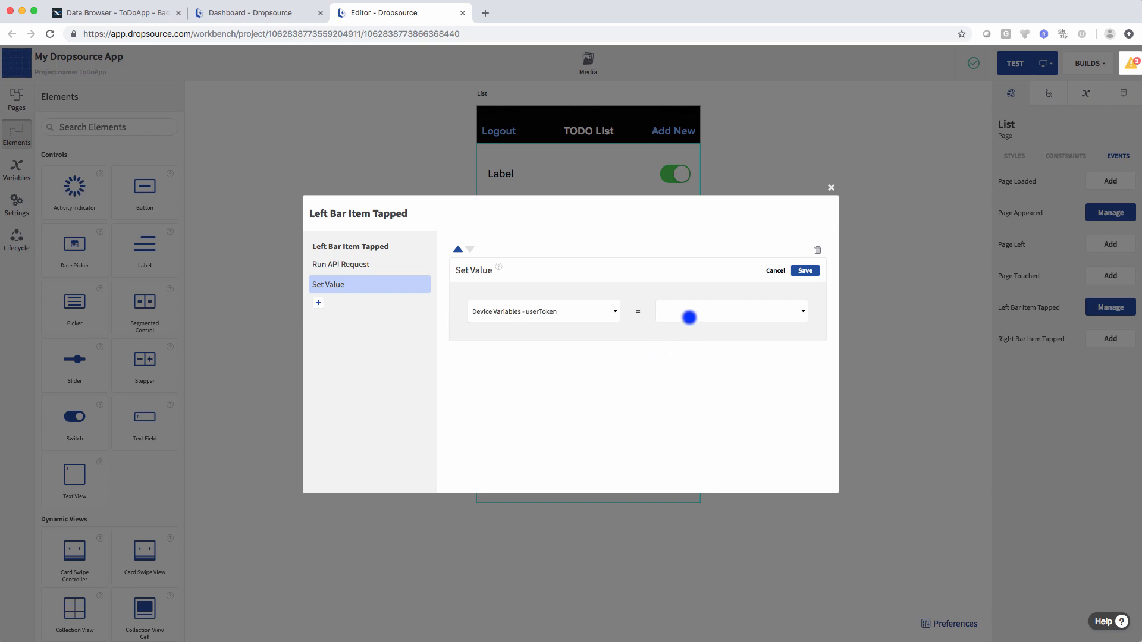
- Assign userToken an empty static String value and save the action
{"action": "left_click", "coordinate": [688, 310]}
{"action": "scroll", "coordinate": [642, 416], "scroll_direction": "down", "scroll_amount": 1}
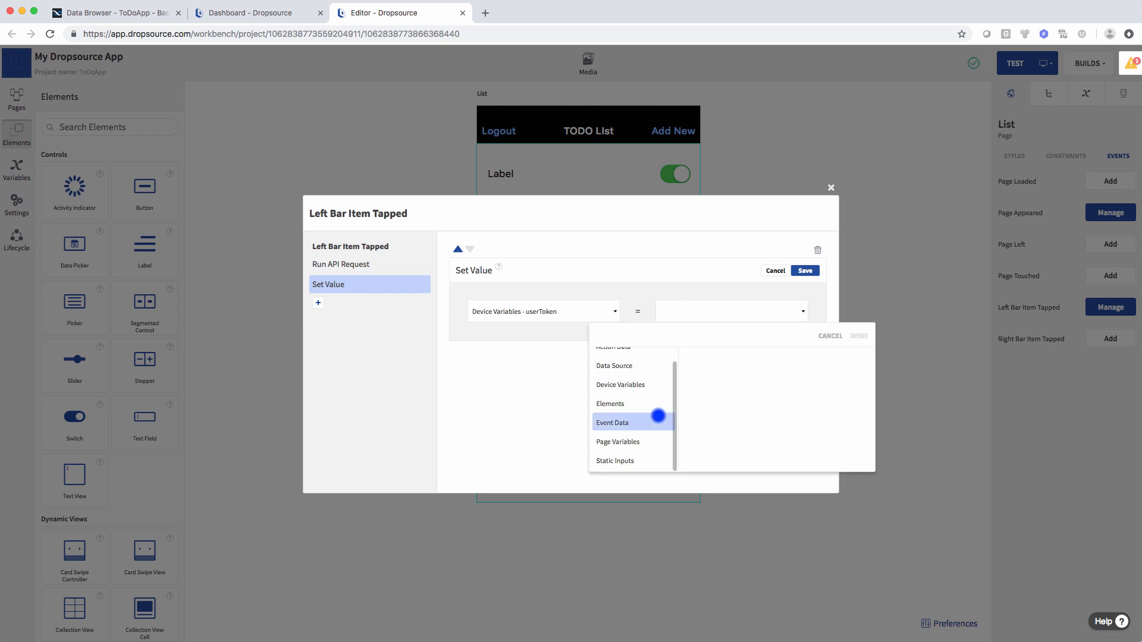
{"action": "left_click", "coordinate": [639, 460]}
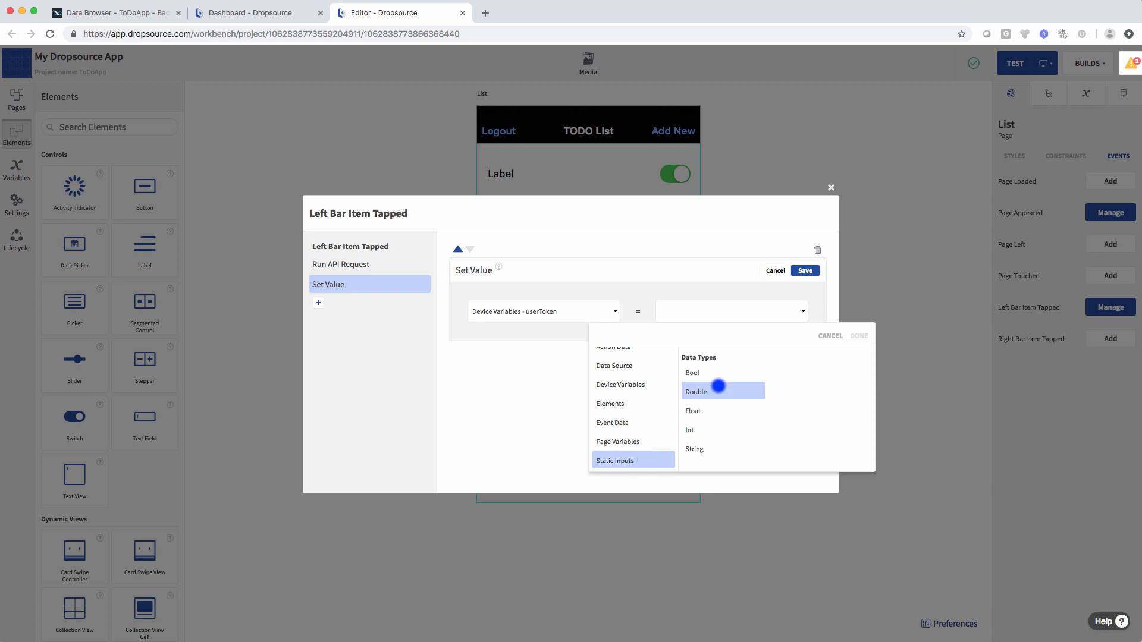
{"action": "left_click", "coordinate": [708, 452]}
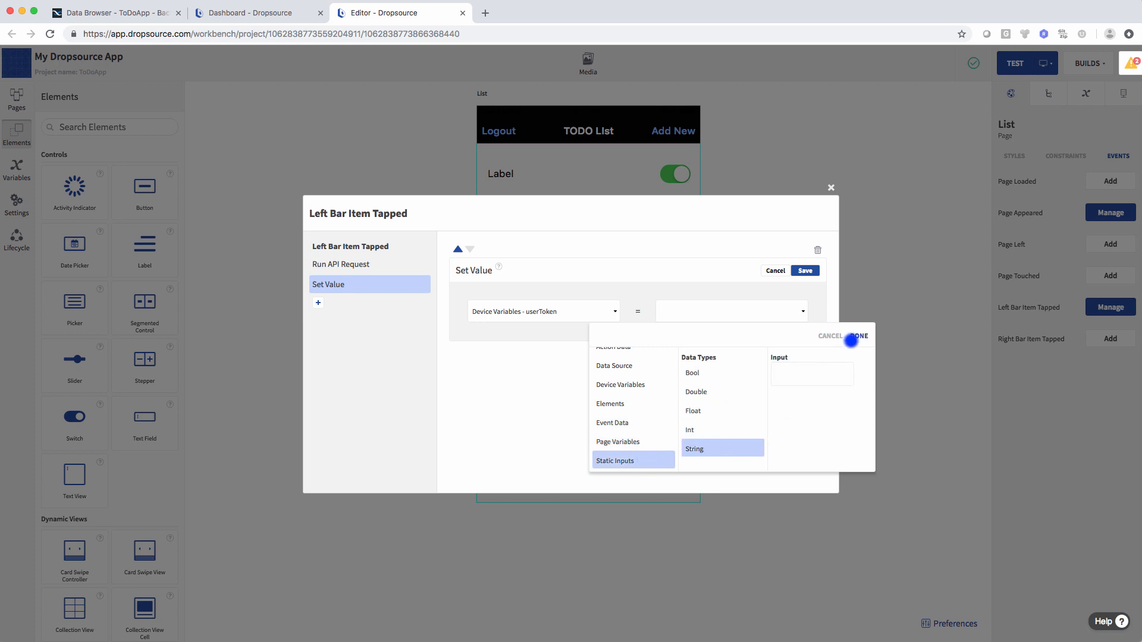
{"action": "left_click", "coordinate": [859, 336]}
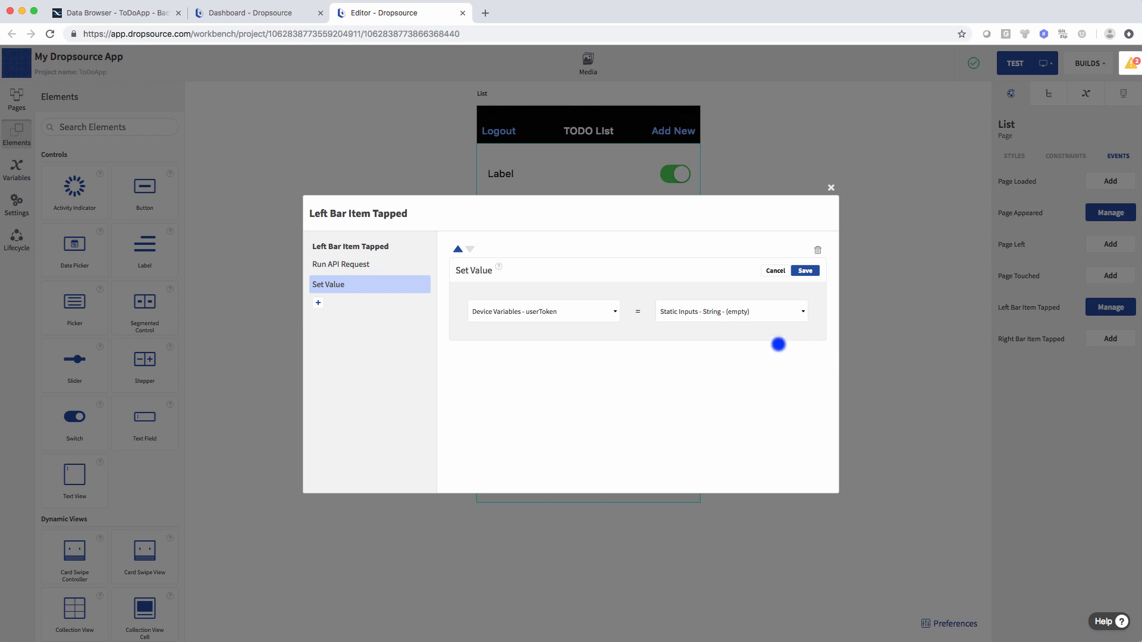
{"action": "left_click", "coordinate": [805, 271]}
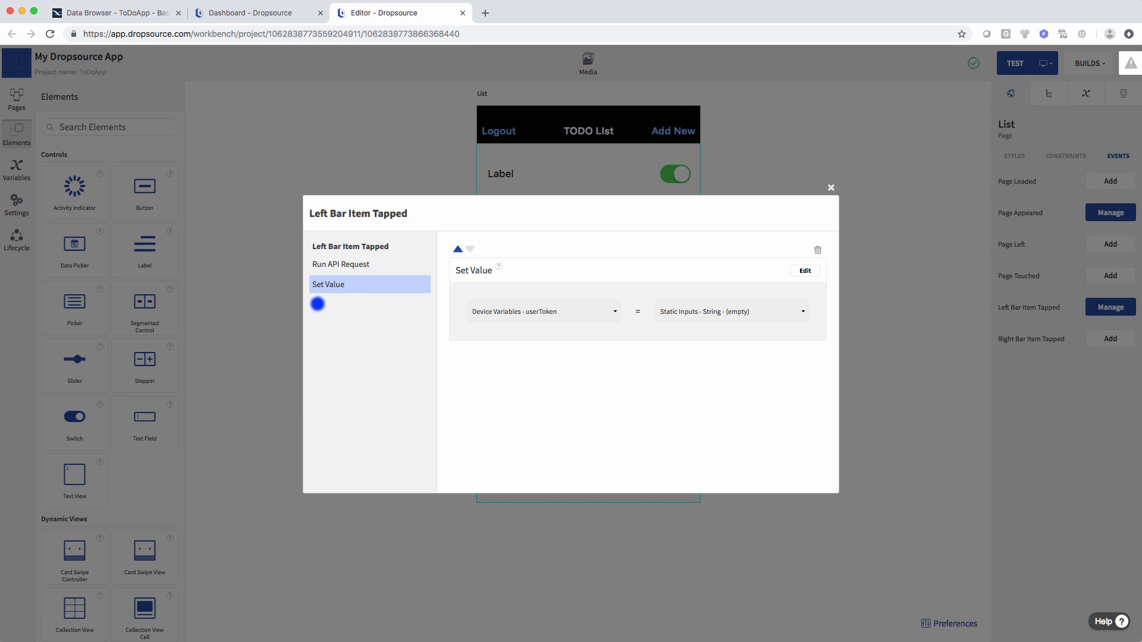
- Add a Keychain delete action using the static String key 'userToken'
{"action": "left_click", "coordinate": [317, 303]}
{"action": "type", "text": "key"}
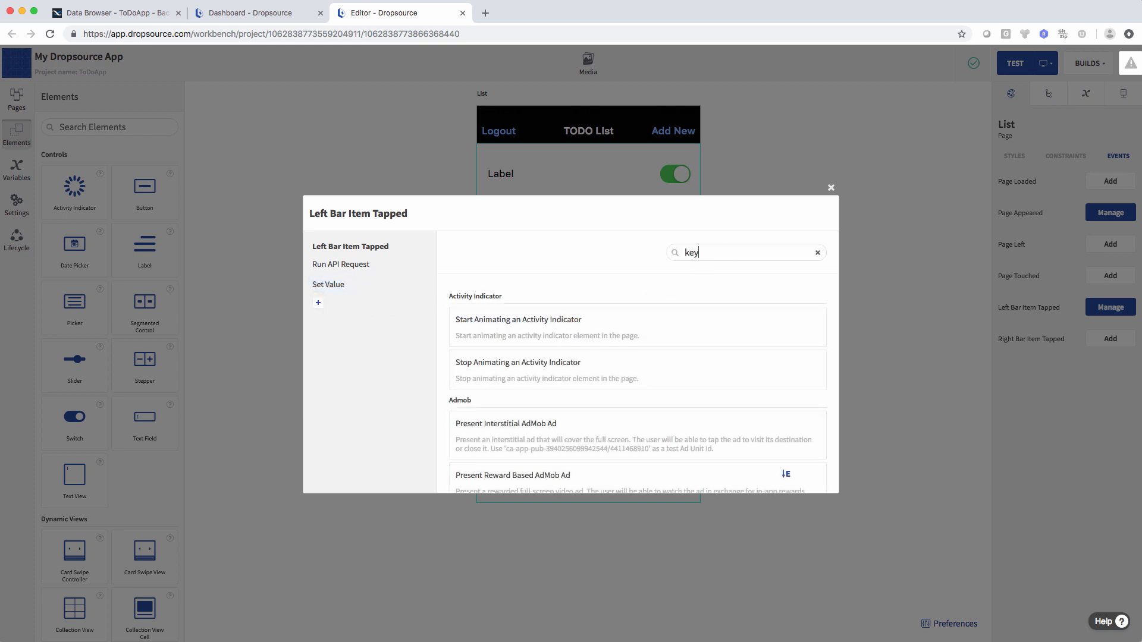
{"action": "type", "text": "chain"}
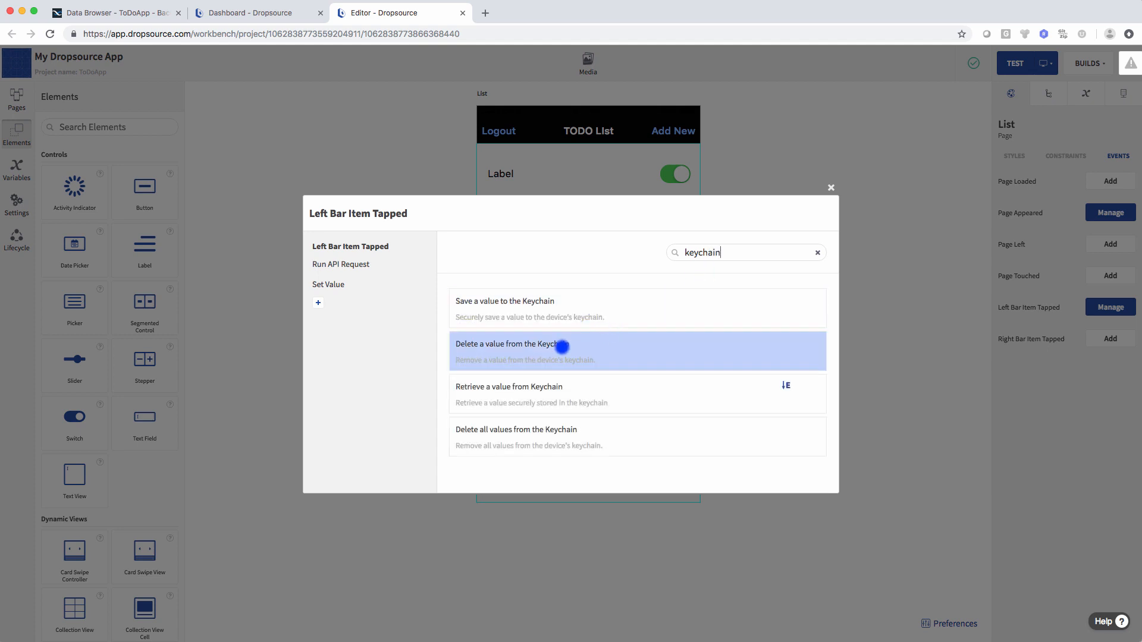
{"action": "left_click", "coordinate": [574, 345]}
{"action": "left_click", "coordinate": [804, 272]}
{"action": "left_click", "coordinate": [719, 312]}
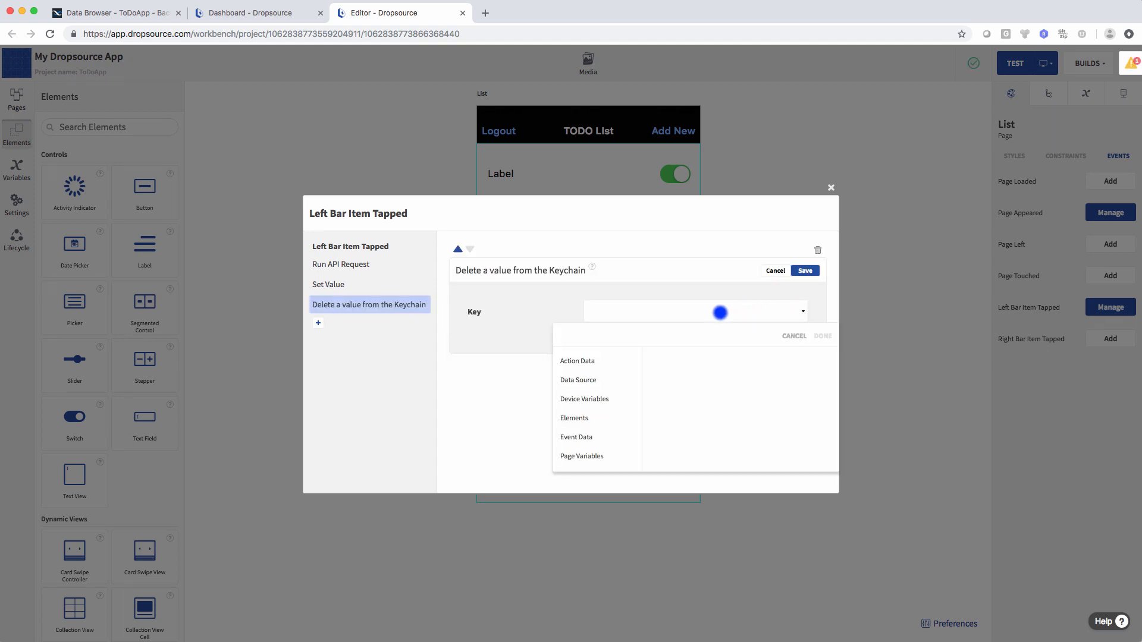
{"action": "scroll", "coordinate": [594, 441], "scroll_direction": "down", "scroll_amount": 1}
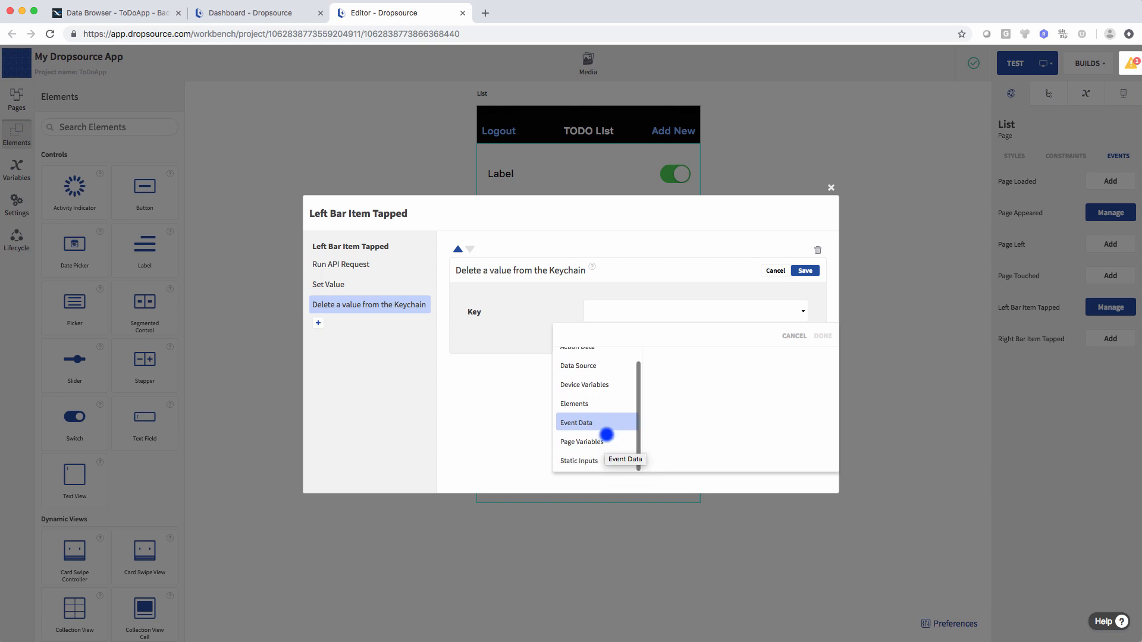
{"action": "left_click", "coordinate": [594, 461]}
{"action": "left_click", "coordinate": [667, 452]}
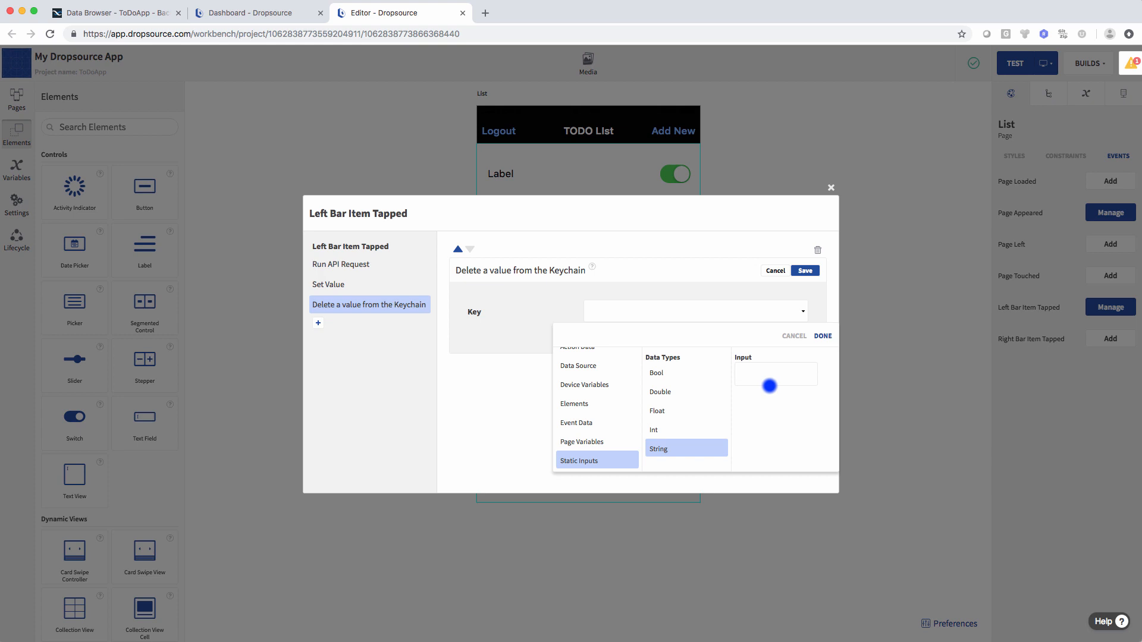
{"action": "type", "text": "userToken"}
{"action": "left_click", "coordinate": [822, 336]}
{"action": "left_click", "coordinate": [806, 270]}
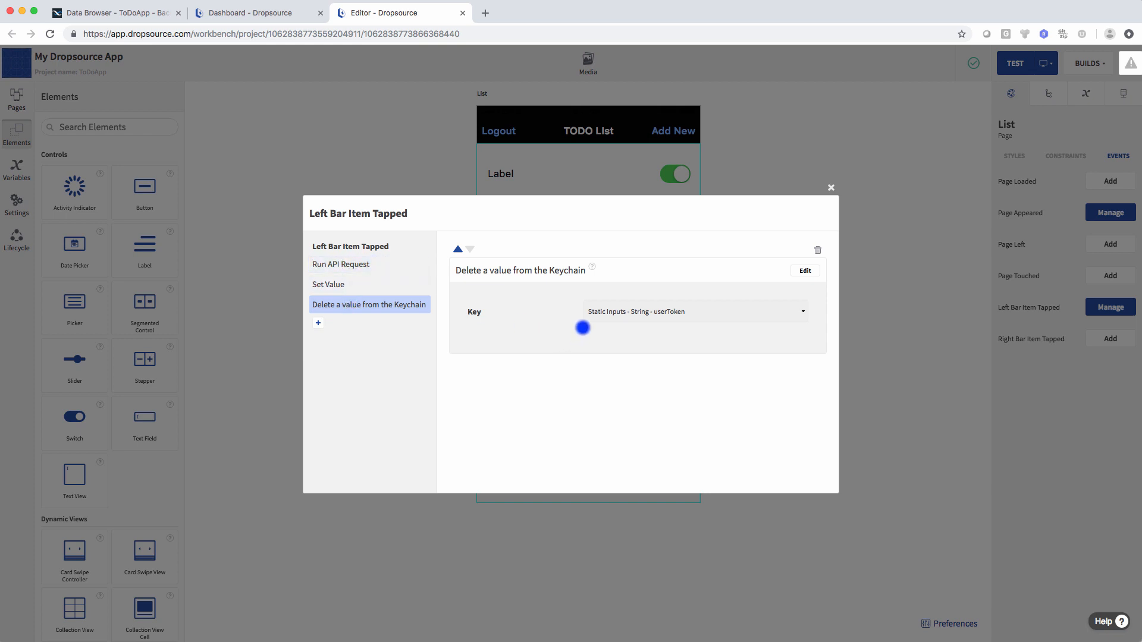
{"action": "left_click", "coordinate": [318, 323]}
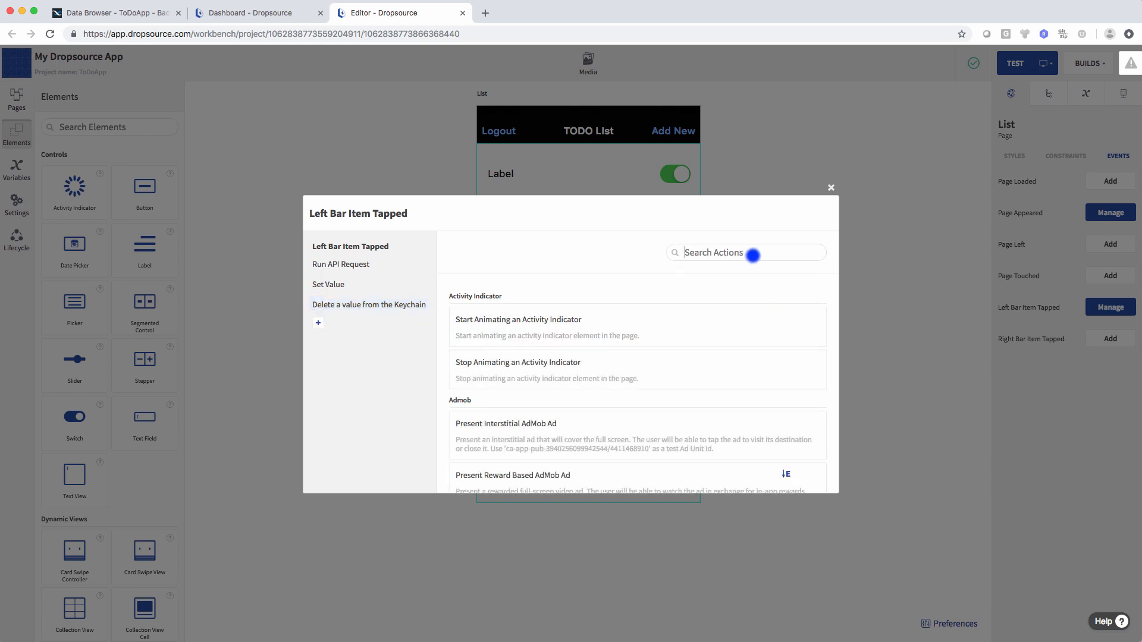
- Add a Go to Page action with the Login page as destination
{"action": "type", "text": "page"}
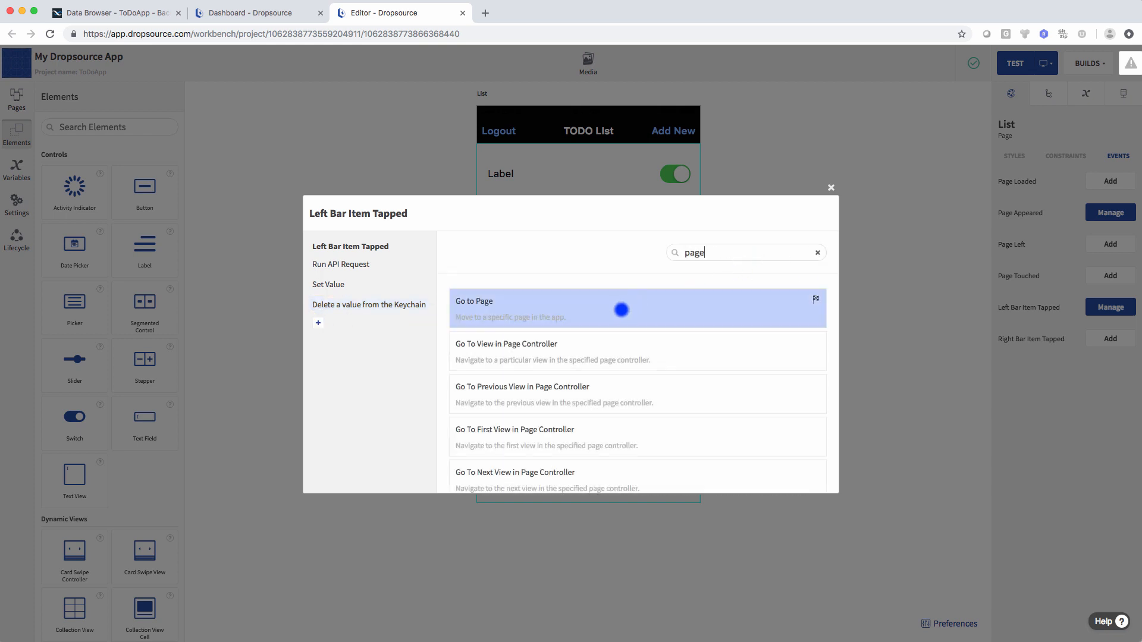
{"action": "left_click", "coordinate": [619, 309]}
{"action": "left_click", "coordinate": [797, 273]}
{"action": "left_click", "coordinate": [614, 312]}
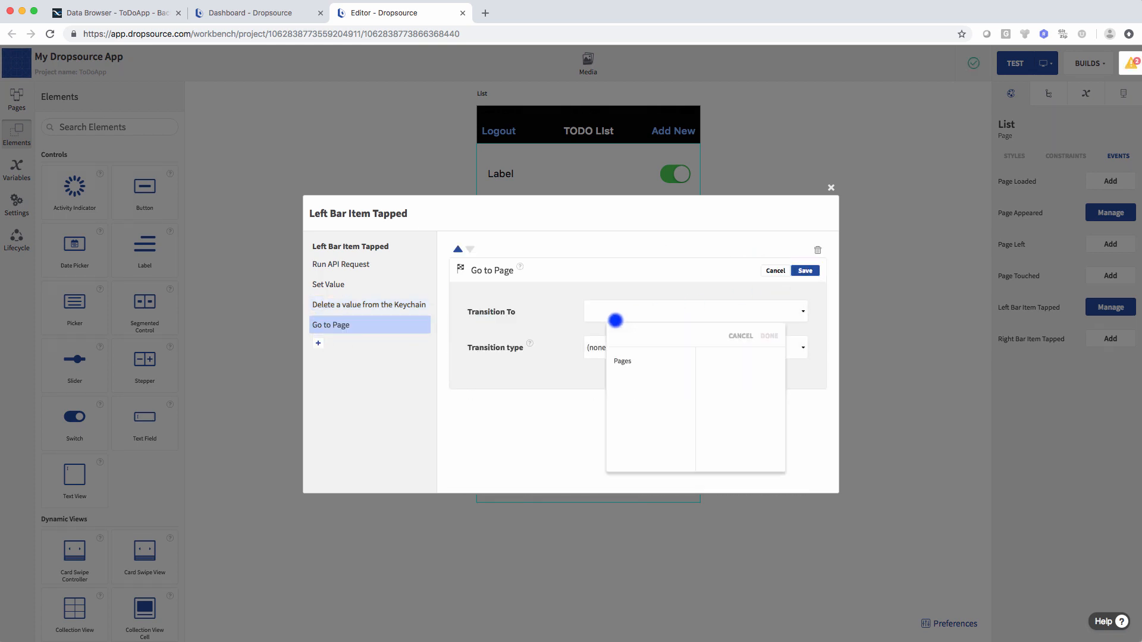
{"action": "left_click", "coordinate": [626, 359]}
{"action": "left_click", "coordinate": [721, 410]}
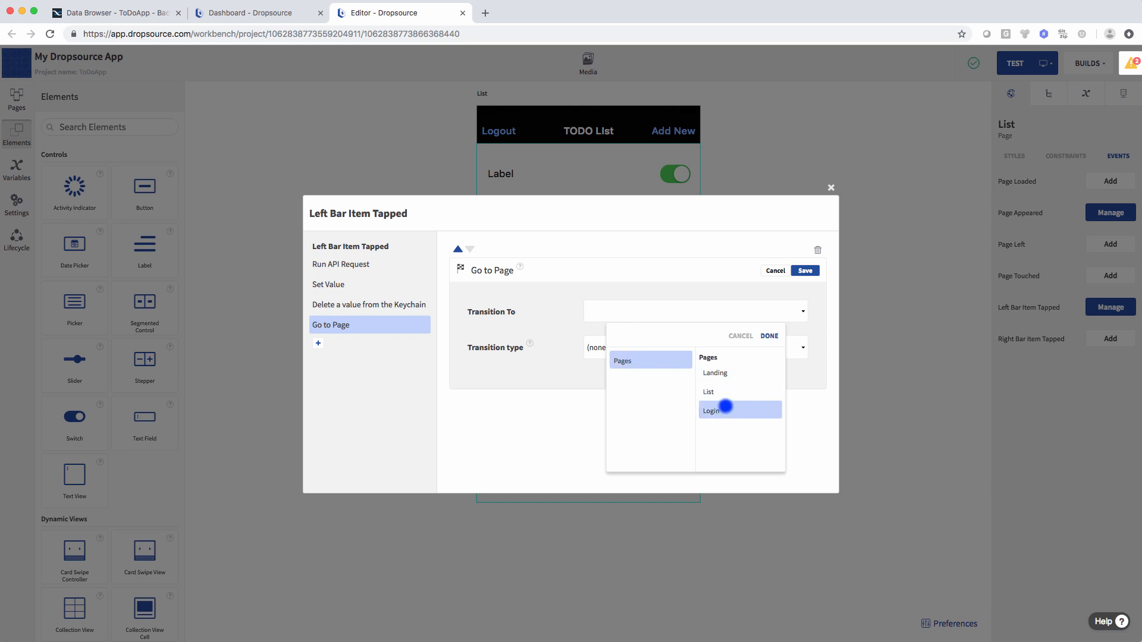
{"action": "left_click", "coordinate": [769, 336]}
- Use a pushup transition, save, close the event editor and start a test build
{"action": "left_click", "coordinate": [650, 354]}
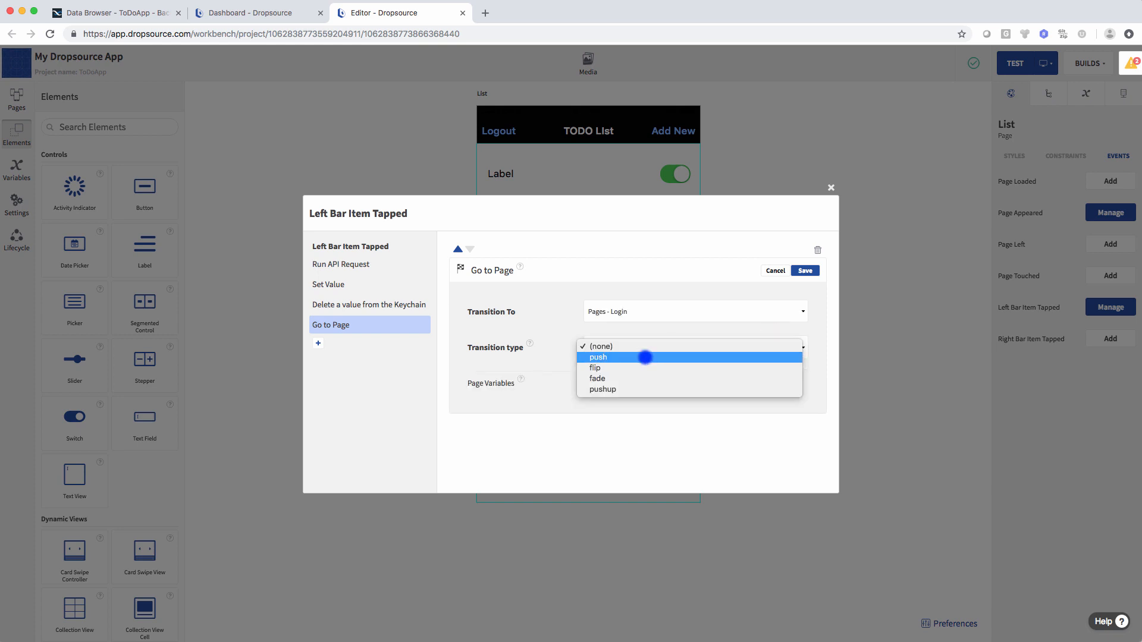
{"action": "left_click", "coordinate": [637, 390]}
{"action": "left_click", "coordinate": [796, 272]}
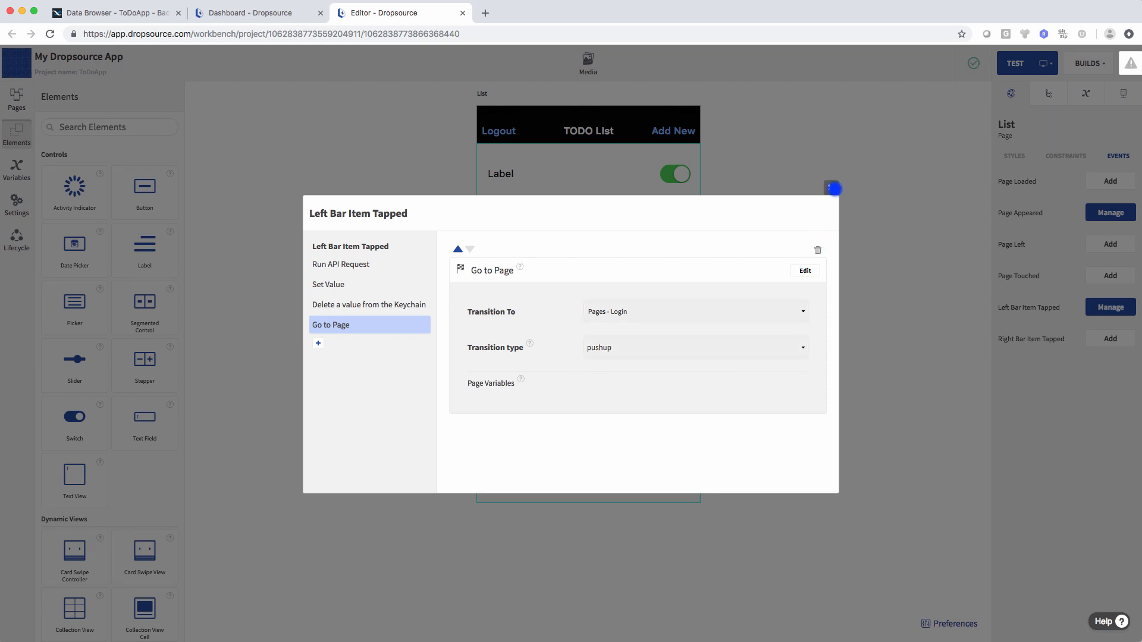
{"action": "left_click", "coordinate": [832, 189]}
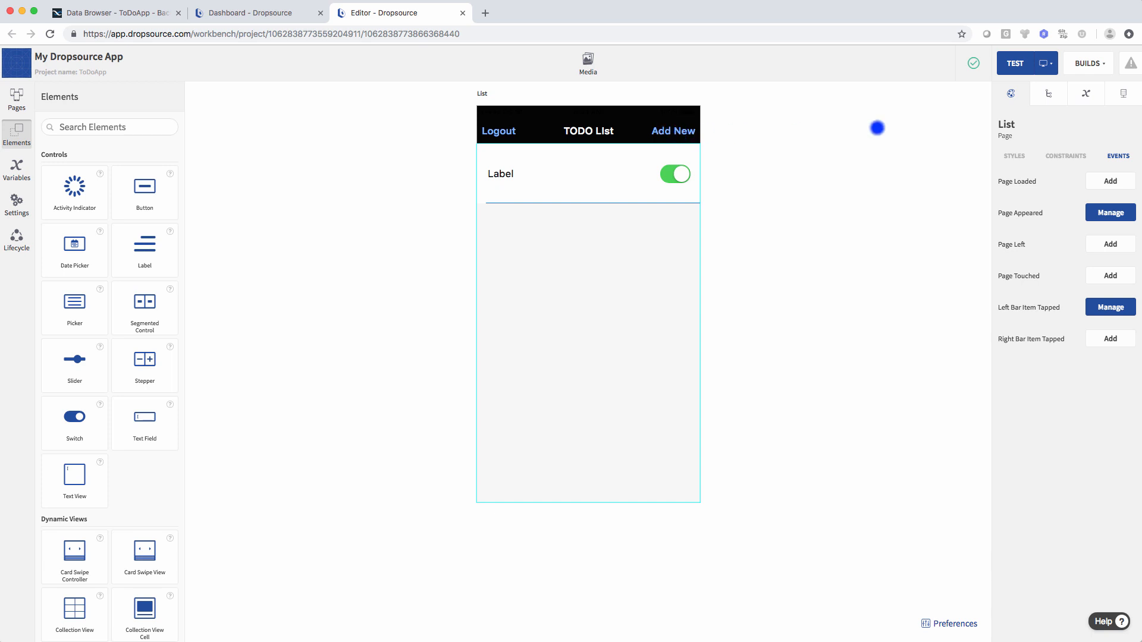
{"action": "left_click", "coordinate": [1011, 65]}
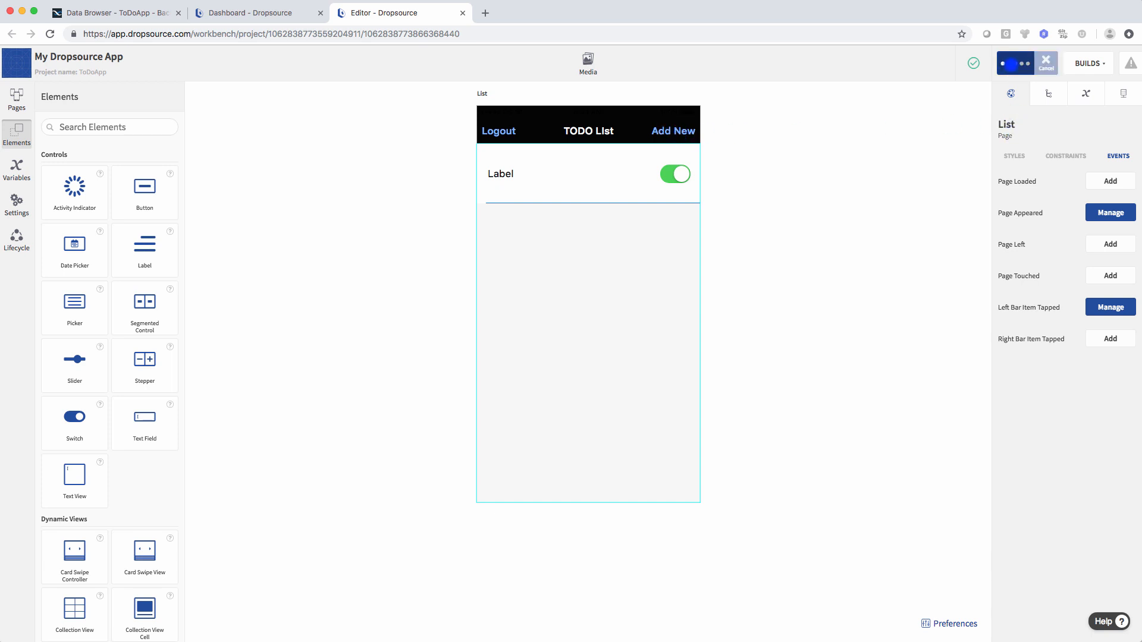
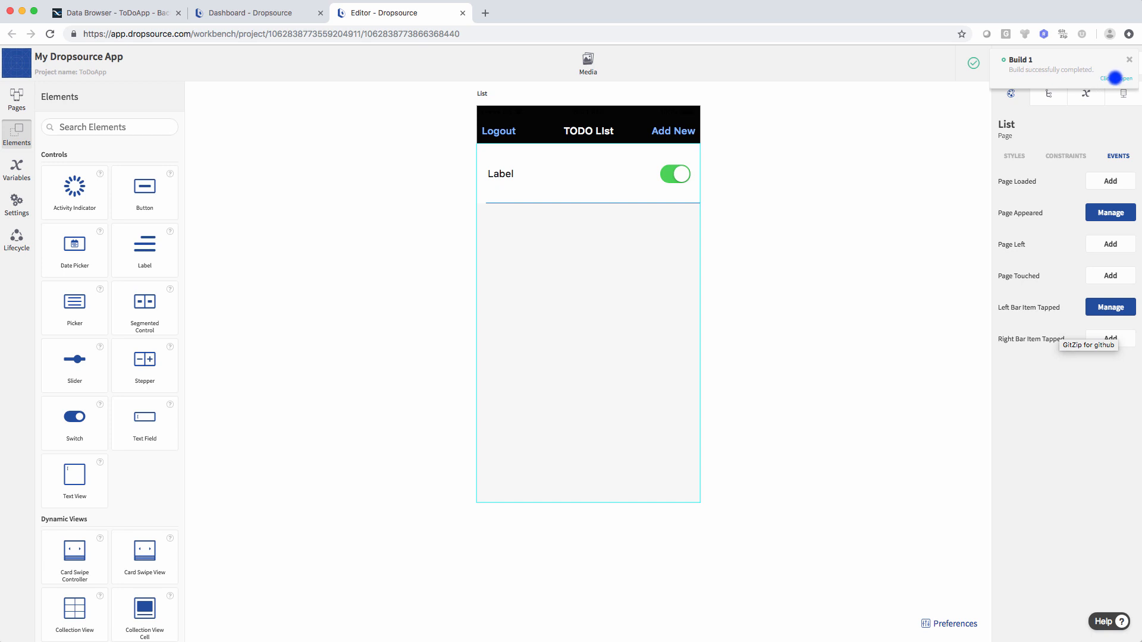
- Launch Build 2 in the web simulator from the Builds list
{"action": "left_click", "coordinate": [1111, 77]}
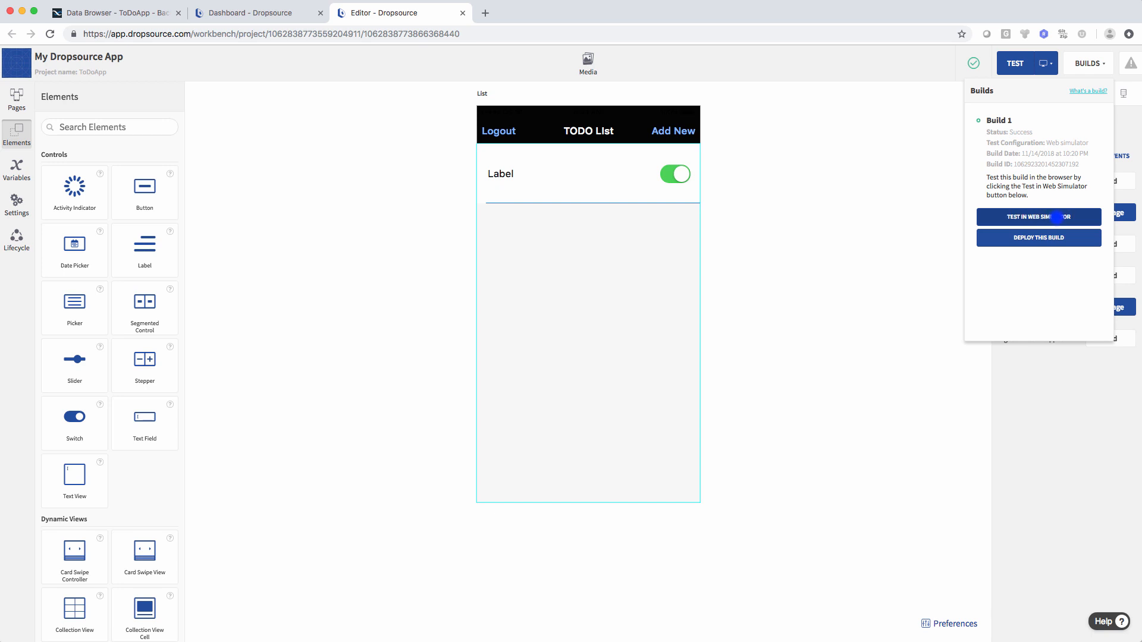
{"action": "left_click", "coordinate": [1056, 217]}
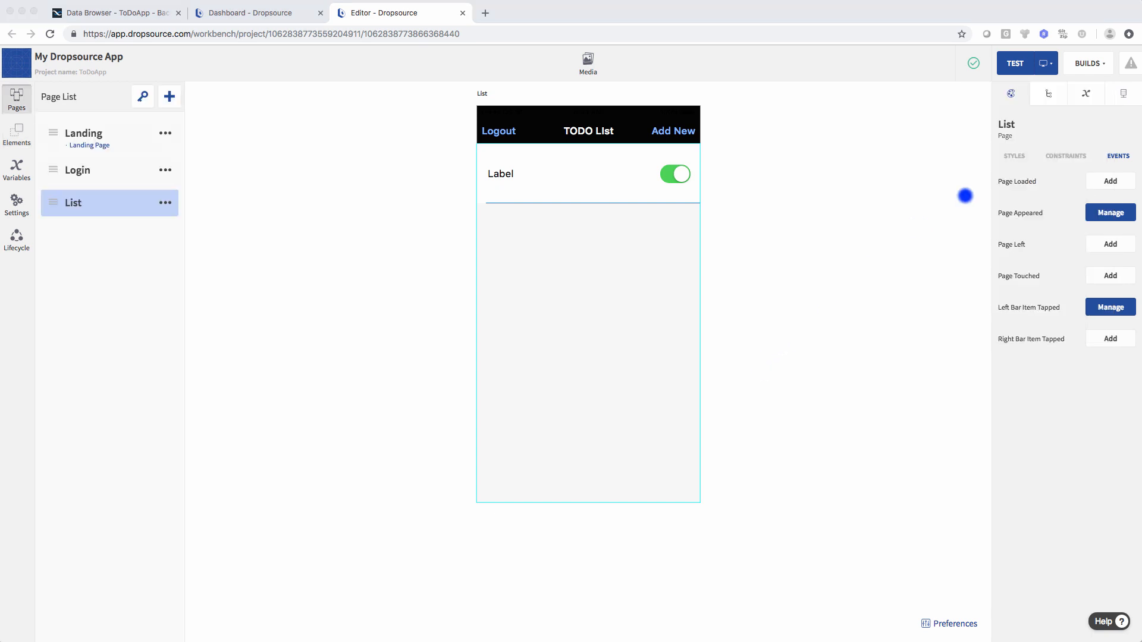
{"action": "left_click", "coordinate": [1103, 63]}
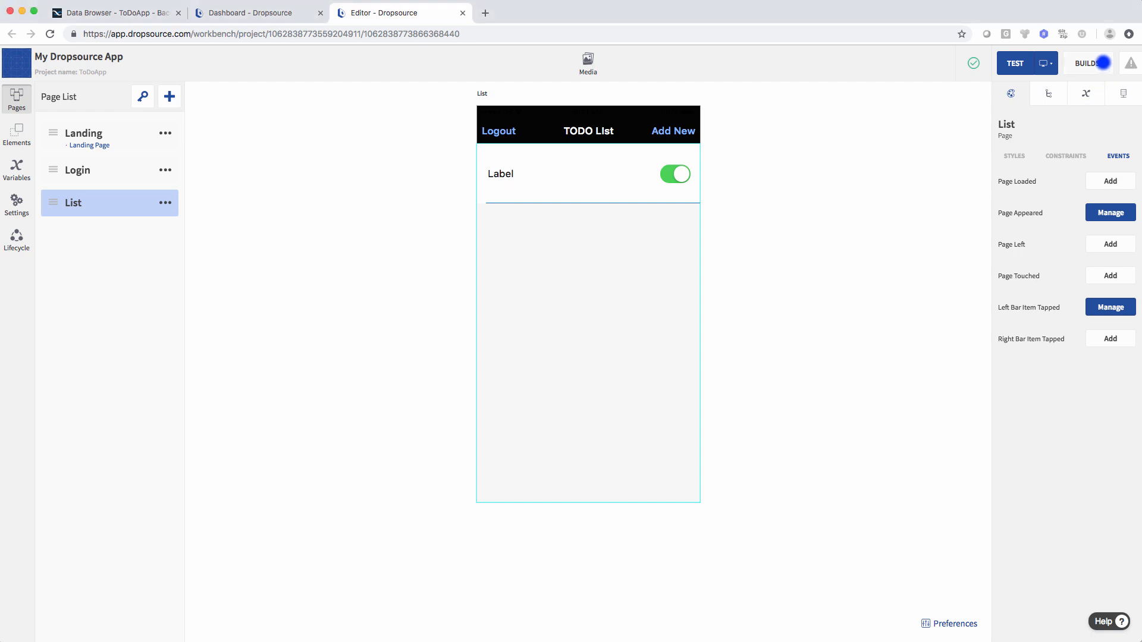
{"action": "left_click", "coordinate": [1103, 63]}
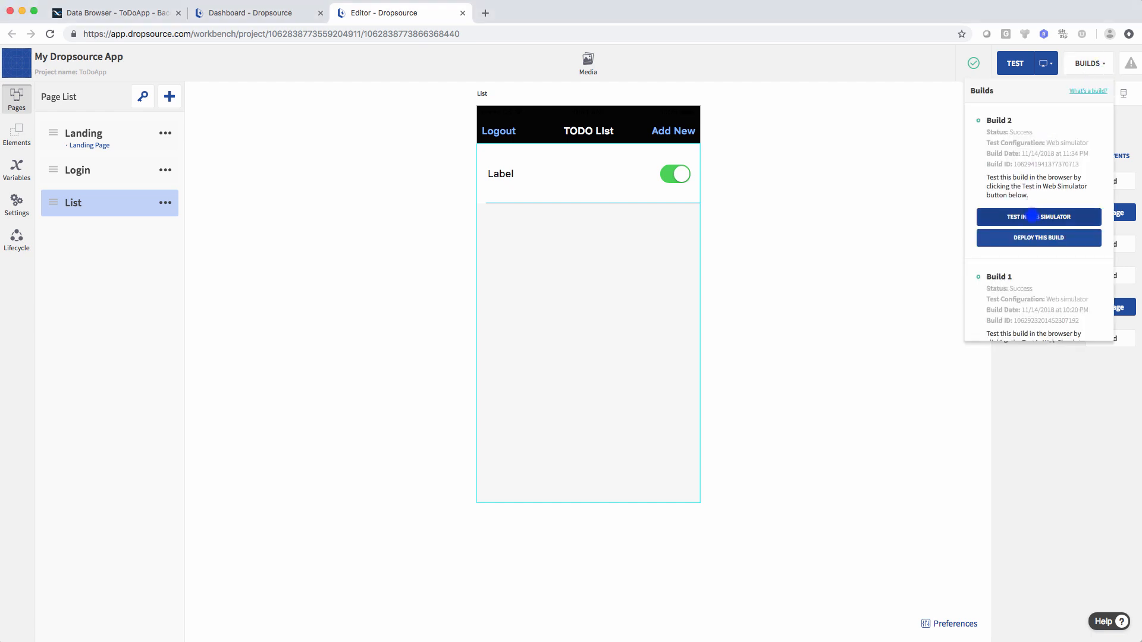
{"action": "left_click", "coordinate": [1032, 216]}
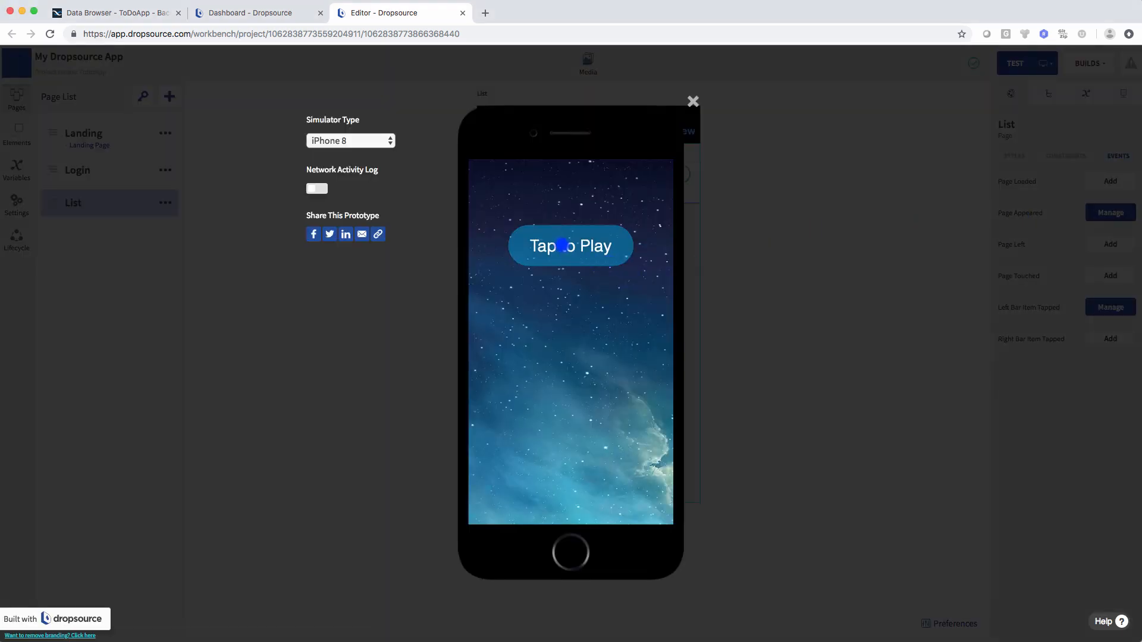
- Keep the iPhone 8 device, toggle the Network Activity Log on and off, and start the app
{"action": "left_click", "coordinate": [370, 141]}
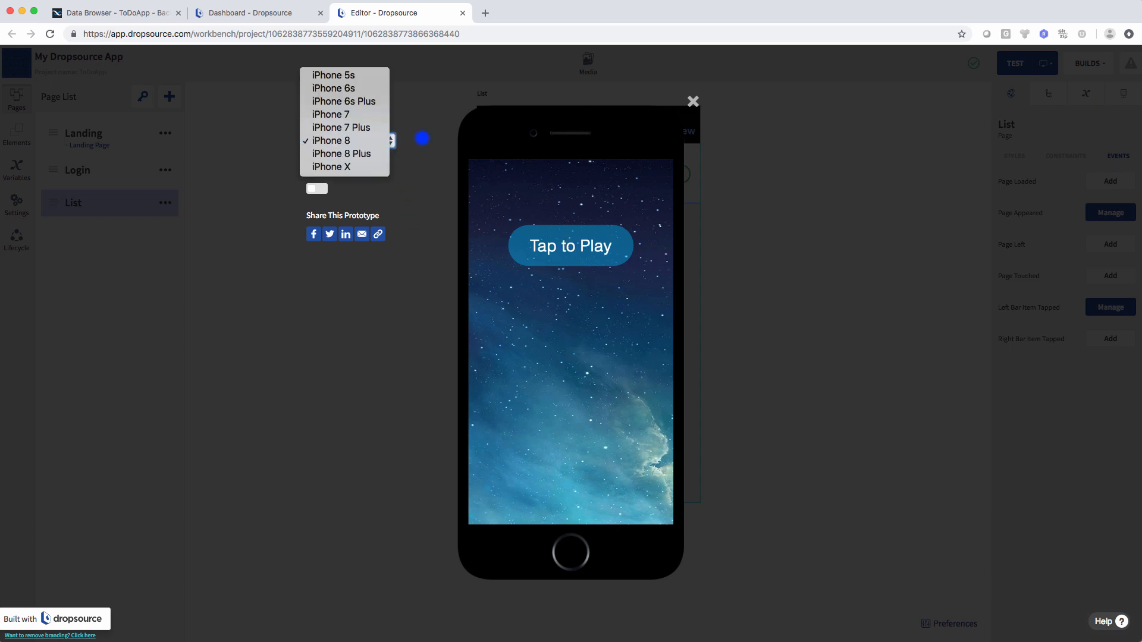
{"action": "left_click", "coordinate": [421, 137]}
{"action": "left_click", "coordinate": [321, 188]}
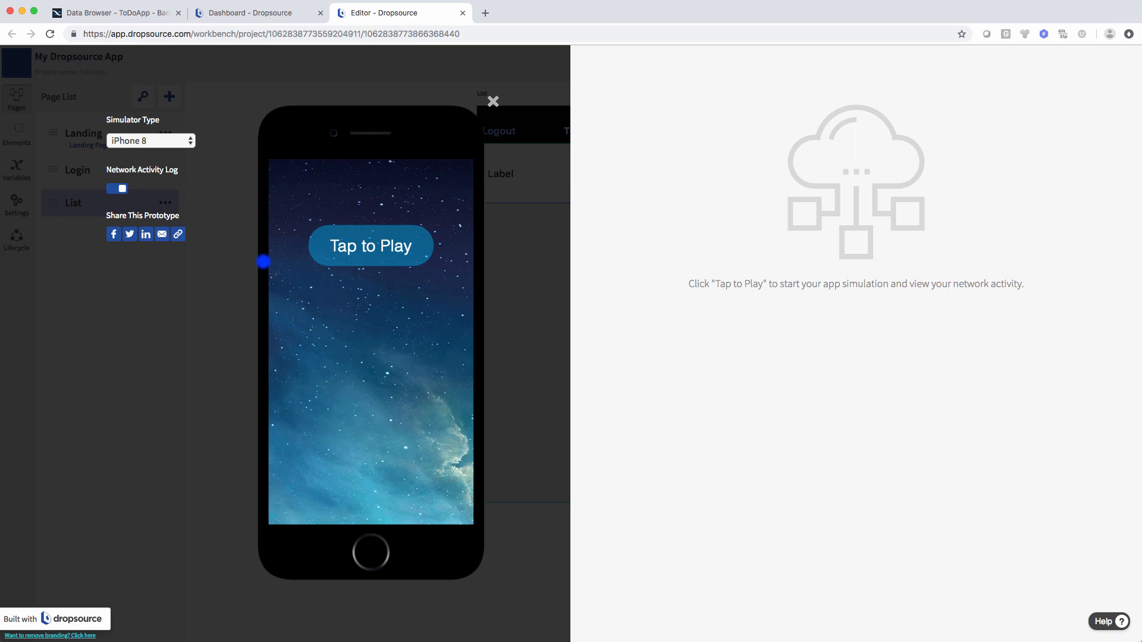
{"action": "left_click", "coordinate": [122, 188]}
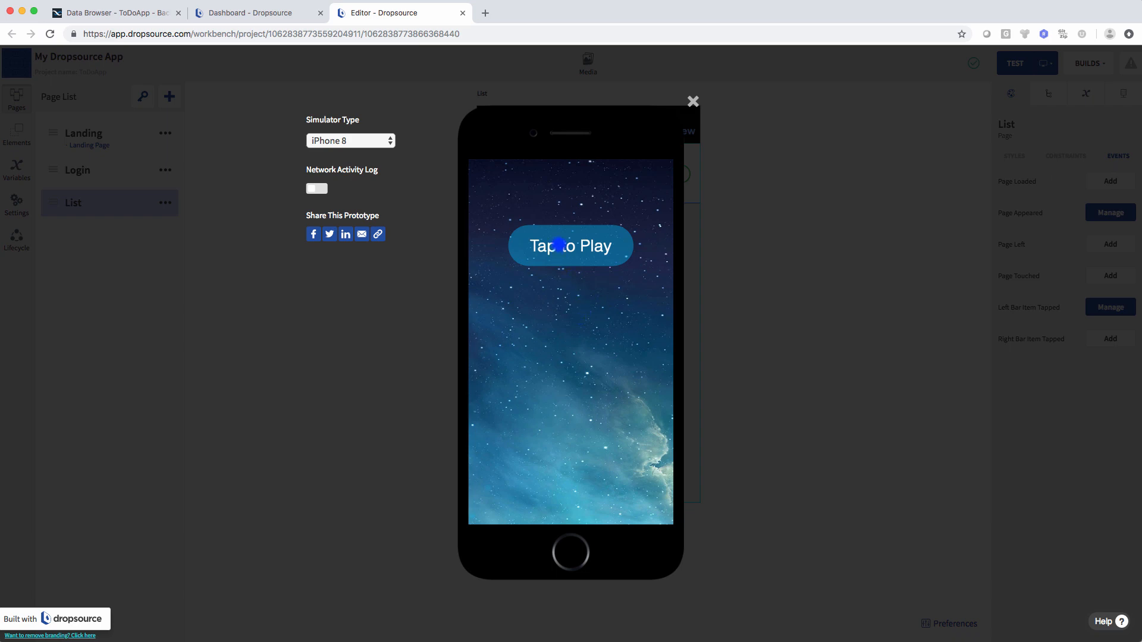
{"action": "left_click", "coordinate": [558, 244]}
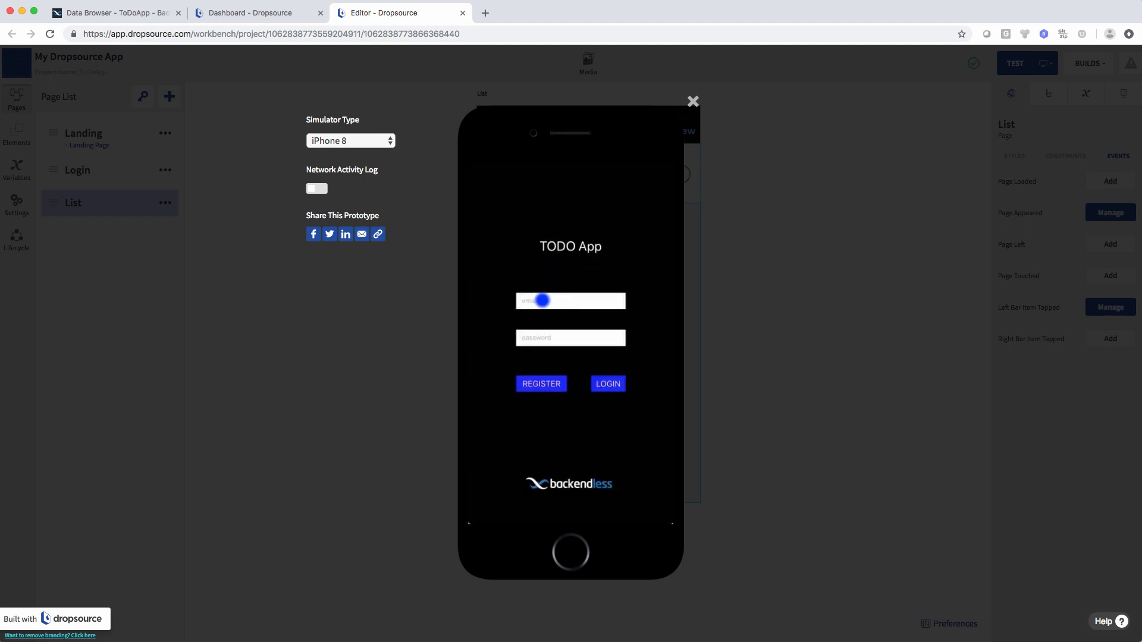
- Enter the user's e-mail and password on the login screen, then switch to the Backendless Data Browser
{"action": "left_click", "coordinate": [552, 296]}
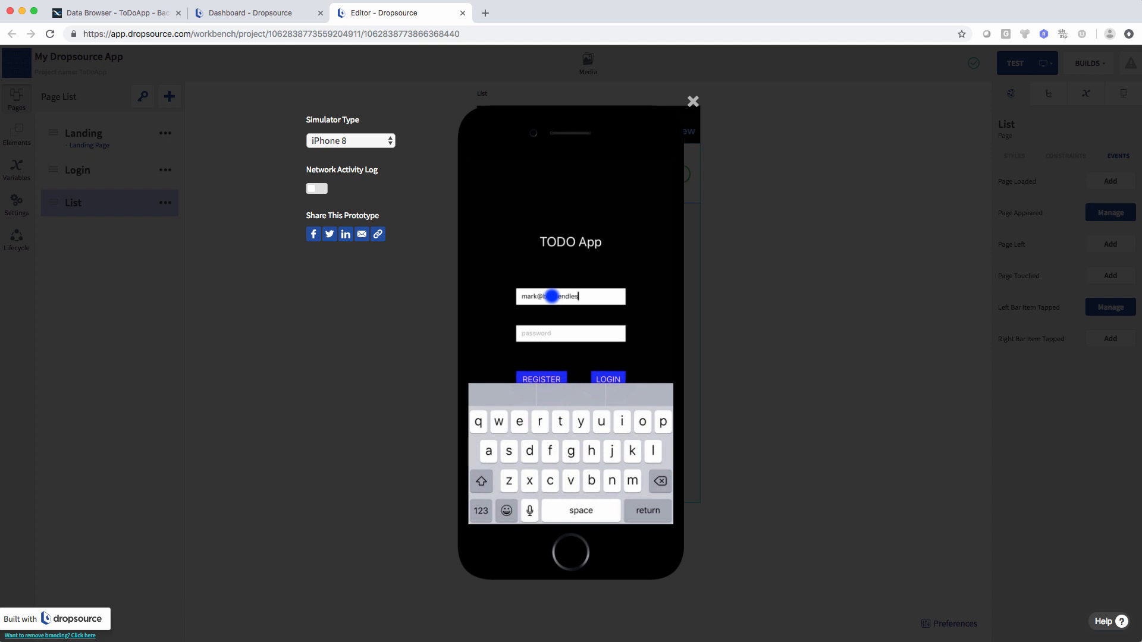
{"action": "left_click", "coordinate": [574, 328]}
{"action": "type", "text": "p"}
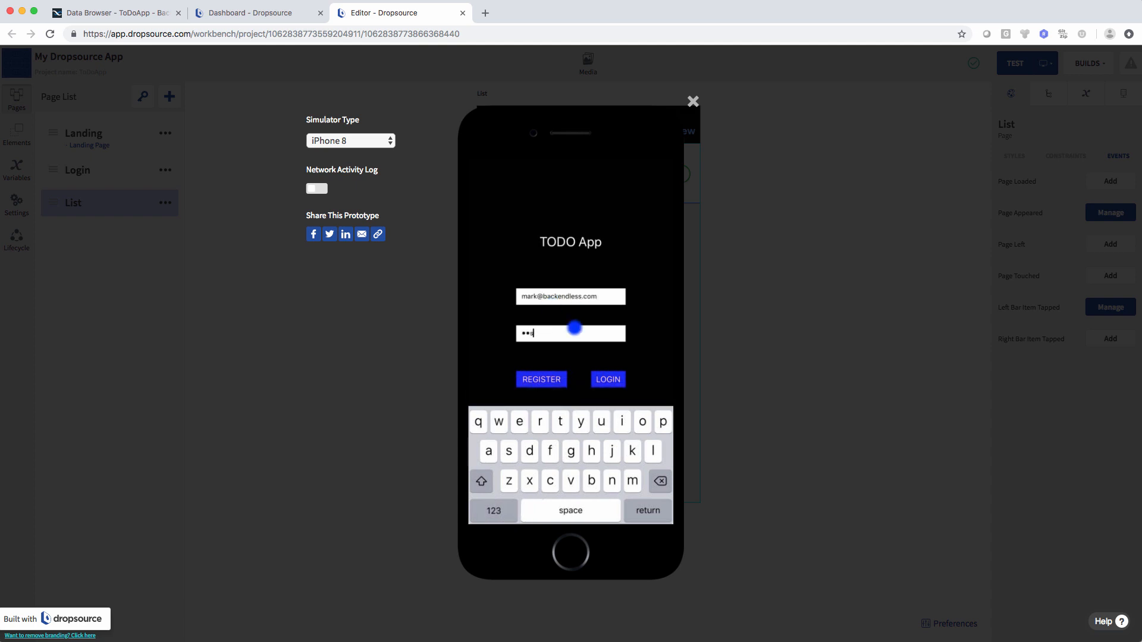
{"action": "type", "text": "d"}
{"action": "left_click", "coordinate": [119, 16]}
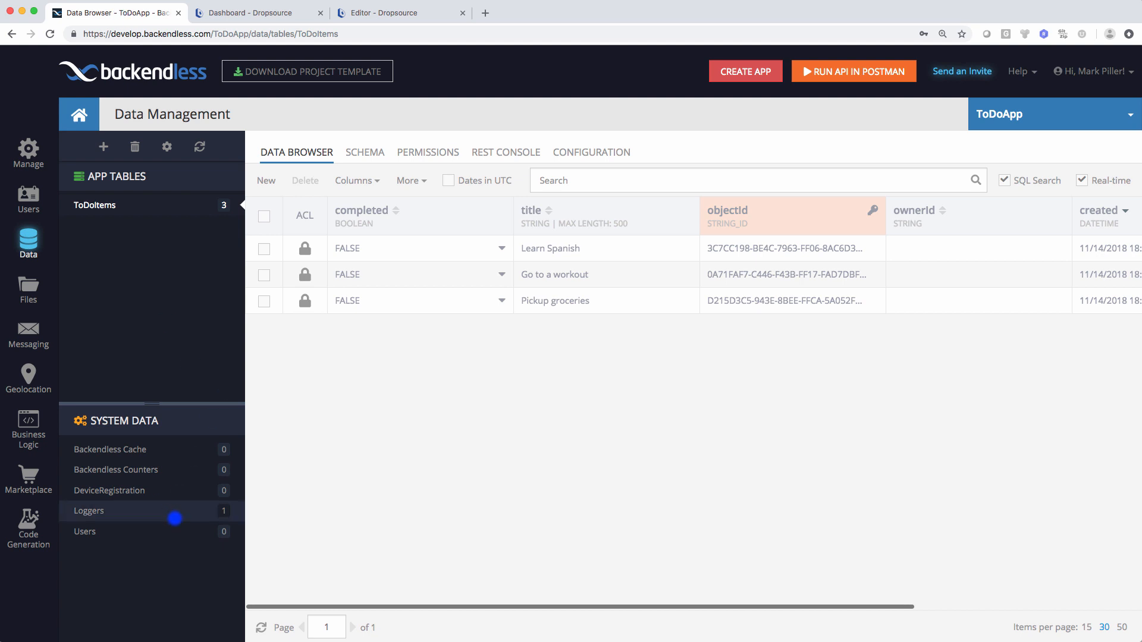
- Inspect the Backendless Users table for the registered account, then go back to the Dropsource simulator
{"action": "left_click", "coordinate": [169, 531]}
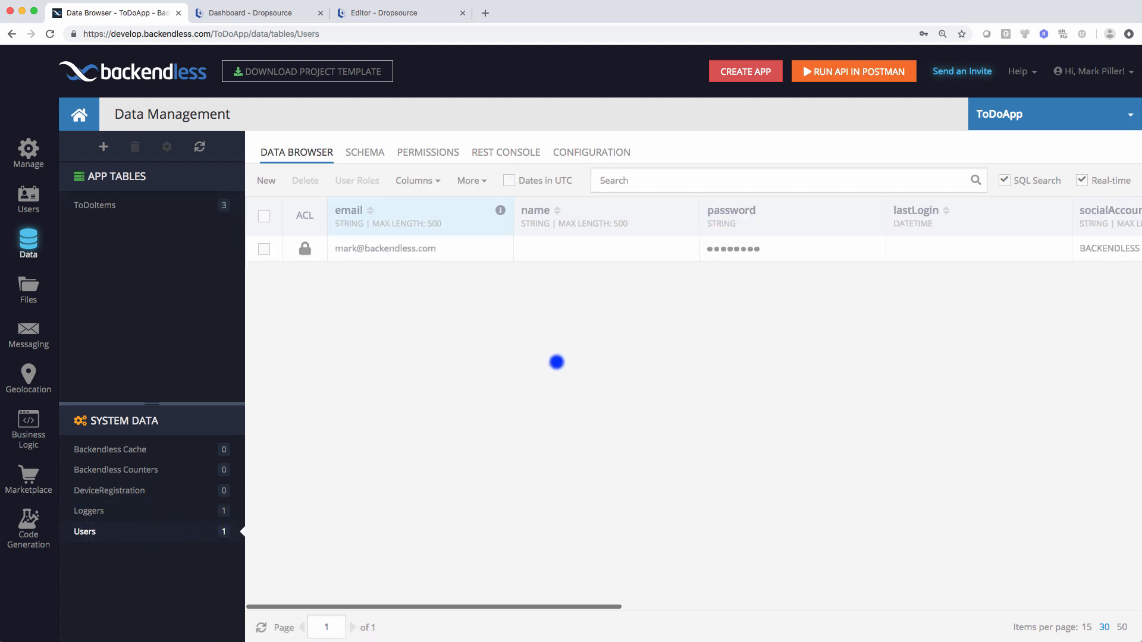
{"action": "scroll", "coordinate": [495, 289], "scroll_direction": "right", "scroll_amount": 10}
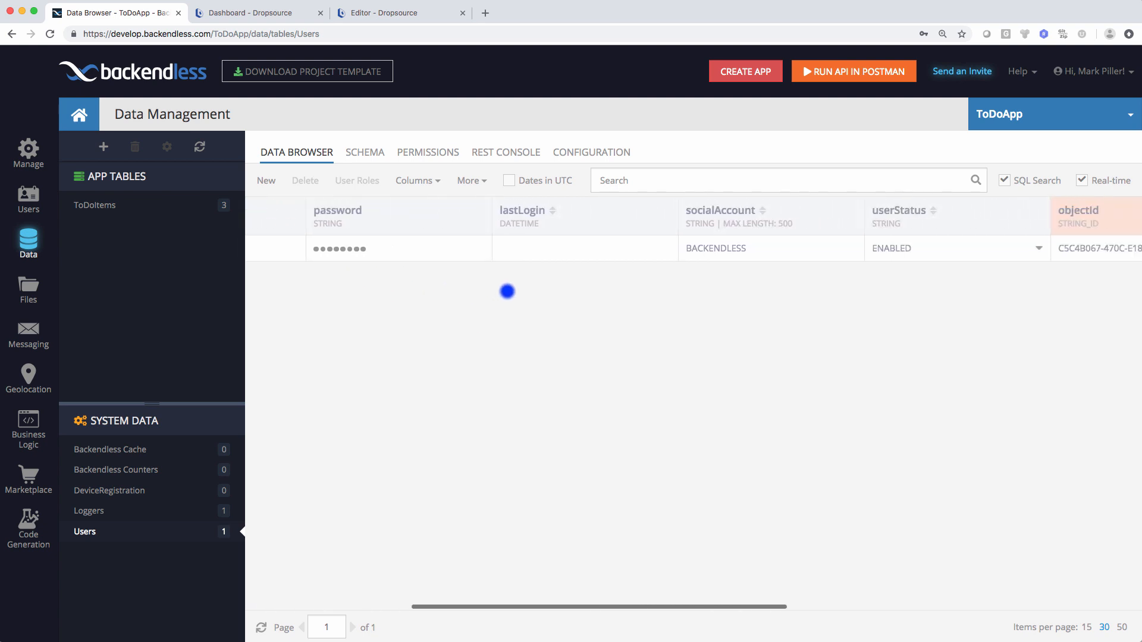
{"action": "scroll", "coordinate": [764, 303], "scroll_direction": "left", "scroll_amount": 10}
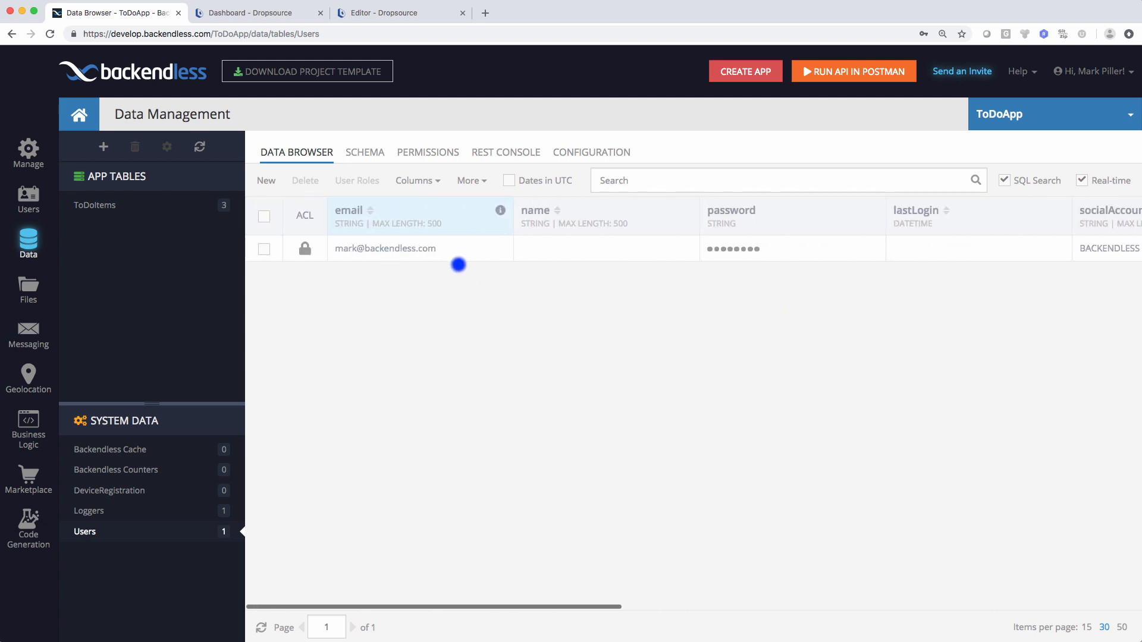
{"action": "left_click", "coordinate": [383, 12]}
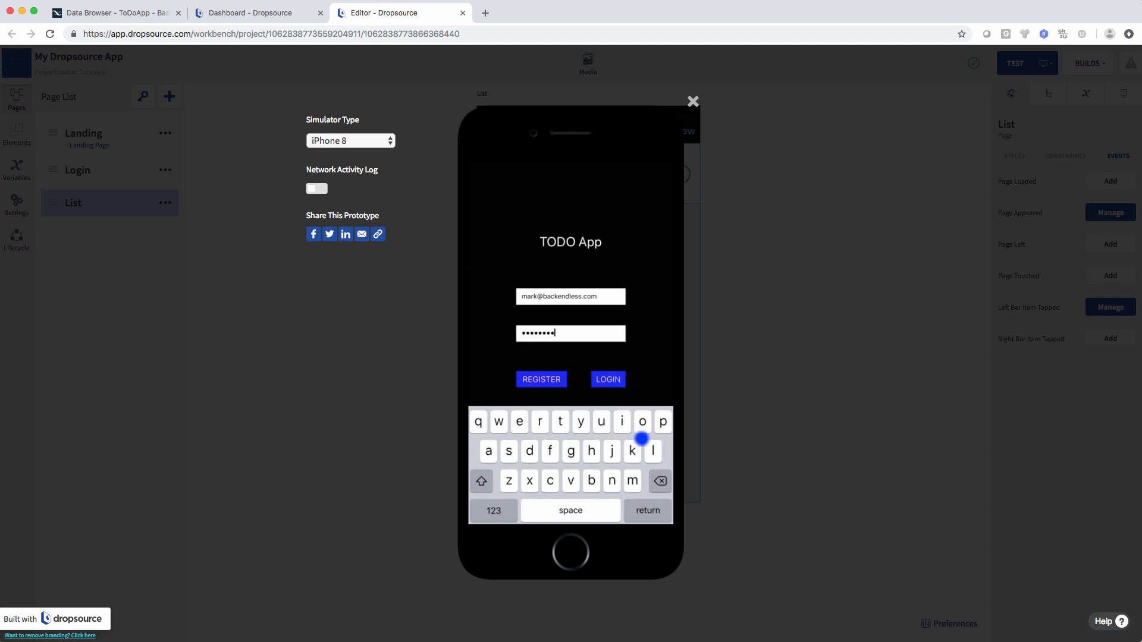
- Log into the simulated app and view the ToDoItems table in Backendless
{"action": "left_click", "coordinate": [608, 379]}
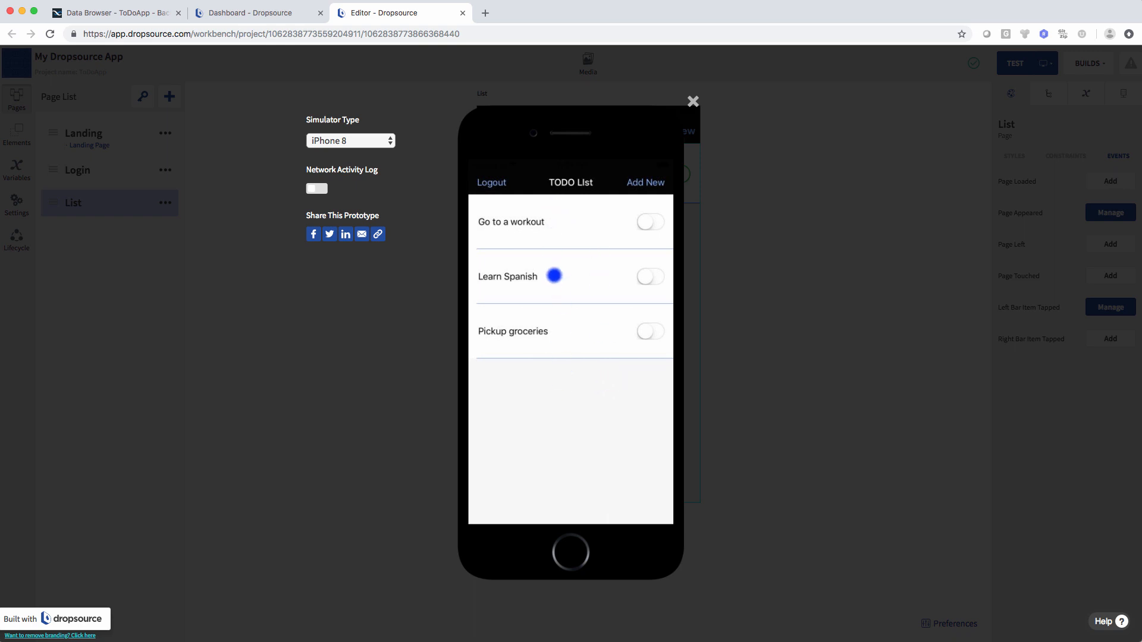
{"action": "left_click", "coordinate": [118, 12]}
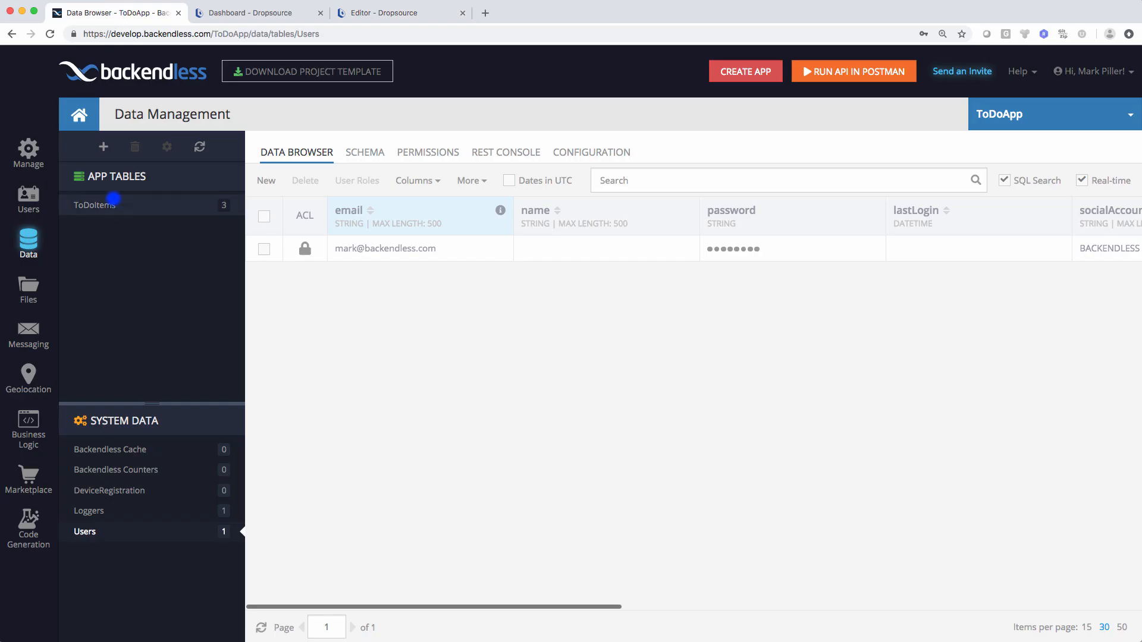
{"action": "left_click", "coordinate": [102, 204]}
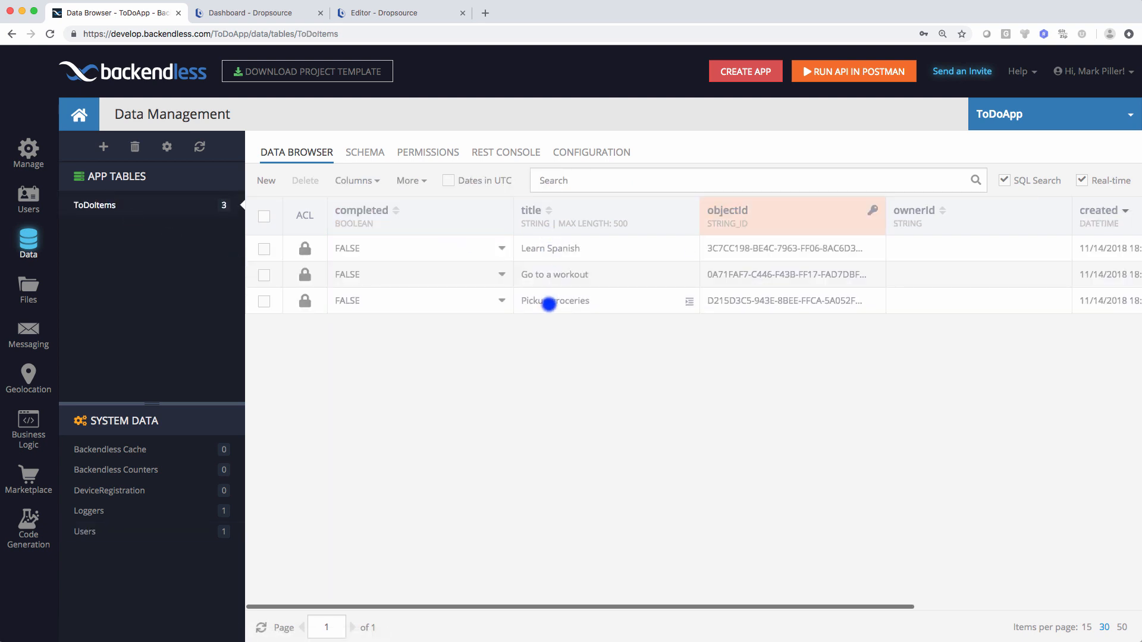
- Toggle Pickup groceries to done and confirm its completed value is TRUE in ToDoItems
{"action": "left_click", "coordinate": [383, 13]}
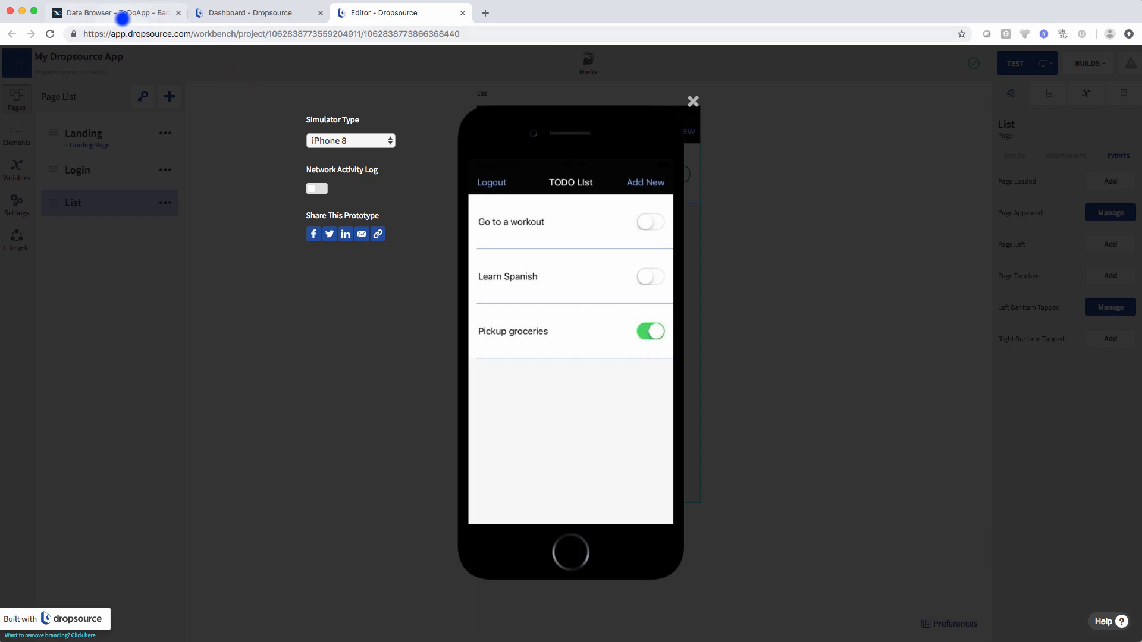
{"action": "left_click", "coordinate": [122, 15]}
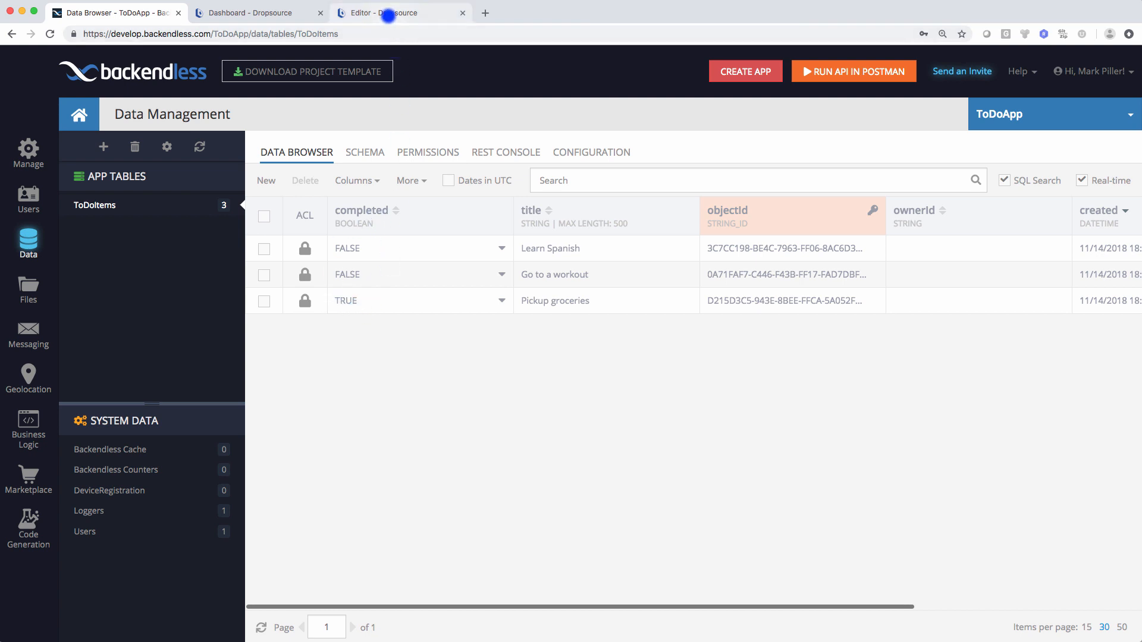
{"action": "left_click", "coordinate": [384, 12]}
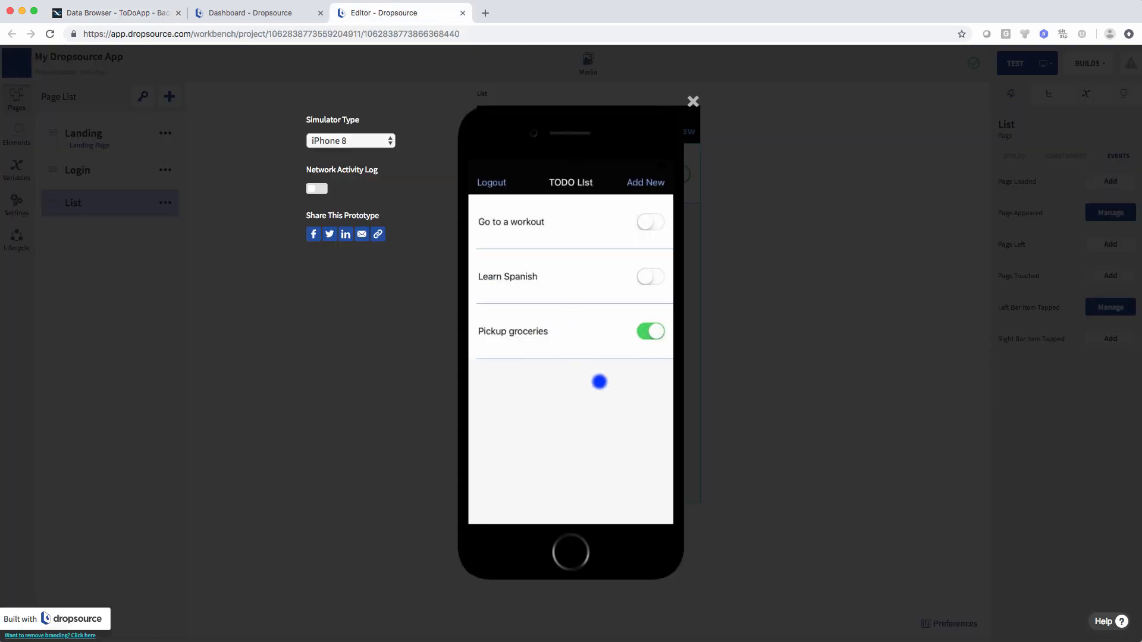
- Log out of the simulated app and close the simulator
{"action": "left_click", "coordinate": [486, 182]}
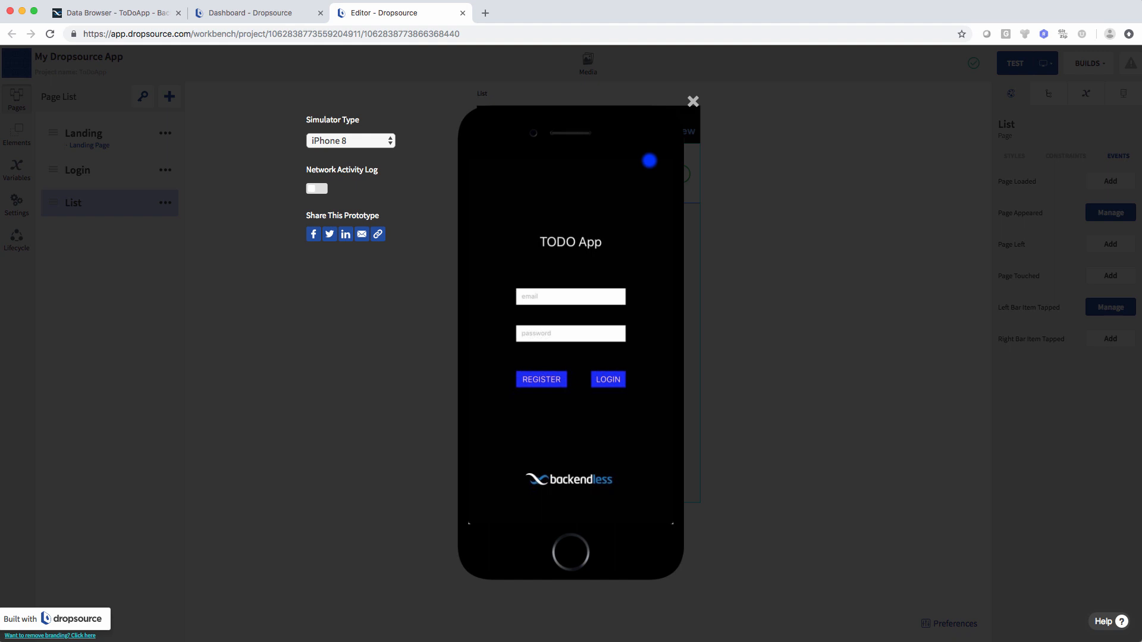
{"action": "left_click", "coordinate": [691, 101]}
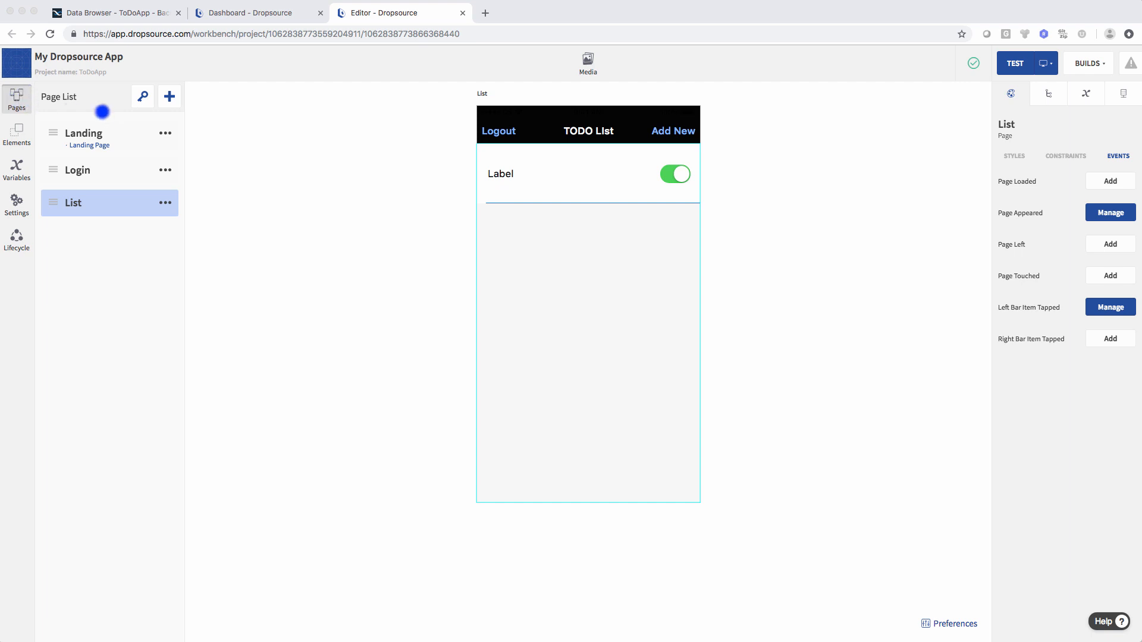
- Create a new page named AddNew with the Navigation Bar option ticked
{"action": "left_click", "coordinate": [169, 97]}
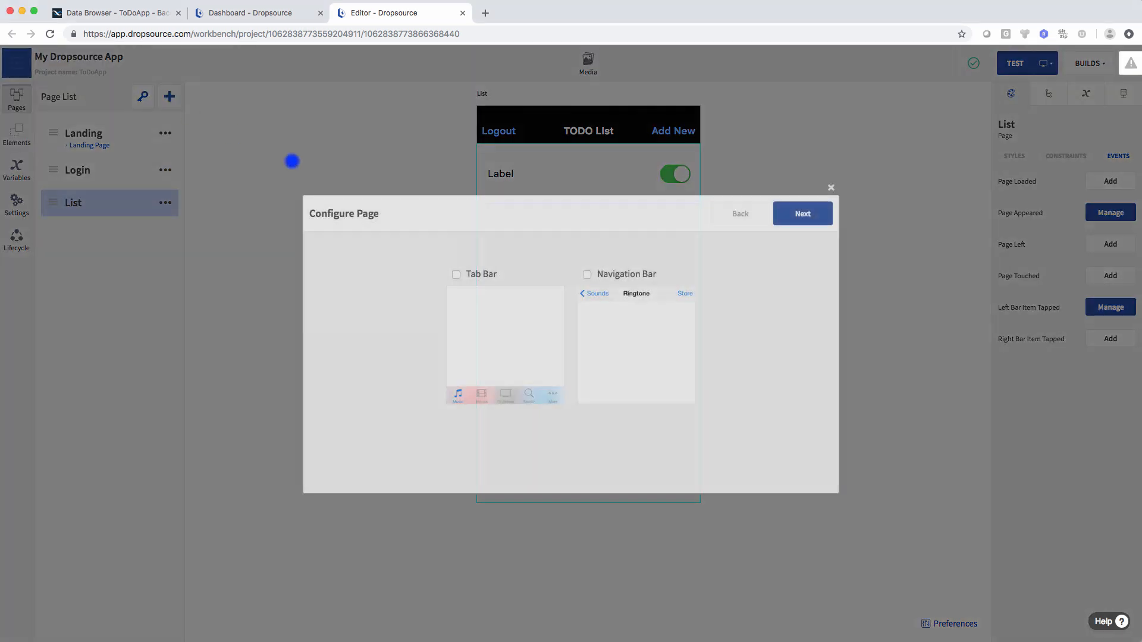
{"action": "left_click", "coordinate": [588, 274]}
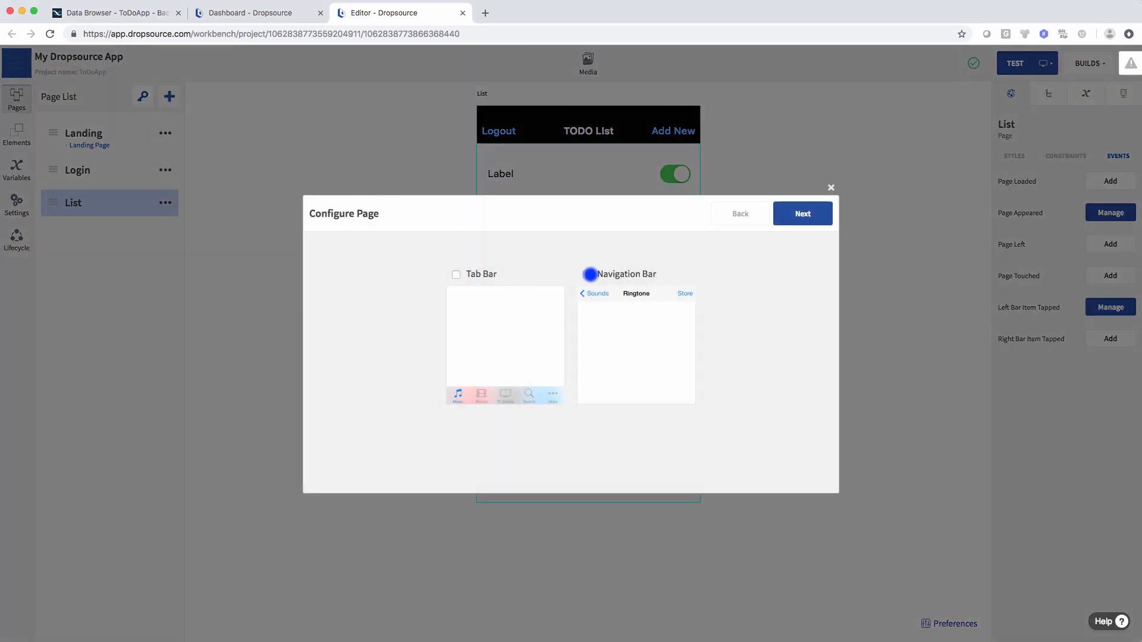
{"action": "left_click", "coordinate": [801, 214]}
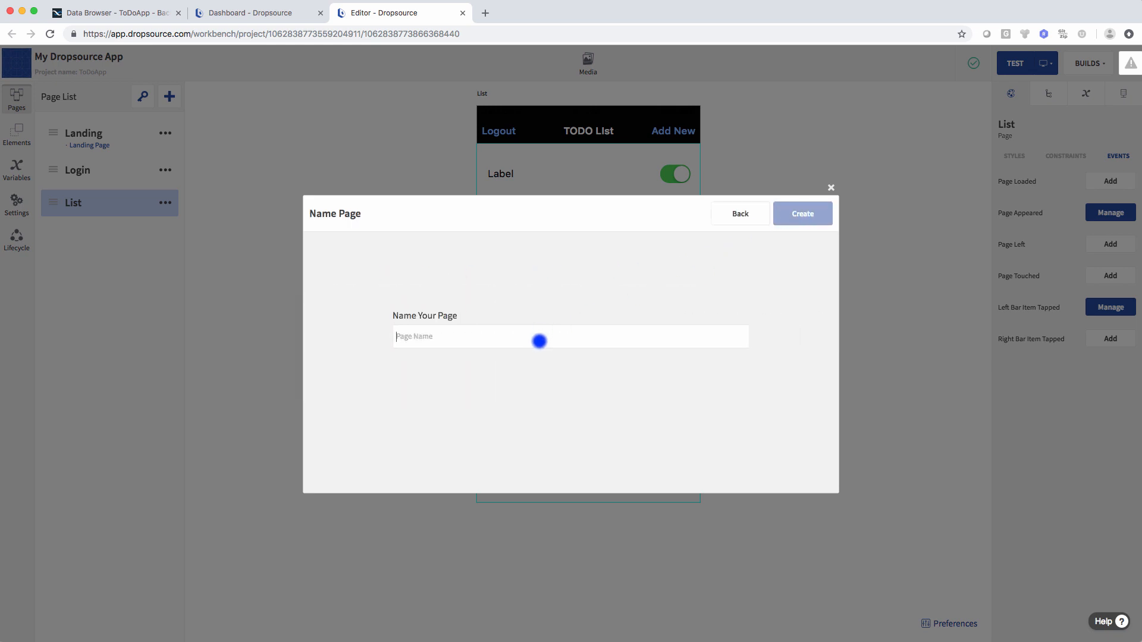
{"action": "type", "text": "AddNew"}
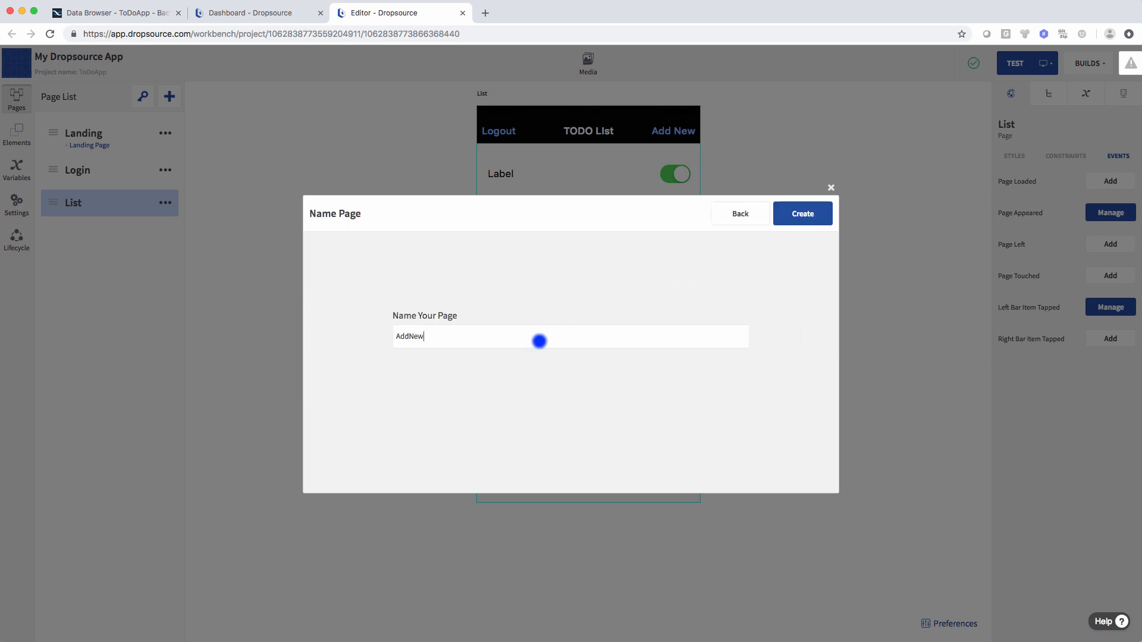
{"action": "left_click", "coordinate": [803, 214]}
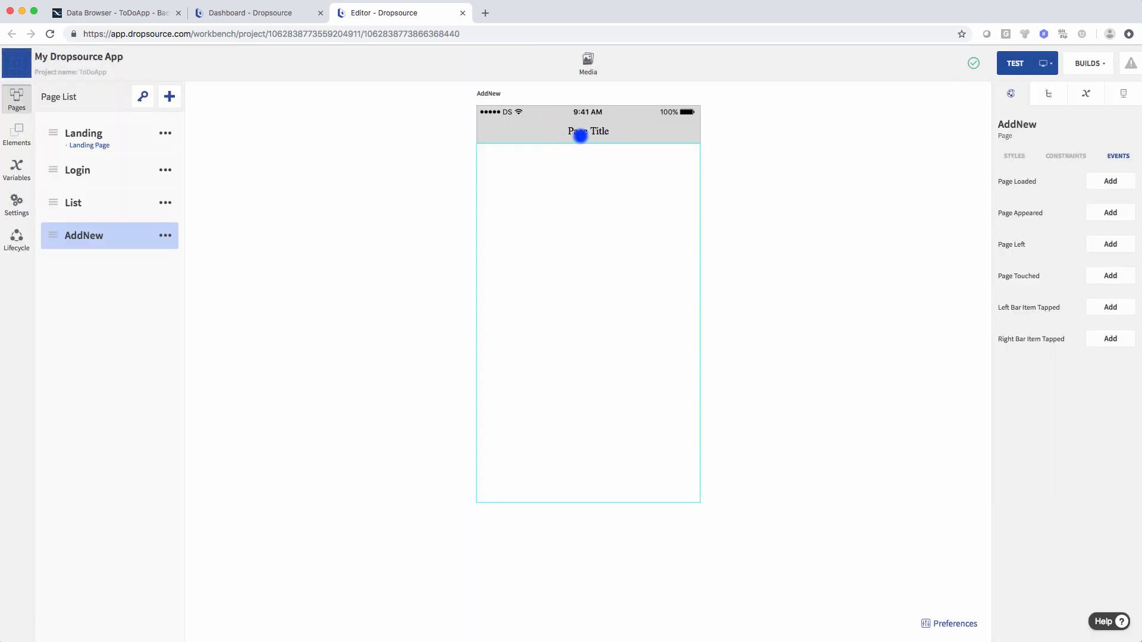
- Set the AddNew page's navigation item title to 'Add New ToDo'
{"action": "left_click", "coordinate": [580, 136]}
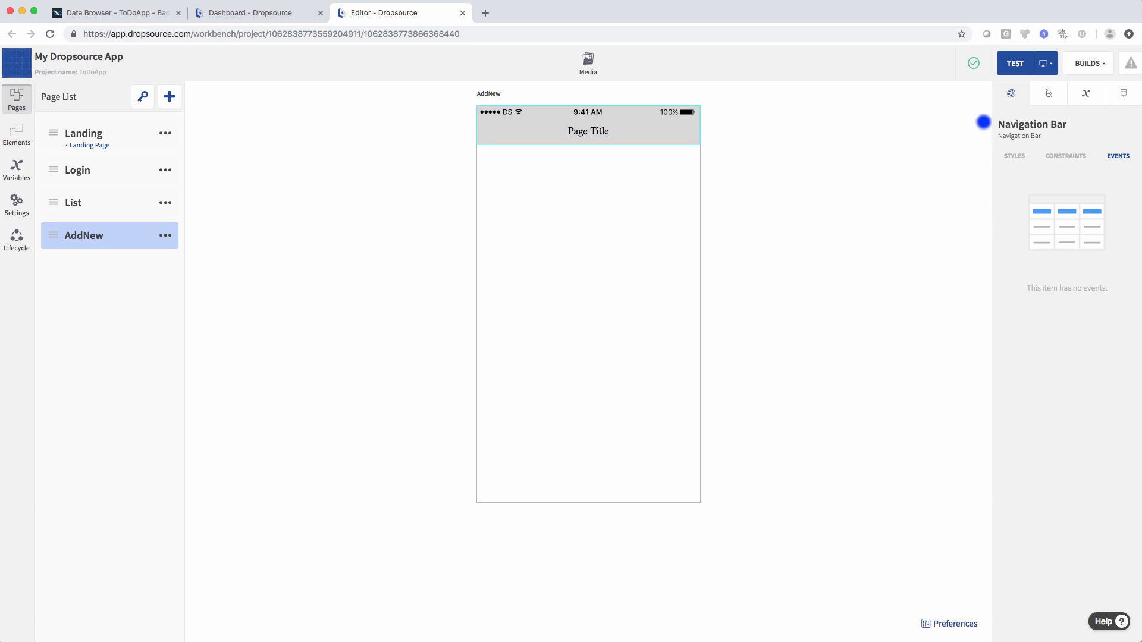
{"action": "left_click", "coordinate": [1048, 94]}
{"action": "left_click", "coordinate": [1024, 142]}
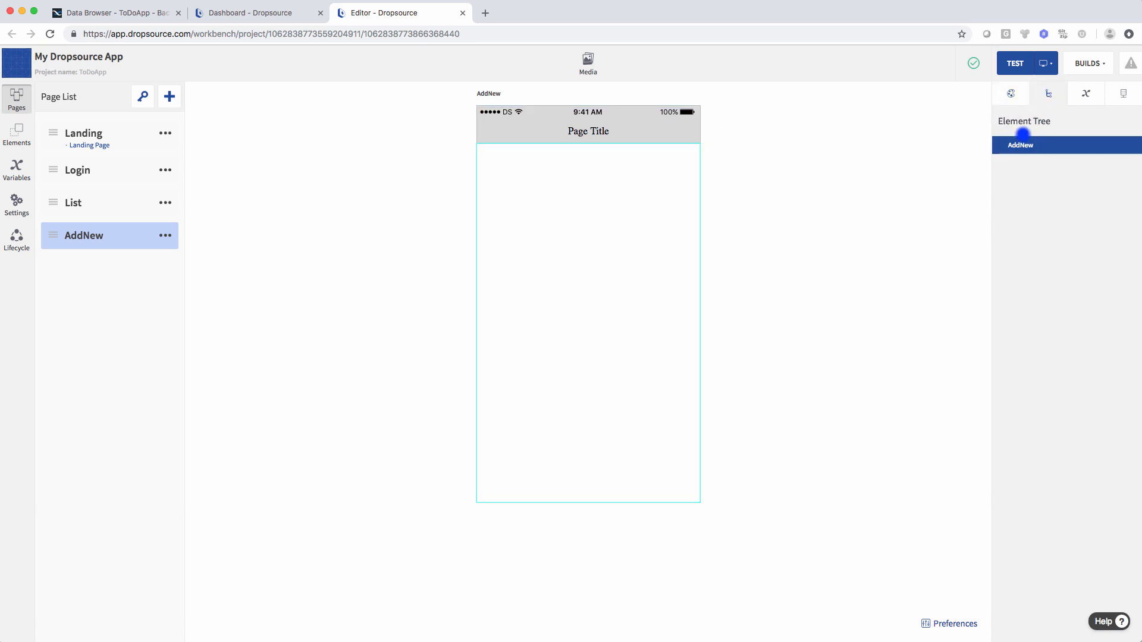
{"action": "left_click", "coordinate": [1011, 94]}
{"action": "left_click", "coordinate": [1014, 156]}
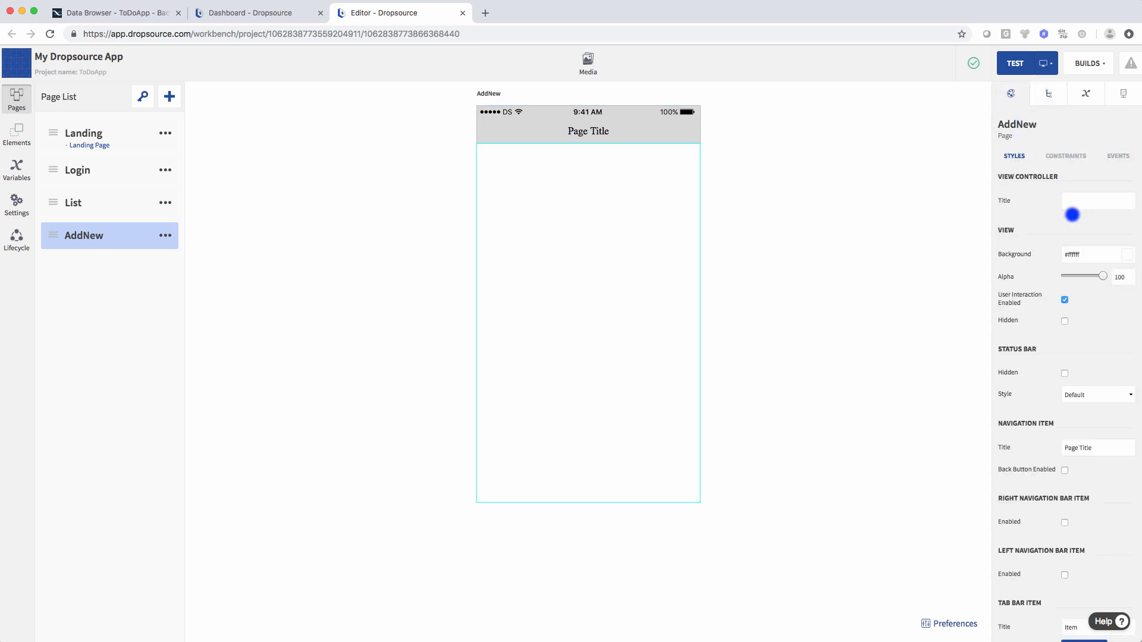
{"action": "scroll", "coordinate": [1092, 386], "scroll_direction": "down", "scroll_amount": 2}
{"action": "left_click", "coordinate": [1095, 386]}
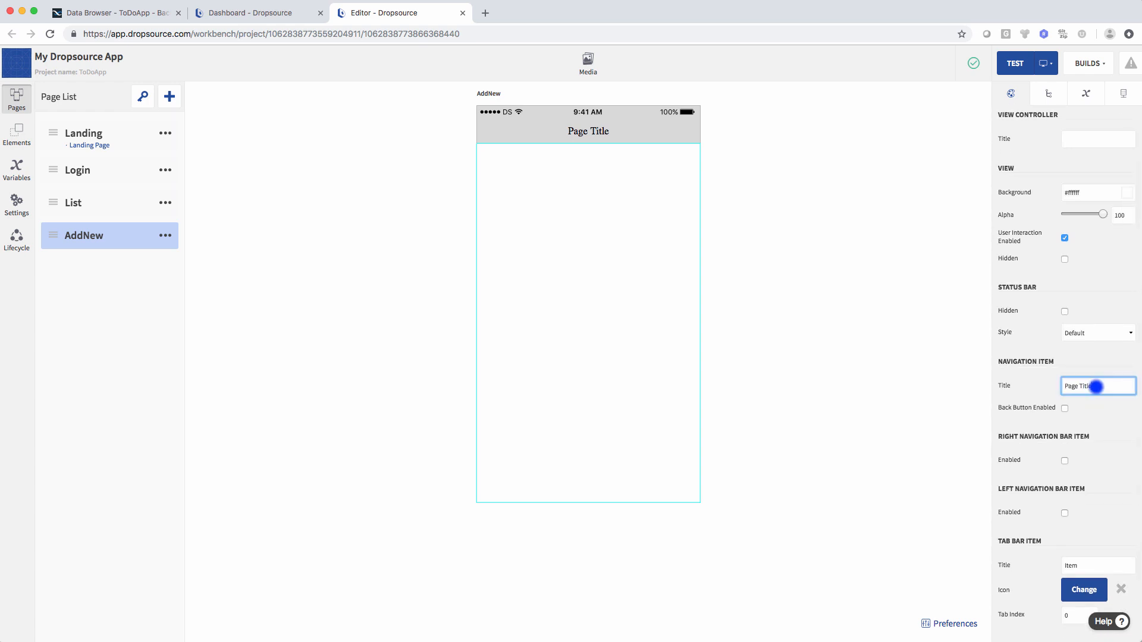
{"action": "left_click_drag", "start_coordinate": [1096, 387], "coordinate": [1053, 386]}
{"action": "type", "text": "Add New To"}
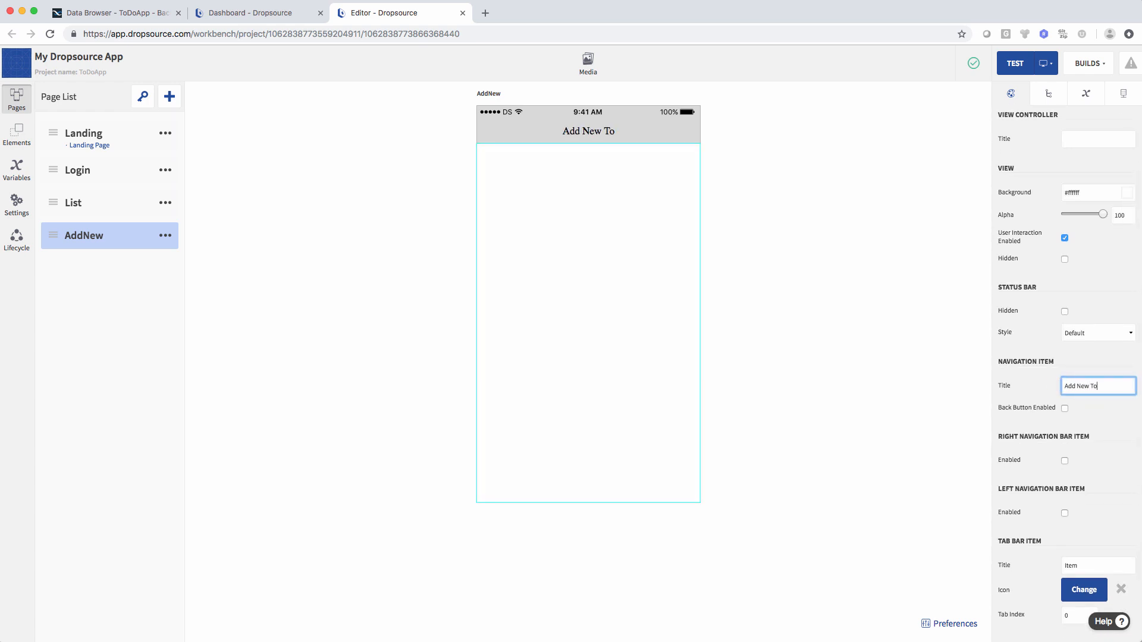
{"action": "type", "text": "Do"}
- Enable the left navigation bar item and title it 'Back'
{"action": "scroll", "coordinate": [1098, 464], "scroll_direction": "down", "scroll_amount": 1}
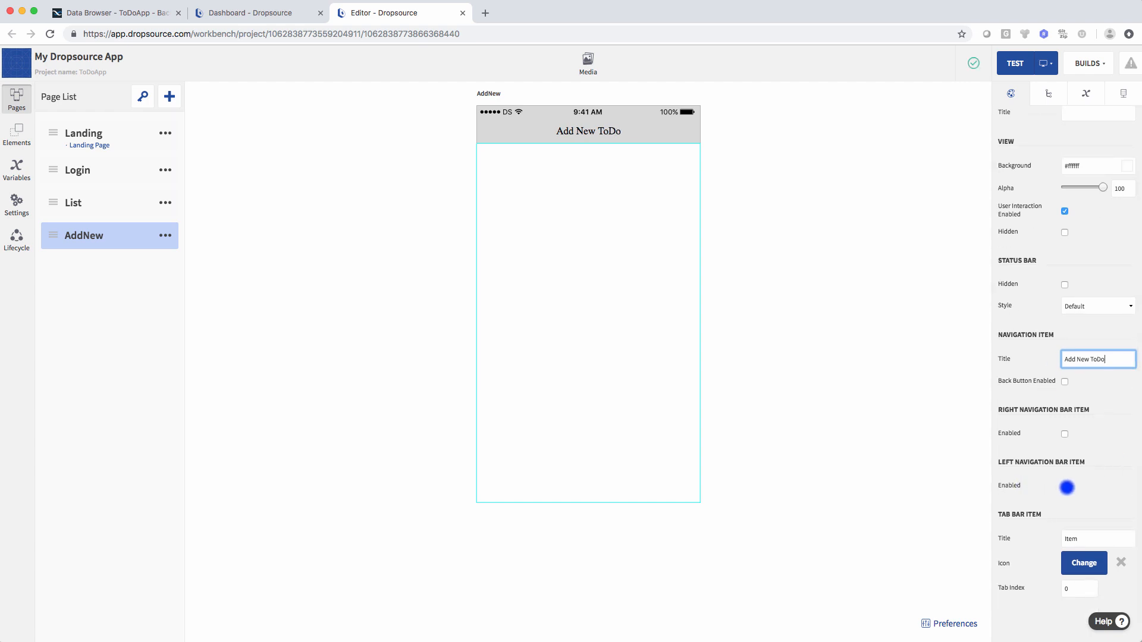
{"action": "left_click", "coordinate": [1064, 487]}
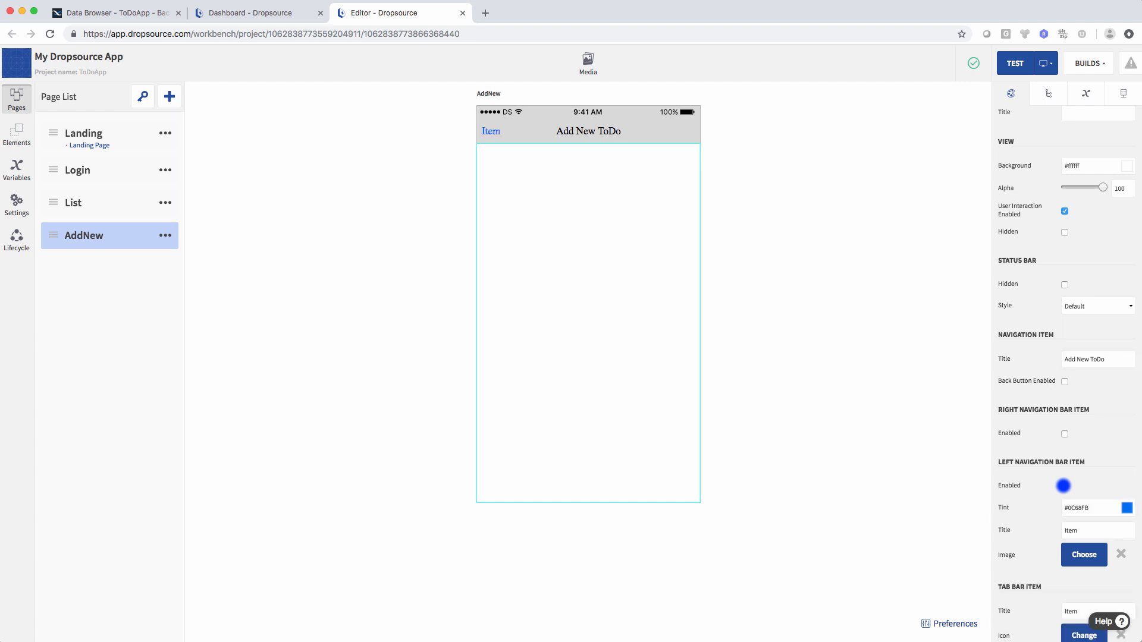
{"action": "left_click_drag", "start_coordinate": [1100, 530], "coordinate": [1046, 530]}
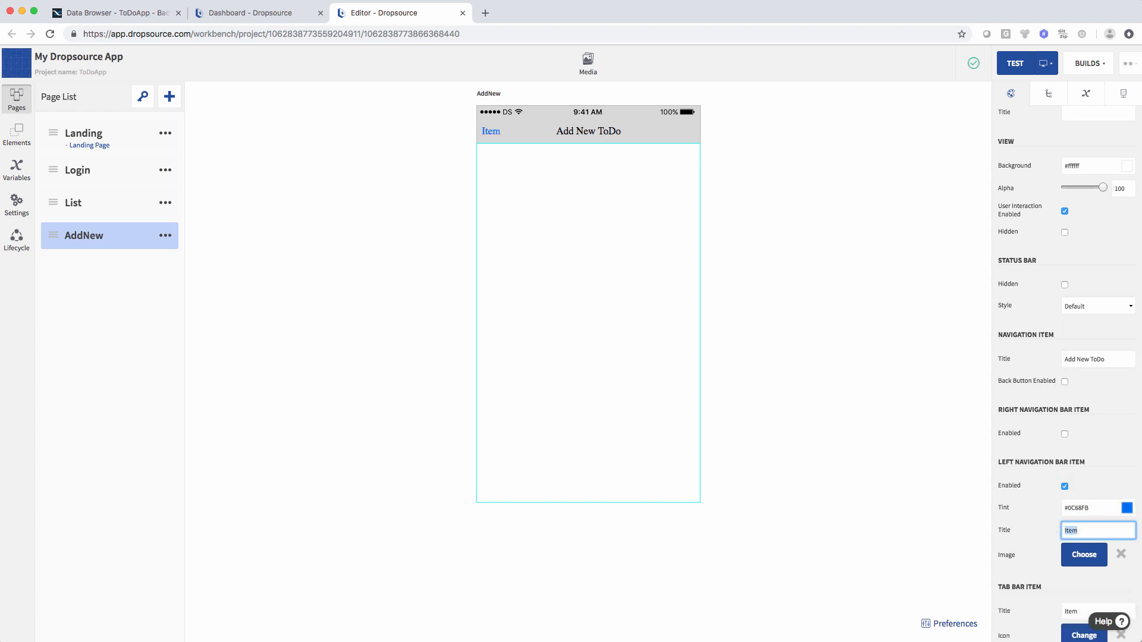
{"action": "type", "text": "Back"}
{"action": "left_click", "coordinate": [883, 419]}
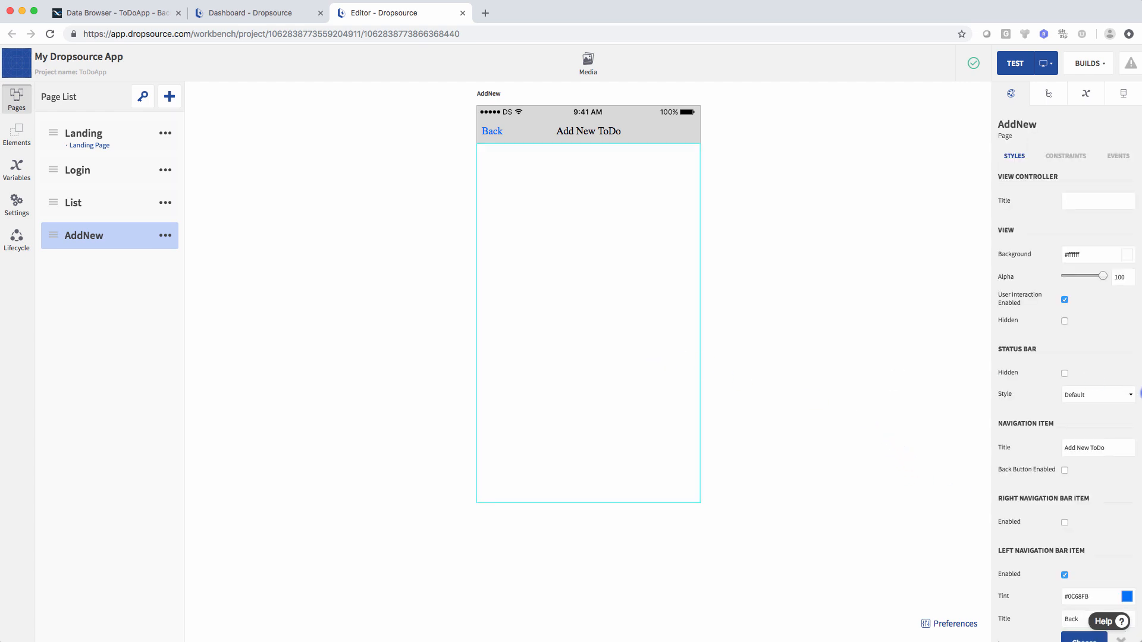
- Make the page background near-black and the navigation bar colour black
{"action": "left_click", "coordinate": [1126, 255]}
{"action": "left_click", "coordinate": [1010, 355]}
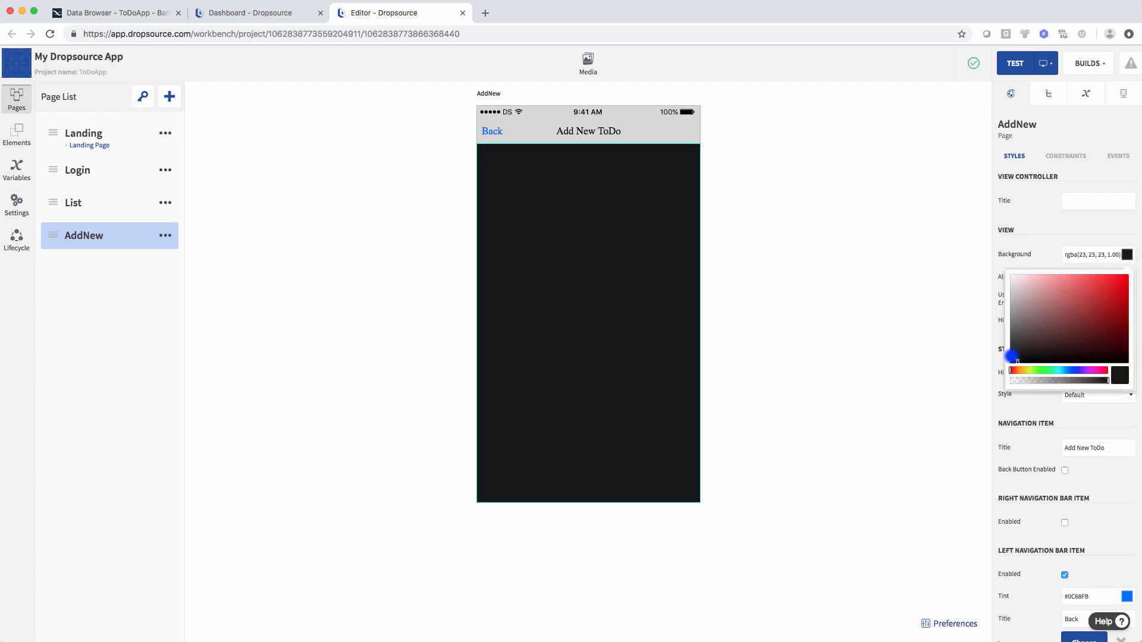
{"action": "left_click", "coordinate": [652, 141]}
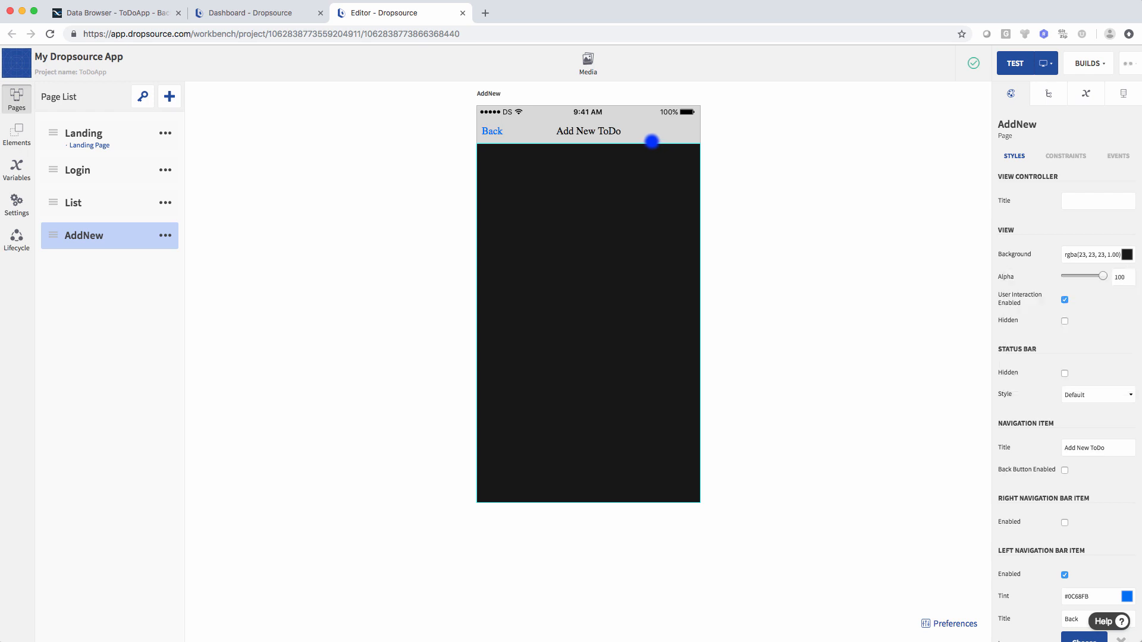
{"action": "left_click", "coordinate": [653, 133]}
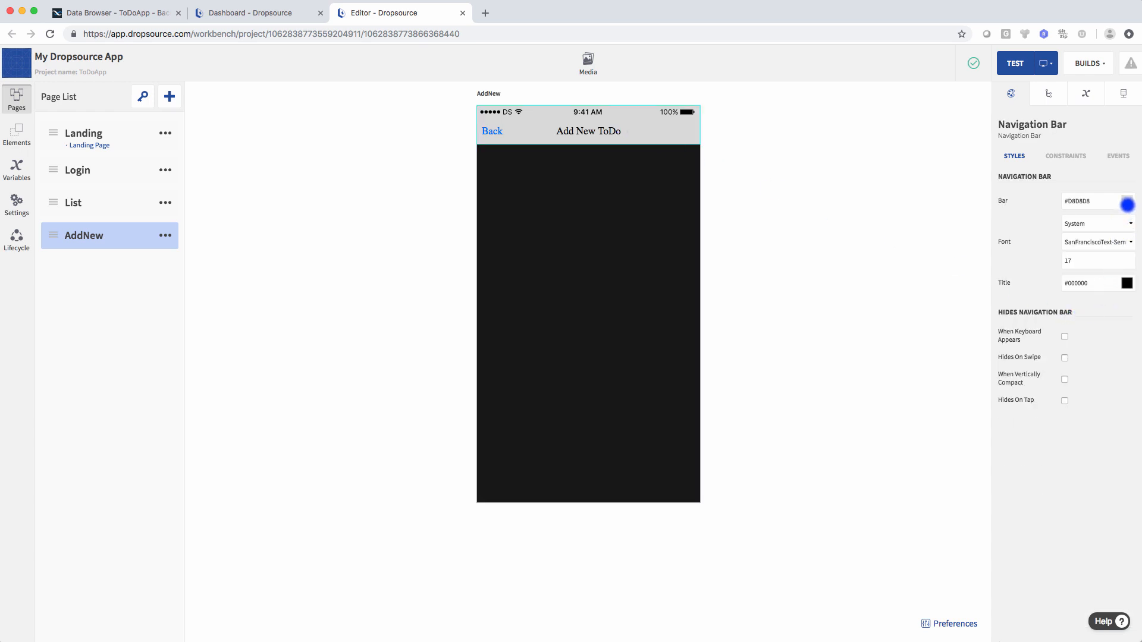
{"action": "left_click", "coordinate": [1127, 205]}
{"action": "left_click_drag", "start_coordinate": [1047, 279], "coordinate": [1004, 310]}
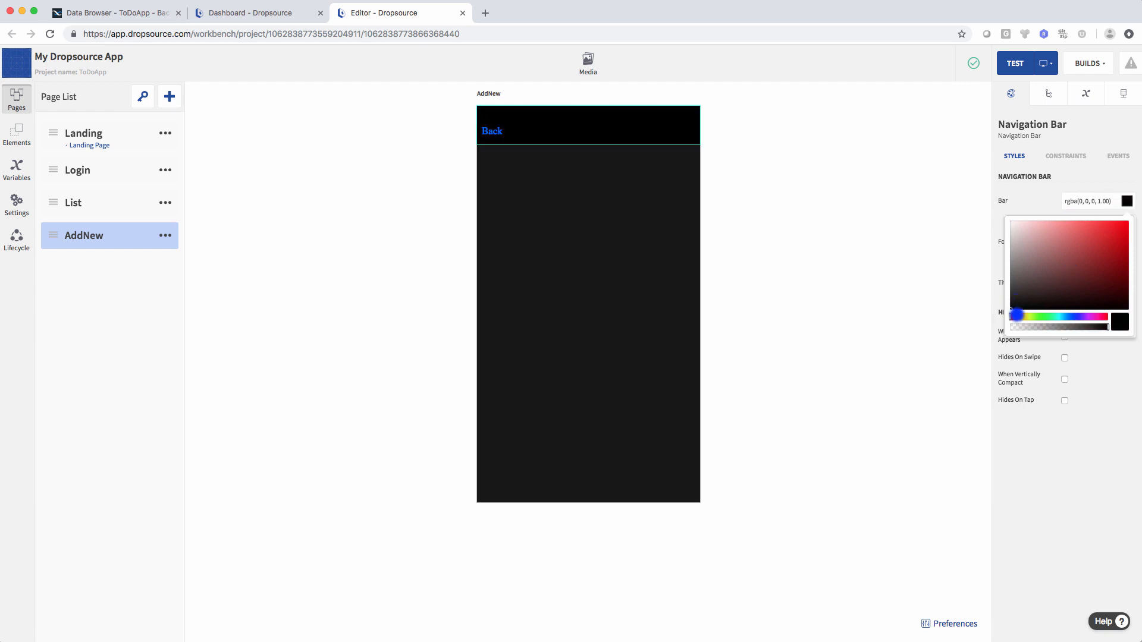
{"action": "left_click", "coordinate": [1076, 448]}
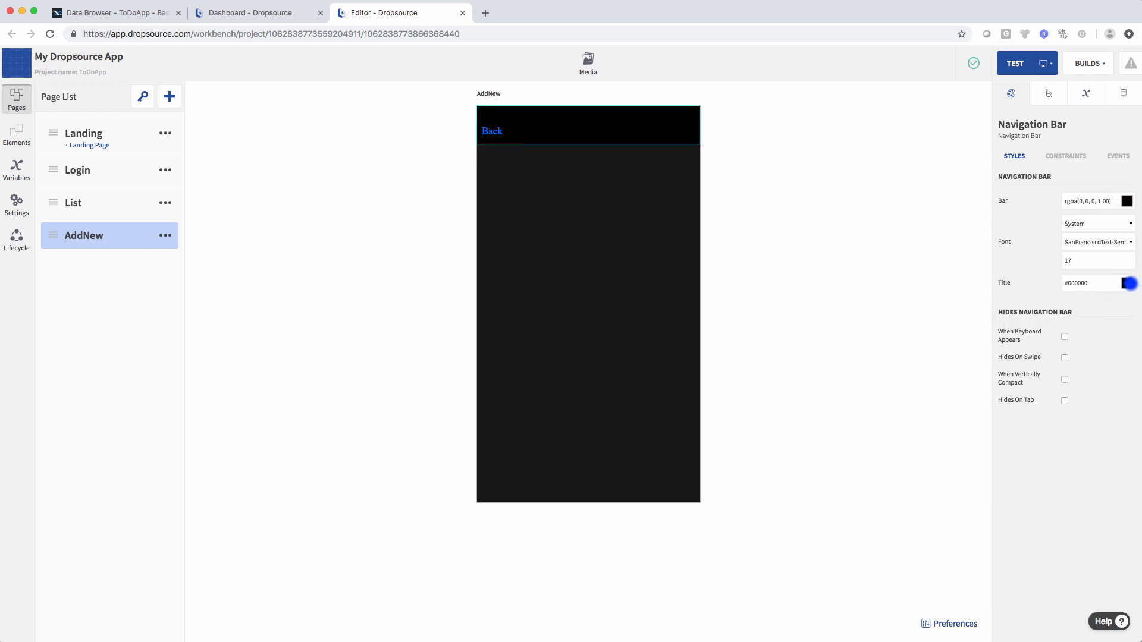
- Set the navigation title to white in SanFranciscoText-Medium font
{"action": "left_click", "coordinate": [1128, 283]}
{"action": "left_click_drag", "start_coordinate": [1096, 326], "coordinate": [1007, 301]}
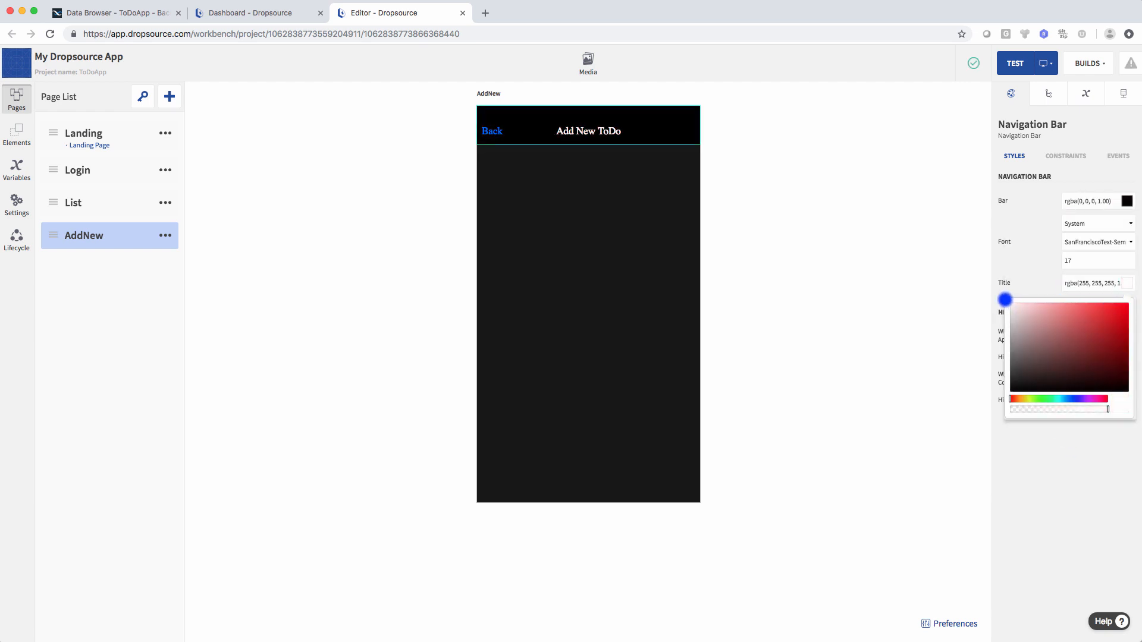
{"action": "left_click", "coordinate": [1029, 219]}
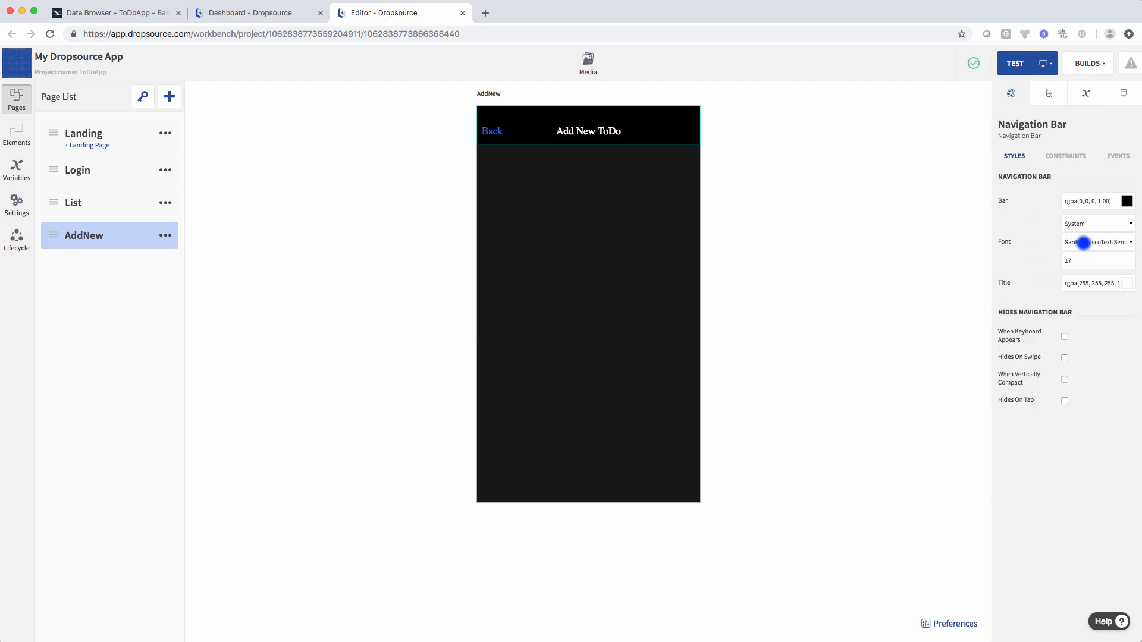
{"action": "left_click", "coordinate": [1084, 243]}
{"action": "left_click", "coordinate": [1085, 224]}
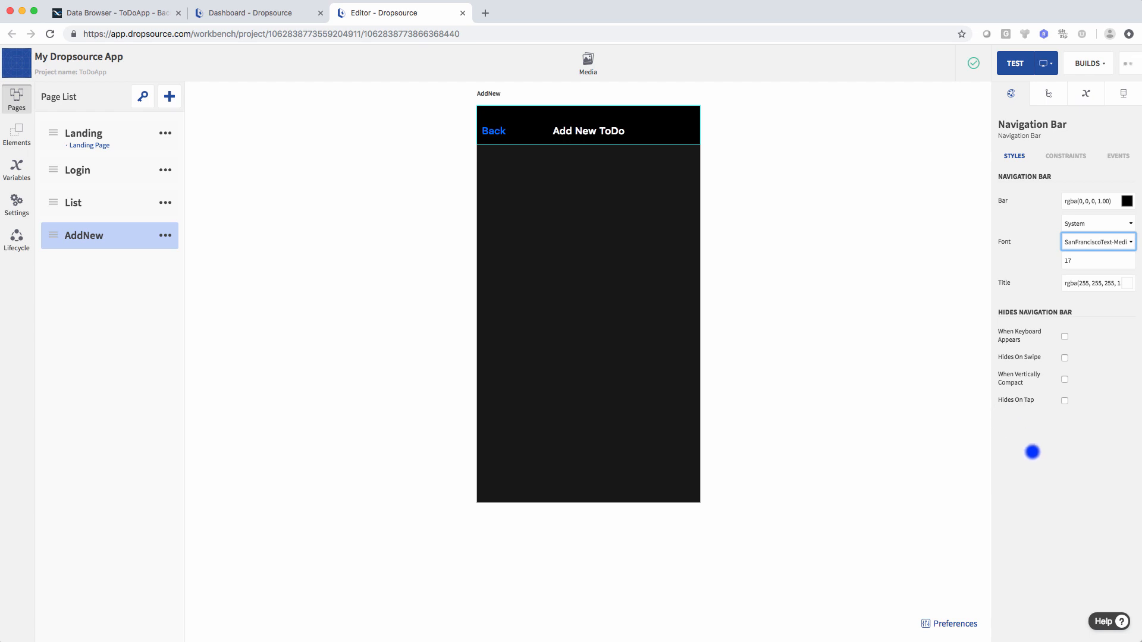
{"action": "left_click", "coordinate": [934, 439]}
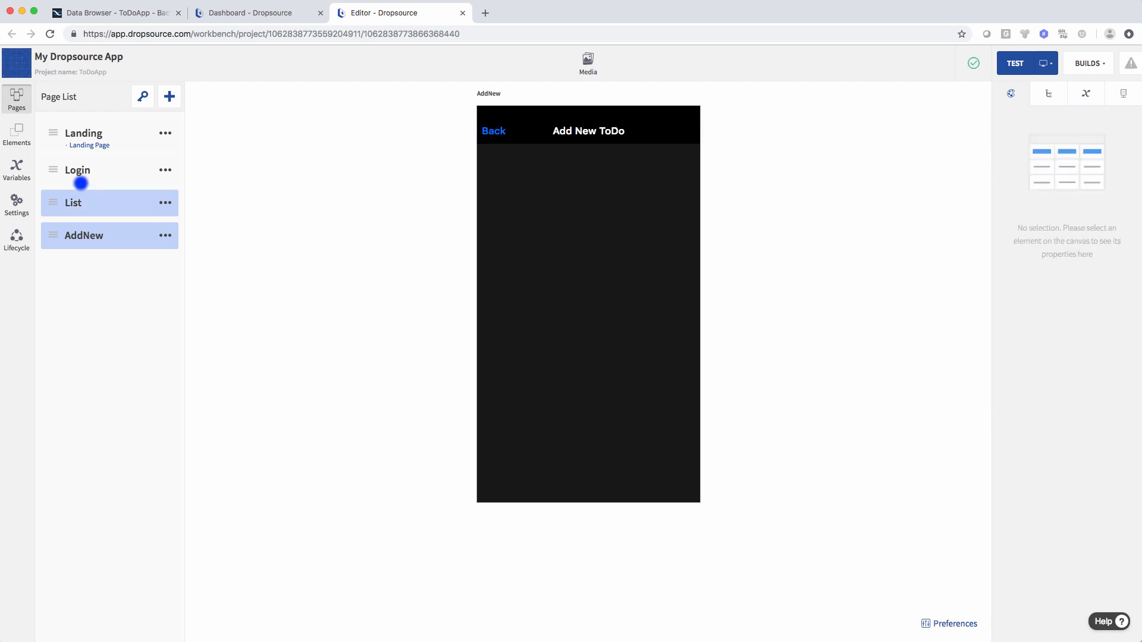
- Place a Text View below the navigation bar, widened to the right edge and made taller
{"action": "left_click", "coordinate": [17, 134]}
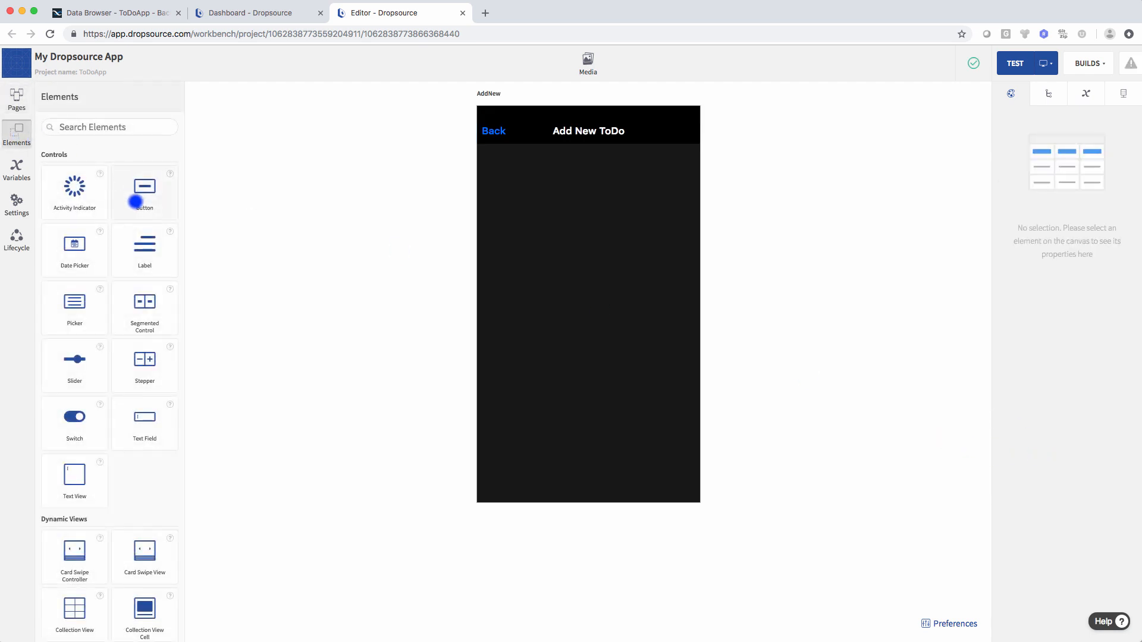
{"action": "scroll", "coordinate": [143, 278], "scroll_direction": "down", "scroll_amount": 3}
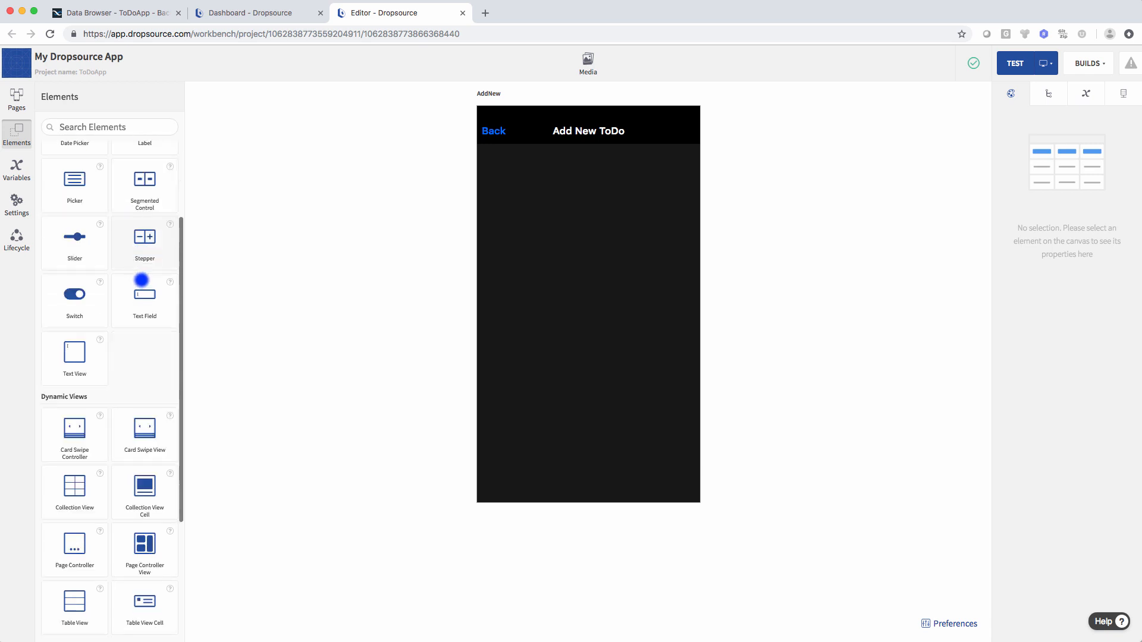
{"action": "scroll", "coordinate": [142, 279], "scroll_direction": "down", "scroll_amount": 3}
{"action": "scroll", "coordinate": [143, 280], "scroll_direction": "up", "scroll_amount": 5}
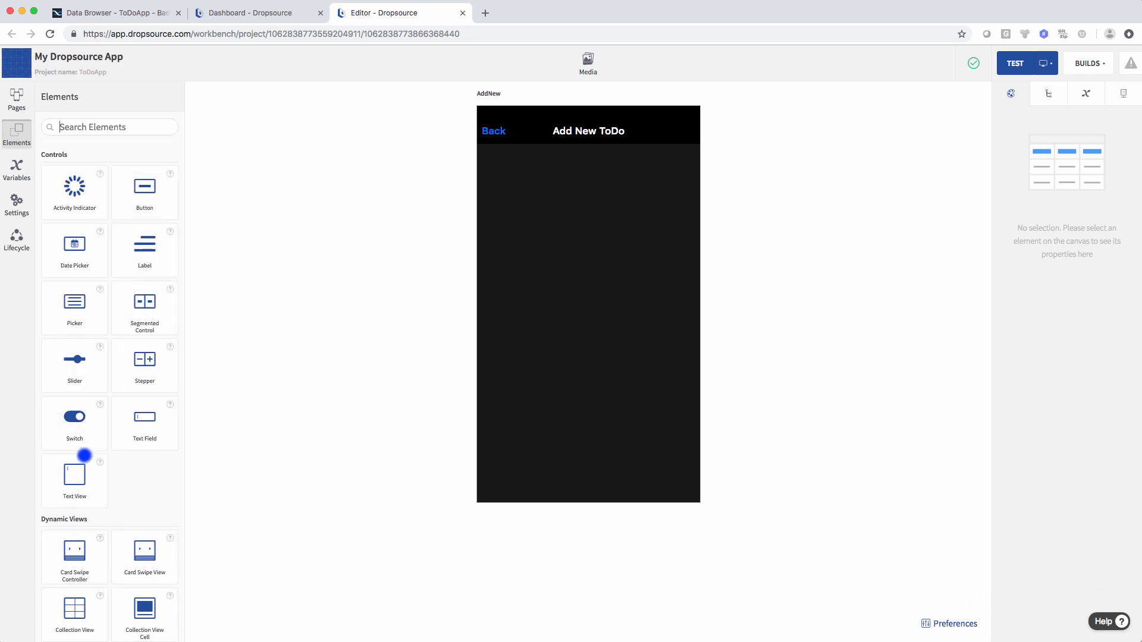
{"action": "left_click_drag", "start_coordinate": [76, 479], "coordinate": [533, 168]}
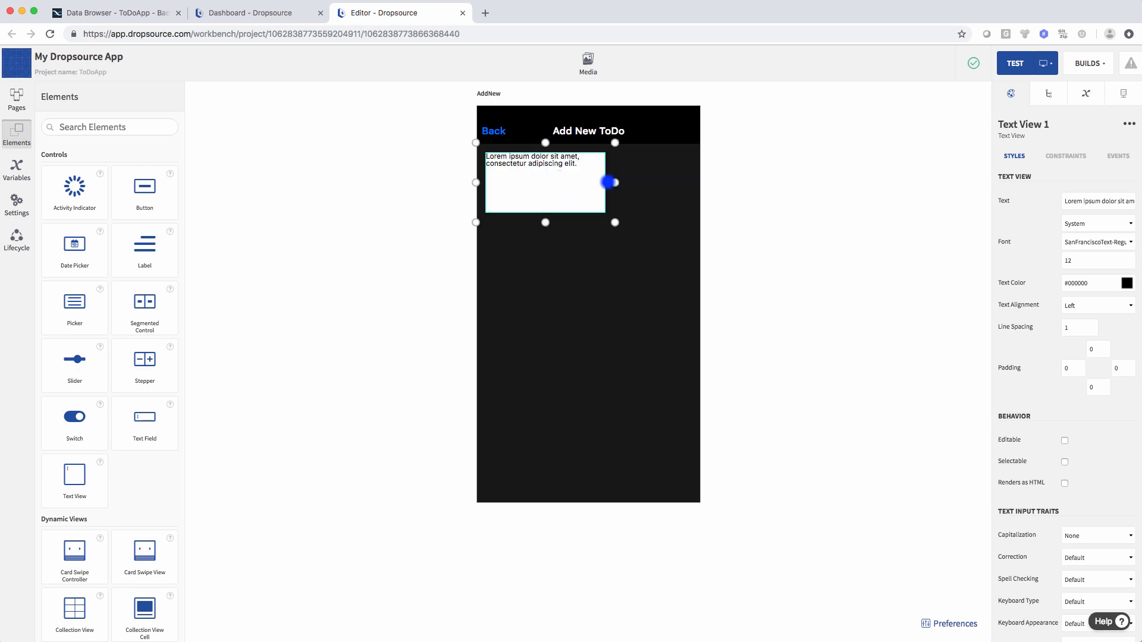
{"action": "left_click_drag", "start_coordinate": [621, 183], "coordinate": [700, 182]}
{"action": "left_click_drag", "start_coordinate": [588, 225], "coordinate": [589, 252]}
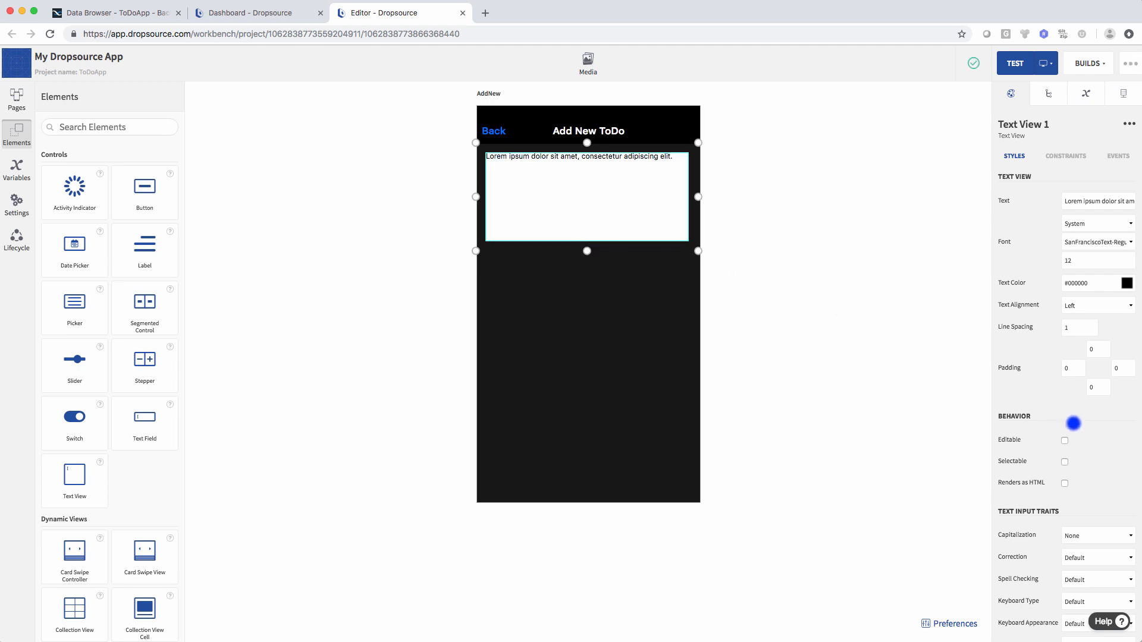
- Make the text view Editable and Selectable and clear its Lorem ipsum placeholder text
{"action": "left_click", "coordinate": [1065, 440]}
{"action": "left_click", "coordinate": [1065, 462]}
{"action": "left_click", "coordinate": [1084, 201]}
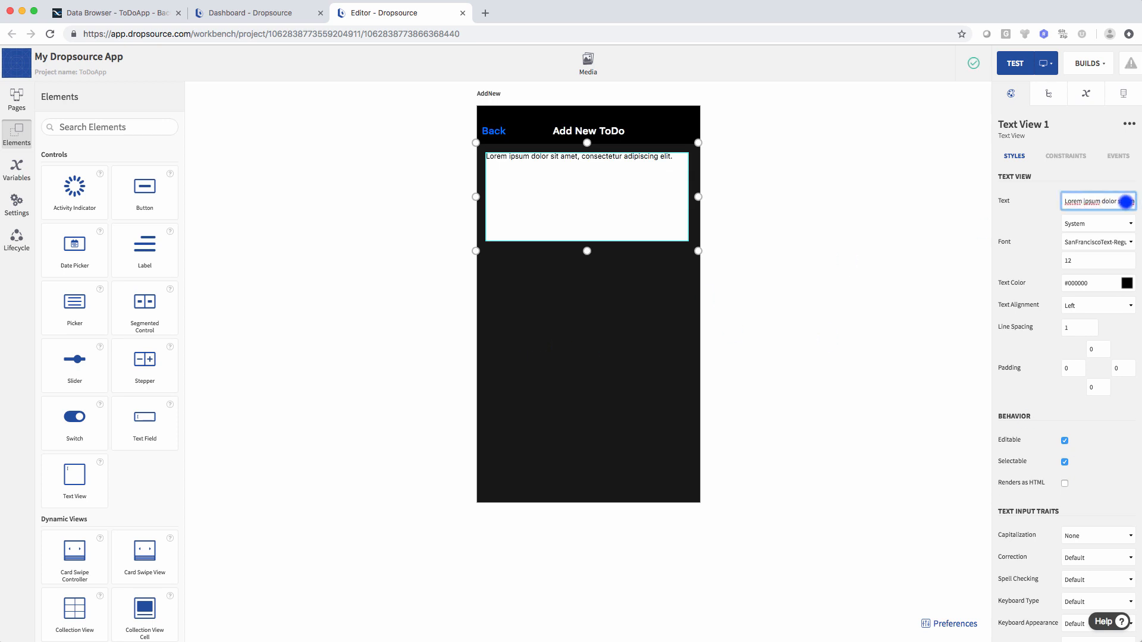
{"action": "triple_click", "coordinate": [1126, 203]}
{"action": "key", "text": "BackSpace"}
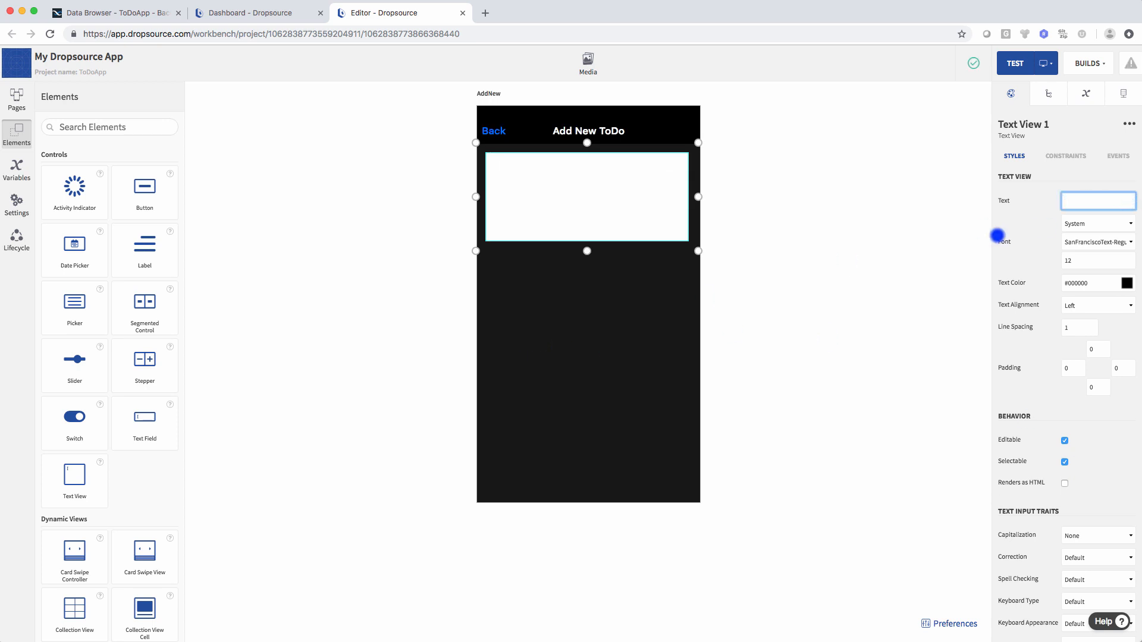
{"action": "left_click", "coordinate": [744, 225]}
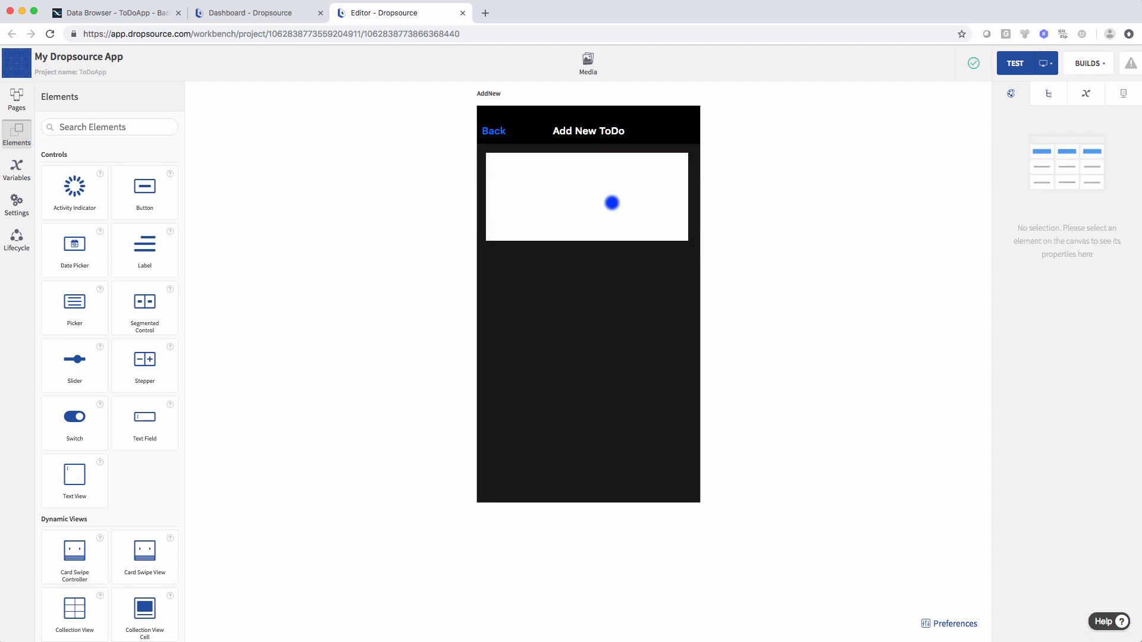
{"action": "left_click", "coordinate": [612, 203]}
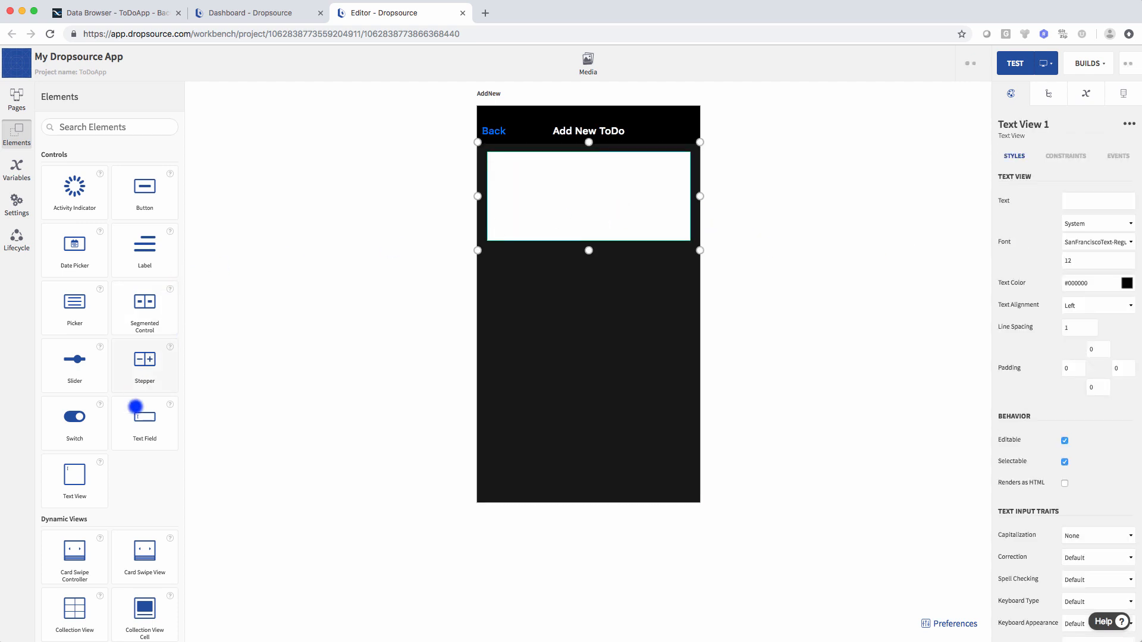
- Place a button beneath the text view and title it SAVE
{"action": "left_click_drag", "start_coordinate": [140, 214], "coordinate": [672, 260]}
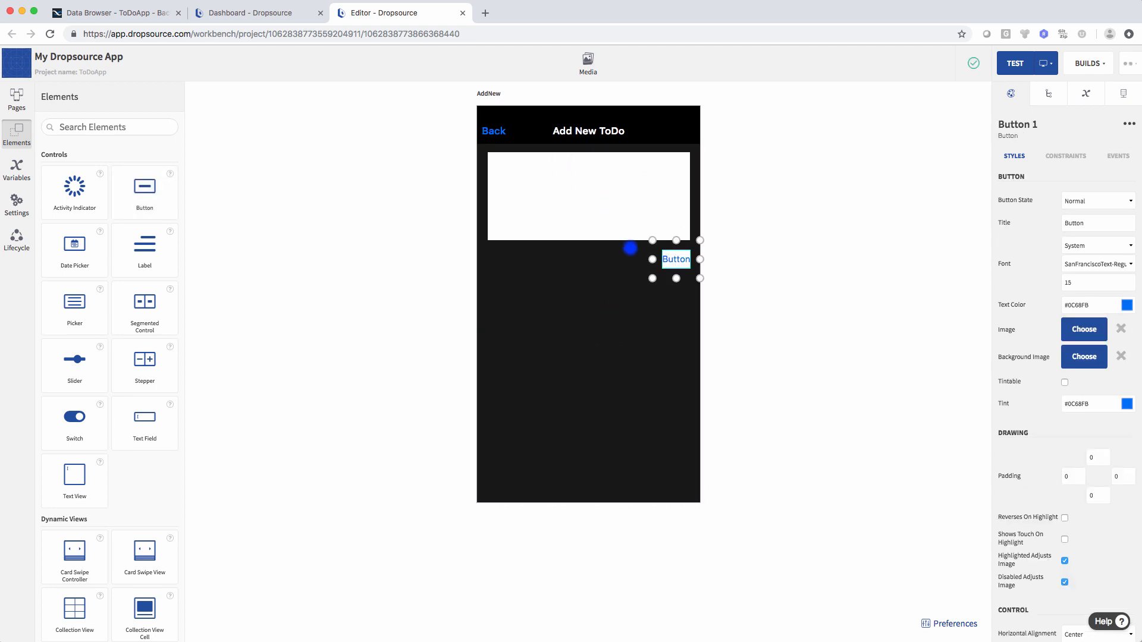
{"action": "double_click", "coordinate": [1110, 223]}
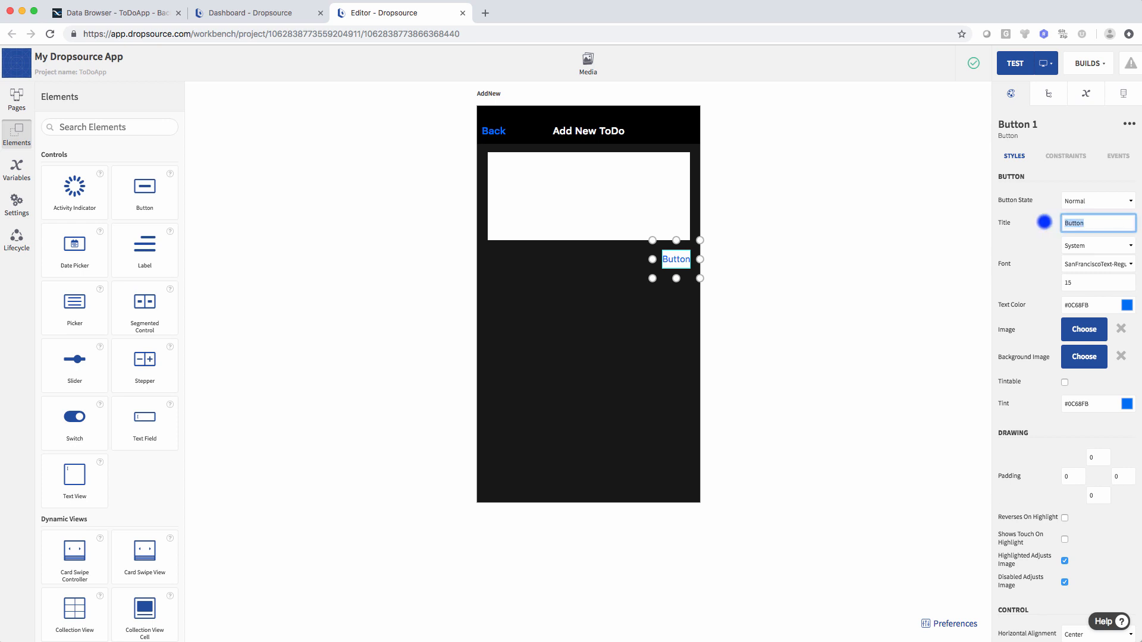
{"action": "type", "text": "SAVE"}
{"action": "left_click", "coordinate": [979, 235]}
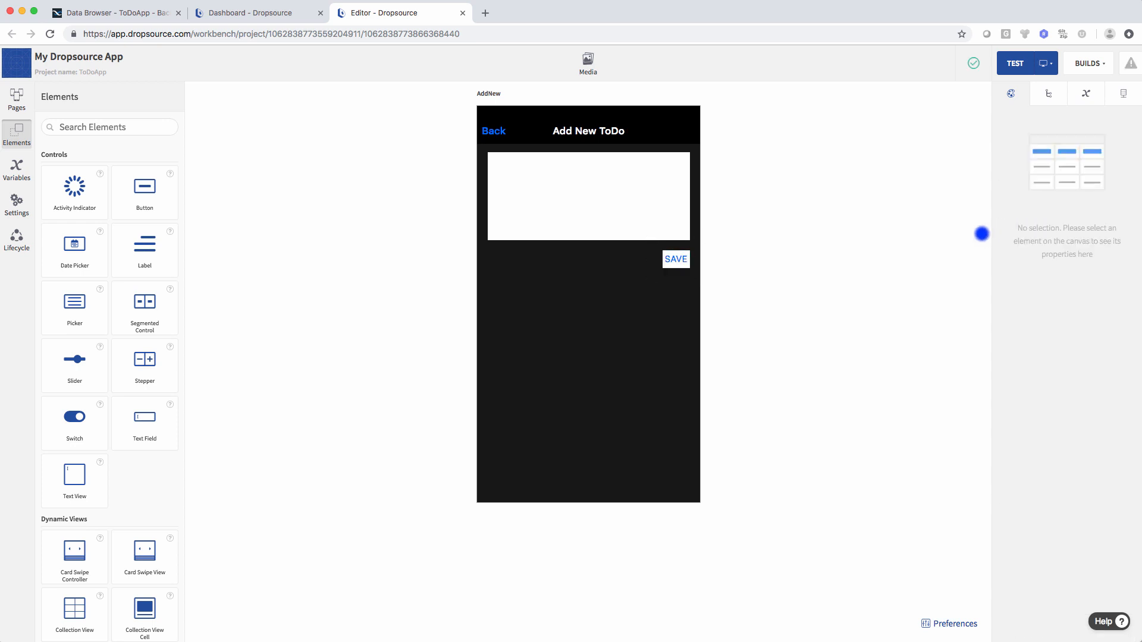
{"action": "left_click", "coordinate": [678, 264]}
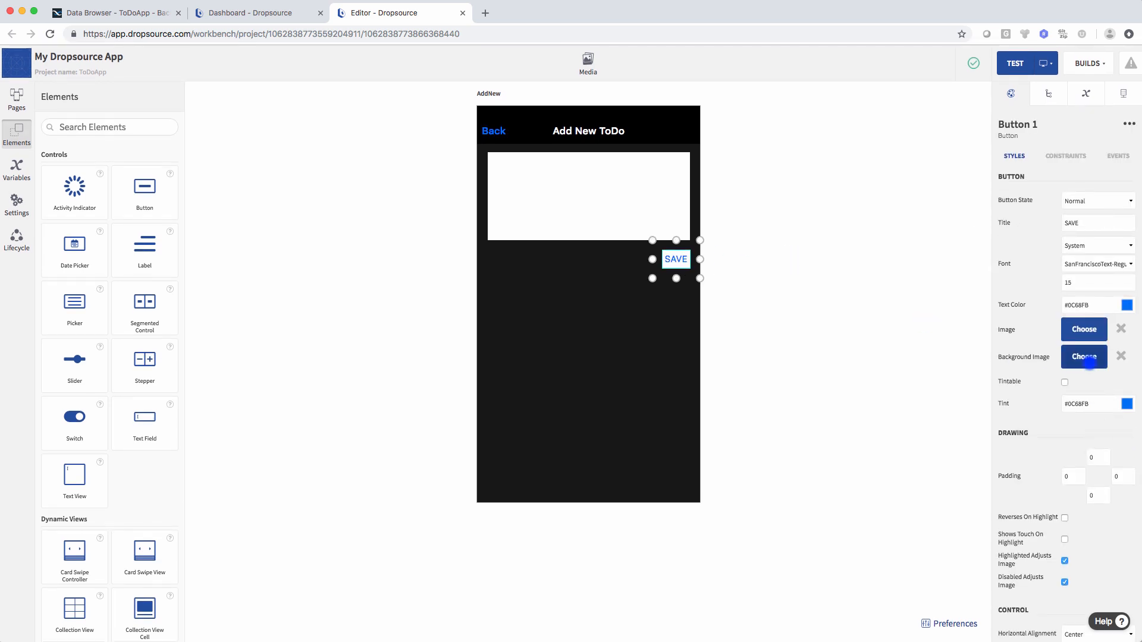
- Give the SAVE button a blue background and white text colour
{"action": "scroll", "coordinate": [1101, 458], "scroll_direction": "down", "scroll_amount": 2}
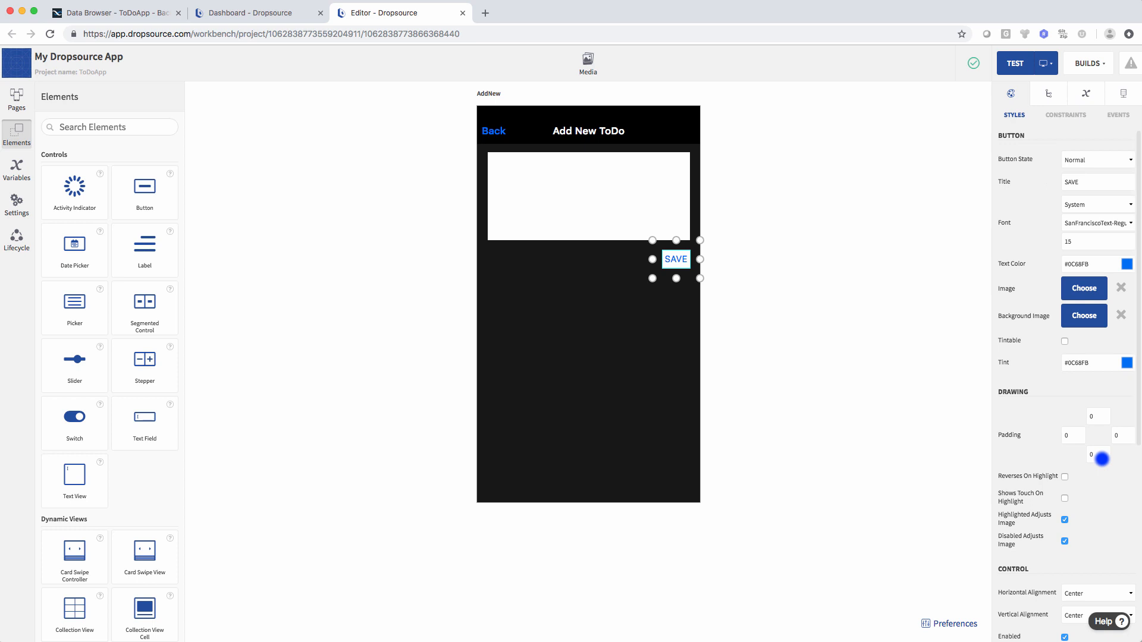
{"action": "scroll", "coordinate": [1102, 456], "scroll_direction": "down", "scroll_amount": 5}
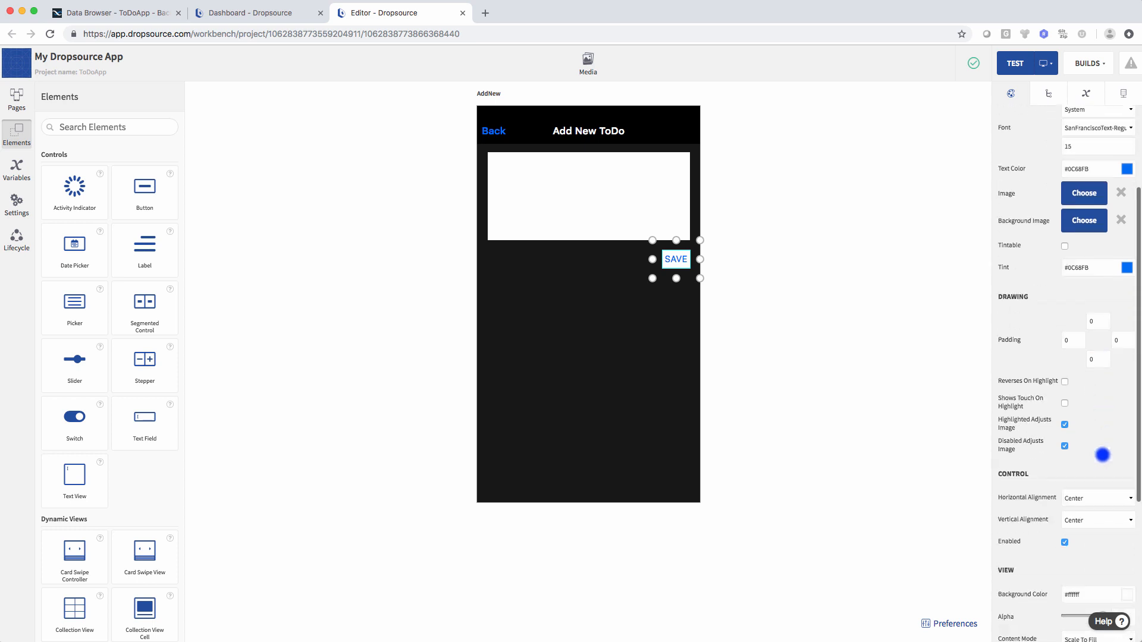
{"action": "left_click", "coordinate": [1124, 469]}
{"action": "left_click", "coordinate": [1101, 464]}
{"action": "left_click_drag", "start_coordinate": [1078, 563], "coordinate": [1073, 563]}
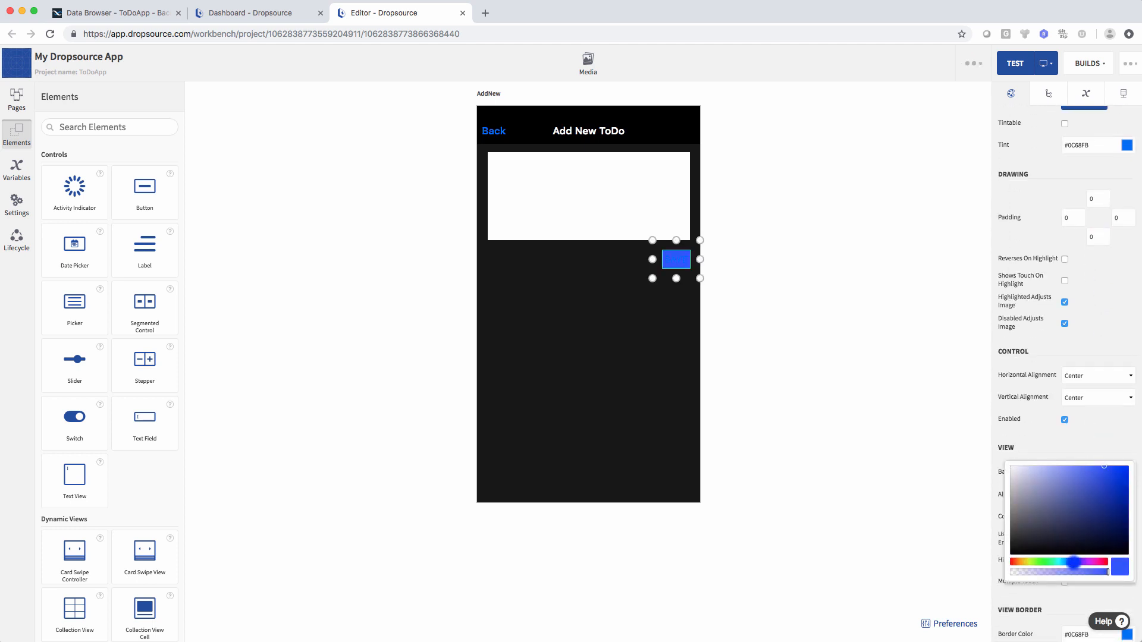
{"action": "left_click", "coordinate": [1111, 467]}
{"action": "scroll", "coordinate": [1105, 333], "scroll_direction": "up", "scroll_amount": 6}
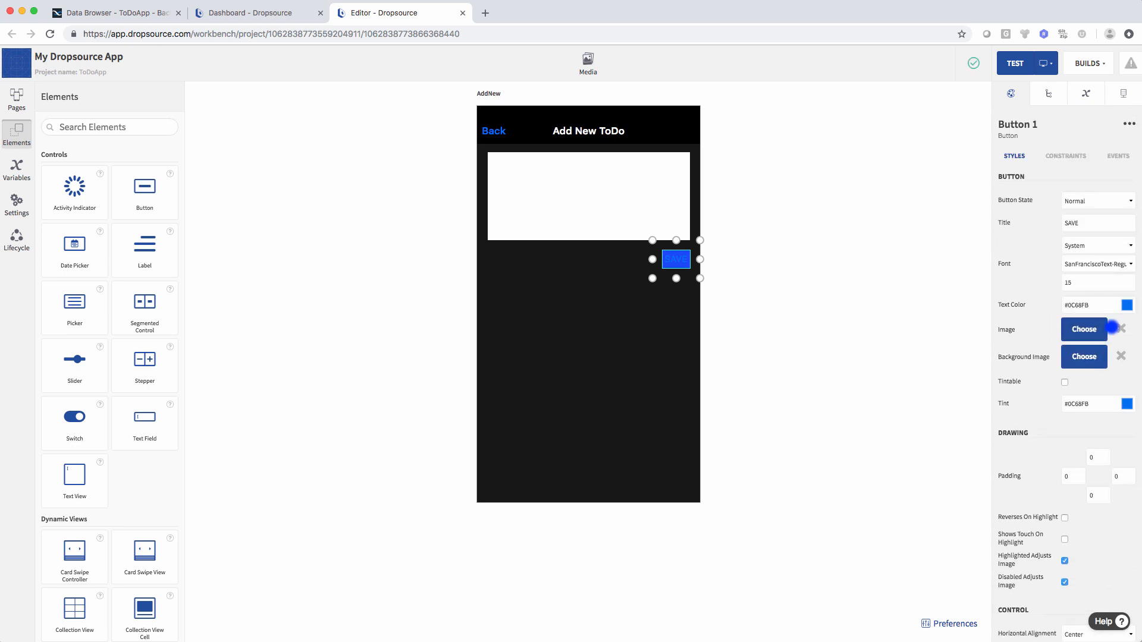
{"action": "left_click", "coordinate": [1130, 305]}
{"action": "left_click", "coordinate": [1005, 323]}
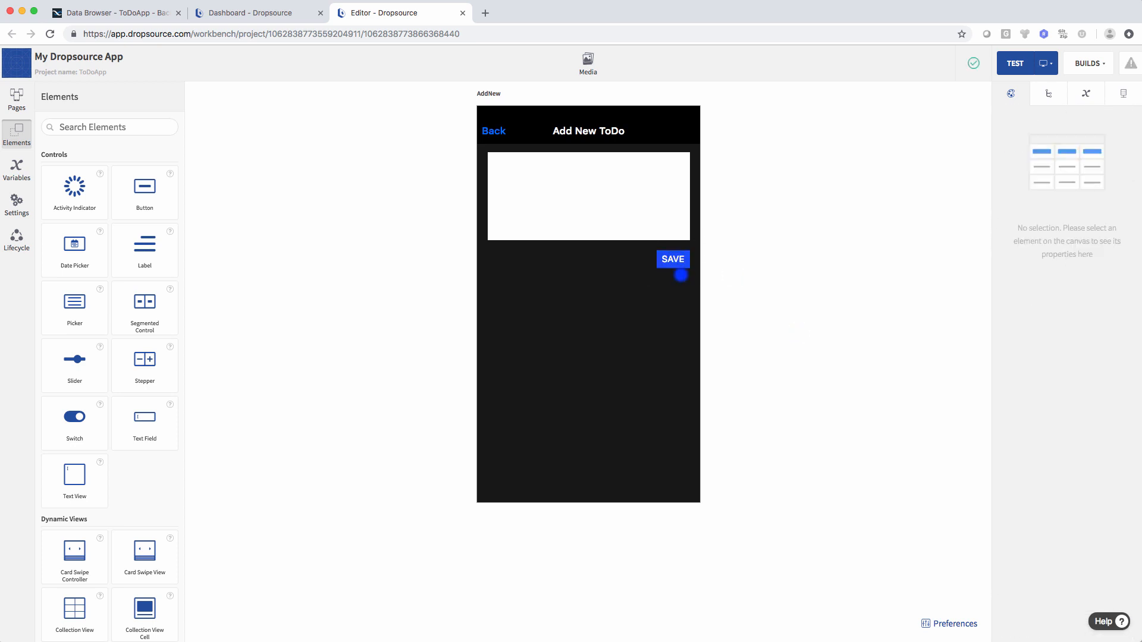
{"action": "left_click", "coordinate": [765, 289]}
- Add the POST /data/ToDoItems request to AddNew and bind its title parameter to the text box
{"action": "left_click", "coordinate": [1123, 93]}
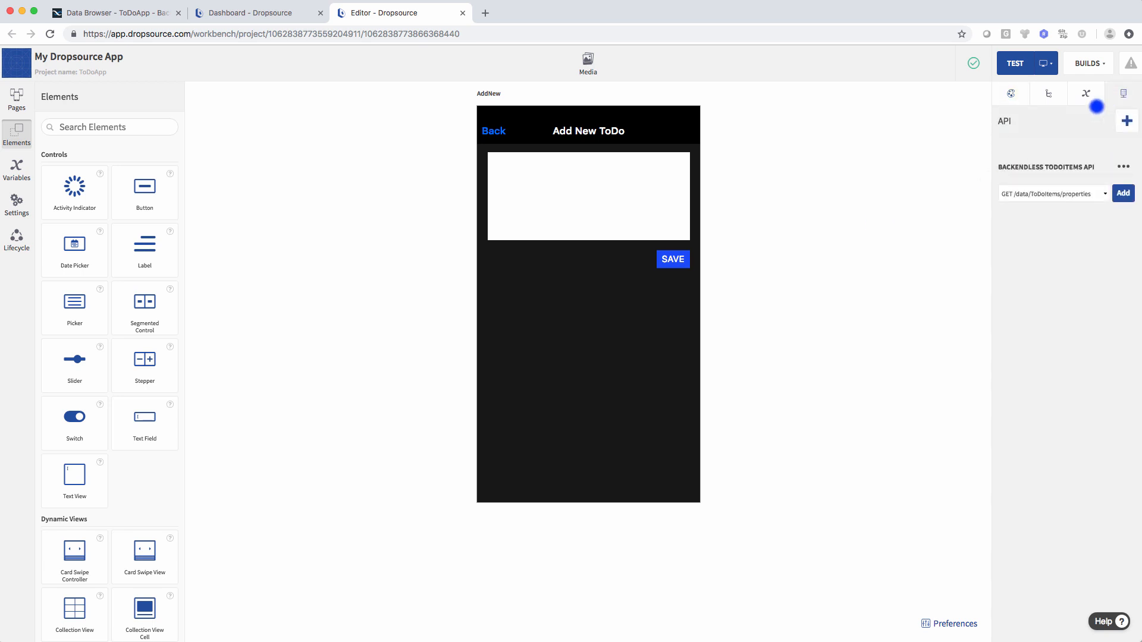
{"action": "left_click", "coordinate": [1047, 193]}
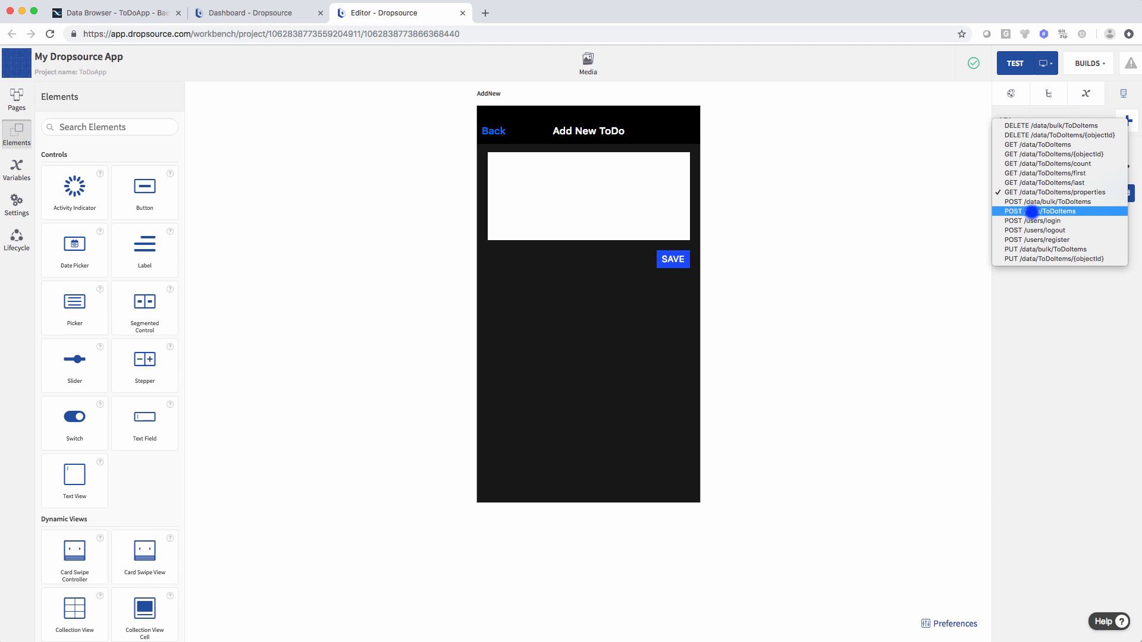
{"action": "left_click", "coordinate": [1058, 211]}
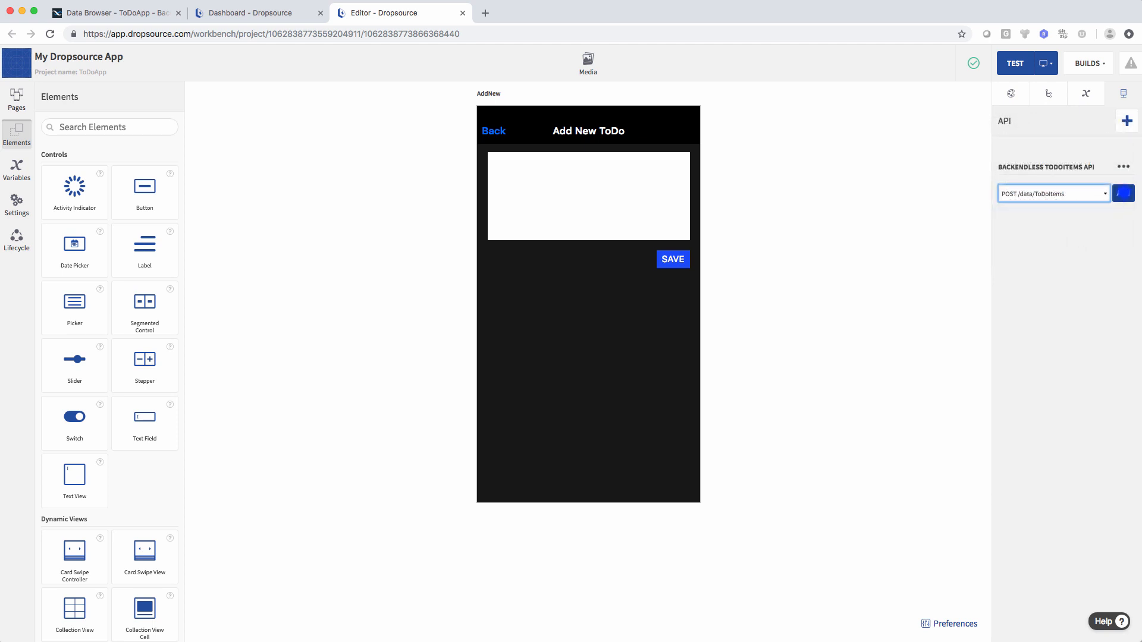
{"action": "left_click", "coordinate": [1123, 193]}
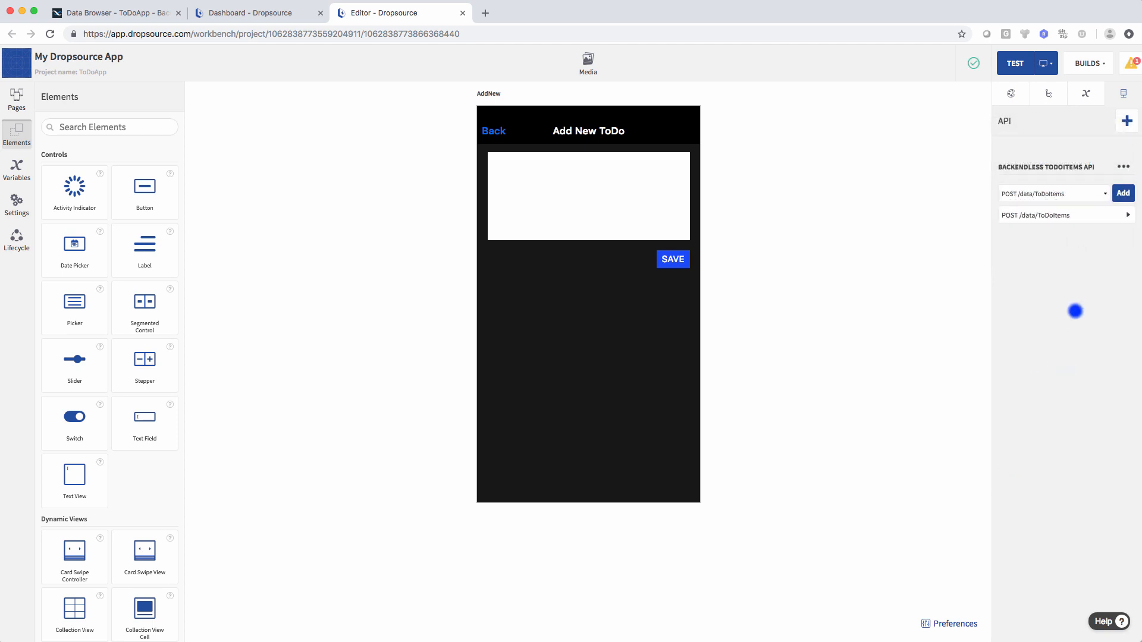
{"action": "left_click", "coordinate": [1074, 215]}
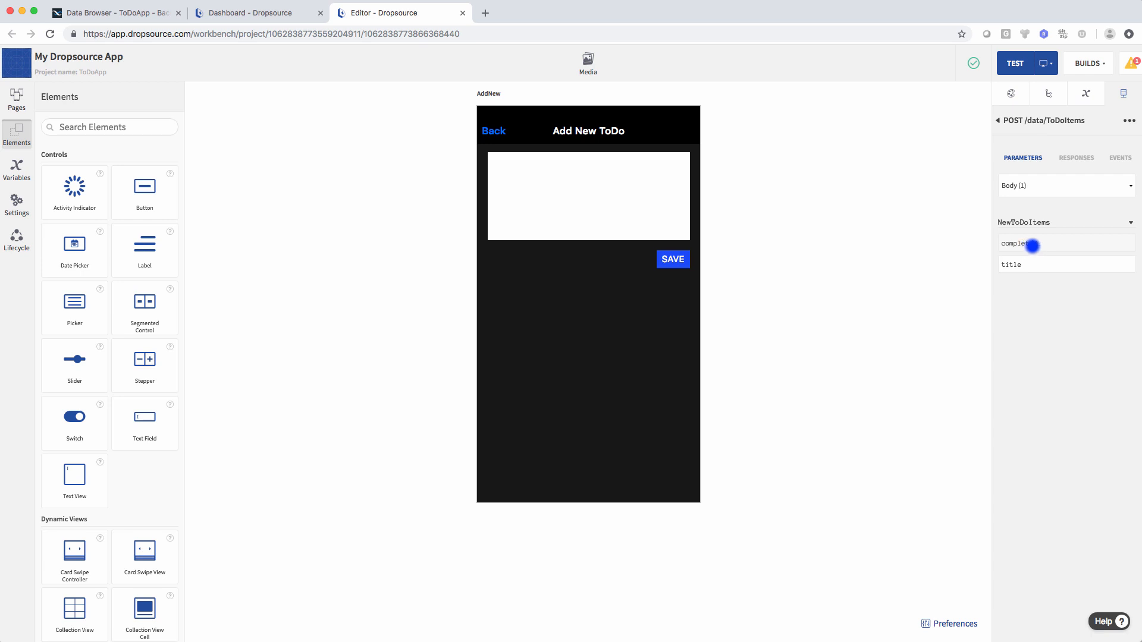
{"action": "left_click_drag", "start_coordinate": [1032, 265], "coordinate": [663, 196]}
{"action": "left_click", "coordinate": [674, 261]}
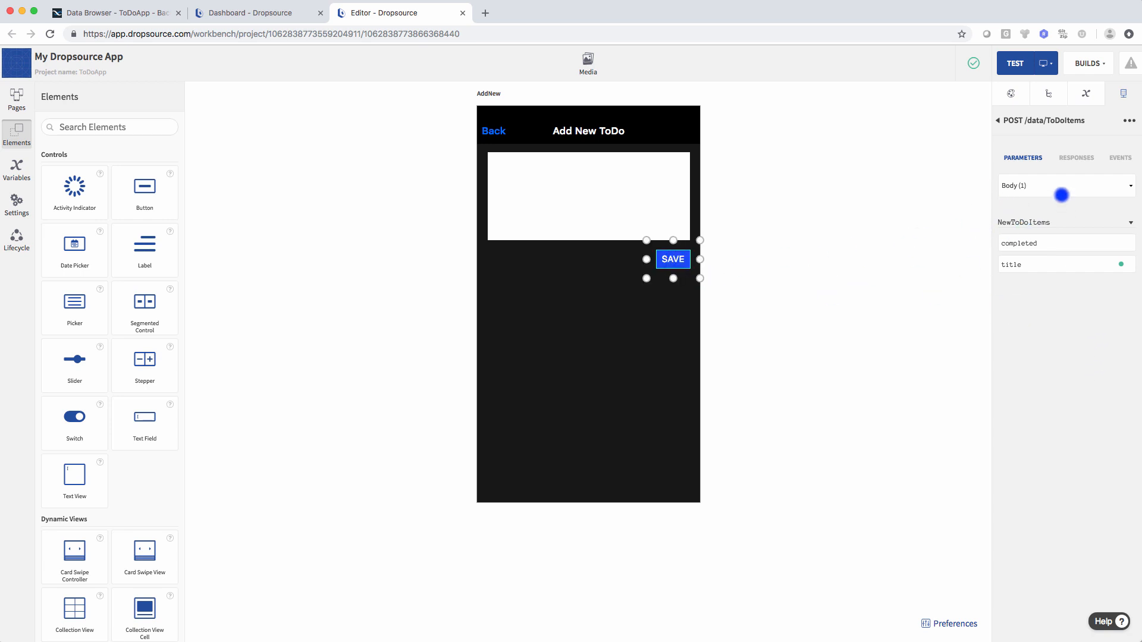
{"action": "left_click", "coordinate": [1009, 95]}
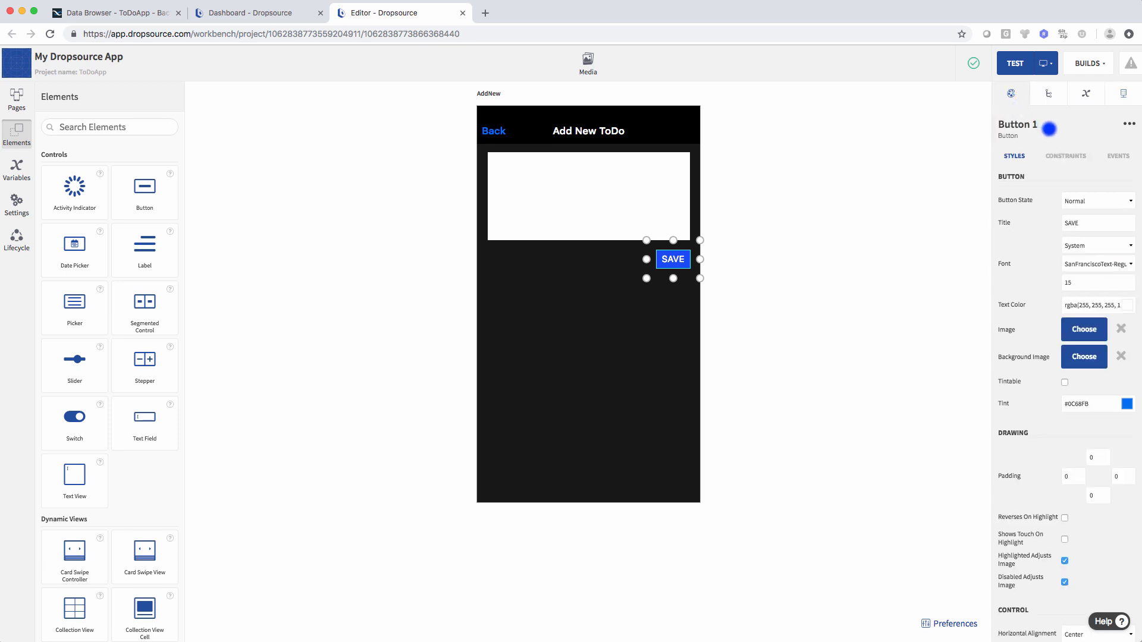
- Give the SAVE button's Tapped event a Run API Request action for POST /data/ToDoItems
{"action": "left_click", "coordinate": [1117, 156]}
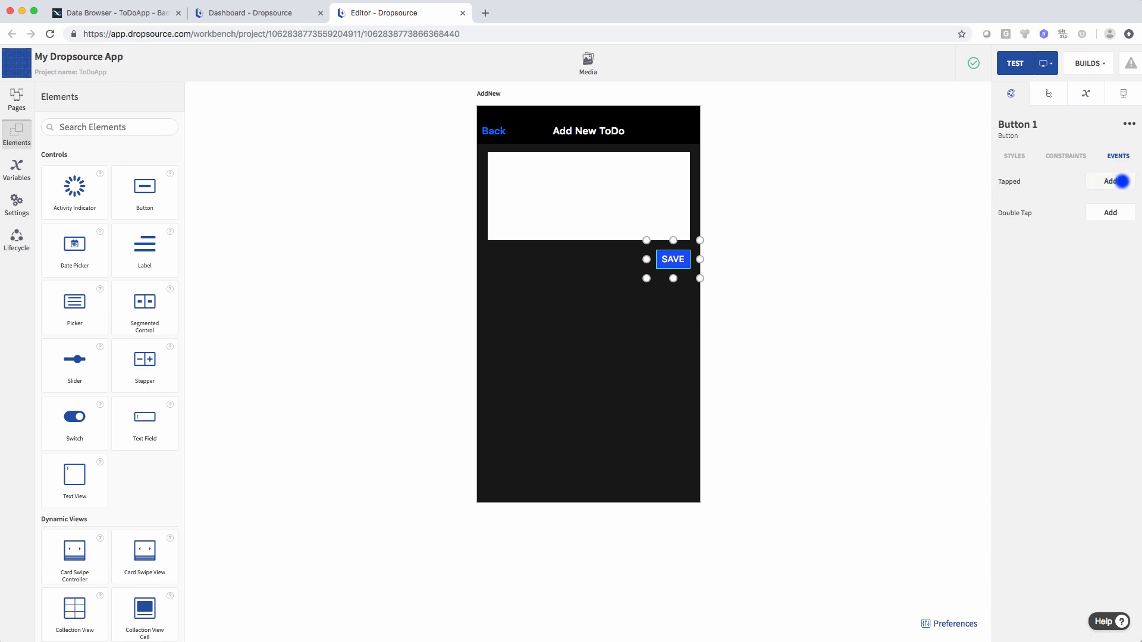
{"action": "left_click", "coordinate": [1121, 181]}
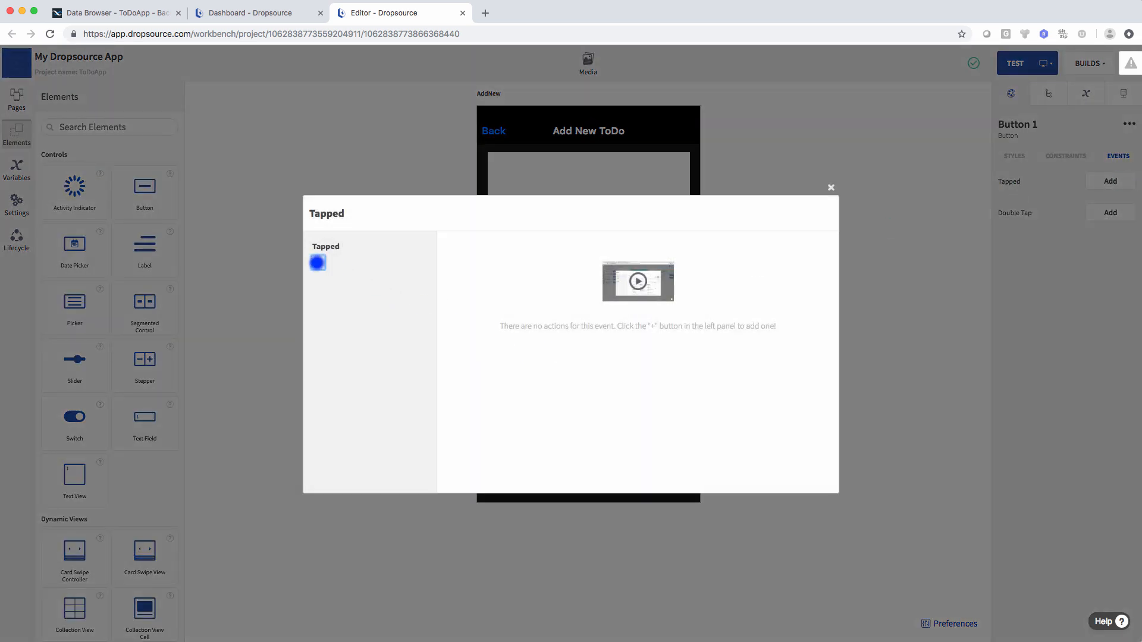
{"action": "left_click", "coordinate": [318, 263]}
{"action": "left_click", "coordinate": [684, 252]}
{"action": "type", "text": "api"}
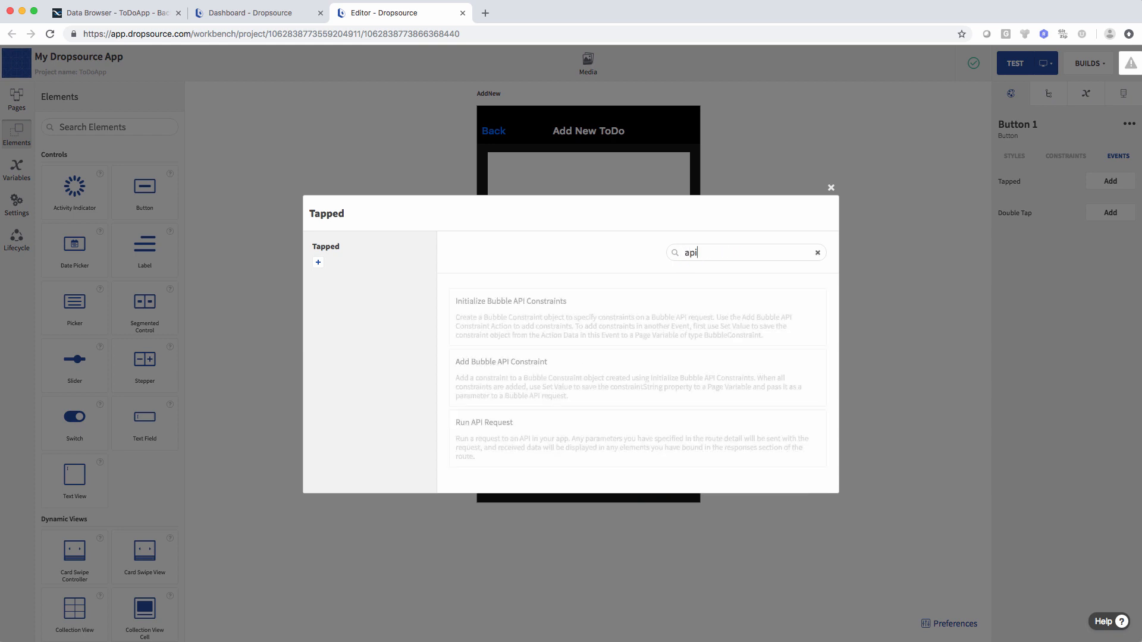
{"action": "left_click", "coordinate": [588, 425]}
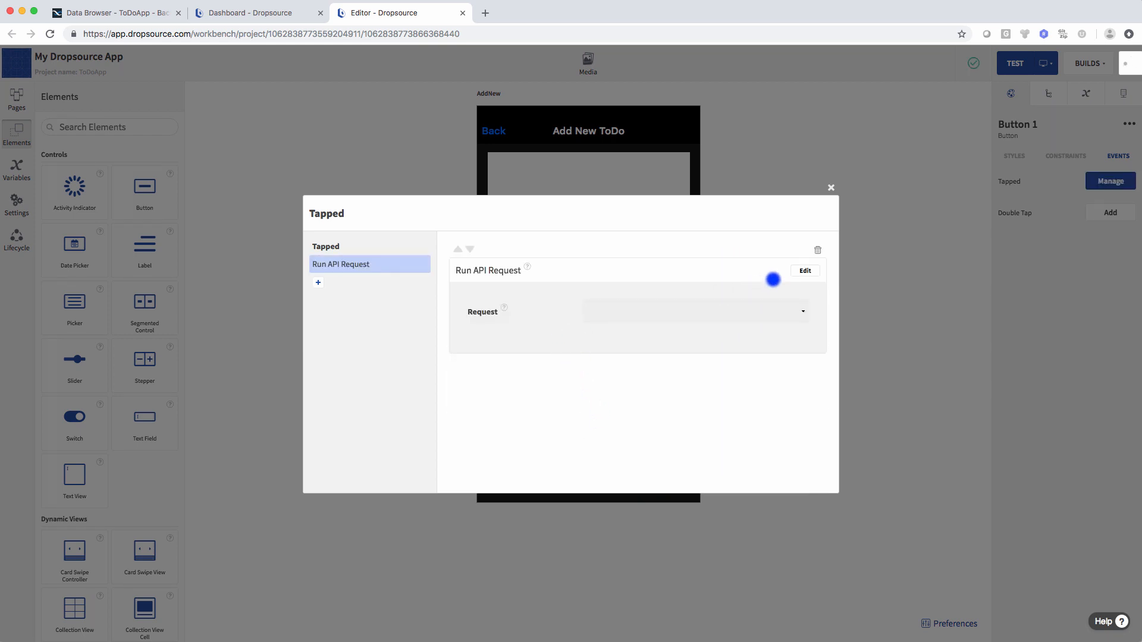
{"action": "left_click", "coordinate": [804, 271]}
{"action": "left_click", "coordinate": [673, 310]}
{"action": "left_click", "coordinate": [634, 358]}
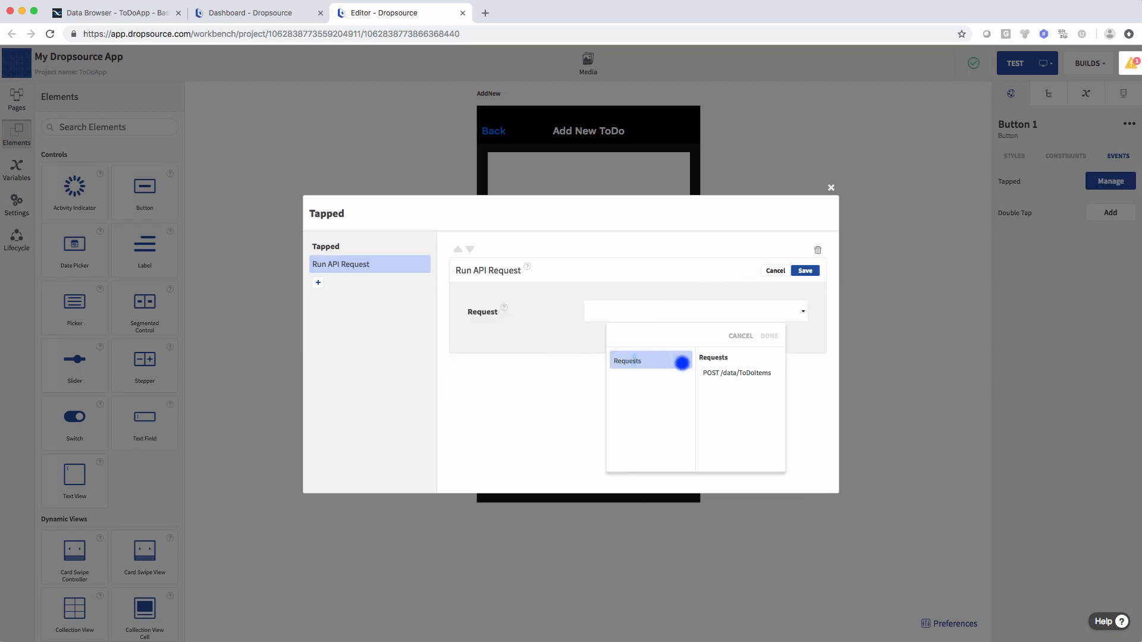
{"action": "left_click", "coordinate": [769, 336]}
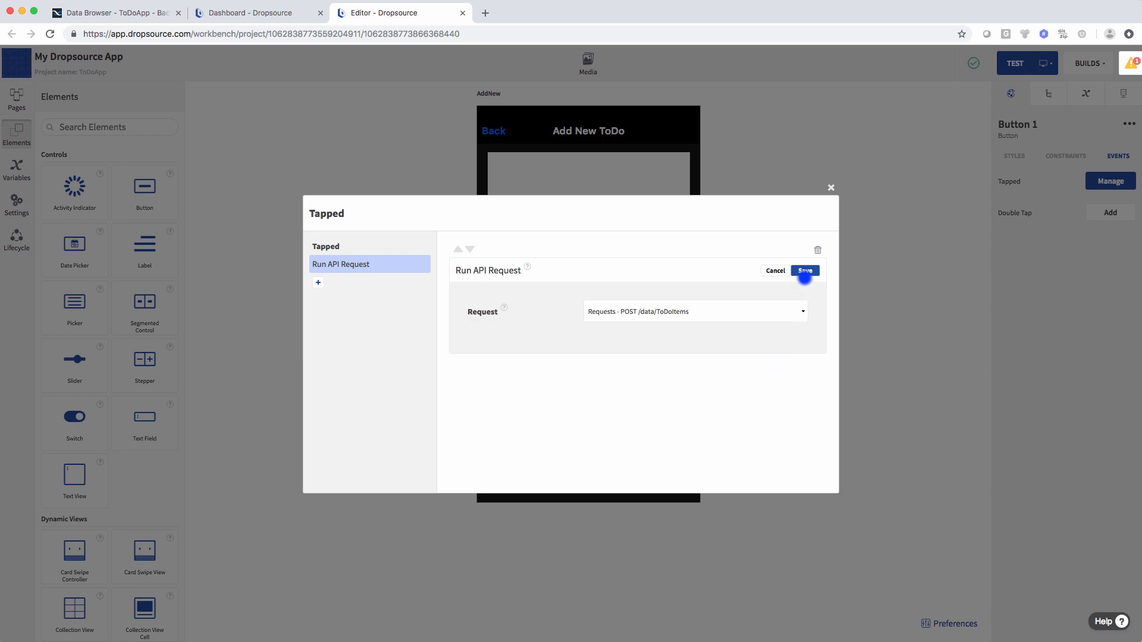
{"action": "left_click", "coordinate": [804, 270]}
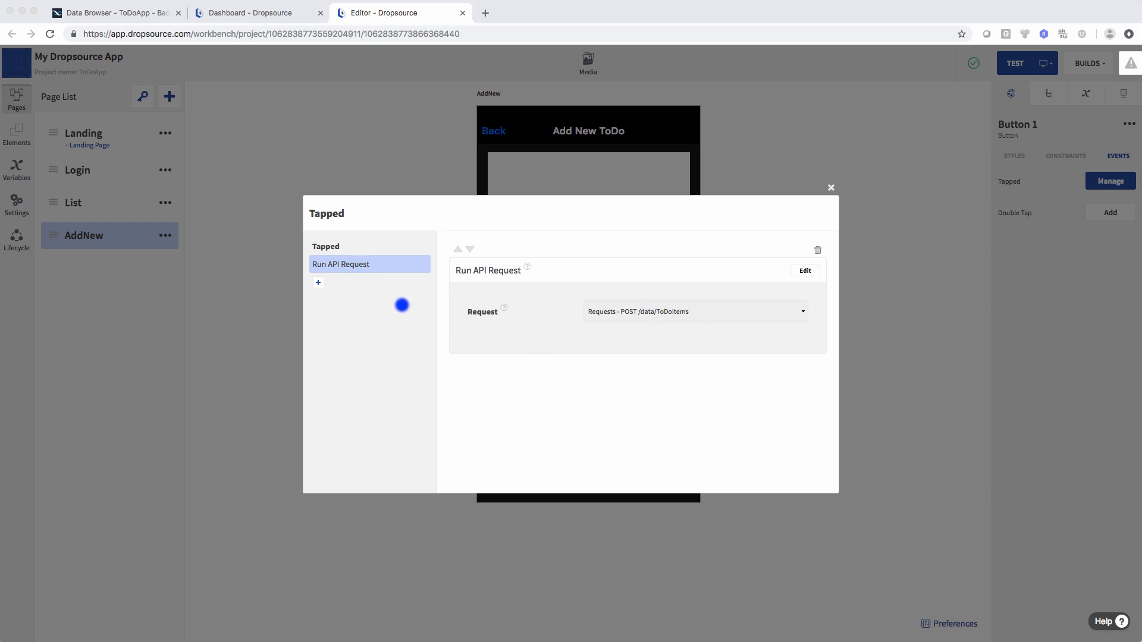
- Follow it with a Go Back a Page action, Page Presented Modally false, and close the dialog
{"action": "left_click", "coordinate": [315, 283]}
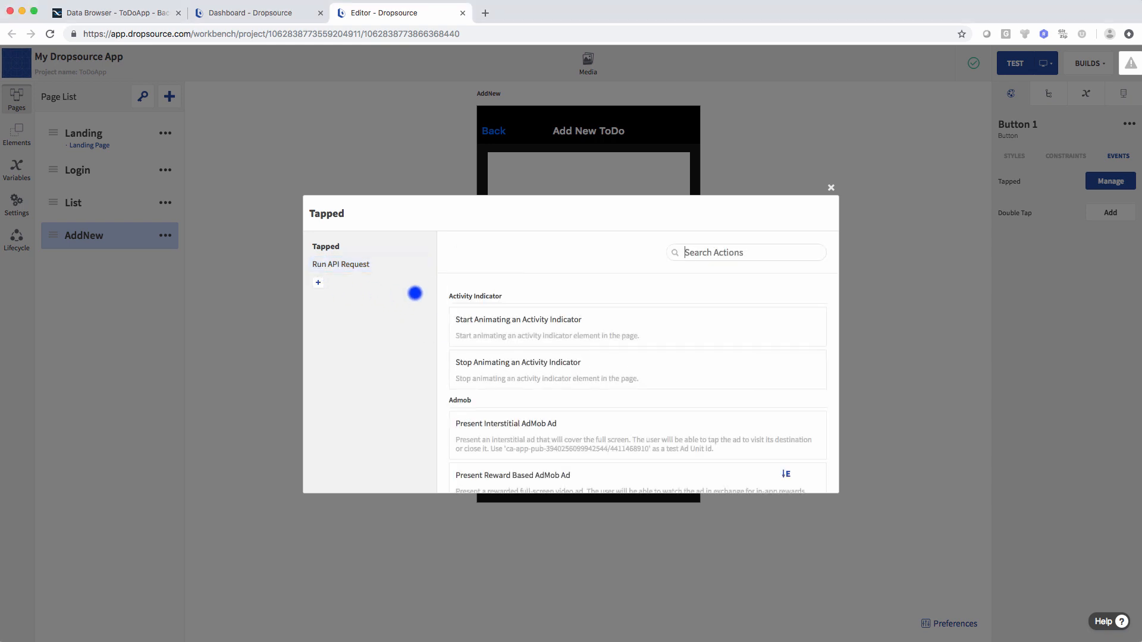
{"action": "type", "text": "page"}
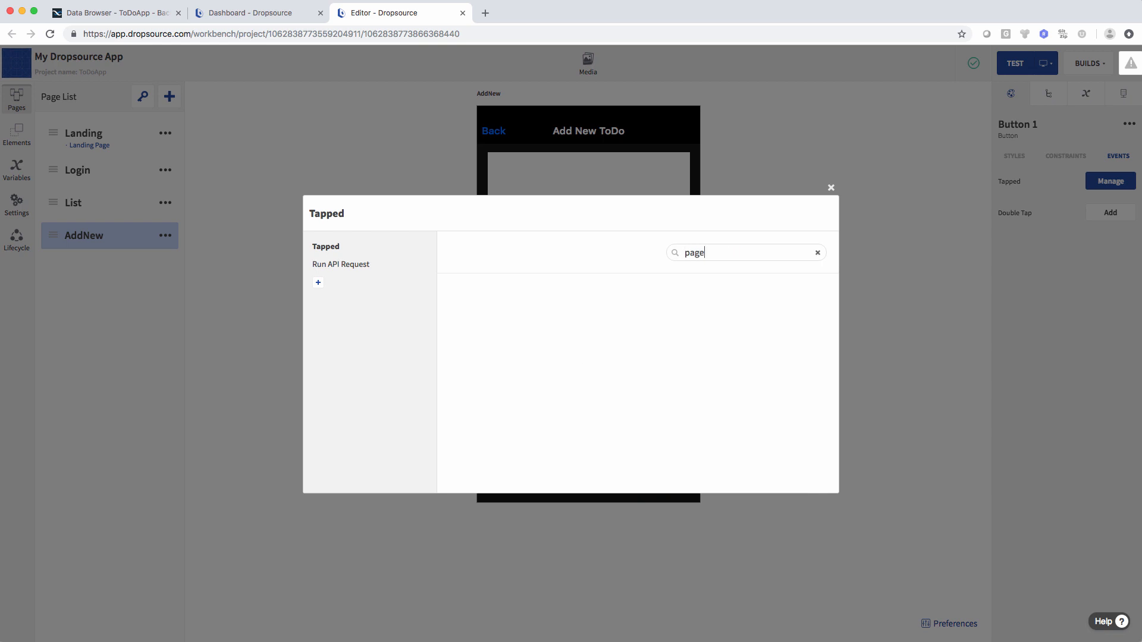
{"action": "scroll", "coordinate": [662, 360], "scroll_direction": "down", "scroll_amount": 5}
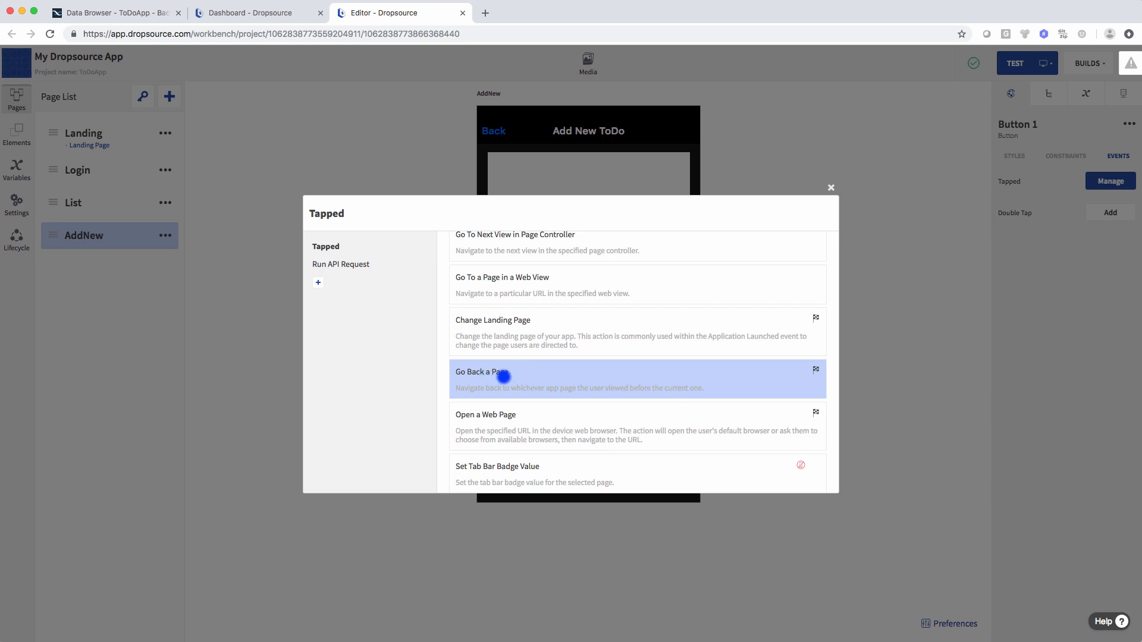
{"action": "left_click", "coordinate": [503, 376]}
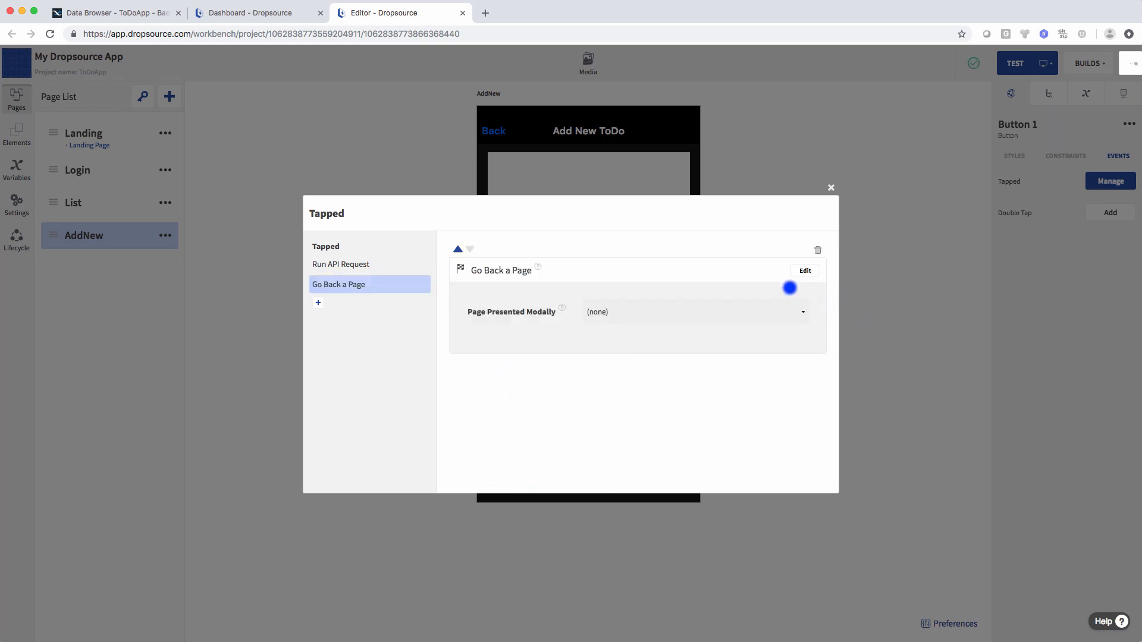
{"action": "left_click", "coordinate": [805, 271]}
{"action": "left_click", "coordinate": [667, 312]}
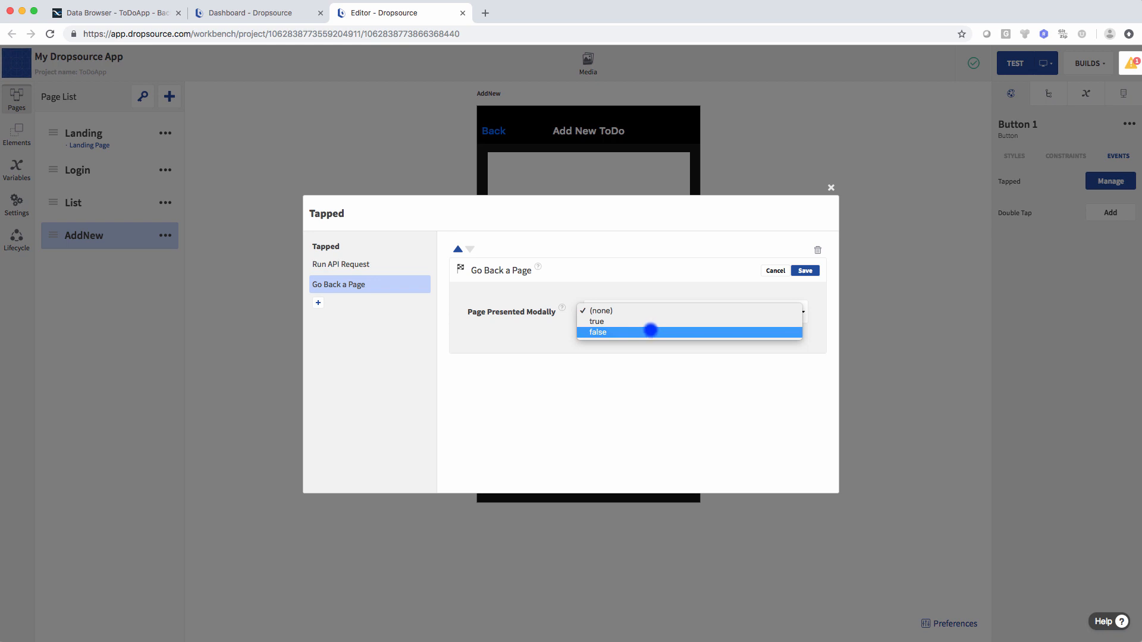
{"action": "left_click", "coordinate": [650, 332]}
{"action": "left_click", "coordinate": [806, 271]}
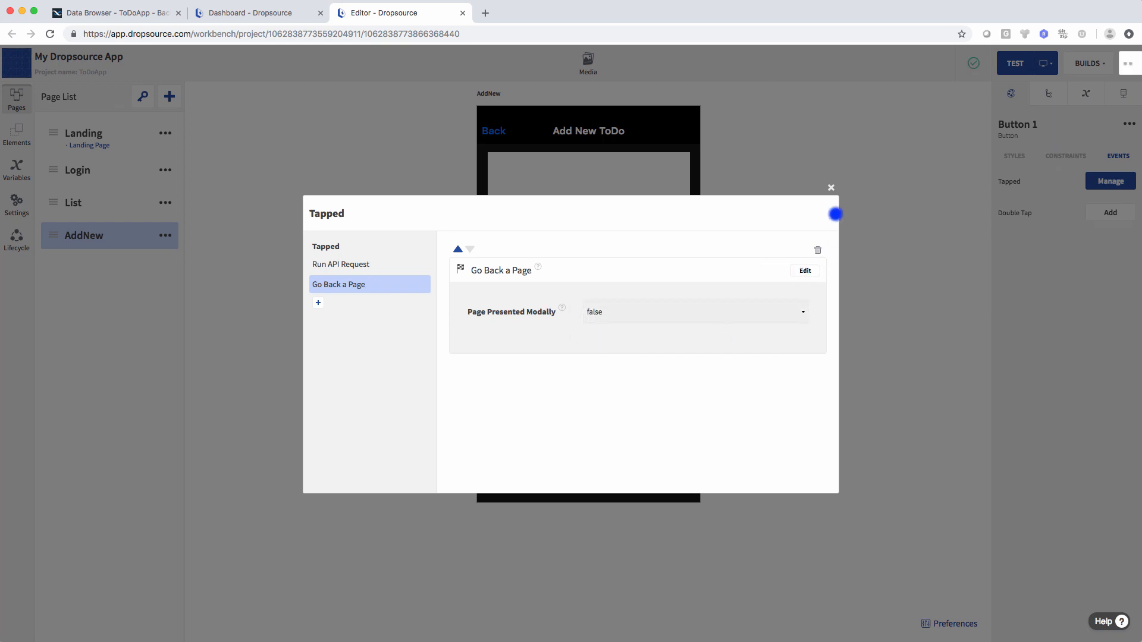
{"action": "left_click", "coordinate": [830, 187]}
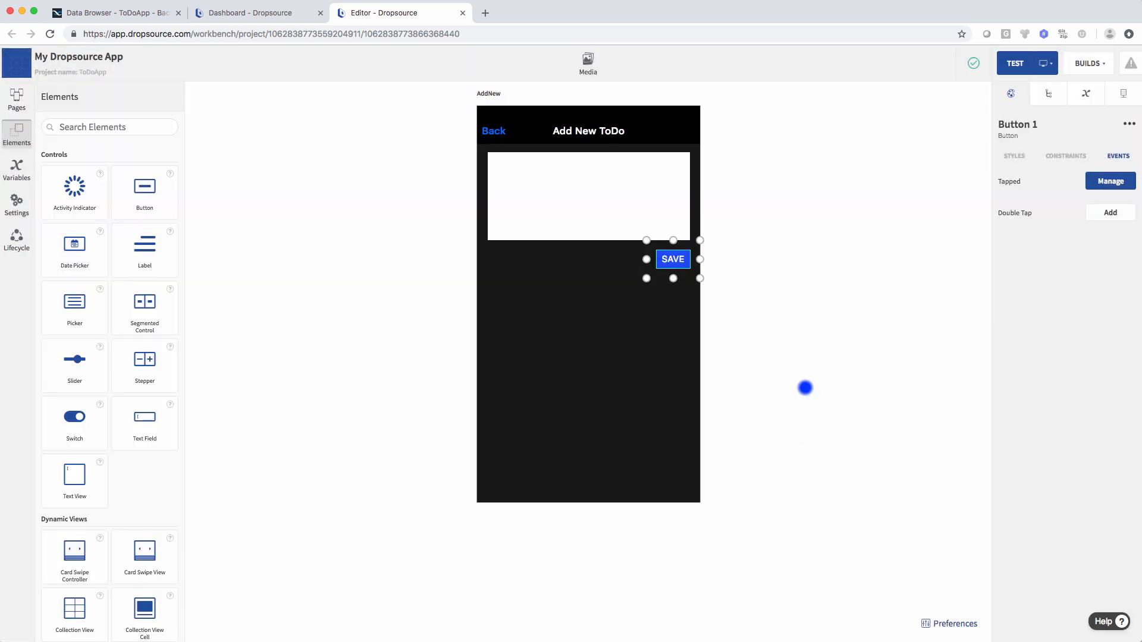
{"action": "left_click", "coordinate": [805, 388]}
{"action": "left_click", "coordinate": [496, 133]}
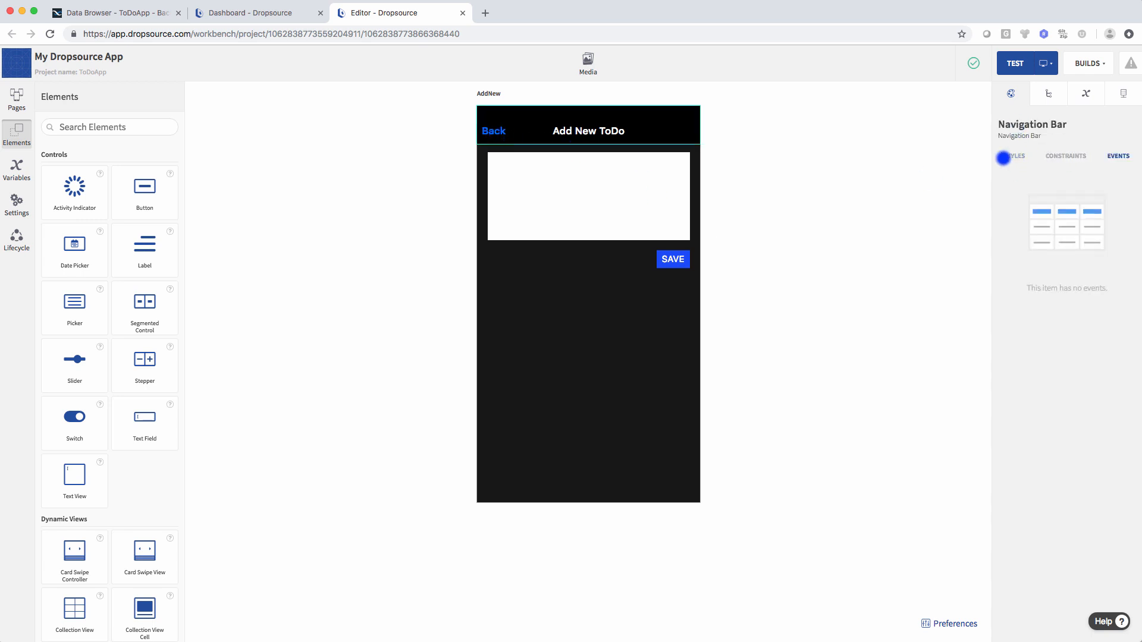
{"action": "left_click", "coordinate": [934, 168]}
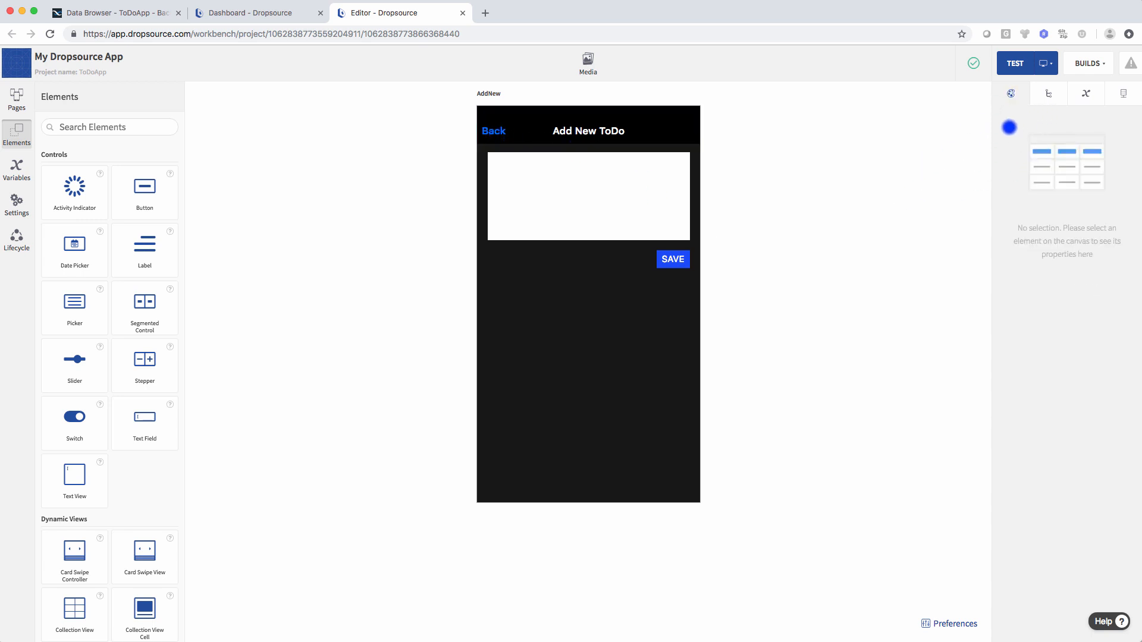
- Select the AddNew page and open its Left Bar Item Tapped event editor
{"action": "left_click", "coordinate": [1047, 95]}
{"action": "left_click", "coordinate": [1024, 145]}
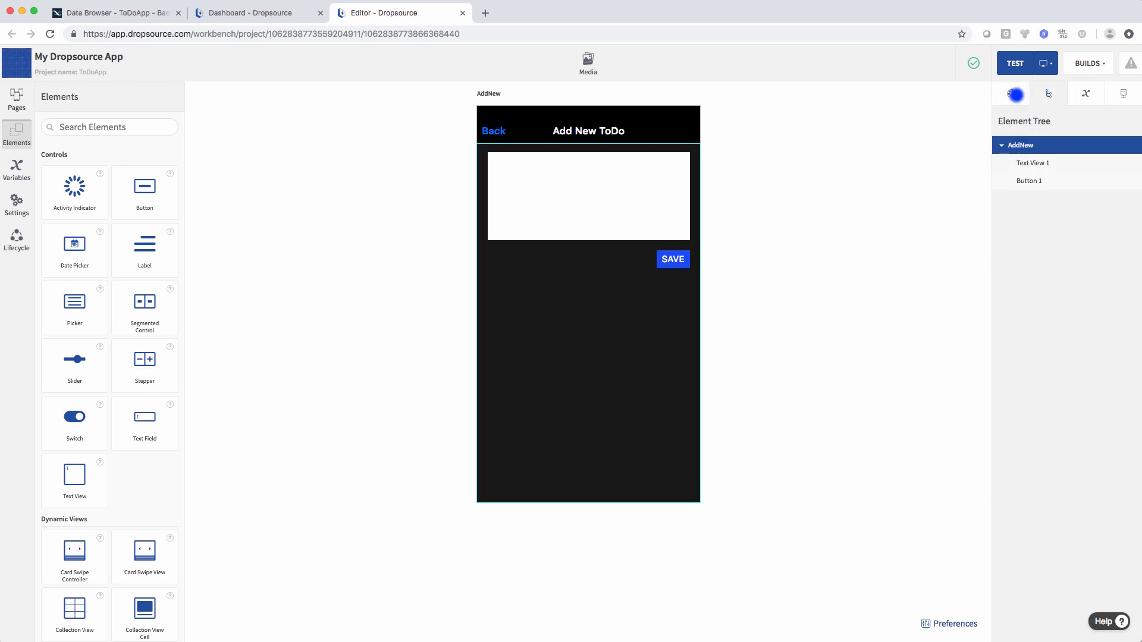
{"action": "left_click", "coordinate": [1011, 93]}
{"action": "left_click", "coordinate": [1016, 156]}
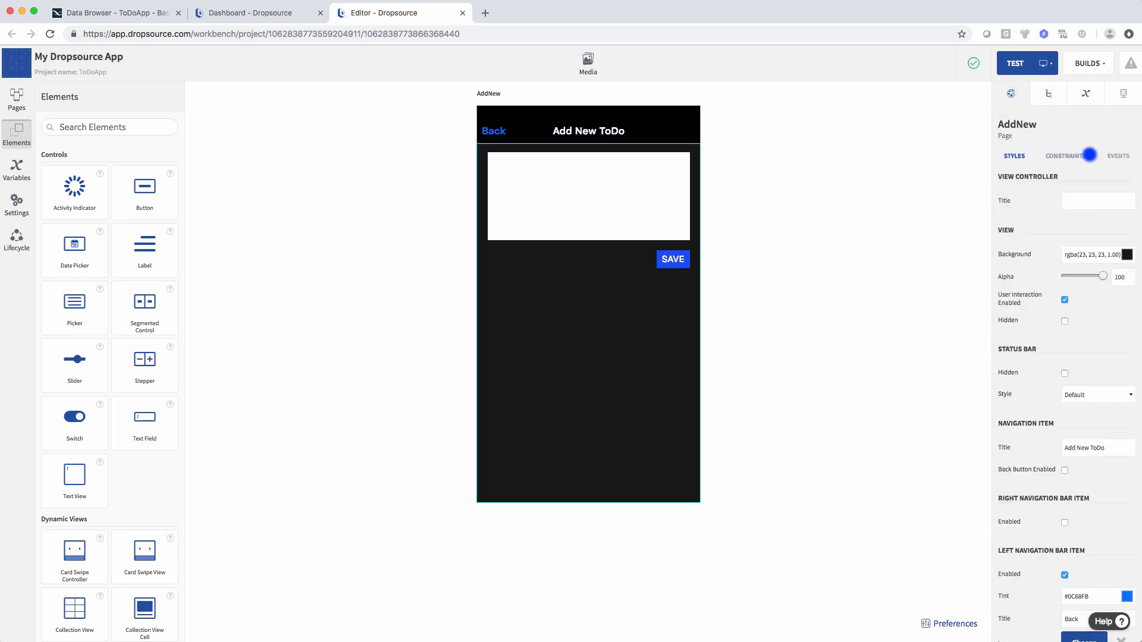
{"action": "left_click", "coordinate": [1116, 156]}
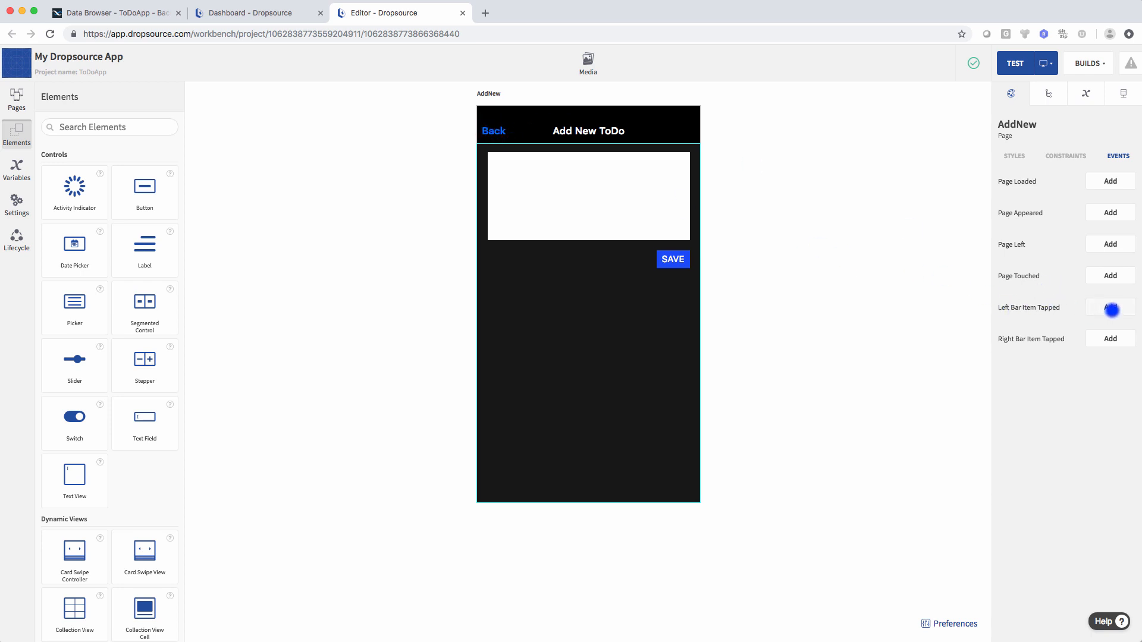
{"action": "left_click", "coordinate": [1114, 307]}
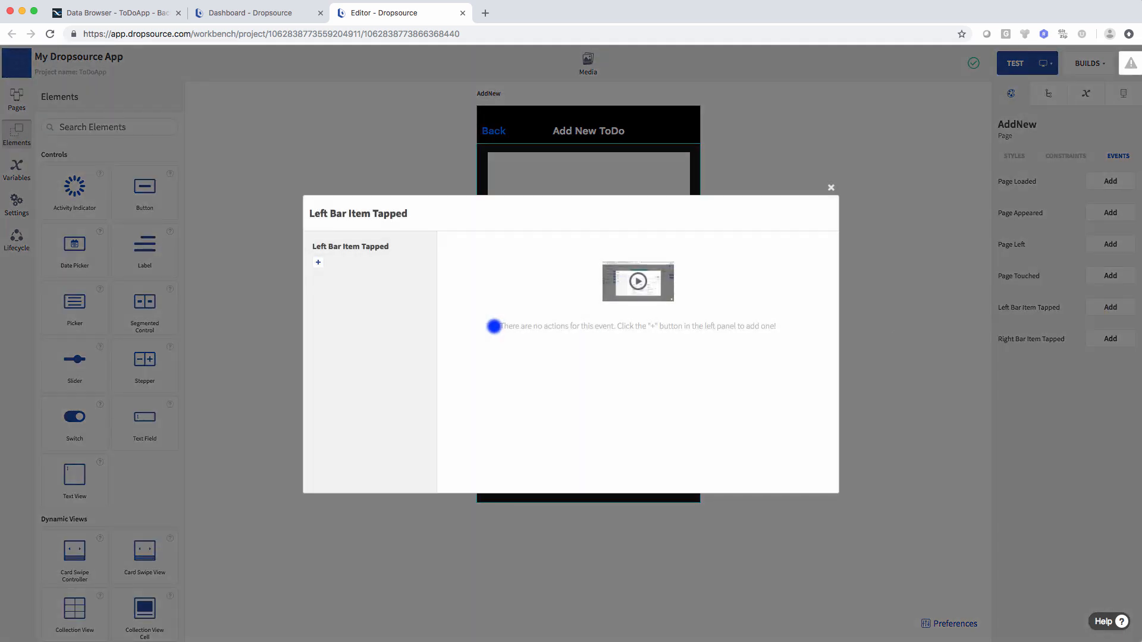
- Add a Go Back a Page action with Page Presented Modally false, then close the editor
{"action": "left_click", "coordinate": [319, 262]}
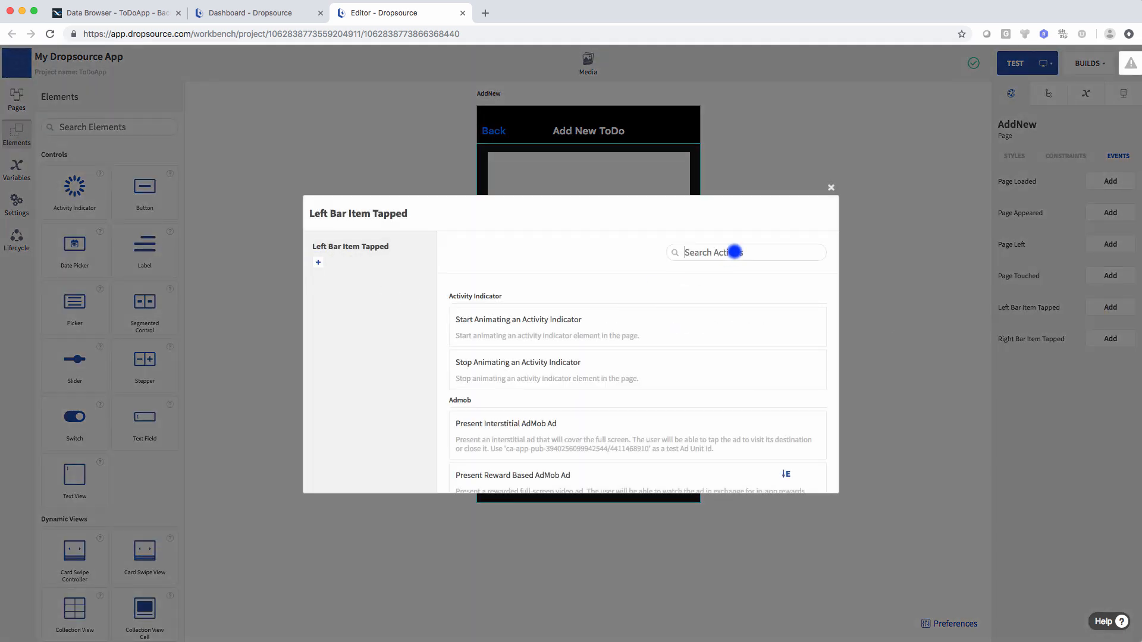
{"action": "type", "text": "page"}
{"action": "scroll", "coordinate": [577, 416], "scroll_direction": "down", "scroll_amount": 3}
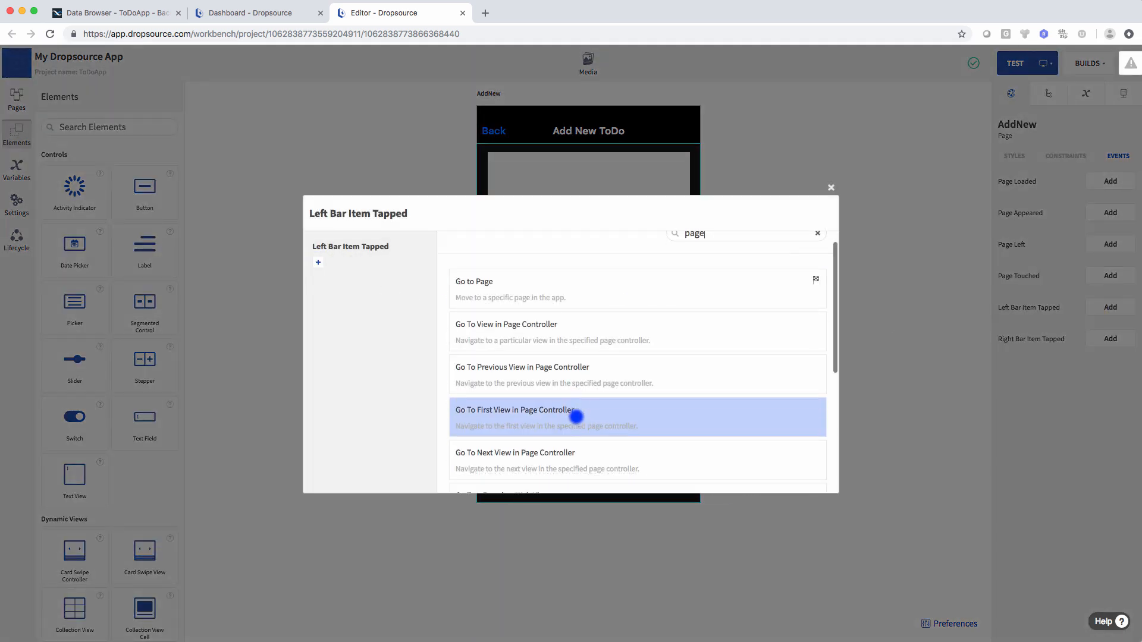
{"action": "scroll", "coordinate": [577, 416], "scroll_direction": "down", "scroll_amount": 5}
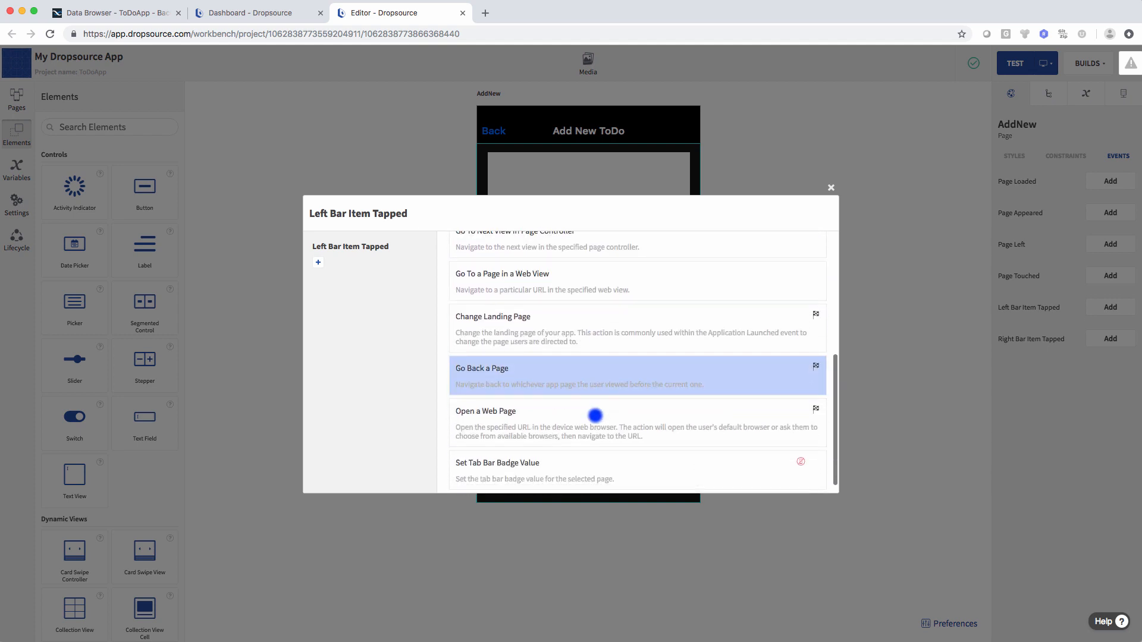
{"action": "left_click", "coordinate": [515, 375]}
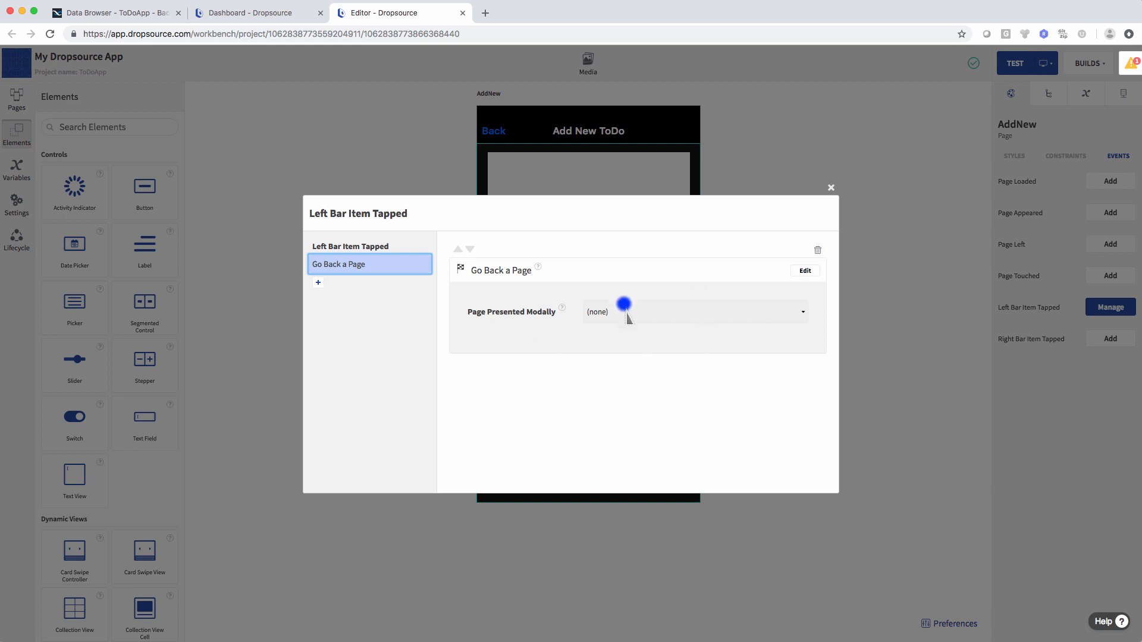
{"action": "left_click", "coordinate": [804, 270]}
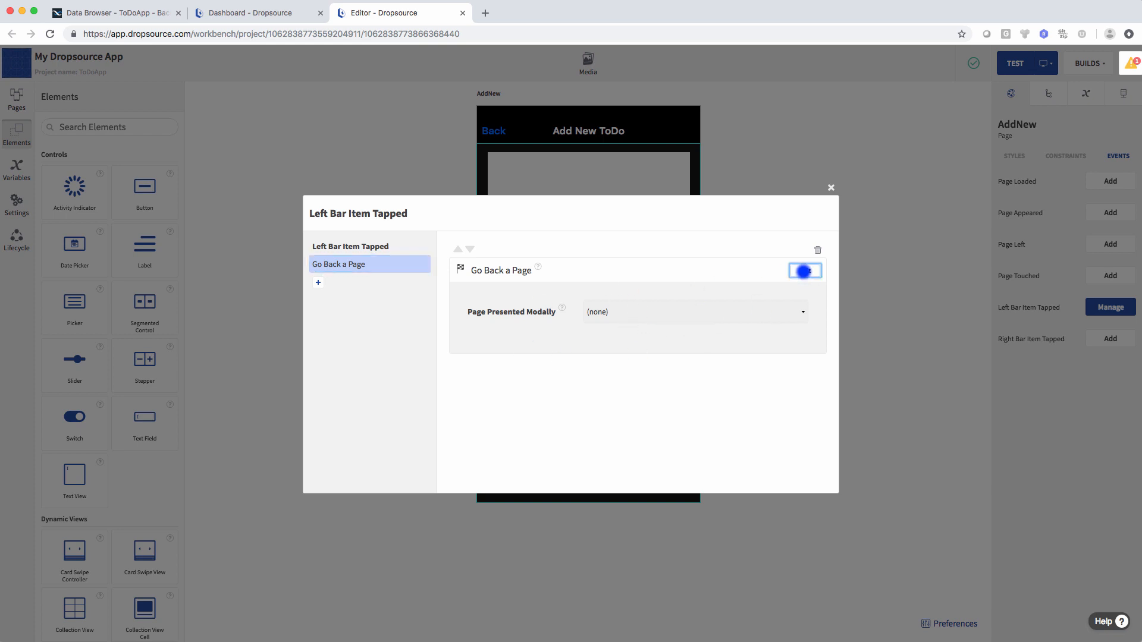
{"action": "left_click", "coordinate": [627, 317]}
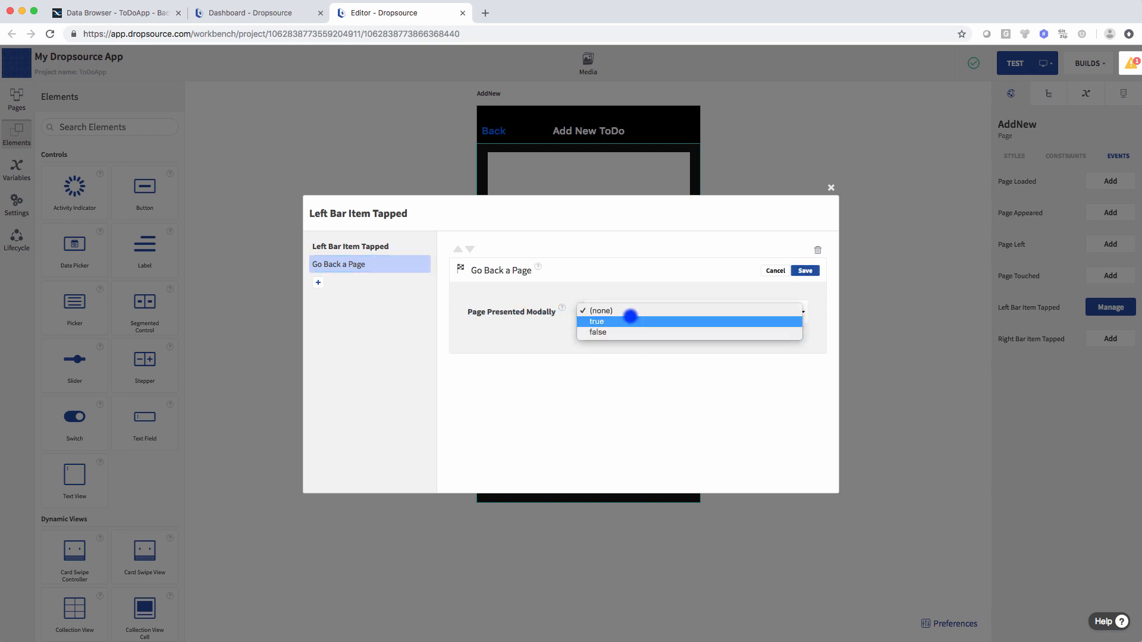
{"action": "left_click", "coordinate": [620, 330]}
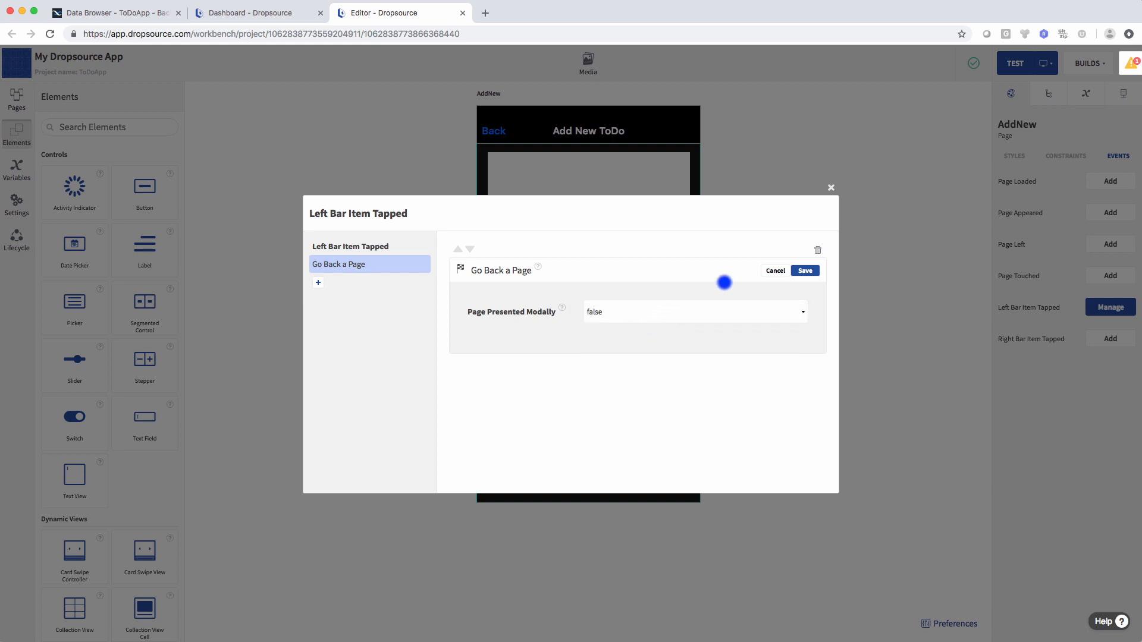
{"action": "left_click", "coordinate": [805, 270]}
{"action": "left_click", "coordinate": [847, 468]}
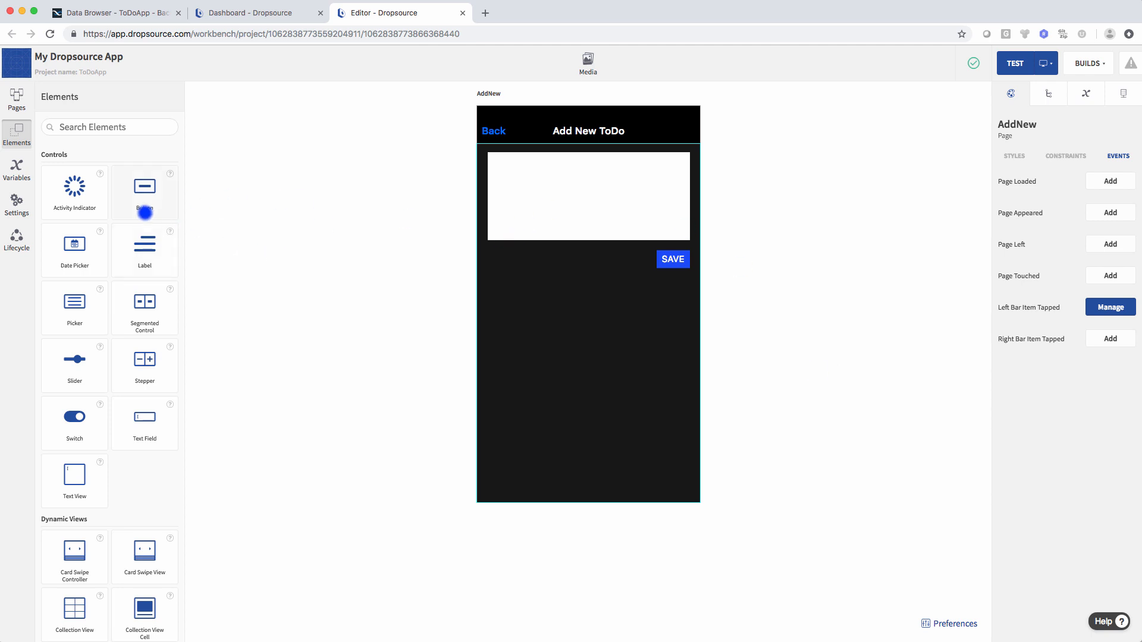
{"action": "left_click", "coordinate": [13, 102]}
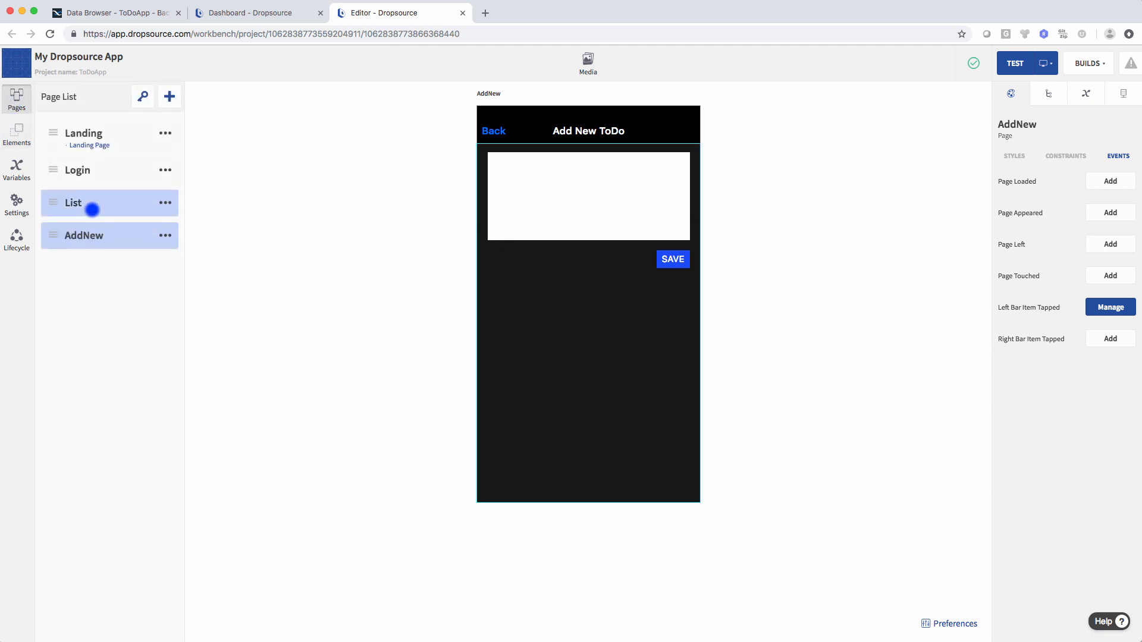
- Select the List page and open its Right Bar Item Tapped event editor
{"action": "left_click", "coordinate": [92, 210]}
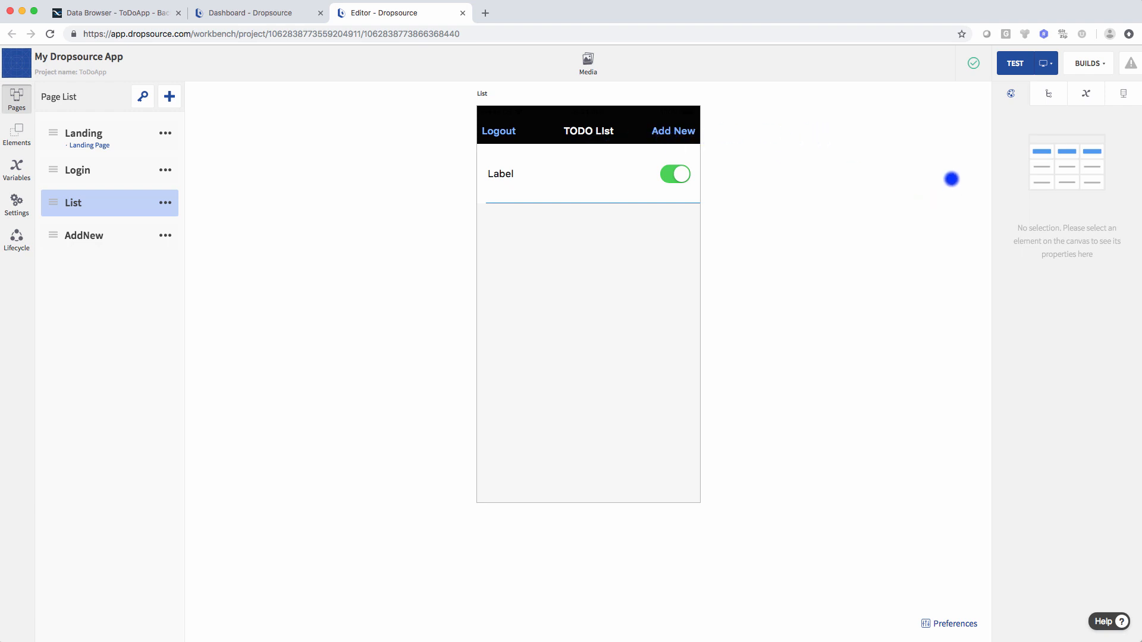
{"action": "left_click", "coordinate": [1048, 95]}
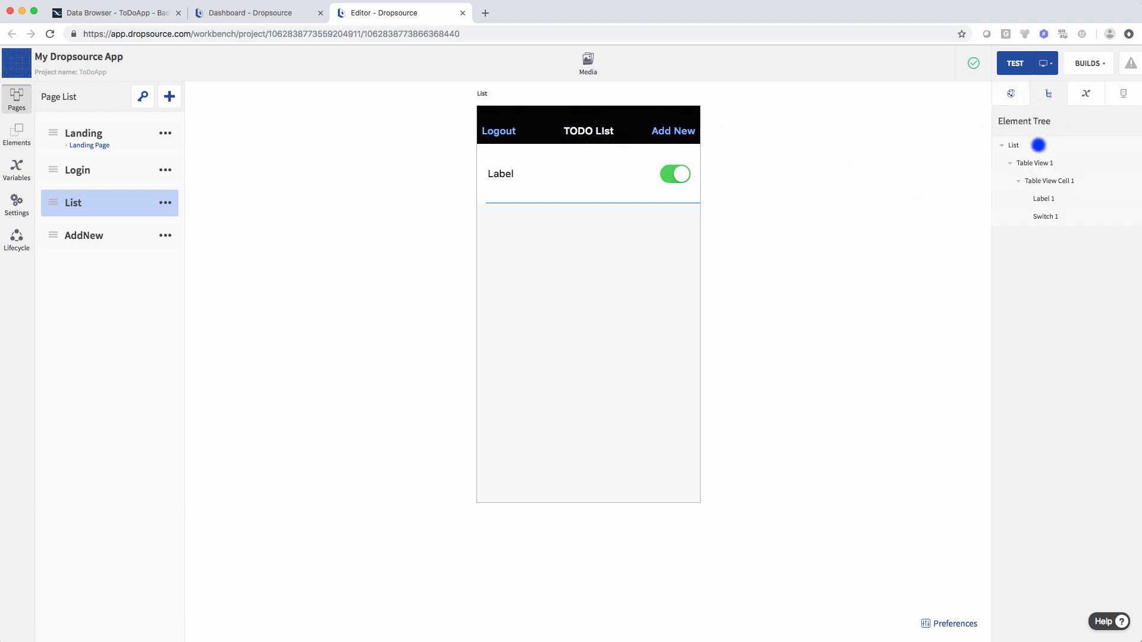
{"action": "left_click", "coordinate": [1038, 145]}
{"action": "left_click", "coordinate": [1011, 94]}
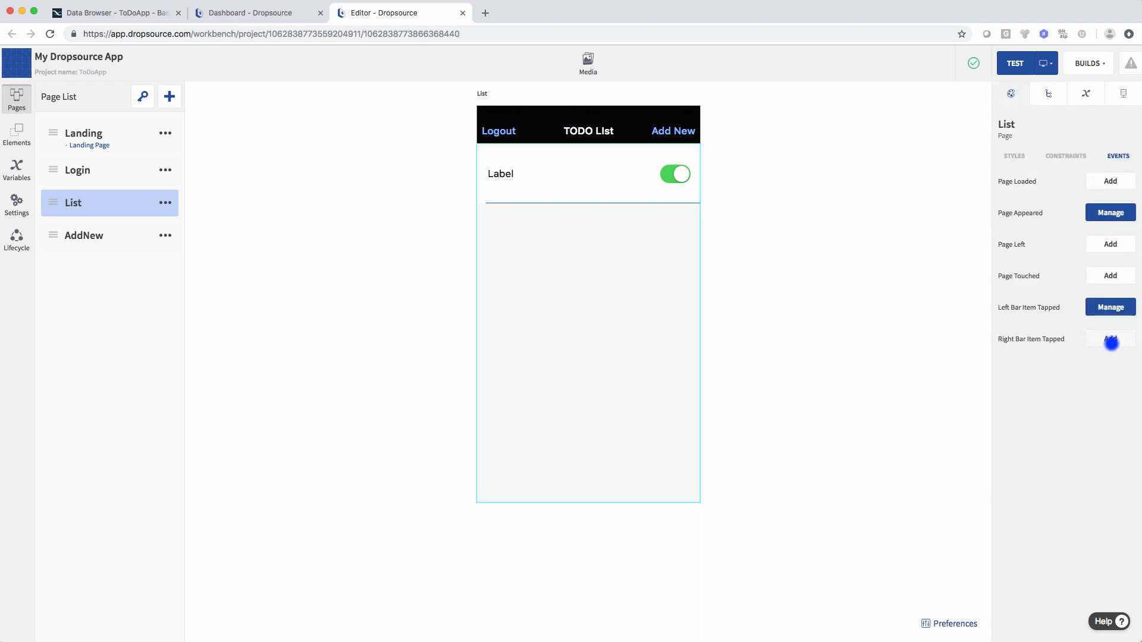
{"action": "left_click", "coordinate": [1110, 340]}
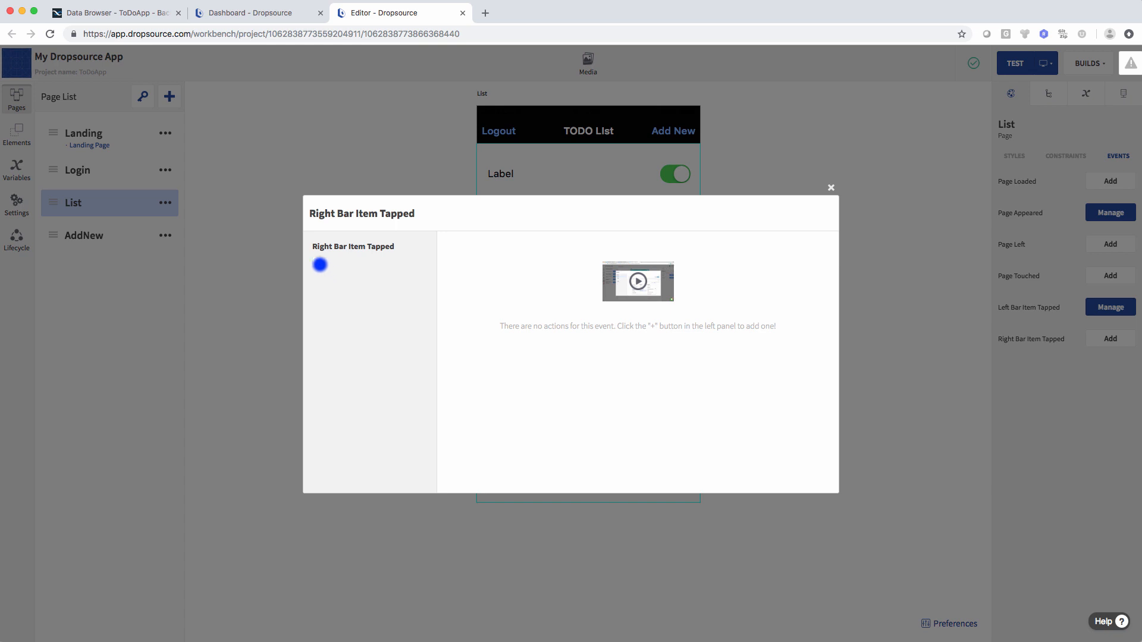
- Add a Go to Page action targeting AddNew with a push transition, and save it
{"action": "left_click", "coordinate": [320, 265]}
{"action": "left_click", "coordinate": [706, 248]}
{"action": "type", "text": "page"}
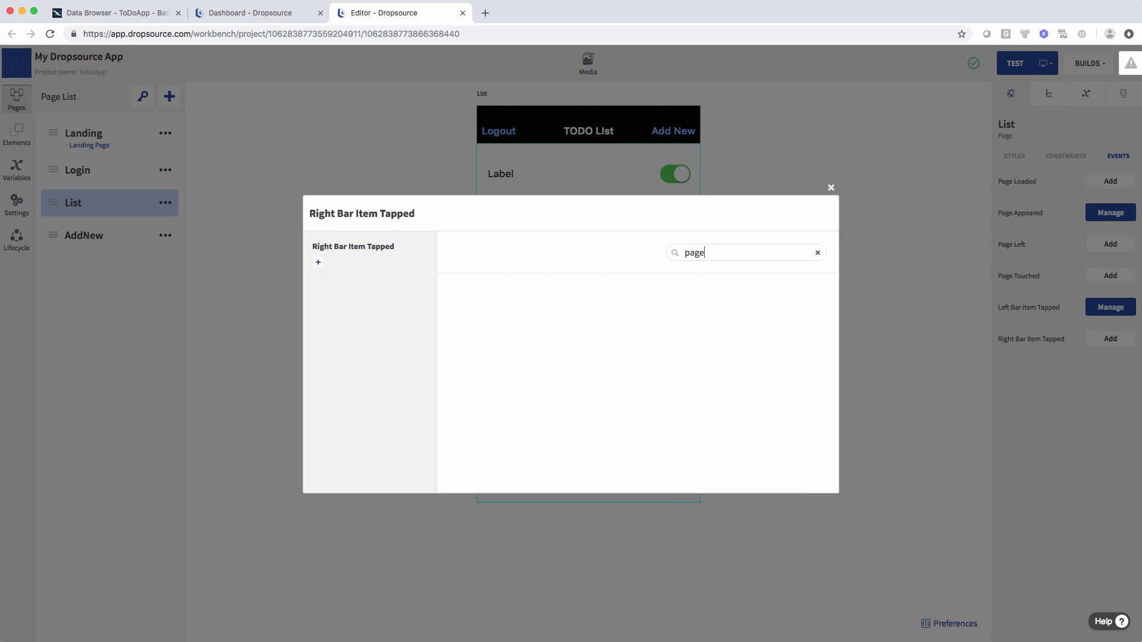
{"action": "left_click", "coordinate": [562, 308]}
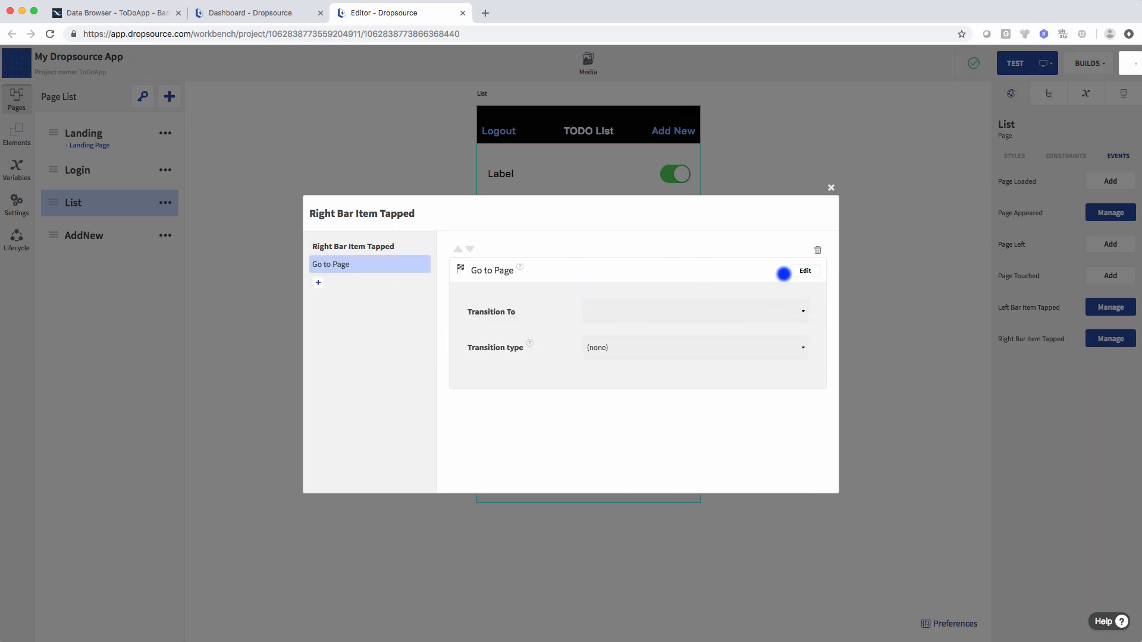
{"action": "left_click", "coordinate": [804, 271]}
{"action": "left_click", "coordinate": [665, 312]}
{"action": "left_click", "coordinate": [652, 363]}
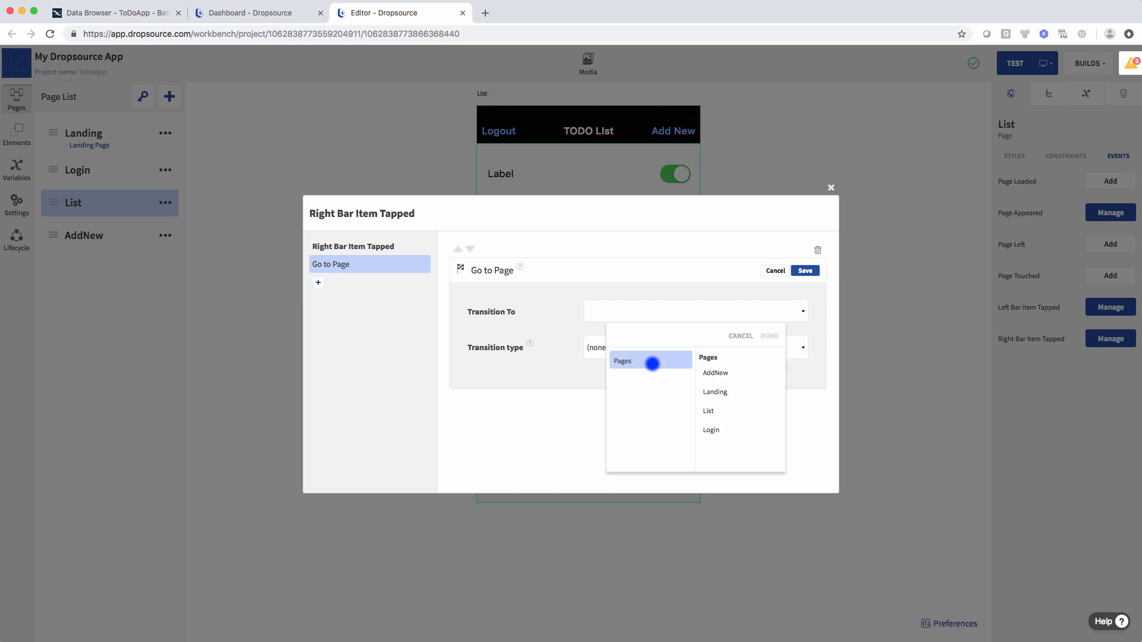
{"action": "left_click", "coordinate": [734, 372]}
{"action": "left_click", "coordinate": [768, 336]}
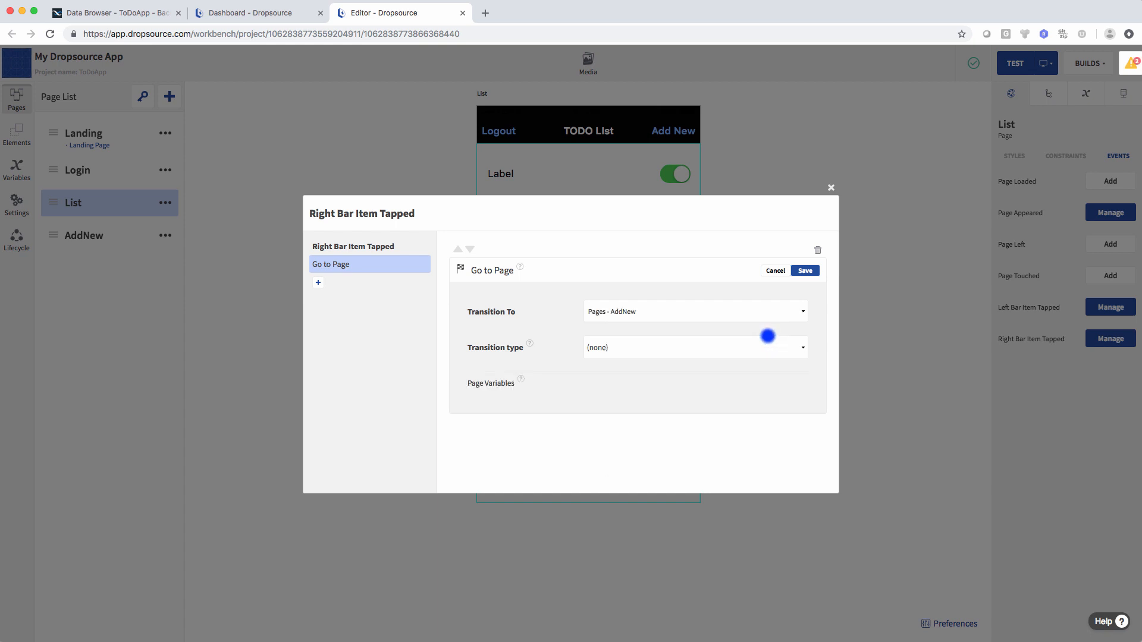
{"action": "left_click", "coordinate": [653, 353]}
{"action": "left_click", "coordinate": [601, 384]}
{"action": "left_click", "coordinate": [804, 270]}
{"action": "left_click", "coordinate": [831, 188]}
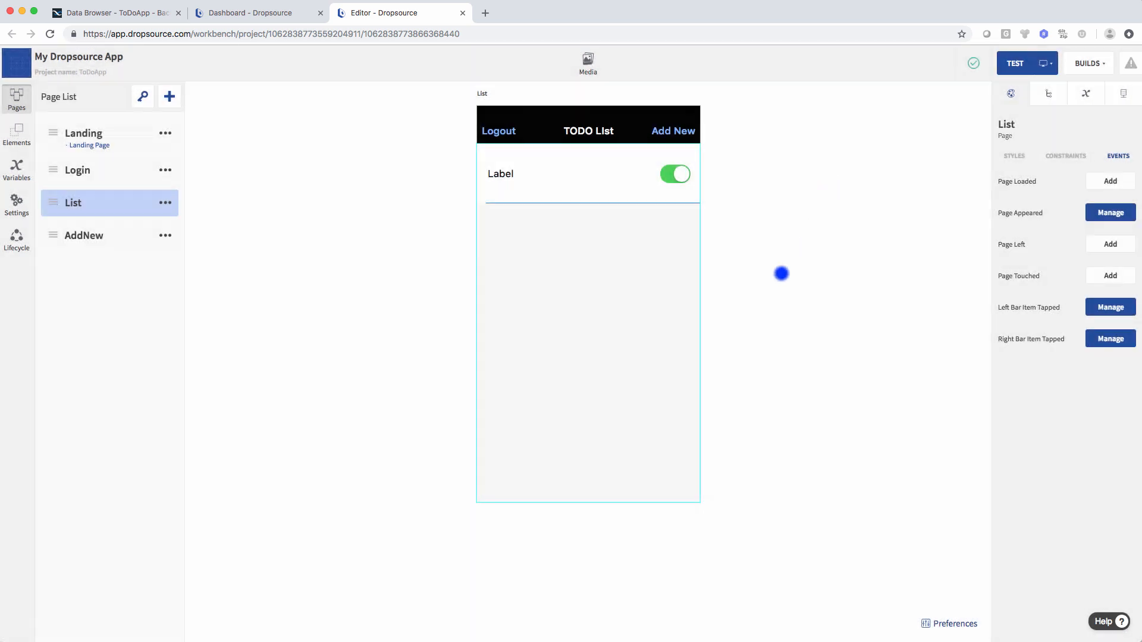
{"action": "left_click", "coordinate": [93, 236]}
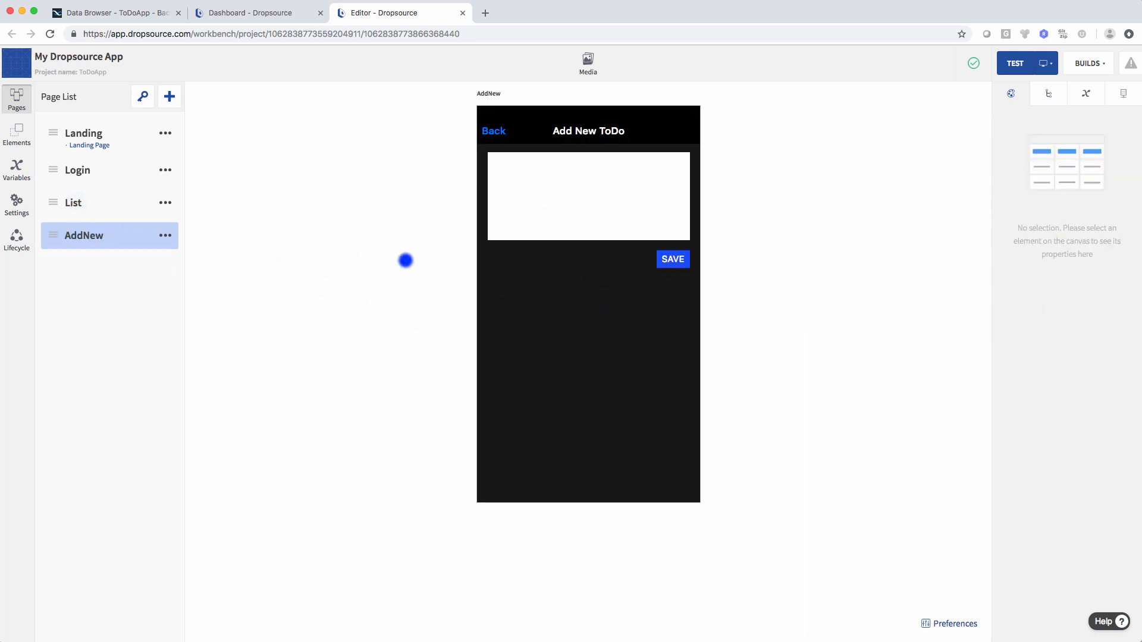
- Go back to the List page and show its API requests
{"action": "left_click", "coordinate": [73, 200]}
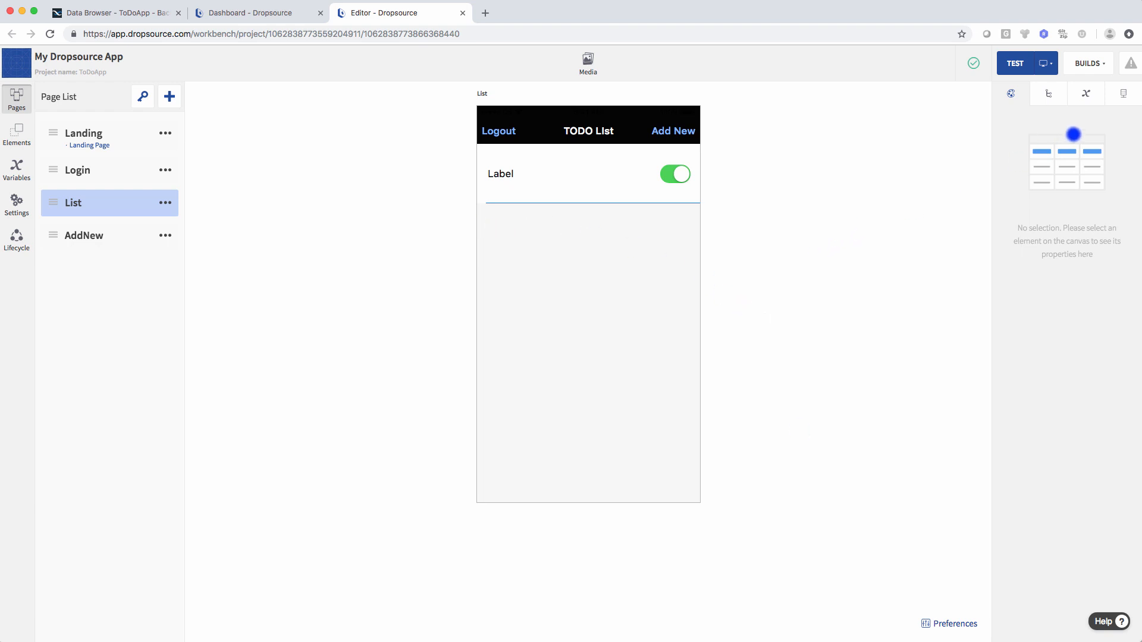
{"action": "left_click", "coordinate": [1120, 96]}
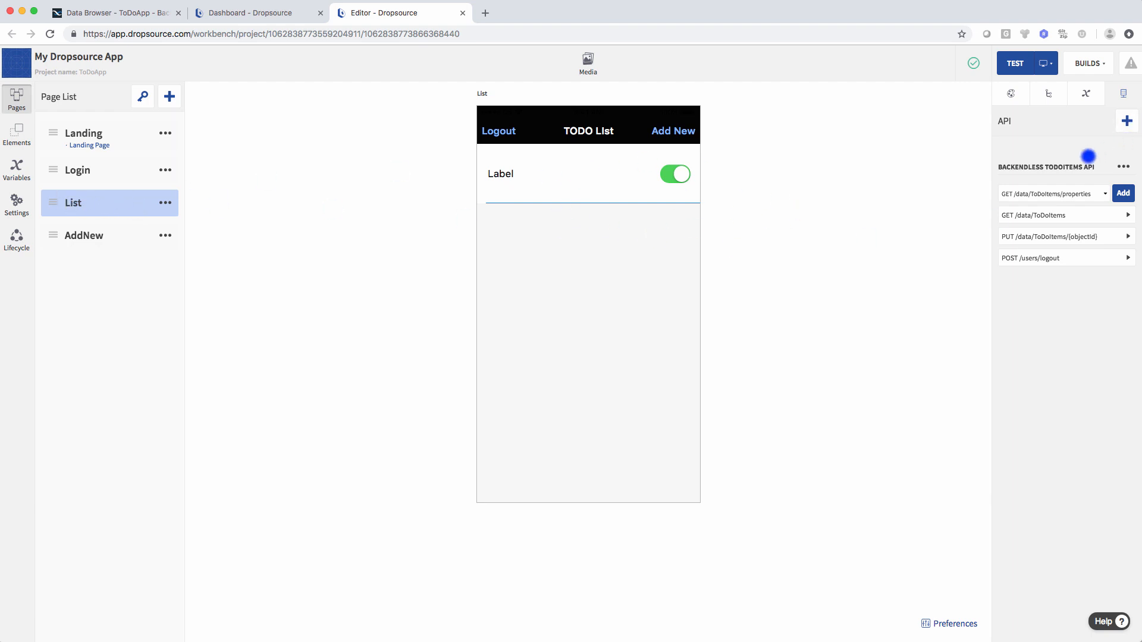
- Add the DELETE /data/ToDoItems/{objectId} request to the List page and show its Path parameters
{"action": "left_click", "coordinate": [1075, 189]}
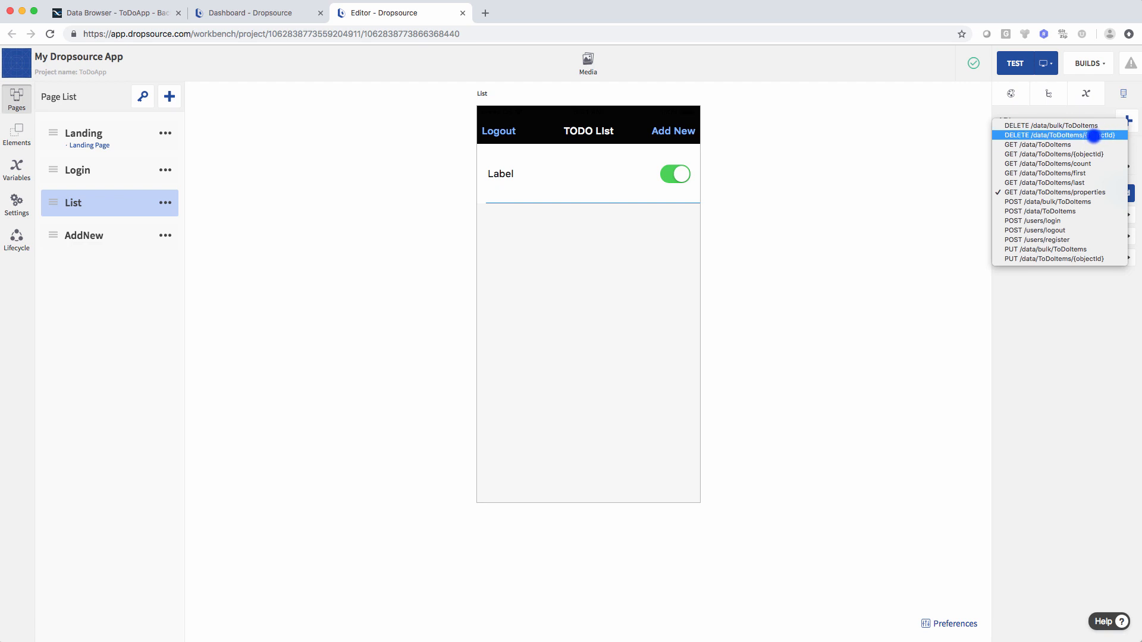
{"action": "left_click", "coordinate": [1080, 135]}
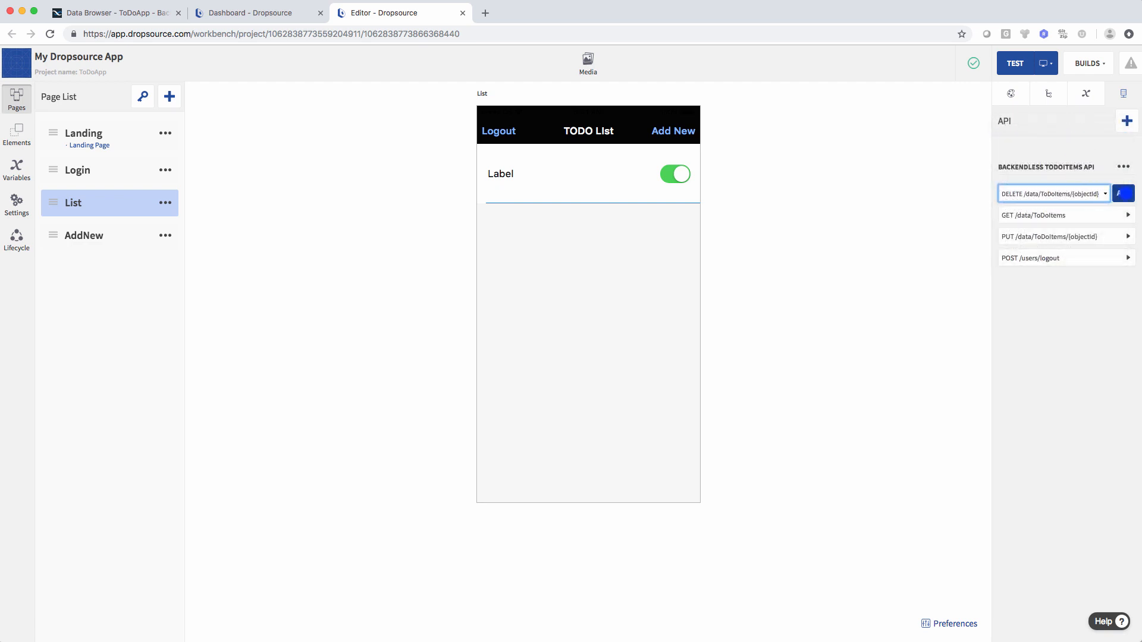
{"action": "left_click", "coordinate": [1122, 194]}
{"action": "left_click", "coordinate": [1085, 279]}
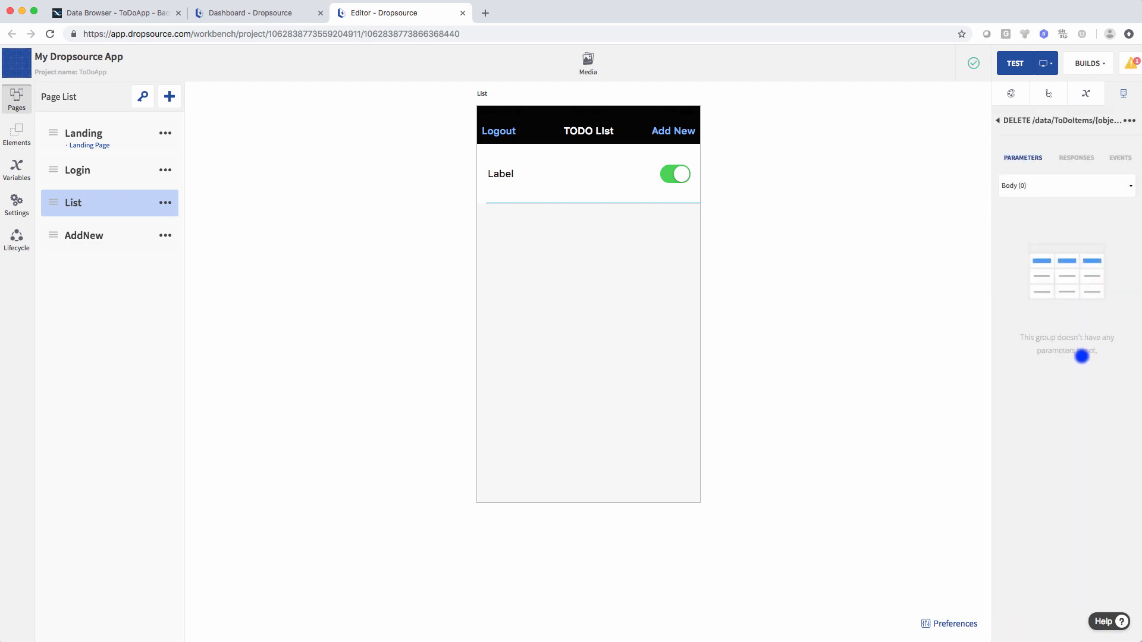
{"action": "left_click", "coordinate": [1045, 187]}
{"action": "left_click", "coordinate": [1064, 153]}
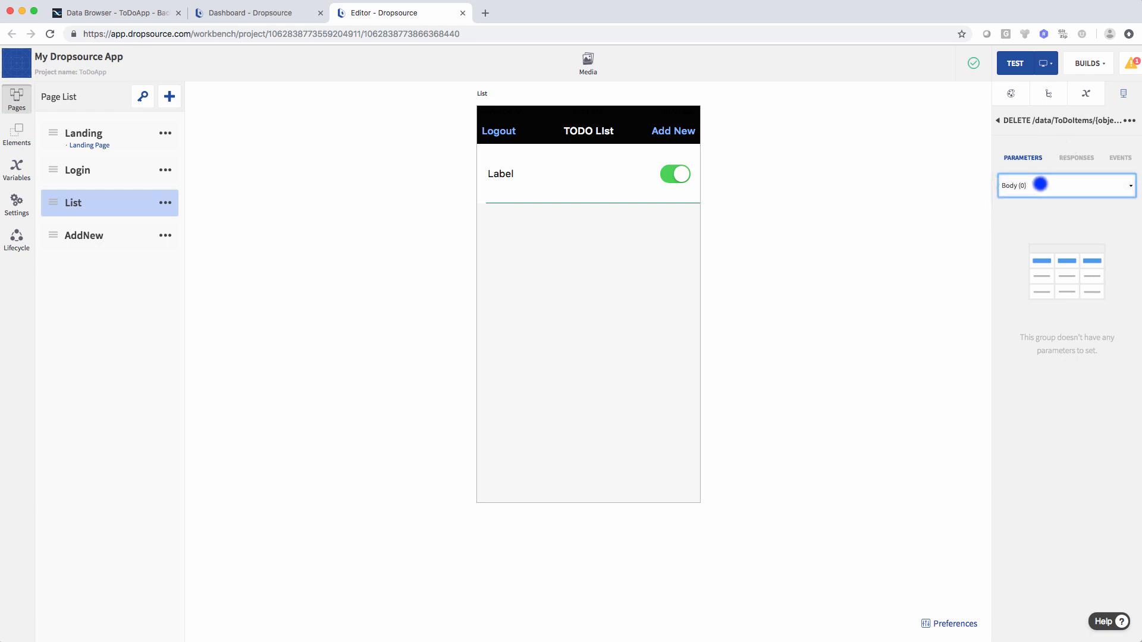
{"action": "left_click", "coordinate": [1040, 185]}
{"action": "left_click", "coordinate": [1026, 205]}
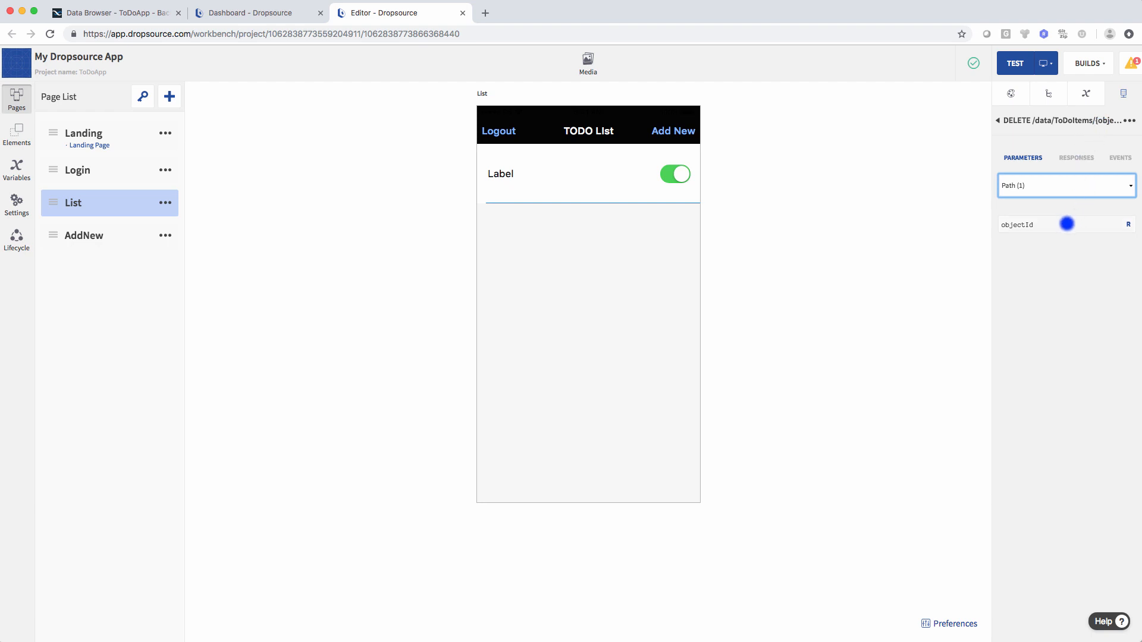
- Bind objectId to Data Source > Table View 1 > StoredToDoItems > Object Id
{"action": "left_click", "coordinate": [1067, 223]}
{"action": "left_click", "coordinate": [912, 278]}
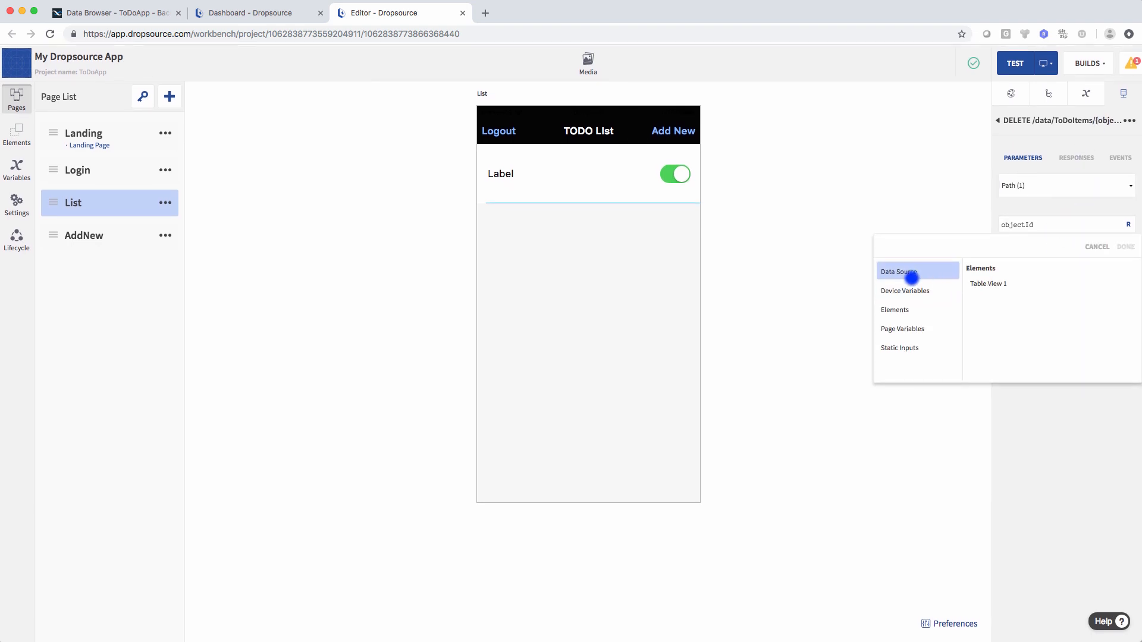
{"action": "left_click", "coordinate": [988, 284]}
{"action": "left_click", "coordinate": [1083, 283]}
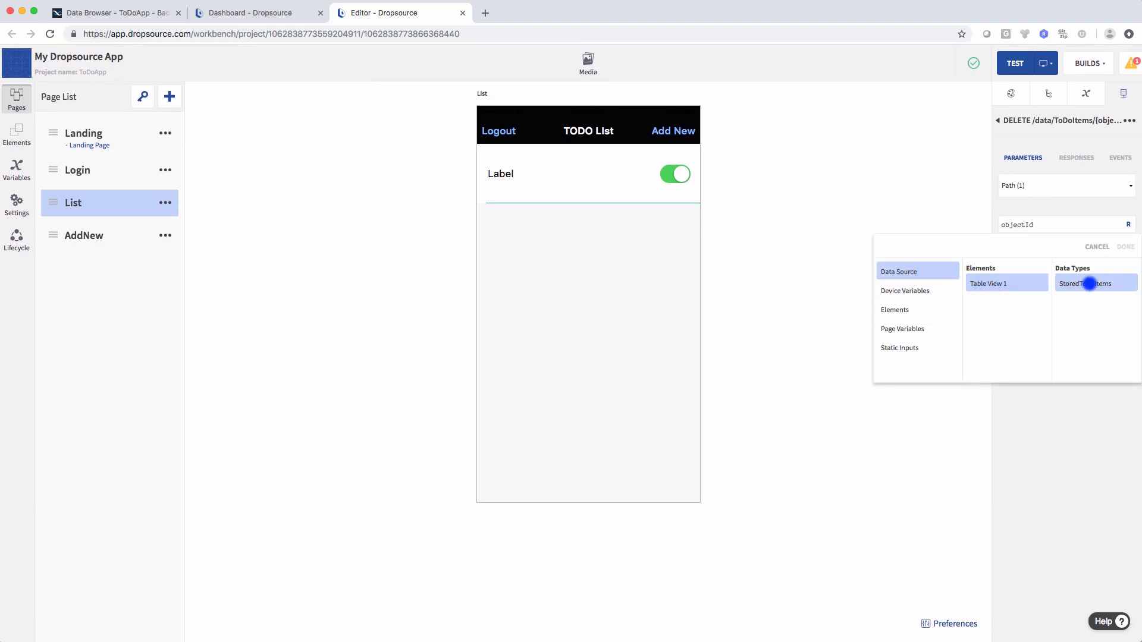
{"action": "left_click", "coordinate": [1096, 284]}
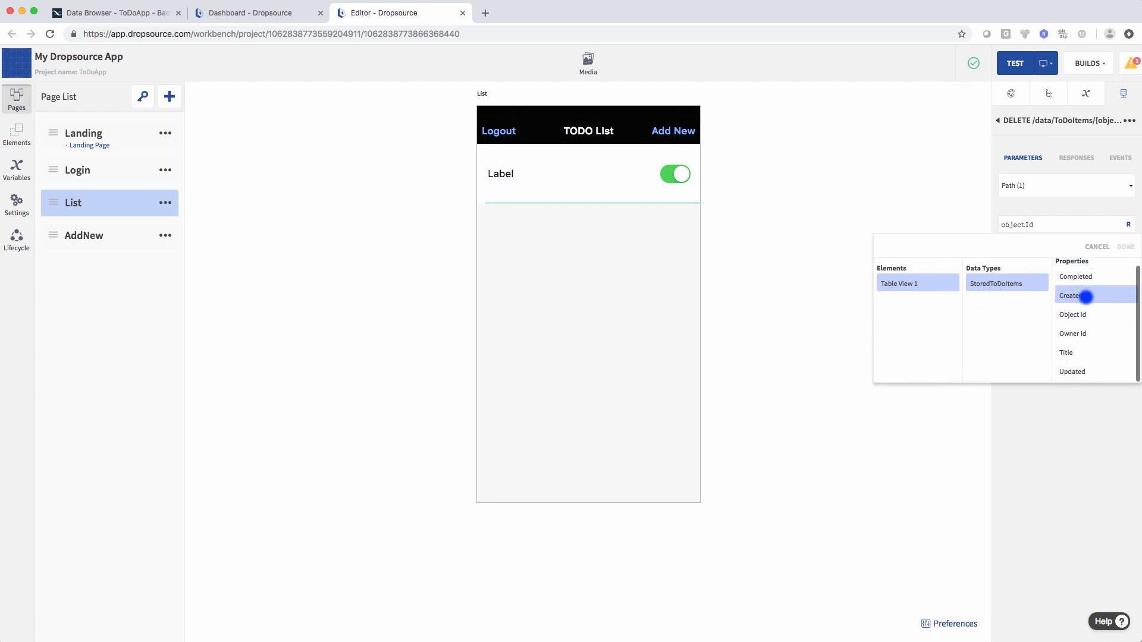
{"action": "left_click", "coordinate": [1078, 312]}
{"action": "left_click", "coordinate": [1126, 246]}
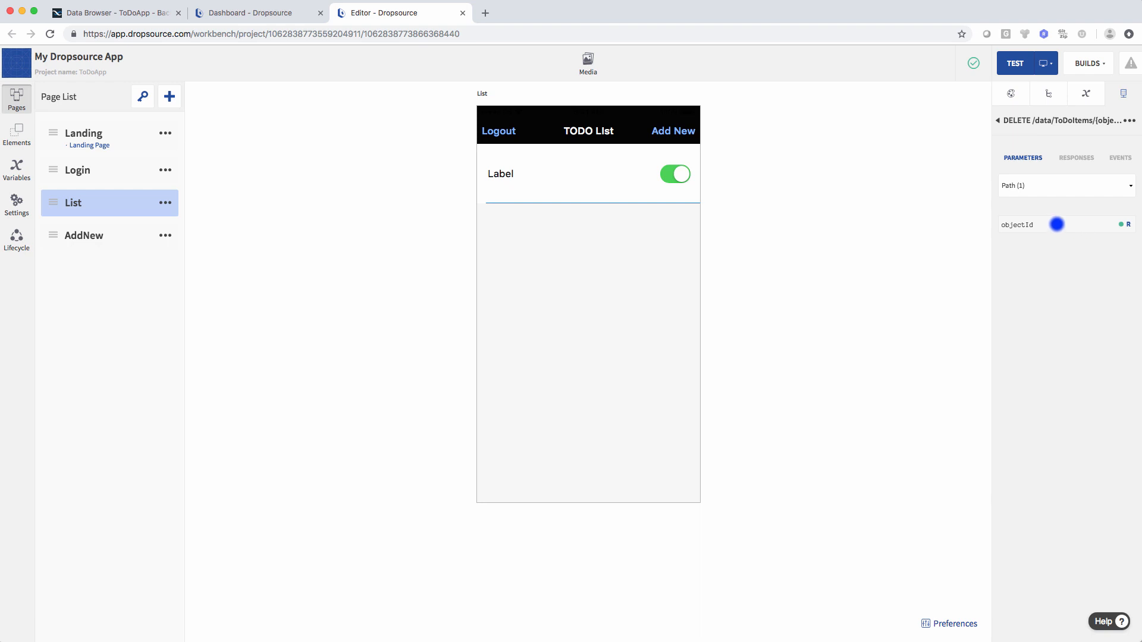
{"action": "left_click", "coordinate": [1045, 185]}
{"action": "left_click", "coordinate": [1044, 185]}
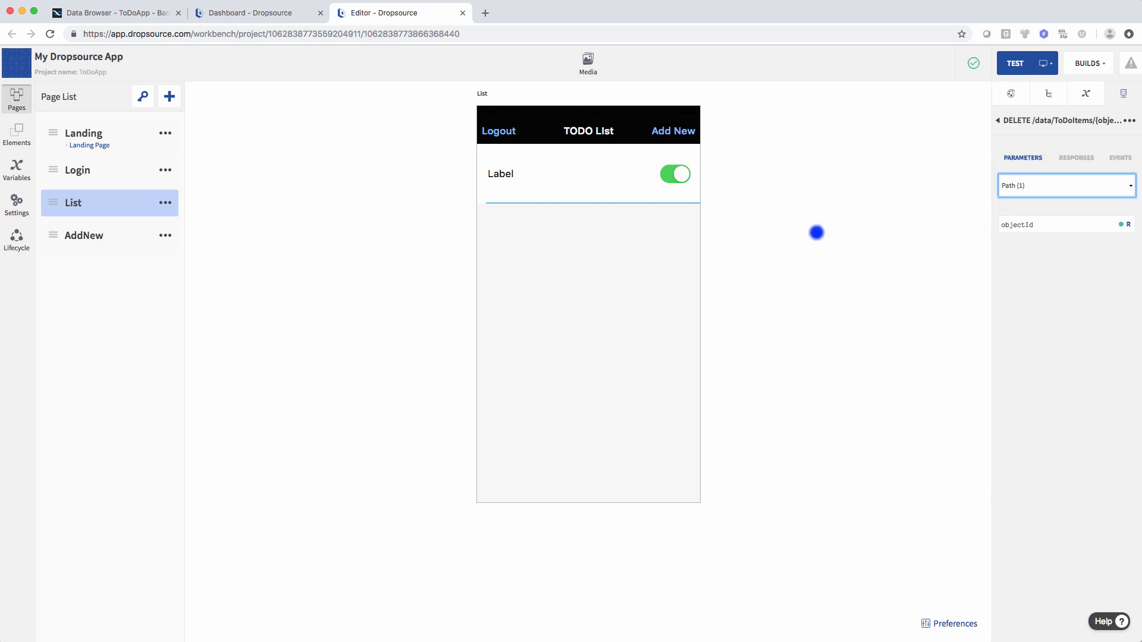
{"action": "left_click", "coordinate": [787, 226]}
{"action": "left_click", "coordinate": [600, 183]}
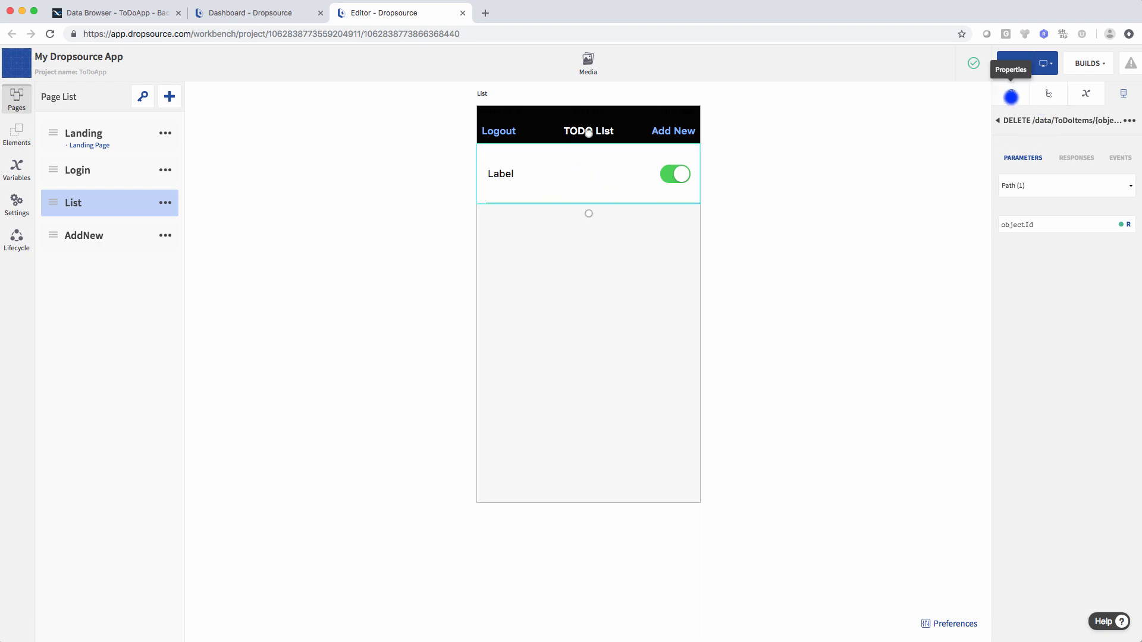
- Add a Run API Request action to Table View Cell 1's Cell Swipe to Delete event
{"action": "left_click", "coordinate": [1011, 96]}
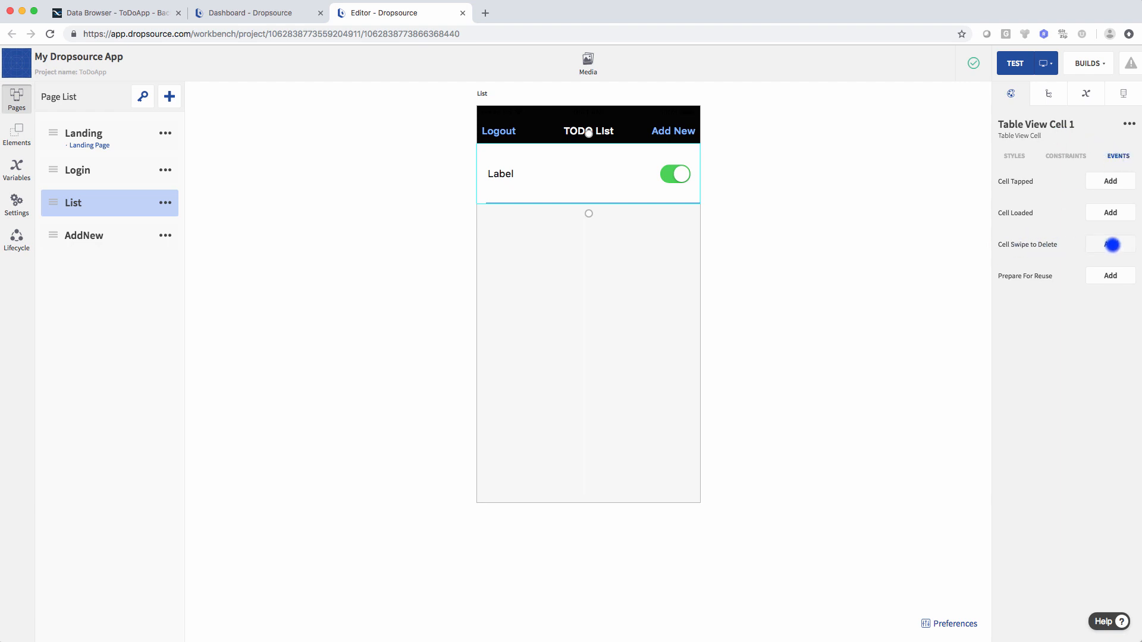
{"action": "left_click", "coordinate": [1111, 245]}
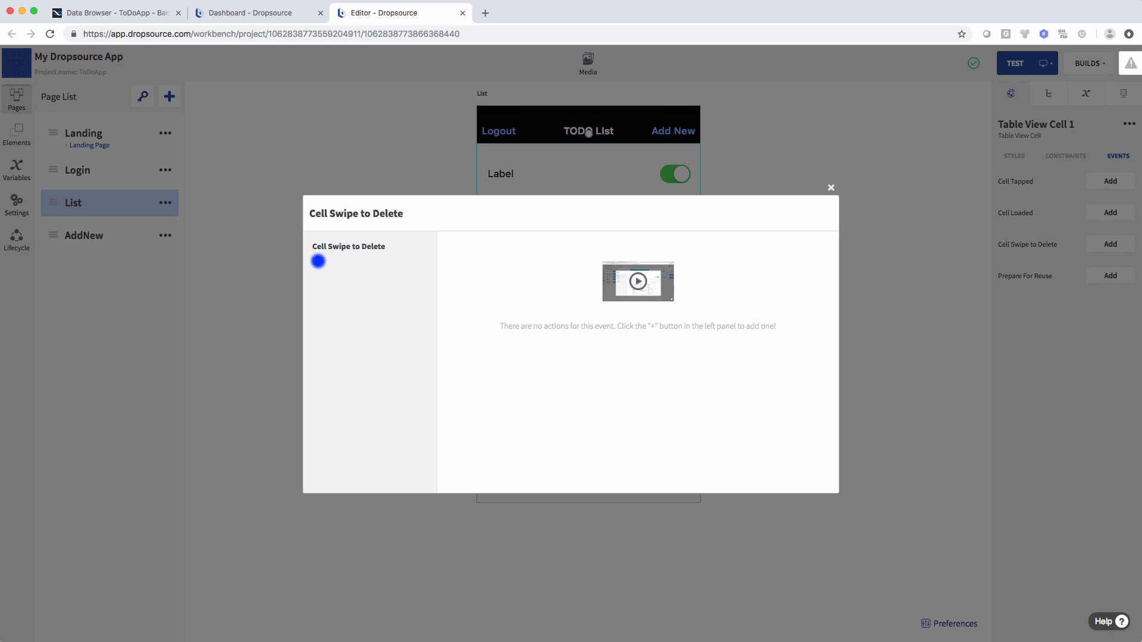
{"action": "left_click", "coordinate": [318, 261]}
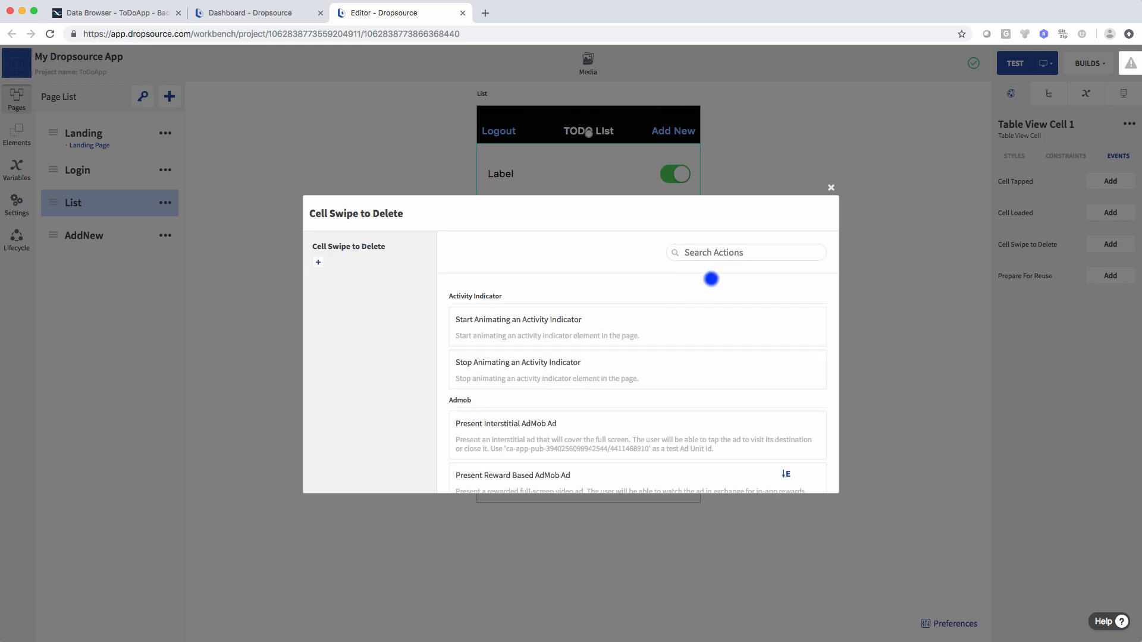
{"action": "type", "text": "api"}
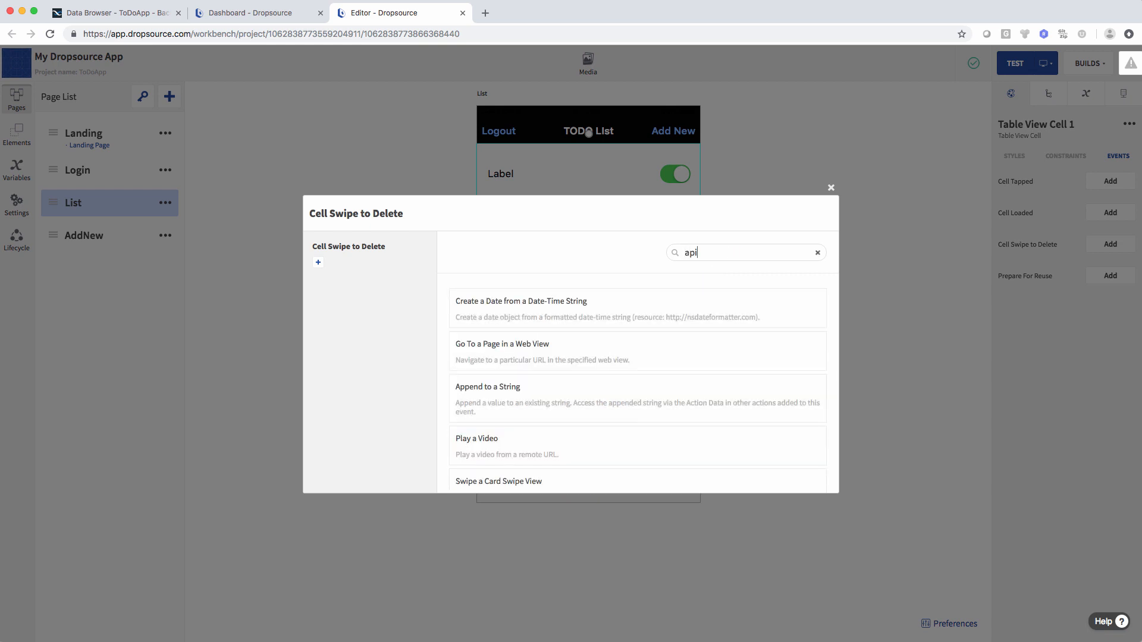
{"action": "left_click", "coordinate": [582, 429]}
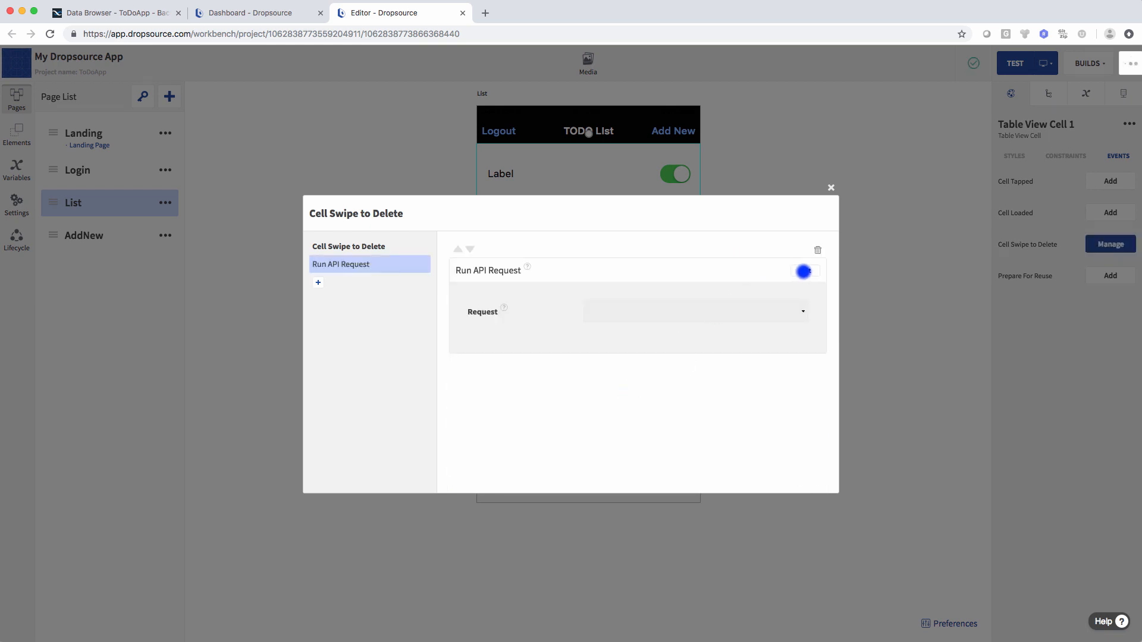
- Set the action's request to DELETE /data/ToDoItems/{objectId} and save it
{"action": "left_click", "coordinate": [649, 312]}
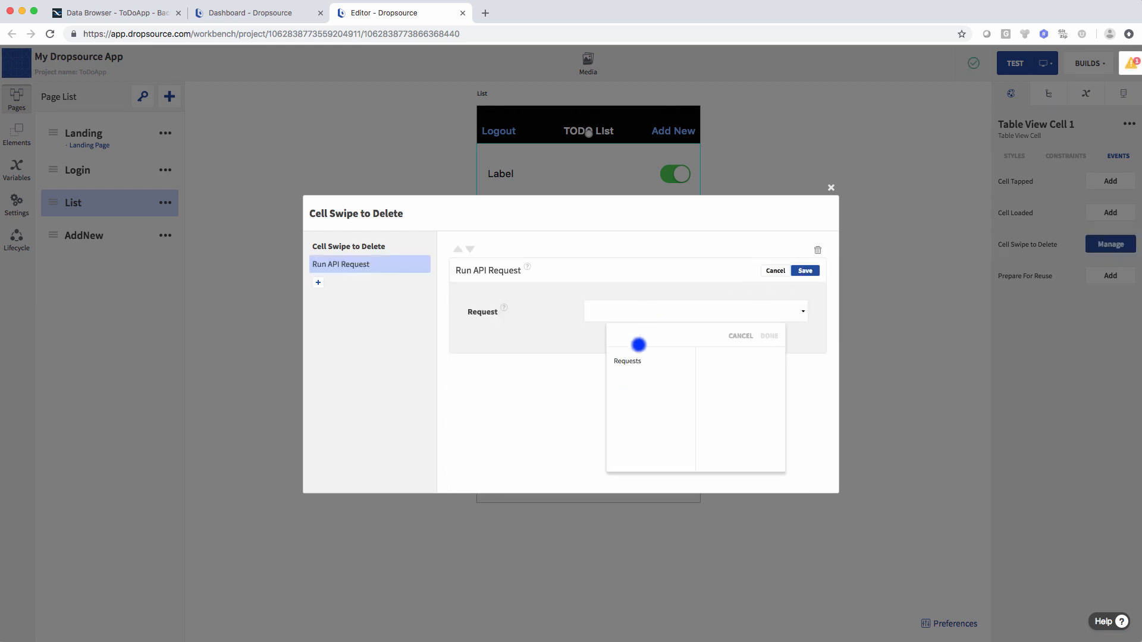
{"action": "left_click", "coordinate": [639, 361]}
{"action": "left_click", "coordinate": [756, 373]}
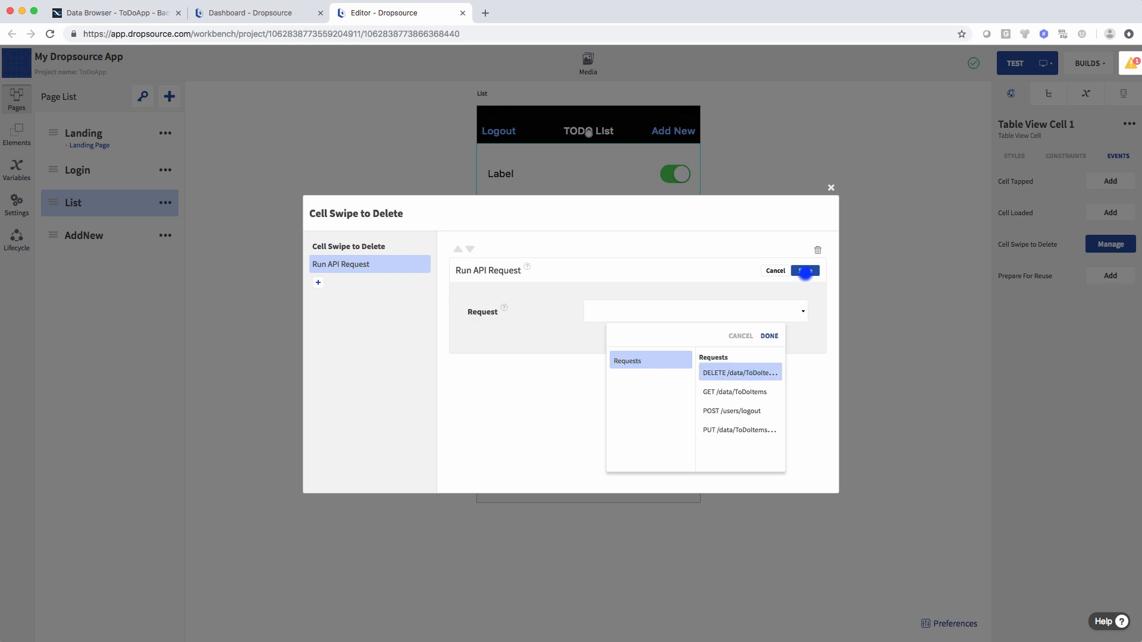
{"action": "left_click", "coordinate": [804, 271]}
{"action": "left_click", "coordinate": [696, 311]}
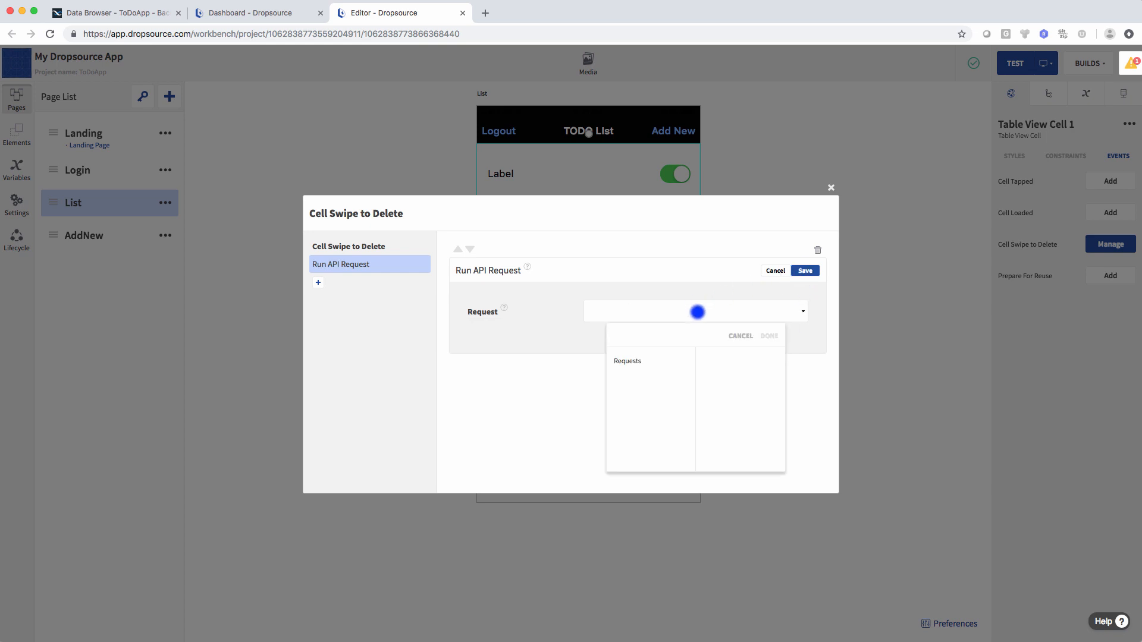
{"action": "left_click", "coordinate": [640, 363]}
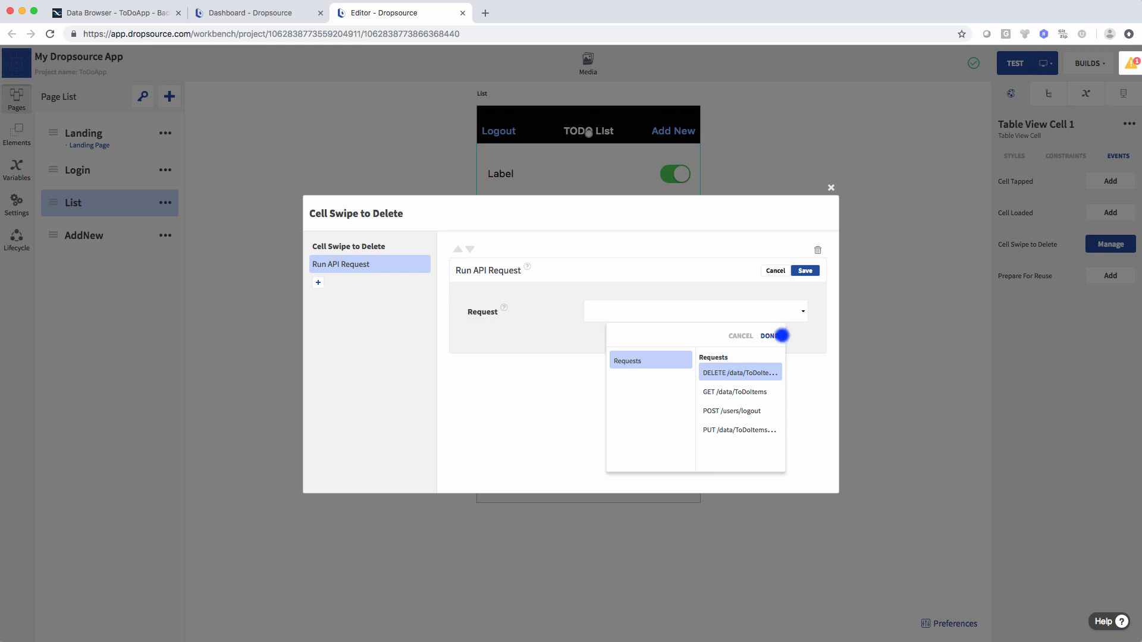
{"action": "left_click", "coordinate": [781, 336]}
{"action": "left_click", "coordinate": [803, 271]}
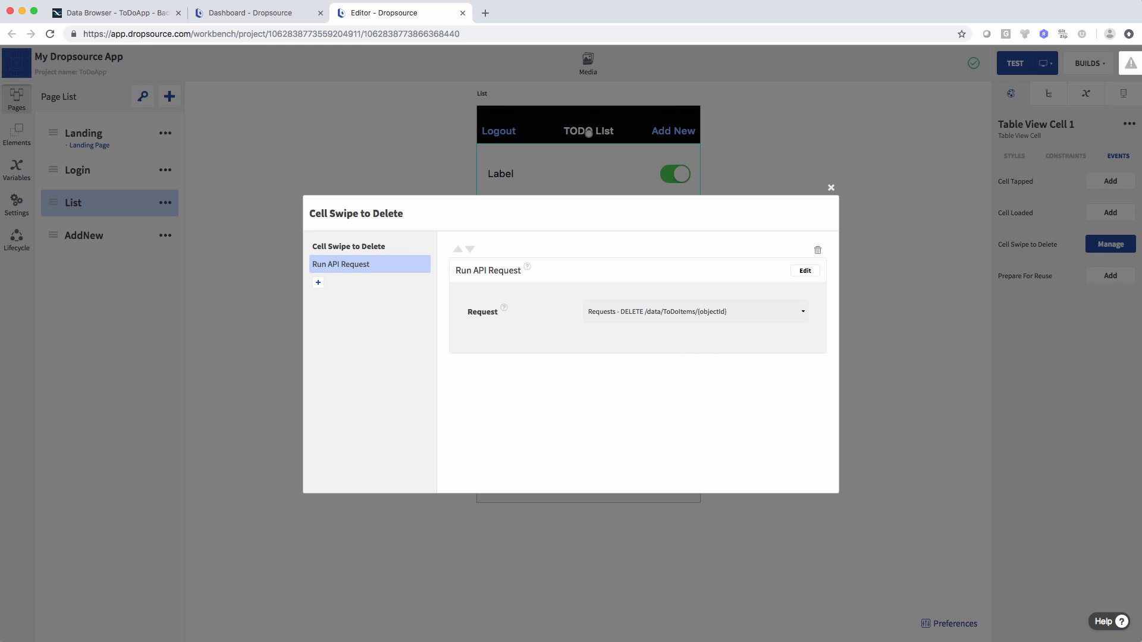
{"action": "left_click", "coordinate": [319, 282]}
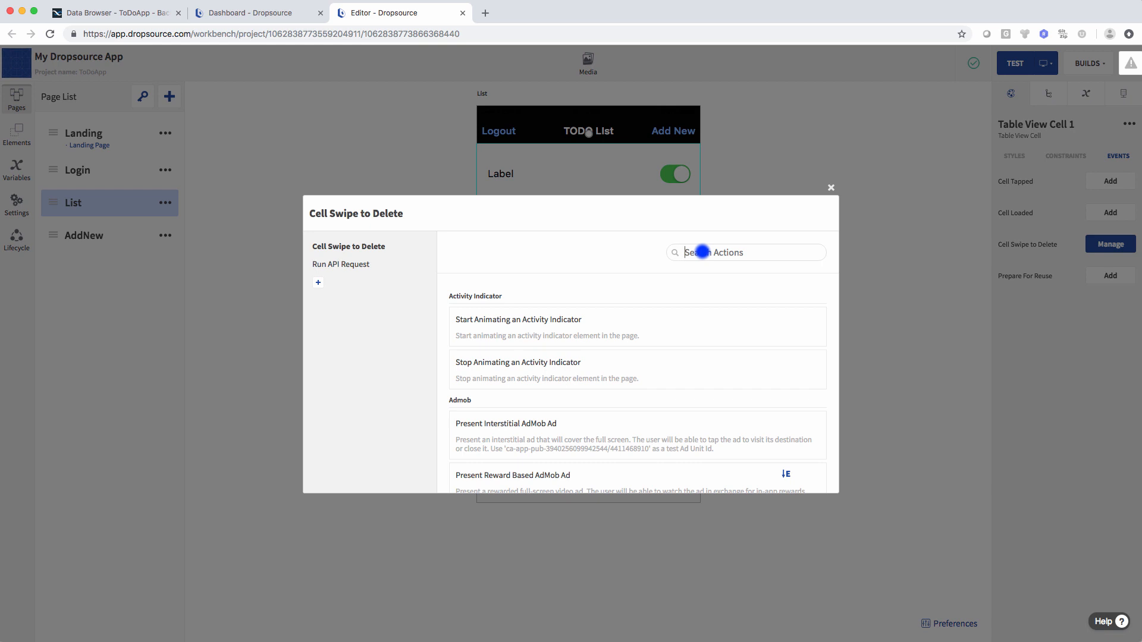
- Add a Get Table Cell Index action targeting Elements > Table View Cell 1, returning IndexPath
{"action": "type", "text": "index"}
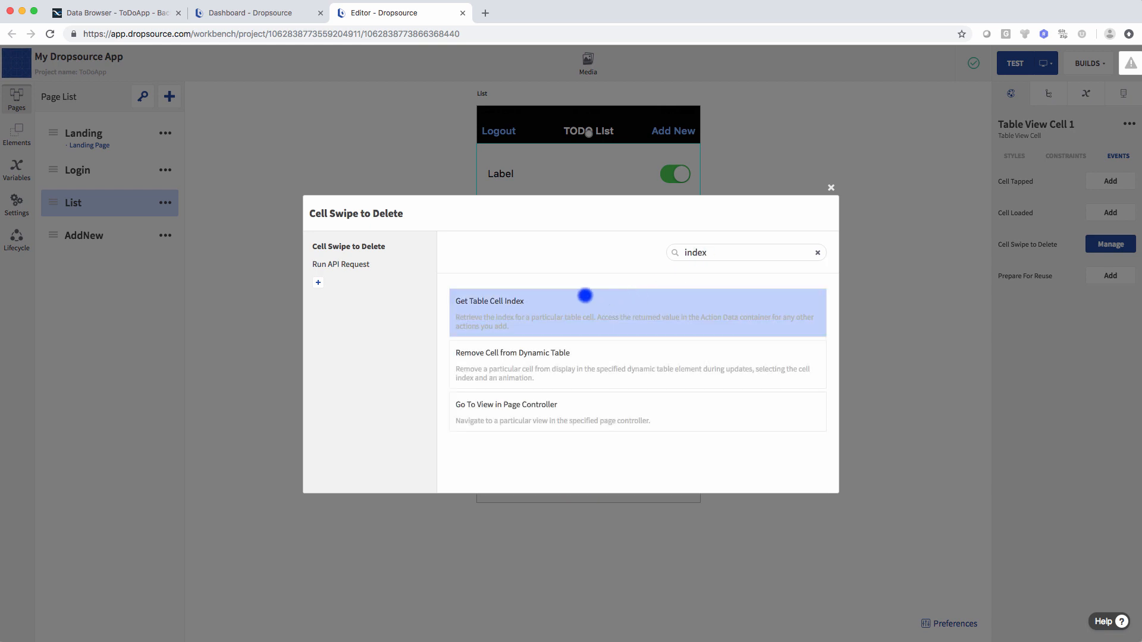
{"action": "left_click", "coordinate": [474, 309]}
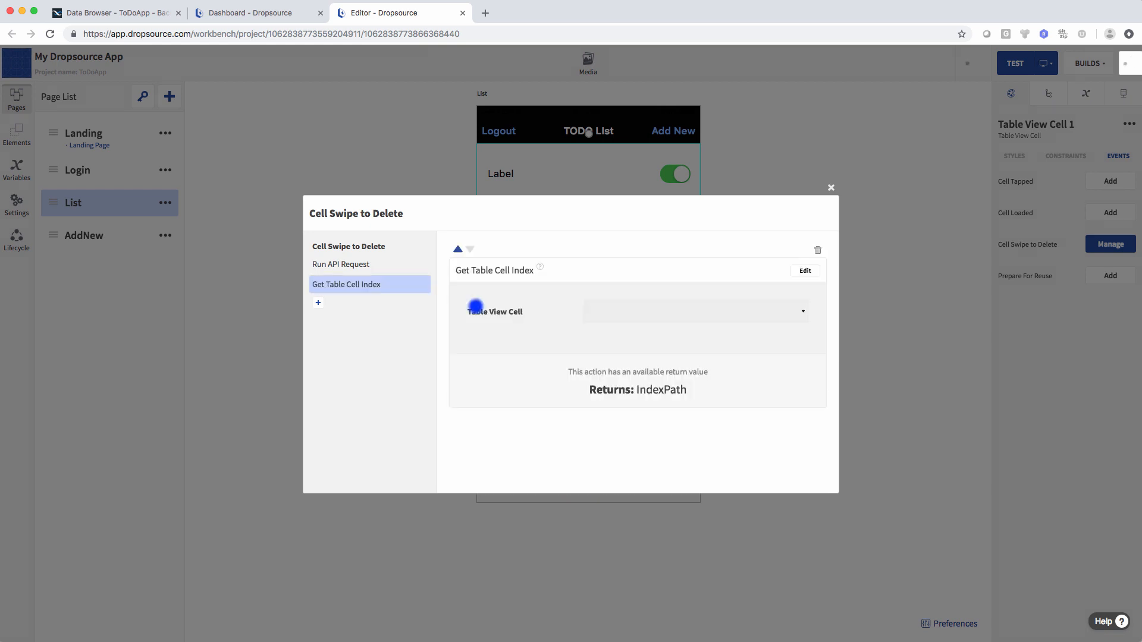
{"action": "left_click", "coordinate": [804, 270]}
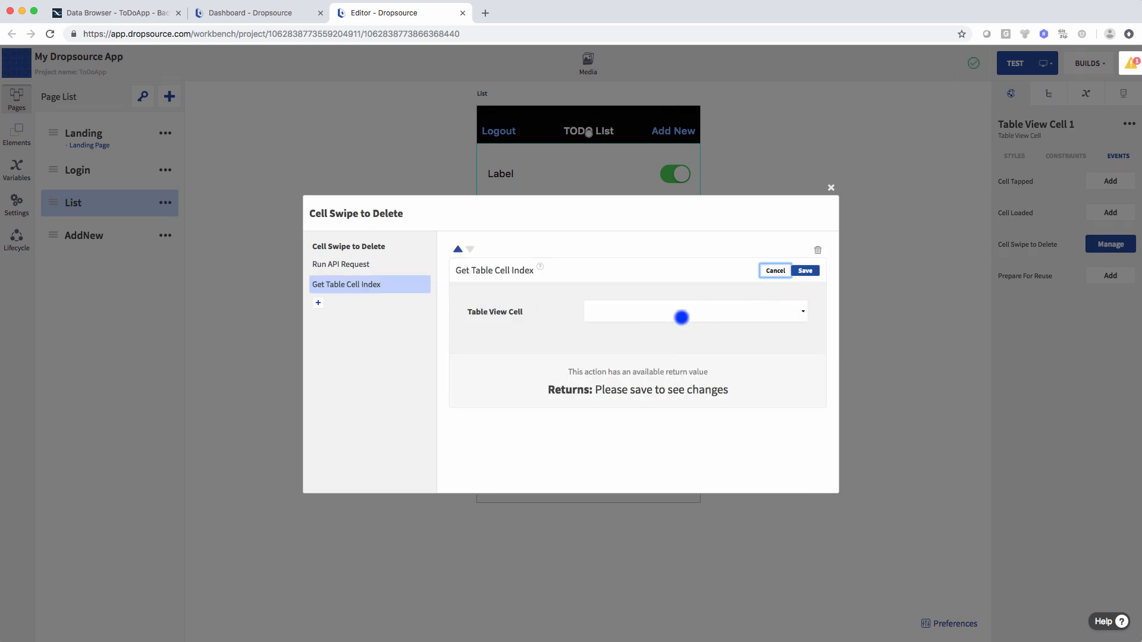
{"action": "left_click", "coordinate": [645, 313]}
{"action": "left_click", "coordinate": [602, 360]}
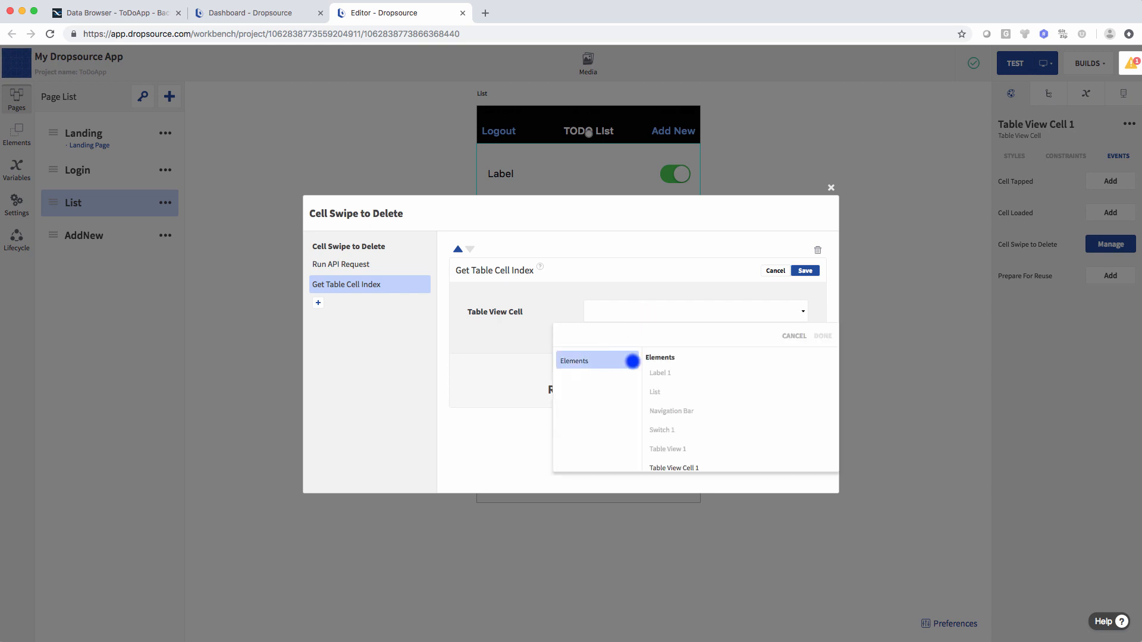
{"action": "left_click", "coordinate": [681, 465]}
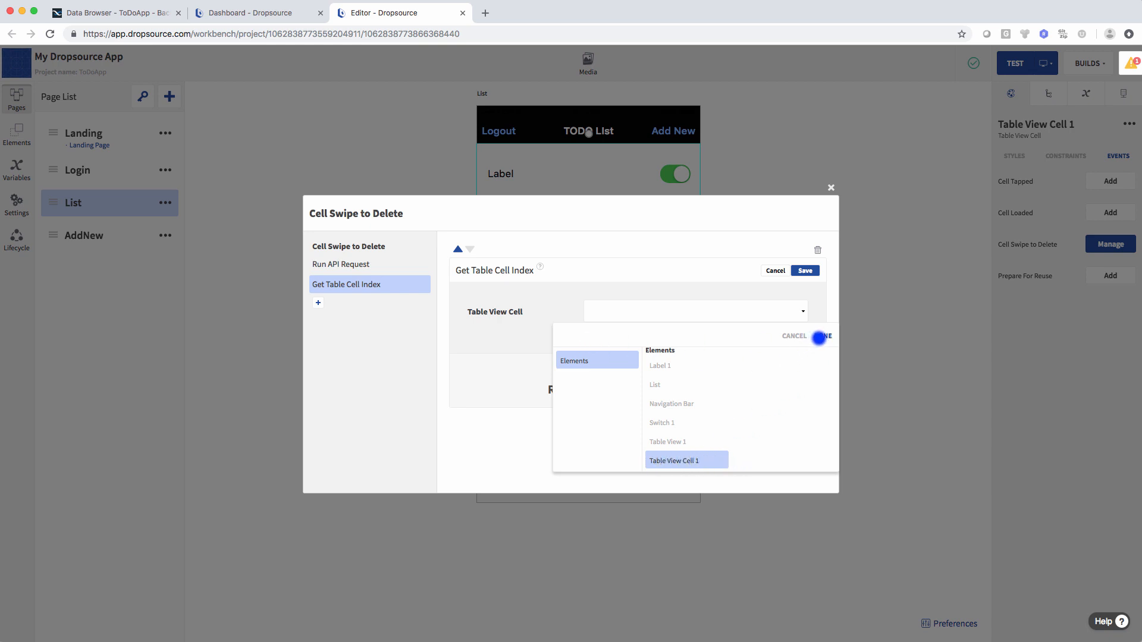
{"action": "left_click", "coordinate": [823, 336]}
{"action": "left_click", "coordinate": [805, 271]}
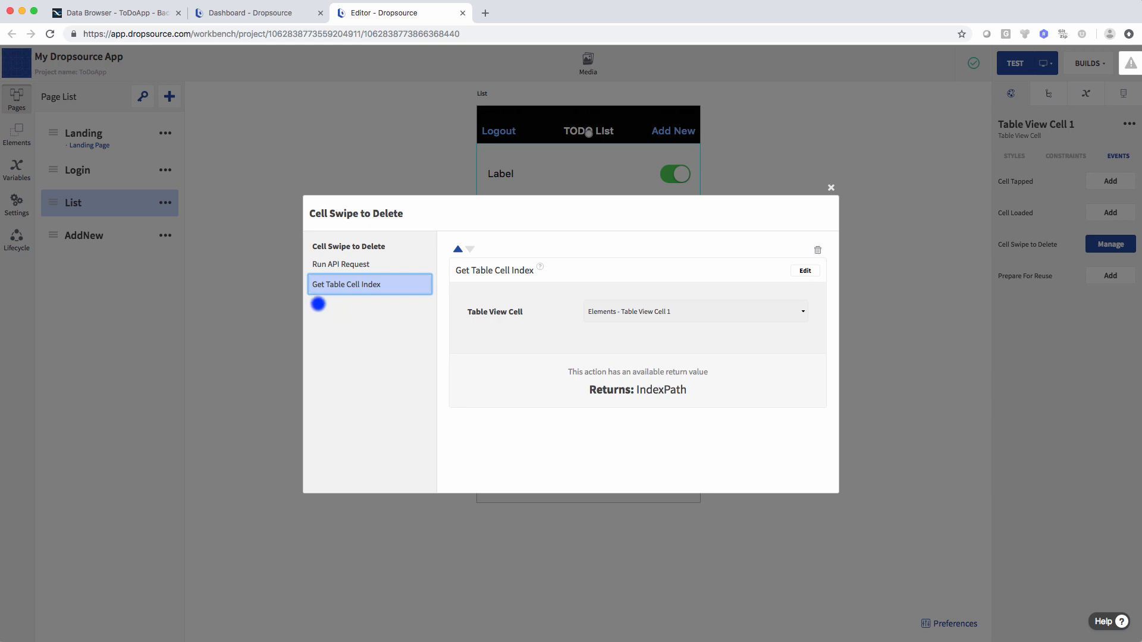
{"action": "left_click", "coordinate": [319, 304]}
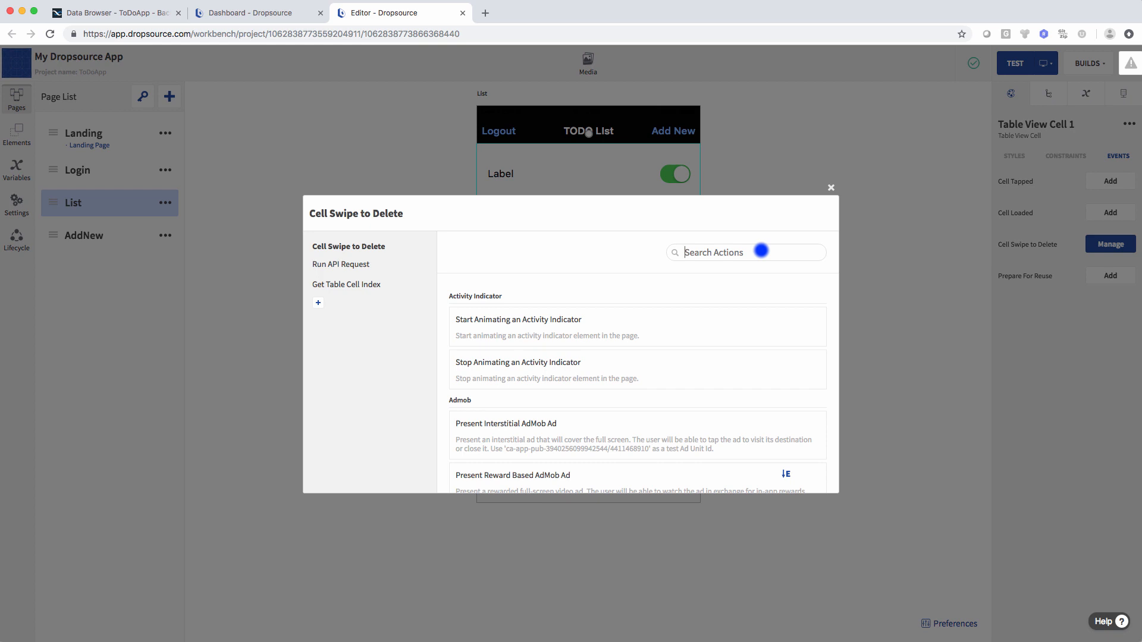
- Add a Remove Cell from Dynamic Table action targeting Table View 1
{"action": "type", "text": "remove cell"}
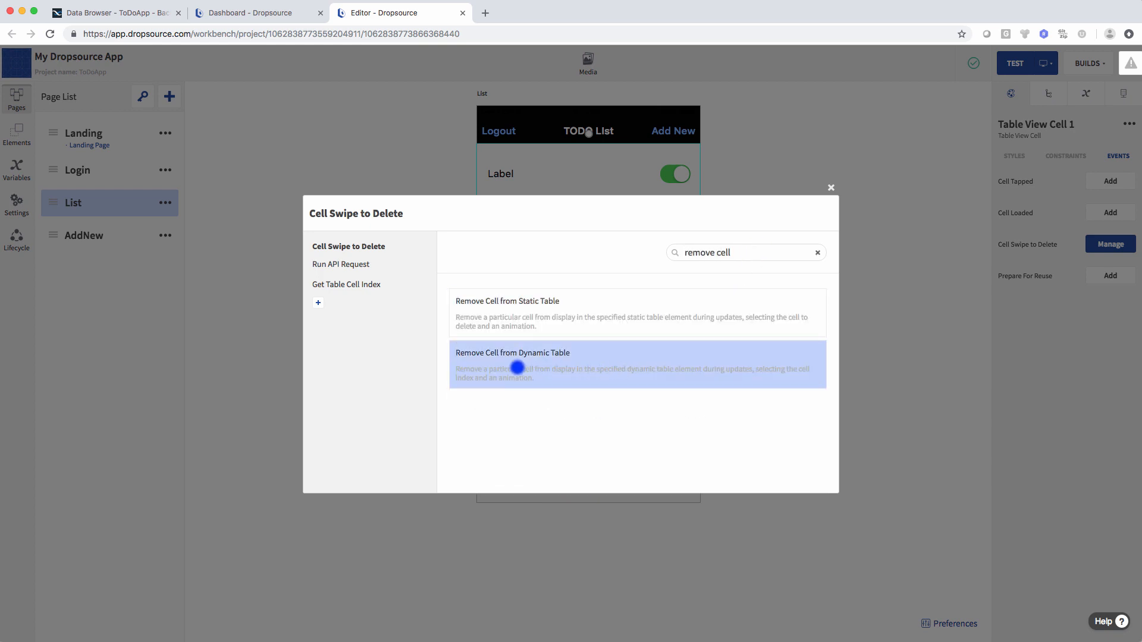
{"action": "left_click", "coordinate": [529, 359]}
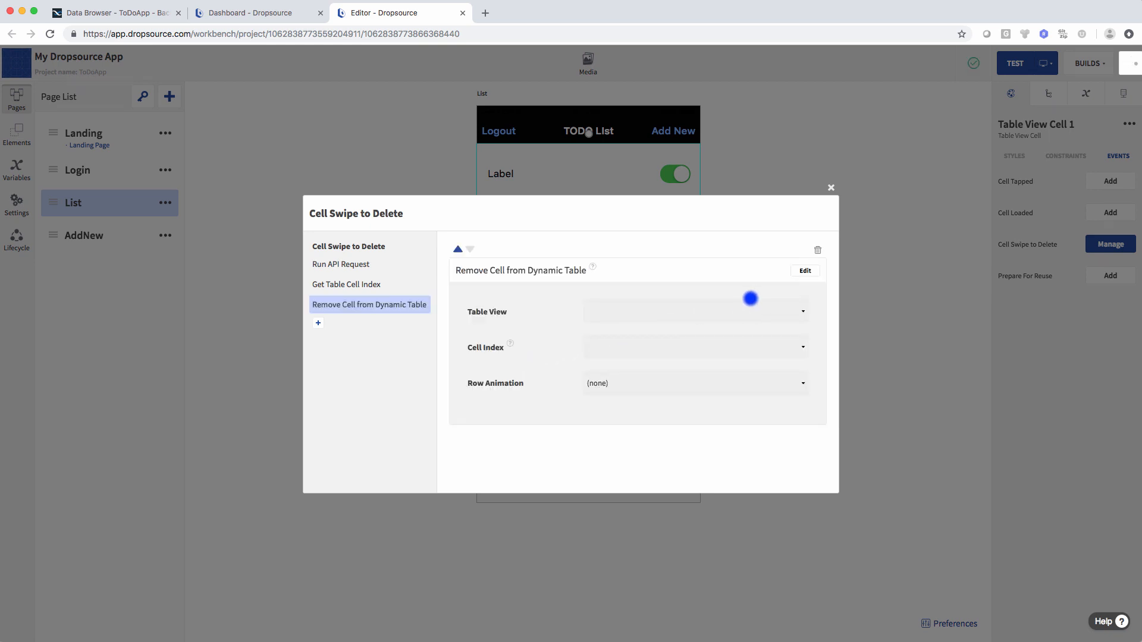
{"action": "left_click", "coordinate": [680, 313]}
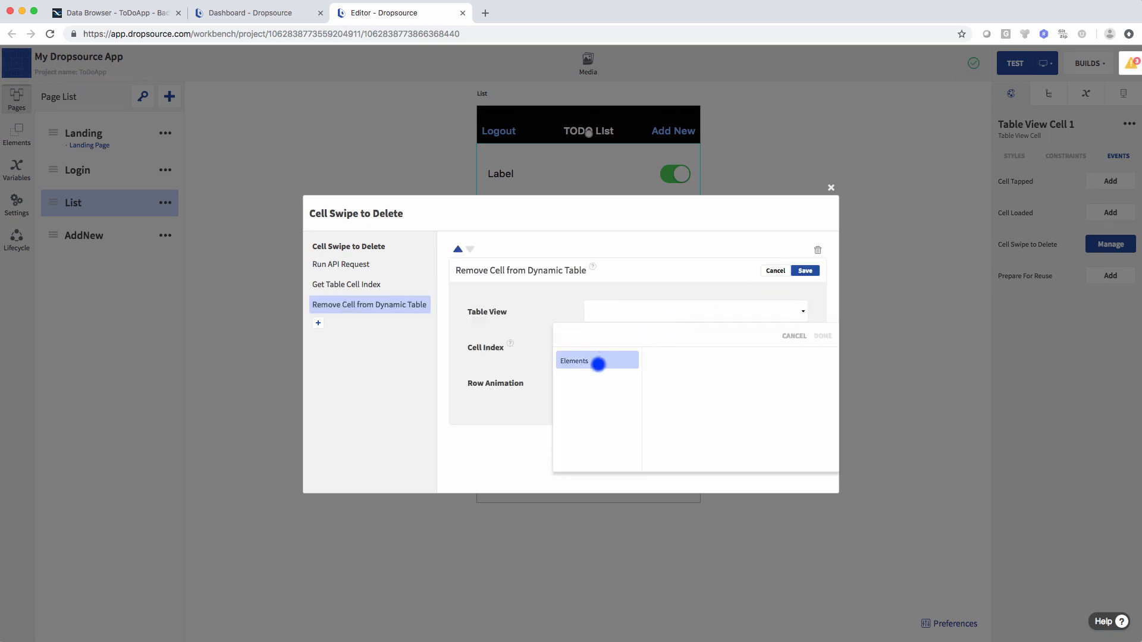
{"action": "left_click", "coordinate": [597, 361]}
{"action": "left_click", "coordinate": [668, 441]}
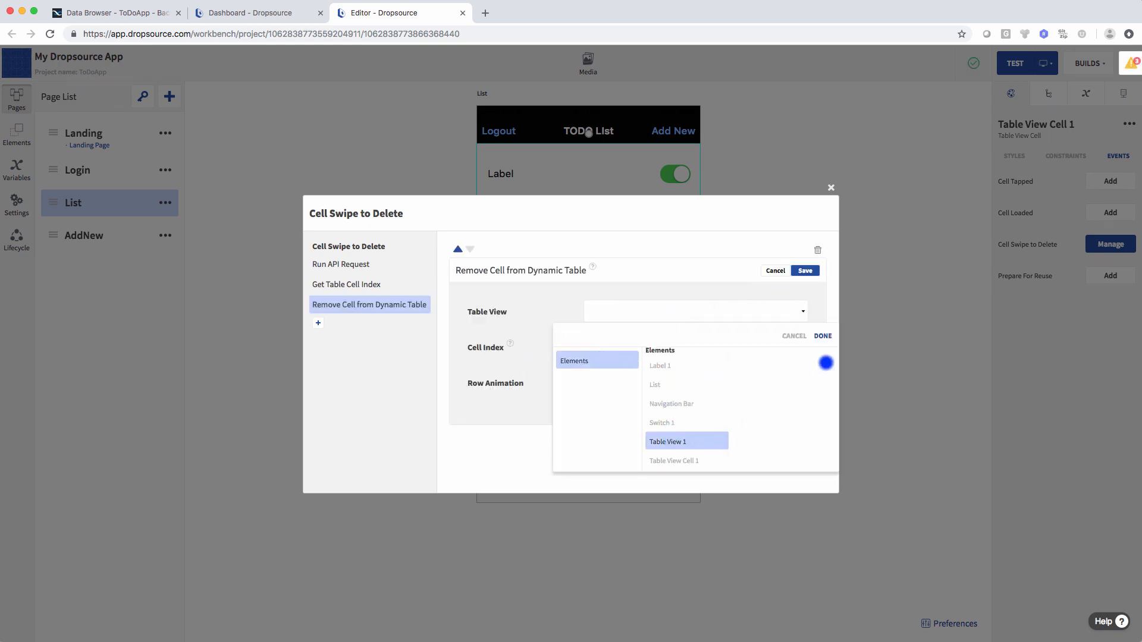
{"action": "left_click", "coordinate": [822, 336]}
- Use the Get Table Cell Index IndexPath as cell index with Fade animation, save, and close
{"action": "left_click", "coordinate": [600, 346]}
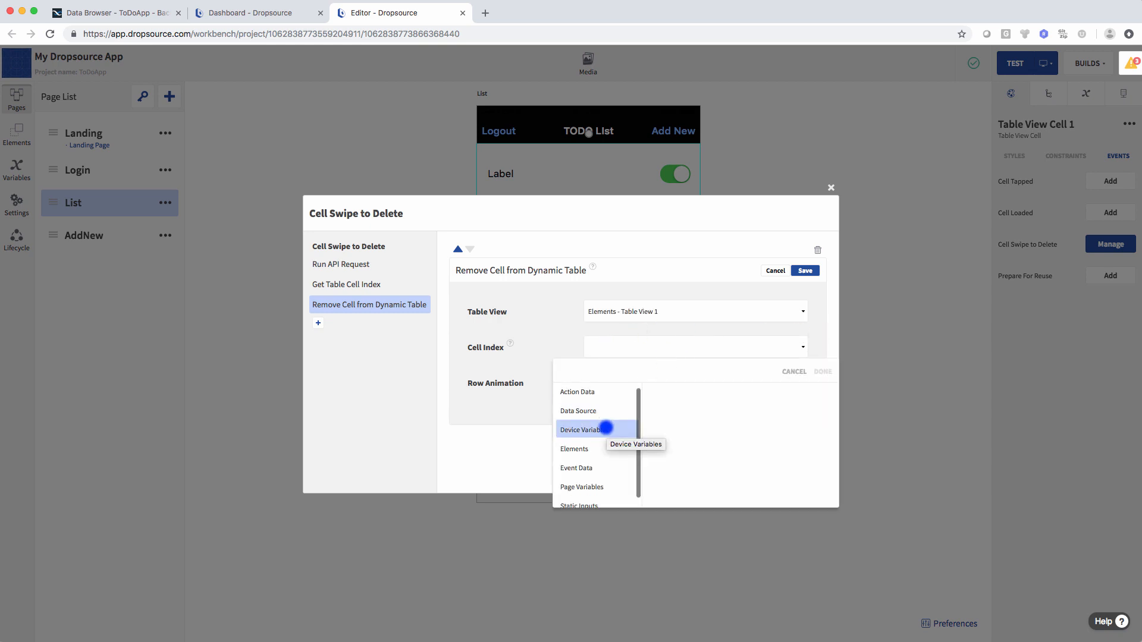
{"action": "scroll", "coordinate": [594, 416], "scroll_direction": "down", "scroll_amount": 1}
{"action": "scroll", "coordinate": [587, 403], "scroll_direction": "up", "scroll_amount": 1}
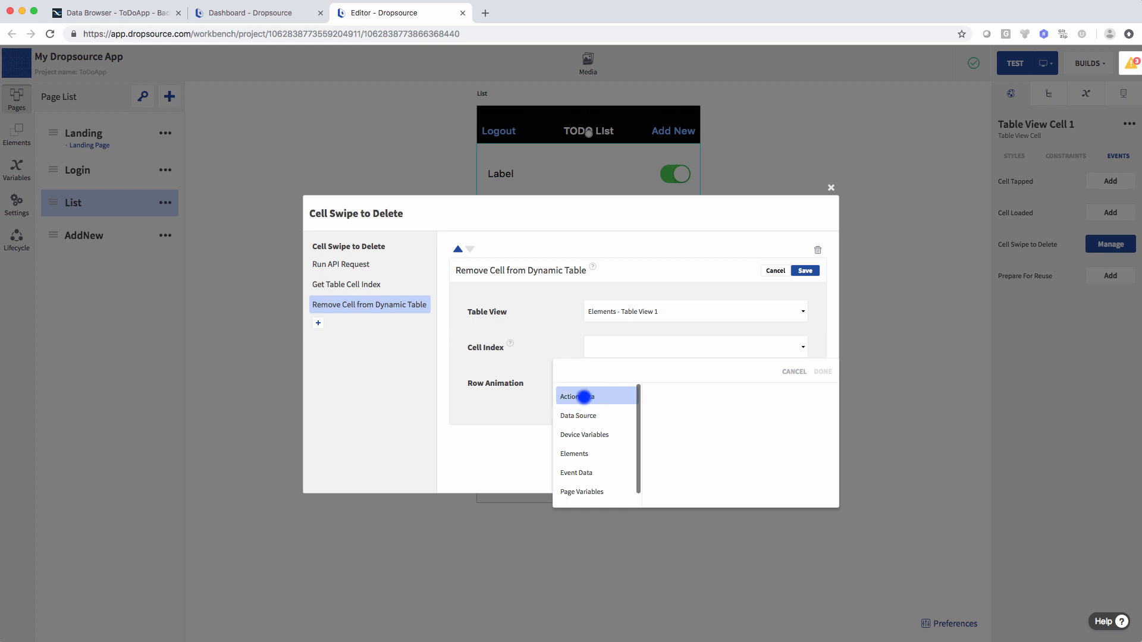
{"action": "left_click", "coordinate": [582, 396]}
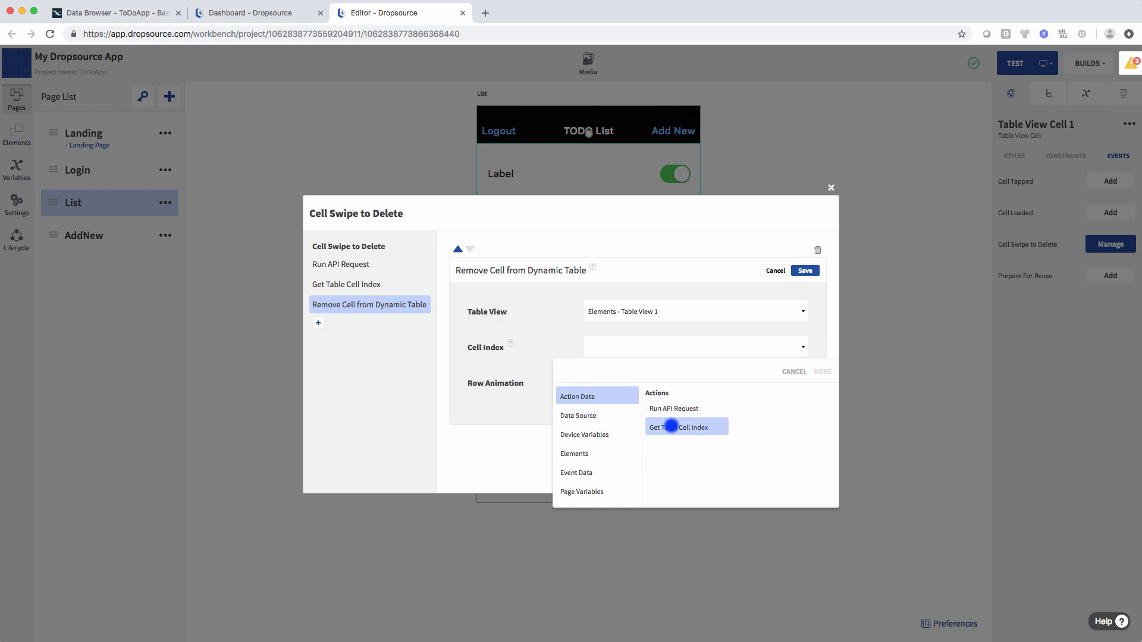
{"action": "left_click", "coordinate": [671, 426]}
{"action": "left_click", "coordinate": [751, 409]}
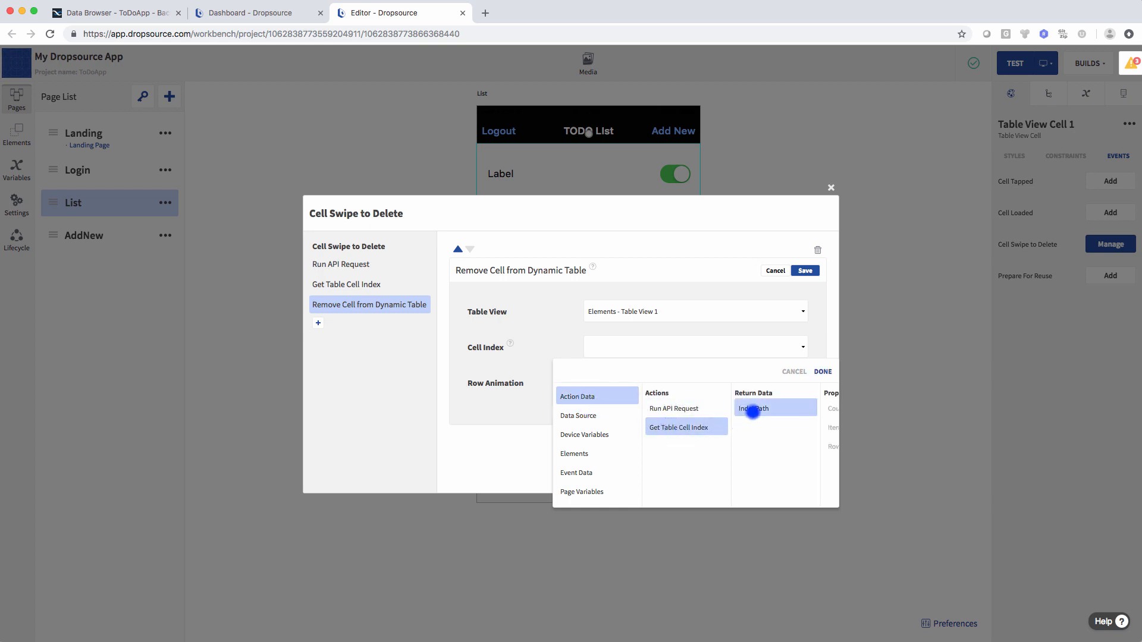
{"action": "left_click", "coordinate": [821, 372]}
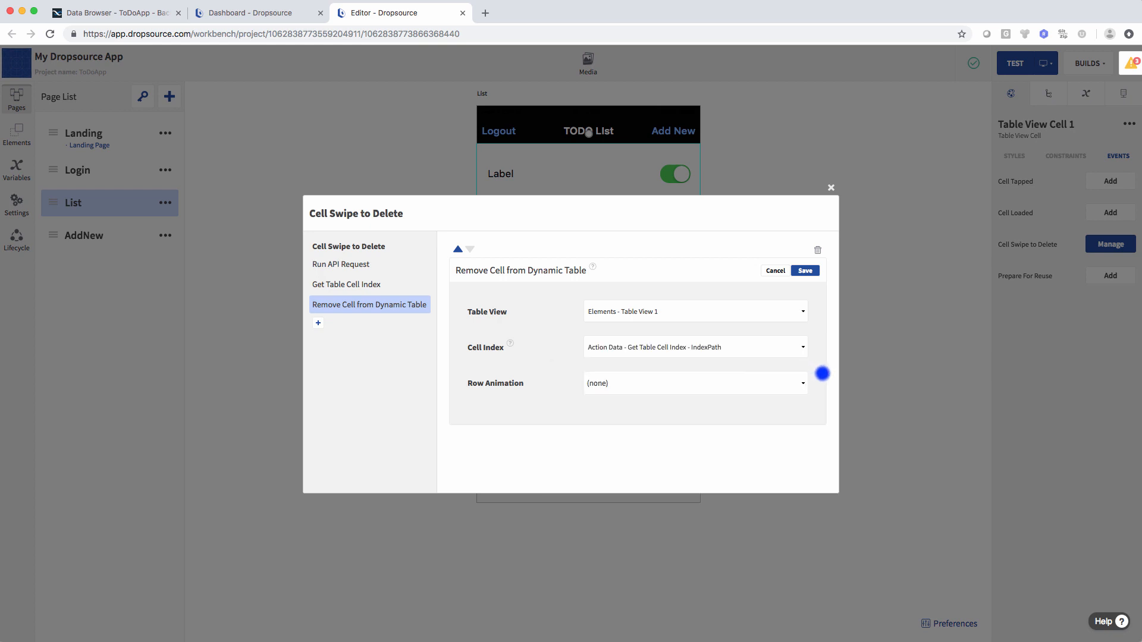
{"action": "left_click", "coordinate": [628, 387]}
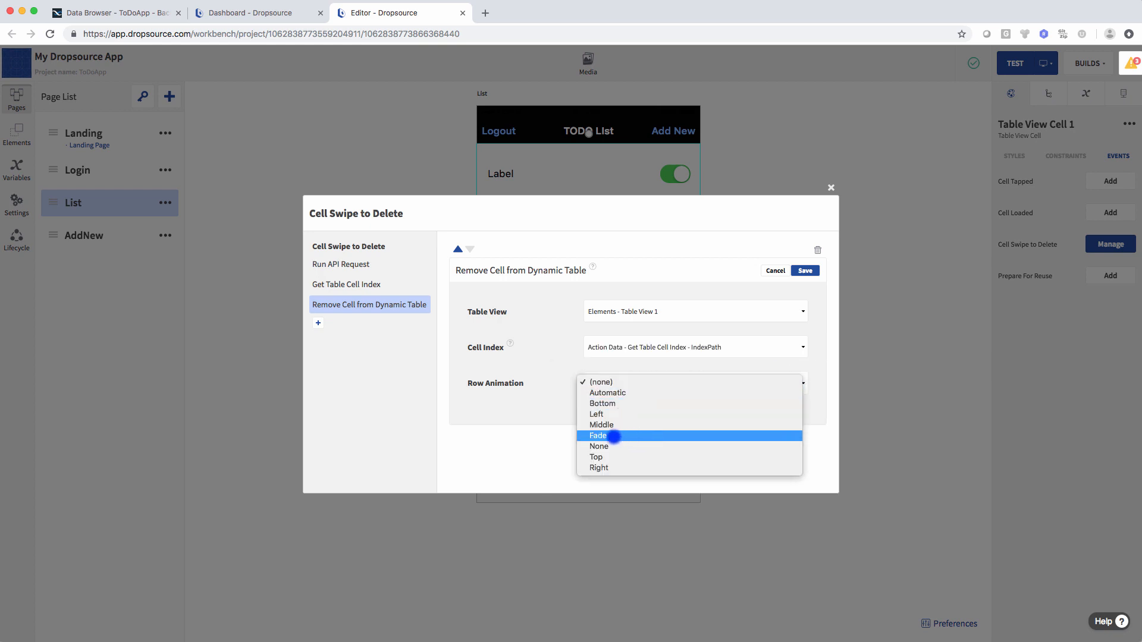
{"action": "left_click", "coordinate": [612, 436]}
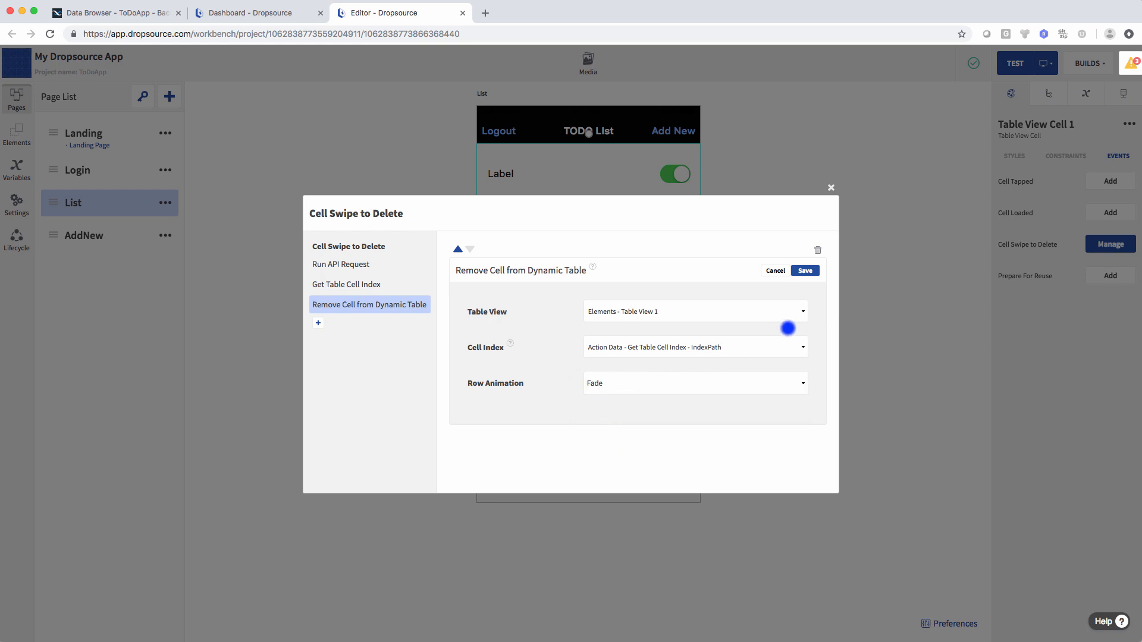
{"action": "left_click", "coordinate": [805, 271]}
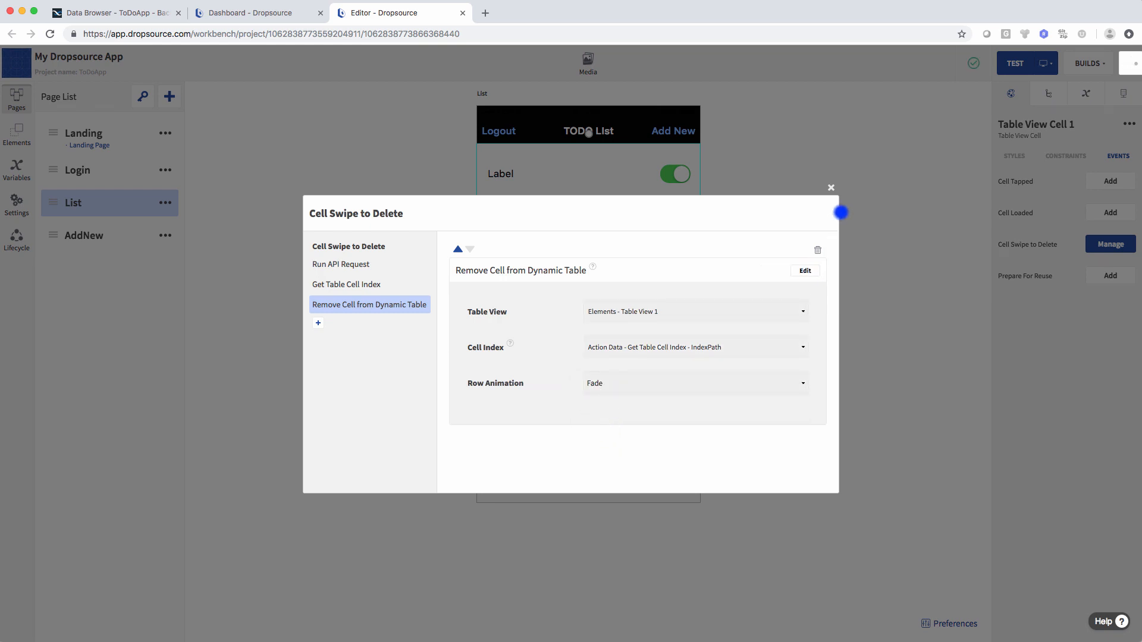
{"action": "left_click", "coordinate": [831, 188]}
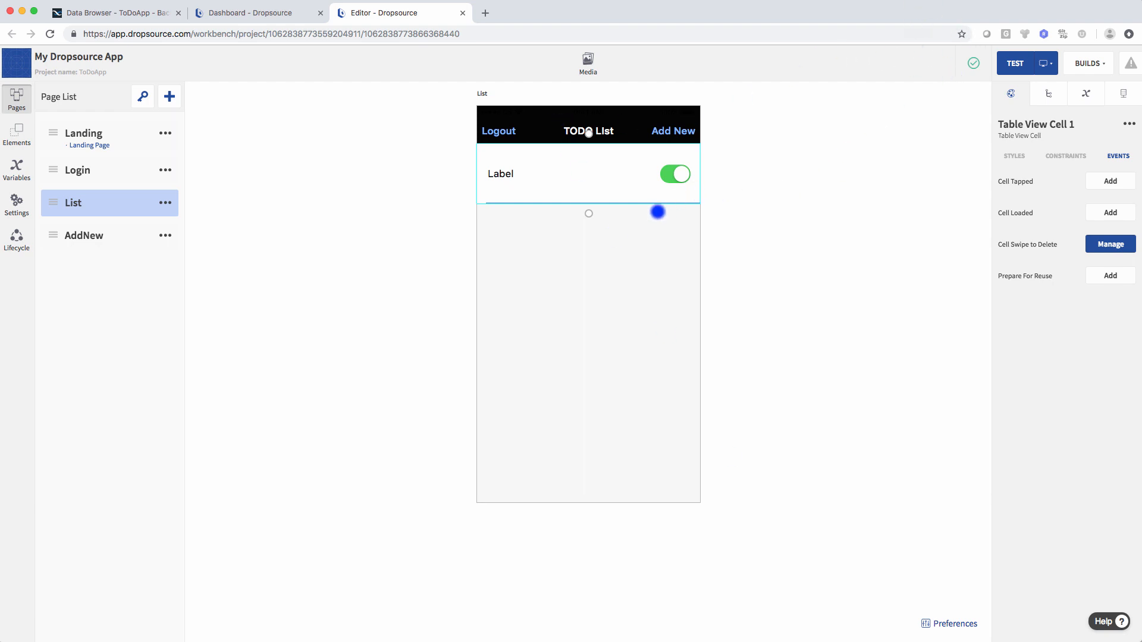
- Build the app with TEST and launch Build 3 in the web simulator
{"action": "left_click", "coordinate": [1018, 62]}
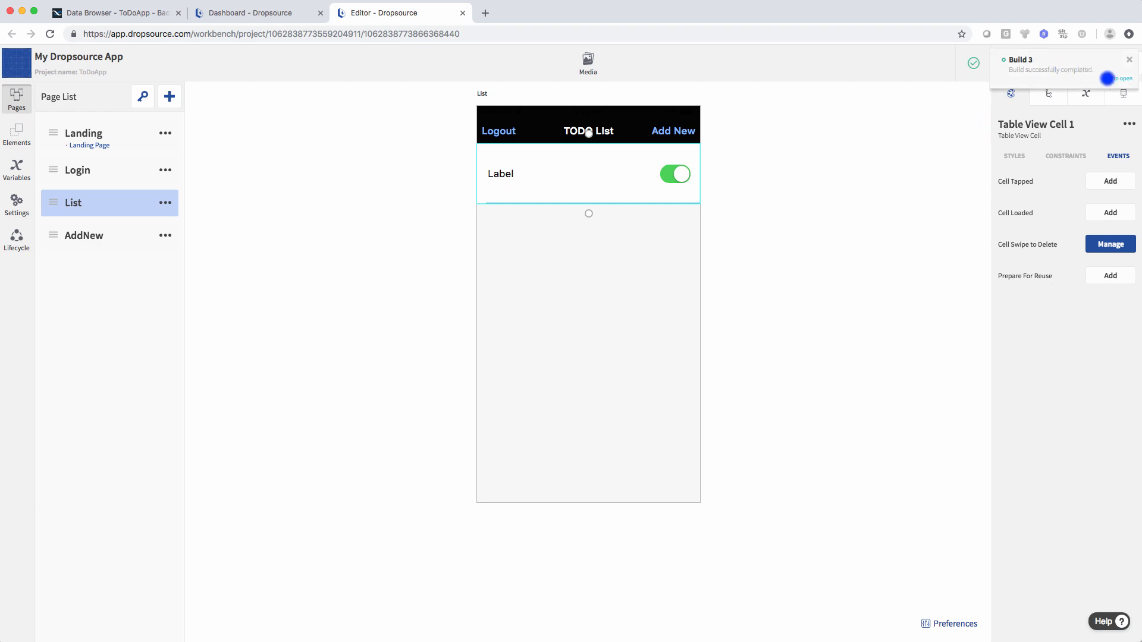
{"action": "left_click", "coordinate": [1114, 77]}
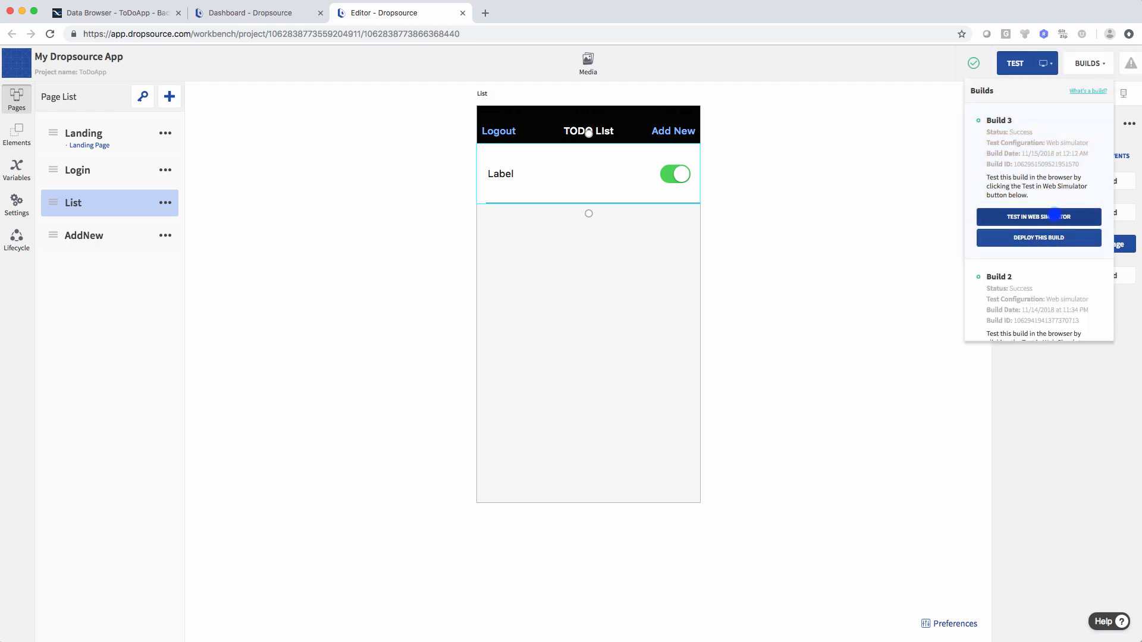
{"action": "left_click", "coordinate": [1055, 215]}
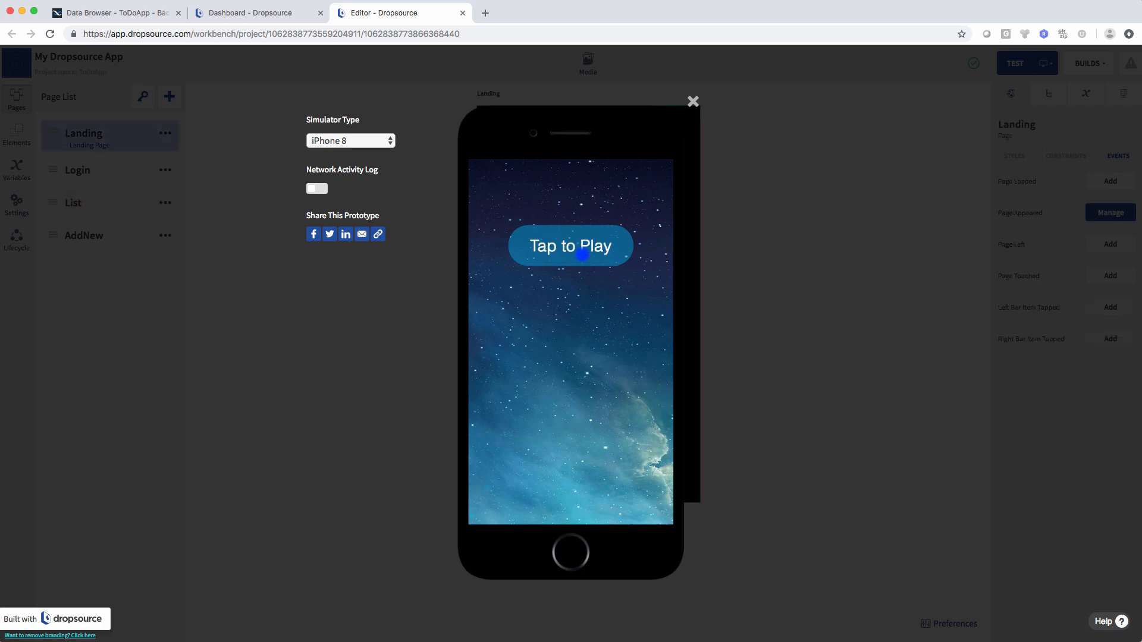
- Start the simulated ToDo app and log in with the account email and password
{"action": "left_click", "coordinate": [583, 251]}
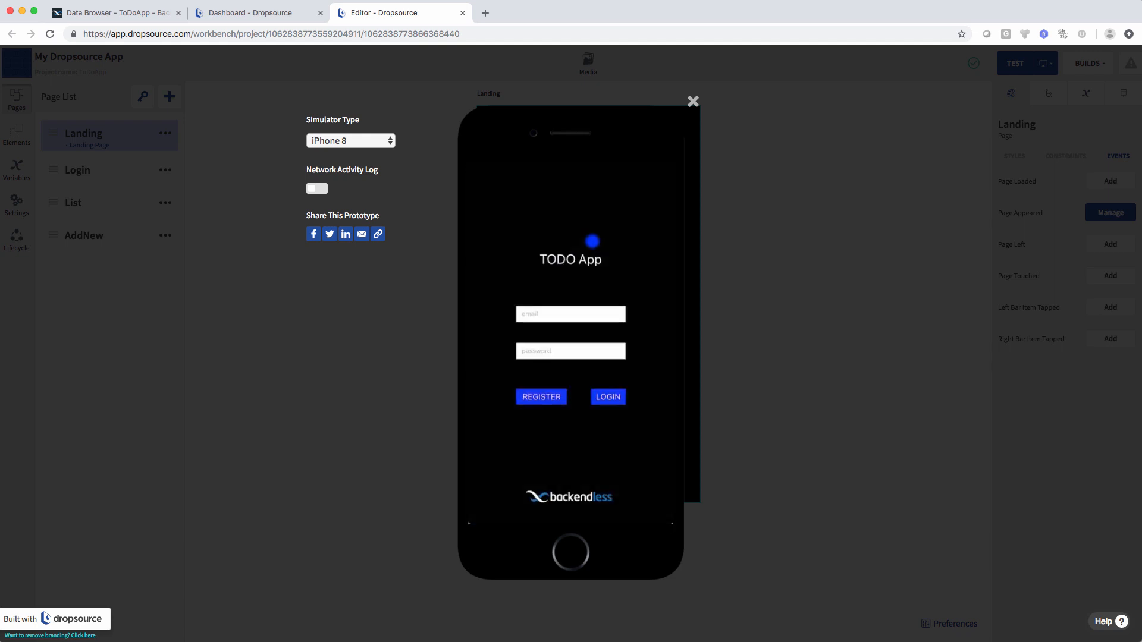
{"action": "left_click", "coordinate": [591, 296]}
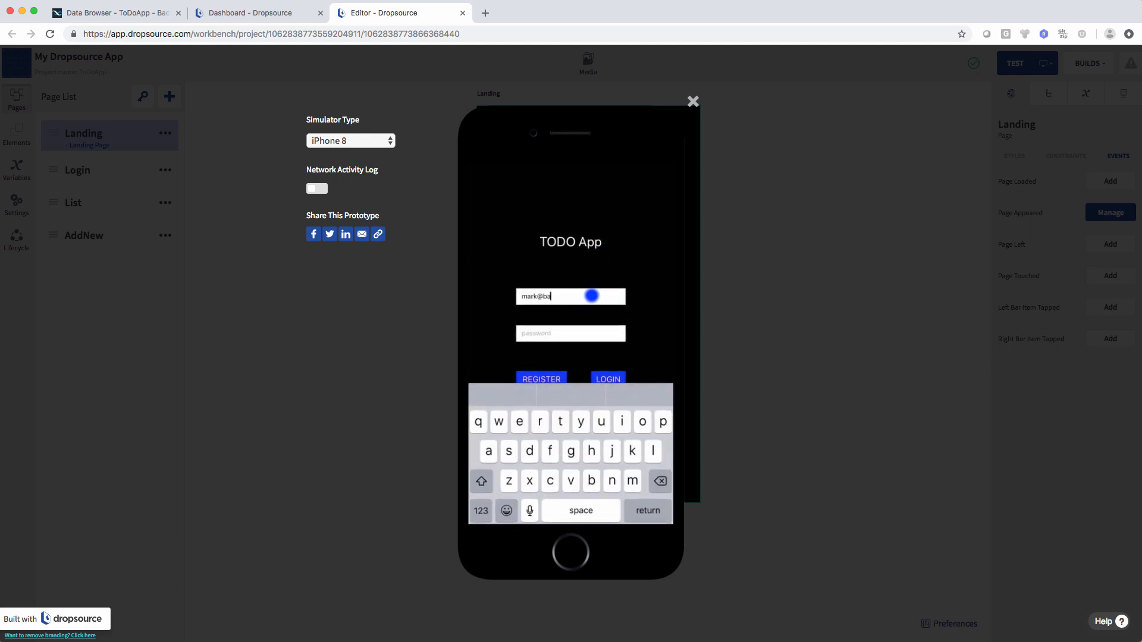
{"action": "key", "text": "Tab"}
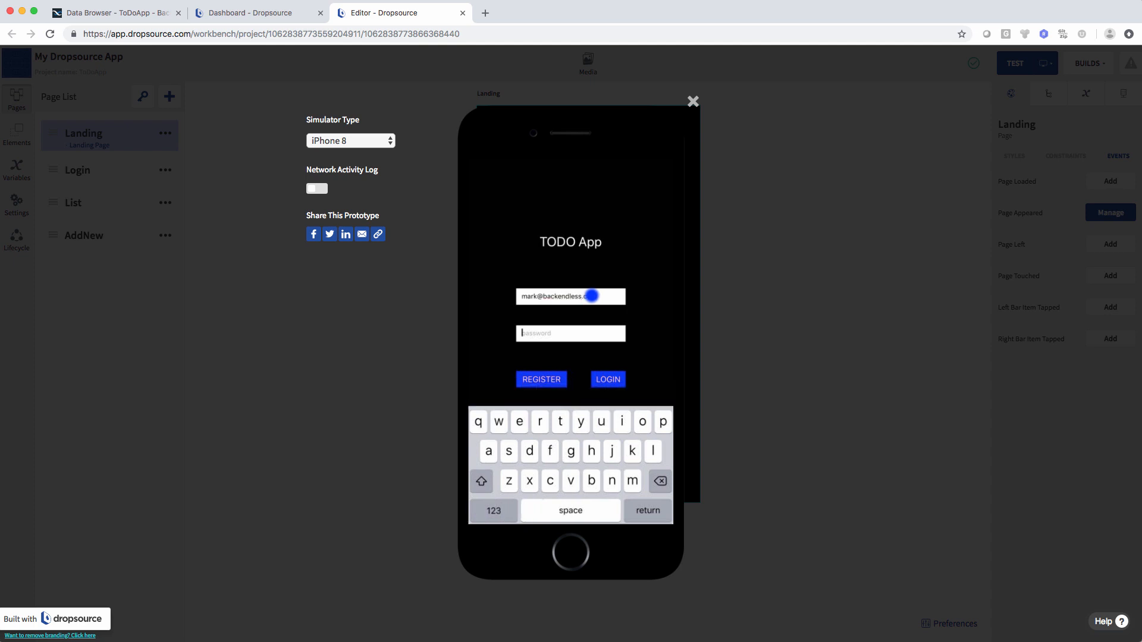
{"action": "type", "text": "pa"}
{"action": "key", "text": "Return"}
{"action": "left_click", "coordinate": [606, 376]}
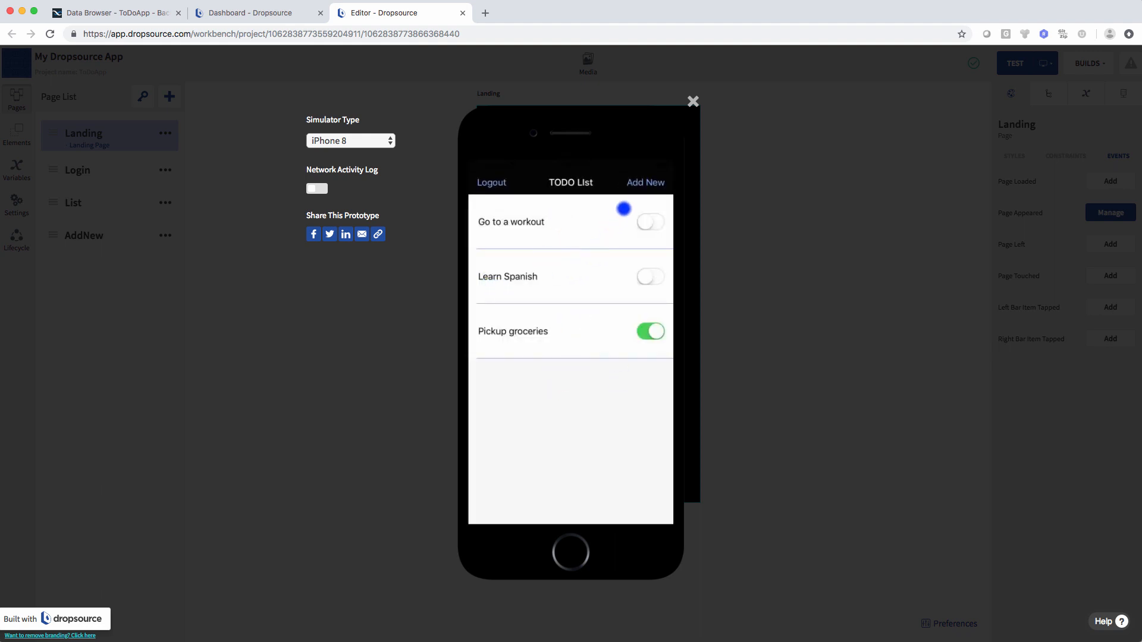
- Add a 'Read a book' todo item and check it appears in the backend table
{"action": "left_click", "coordinate": [654, 184]}
{"action": "left_click", "coordinate": [565, 232]}
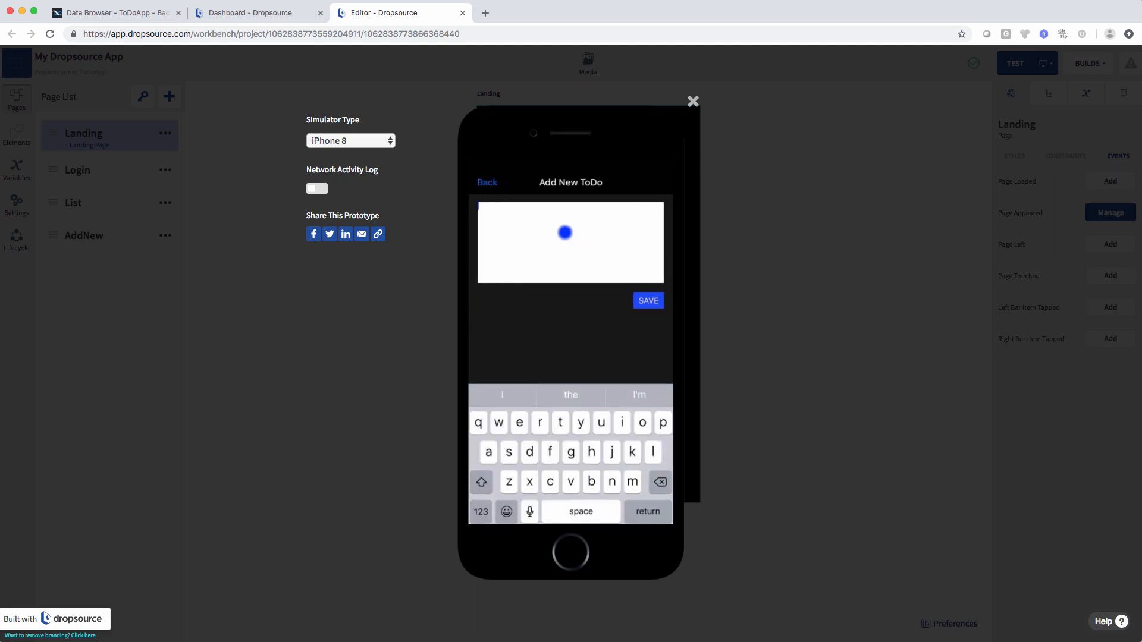
{"action": "type", "text": "Read a boo"}
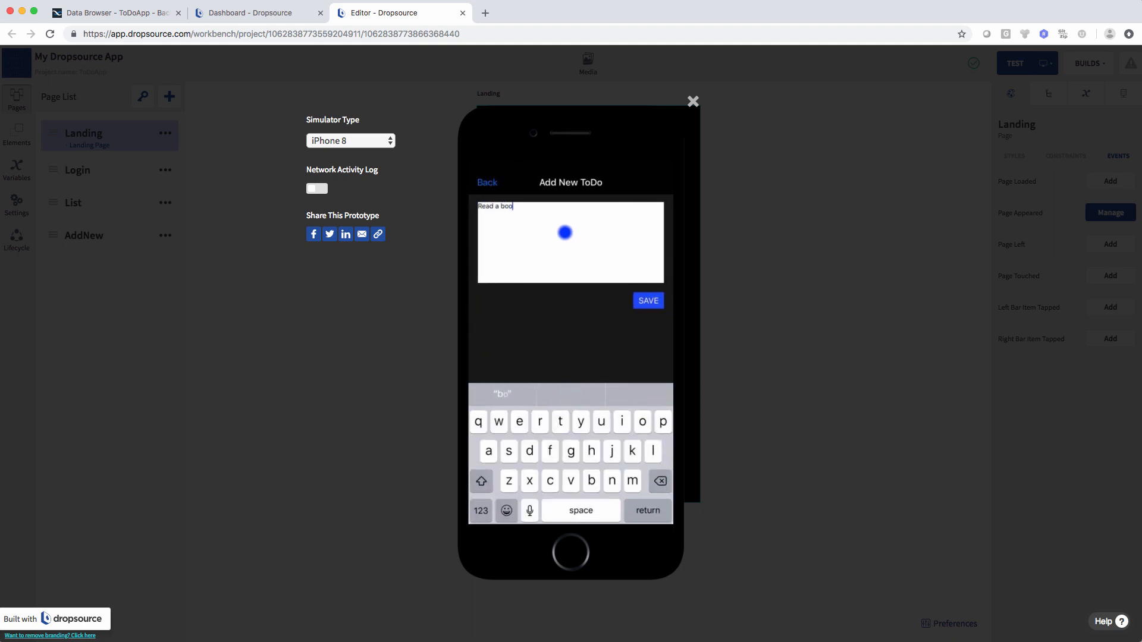
{"action": "type", "text": "k"}
{"action": "left_click", "coordinate": [648, 299]}
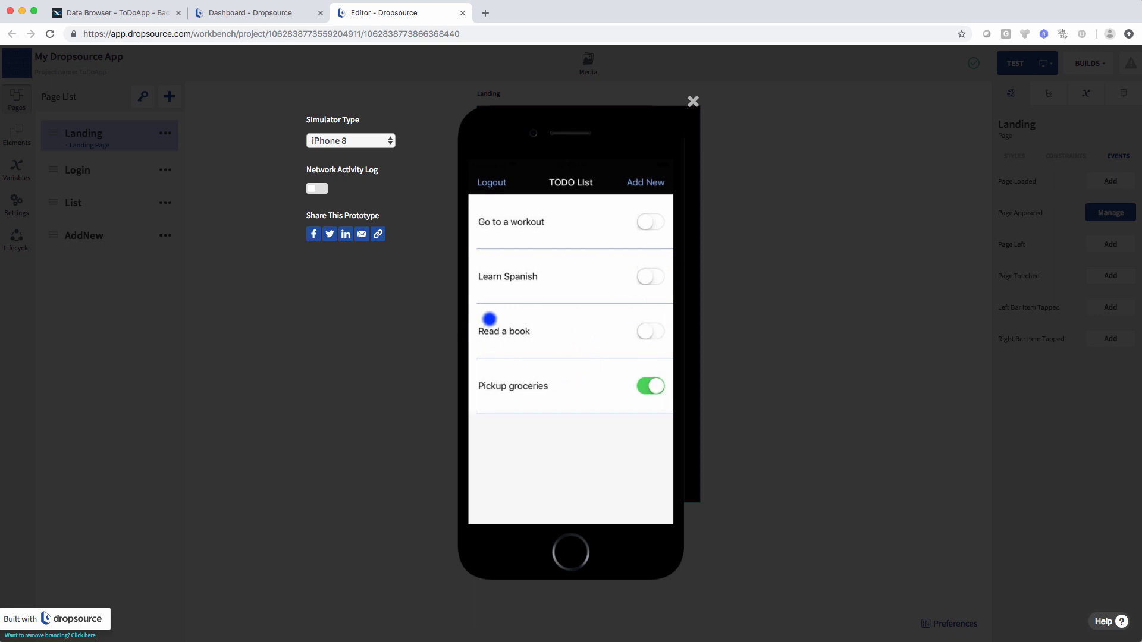
{"action": "left_click", "coordinate": [117, 13]}
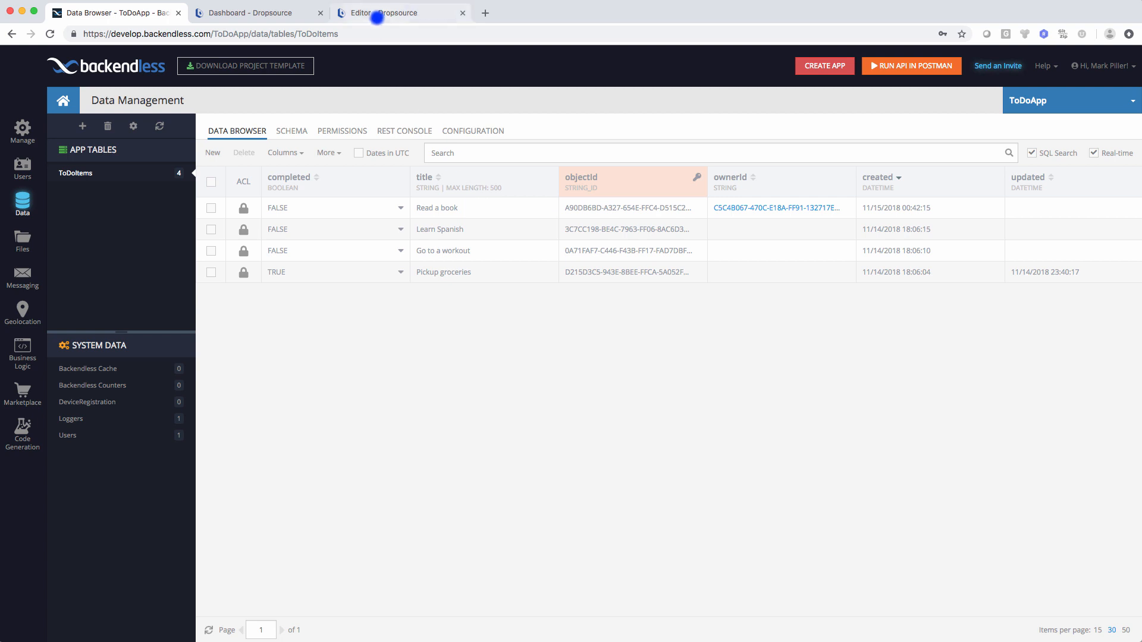
{"action": "left_click", "coordinate": [377, 17]}
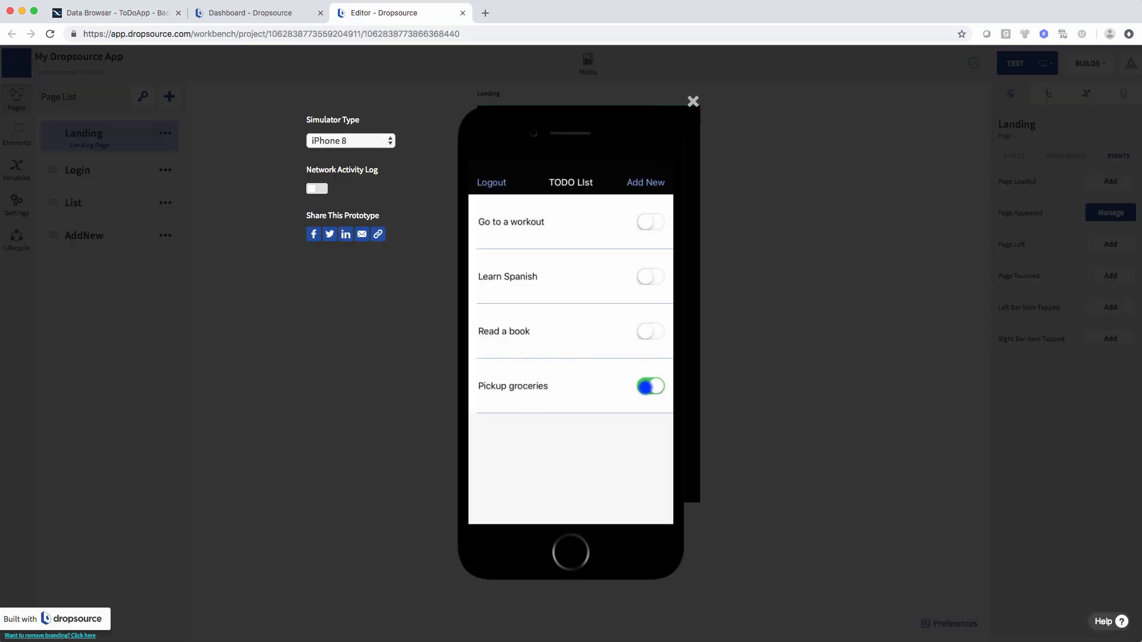
- Swipe-delete the Pickup groceries item and check the backend table afterwards
{"action": "left_click_drag", "start_coordinate": [601, 390], "coordinate": [487, 390]}
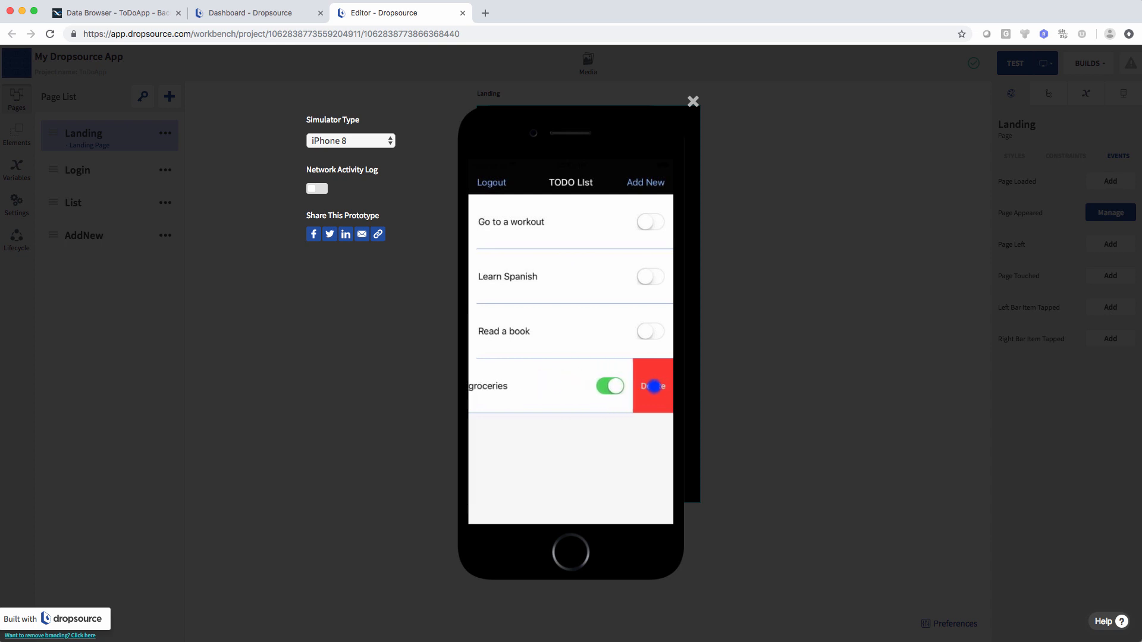
{"action": "left_click", "coordinate": [654, 387]}
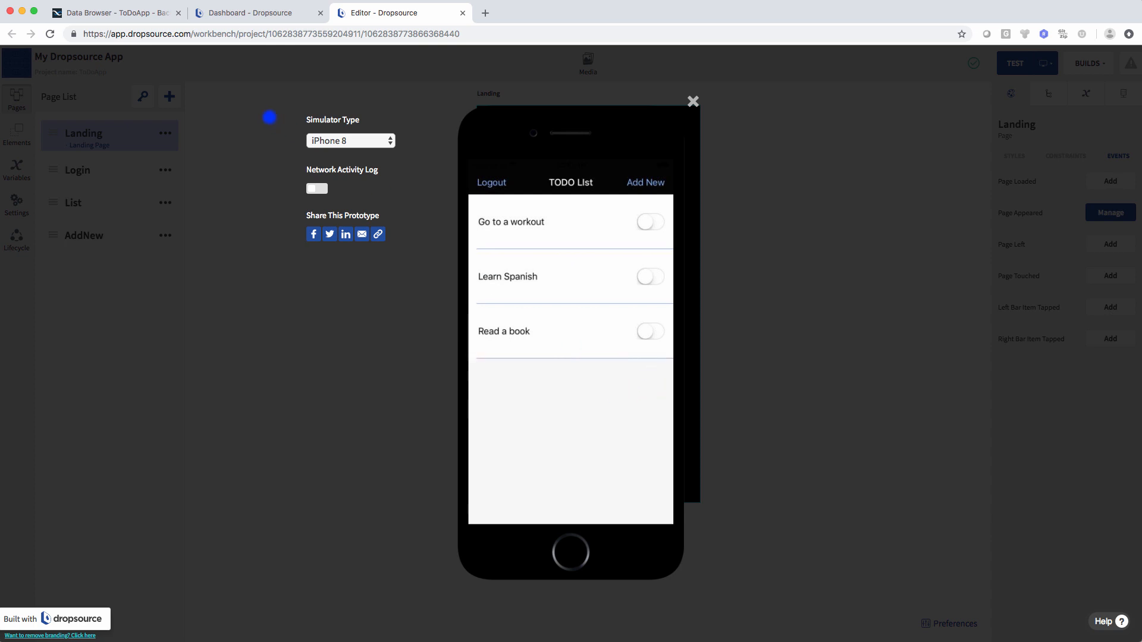
{"action": "left_click", "coordinate": [124, 20]}
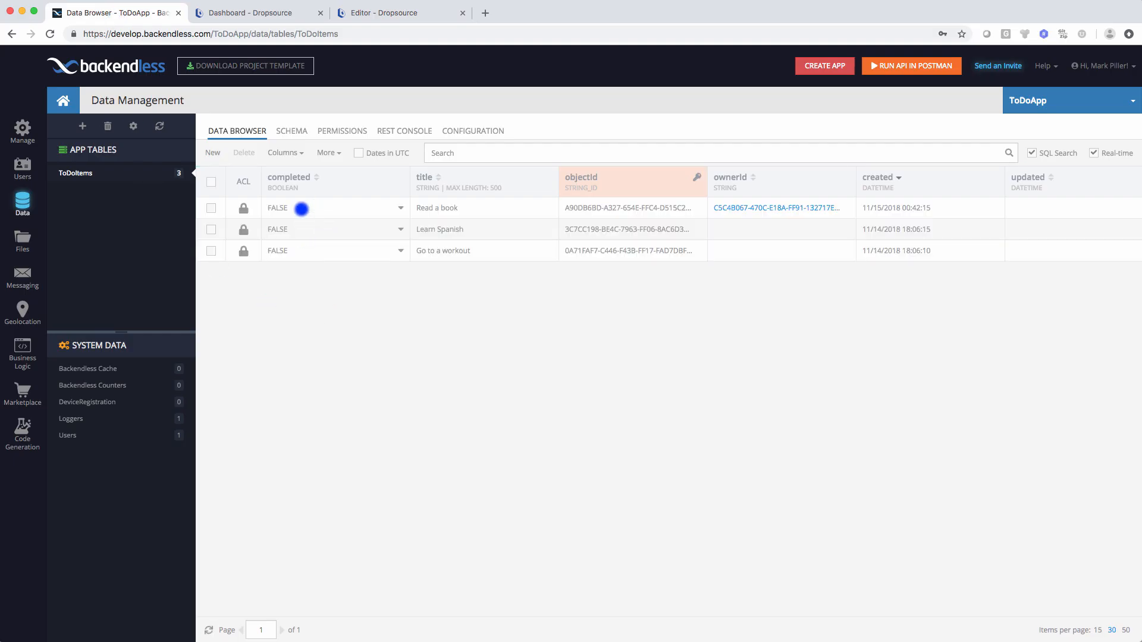
- Return to the Dropsource simulator after confirming three ToDoItems records remain
{"action": "left_click", "coordinate": [395, 12]}
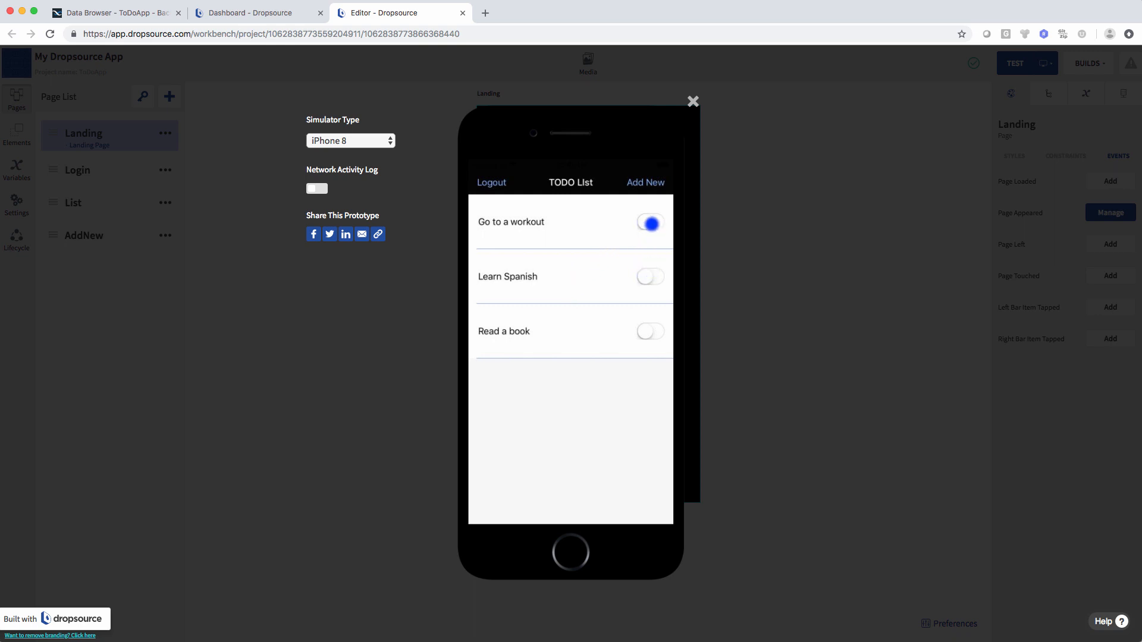
- Toggle Learn Spanish and Read a book to completed, keeping the simulator session from timing out
{"action": "left_click", "coordinate": [650, 278]}
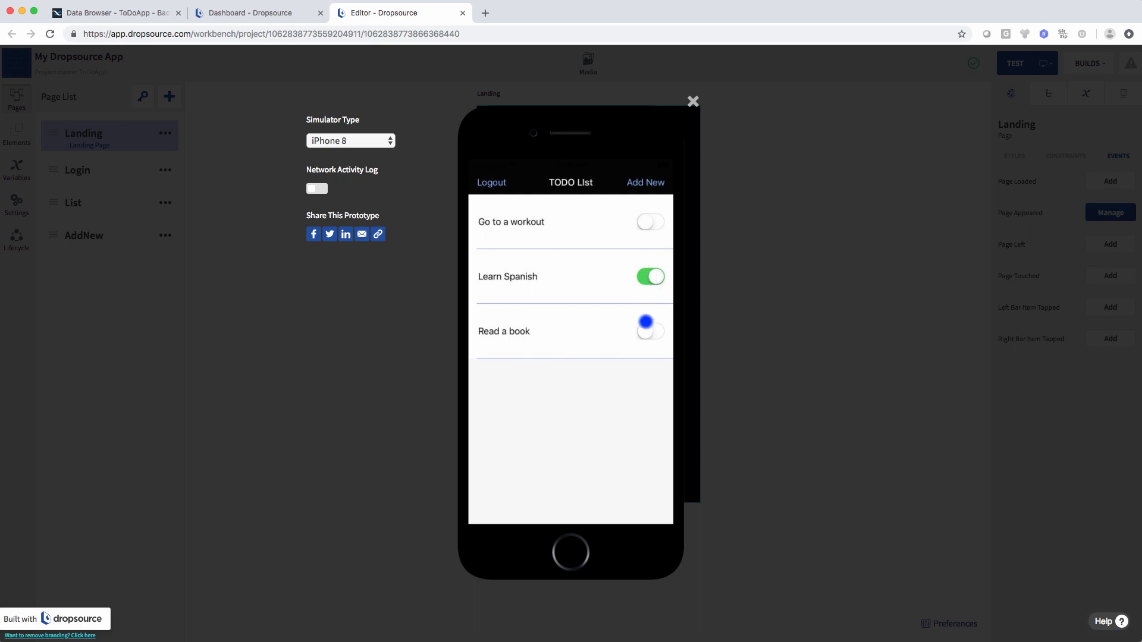
{"action": "left_click", "coordinate": [645, 331]}
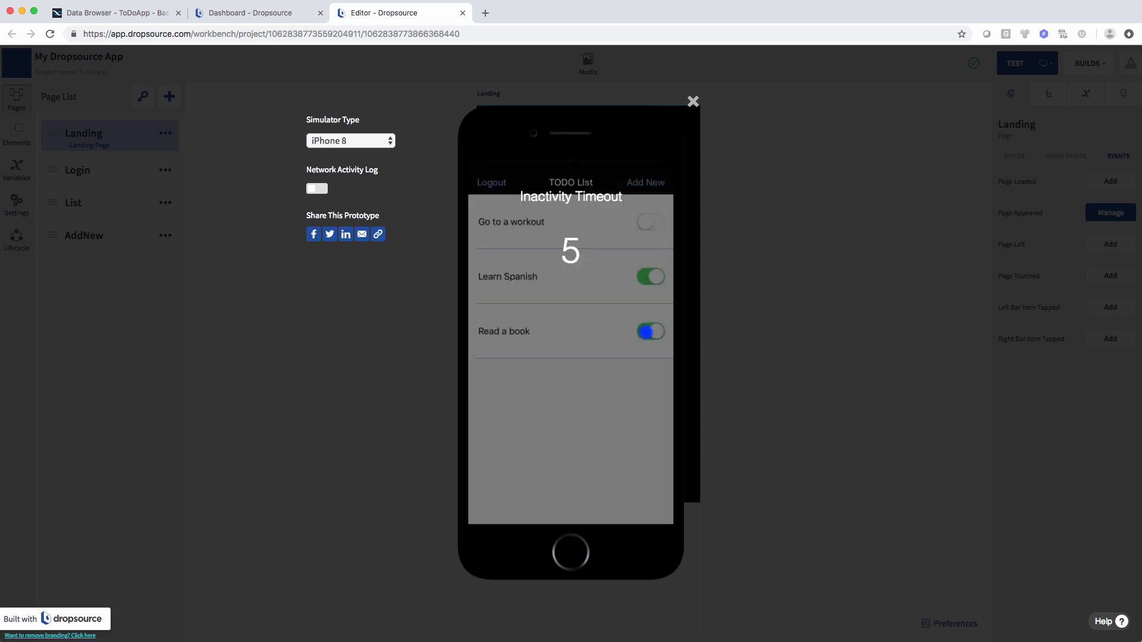
{"action": "left_click", "coordinate": [554, 490]}
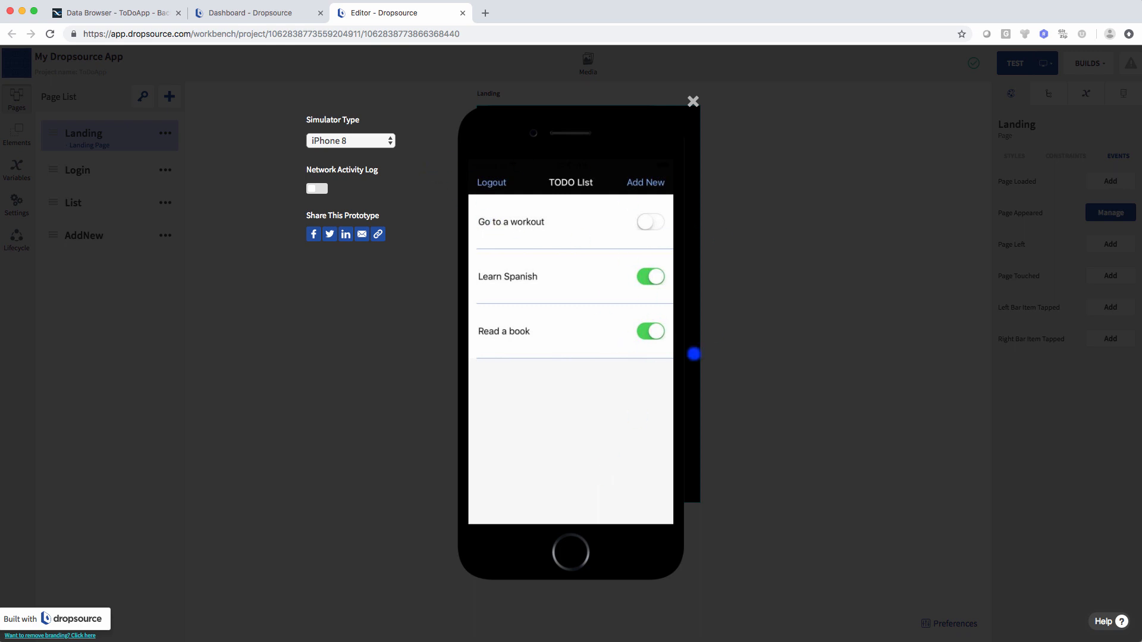
{"action": "left_click", "coordinate": [635, 423]}
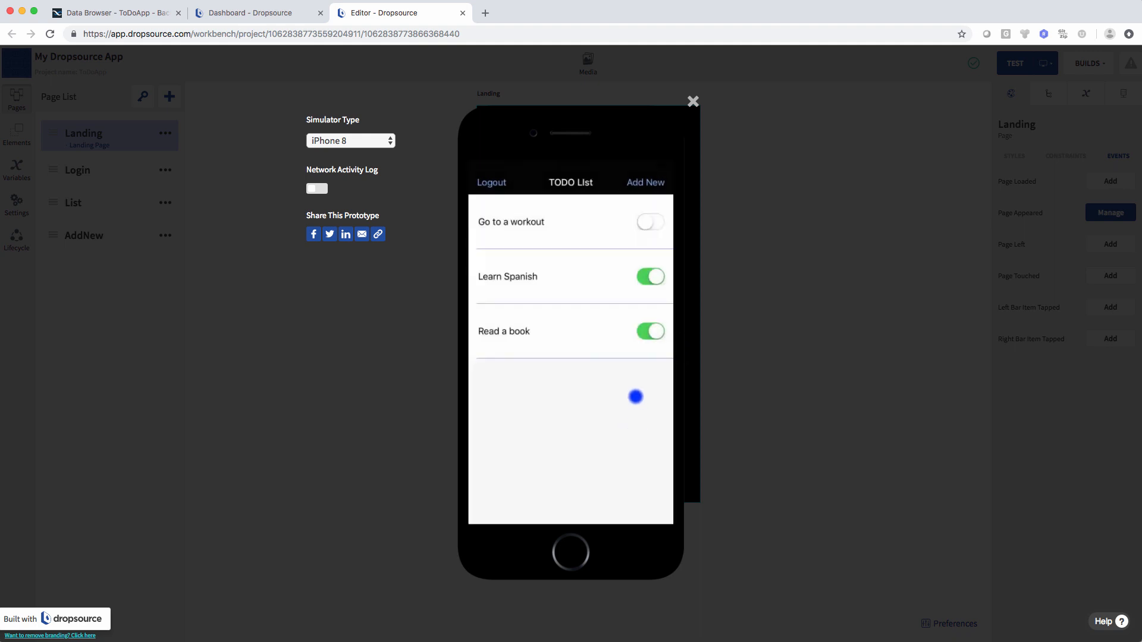